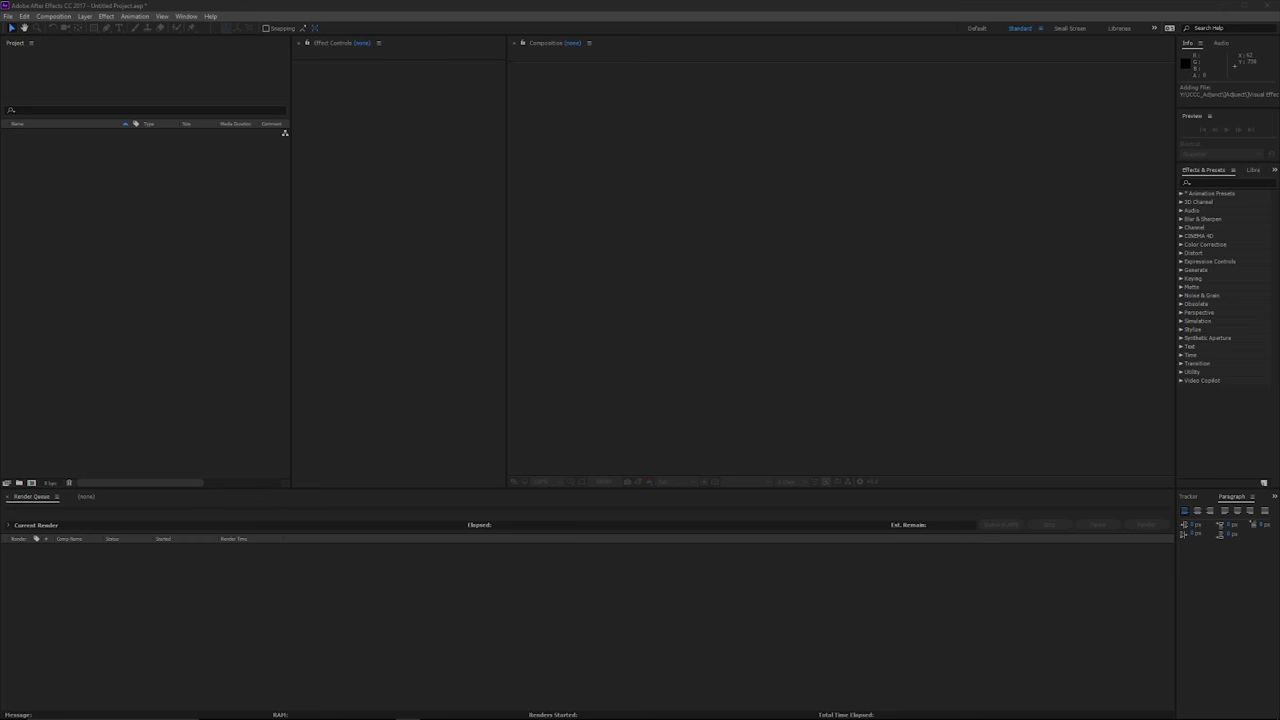
- Import the ExhaustFG render from the v028 images folder as an OpenEXR sequence
{"action": "double_click", "coordinate": [145, 300]}
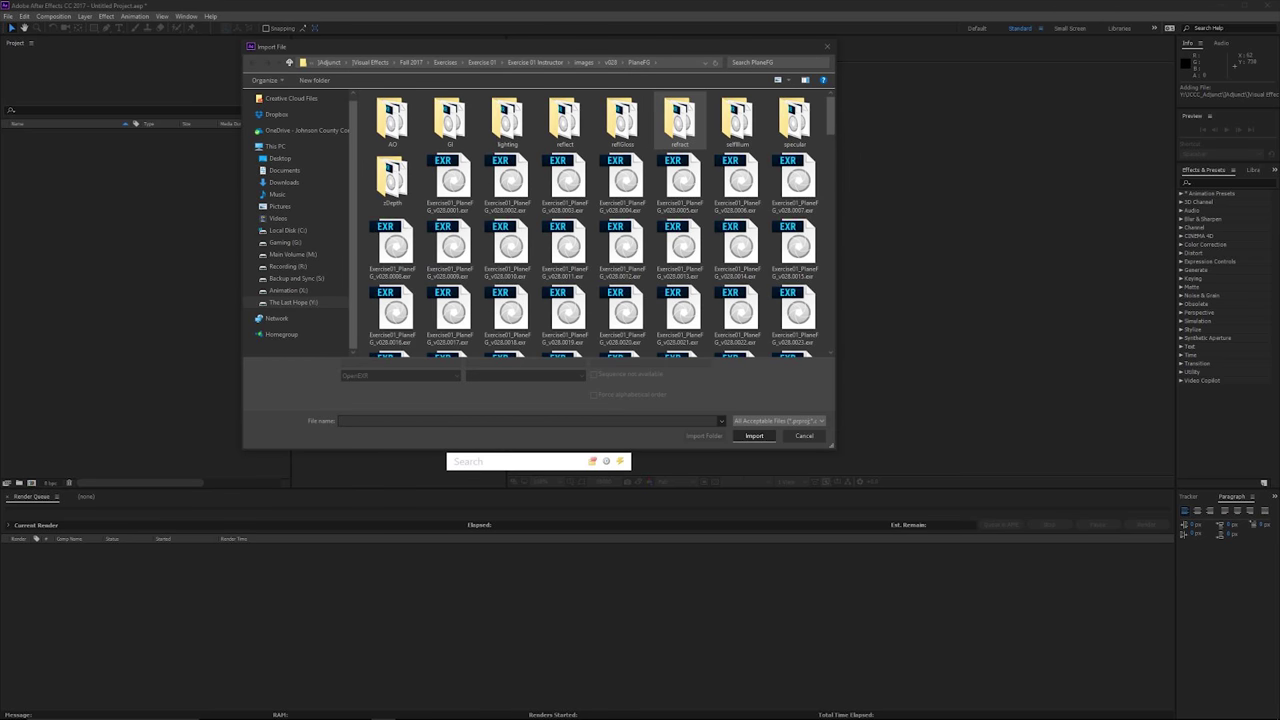
{"action": "left_click", "coordinate": [611, 62]}
{"action": "double_click", "coordinate": [388, 108]}
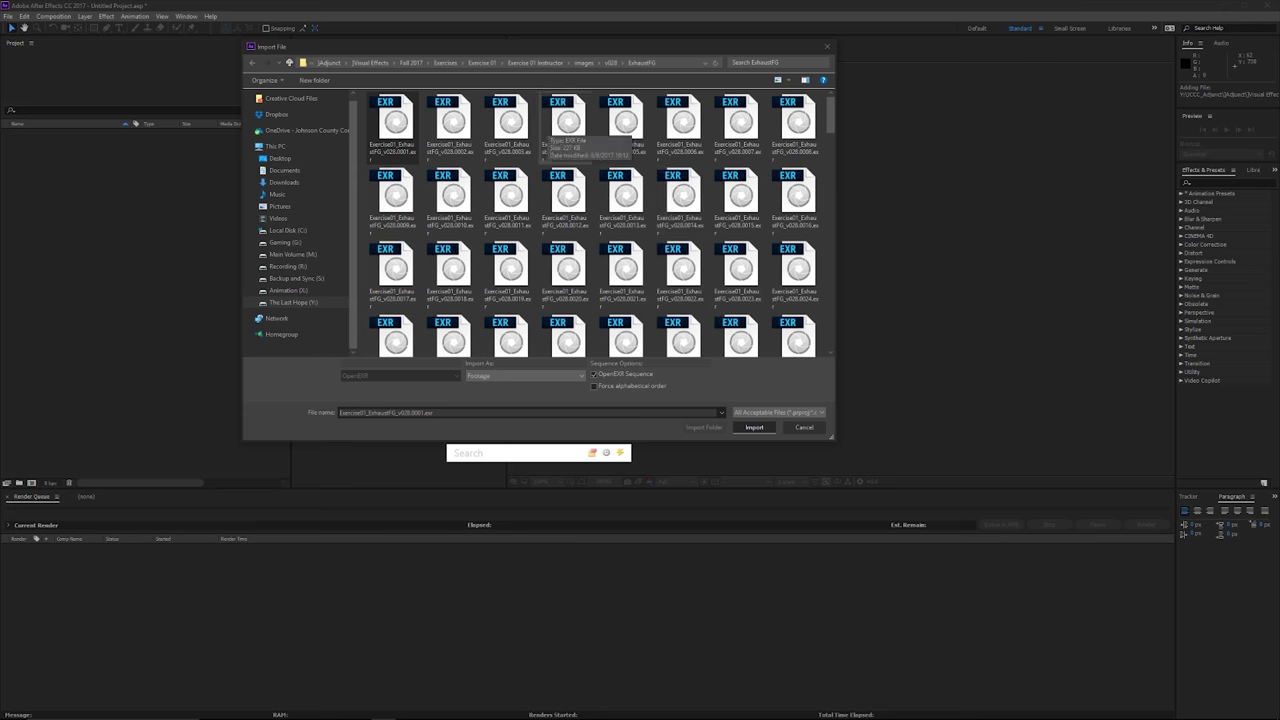
{"action": "left_click", "coordinate": [565, 195]}
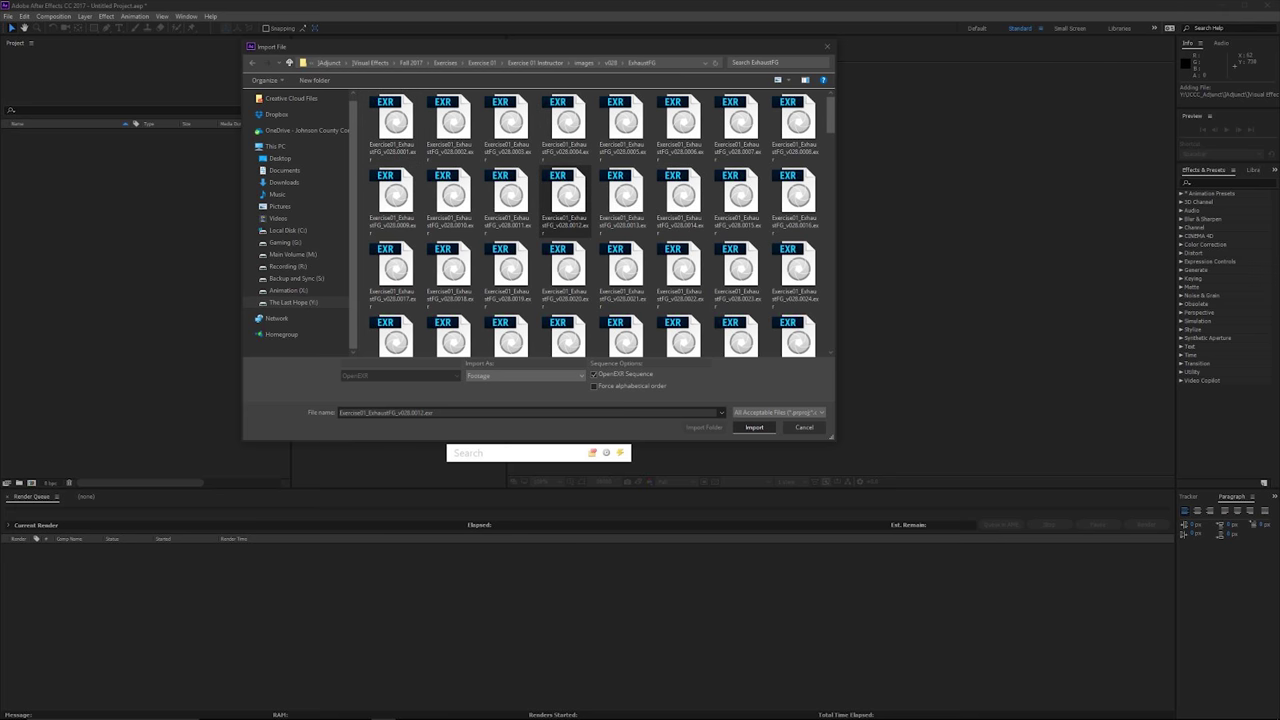
{"action": "scroll", "coordinate": [680, 275], "scroll_direction": "down", "scroll_amount": 5}
{"action": "scroll", "coordinate": [680, 275], "scroll_direction": "up", "scroll_amount": 5}
{"action": "left_click", "coordinate": [754, 427]}
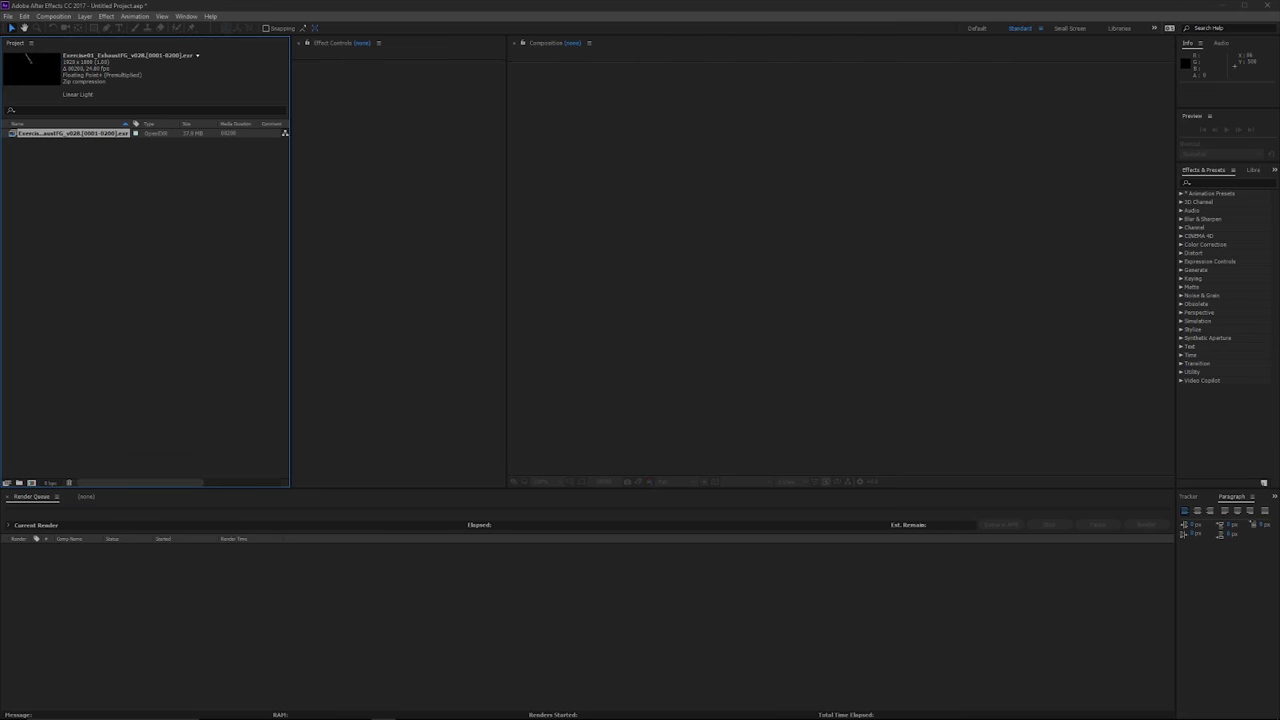
- Import the SkyBG render from the v028 images folder as an OpenEXR sequence
{"action": "double_click", "coordinate": [145, 270]}
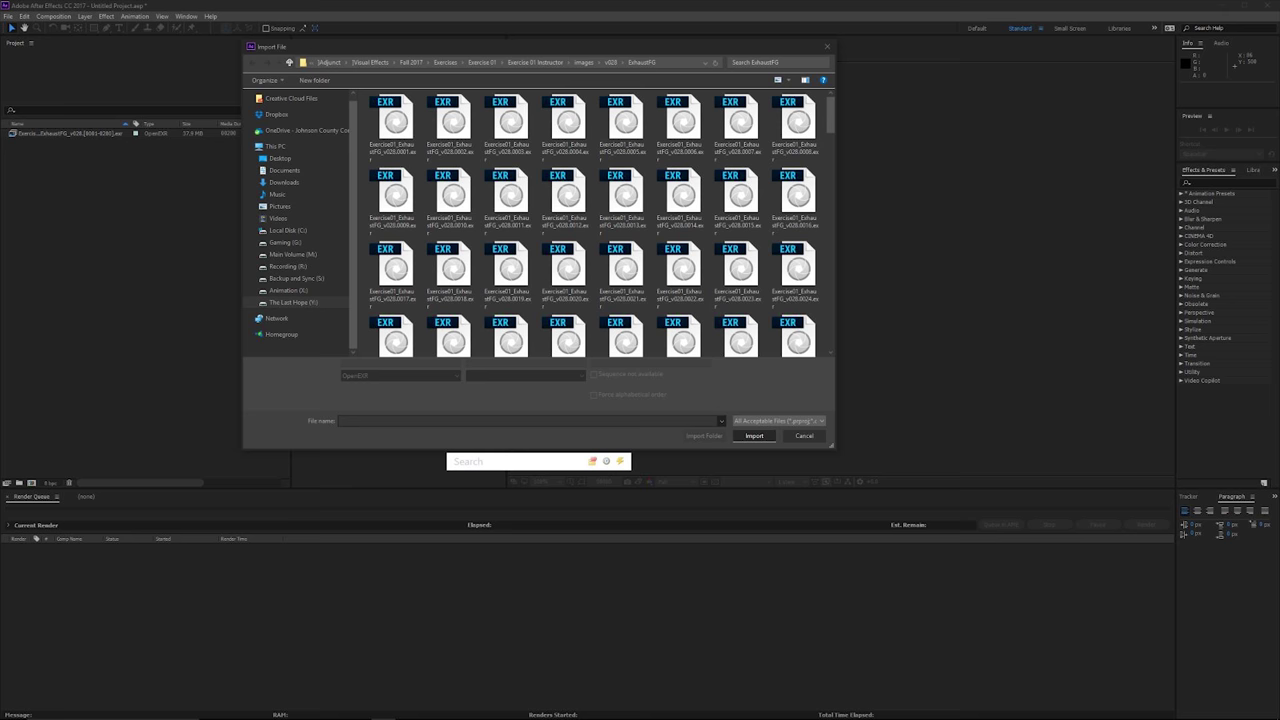
{"action": "left_click", "coordinate": [611, 62]}
{"action": "double_click", "coordinate": [387, 130]}
{"action": "left_click", "coordinate": [393, 125]}
{"action": "left_click", "coordinate": [754, 427]}
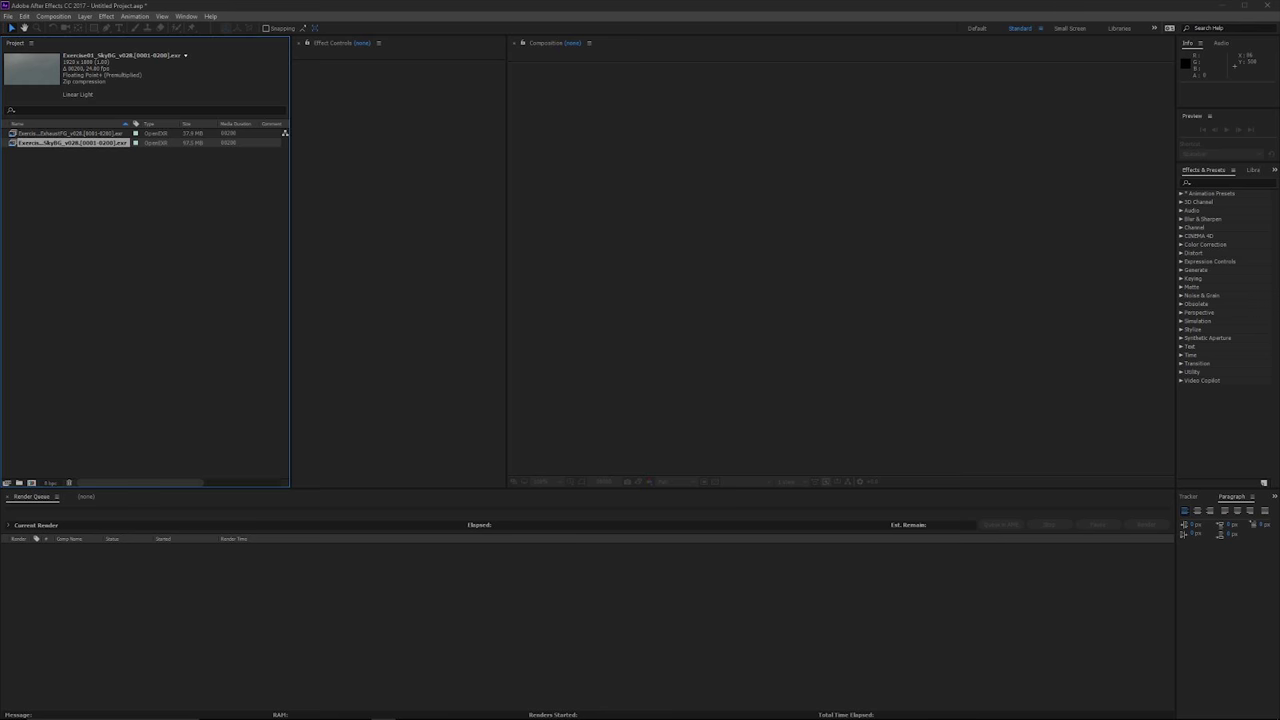
- Import the main PlaneFG render from the v028 images folder as an OpenEXR sequence, starting from frame 0001
{"action": "double_click", "coordinate": [145, 270]}
{"action": "left_click", "coordinate": [612, 62]}
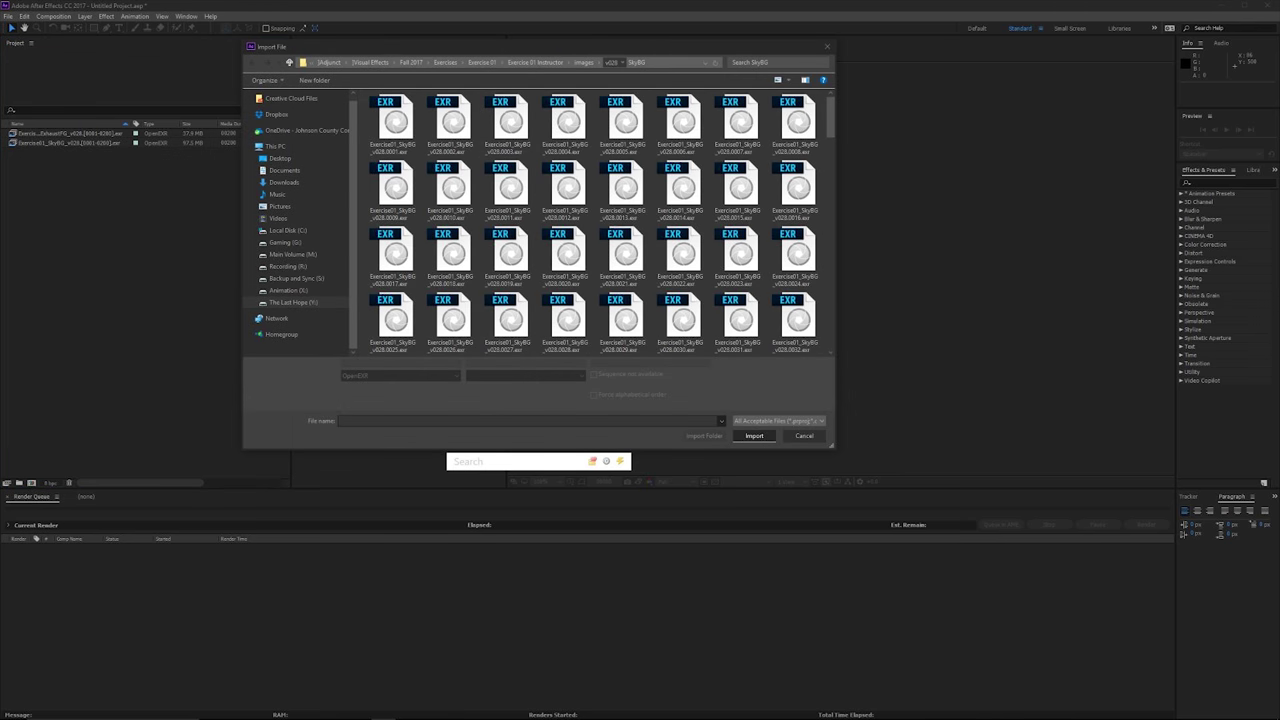
{"action": "double_click", "coordinate": [390, 120]}
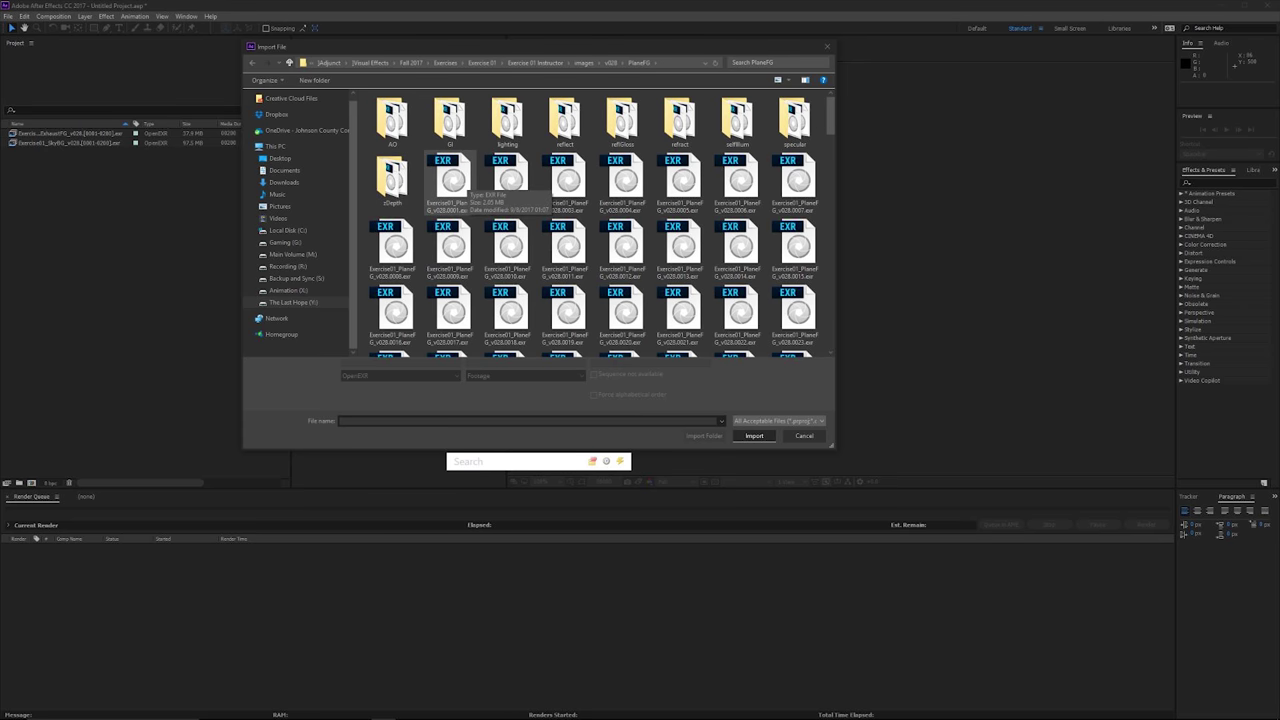
{"action": "left_click", "coordinate": [453, 174]}
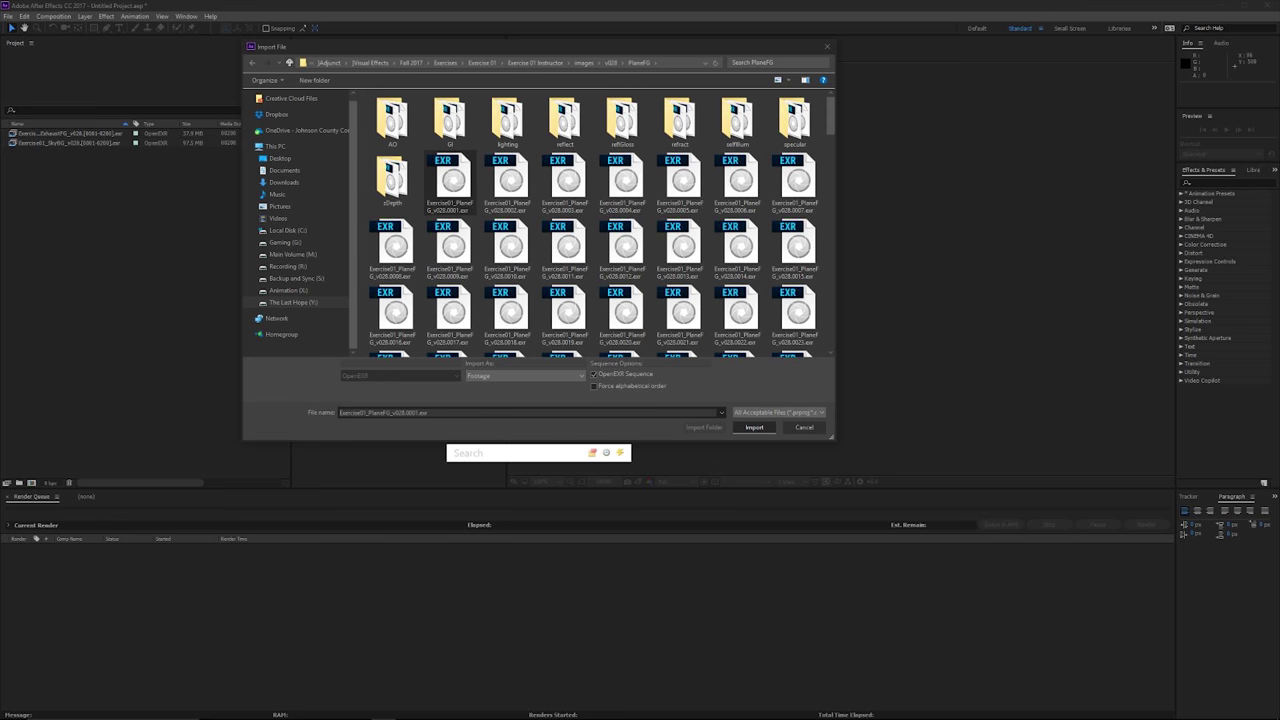
{"action": "key", "text": "Return"}
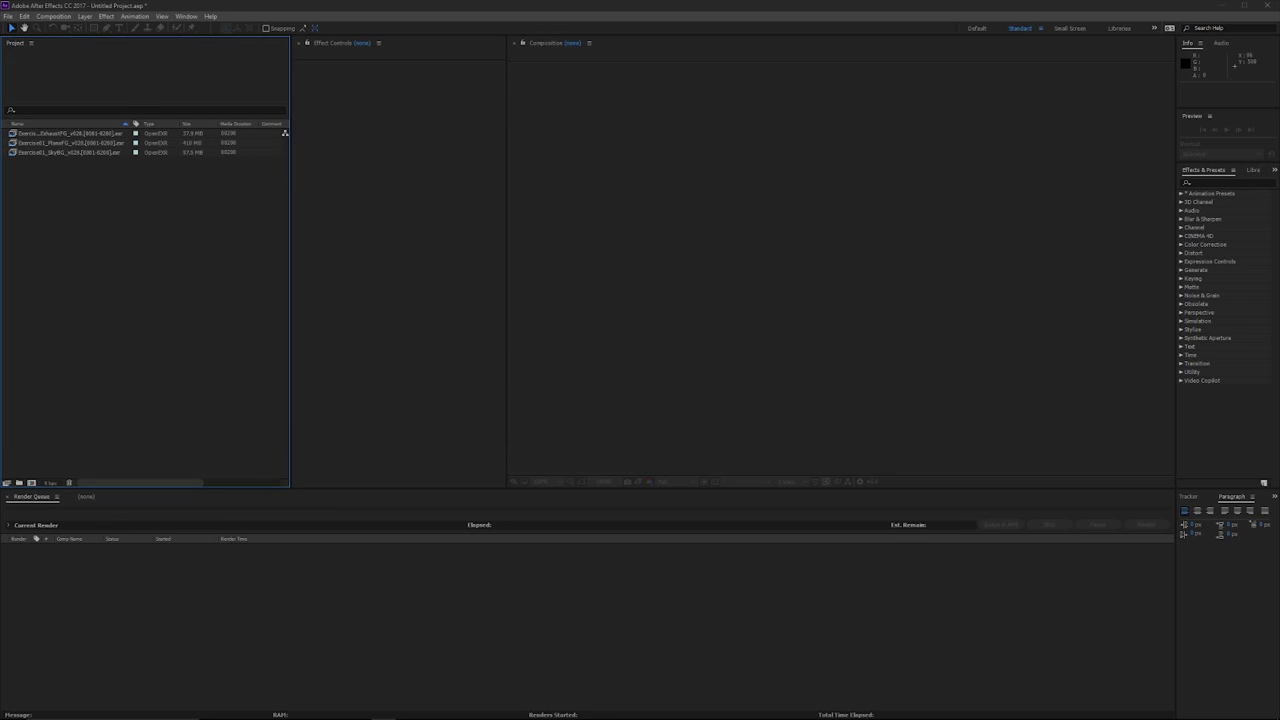
- Take the PlaneFG folder path from the import dialog, cancel the import, and open that path in File Explorer
{"action": "key", "text": "ctrl+i"}
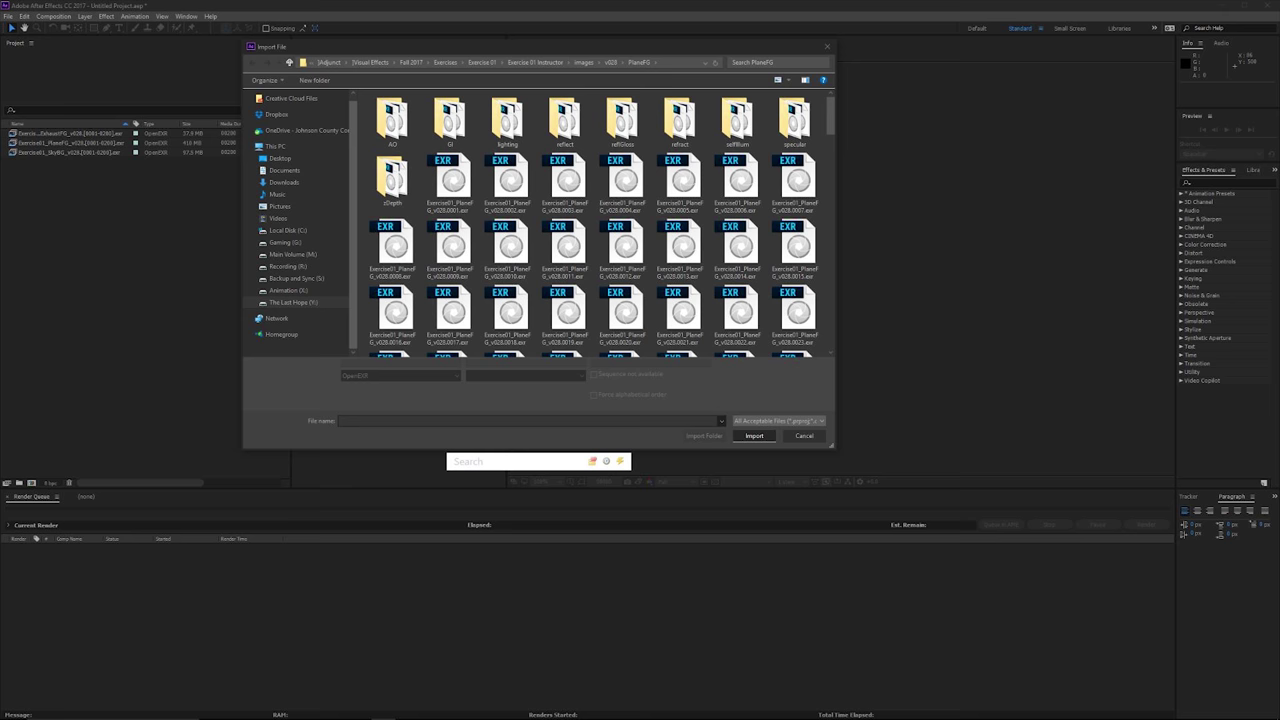
{"action": "key", "text": "alt+d"}
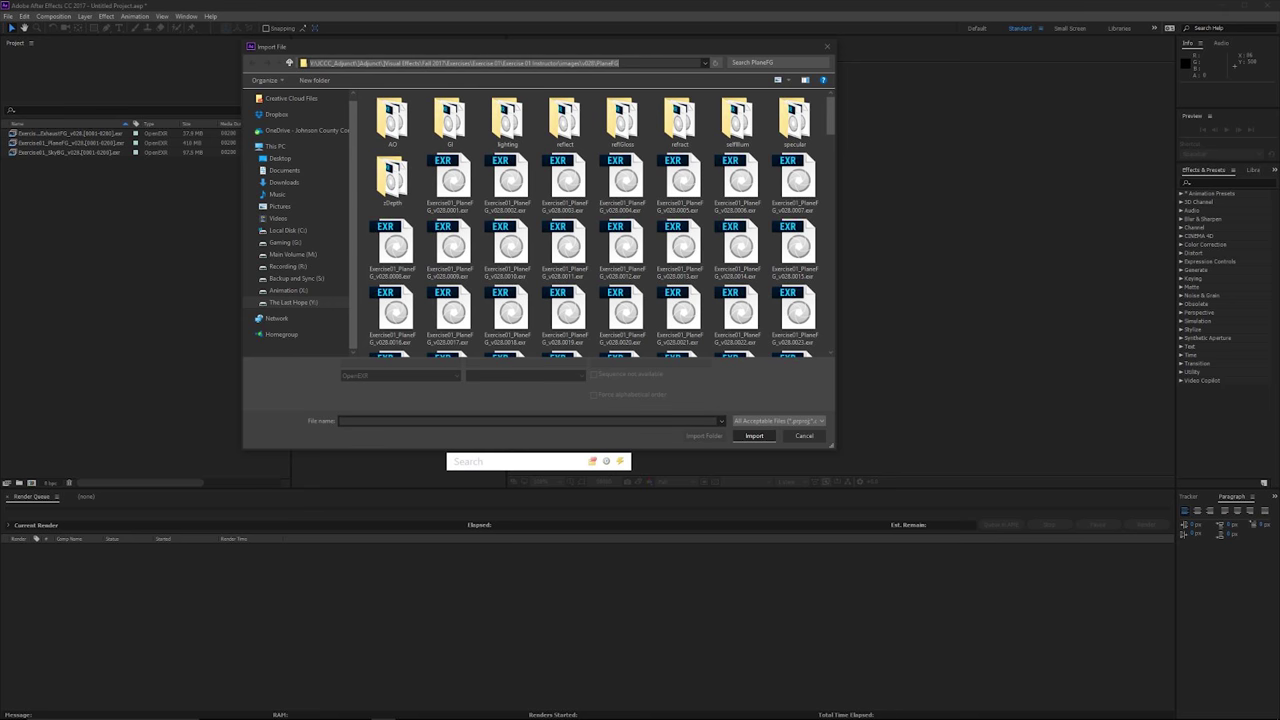
{"action": "key", "text": "Escape"}
{"action": "key", "text": "Escape"}
{"action": "key", "text": "super+e"}
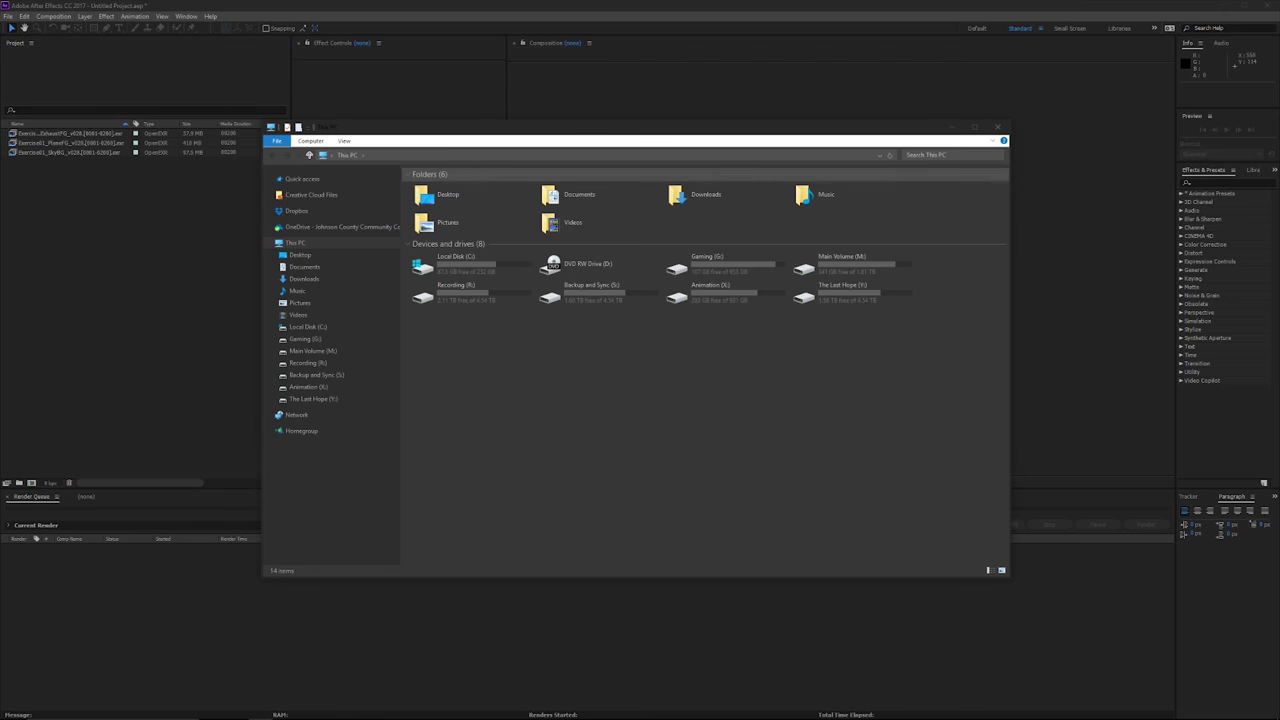
{"action": "type", "text": "Y:\\JCCC_Adjunct\\]Adjunct\\]Visual Effects\\Fall 2017\\Exercises\\Exercise 01\\Exercise 01 Instructor\\images\\v028\\PlaneFG"}
{"action": "key", "text": "Return"}
- Bring all the PlaneFG render pass folders, AO through zDepth, from File Explorer into the After Effects project
{"action": "left_click", "coordinate": [448, 269]}
{"action": "left_click", "coordinate": [428, 187], "text": "shift"}
{"action": "left_click_drag", "start_coordinate": [428, 187], "coordinate": [64, 212]}
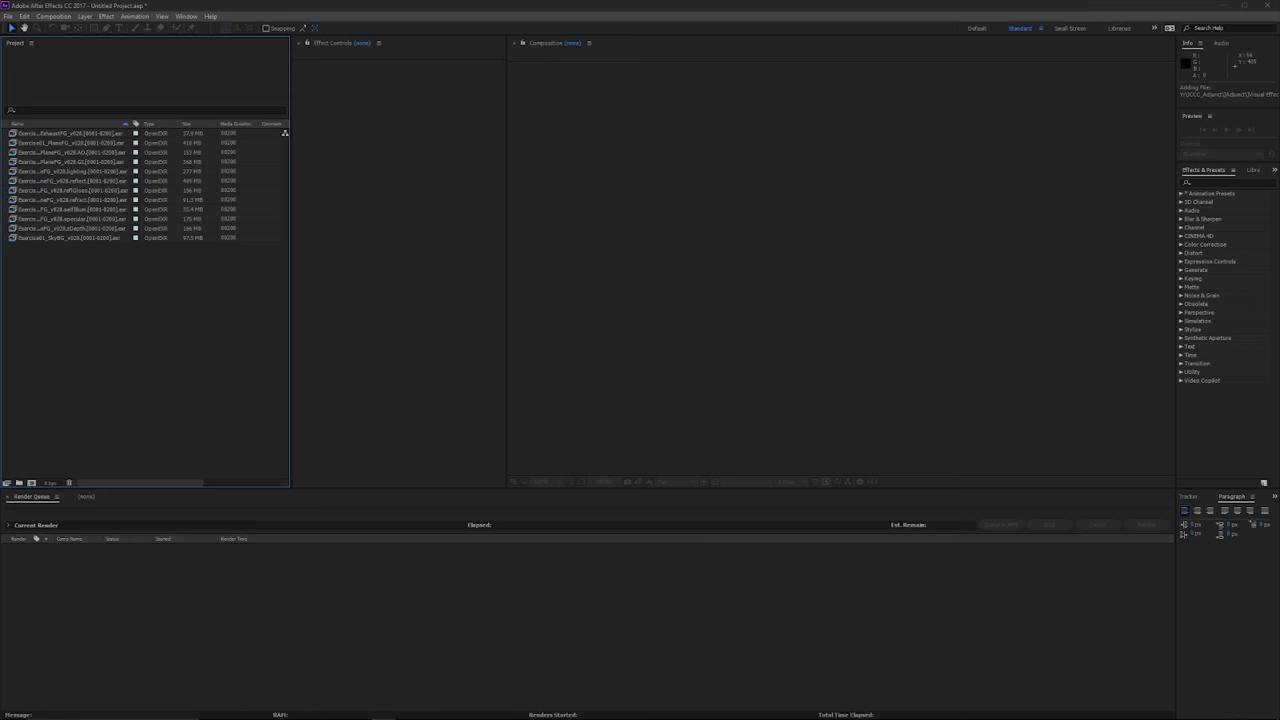
- Open the main footage interpretation of the ExhaustFG sequence and set its assumed frame rate to 24 frames per second
{"action": "left_click", "coordinate": [105, 133]}
{"action": "right_click", "coordinate": [106, 133]}
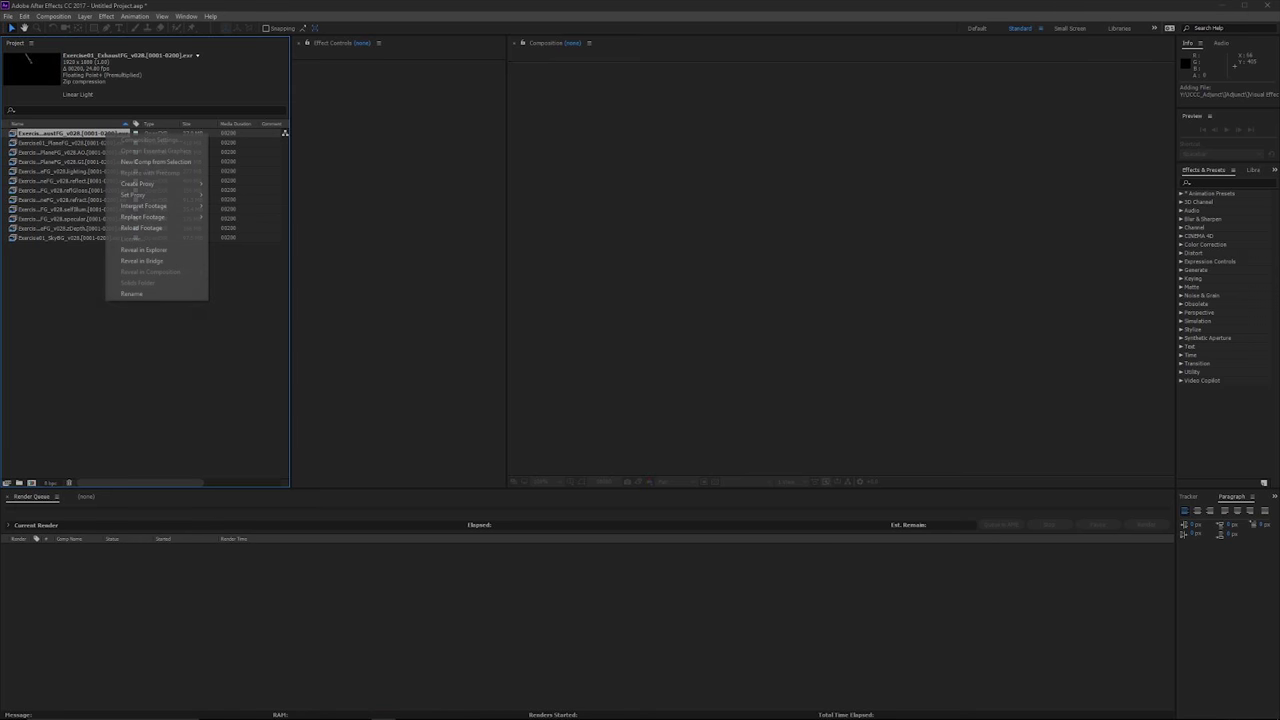
{"action": "mouse_move", "coordinate": [145, 205]}
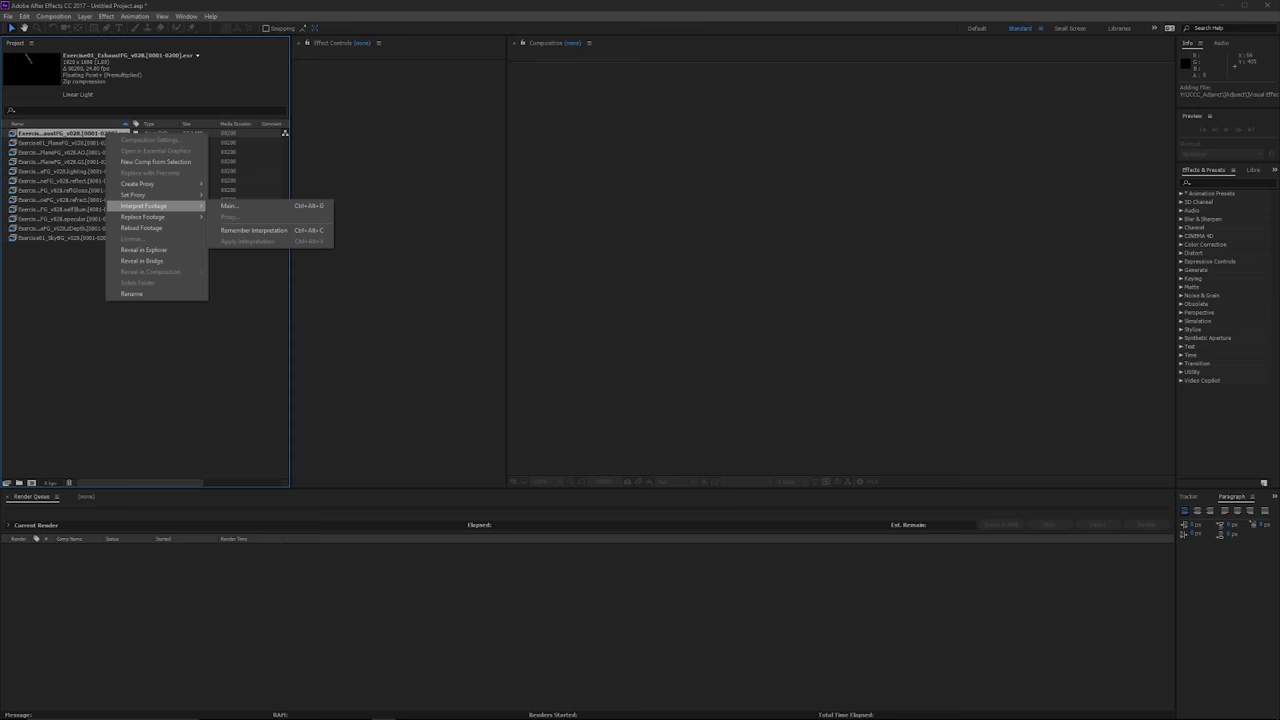
{"action": "left_click", "coordinate": [240, 205]}
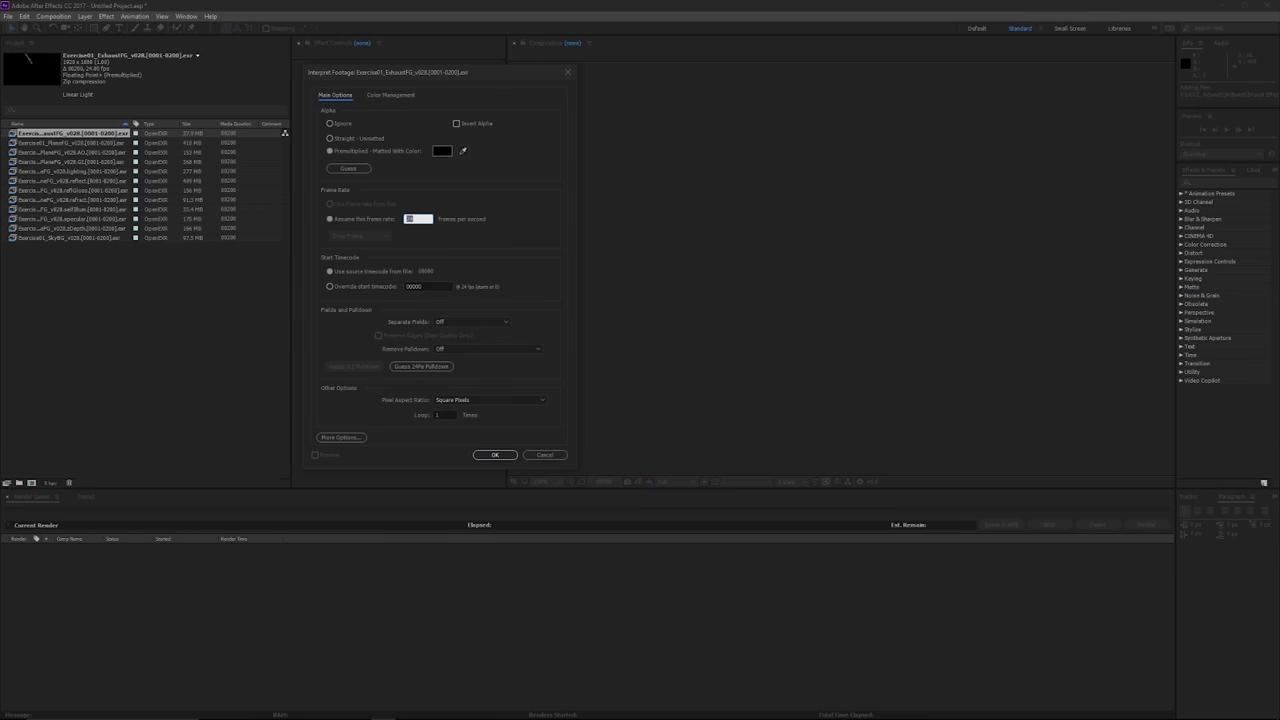
{"action": "left_click_drag", "start_coordinate": [400, 72], "coordinate": [534, 74]}
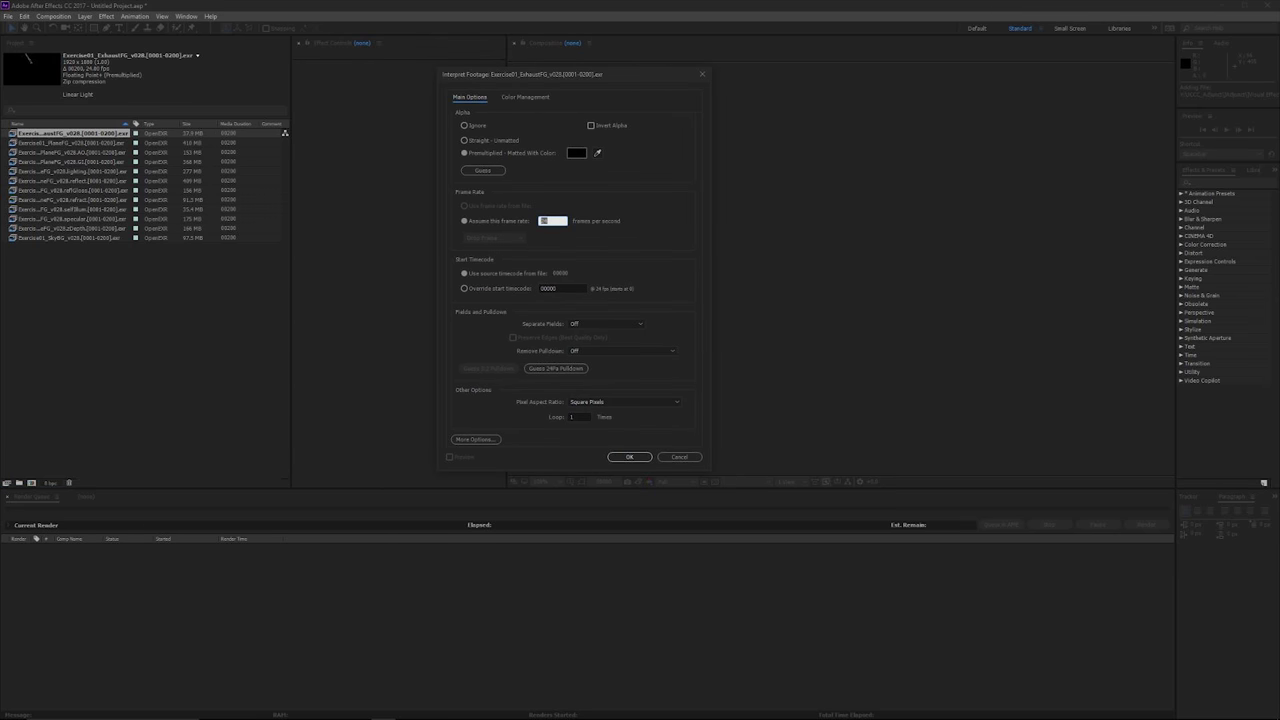
{"action": "type", "text": "30"}
{"action": "key", "text": "Return"}
{"action": "left_click", "coordinate": [543, 220]}
{"action": "type", "text": "24"}
{"action": "key", "text": "Return"}
- Set Interpret As Linear Light to On for the ExhaustFG sequence and accept the interpretation settings
{"action": "left_click", "coordinate": [525, 97]}
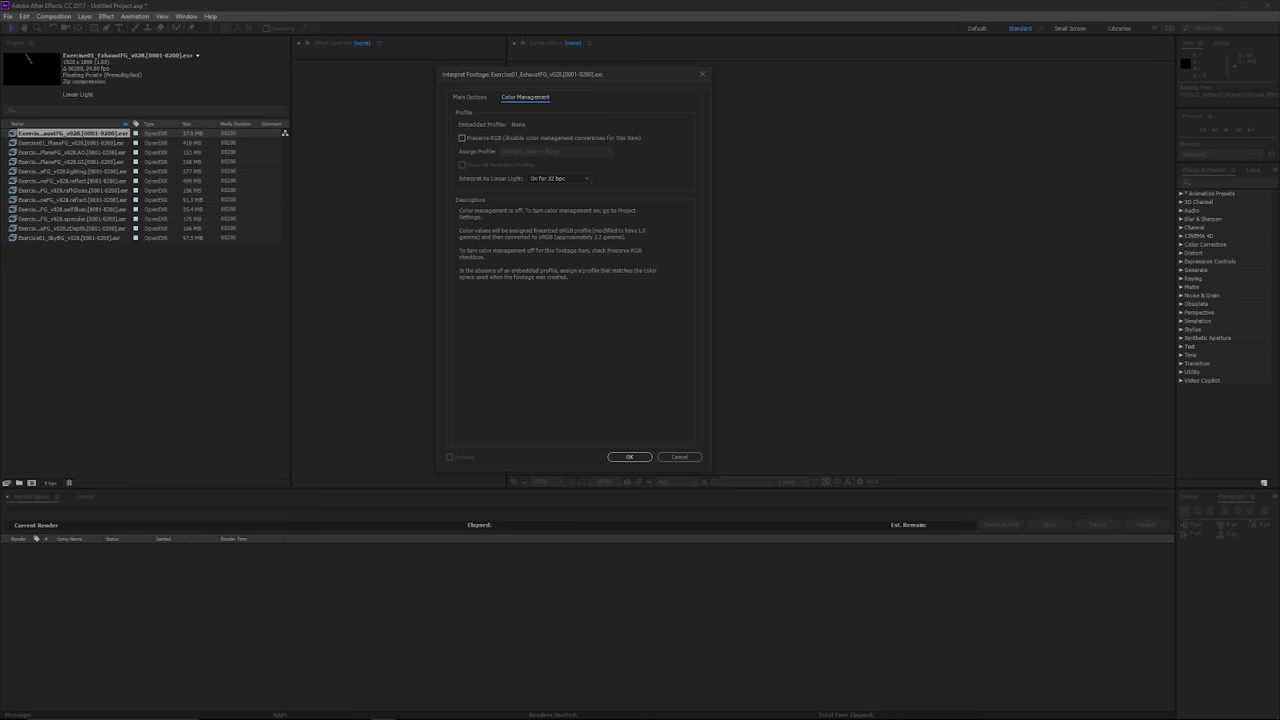
{"action": "left_click", "coordinate": [558, 178]}
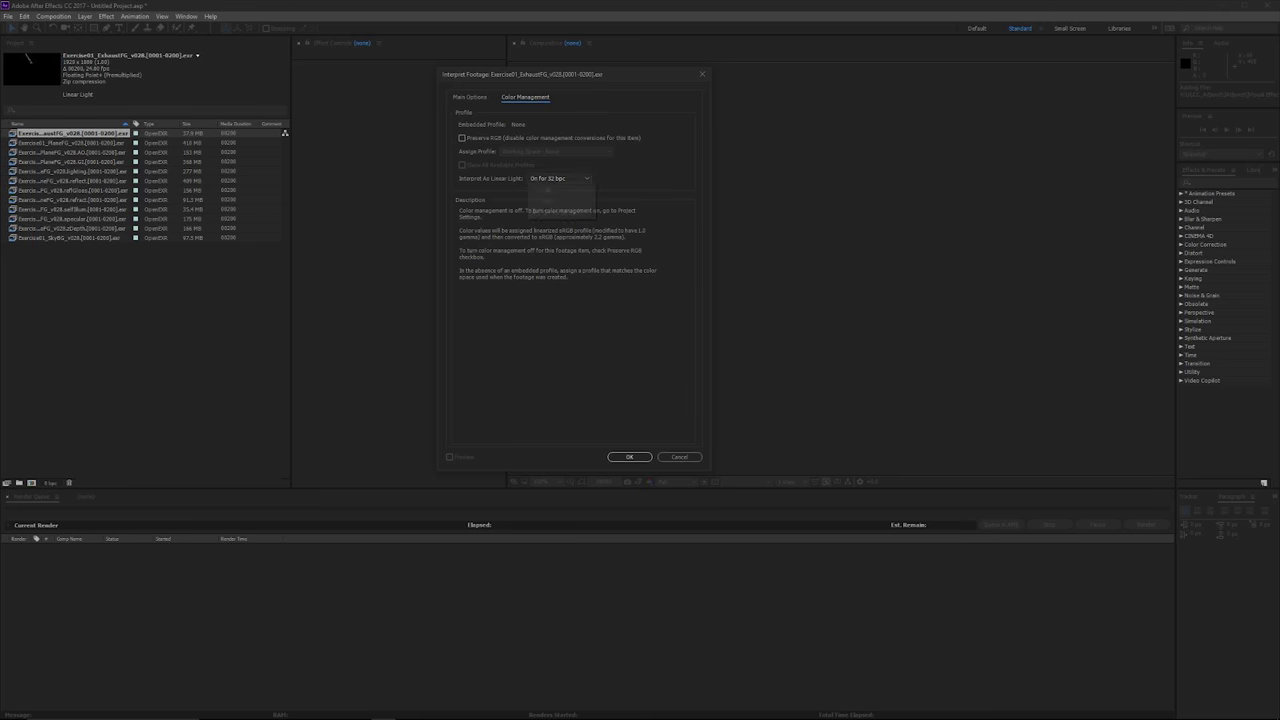
{"action": "left_click", "coordinate": [547, 201]}
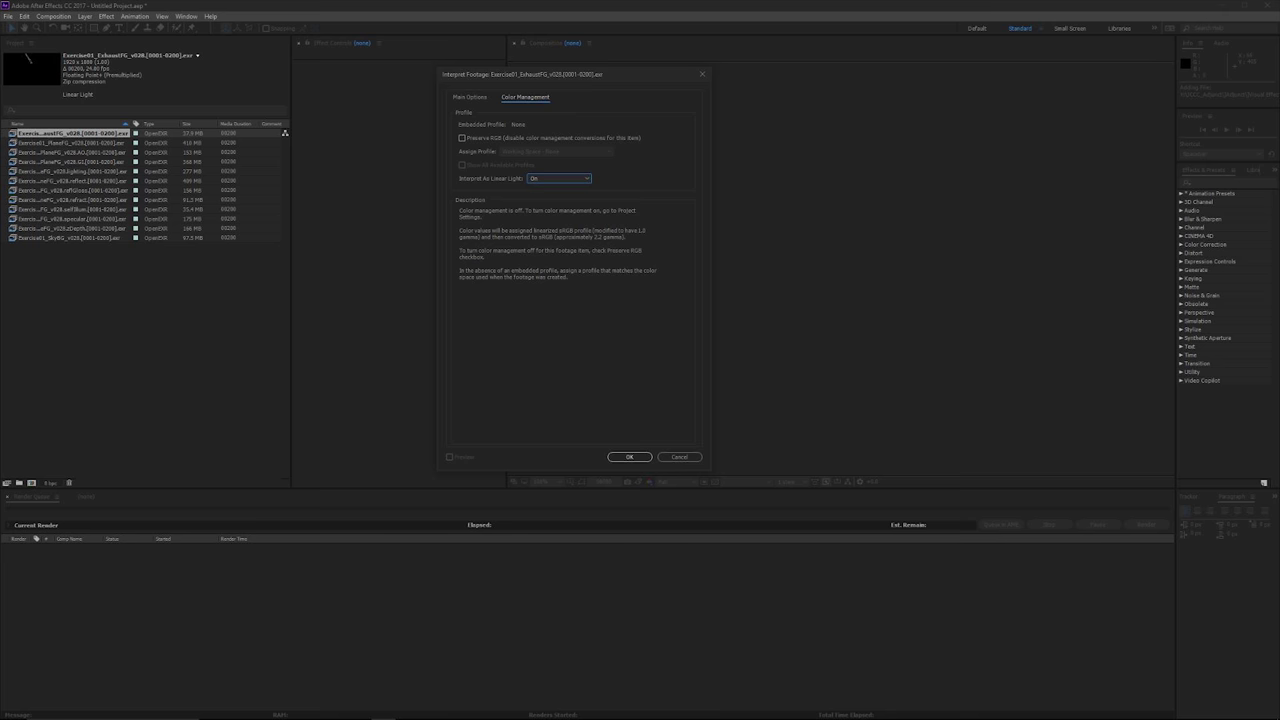
{"action": "left_click", "coordinate": [558, 178]}
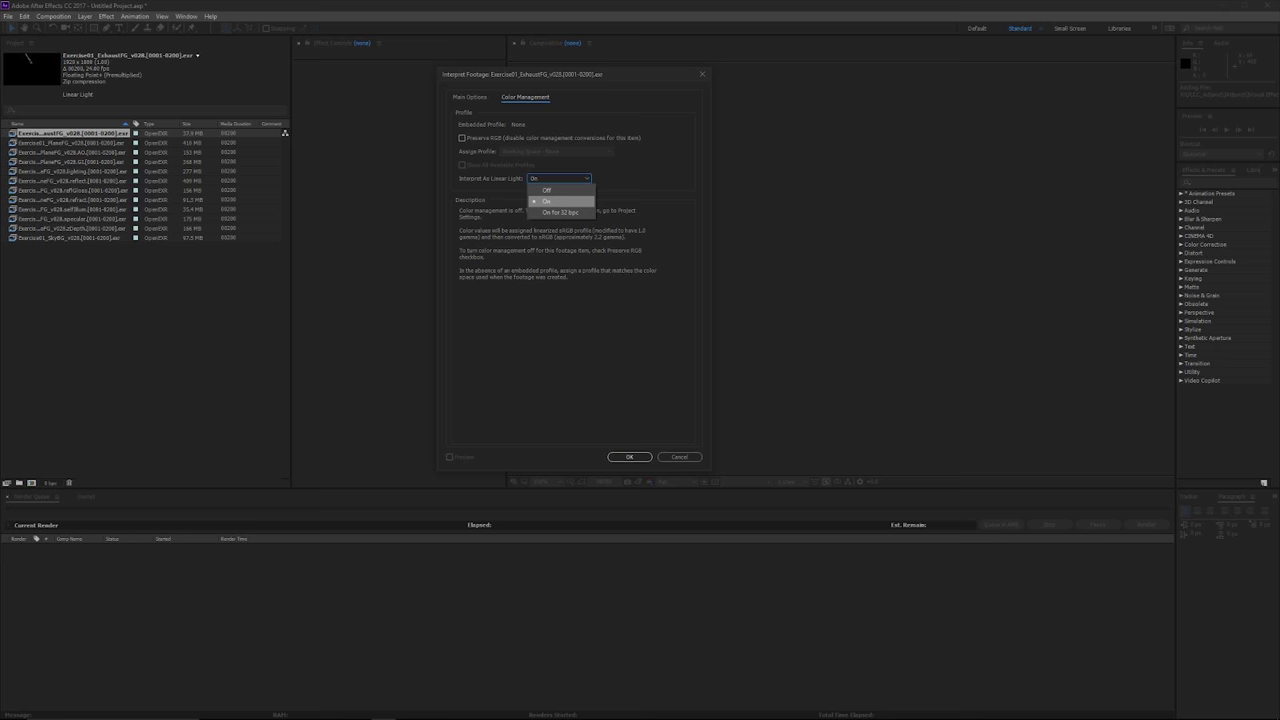
{"action": "left_click", "coordinate": [560, 202]}
{"action": "left_click", "coordinate": [470, 97]}
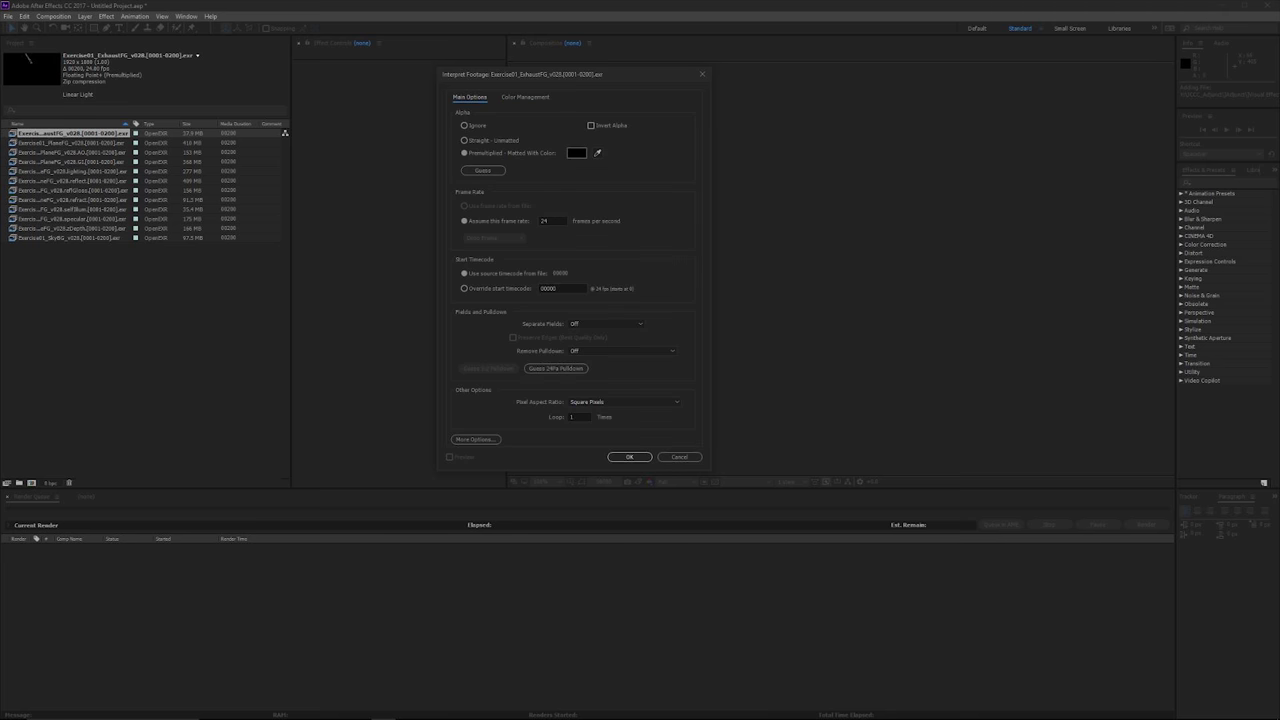
{"action": "key", "text": "Return"}
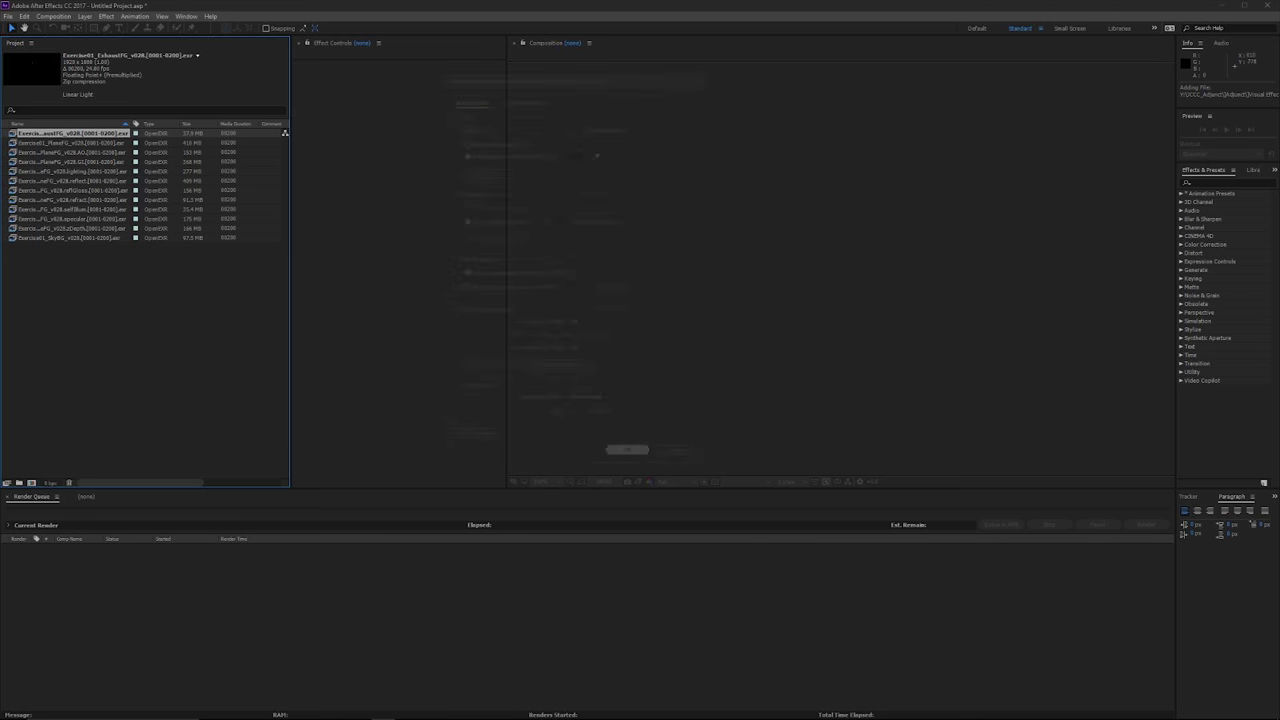
- Remember the ExhaustFG sequence's footage interpretation and apply it to all the other imported sequences
{"action": "right_click", "coordinate": [106, 134]}
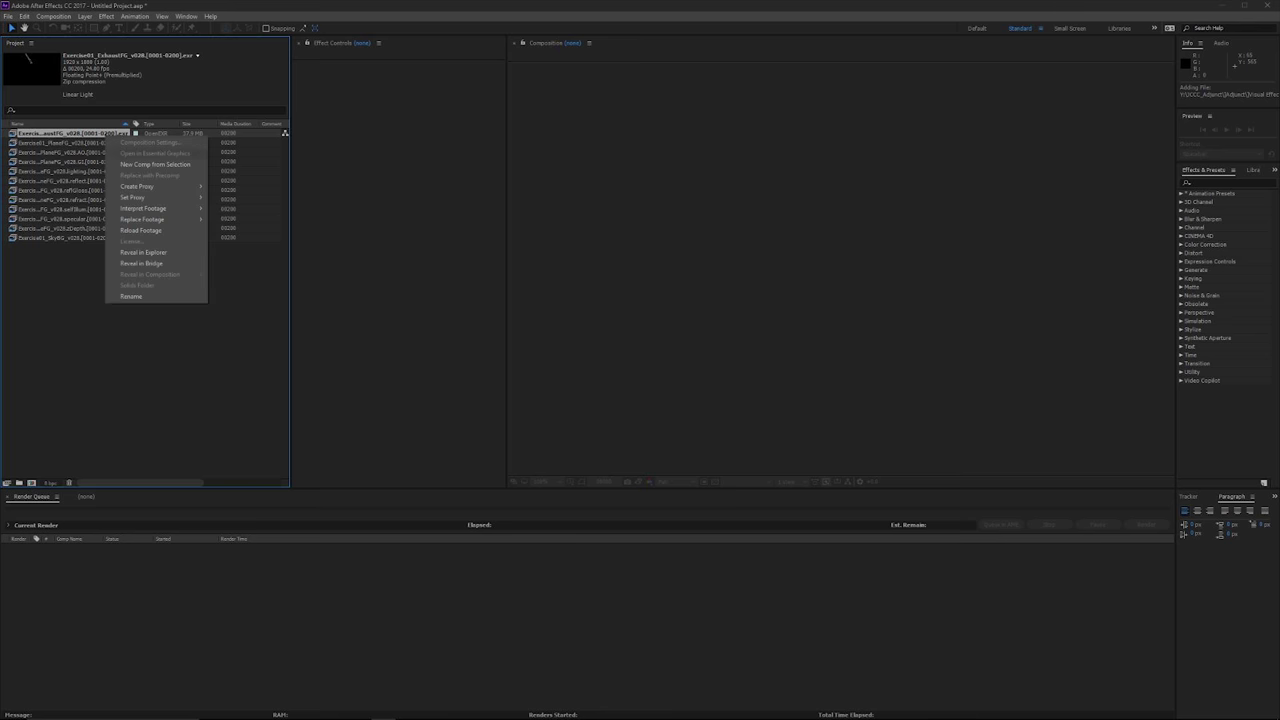
{"action": "mouse_move", "coordinate": [150, 208]}
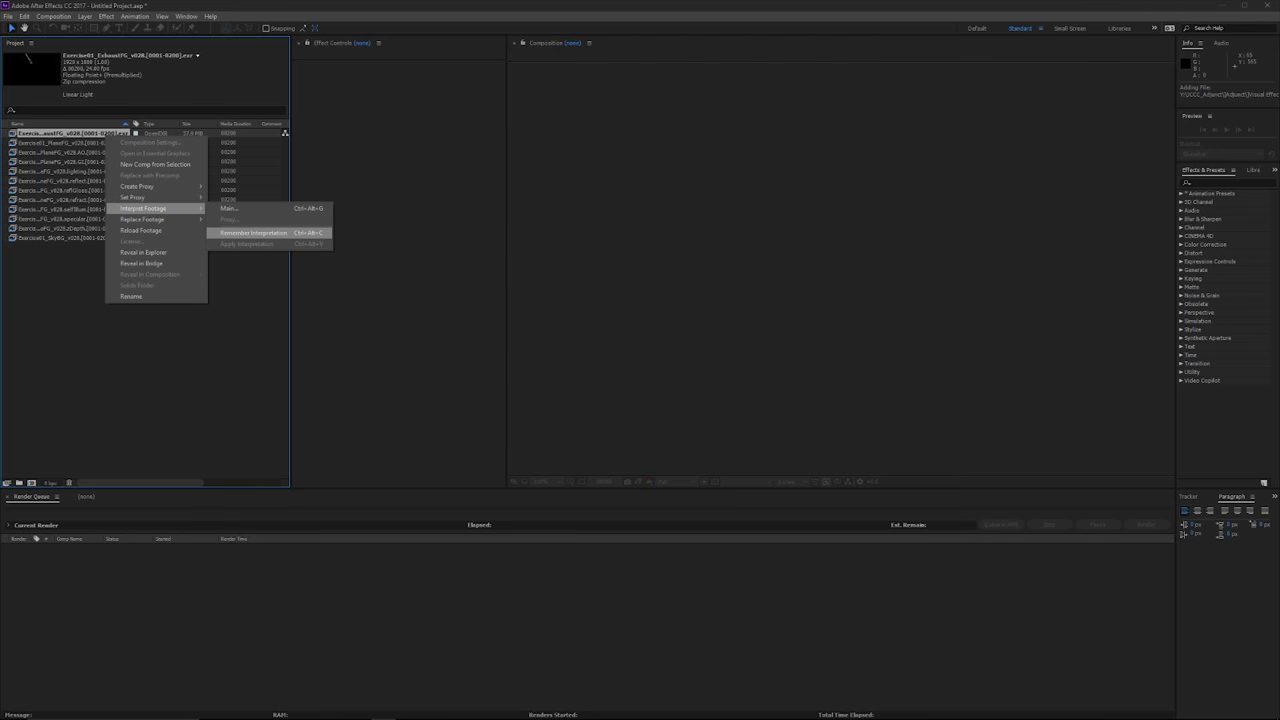
{"action": "left_click", "coordinate": [253, 233]}
{"action": "left_click_drag", "start_coordinate": [165, 290], "coordinate": [74, 141]}
{"action": "right_click", "coordinate": [73, 146]}
{"action": "mouse_move", "coordinate": [120, 216]}
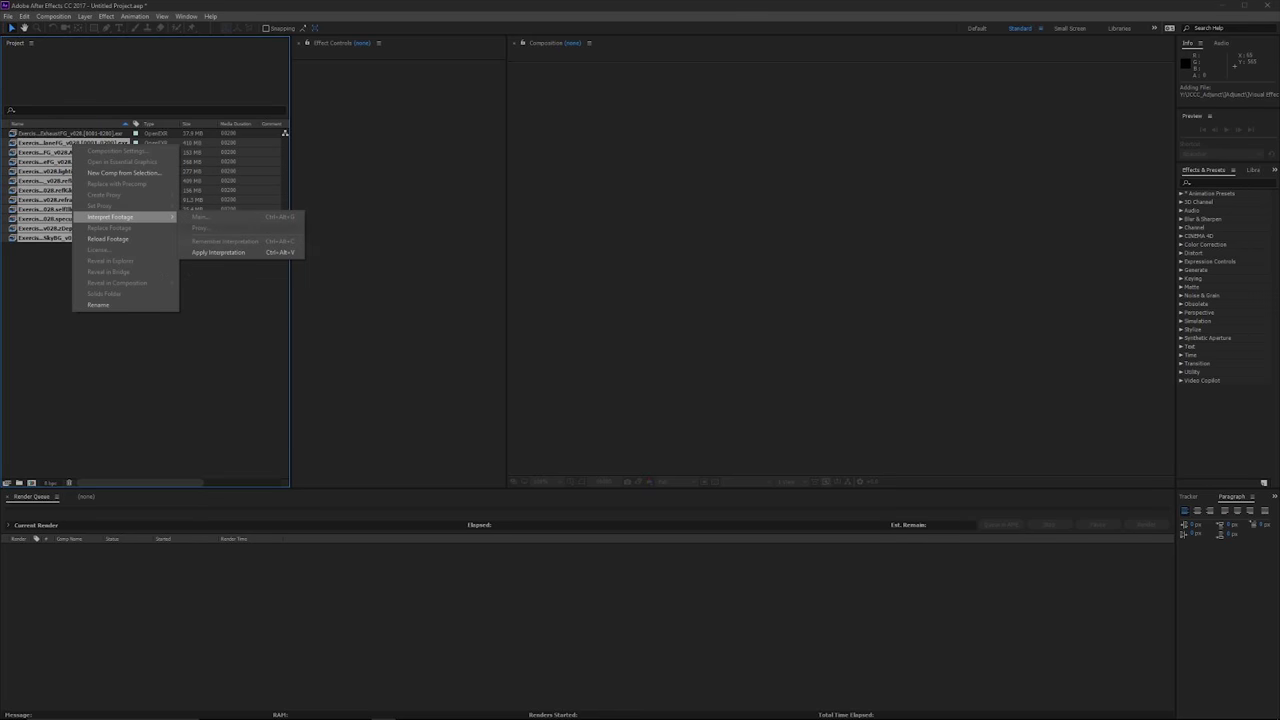
{"action": "left_click", "coordinate": [220, 252]}
{"action": "left_click", "coordinate": [215, 300]}
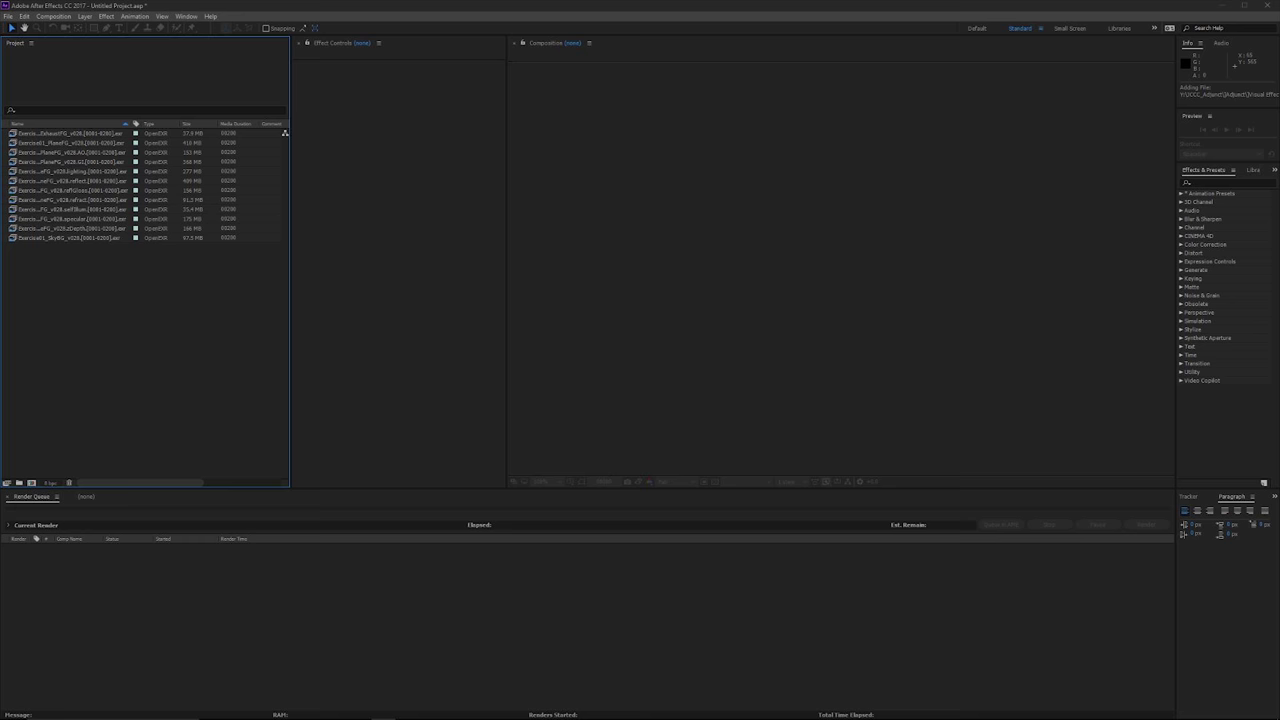
- Try creating a composition directly from the ExhaustFG sequence
{"action": "left_click", "coordinate": [72, 143]}
{"action": "left_click", "coordinate": [72, 133]}
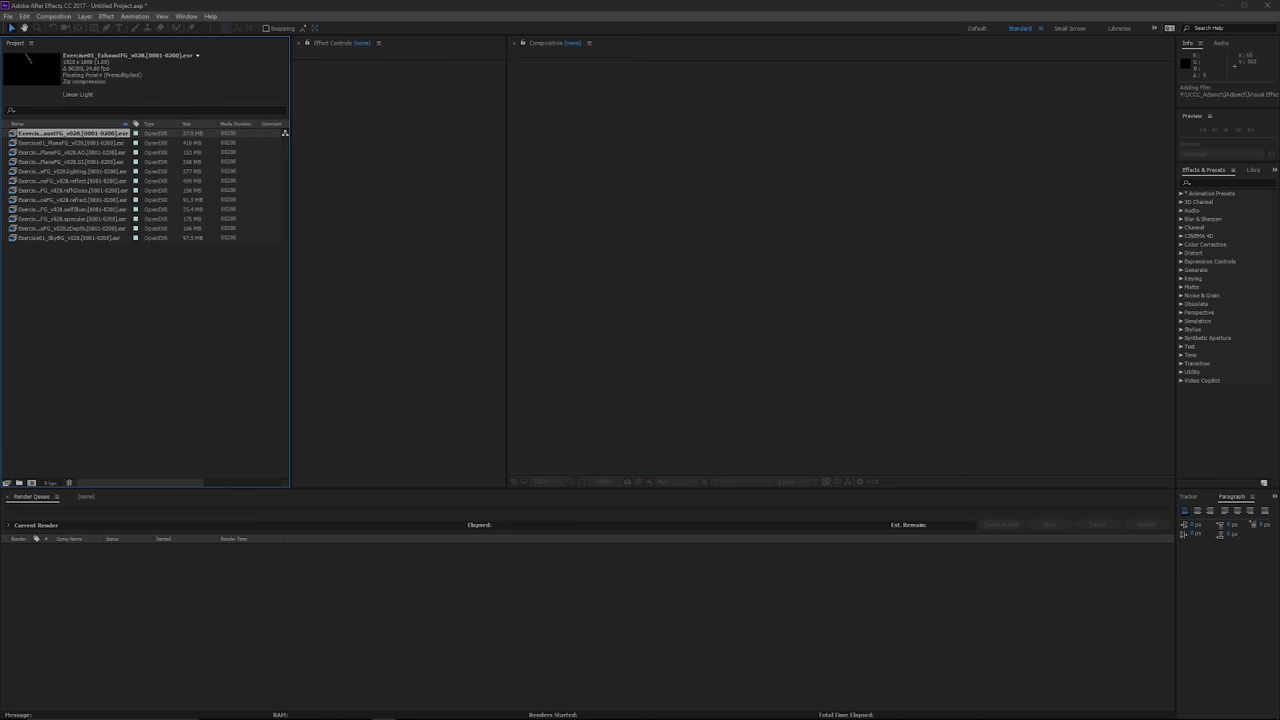
{"action": "left_click_drag", "start_coordinate": [70, 133], "coordinate": [31, 483]}
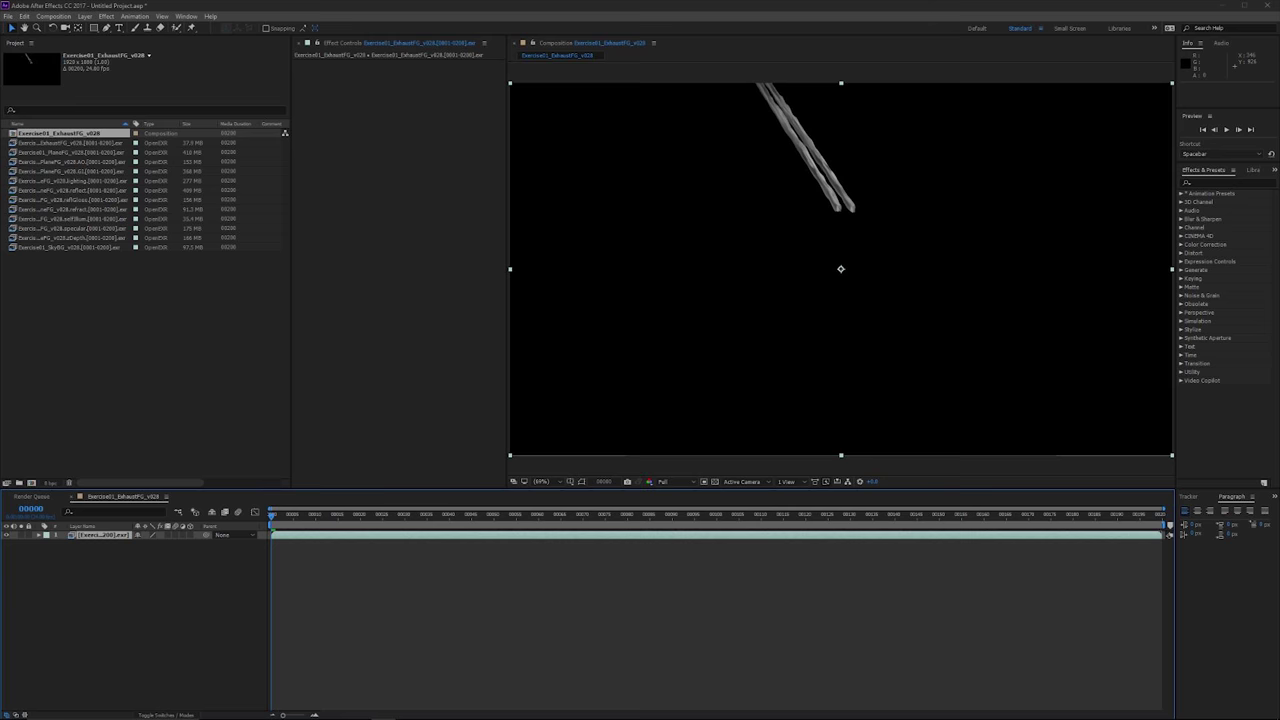
{"action": "key", "text": "ctrl+z"}
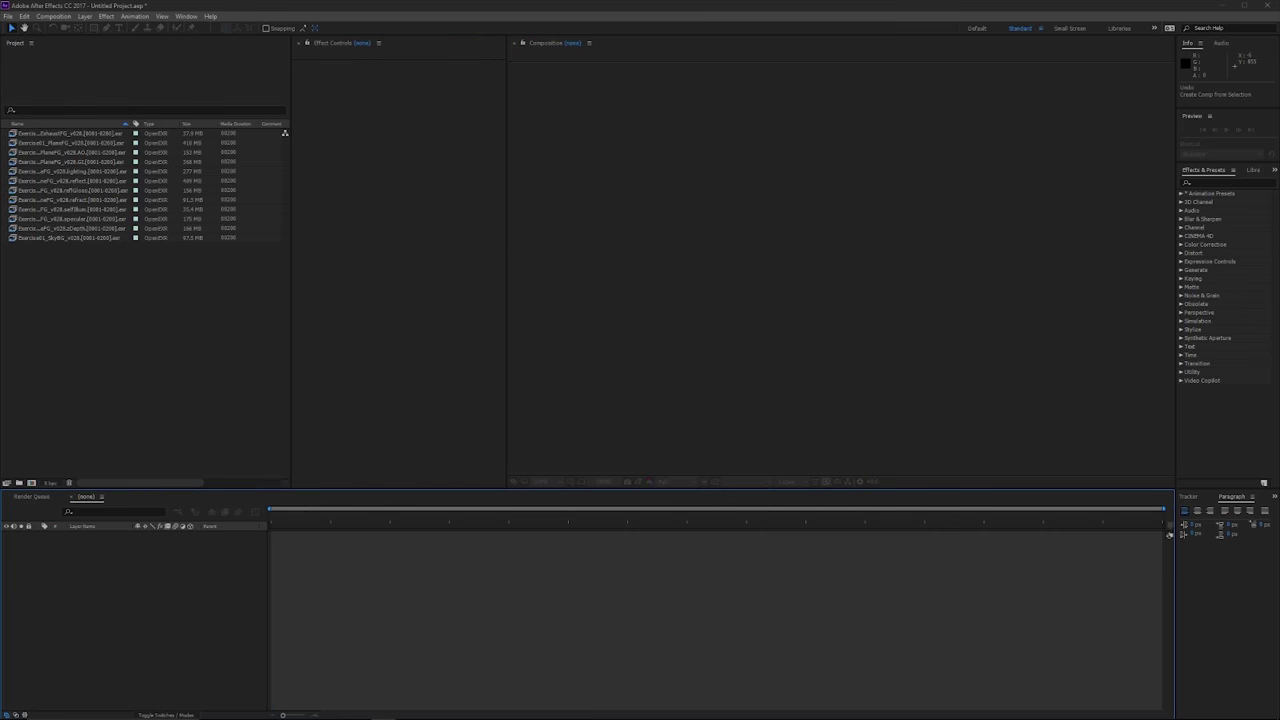
- Start a new composition and set its frame rate to 24 frames per second
{"action": "key", "text": "ctrl+n"}
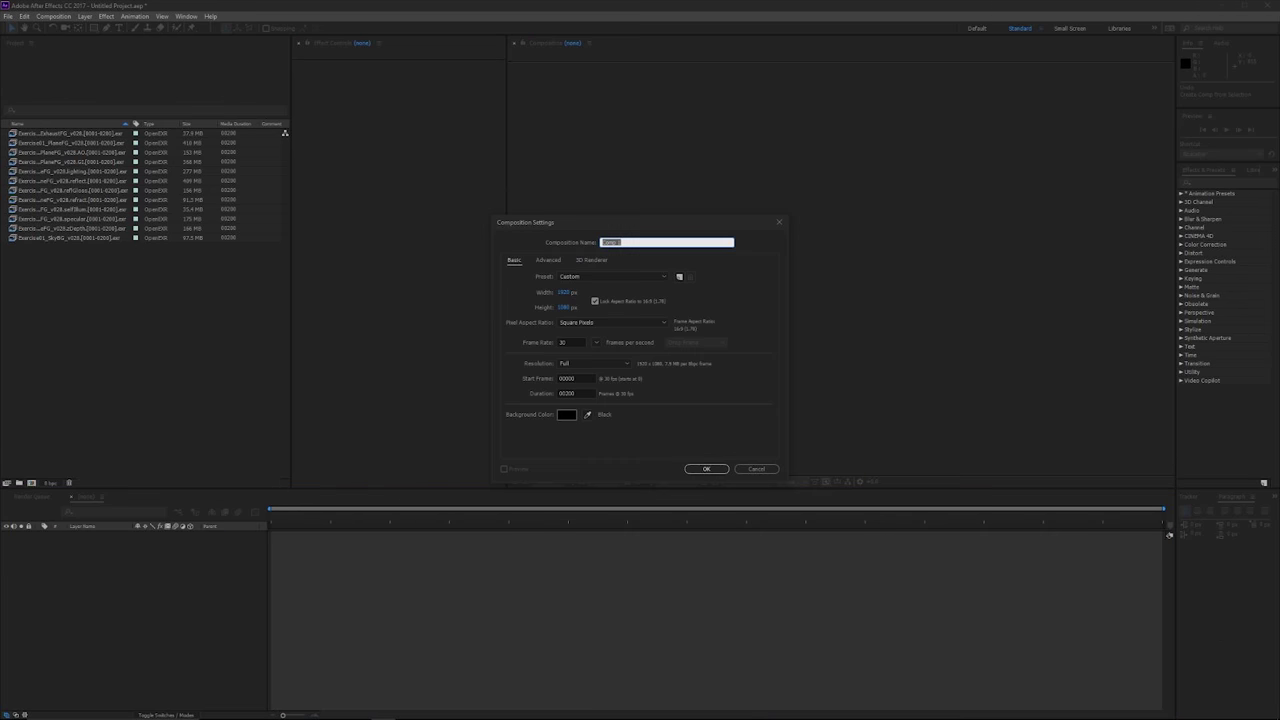
{"action": "double_click", "coordinate": [564, 342]}
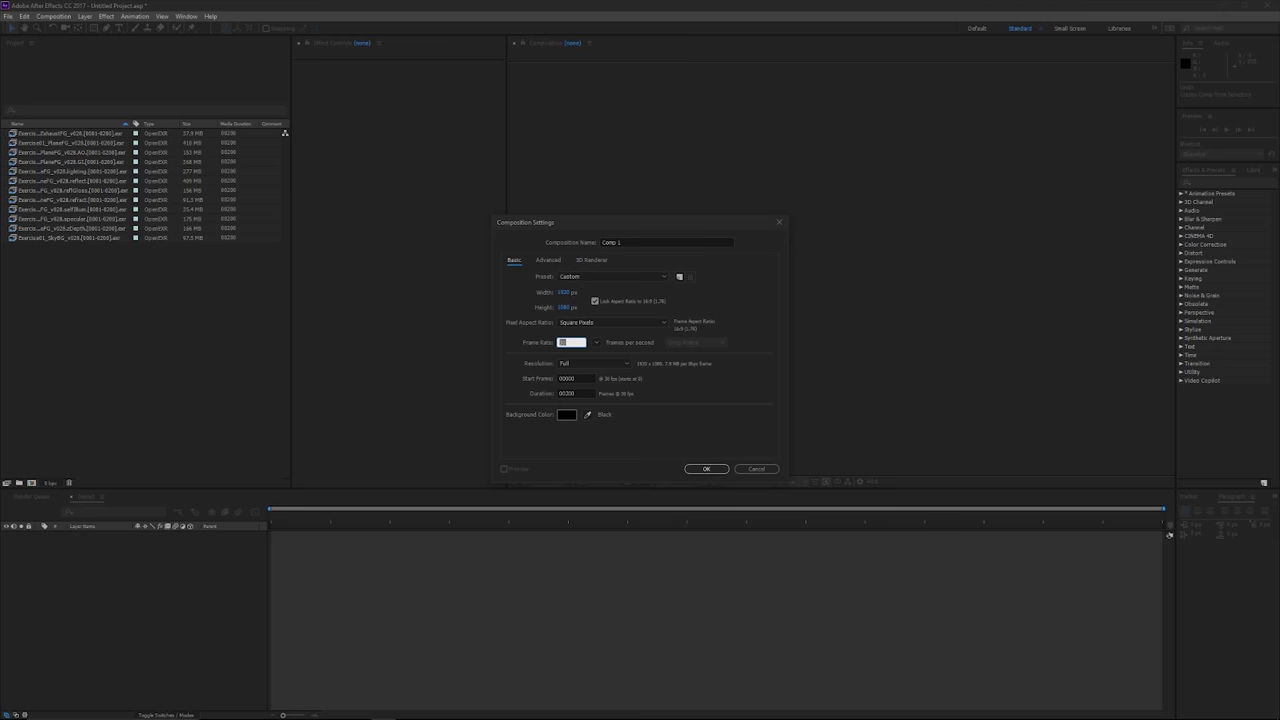
{"action": "type", "text": "24"}
{"action": "key", "text": "Tab"}
- Check the last frame number of the PlaneFG sequence in File Explorer and accept the composition with a duration of 200 frames
{"action": "left_click", "coordinate": [571, 393]}
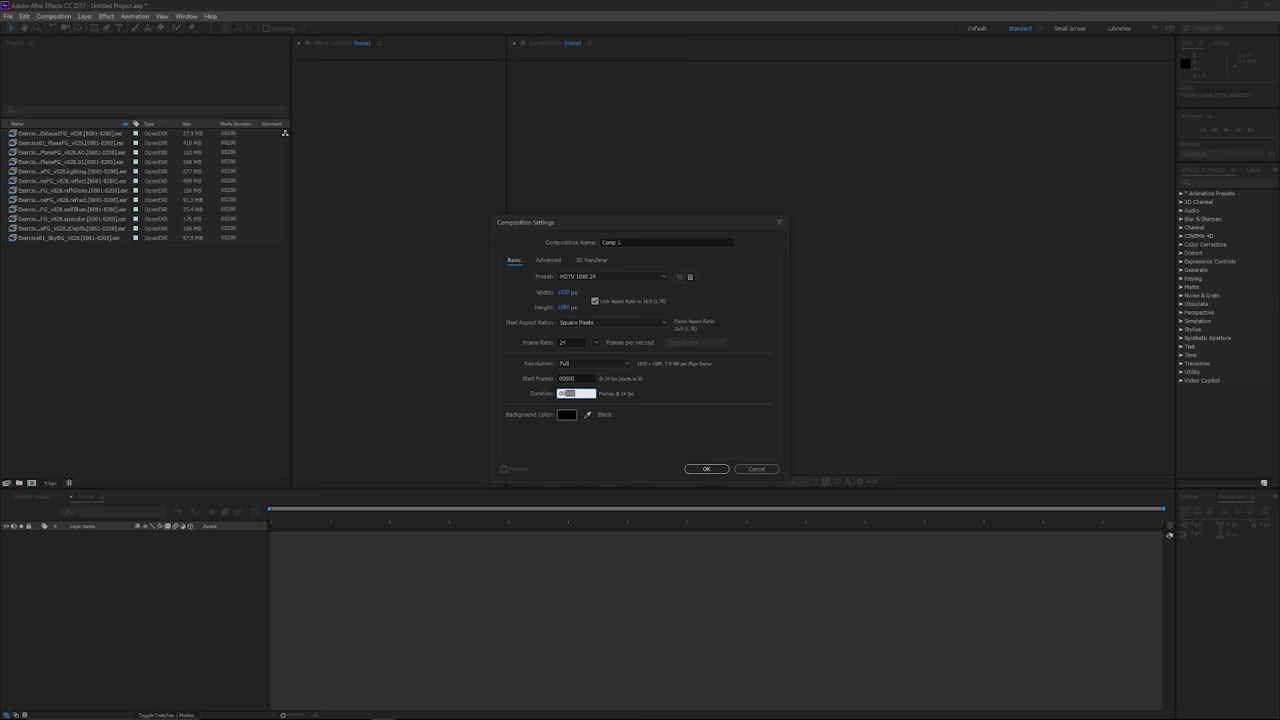
{"action": "left_click_drag", "start_coordinate": [577, 393], "coordinate": [559, 393]}
{"action": "key", "text": "alt+Tab"}
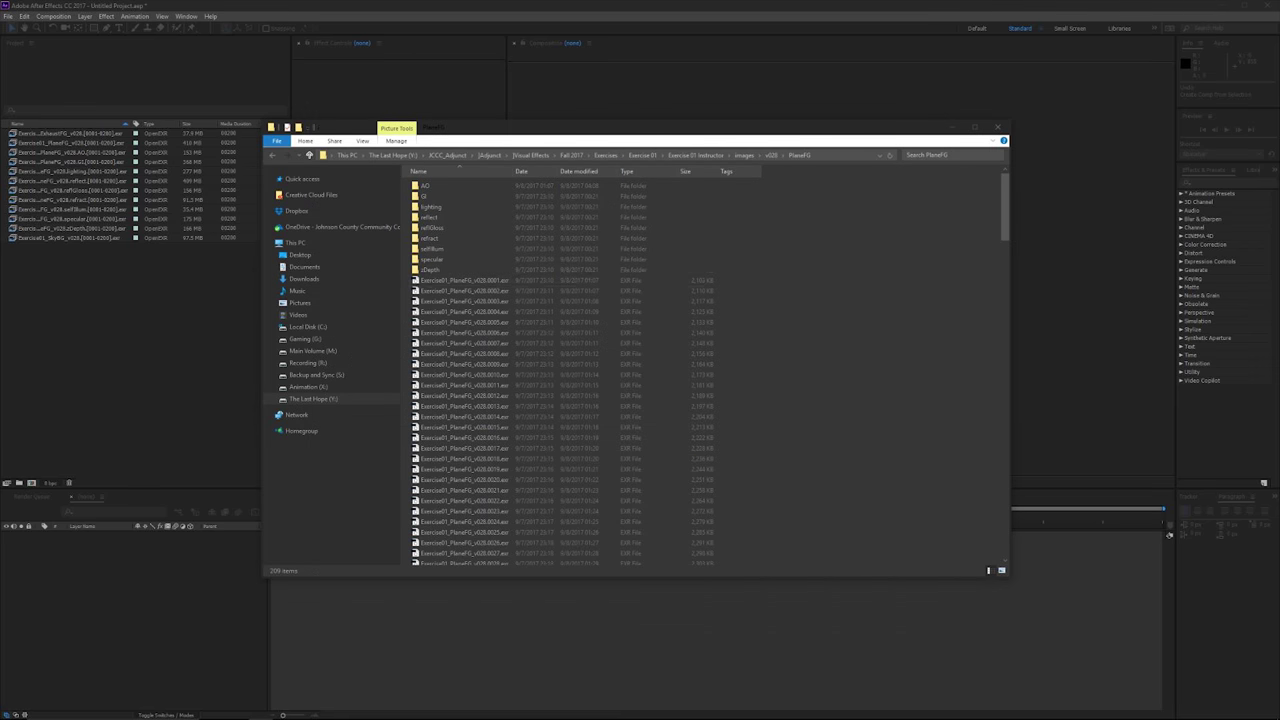
{"action": "scroll", "coordinate": [470, 280], "scroll_direction": "down", "scroll_amount": 15}
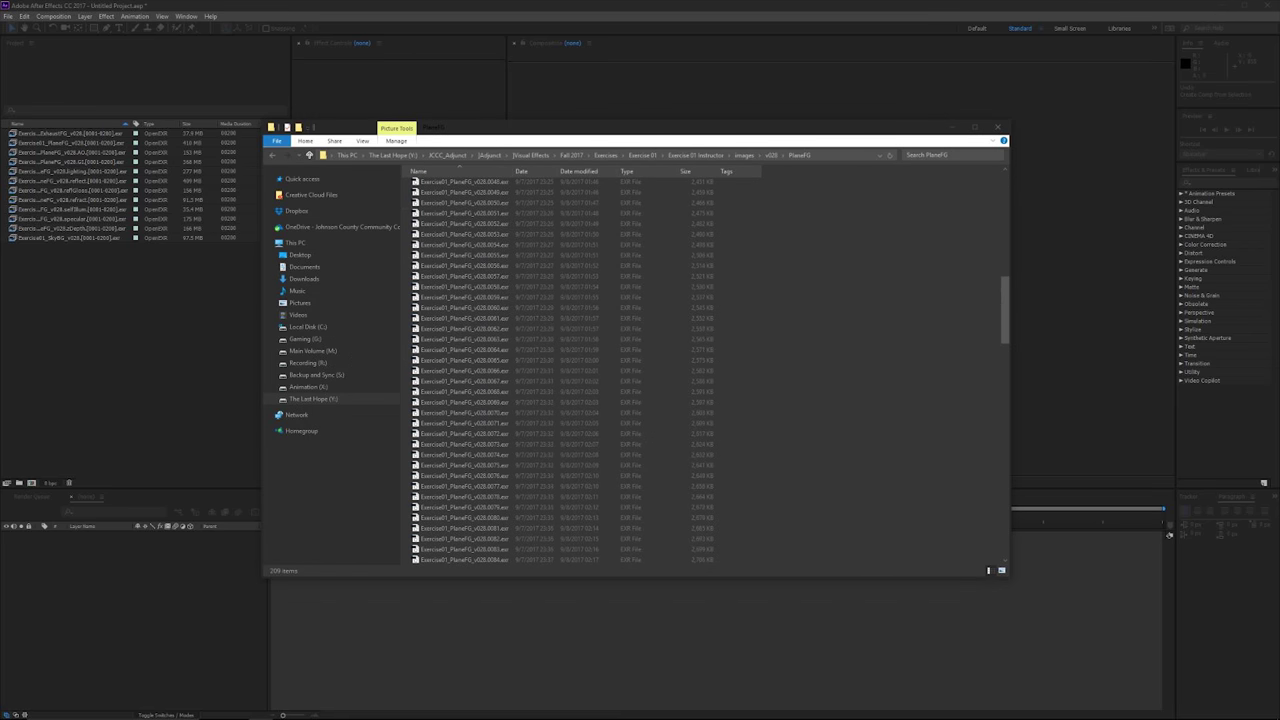
{"action": "scroll", "coordinate": [710, 370], "scroll_direction": "down", "scroll_amount": 20}
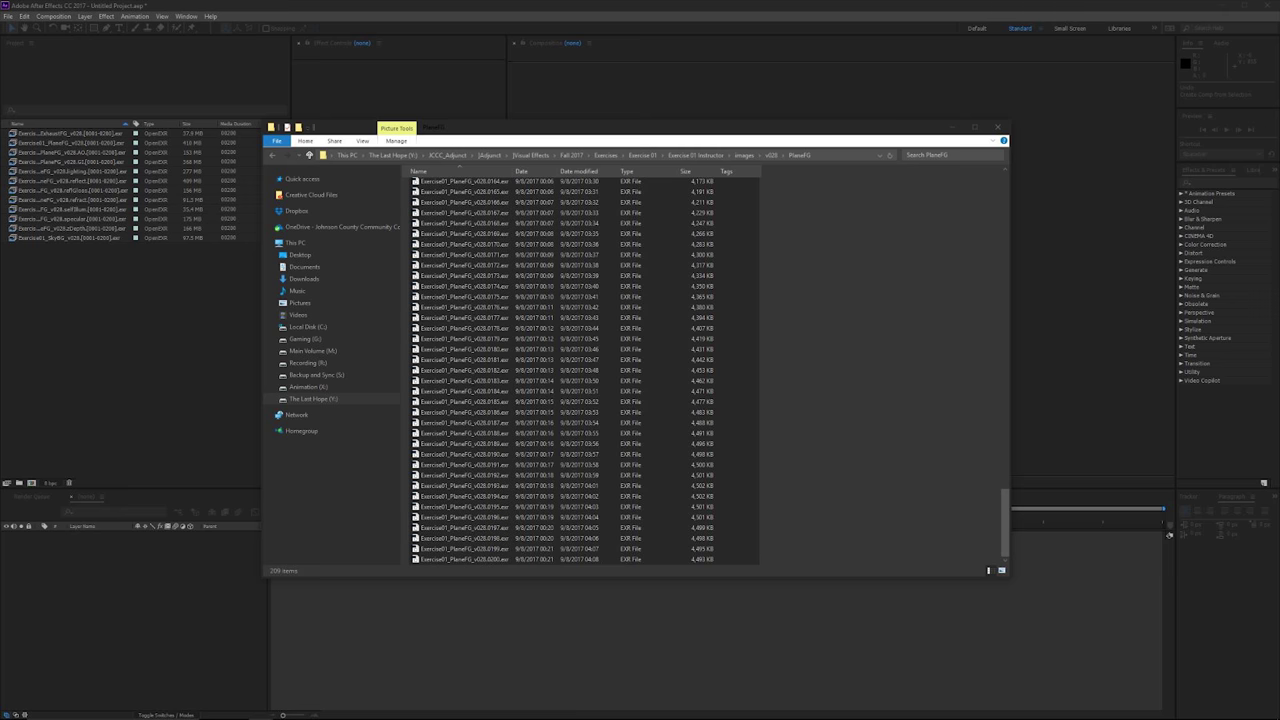
{"action": "left_click", "coordinate": [850, 520]}
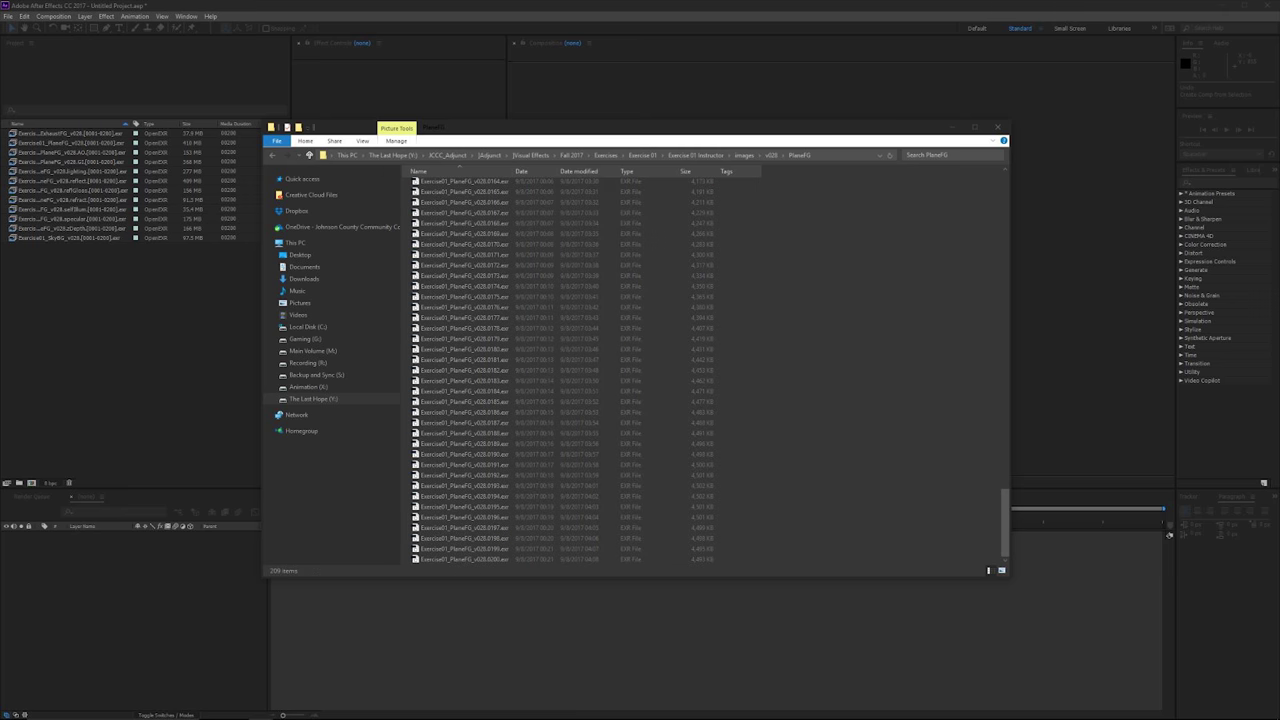
{"action": "key", "text": "alt+Tab"}
{"action": "left_click", "coordinate": [706, 469]}
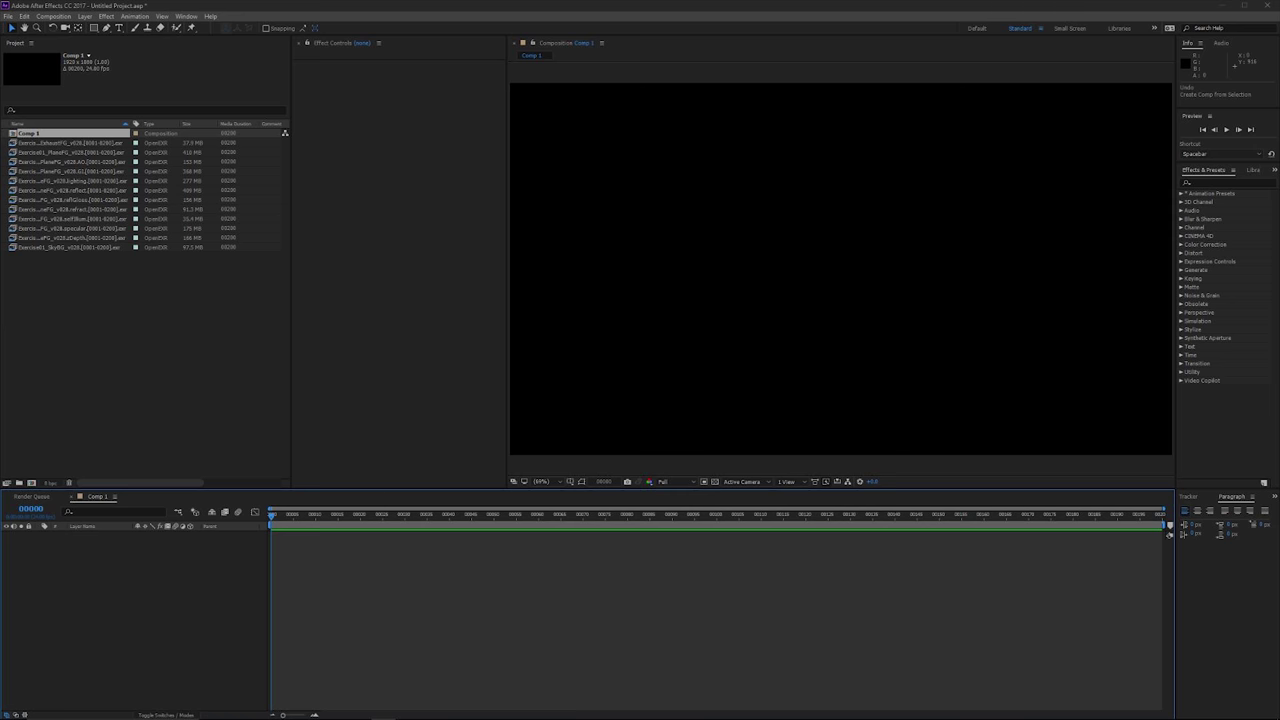
- Add the PlaneFG GI sequence to Comp 1 as its first layer
{"action": "left_click", "coordinate": [72, 171]}
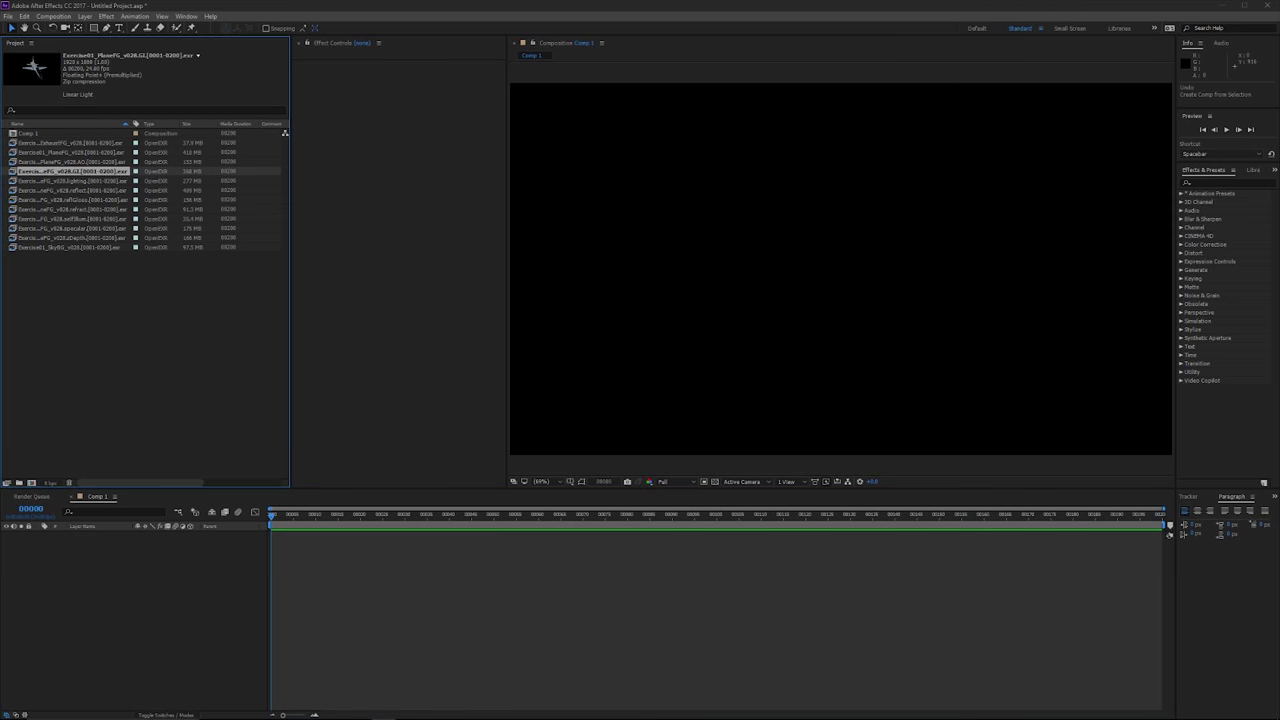
{"action": "left_click_drag", "start_coordinate": [72, 171], "coordinate": [125, 612]}
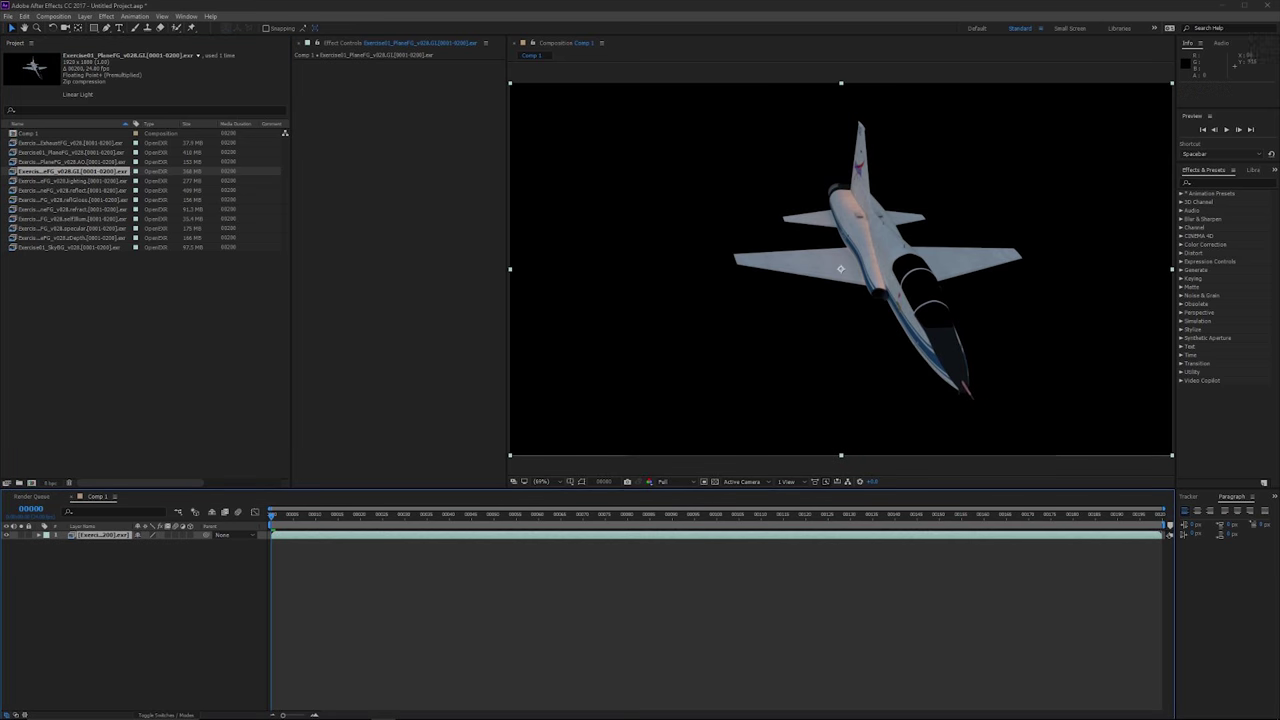
{"action": "left_click_drag", "start_coordinate": [786, 296], "coordinate": [758, 291]}
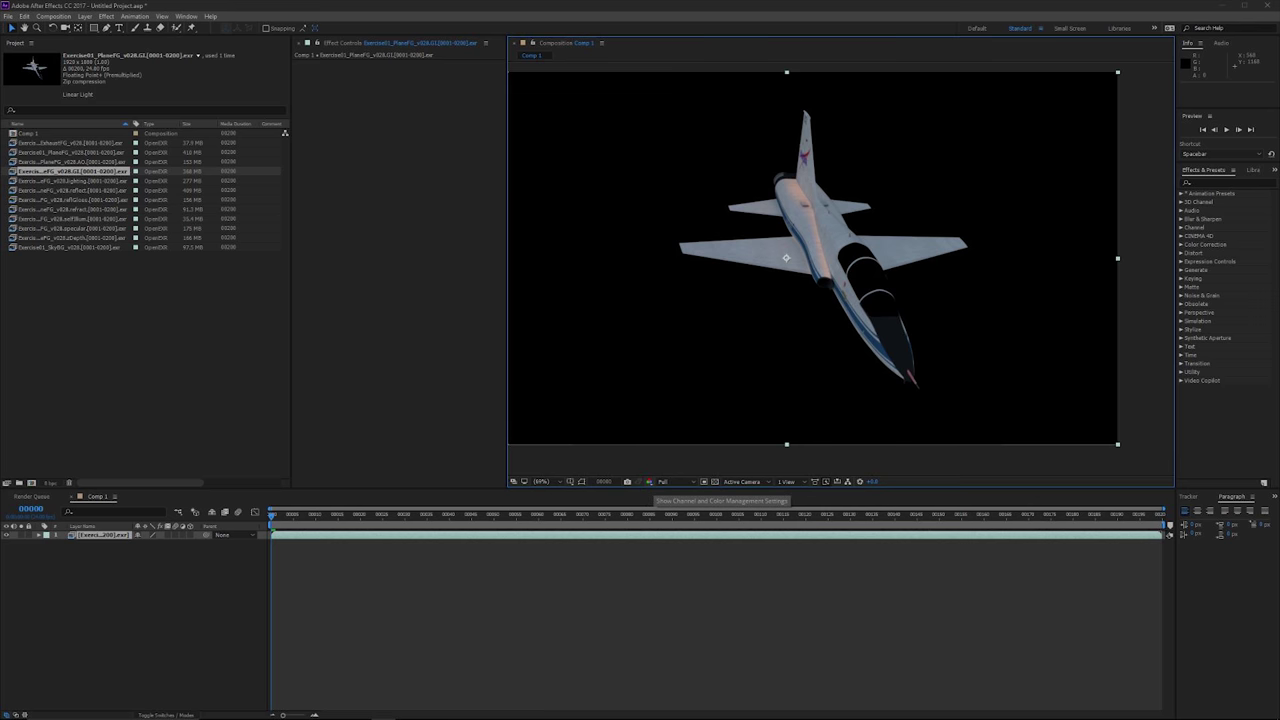
- Set the project color depth to 32 bits per channel (float) and use a linearized sRGB IEC61966-2.1 working space
{"action": "left_click", "coordinate": [649, 481]}
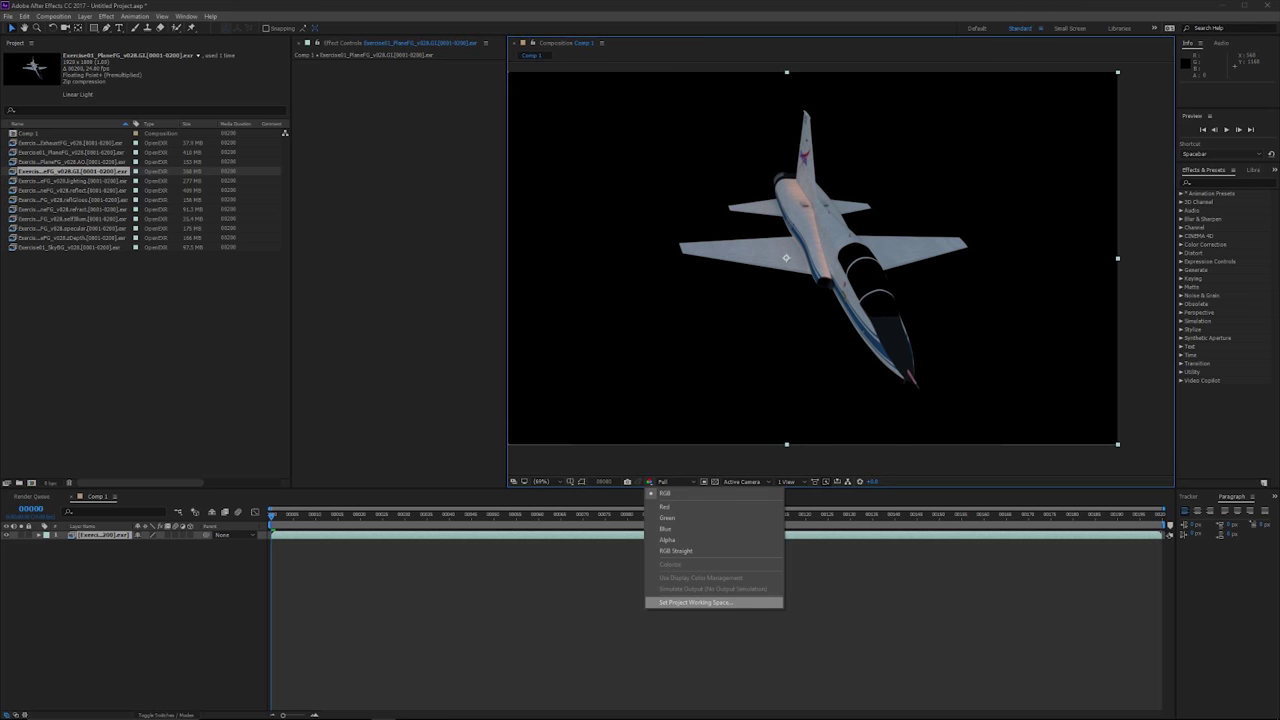
{"action": "left_click", "coordinate": [700, 602]}
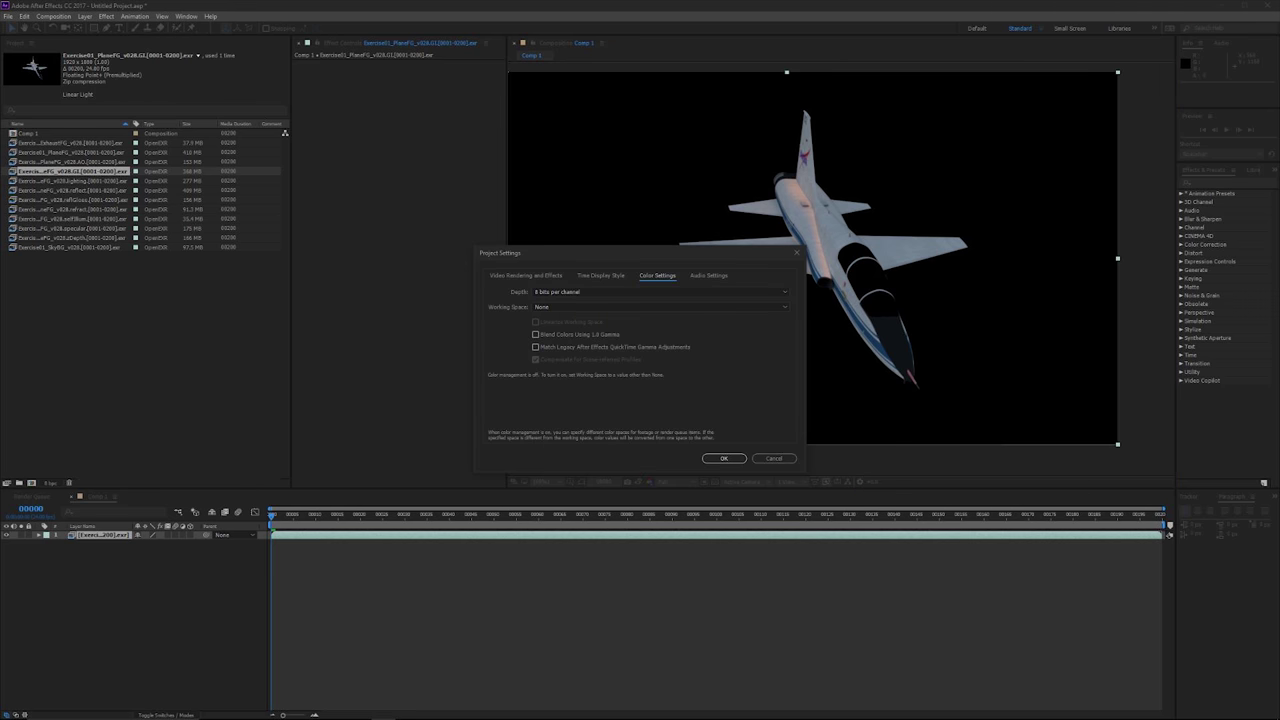
{"action": "left_click", "coordinate": [660, 291]}
{"action": "left_click", "coordinate": [580, 326]}
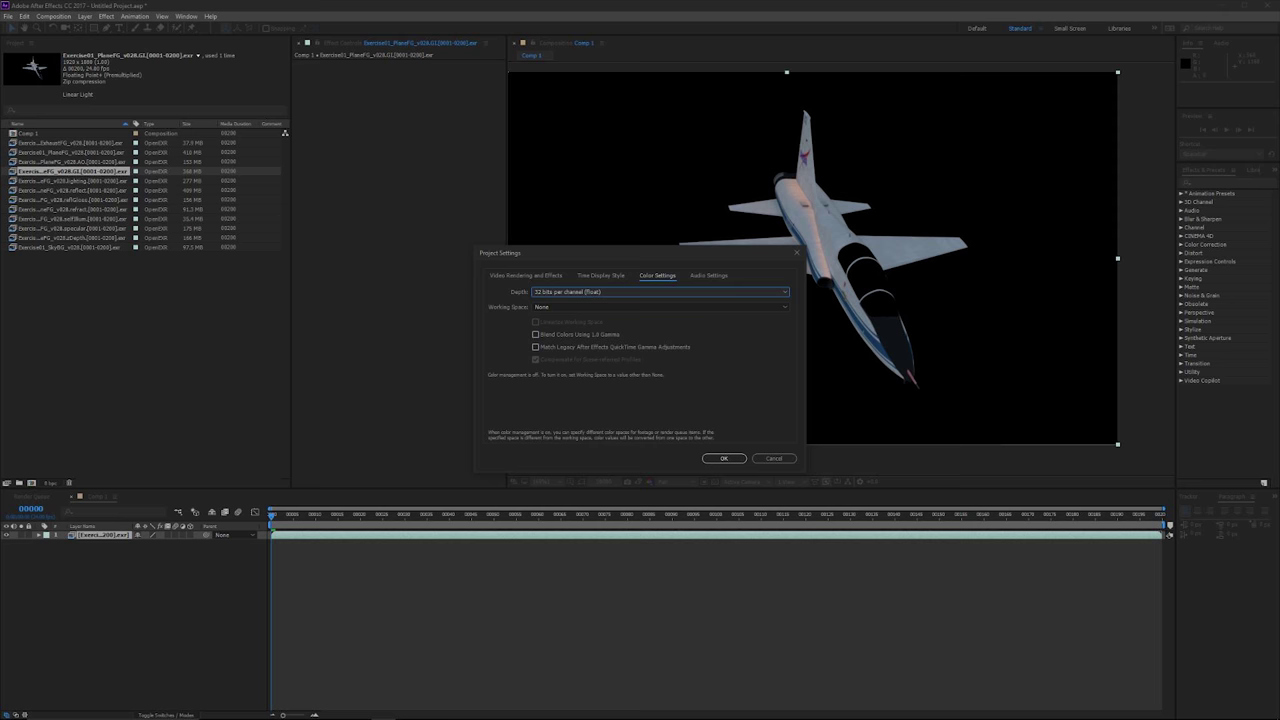
{"action": "left_click", "coordinate": [660, 306]}
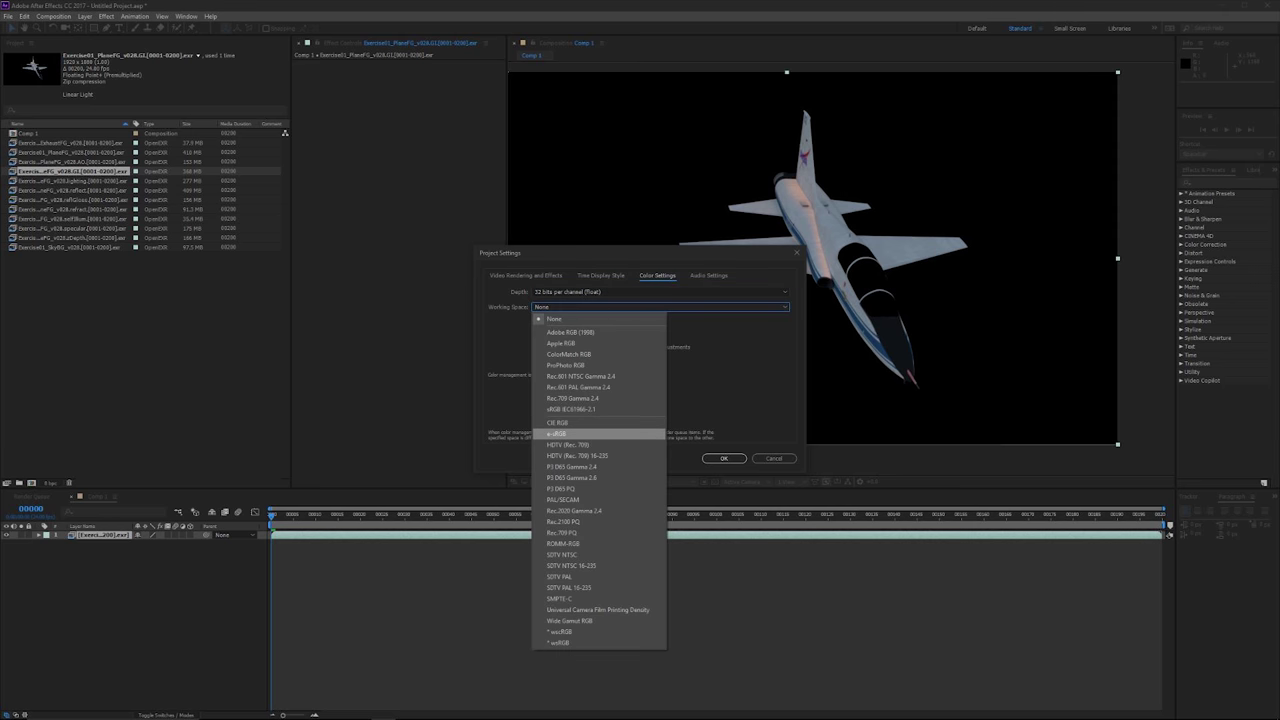
{"action": "left_click", "coordinate": [598, 409]}
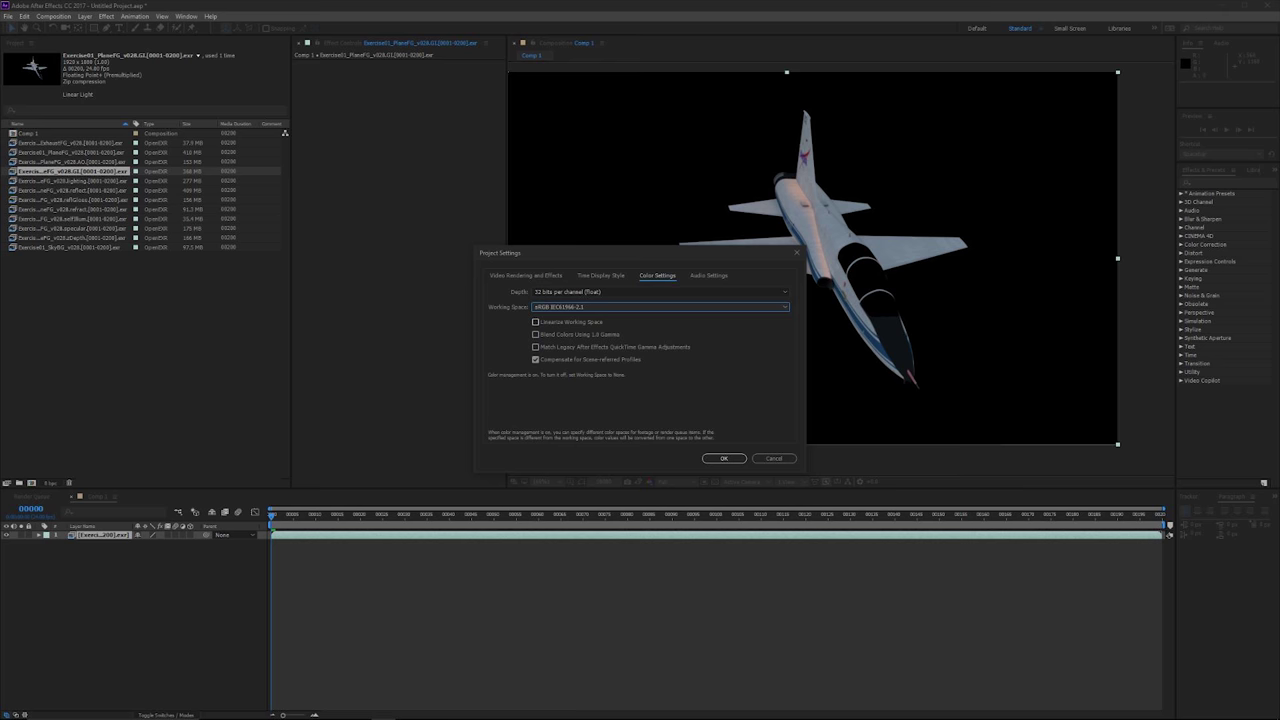
{"action": "left_click", "coordinate": [536, 322]}
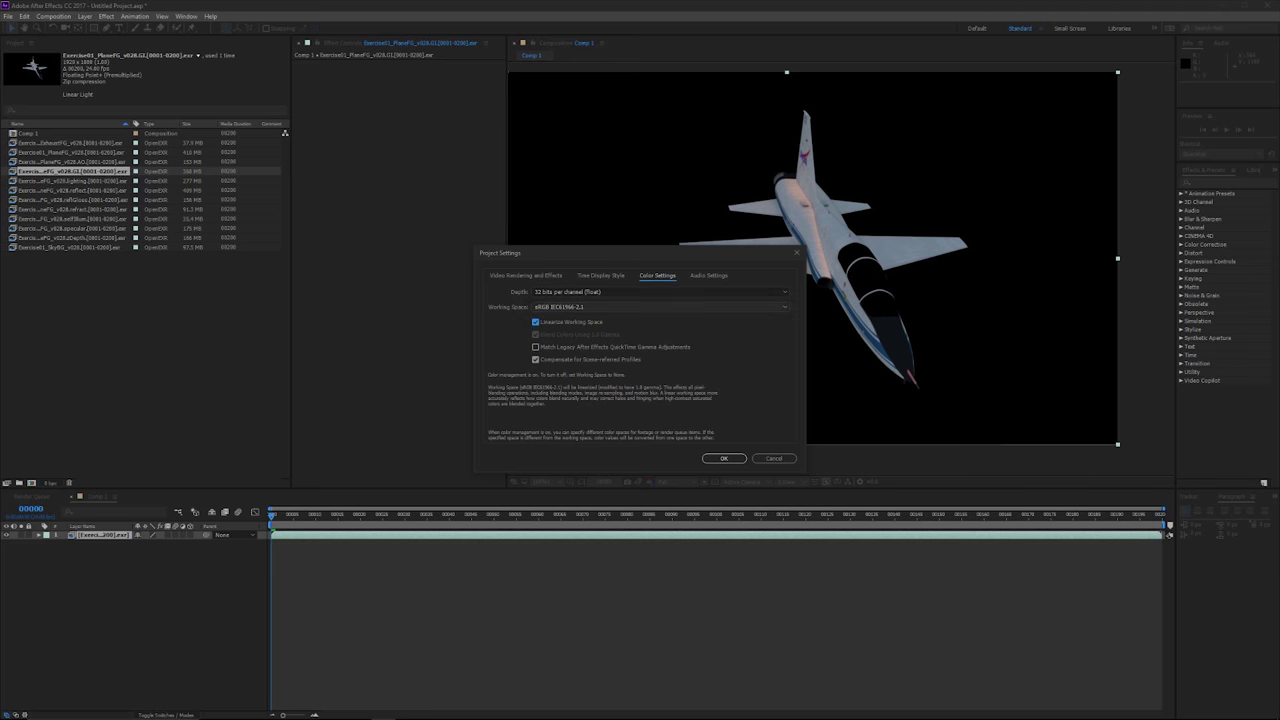
{"action": "left_click", "coordinate": [724, 458]}
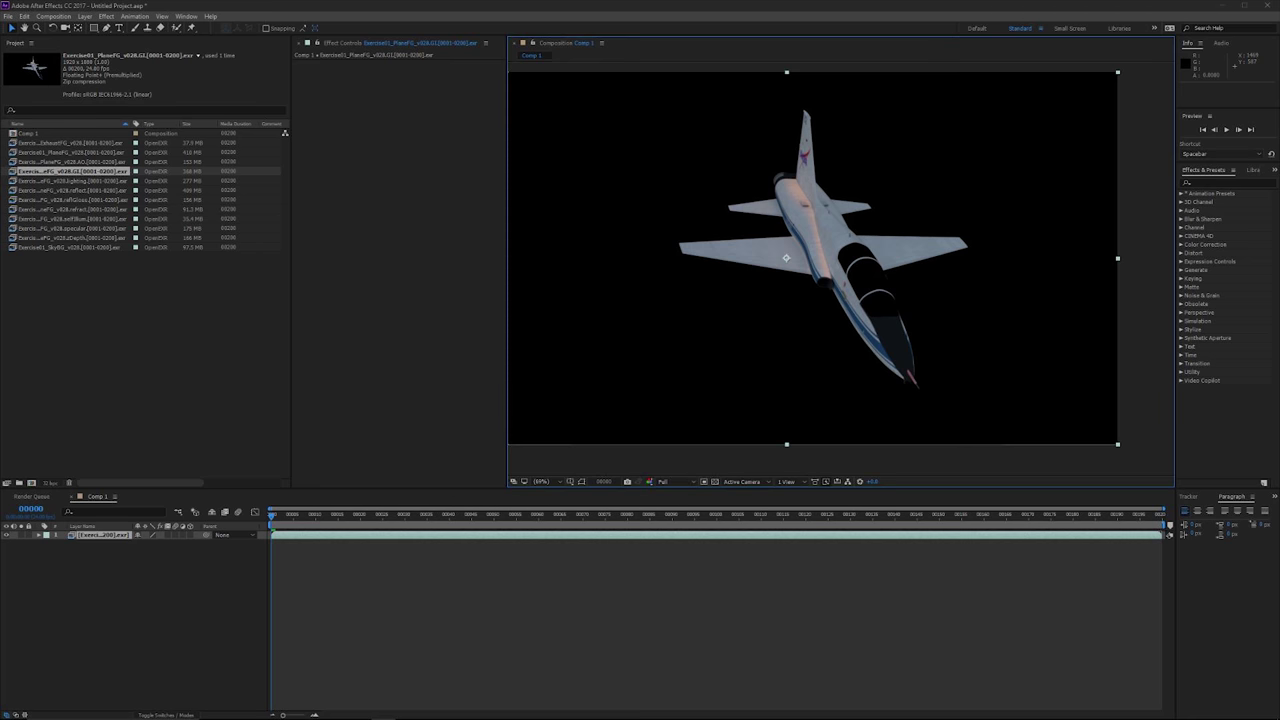
- Add the PlaneFG lighting sequence to Comp 1 above the GI layer
{"action": "left_click_drag", "start_coordinate": [962, 274], "coordinate": [940, 270]}
{"action": "left_click_drag", "start_coordinate": [73, 181], "coordinate": [110, 538]}
{"action": "key", "text": "ctrl+slash"}
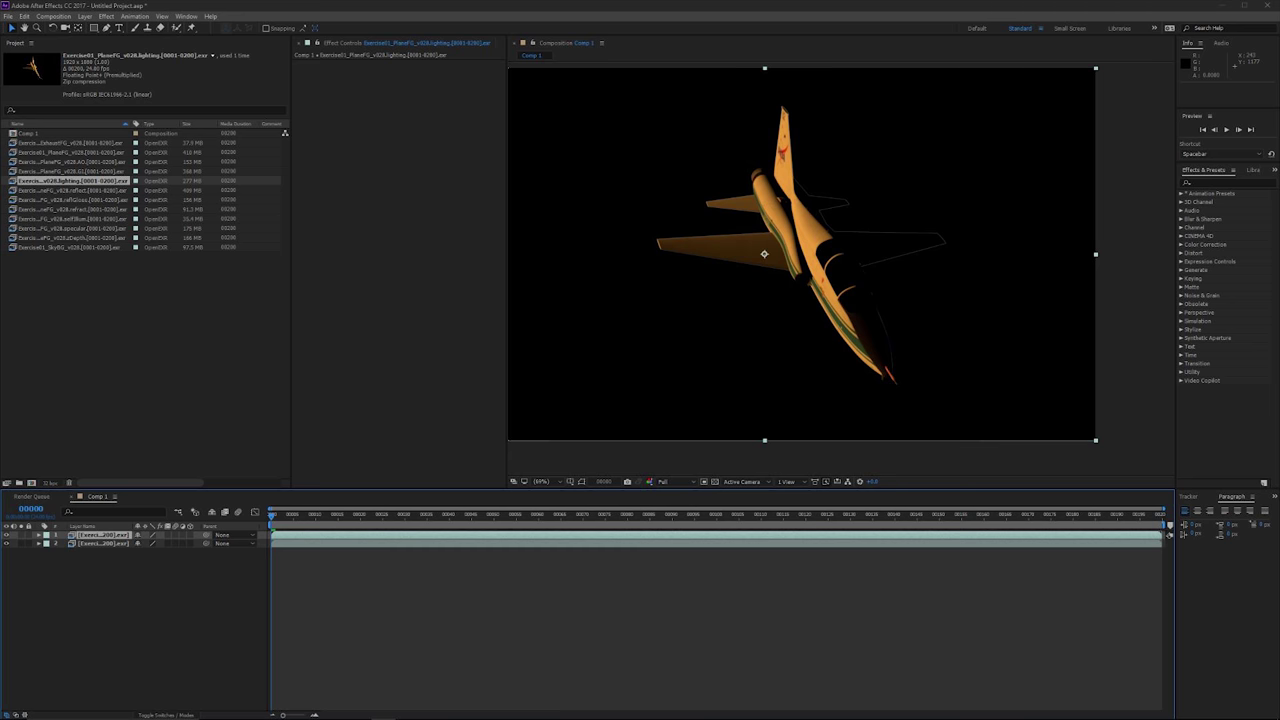
- Widen the layer name column to show full sequence names and display the Modes column in the timeline
{"action": "left_click_drag", "start_coordinate": [133, 526], "coordinate": [239, 526]}
{"action": "left_click", "coordinate": [250, 610]}
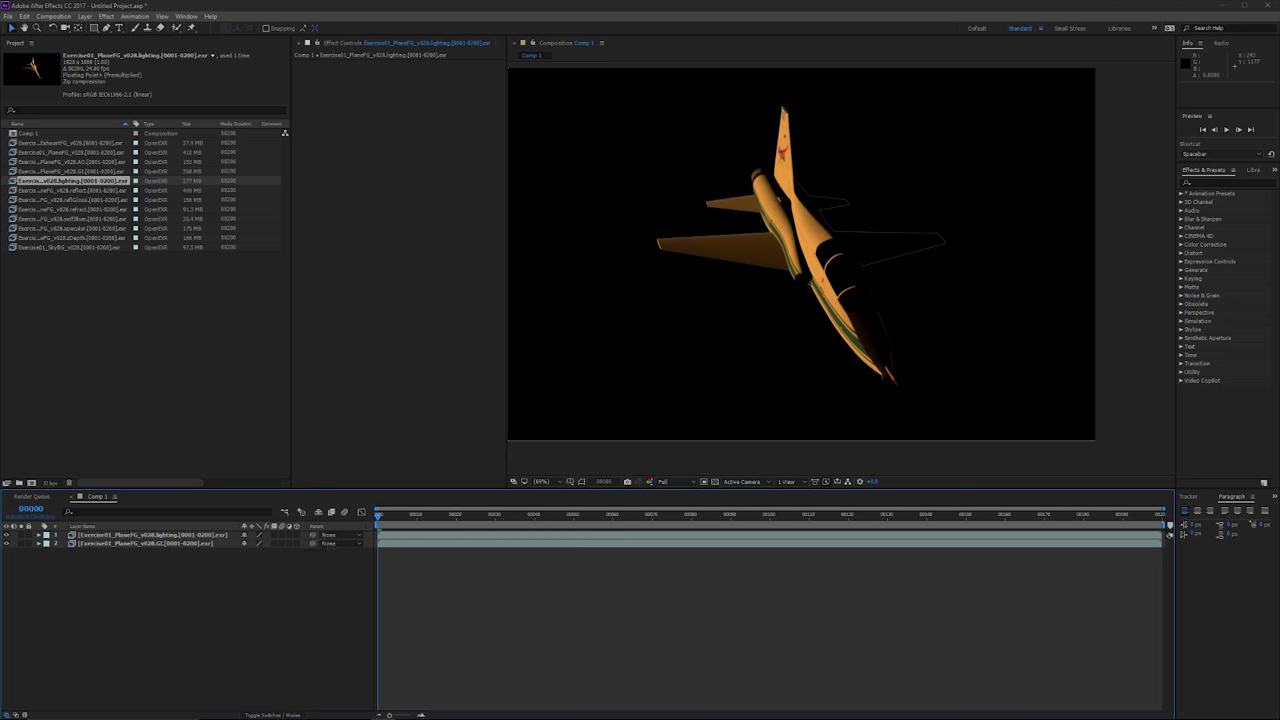
{"action": "right_click", "coordinate": [219, 527]}
{"action": "mouse_move", "coordinate": [250, 557]}
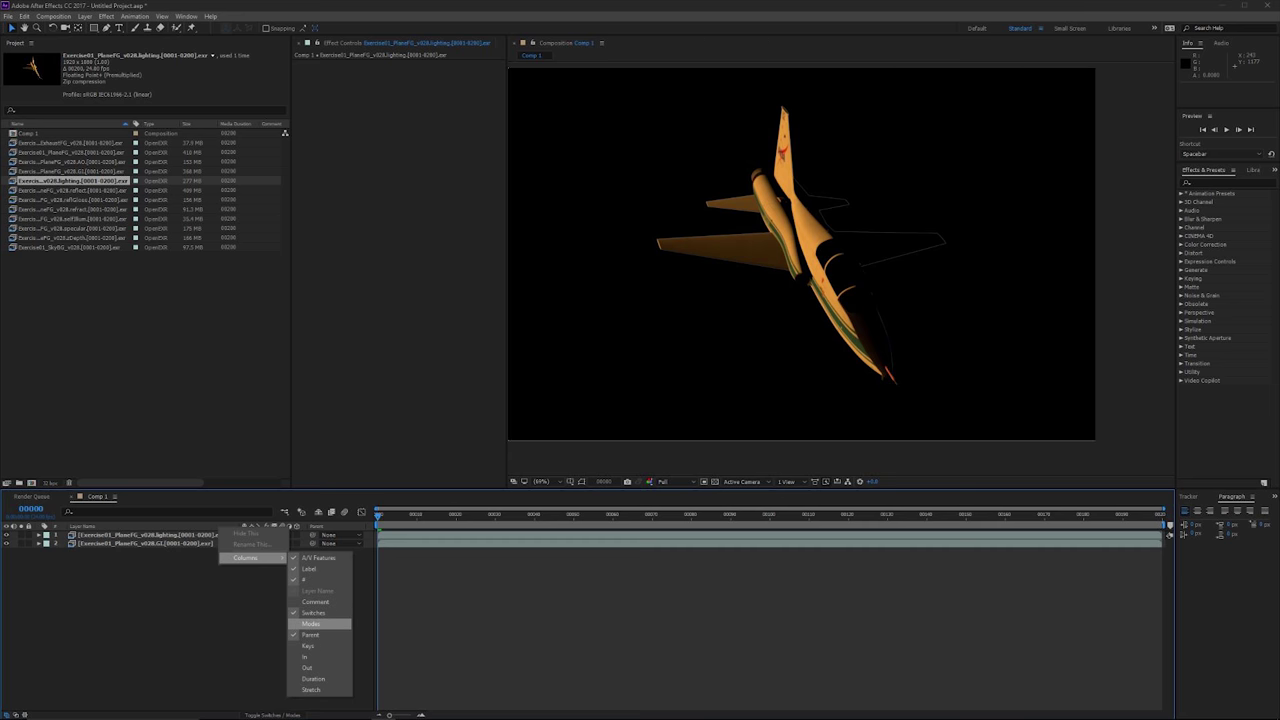
{"action": "left_click", "coordinate": [311, 624]}
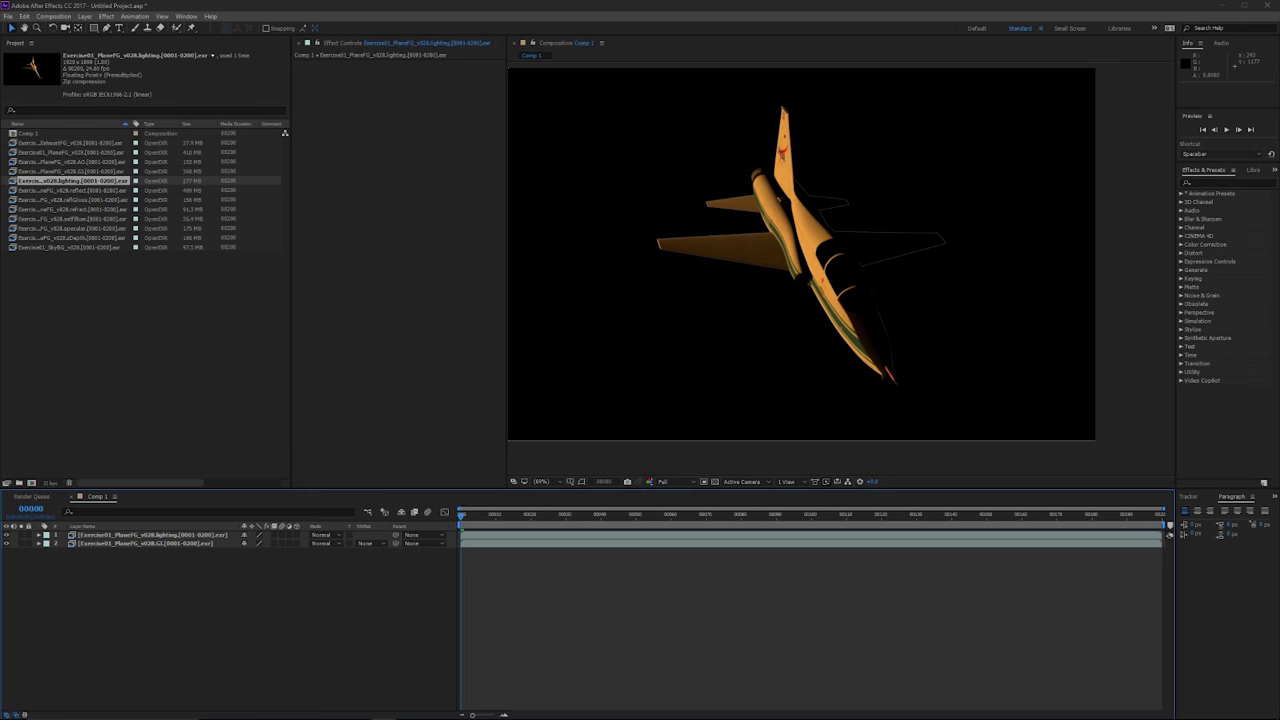
- Set the blending mode of the PlaneFG lighting layer to Add
{"action": "left_click", "coordinate": [153, 535]}
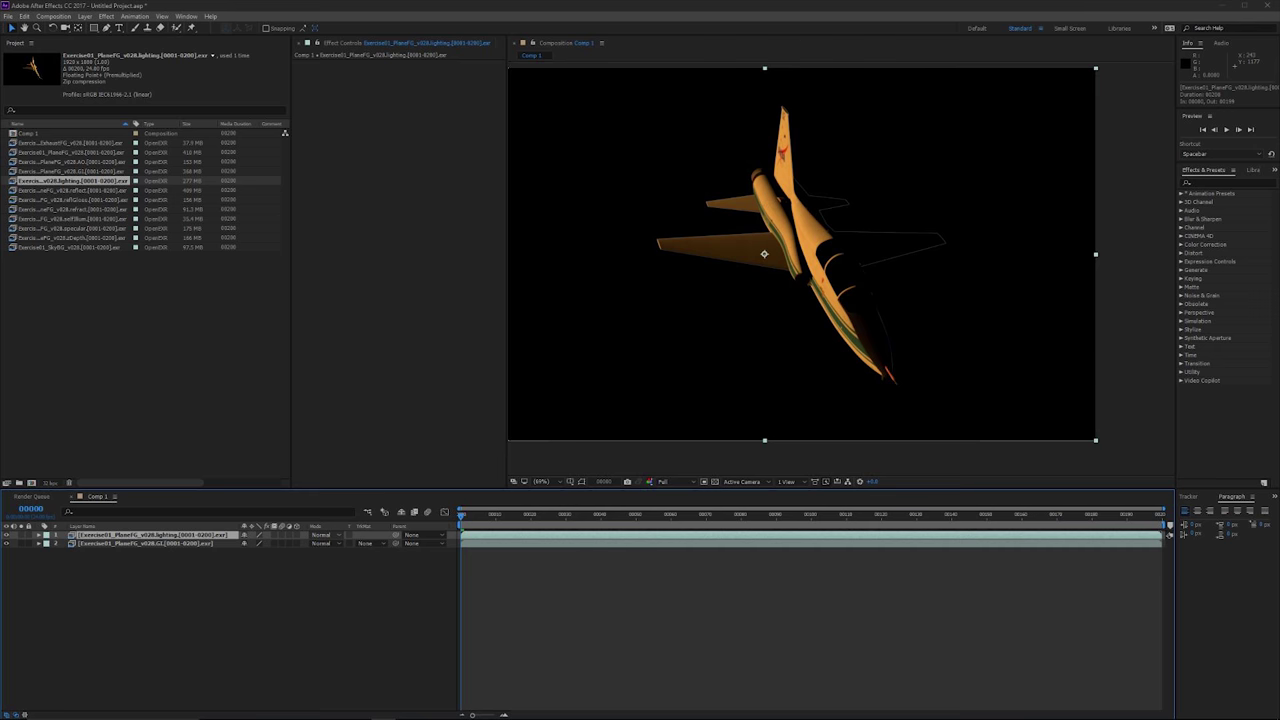
{"action": "left_click", "coordinate": [322, 535]}
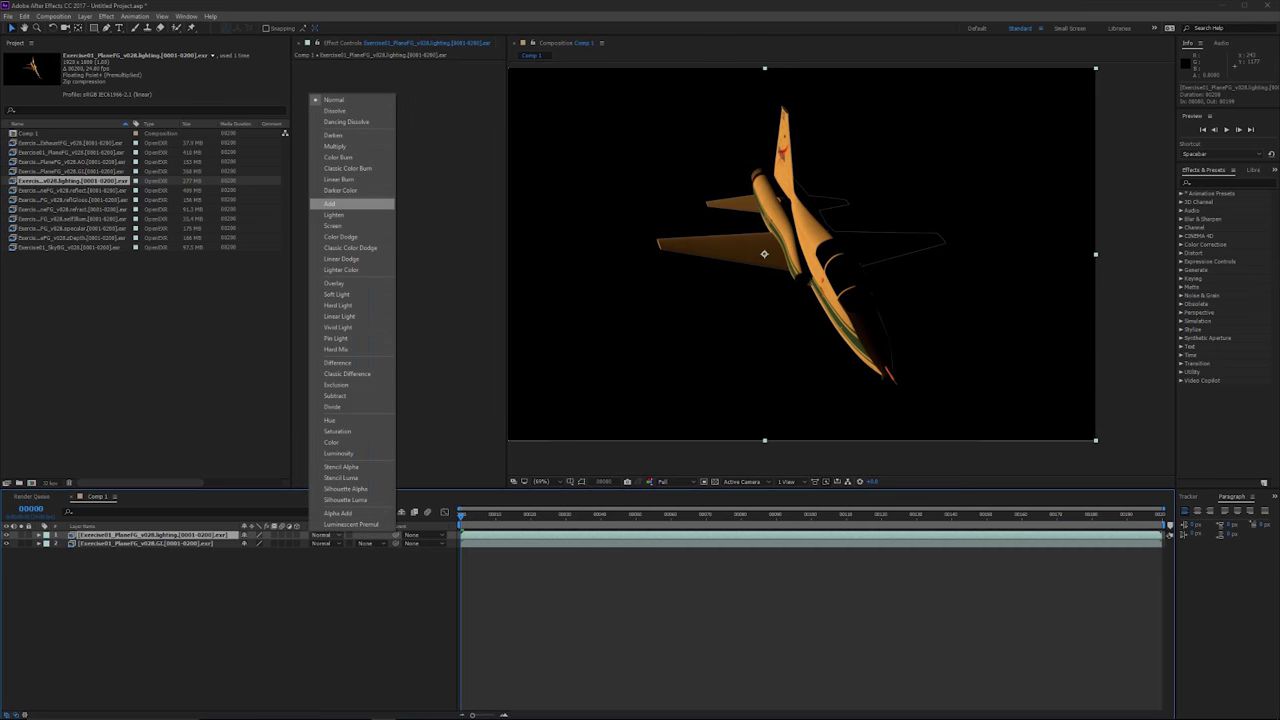
{"action": "left_click", "coordinate": [330, 203]}
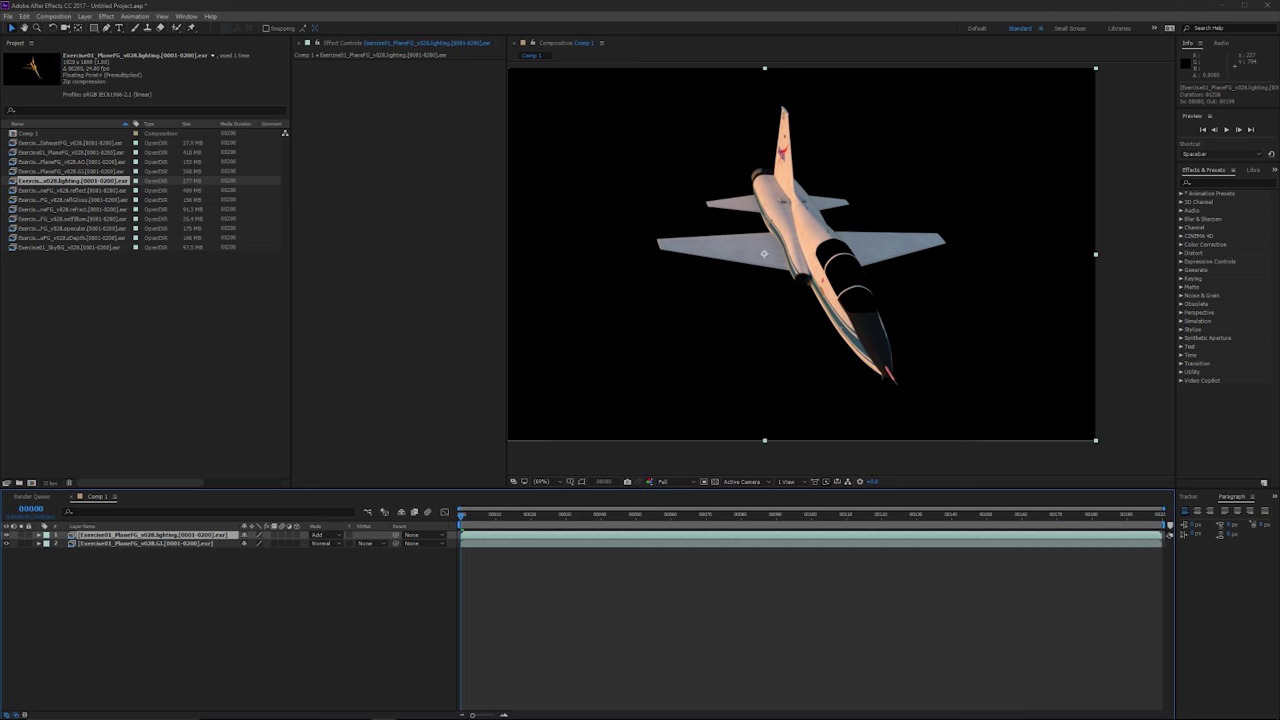
- Add the PlaneFG AO sequence above the lighting layer and set its blending mode to Multiply
{"action": "left_click_drag", "start_coordinate": [70, 162], "coordinate": [146, 531]}
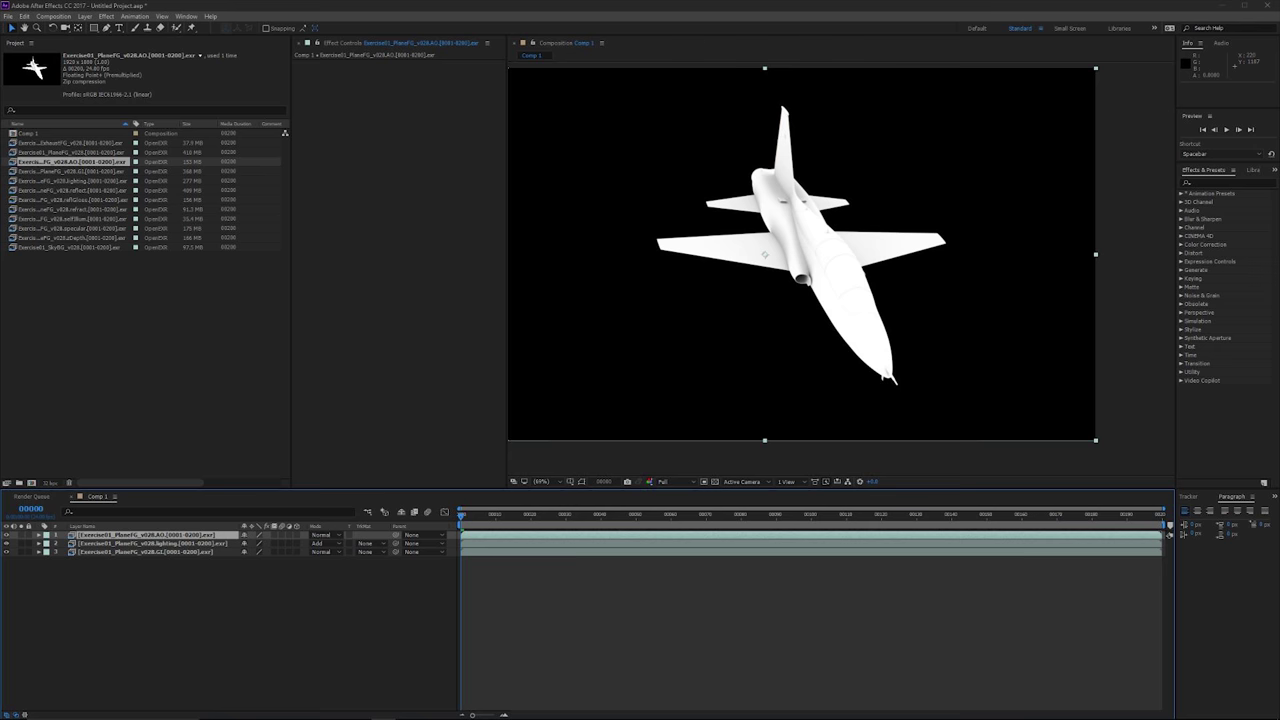
{"action": "left_click", "coordinate": [322, 535]}
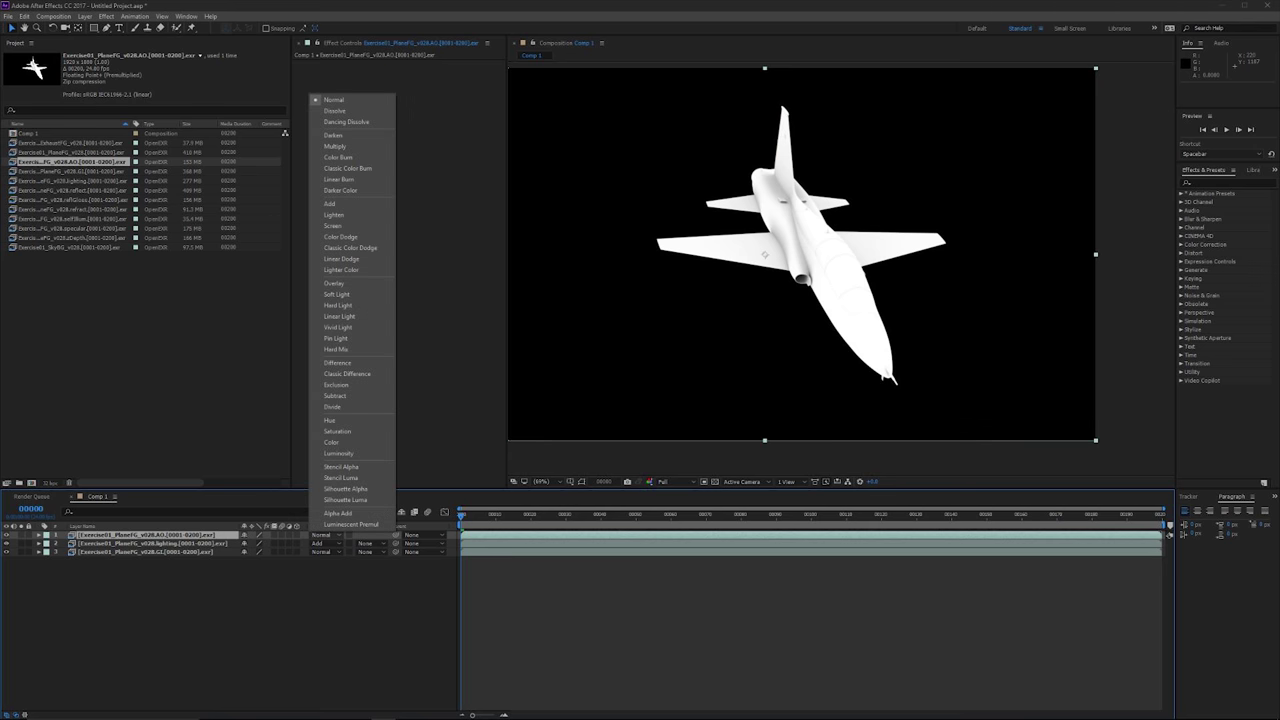
{"action": "left_click", "coordinate": [335, 146]}
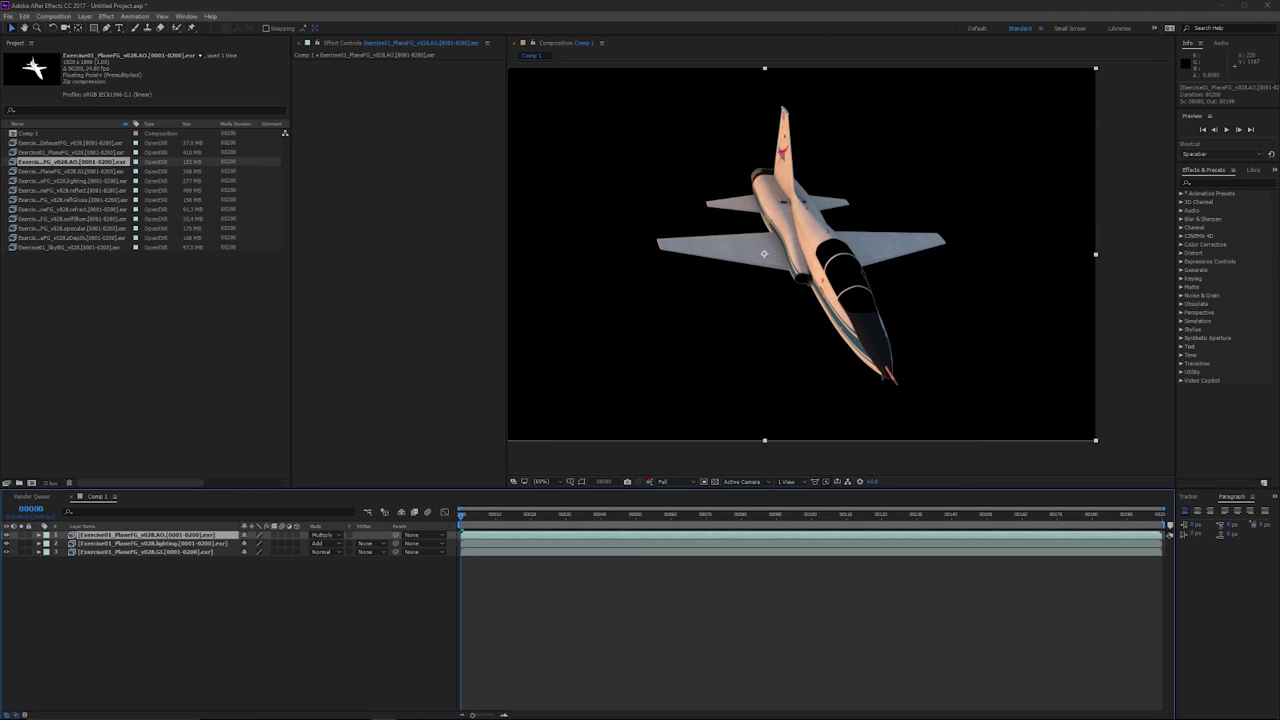
- Set the AO layer's opacity to 50%
{"action": "key", "text": "t"}
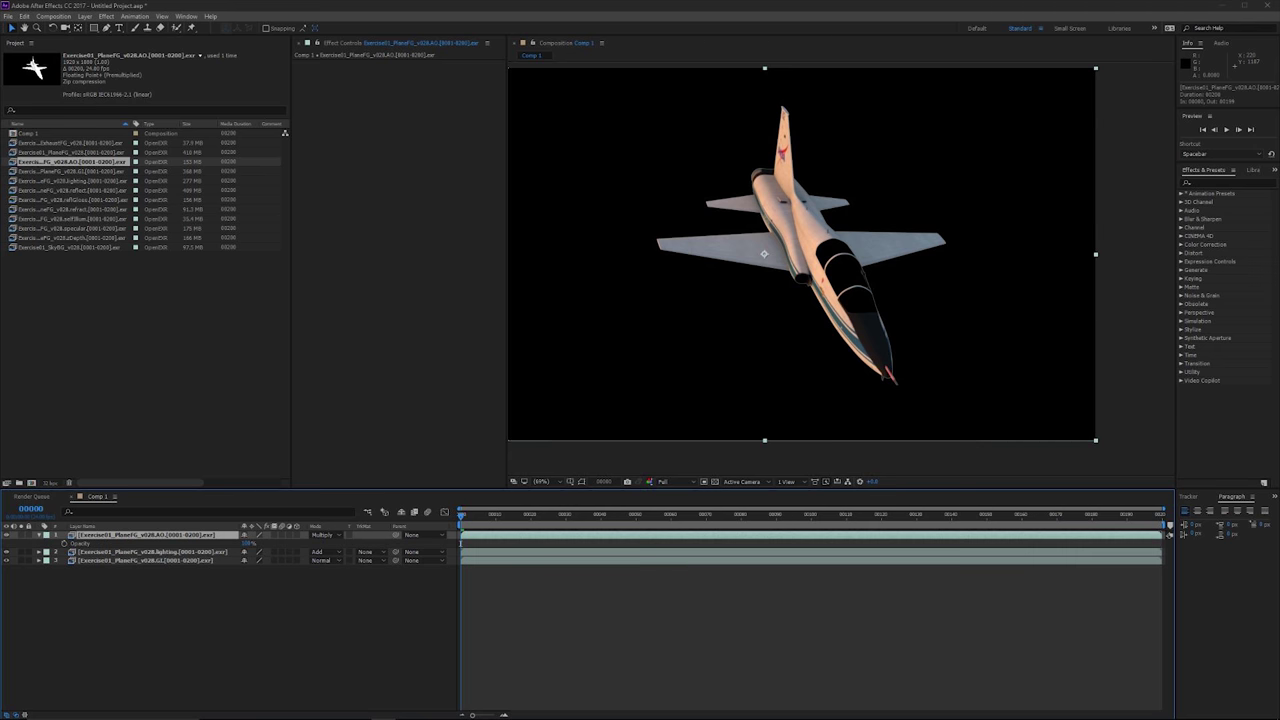
{"action": "left_click", "coordinate": [248, 543]}
{"action": "type", "text": "50"}
{"action": "key", "text": "Return"}
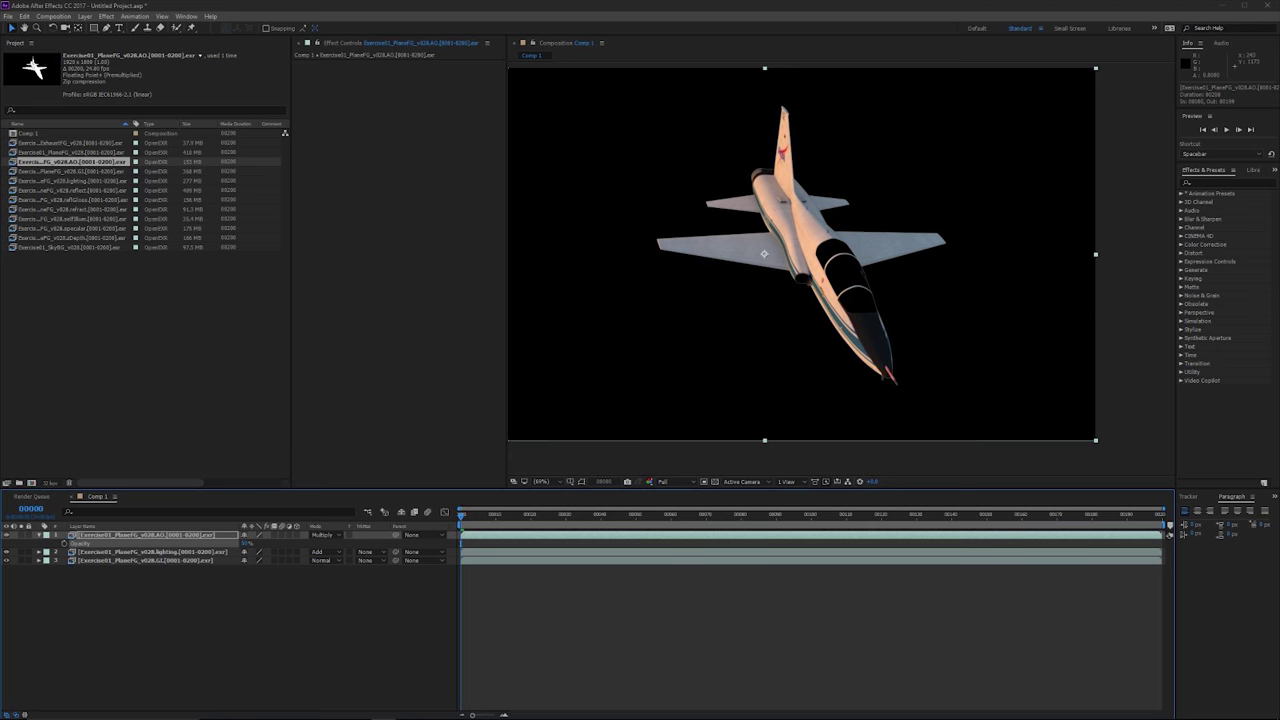
- Add the PlaneFG reflect sequence to the composition above the AO layer
{"action": "left_click", "coordinate": [73, 190]}
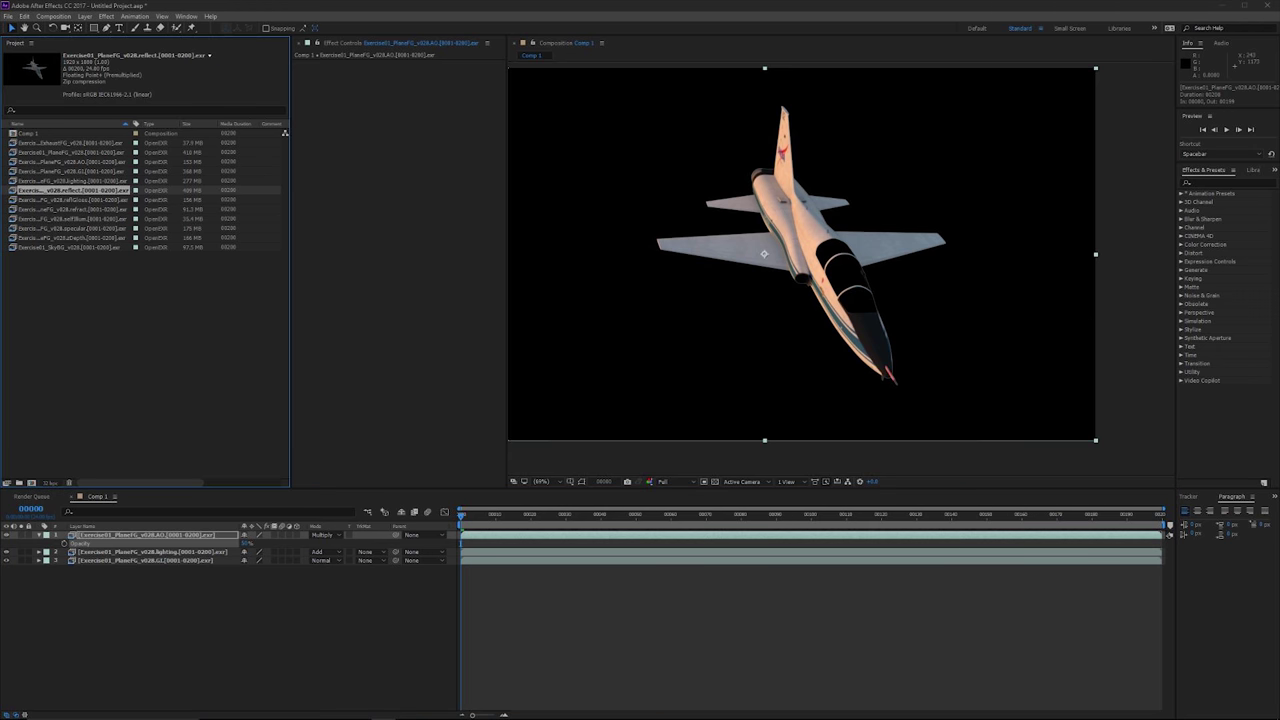
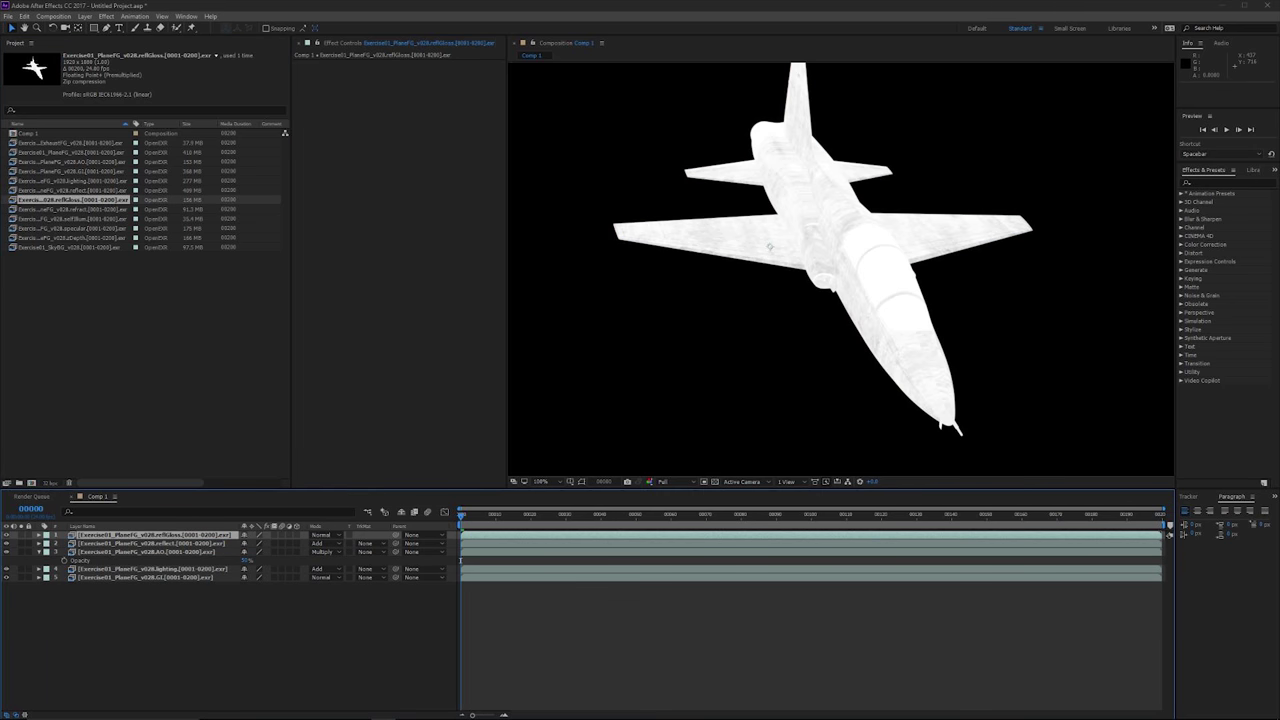
- Inspect the reflGloss layer up close on the plane and hide that layer
{"action": "scroll", "coordinate": [769, 247], "scroll_direction": "up", "scroll_amount": 4}
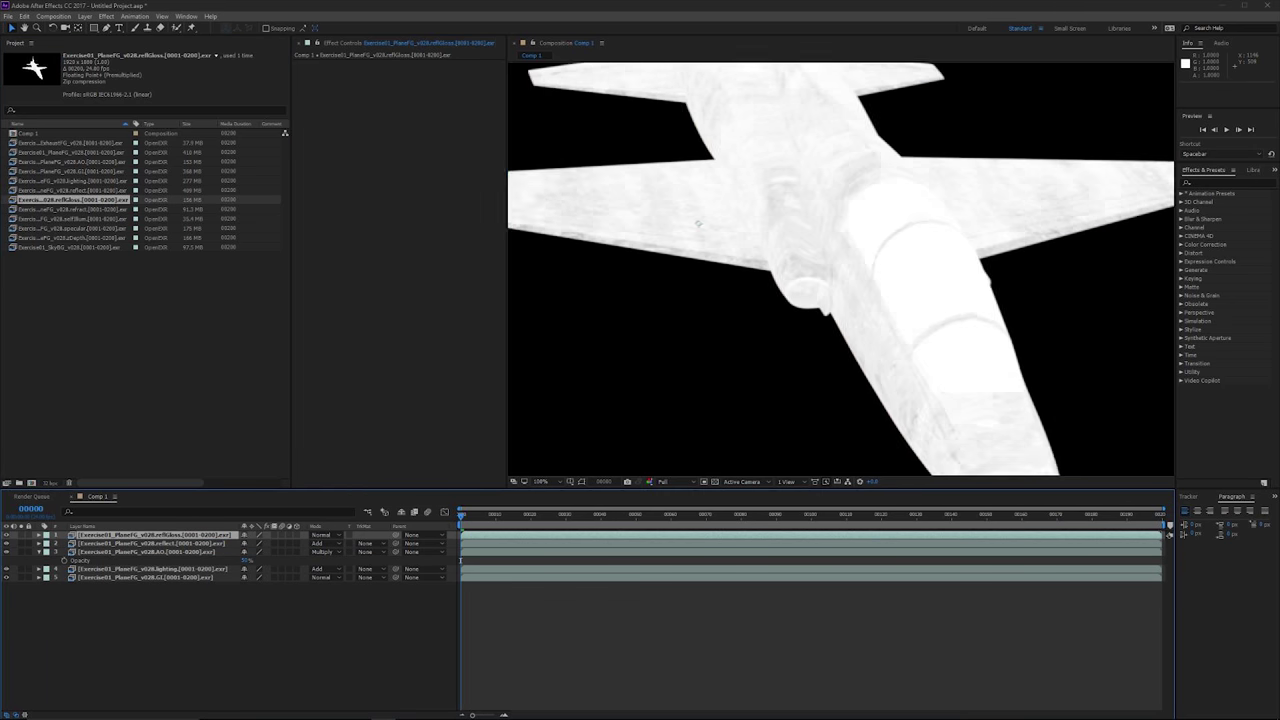
{"action": "left_click_drag", "start_coordinate": [772, 355], "coordinate": [724, 314]}
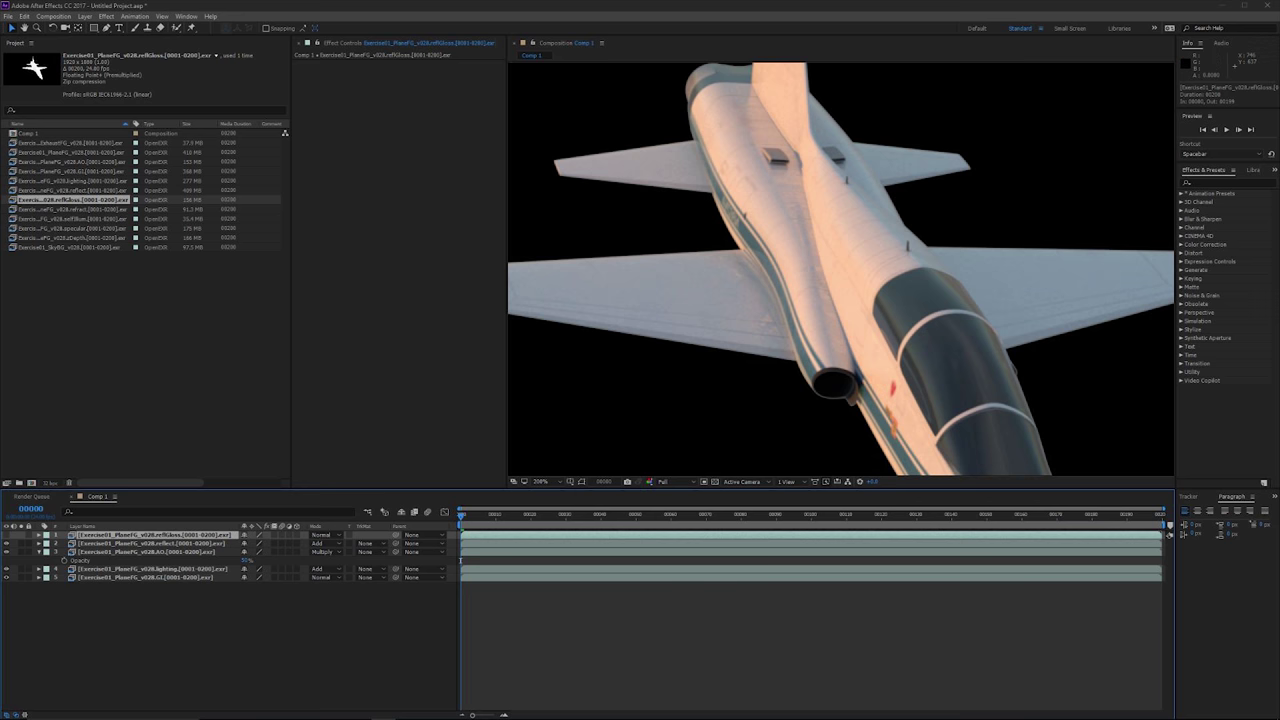
{"action": "left_click", "coordinate": [6, 535]}
{"action": "scroll", "coordinate": [724, 314], "scroll_direction": "down", "scroll_amount": 4}
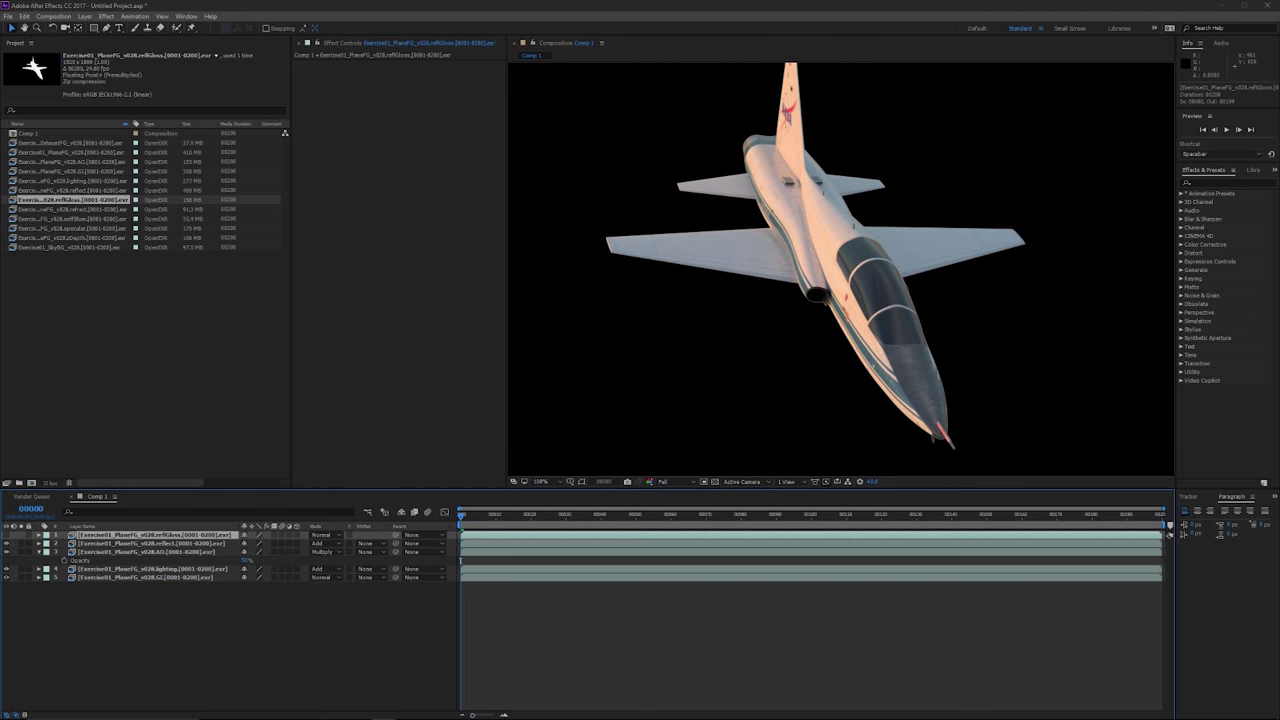
- Add the PlaneFG selfIllum sequence as the top layer of Comp 1 and preview it over time
{"action": "left_click_drag", "start_coordinate": [72, 219], "coordinate": [132, 532]}
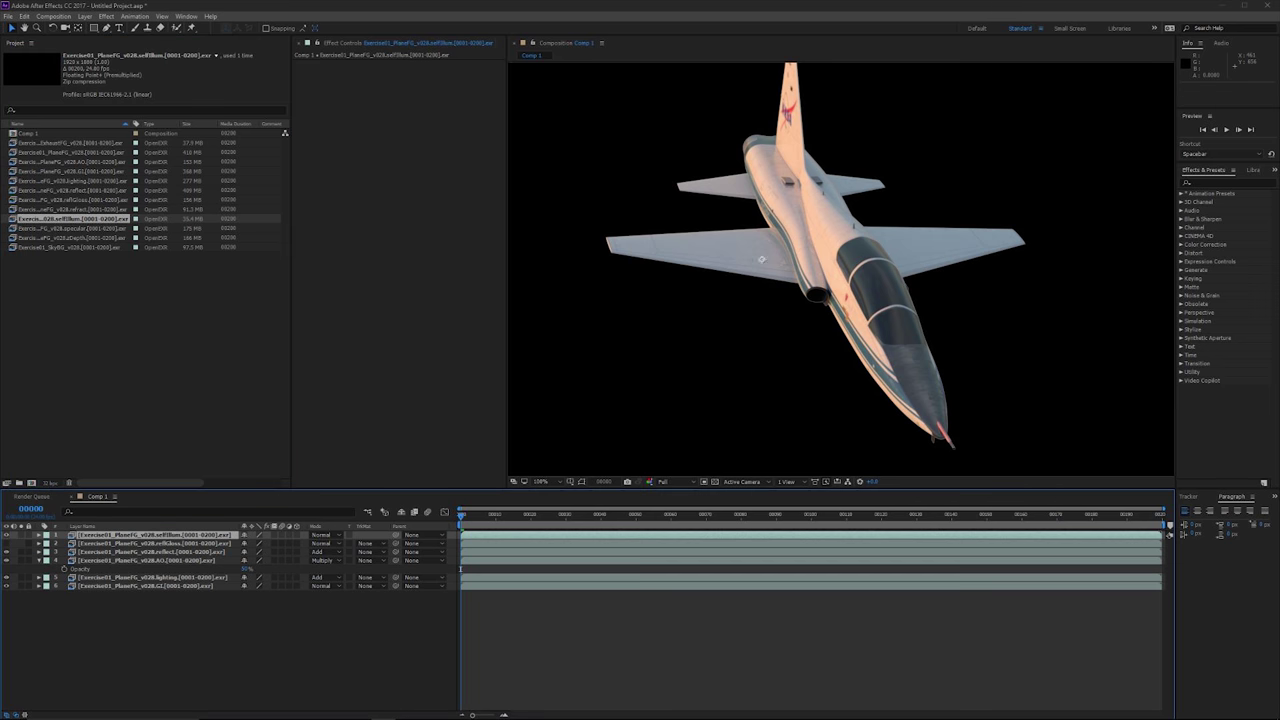
{"action": "key", "text": "space"}
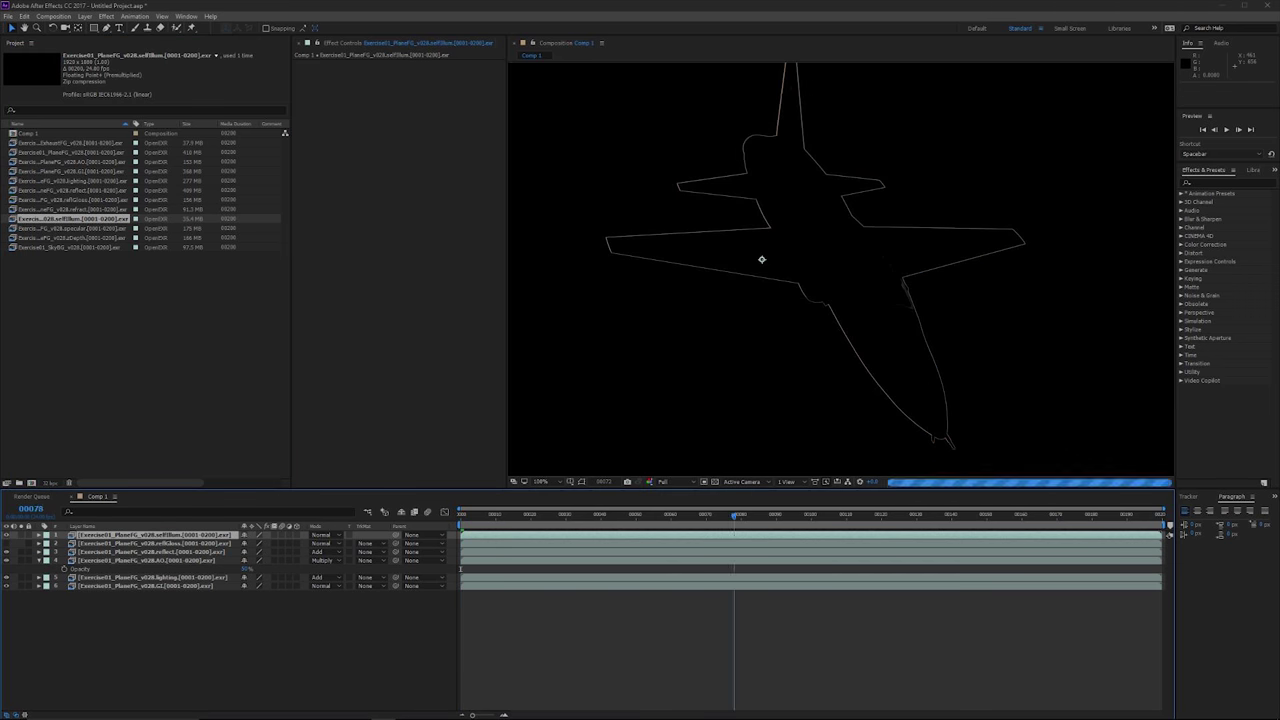
- Examine the selfIllum pass closely at the plane's tail fin on frame 123
{"action": "key", "text": "ctrl+Down"}
{"action": "left_click", "coordinate": [1007, 515]}
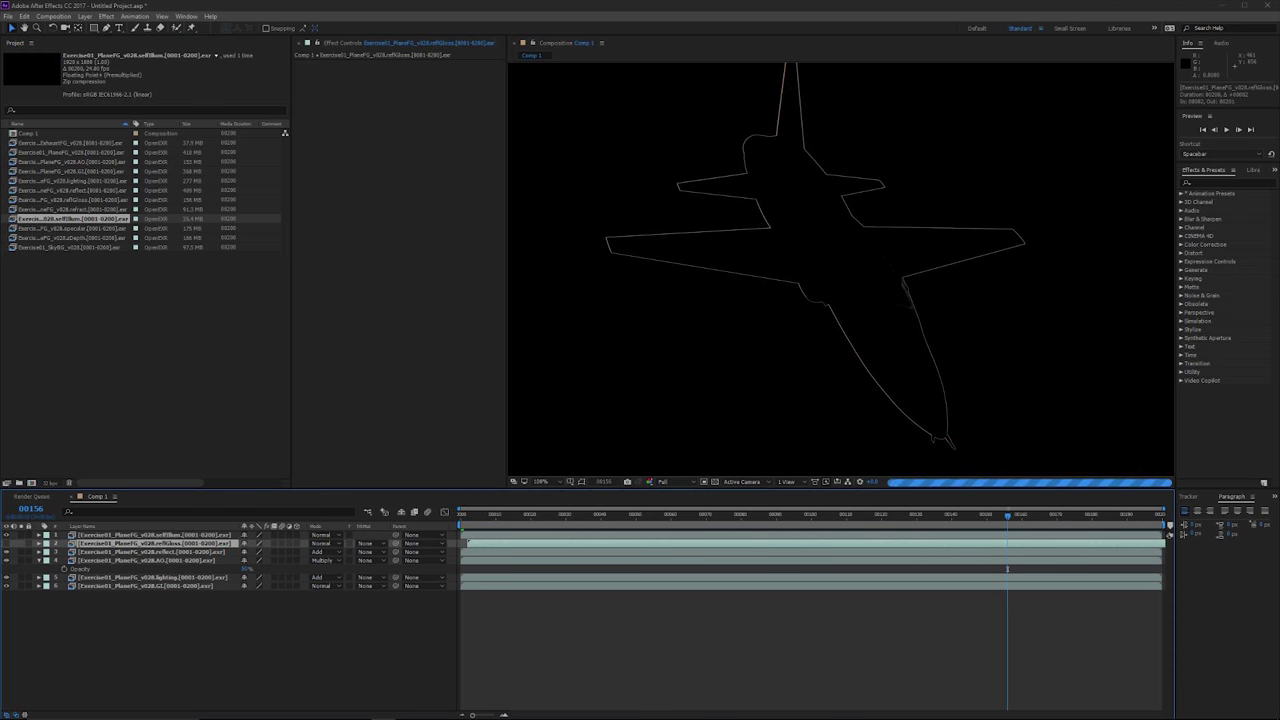
{"action": "key", "text": "ctrl+z"}
{"action": "scroll", "coordinate": [840, 300], "scroll_direction": "up", "scroll_amount": 1}
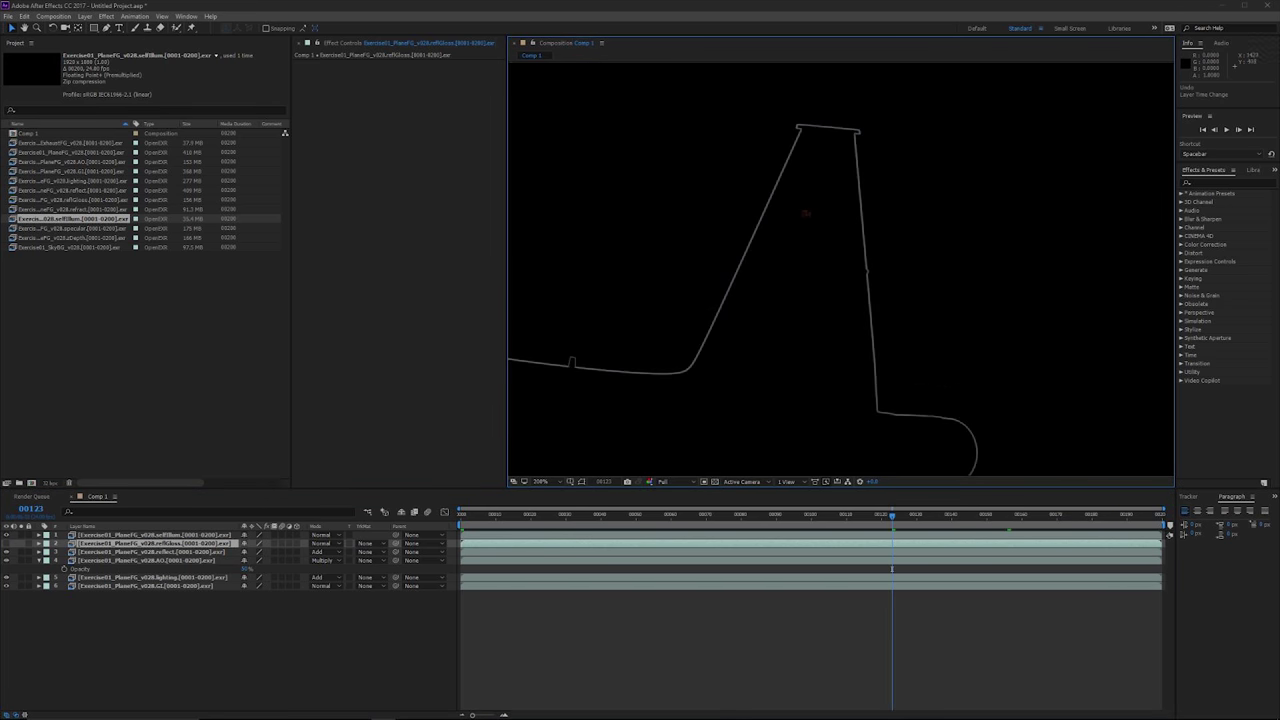
{"action": "scroll", "coordinate": [806, 212], "scroll_direction": "up", "scroll_amount": 2}
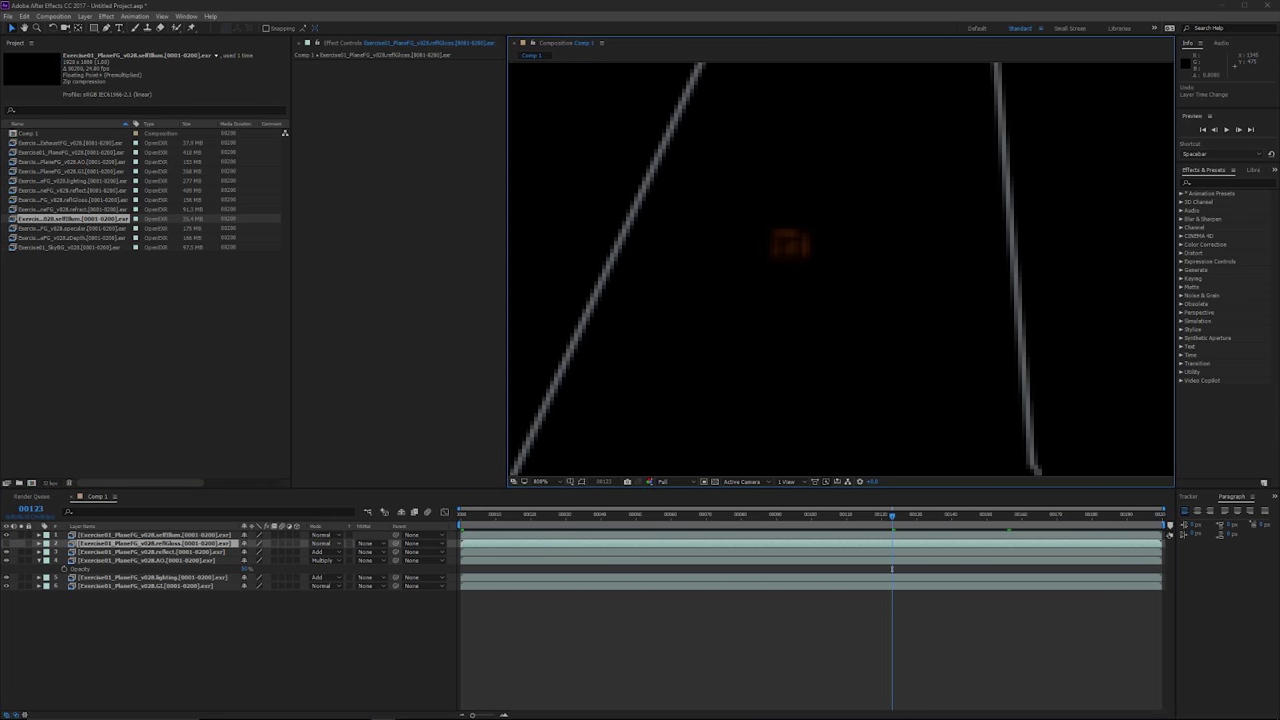
- Set the reflGloss layer's blending mode to Add
{"action": "left_click", "coordinate": [324, 543]}
{"action": "left_click", "coordinate": [352, 212]}
{"action": "key", "text": "comma"}
{"action": "key", "text": "comma"}
{"action": "key", "text": "comma"}
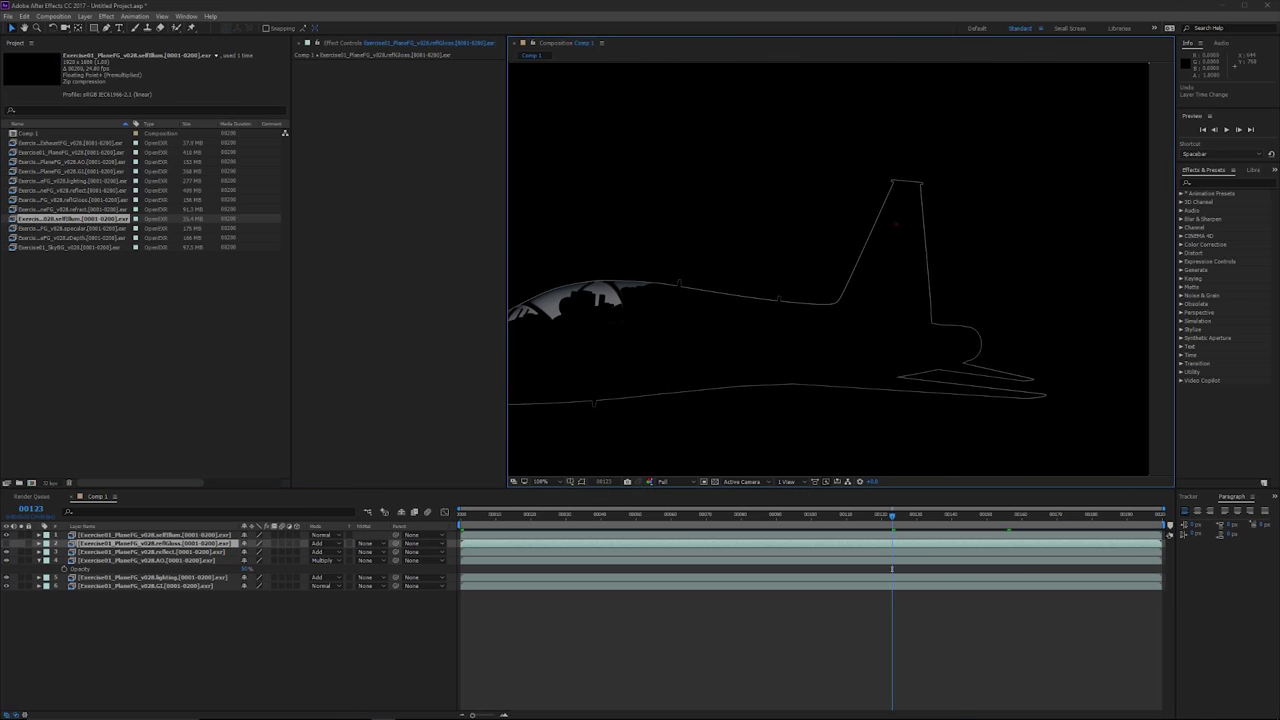
- Delete the reflGloss layer from Comp 1 and set the selfIllum layer's blending mode to Add
{"action": "left_click", "coordinate": [154, 543]}
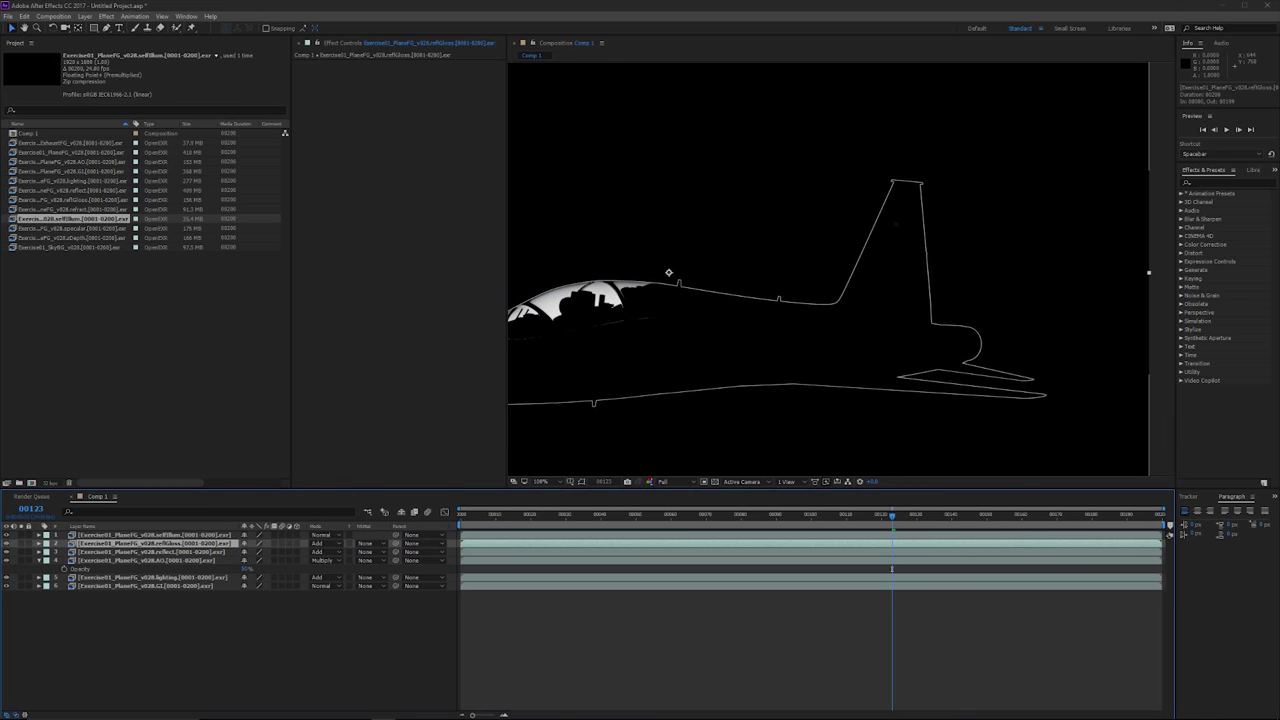
{"action": "left_click", "coordinate": [154, 535]}
{"action": "left_click", "coordinate": [154, 543]}
{"action": "key", "text": "Delete"}
{"action": "left_click", "coordinate": [320, 535]}
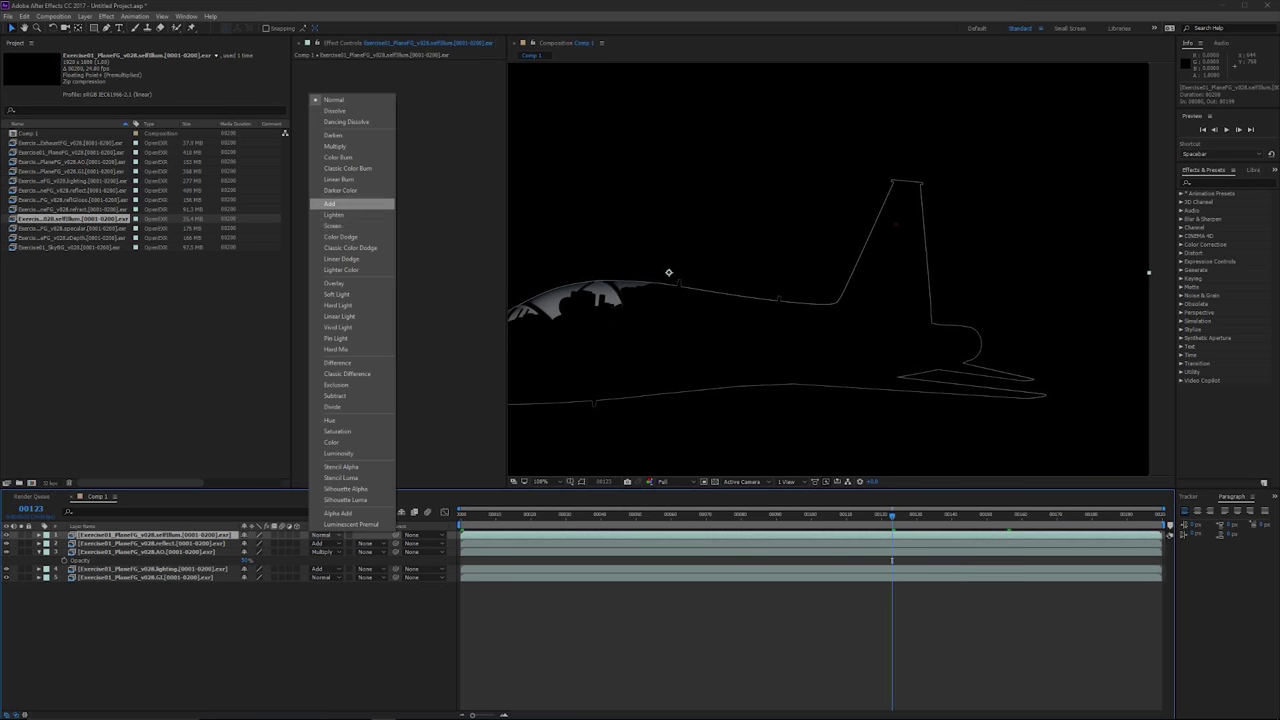
{"action": "left_click", "coordinate": [330, 203]}
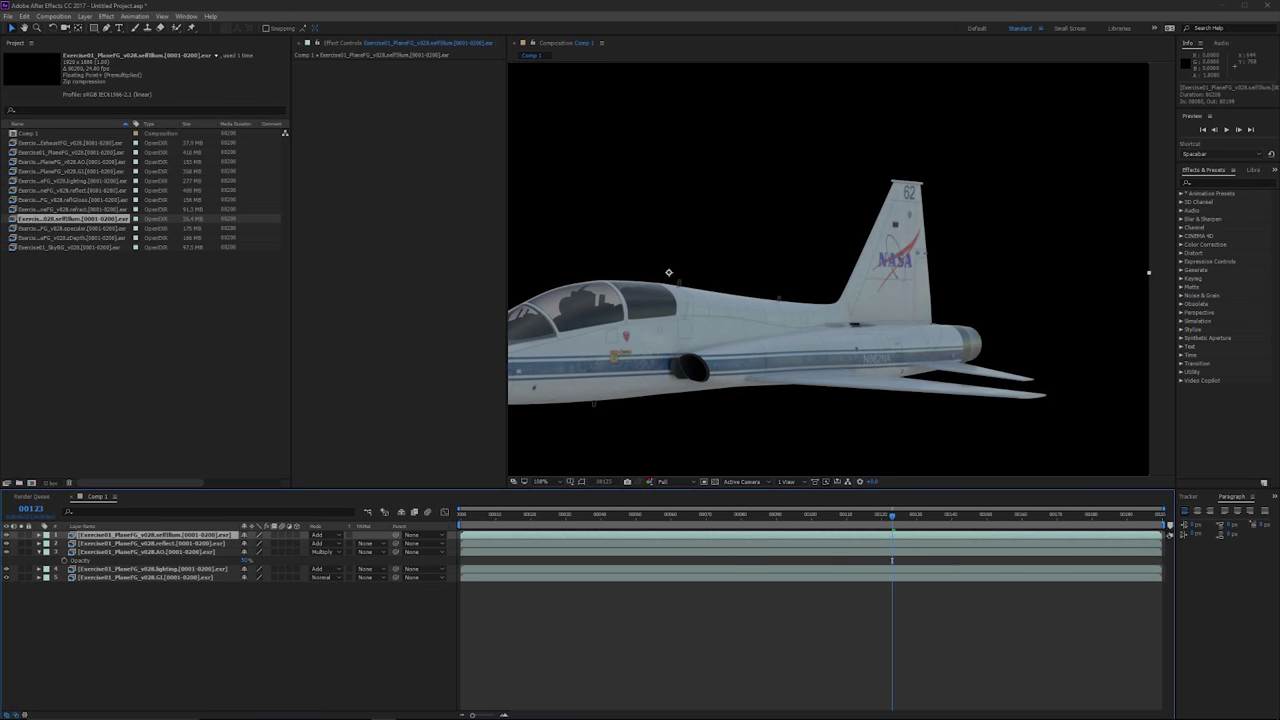
- Add the PlaneFG refract sequence as the top layer of Comp 1 with the Add blending mode
{"action": "left_click_drag", "start_coordinate": [90, 209], "coordinate": [150, 536]}
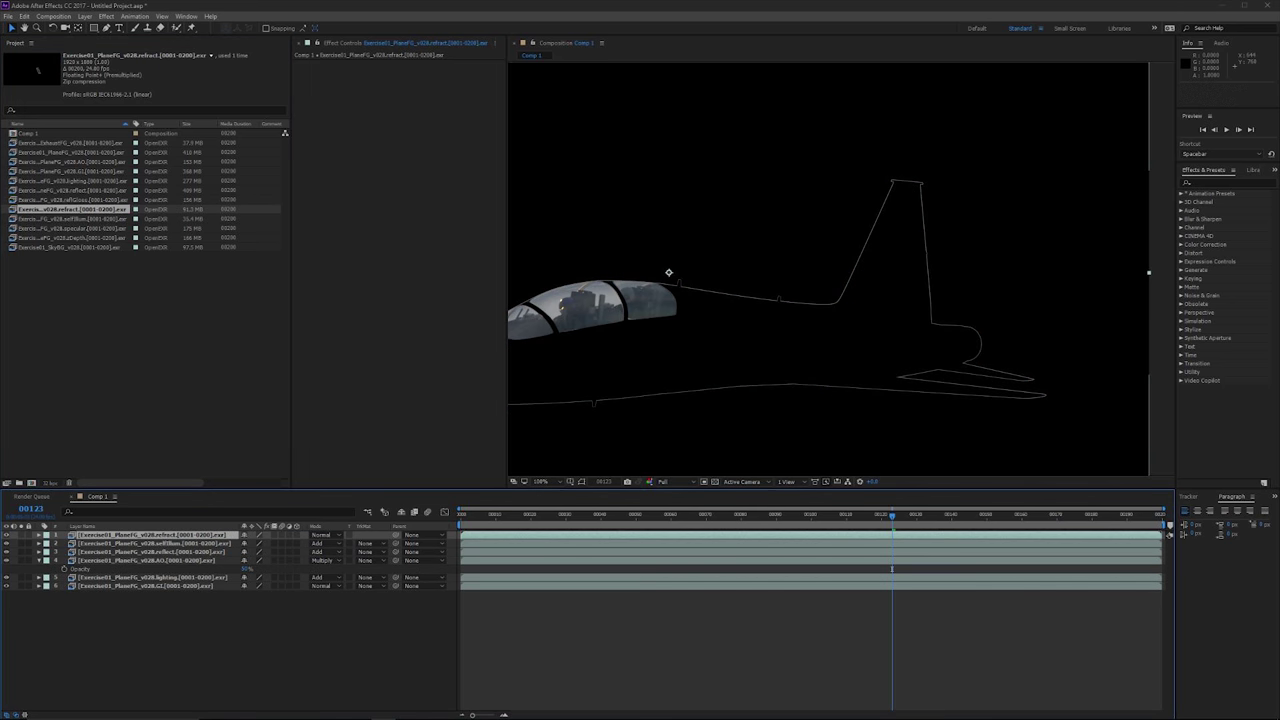
{"action": "left_click", "coordinate": [322, 535]}
{"action": "left_click", "coordinate": [330, 203]}
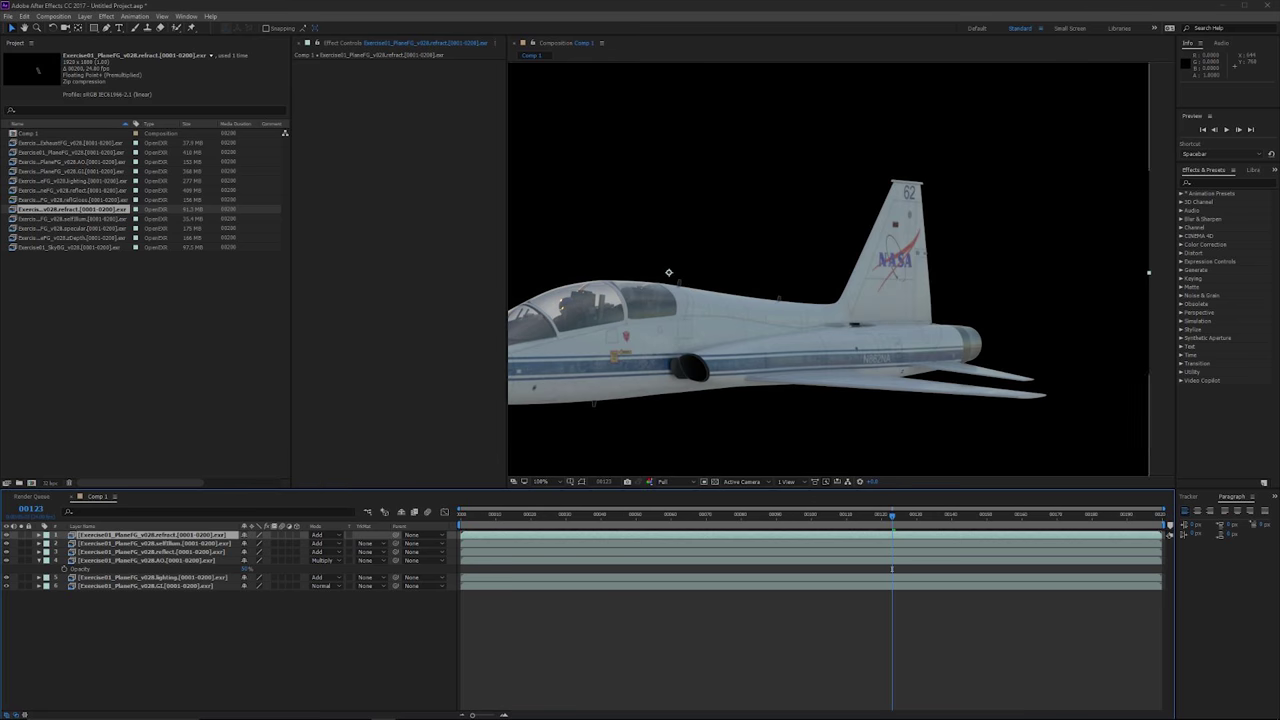
{"action": "left_click_drag", "start_coordinate": [669, 272], "coordinate": [798, 245]}
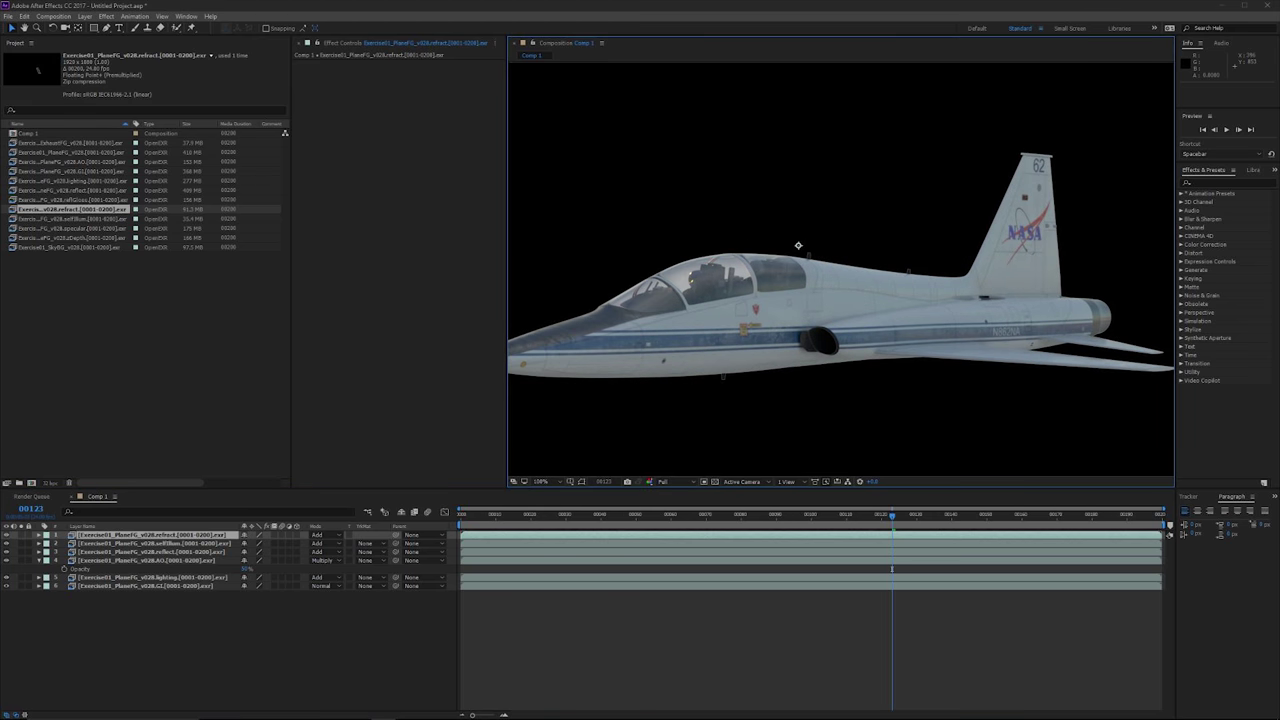
- Place the PlaneFG specular sequence between the AO and lighting layers and solo it at frame 36
{"action": "left_click_drag", "start_coordinate": [72, 228], "coordinate": [150, 577]}
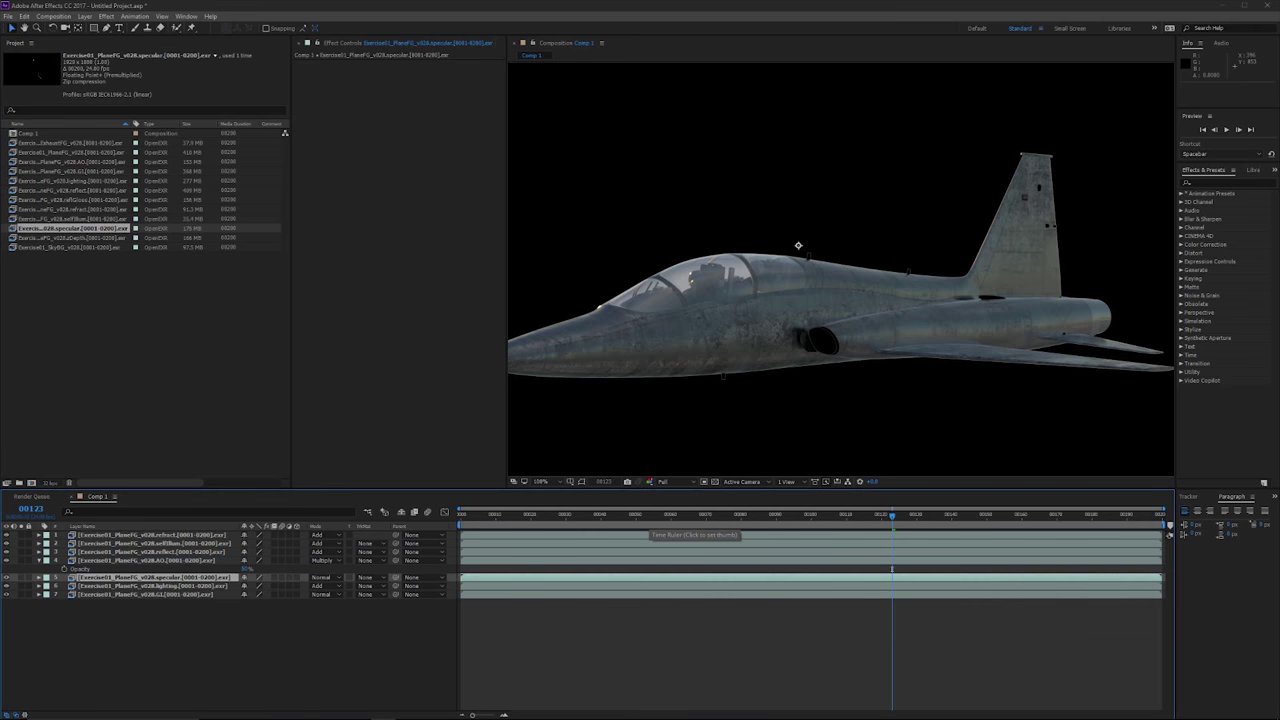
{"action": "left_click_drag", "start_coordinate": [646, 514], "coordinate": [587, 514]}
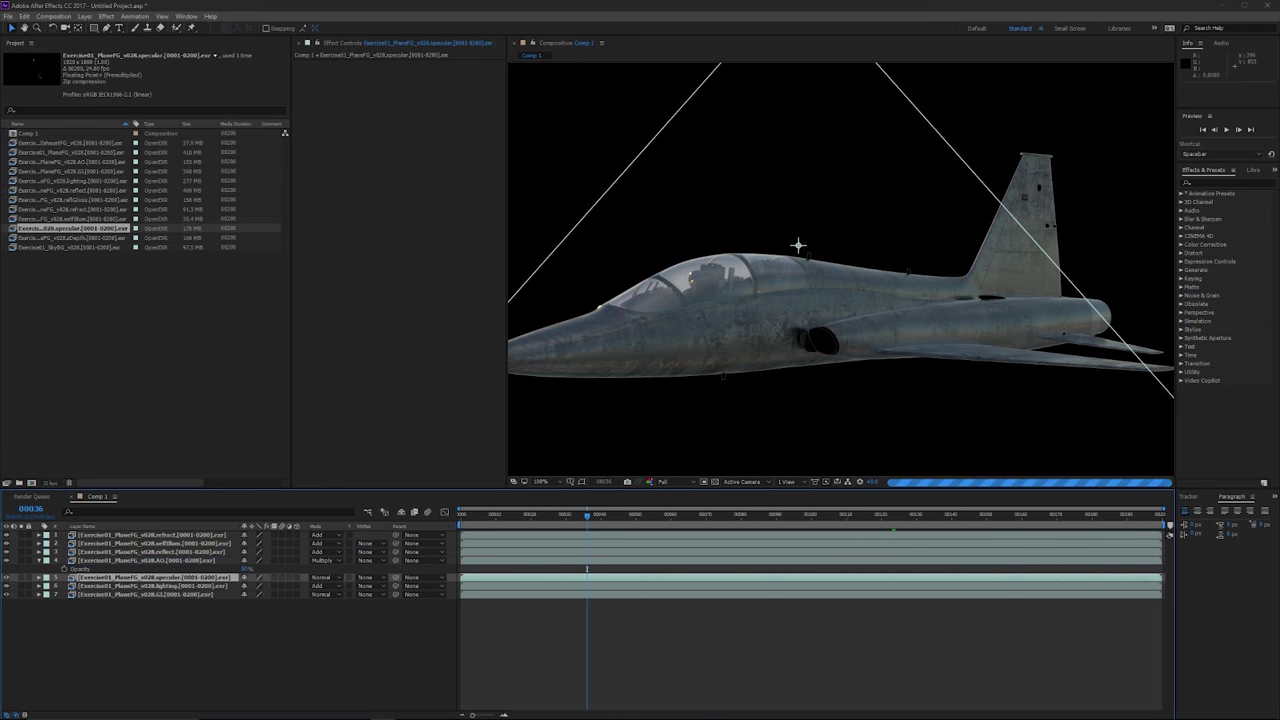
{"action": "left_click_drag", "start_coordinate": [815, 404], "coordinate": [665, 371]}
{"action": "left_click", "coordinate": [21, 577]}
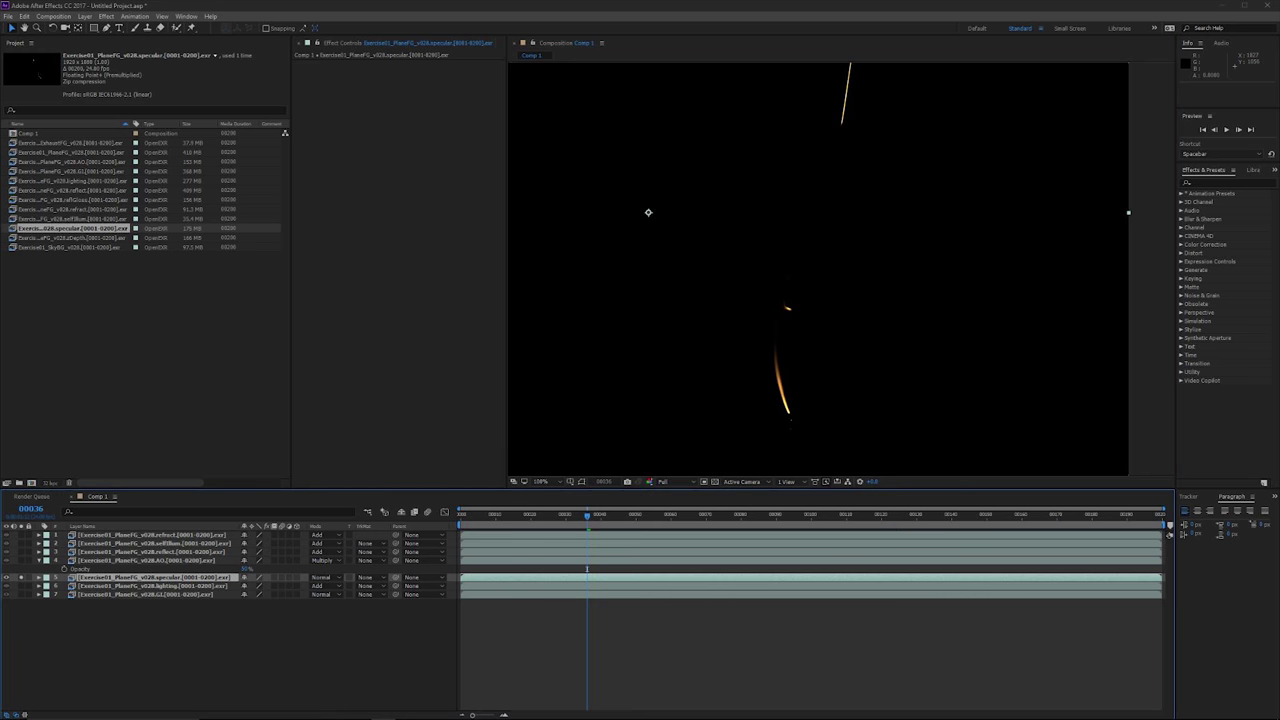
- Set the specular layer's blending mode to Add, unsolo it and check the composite at frame 124
{"action": "left_click", "coordinate": [322, 577]}
{"action": "left_click", "coordinate": [345, 247]}
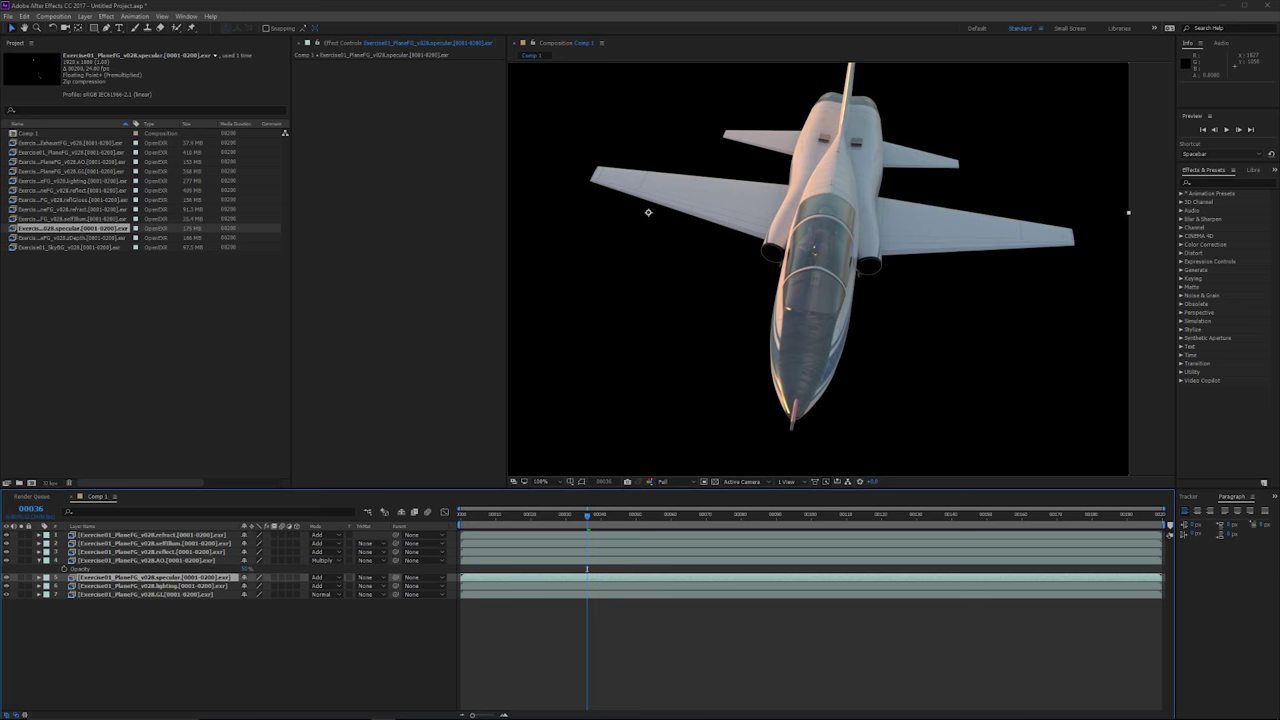
{"action": "left_click", "coordinate": [21, 577]}
{"action": "left_click_drag", "start_coordinate": [880, 515], "coordinate": [895, 515]}
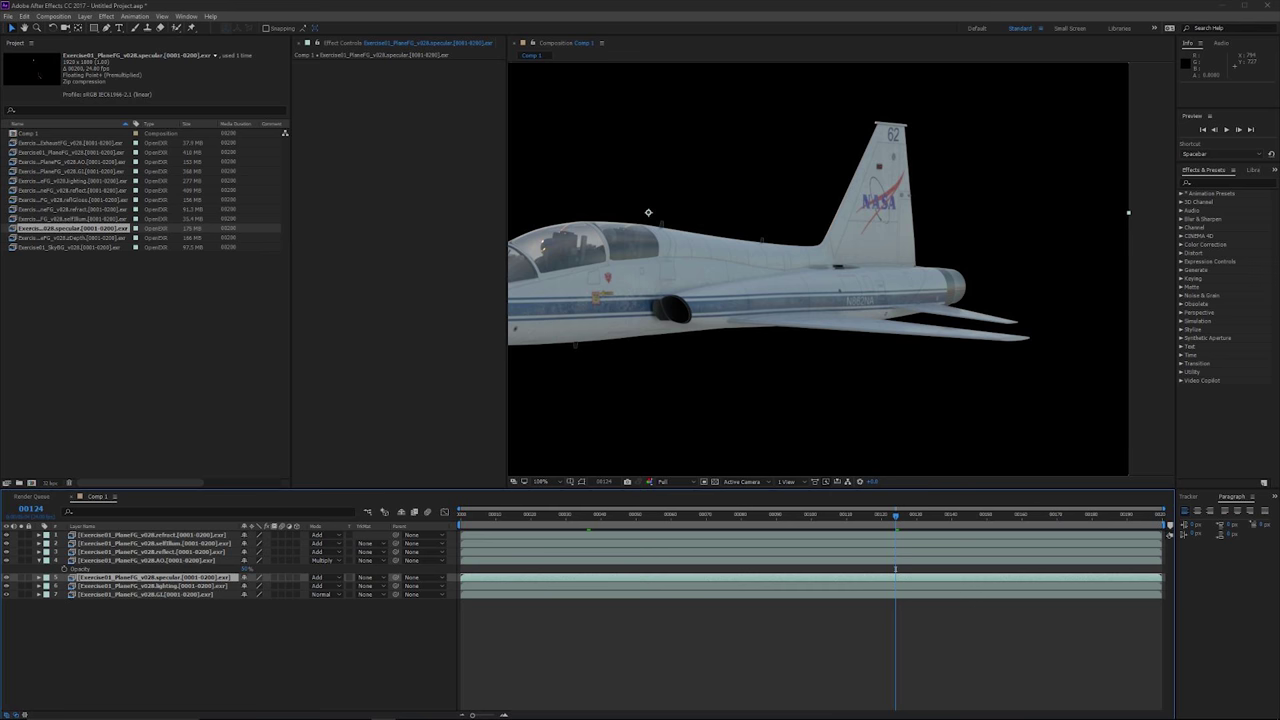
- Add the PlaneFG zDepth sequence as the top layer of Comp 1
{"action": "left_click_drag", "start_coordinate": [70, 238], "coordinate": [150, 535]}
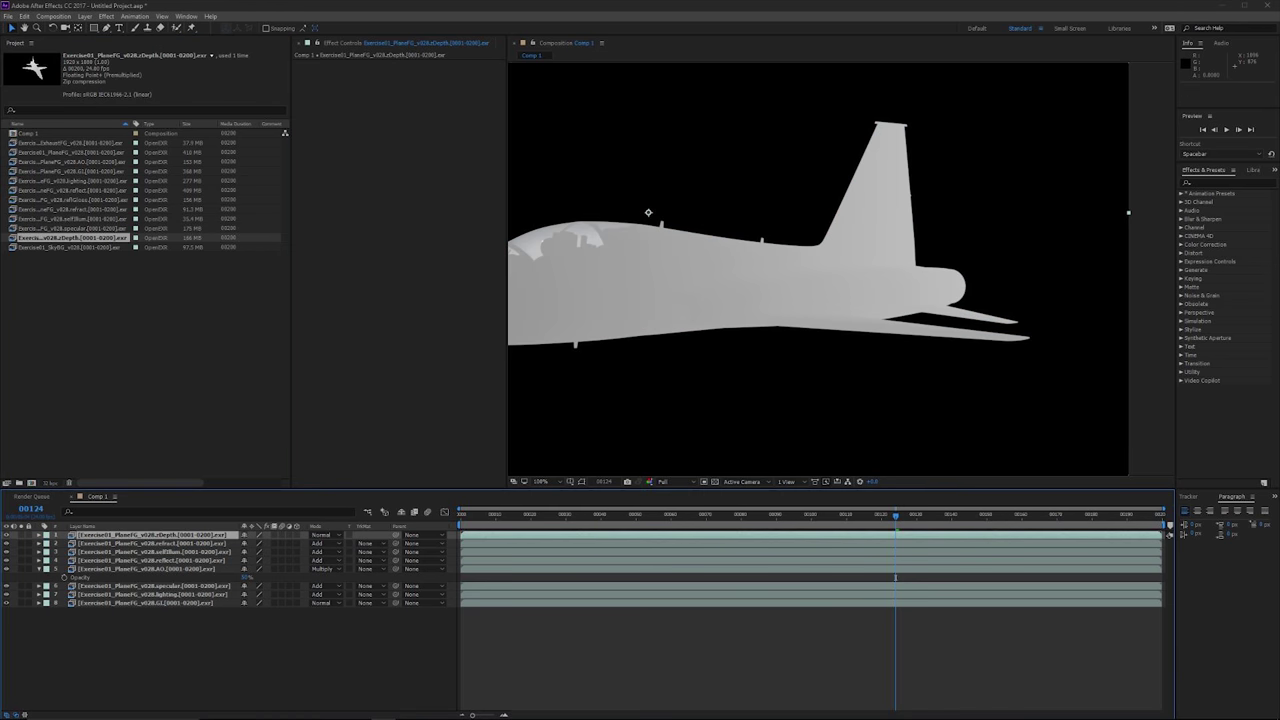
{"action": "scroll", "coordinate": [868, 330], "scroll_direction": "down", "scroll_amount": 1}
{"action": "scroll", "coordinate": [650, 336], "scroll_direction": "up", "scroll_amount": 1}
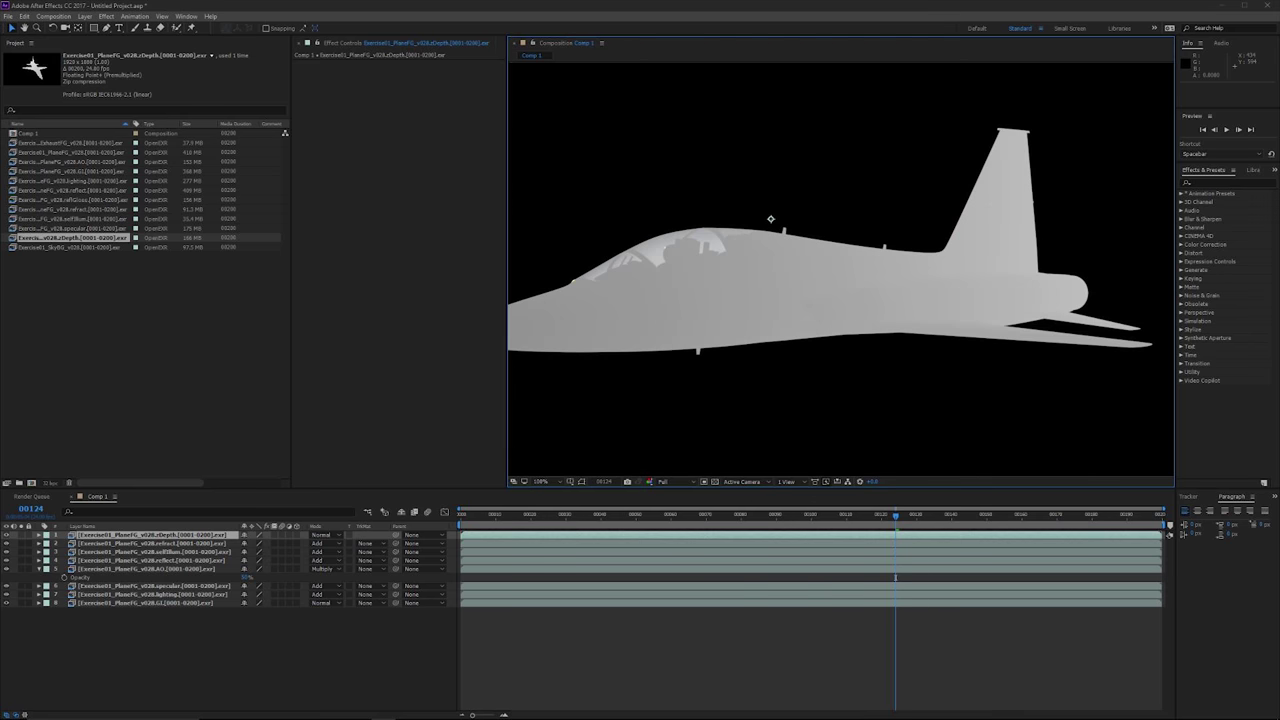
- Enlarge the composition view by docking Effect Controls in the same group as the Project panel
{"action": "left_click_drag", "start_coordinate": [507, 275], "coordinate": [454, 275]}
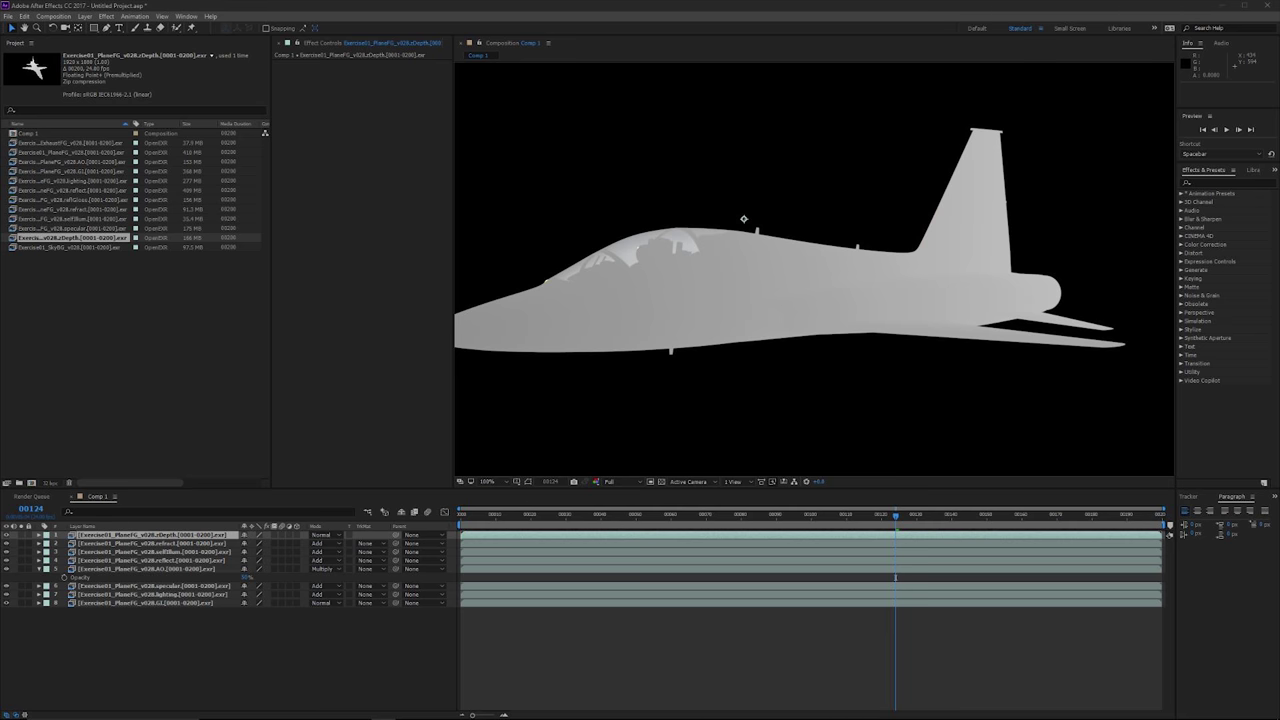
{"action": "left_click_drag", "start_coordinate": [375, 43], "coordinate": [135, 46]}
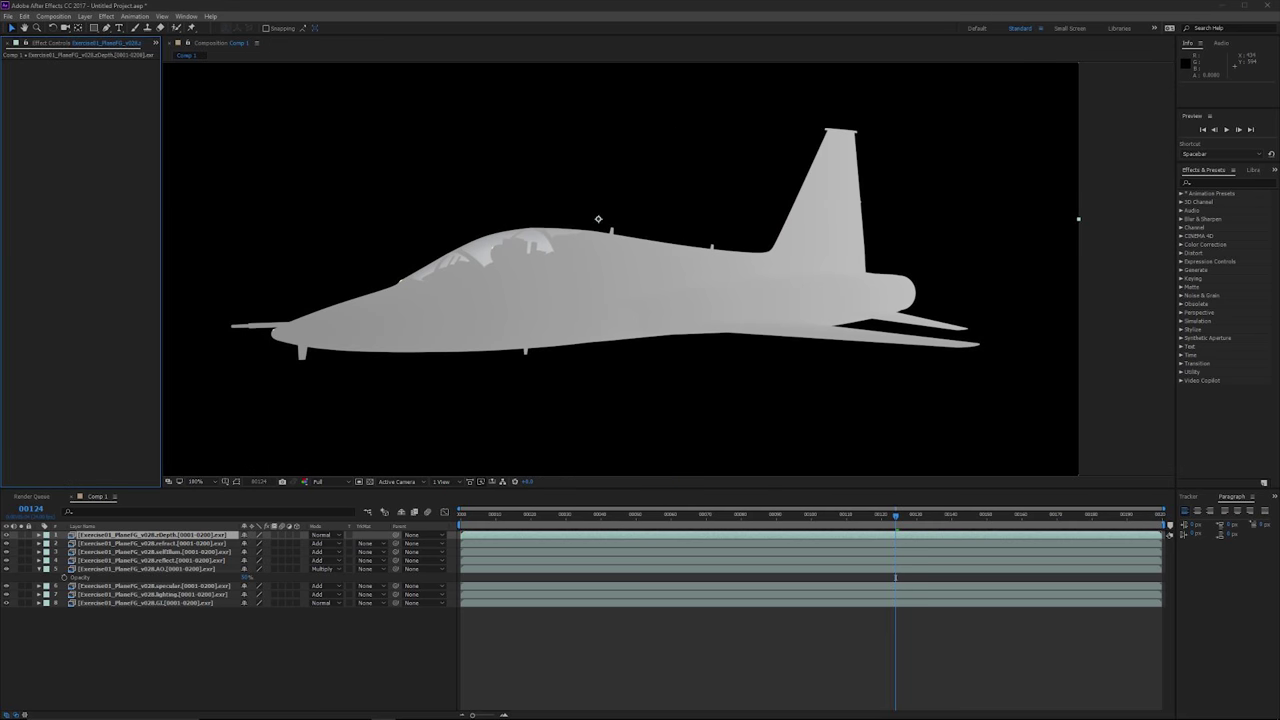
{"action": "left_click_drag", "start_coordinate": [162, 160], "coordinate": [223, 160]}
{"action": "left_click", "coordinate": [120, 43]}
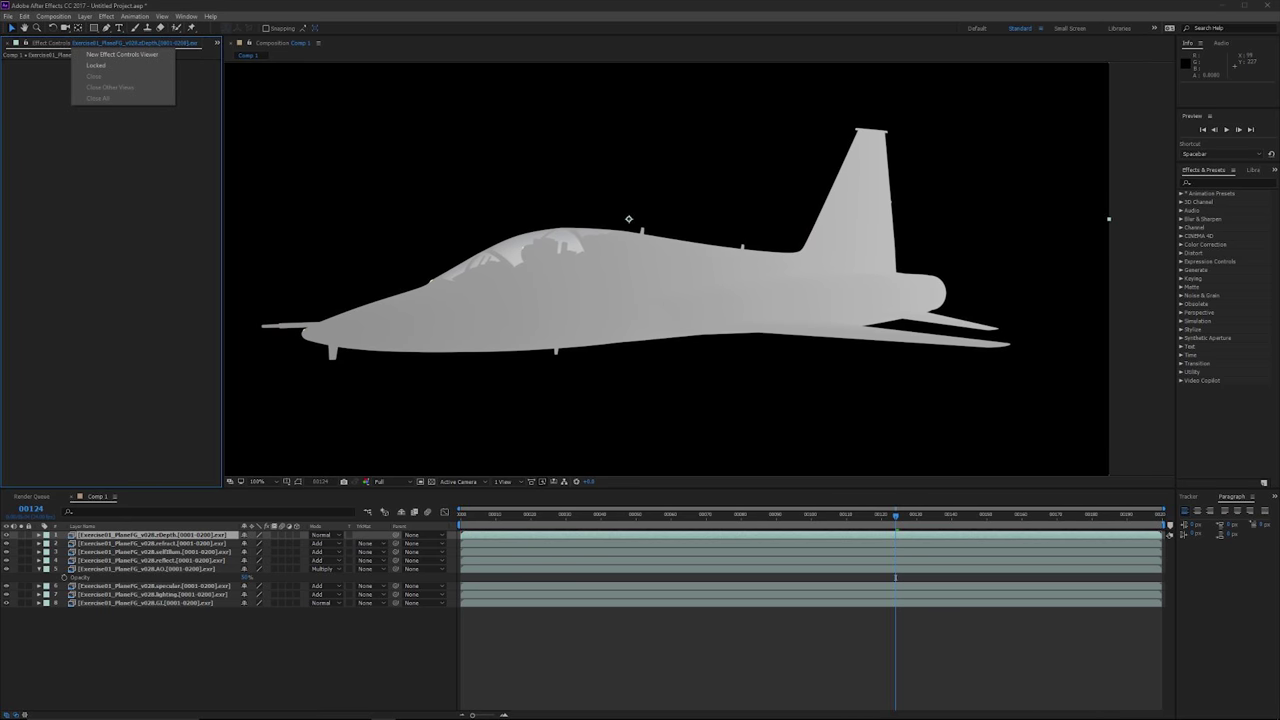
{"action": "left_click", "coordinate": [240, 75]}
{"action": "left_click", "coordinate": [217, 43]}
{"action": "left_click", "coordinate": [243, 66]}
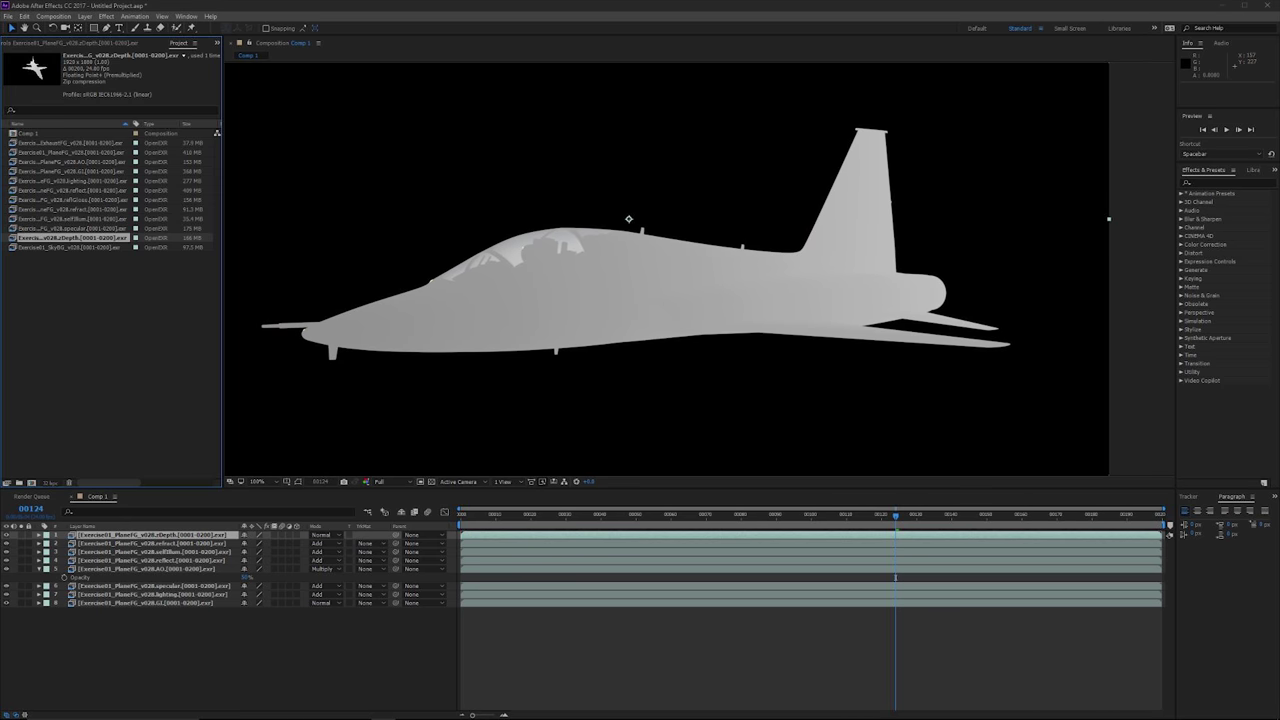
- Separate Effect Controls from the Project group into its own column between Project and the composition view
{"action": "left_click_drag", "start_coordinate": [223, 270], "coordinate": [278, 270]}
{"action": "key", "text": "F3"}
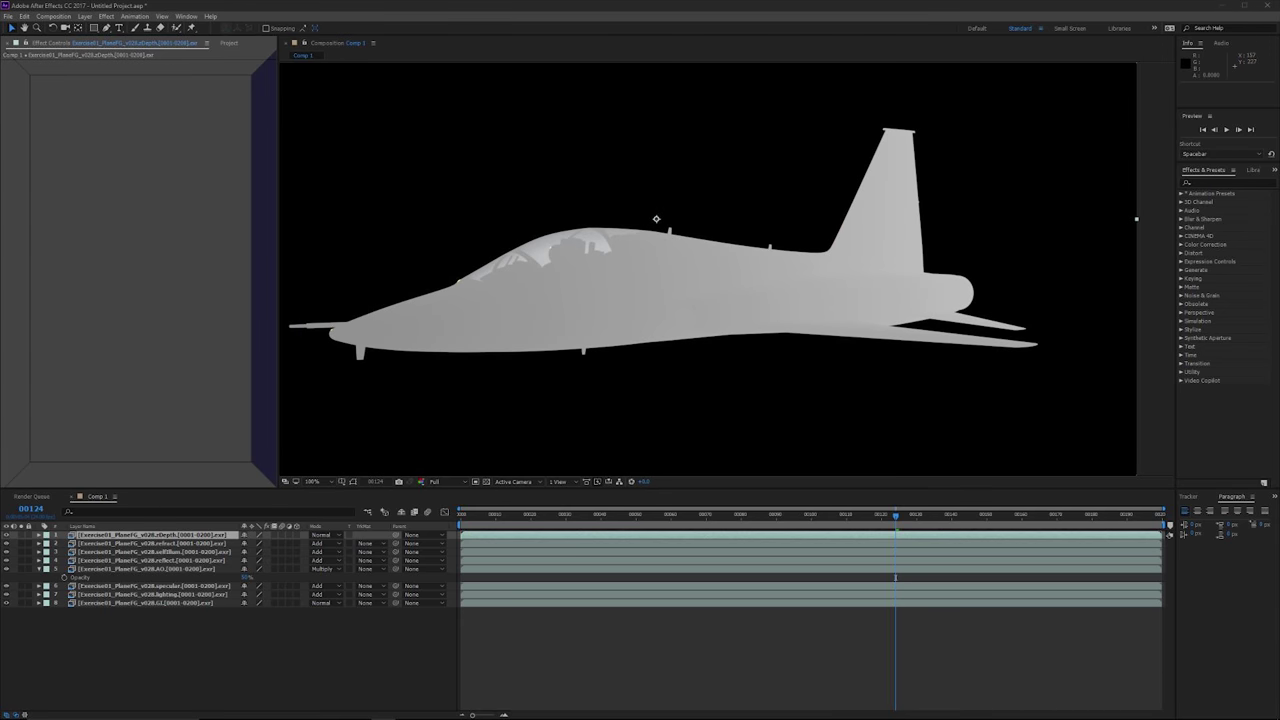
{"action": "left_click_drag", "start_coordinate": [264, 268], "coordinate": [290, 268]}
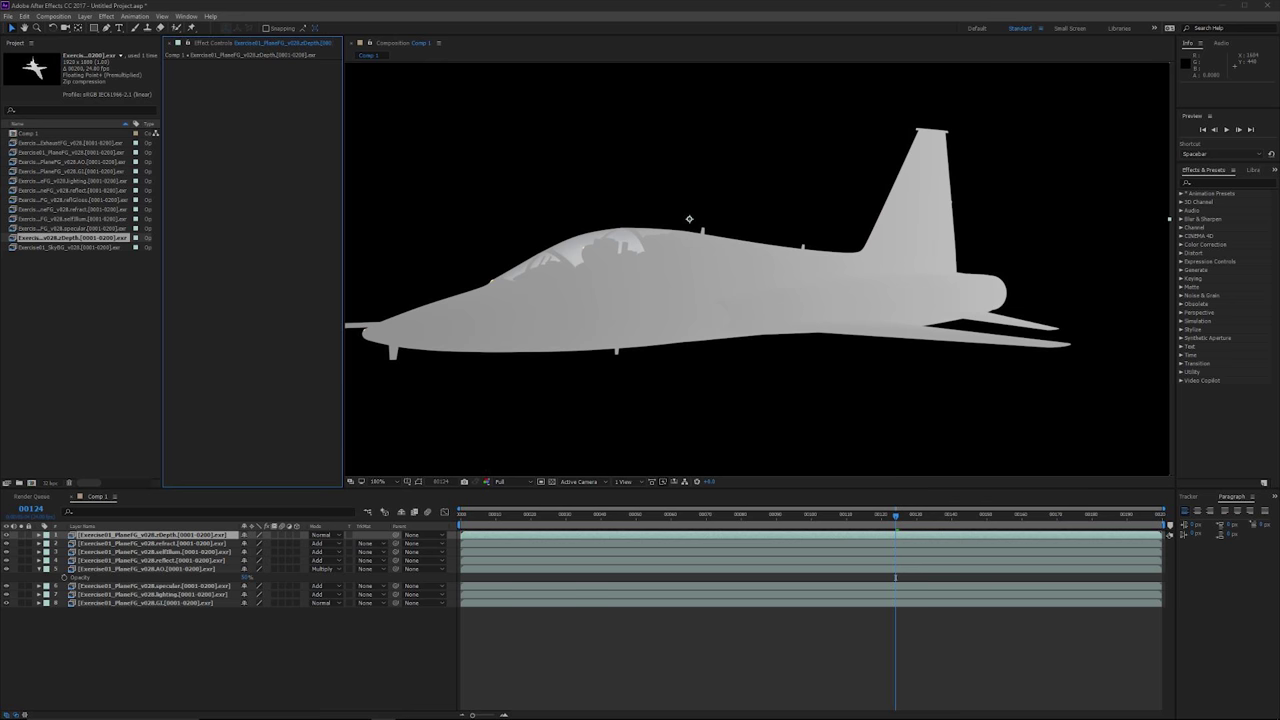
- Search the effects for "curves" and apply the Curves effect to the zDepth layer
{"action": "left_click", "coordinate": [186, 16]}
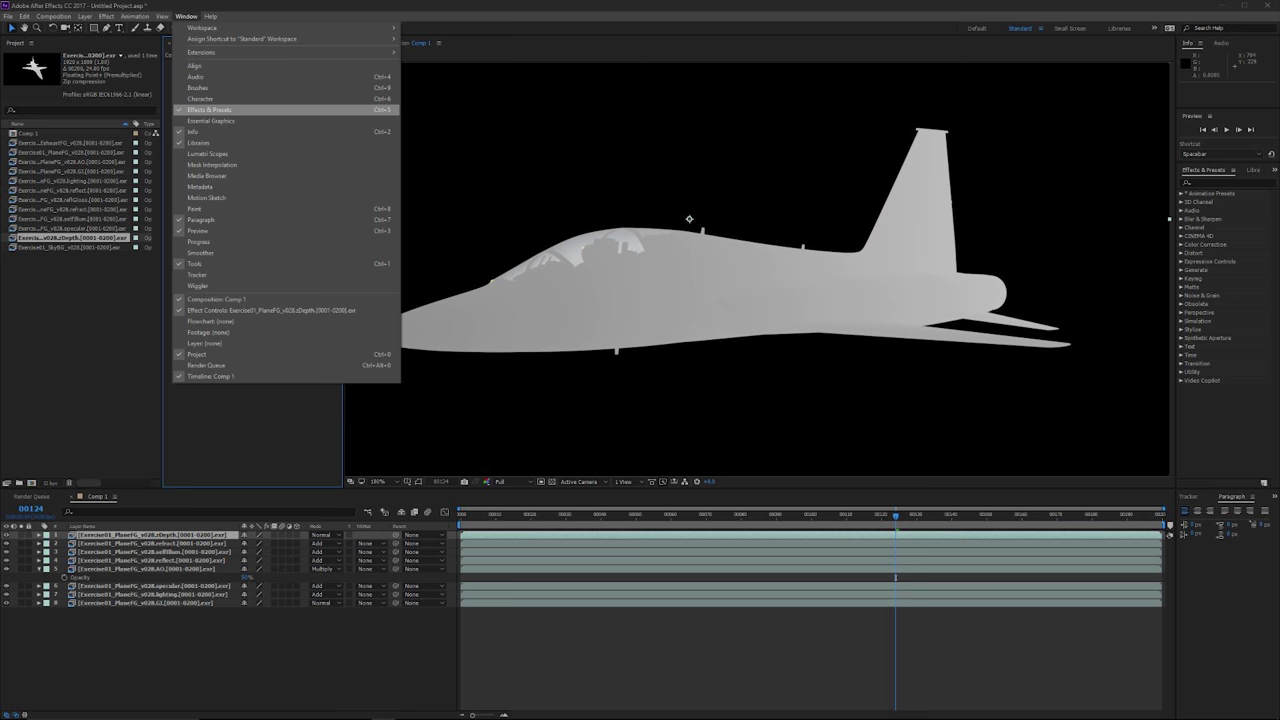
{"action": "key", "text": "Escape"}
{"action": "key", "text": "ctrl+5"}
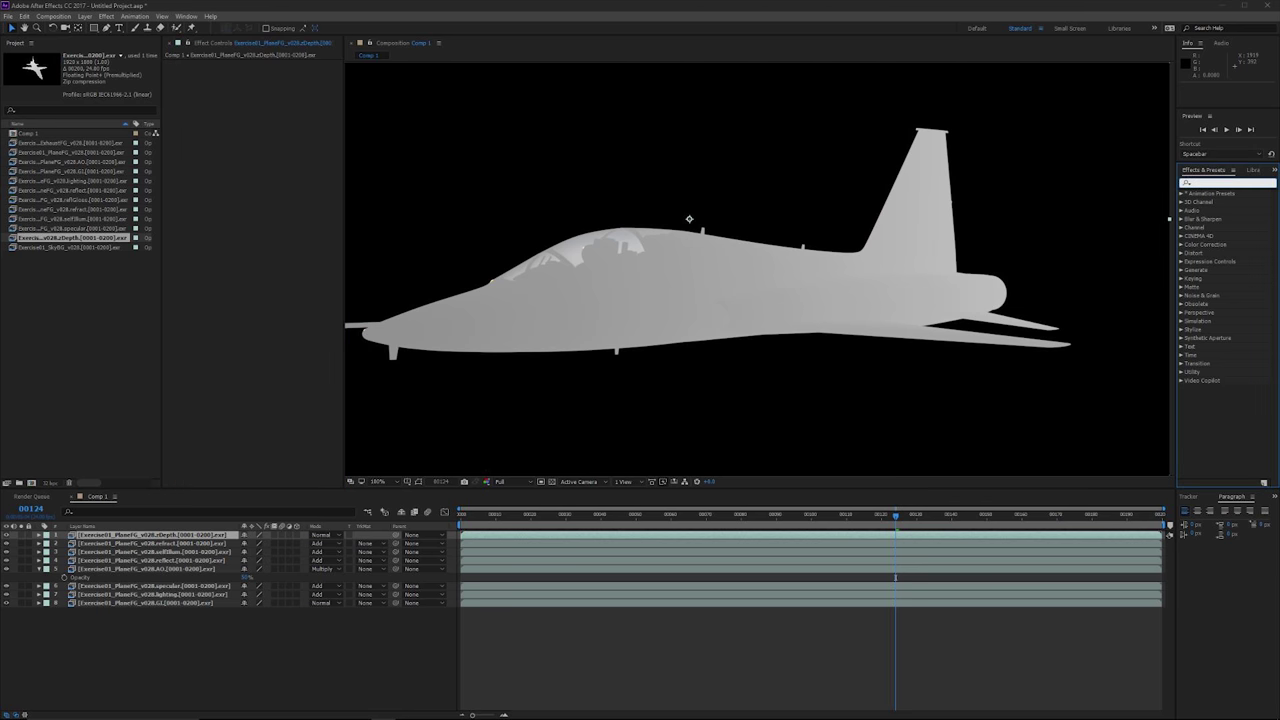
{"action": "type", "text": "curves"}
{"action": "left_click_drag", "start_coordinate": [1211, 227], "coordinate": [686, 260]}
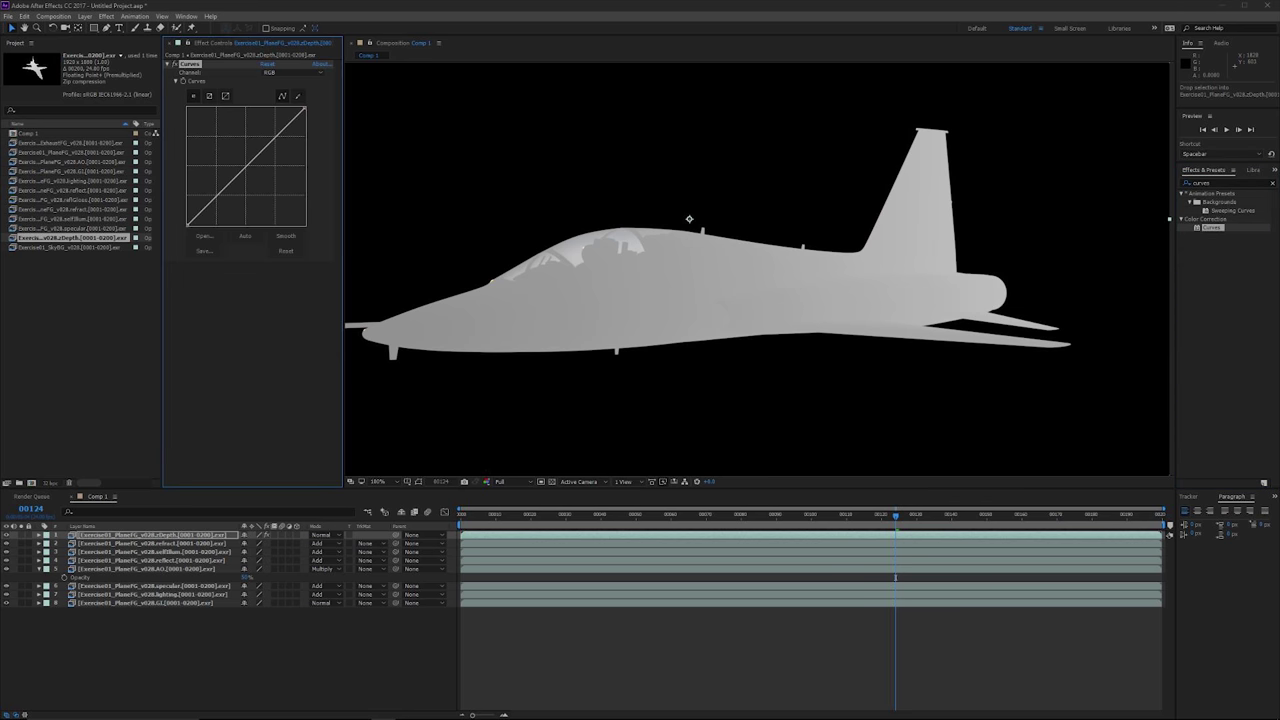
{"action": "mouse_move", "coordinate": [1211, 227]}
{"action": "left_mouse_down"}
{"action": "mouse_move", "coordinate": [150, 544]}
{"action": "mouse_move", "coordinate": [108, 536]}
{"action": "mouse_move", "coordinate": [241, 336]}
{"action": "mouse_move", "coordinate": [1085, 193]}
{"action": "mouse_move", "coordinate": [1203, 237]}
{"action": "left_mouse_up"}
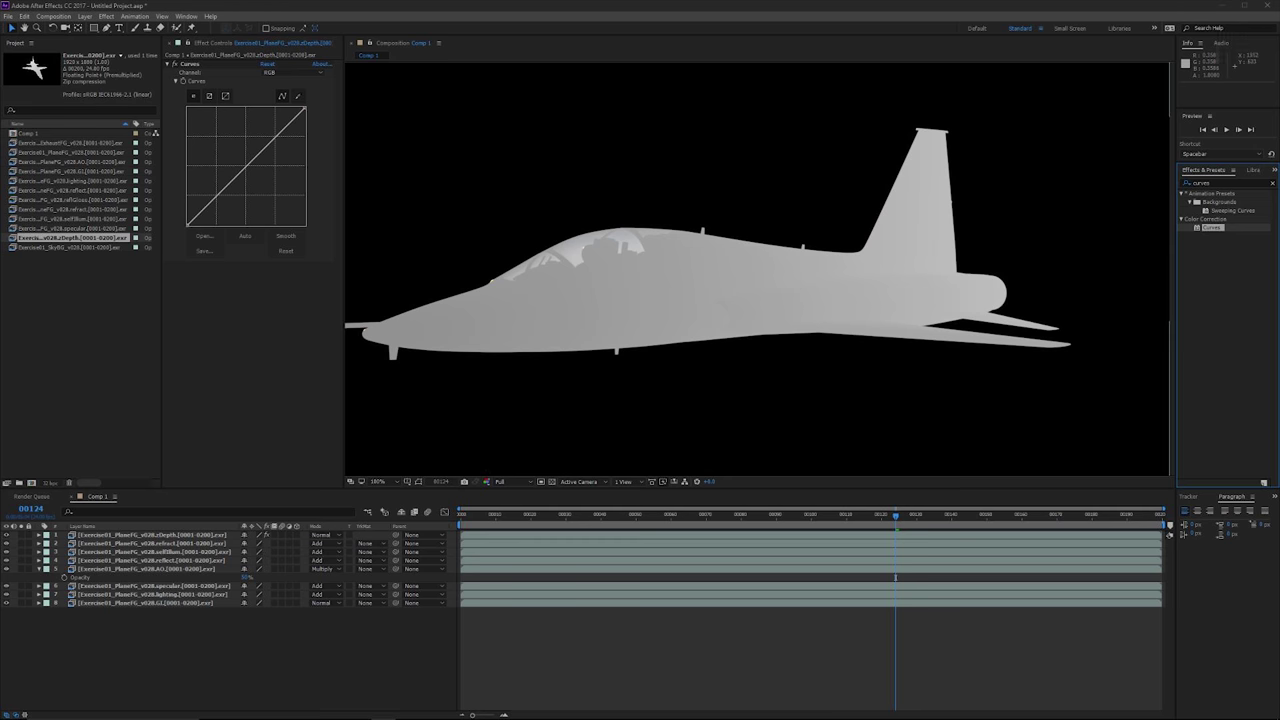
- Shape the zDepth layer's RGB curve into an S-curve with lowered shadows and raised highlights
{"action": "scroll", "coordinate": [681, 288], "scroll_direction": "down", "scroll_amount": 1}
{"action": "scroll", "coordinate": [681, 288], "scroll_direction": "up", "scroll_amount": 1}
{"action": "left_click_drag", "start_coordinate": [234, 179], "coordinate": [227, 206]}
{"action": "left_click_drag", "start_coordinate": [271, 156], "coordinate": [272, 131]}
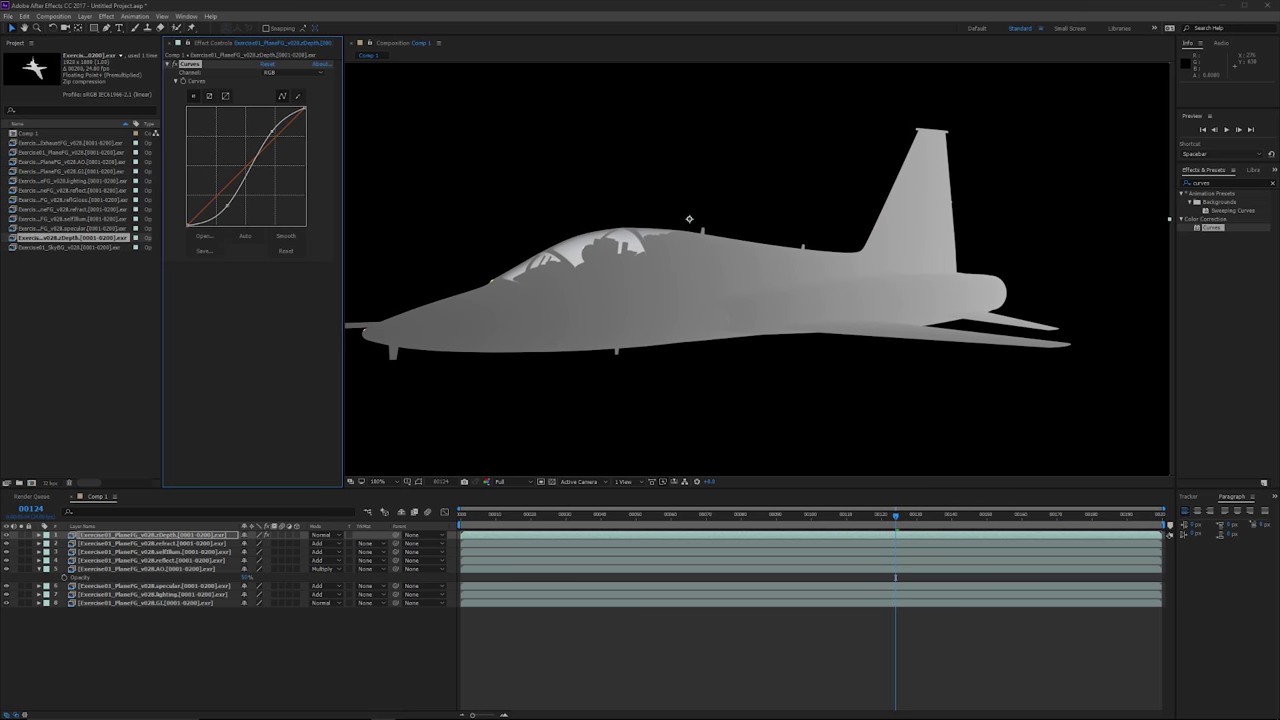
{"action": "left_click_drag", "start_coordinate": [227, 205], "coordinate": [233, 204]}
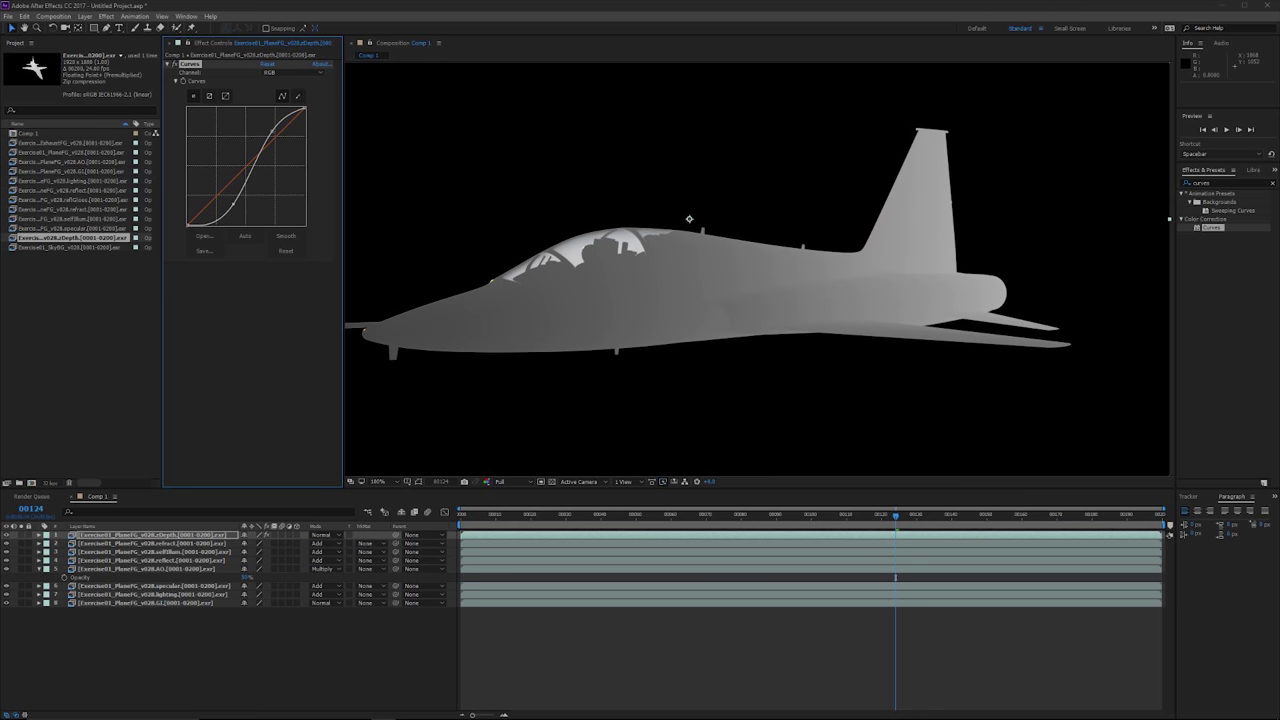
- Solo the zDepth layer and review its depth contrast across the timeline, back to frame 0
{"action": "key", "text": "space"}
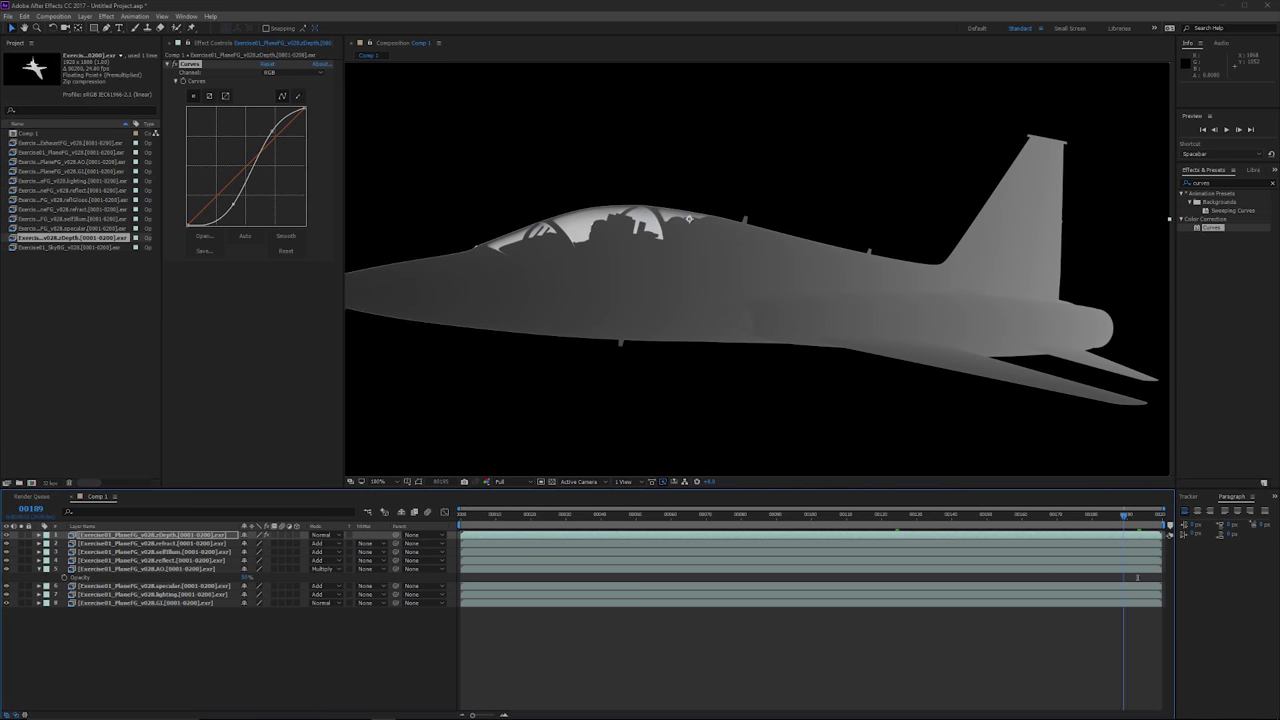
{"action": "key", "text": "space"}
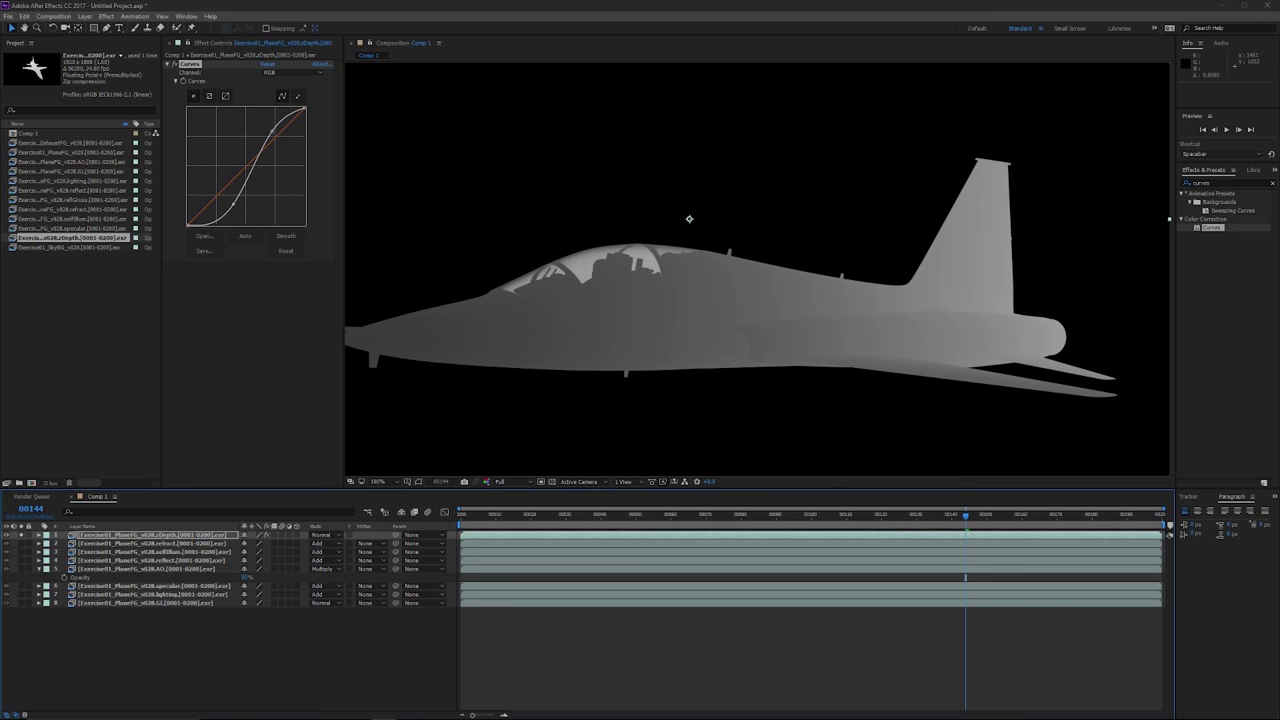
{"action": "key", "text": "space"}
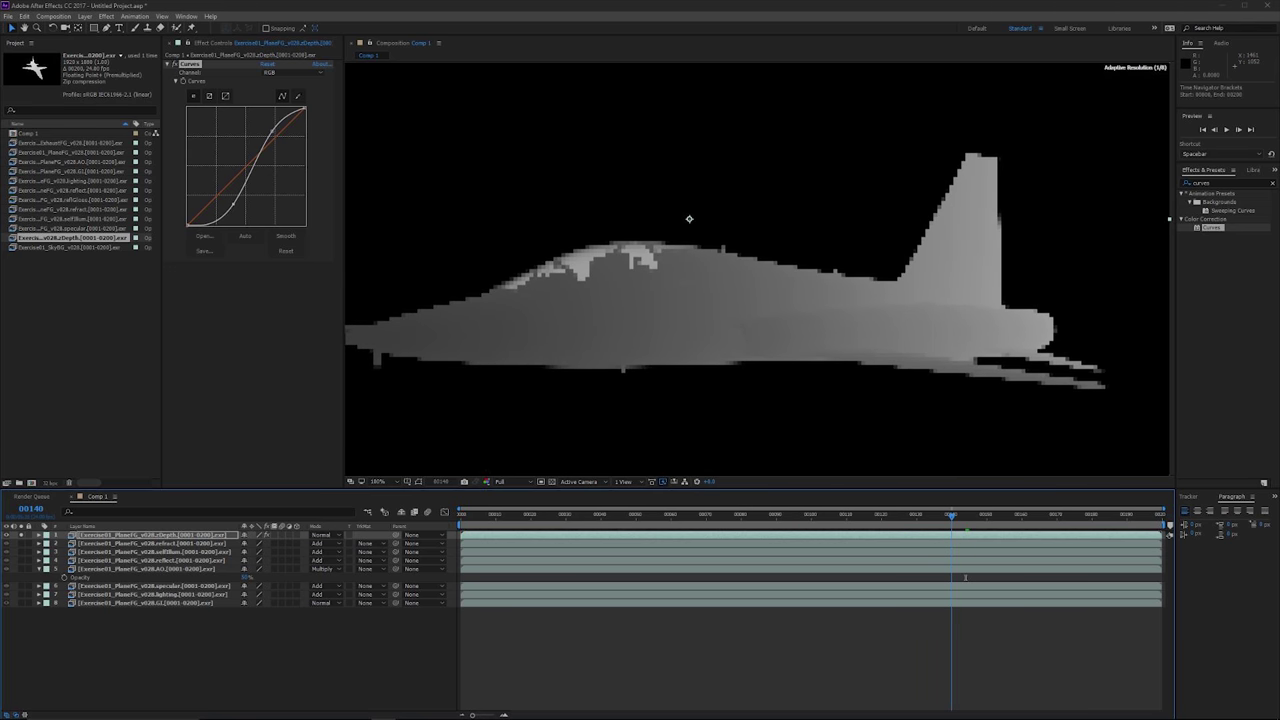
{"action": "key", "text": "space"}
{"action": "left_click_drag", "start_coordinate": [952, 516], "coordinate": [489, 516]}
{"action": "key", "text": "Page_Up"}
{"action": "key", "text": "Page_Up"}
{"action": "key", "text": "Page_Up"}
{"action": "key", "text": "Page_Up"}
{"action": "key", "text": "Page_Up"}
{"action": "key", "text": "Page_Up"}
{"action": "key", "text": "Page_Up"}
{"action": "key", "text": "Page_Up"}
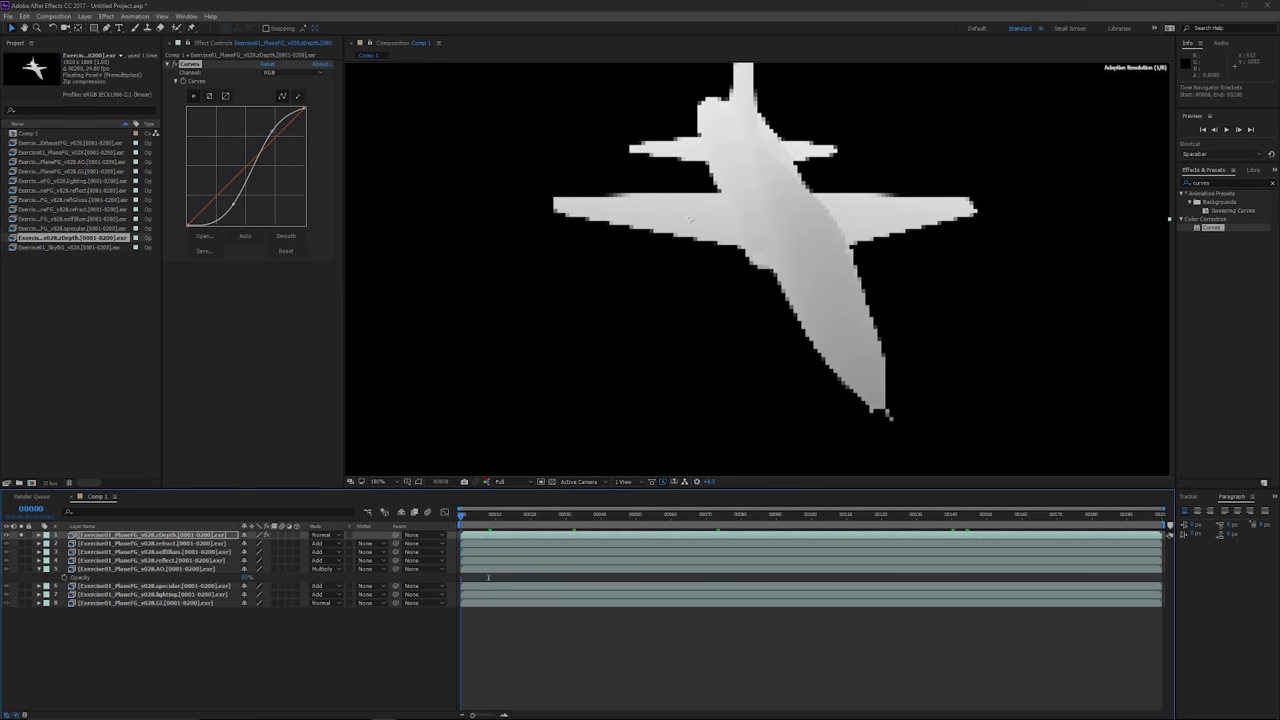
- Apply a second Curves effect to the zDepth layer below the first and view frame 140
{"action": "key", "text": "v"}
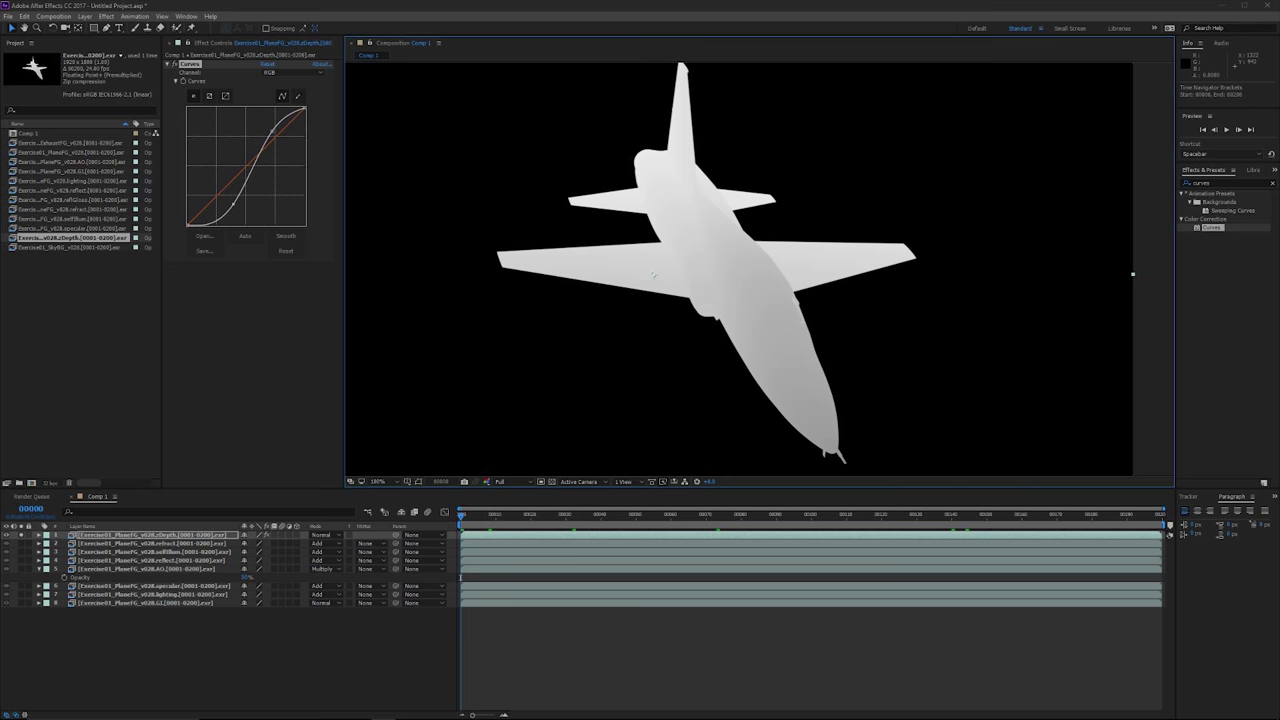
{"action": "left_click_drag", "start_coordinate": [1212, 228], "coordinate": [258, 284]}
{"action": "key", "text": "k"}
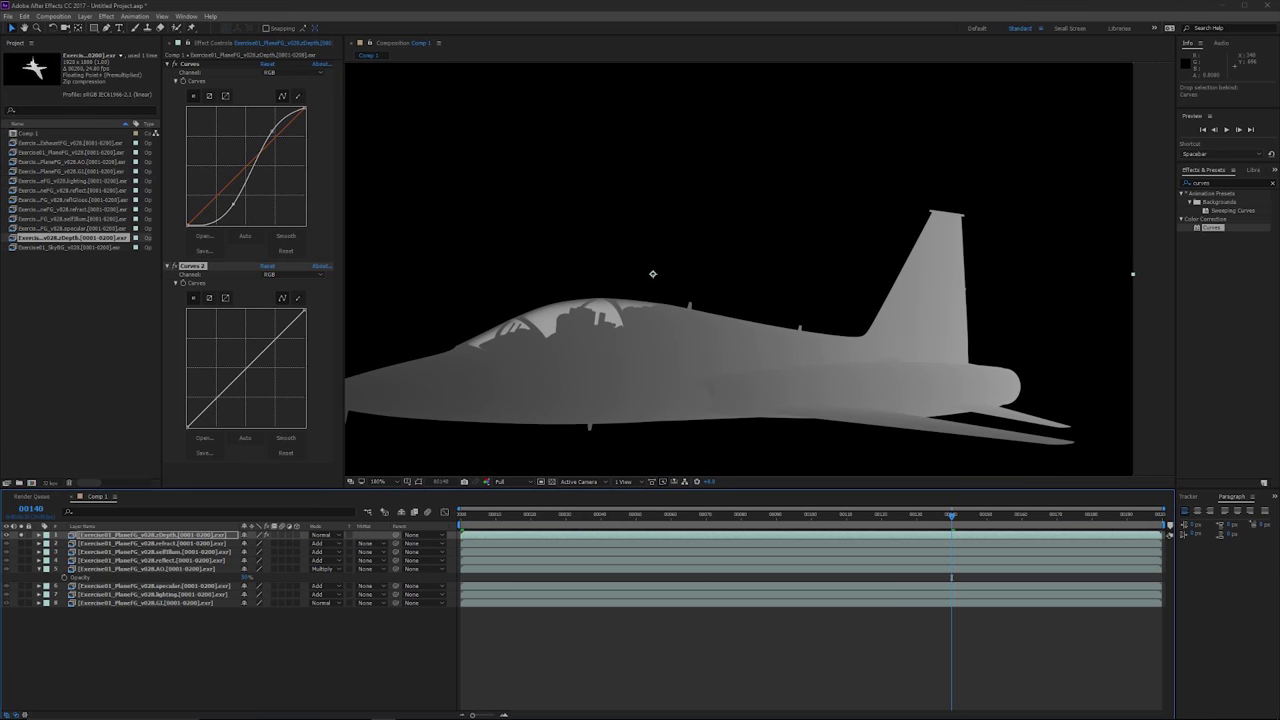
- Rename the zDepth layer's second Curves effect to "Animated Correction"
{"action": "left_click", "coordinate": [246, 368]}
{"action": "right_click", "coordinate": [202, 265]}
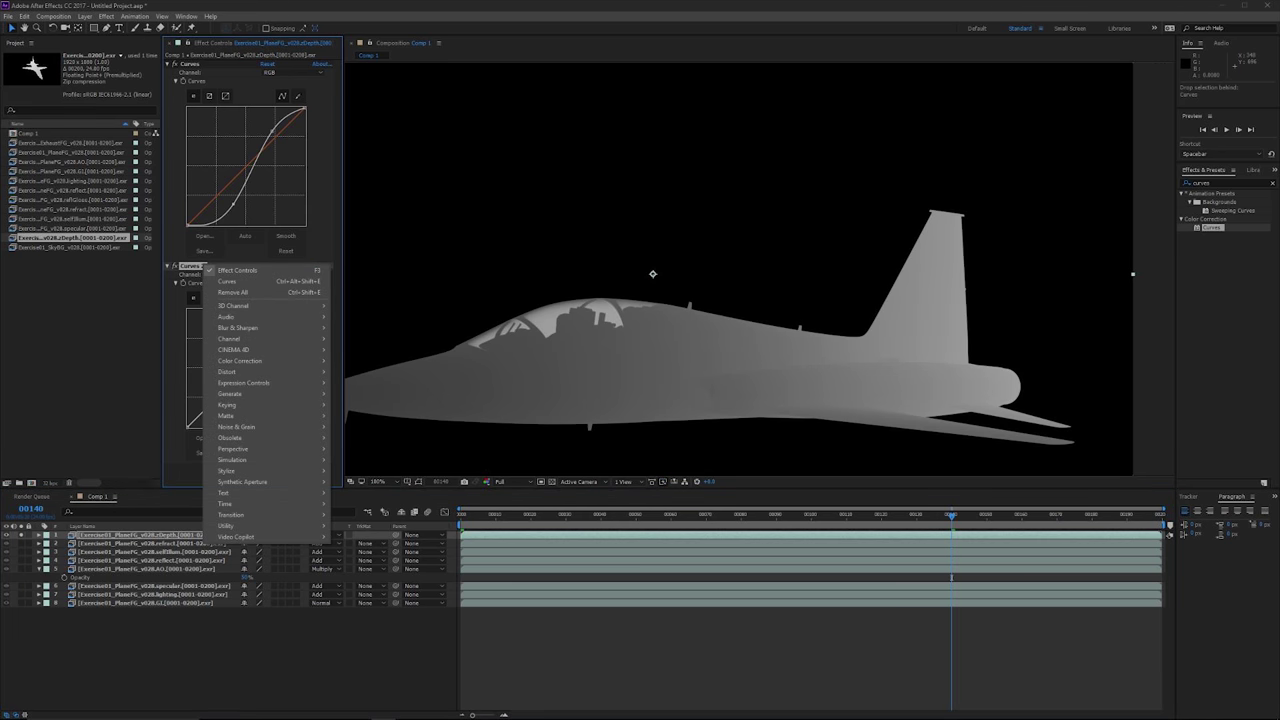
{"action": "key", "text": "Escape"}
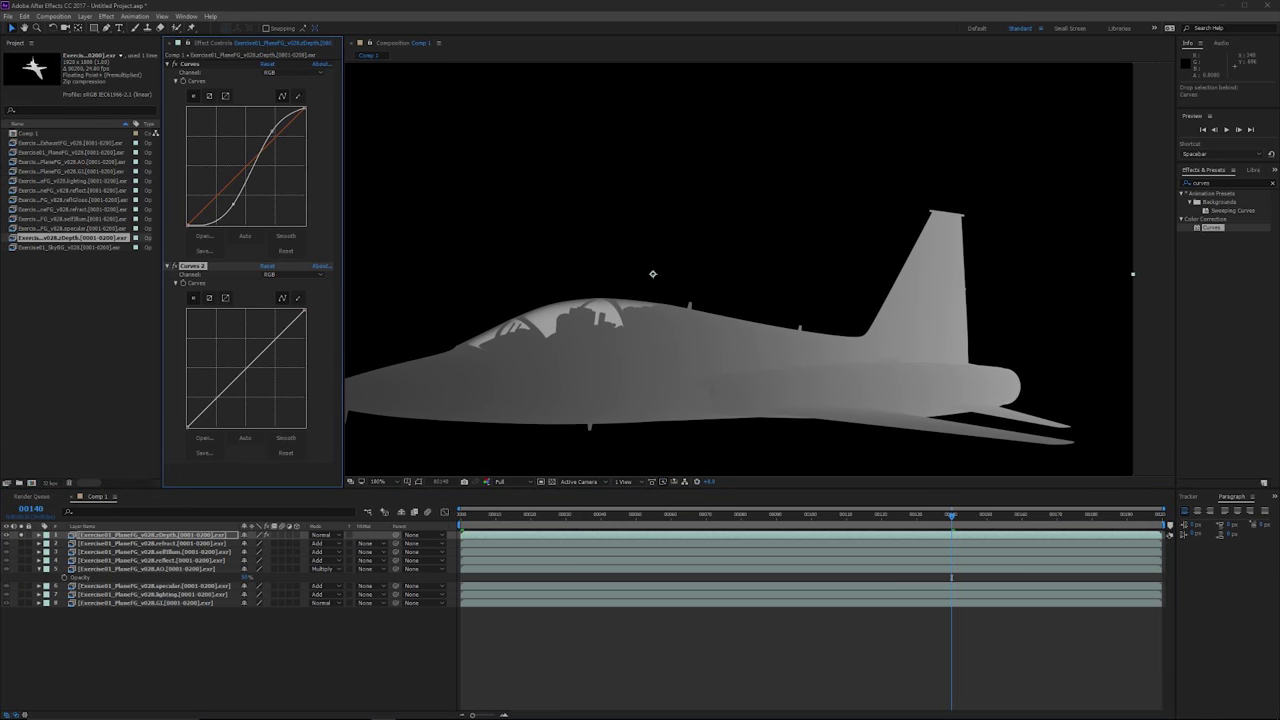
{"action": "key", "text": "Return"}
{"action": "type", "text": "Animated Correction"}
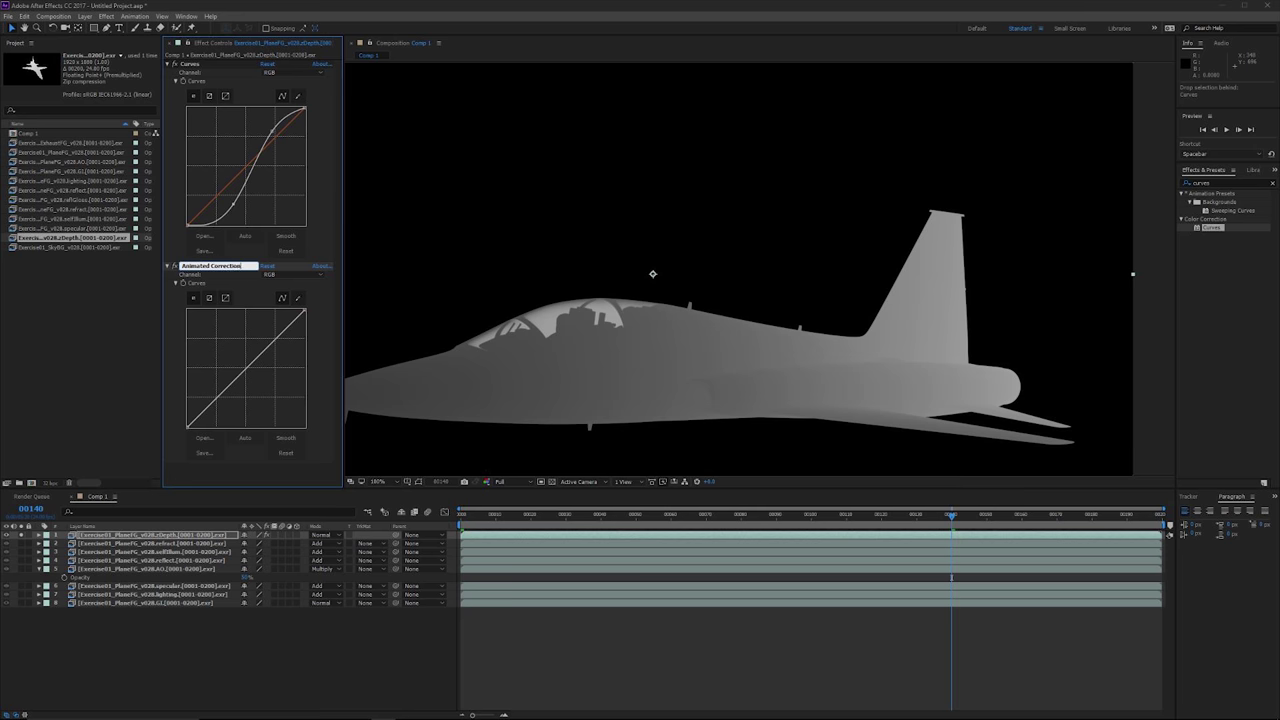
{"action": "key", "text": "Return"}
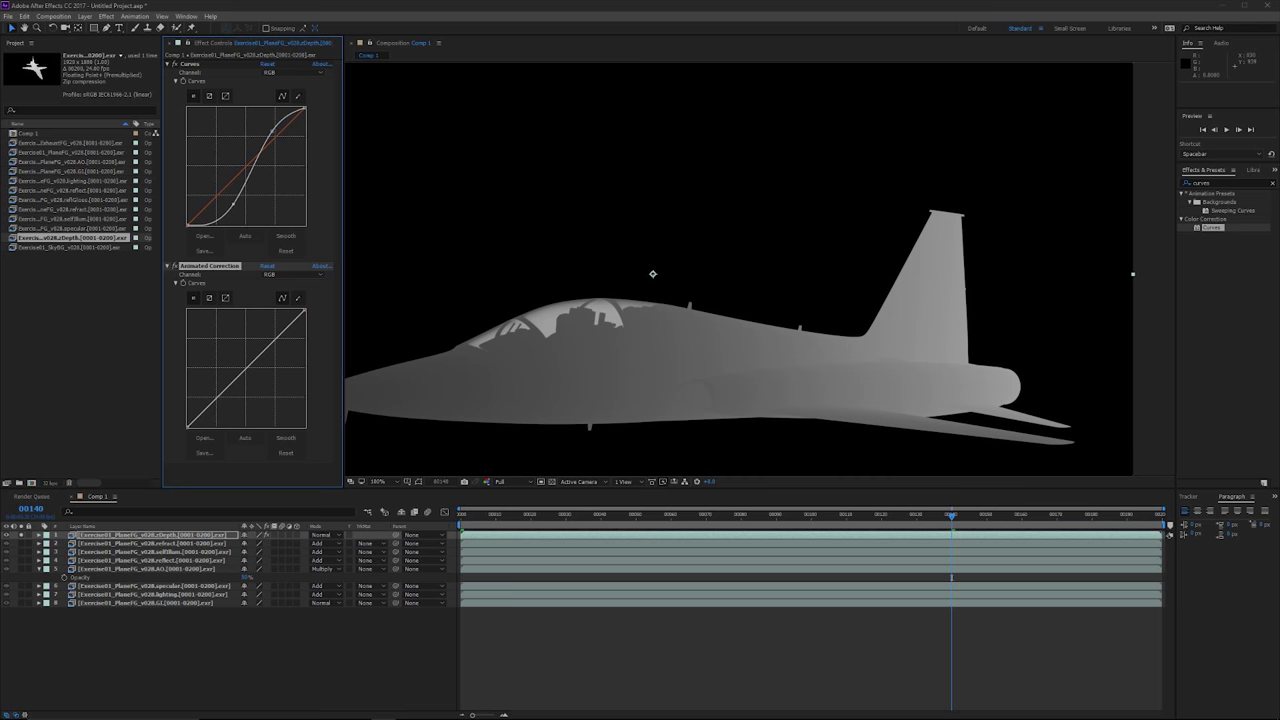
- Start keyframing the Animated Correction curve at frame 140 and reveal the keyframed effect property under the zDepth layer
{"action": "left_click_drag", "start_coordinate": [809, 401], "coordinate": [849, 359]}
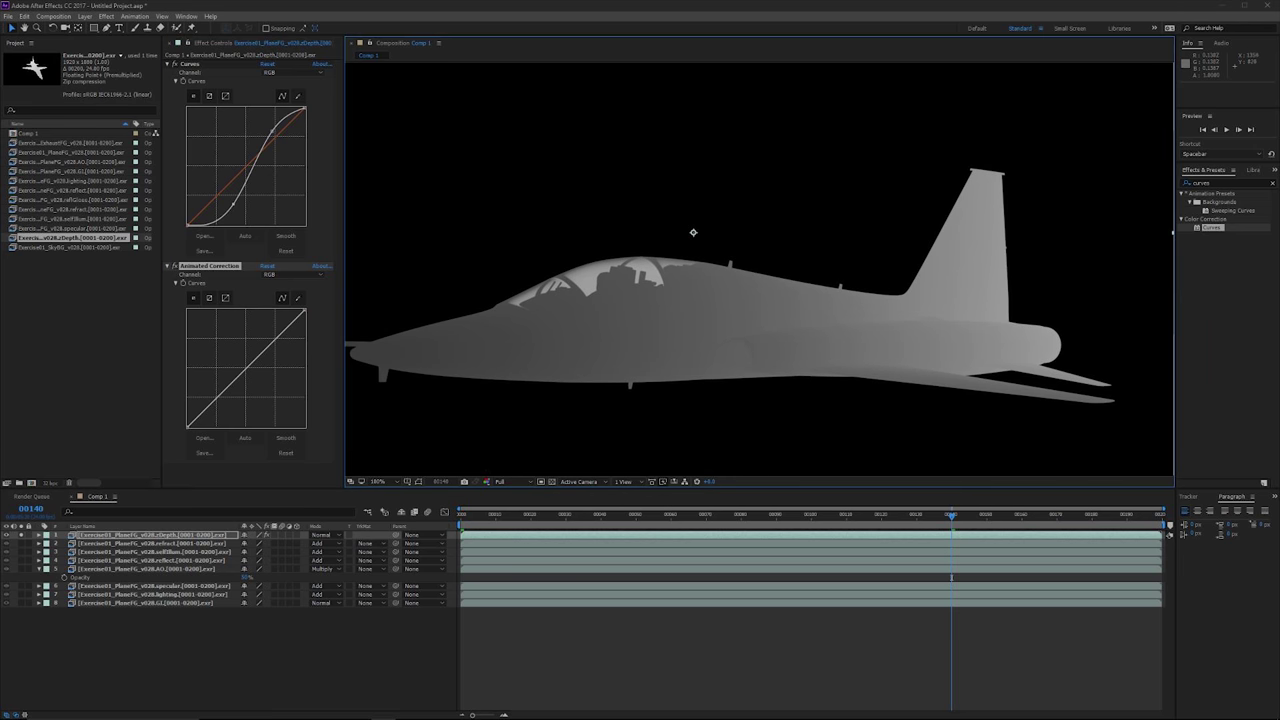
{"action": "left_click_drag", "start_coordinate": [693, 232], "coordinate": [718, 225]}
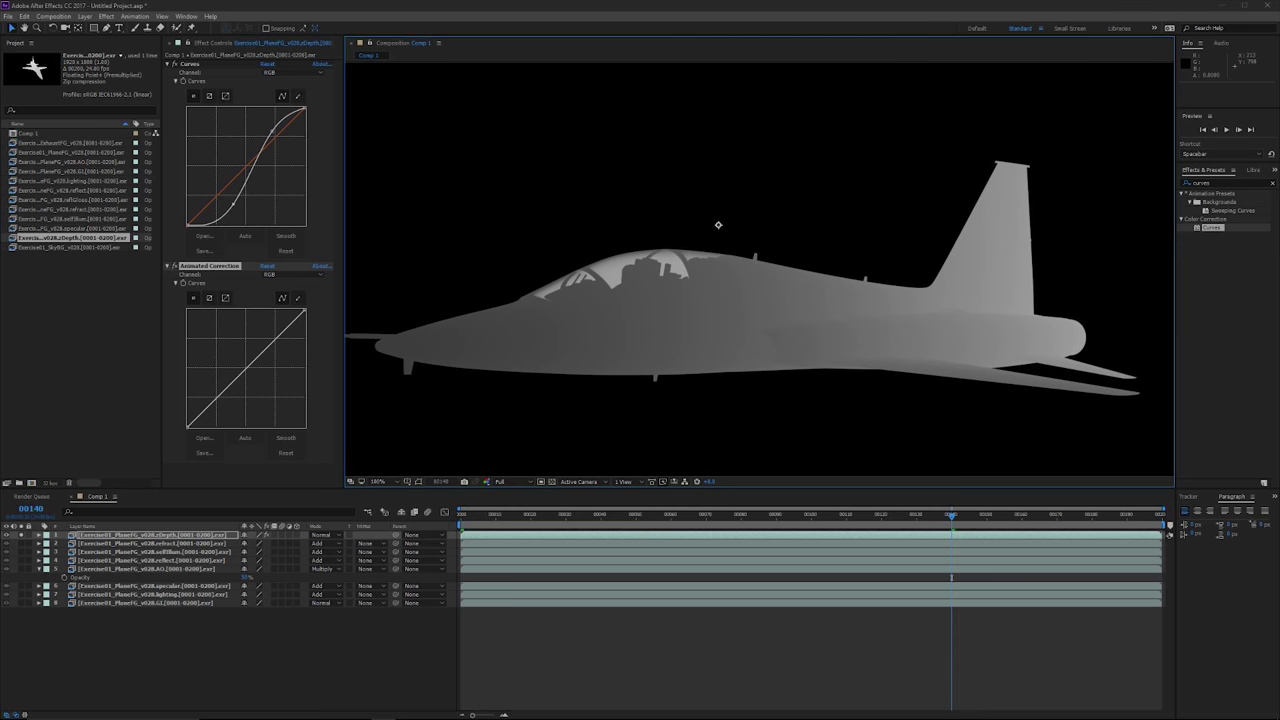
{"action": "left_click", "coordinate": [183, 283]}
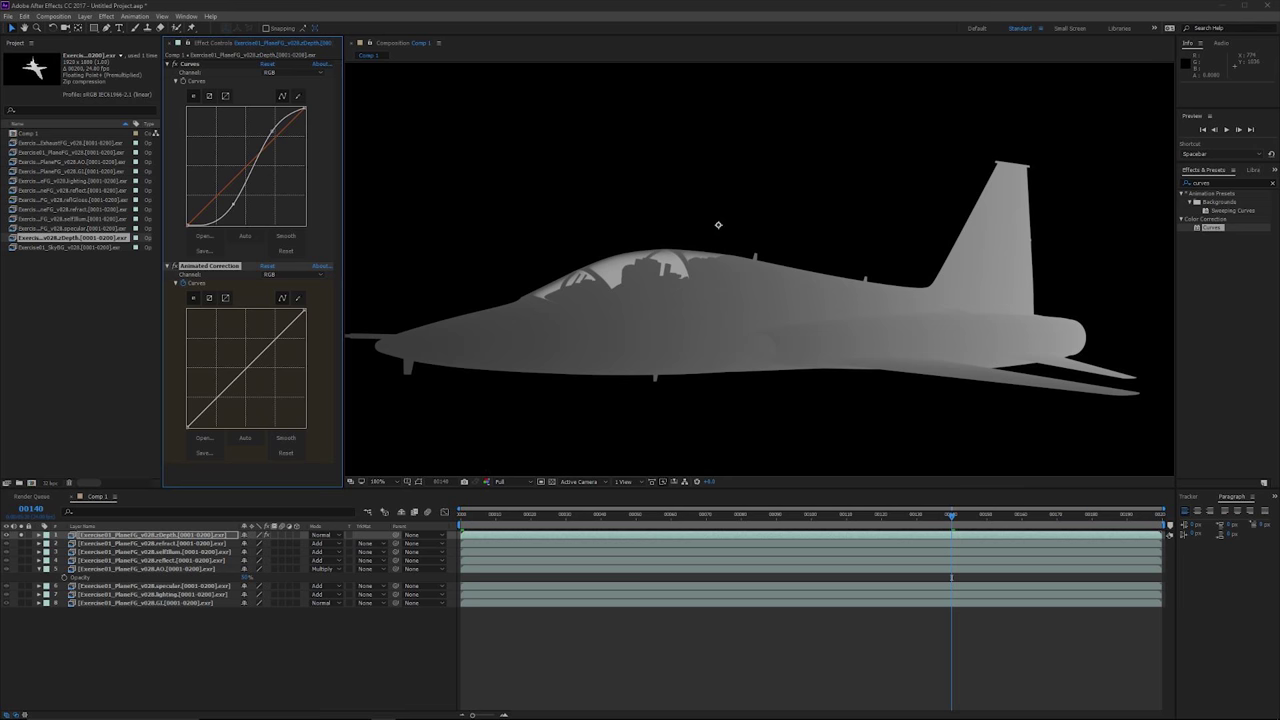
{"action": "left_click", "coordinate": [152, 535]}
{"action": "key", "text": "e"}
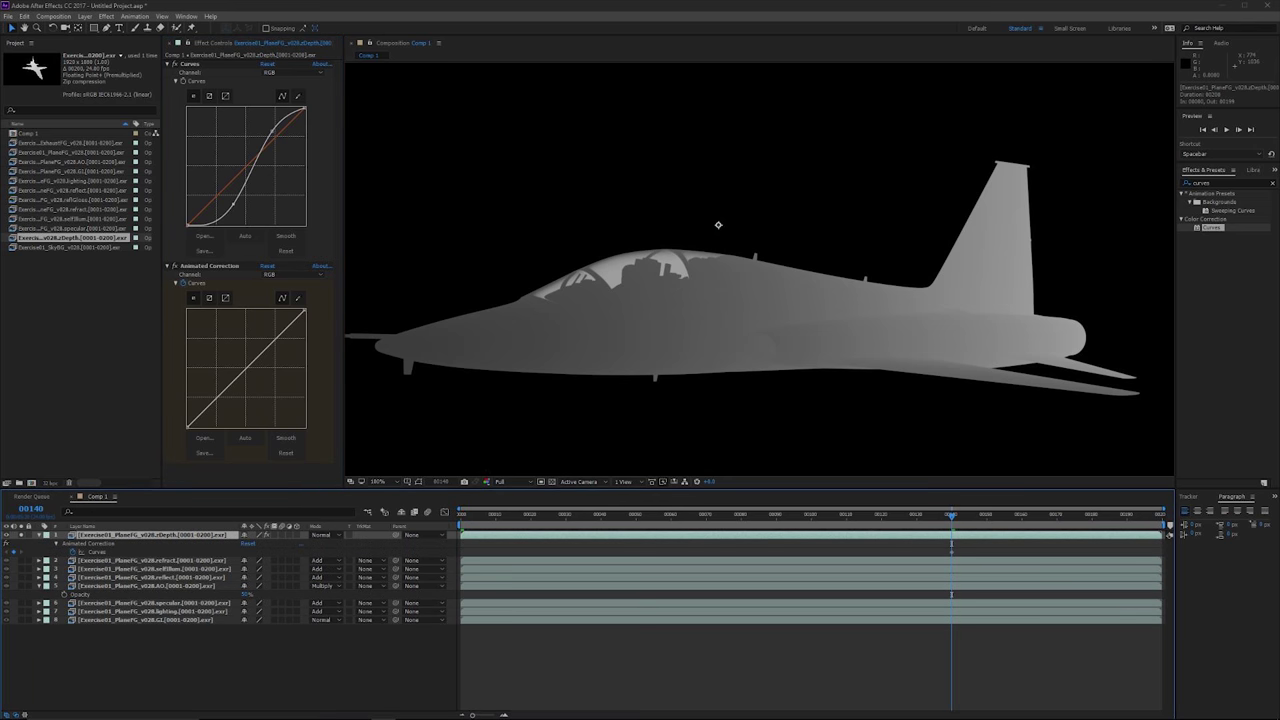
- At frame 0, bend the Animated Correction curve well below the diagonal using one shadow point and one highlight point
{"action": "left_click_drag", "start_coordinate": [952, 516], "coordinate": [696, 516]}
{"action": "key", "text": "Page_Up"}
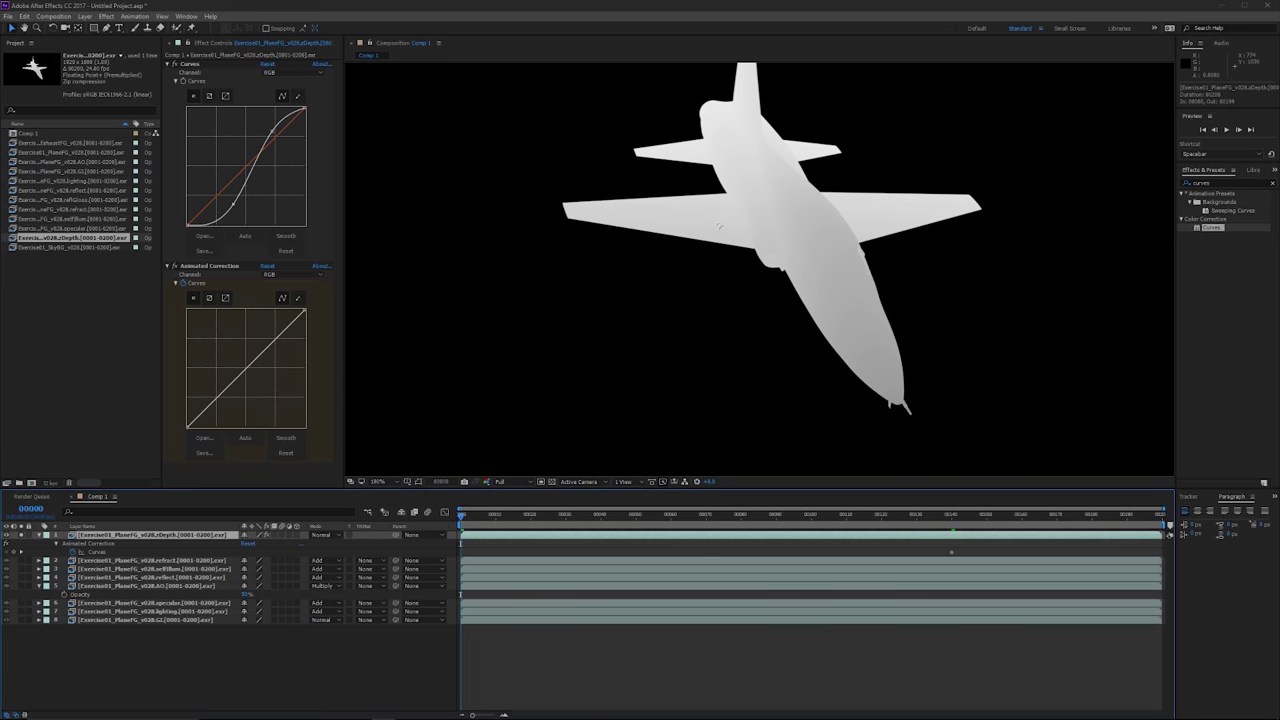
{"action": "left_click_drag", "start_coordinate": [241, 374], "coordinate": [234, 410]}
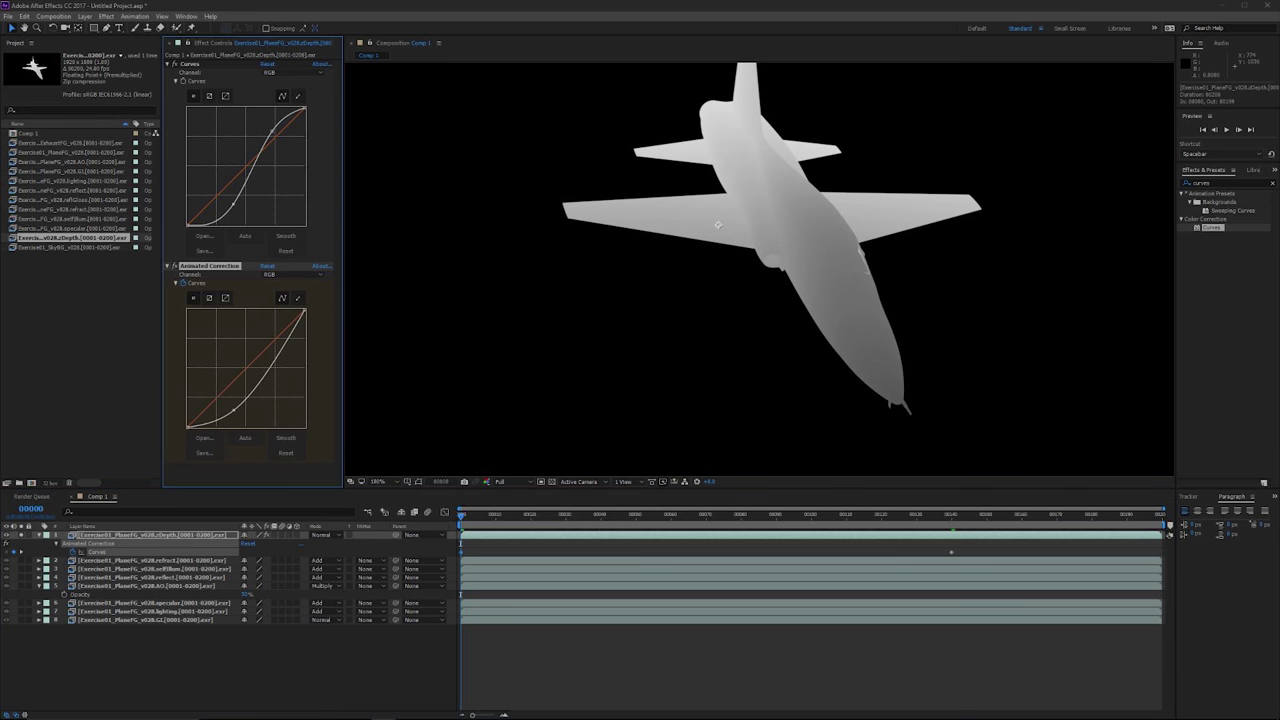
{"action": "left_click_drag", "start_coordinate": [949, 515], "coordinate": [460, 515]}
{"action": "left_click_drag", "start_coordinate": [717, 225], "coordinate": [701, 282]}
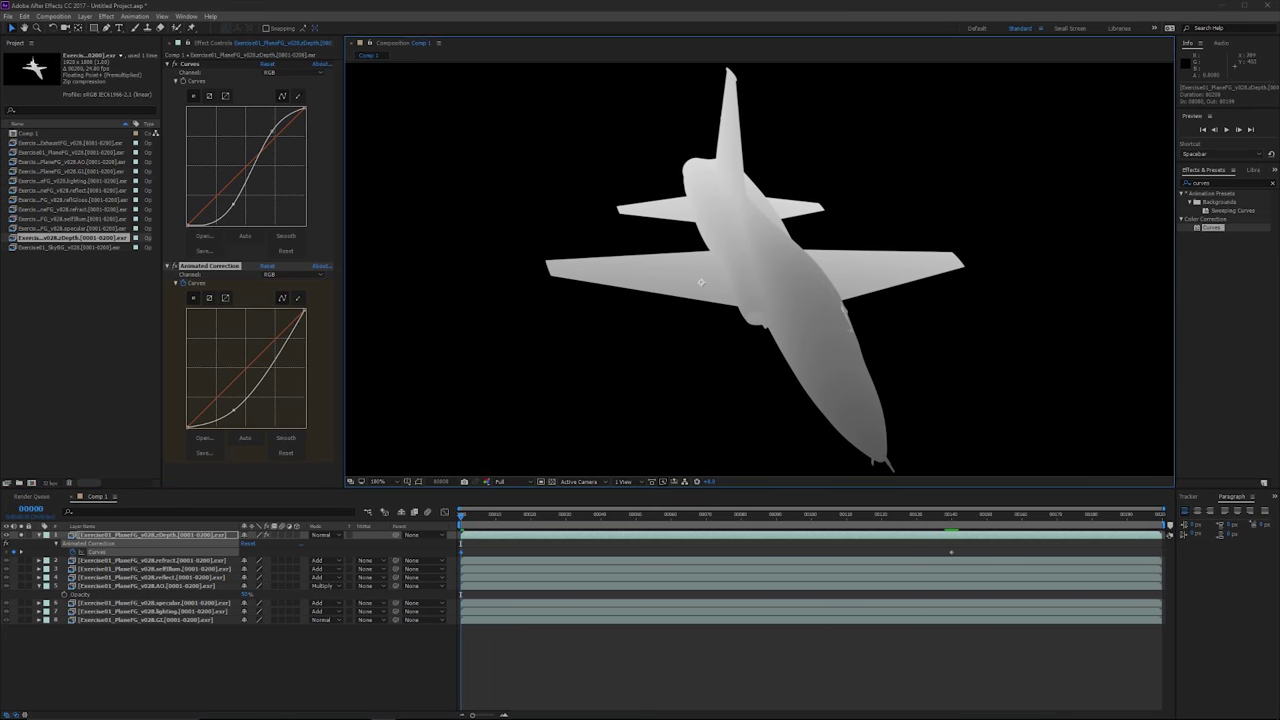
{"action": "left_click_drag", "start_coordinate": [277, 356], "coordinate": [290, 349]}
{"action": "left_click_drag", "start_coordinate": [234, 410], "coordinate": [238, 415]}
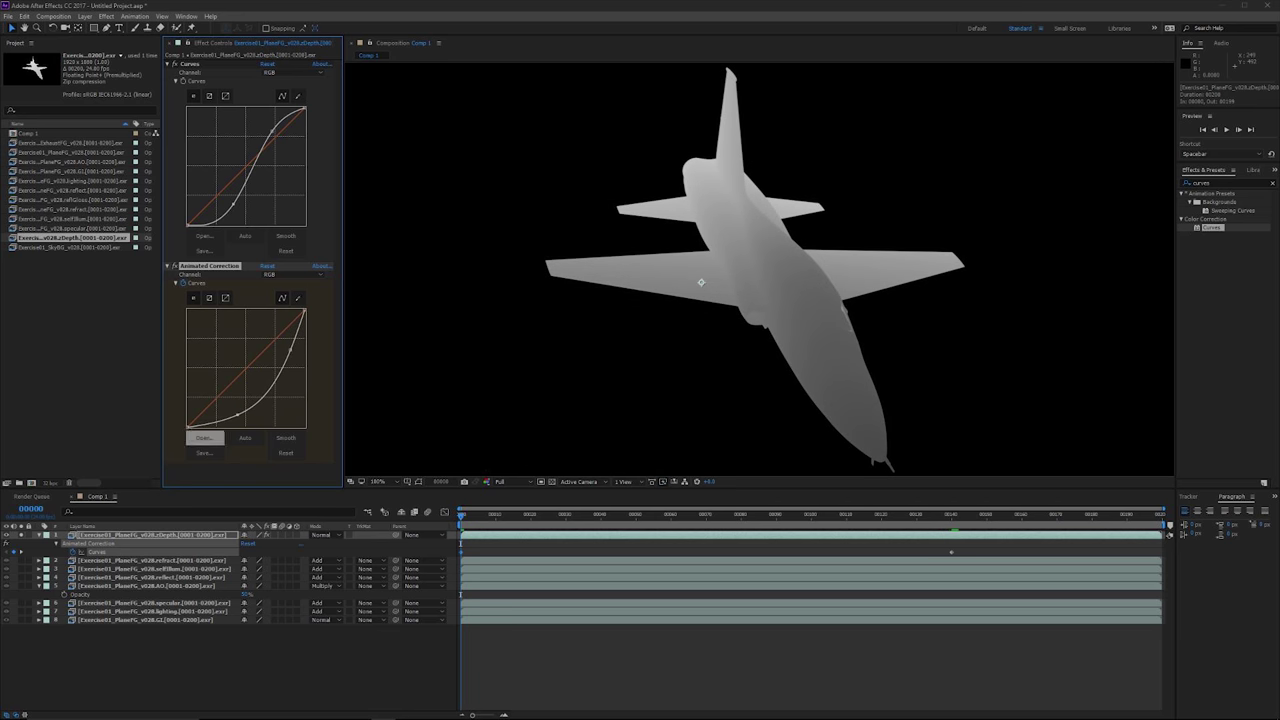
- Review how the Animated Correction curve changes between its keyframes at frames 0 and 140
{"action": "key", "text": "space"}
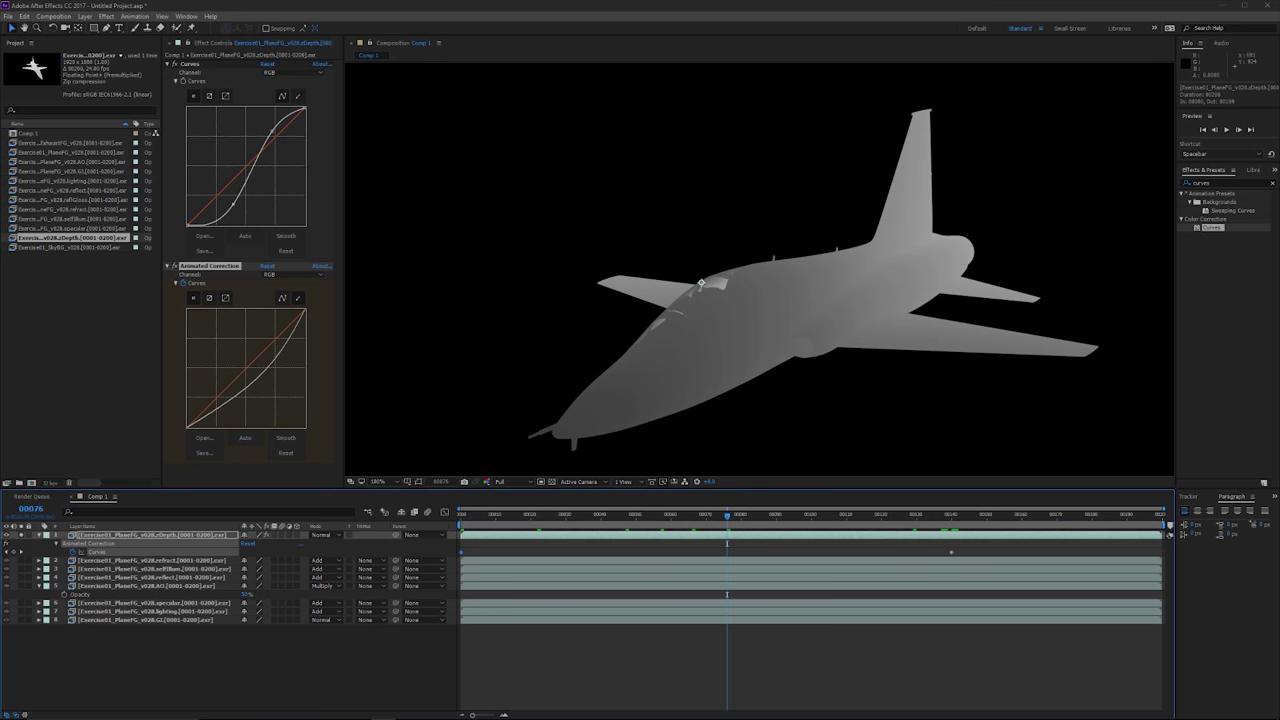
{"action": "left_click_drag", "start_coordinate": [727, 515], "coordinate": [460, 515]}
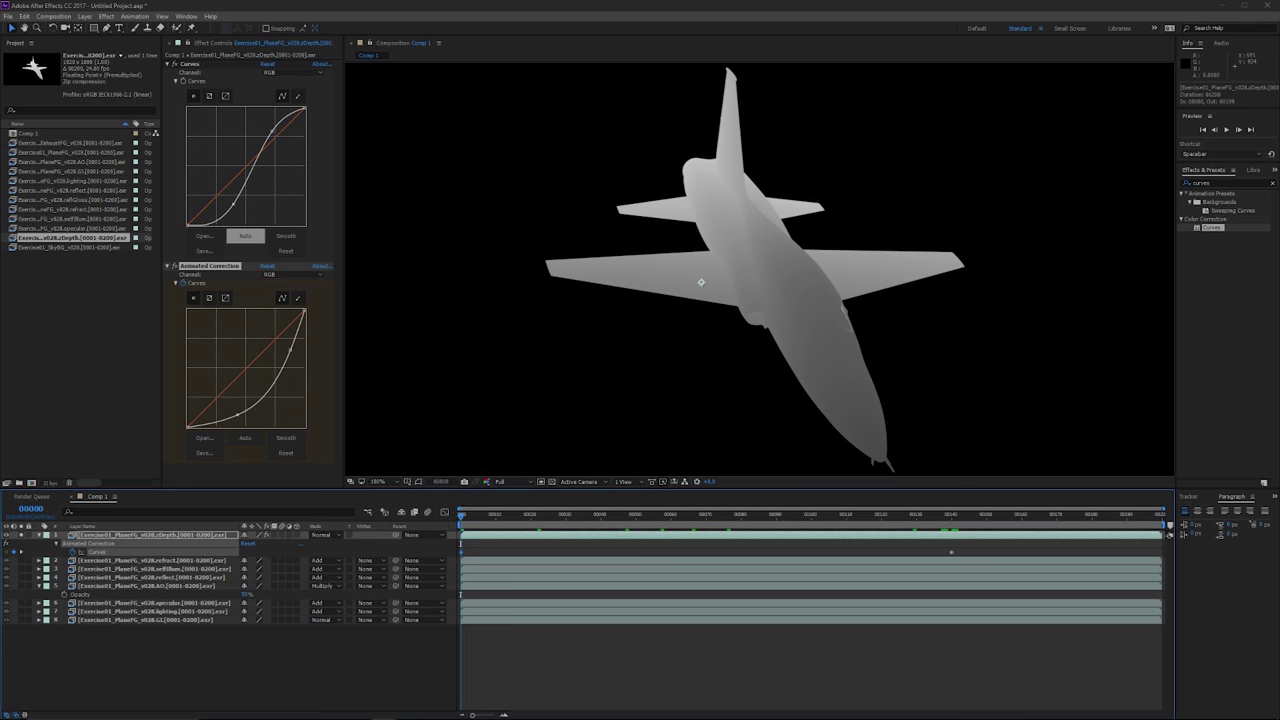
{"action": "key", "text": "k"}
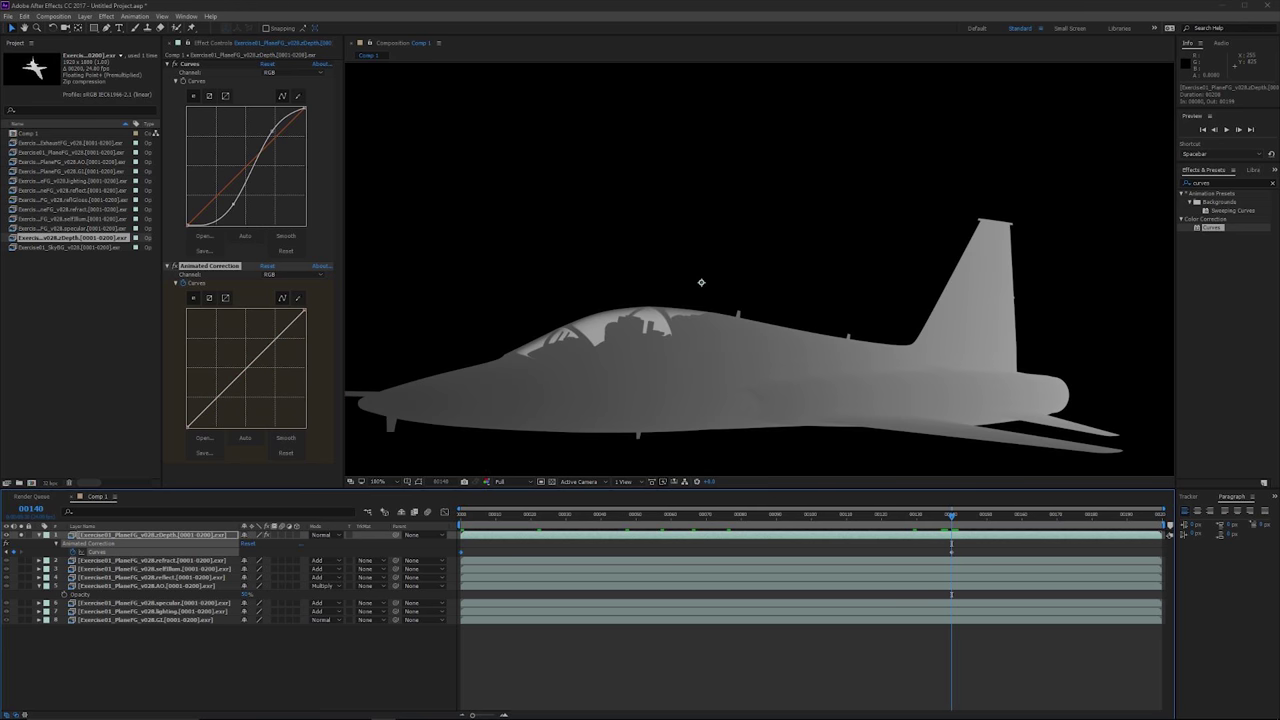
{"action": "key", "text": "j"}
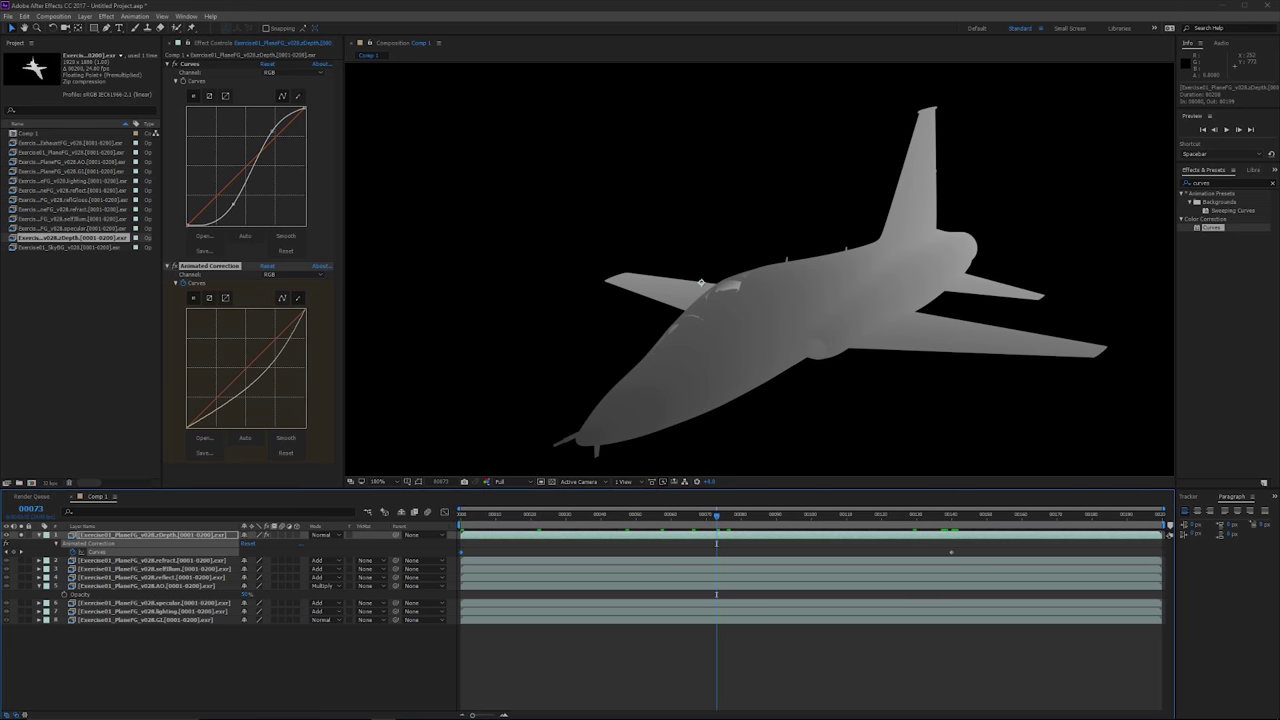
- Try to redraw the Animated Correction curve freehand at frame 73 and undo the change
{"action": "mouse_move", "coordinate": [248, 388]}
{"action": "left_mouse_down"}
{"action": "mouse_move", "coordinate": [269, 343]}
{"action": "mouse_move", "coordinate": [301, 340]}
{"action": "left_mouse_up"}
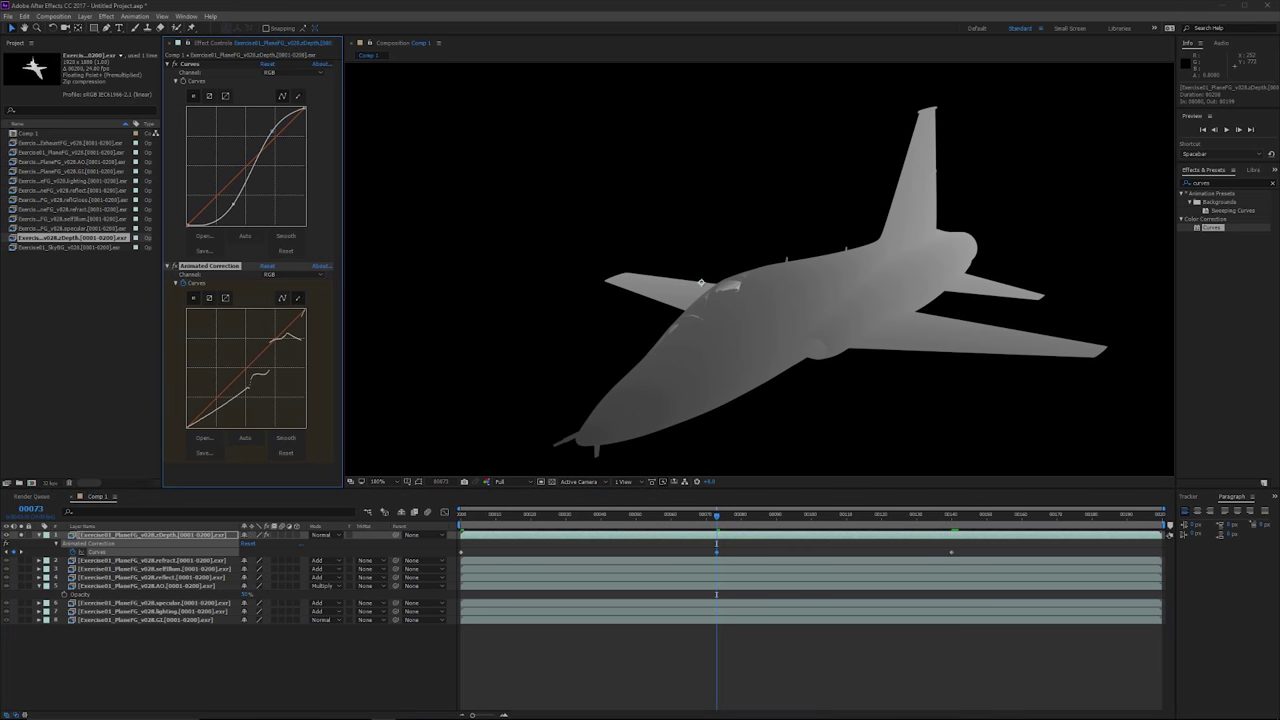
{"action": "key", "text": "ctrl+z"}
{"action": "key", "text": "space"}
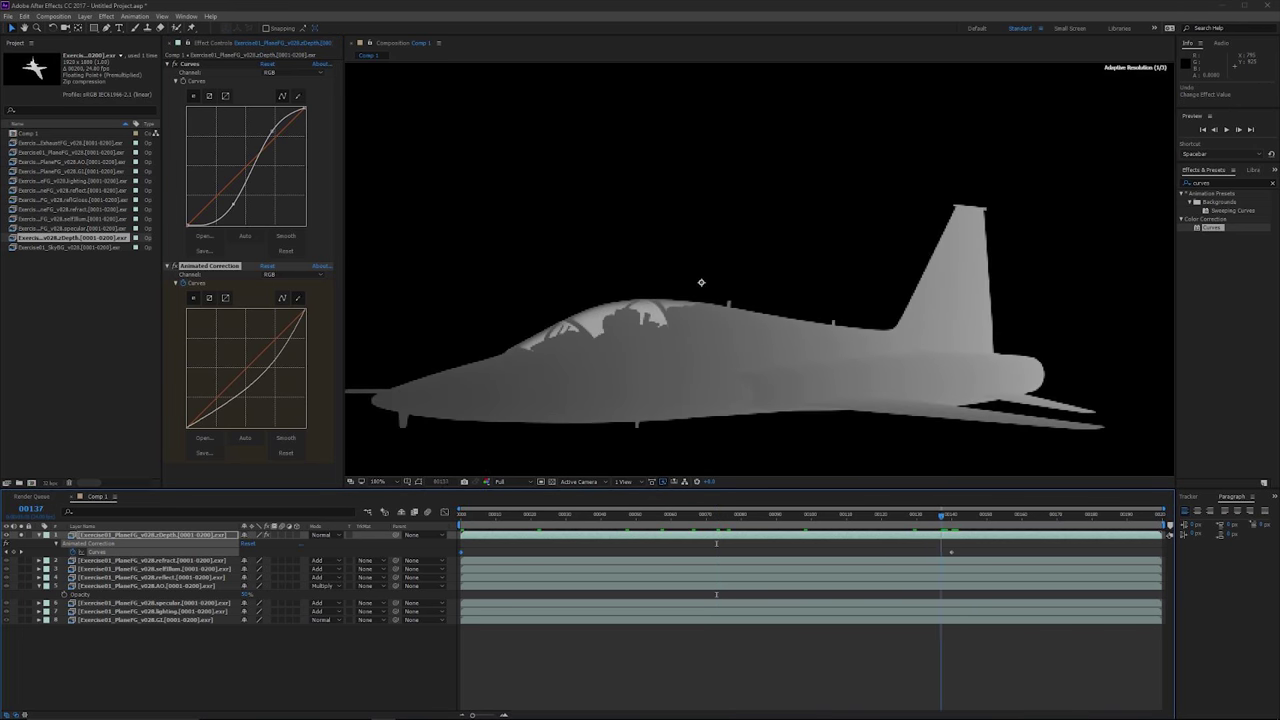
- Collapse the Animated Correction effect, then unsolo and hide the zDepth layer to show the plane composite
{"action": "left_click", "coordinate": [167, 266]}
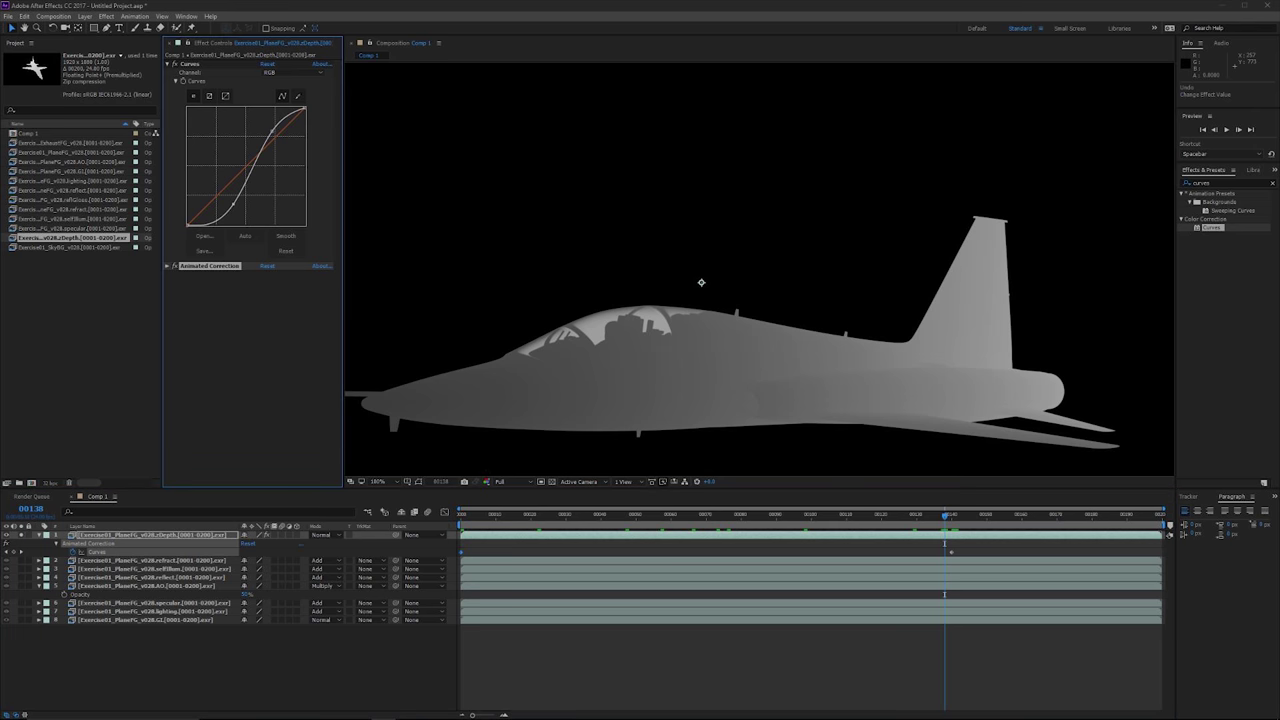
{"action": "left_click", "coordinate": [152, 535]}
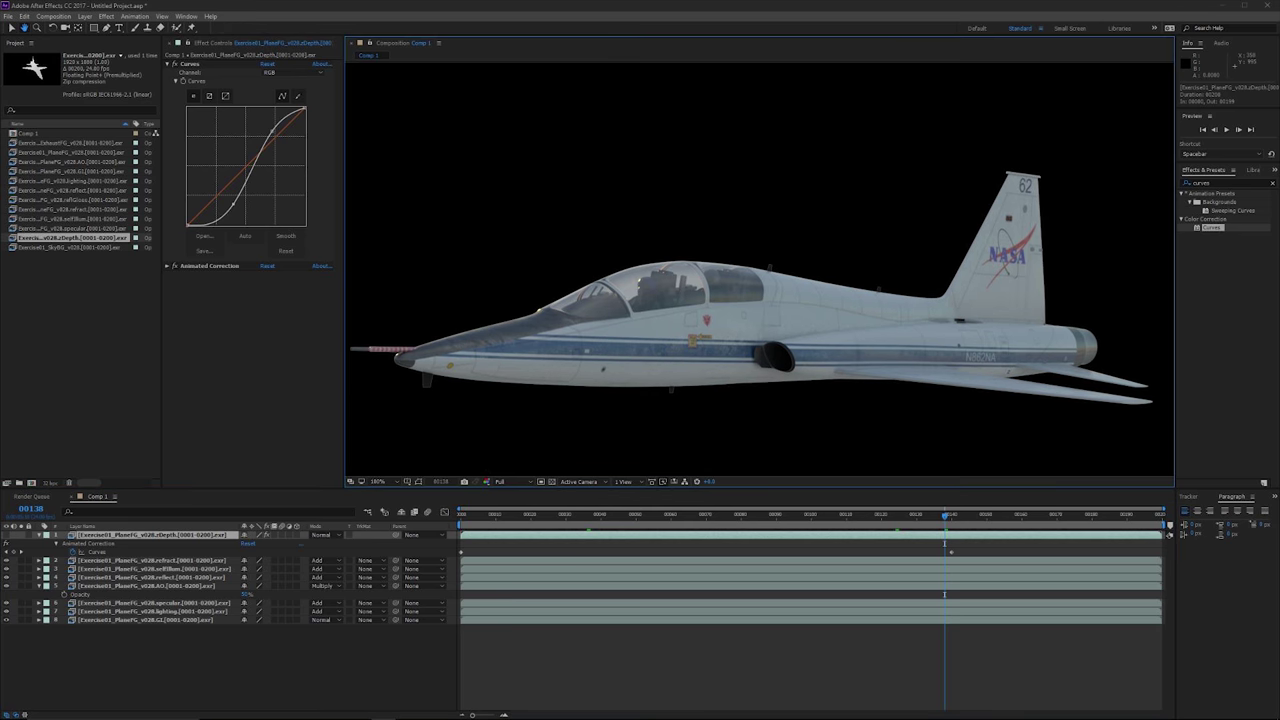
{"action": "key", "text": "v"}
- Save the project as "Demo" in the Spring 2017 folder
{"action": "key", "text": "ctrl+s"}
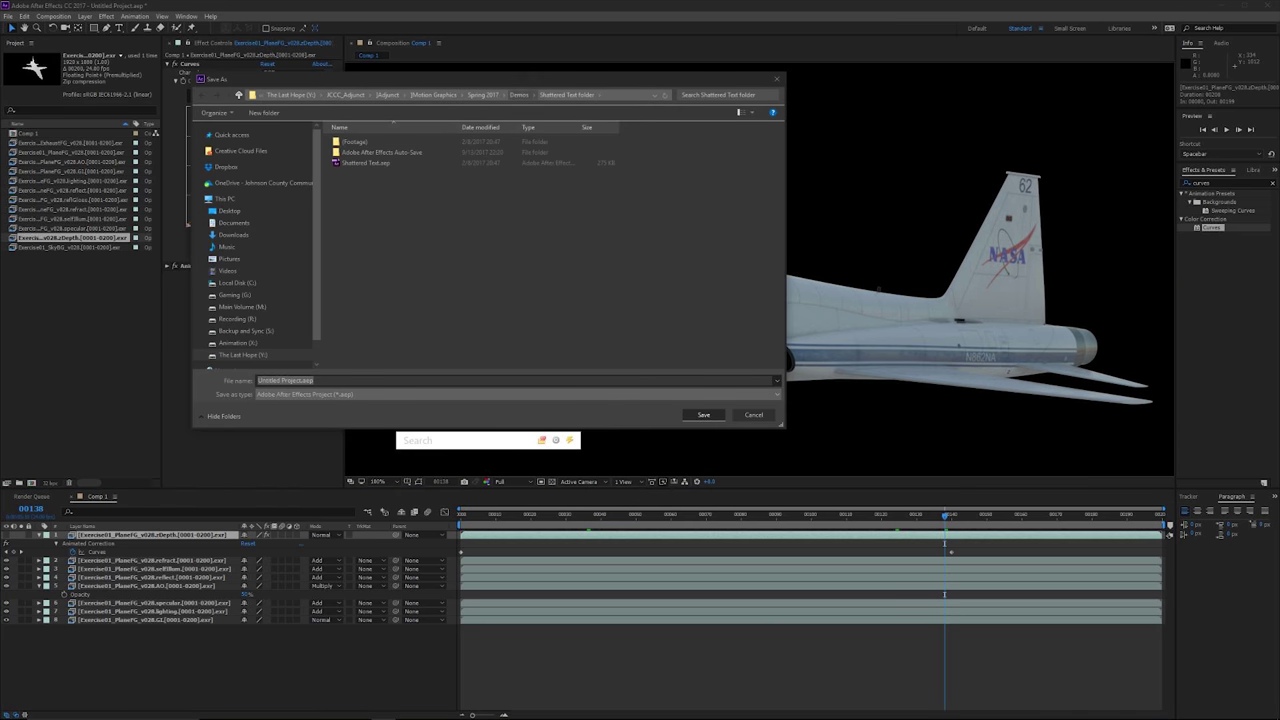
{"action": "left_click", "coordinate": [483, 95]}
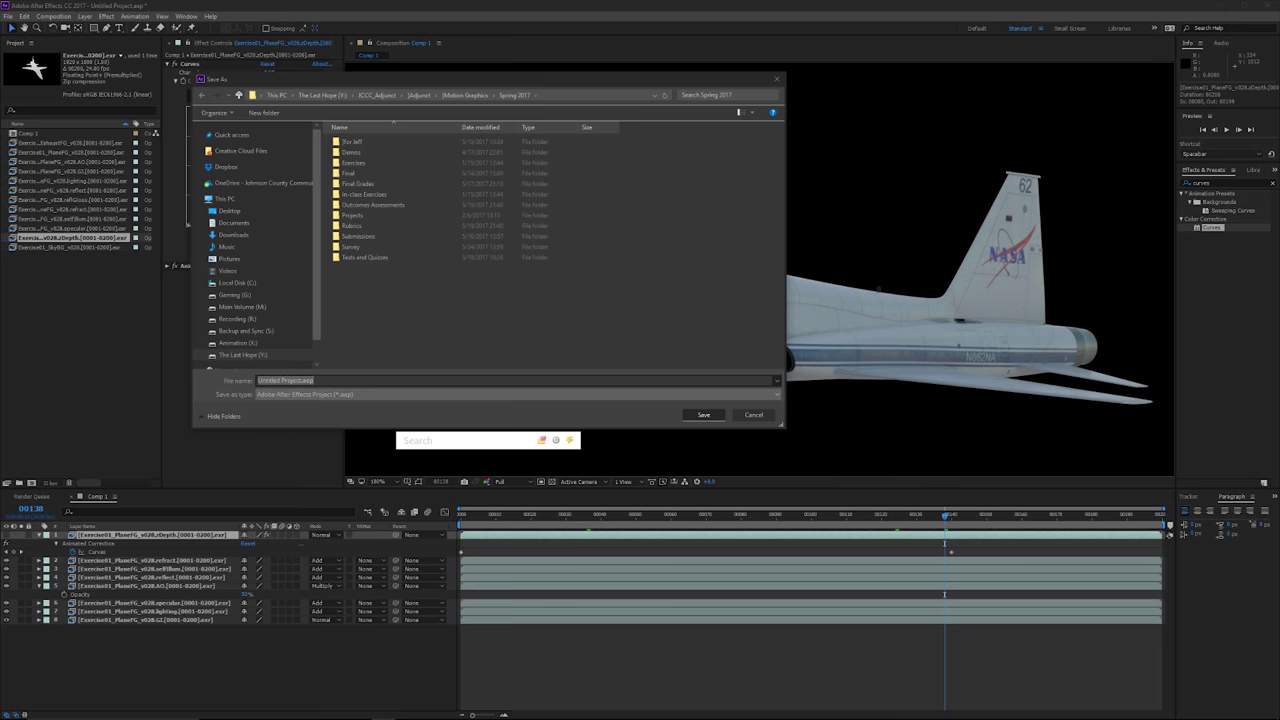
{"action": "type", "text": "Demo"}
{"action": "key", "text": "Return"}
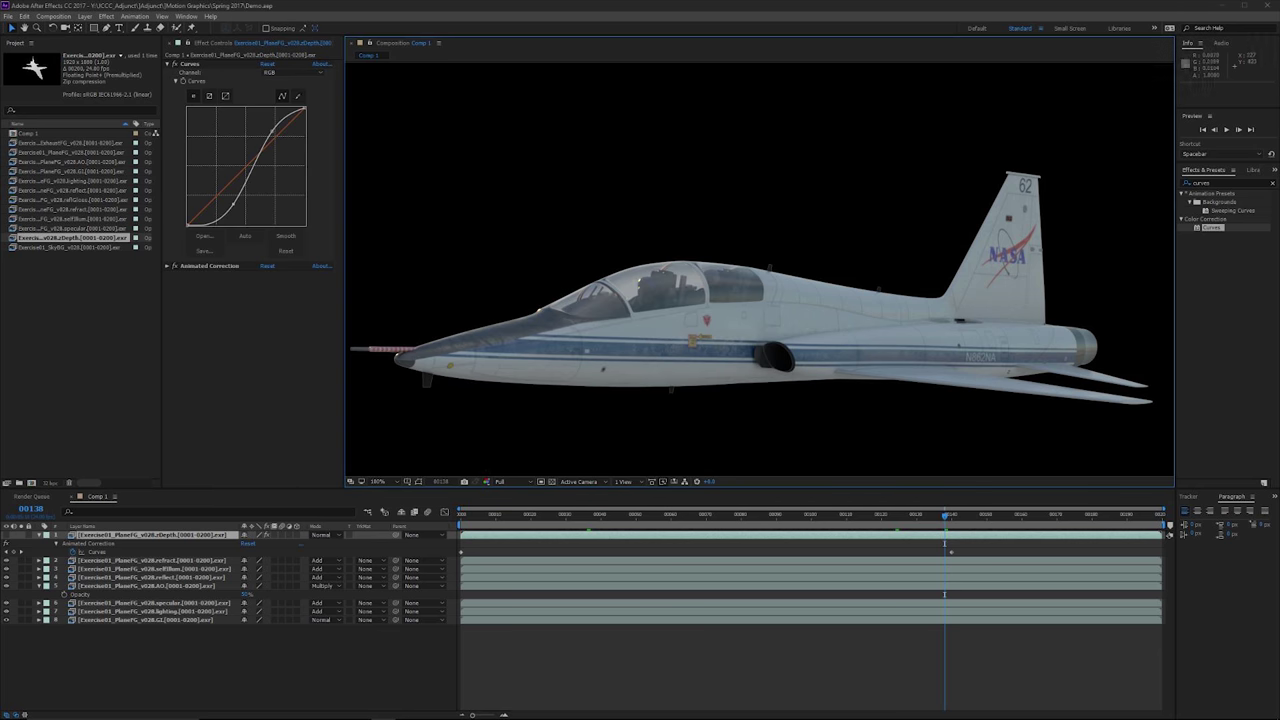
- Add the SkyBG EXR sequence to the composition as the lowest layer, behind all plane passes
{"action": "left_click_drag", "start_coordinate": [735, 345], "coordinate": [736, 270]}
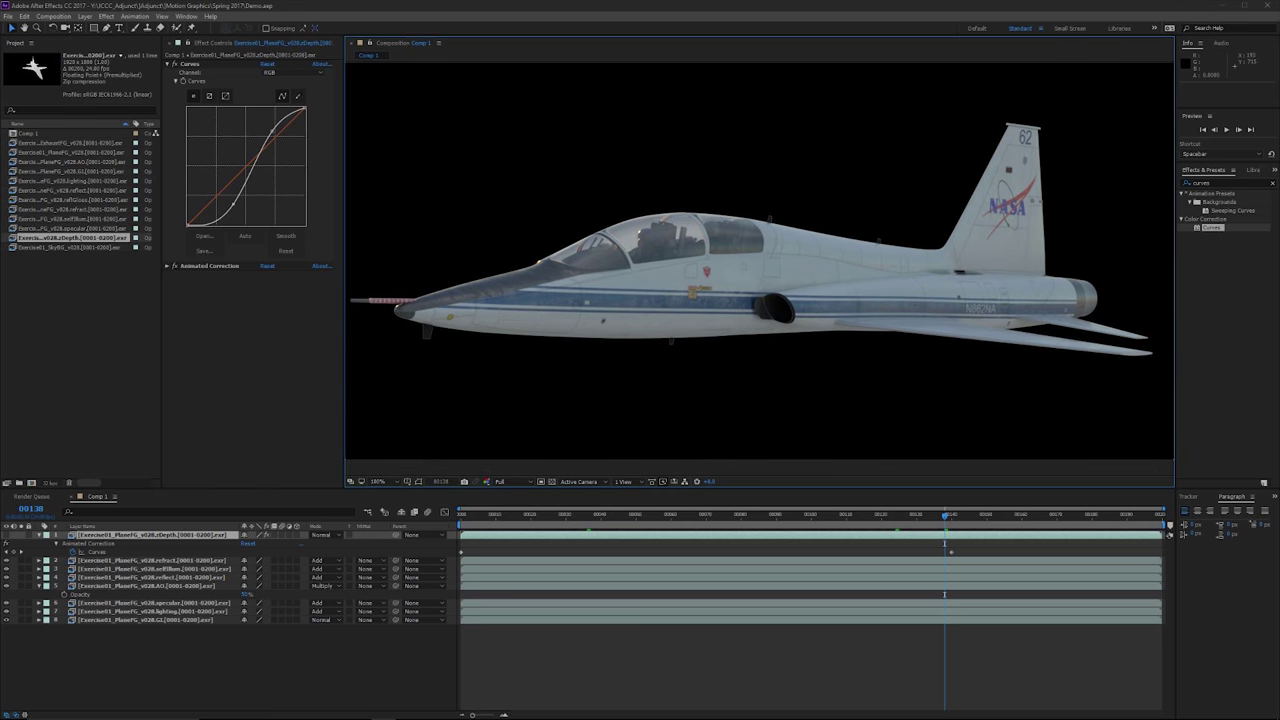
{"action": "left_click_drag", "start_coordinate": [70, 247], "coordinate": [159, 645]}
{"action": "mouse_move", "coordinate": [997, 158]}
{"action": "left_mouse_down"}
{"action": "mouse_move", "coordinate": [824, 167]}
{"action": "mouse_move", "coordinate": [1007, 162]}
{"action": "left_mouse_up"}
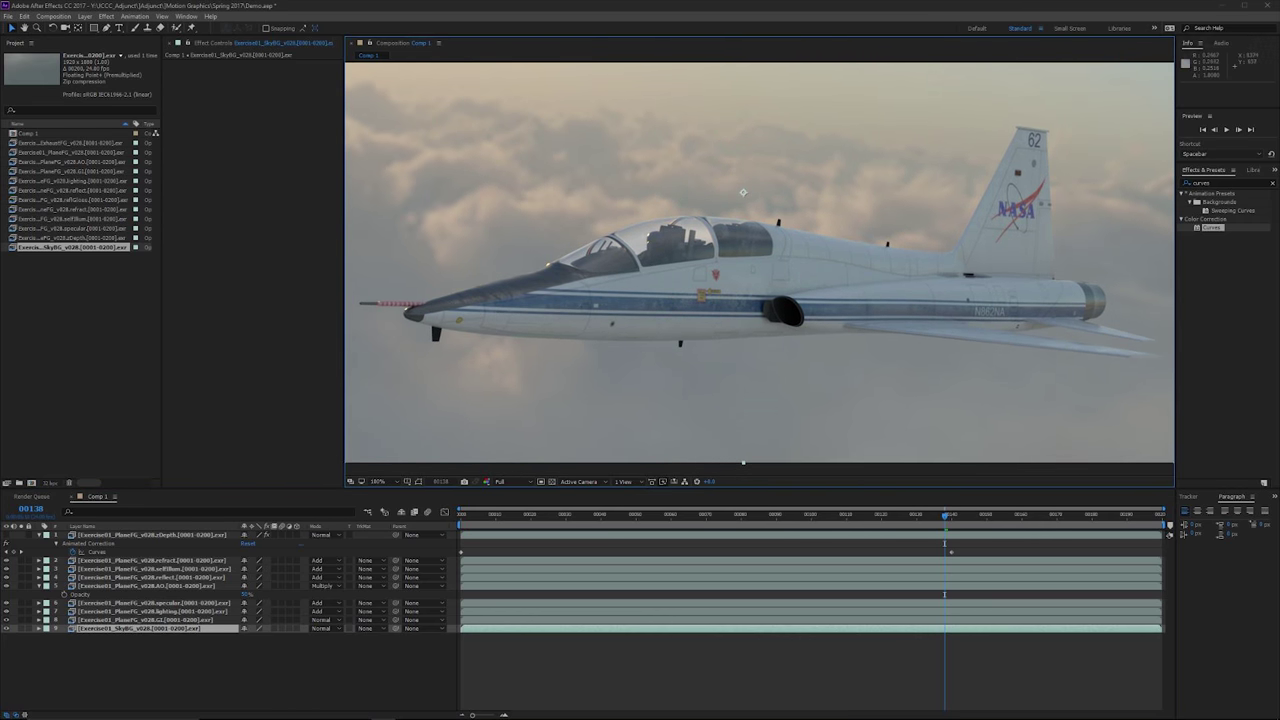
{"action": "left_click_drag", "start_coordinate": [350, 106], "coordinate": [289, 142]}
{"action": "scroll", "coordinate": [857, 308], "scroll_direction": "down", "scroll_amount": 1}
{"action": "scroll", "coordinate": [857, 308], "scroll_direction": "up", "scroll_amount": 1}
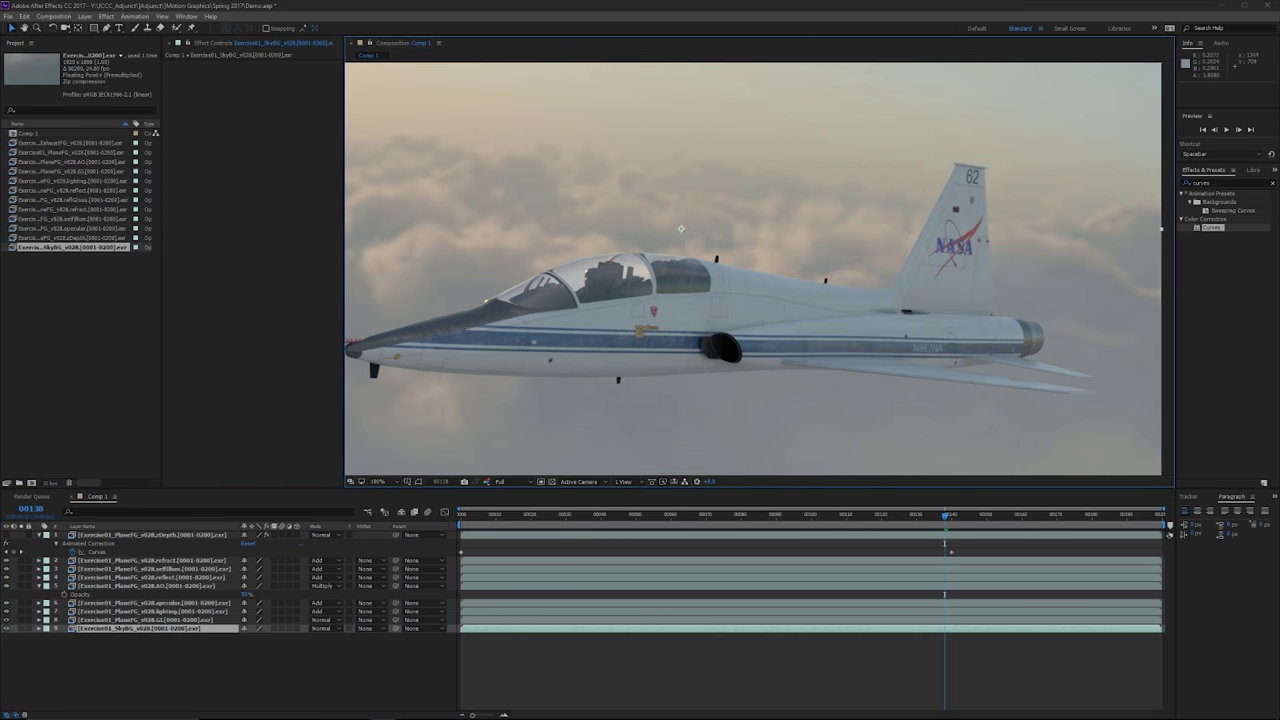
{"action": "left_click_drag", "start_coordinate": [857, 308], "coordinate": [924, 299]}
{"action": "left_click_drag", "start_coordinate": [749, 220], "coordinate": [691, 201]}
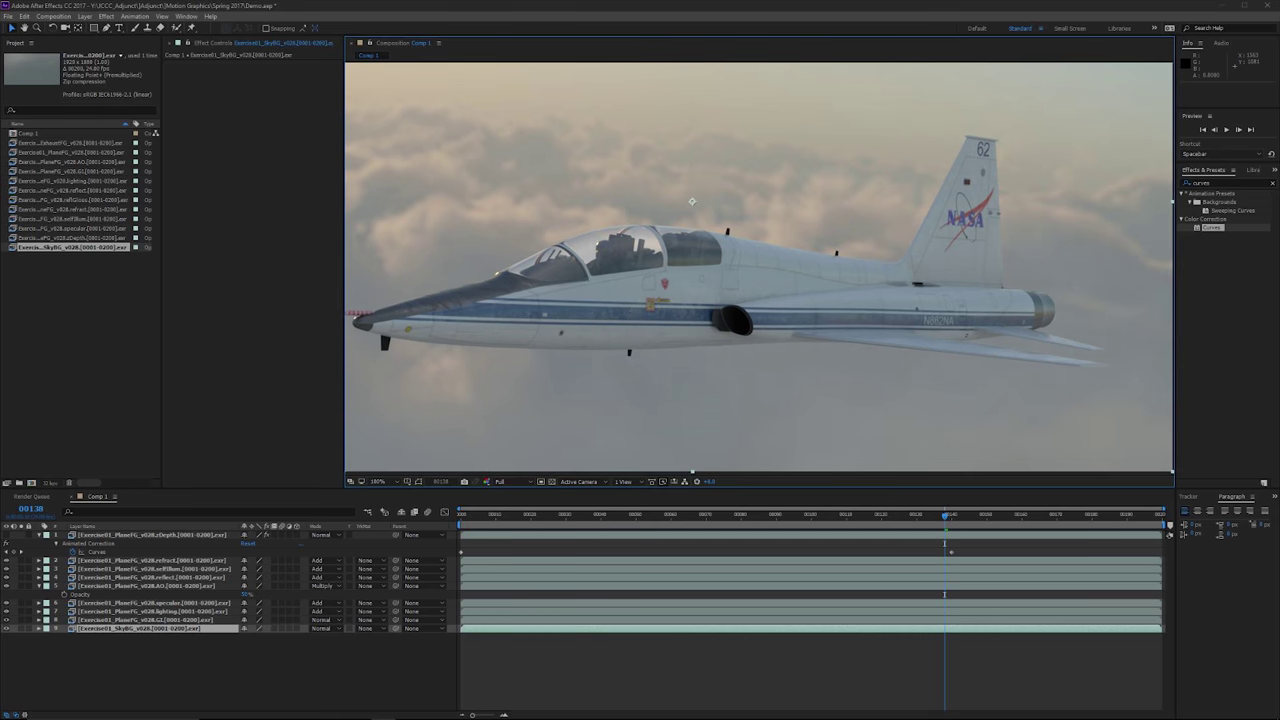
- Go to frame 140, select the zDepth layer and turn its visibility back on over the sky
{"action": "key", "text": "space"}
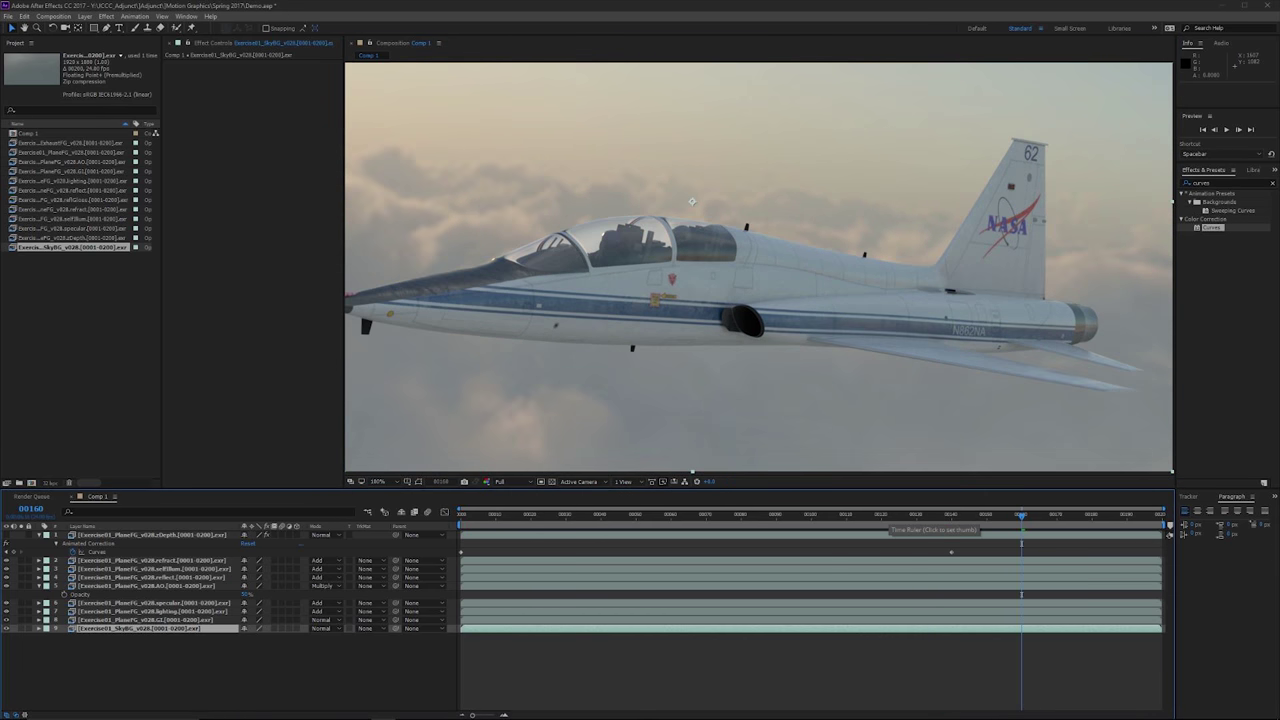
{"action": "left_click", "coordinate": [951, 515]}
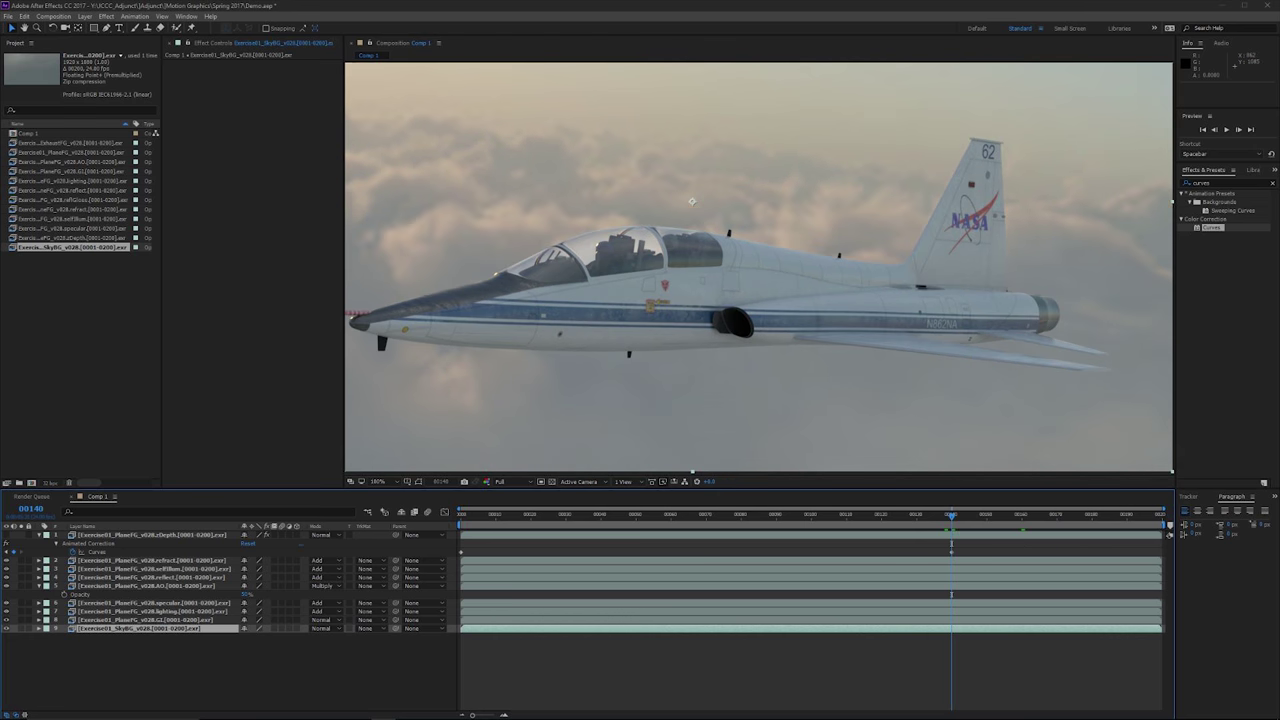
{"action": "left_click", "coordinate": [691, 201]}
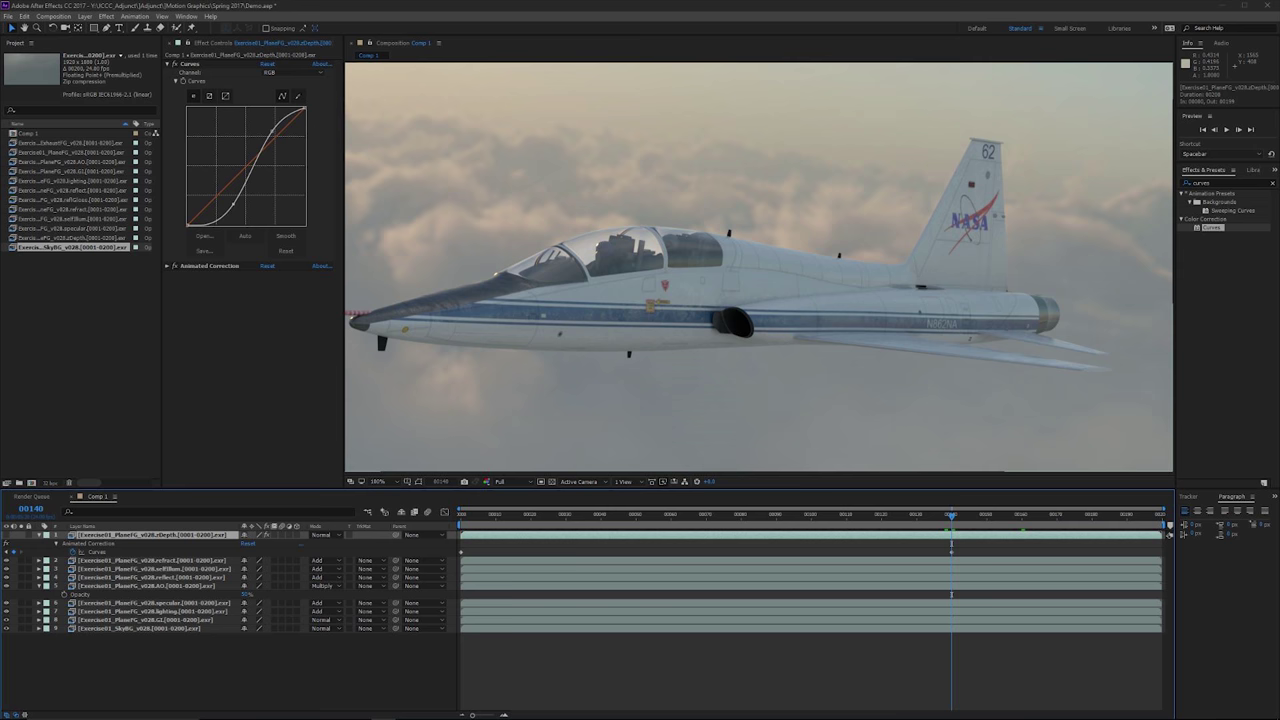
{"action": "left_click_drag", "start_coordinate": [584, 318], "coordinate": [619, 318]}
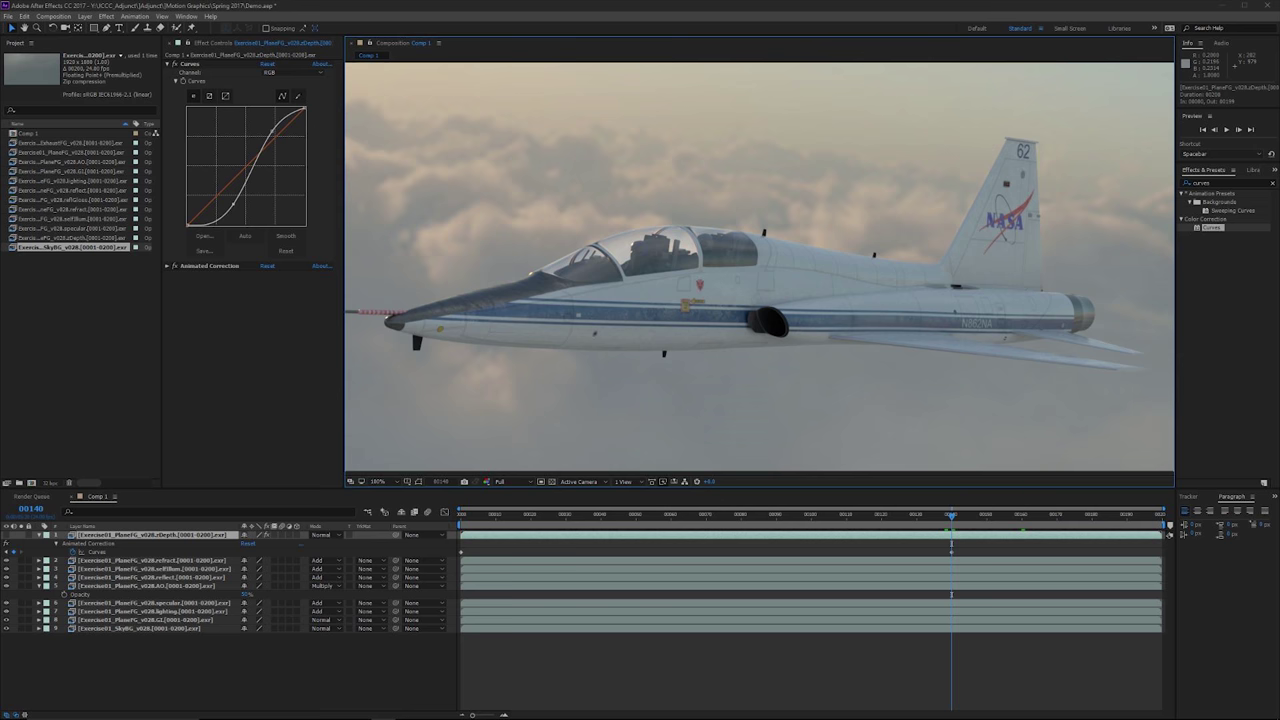
{"action": "left_click", "coordinate": [6, 535]}
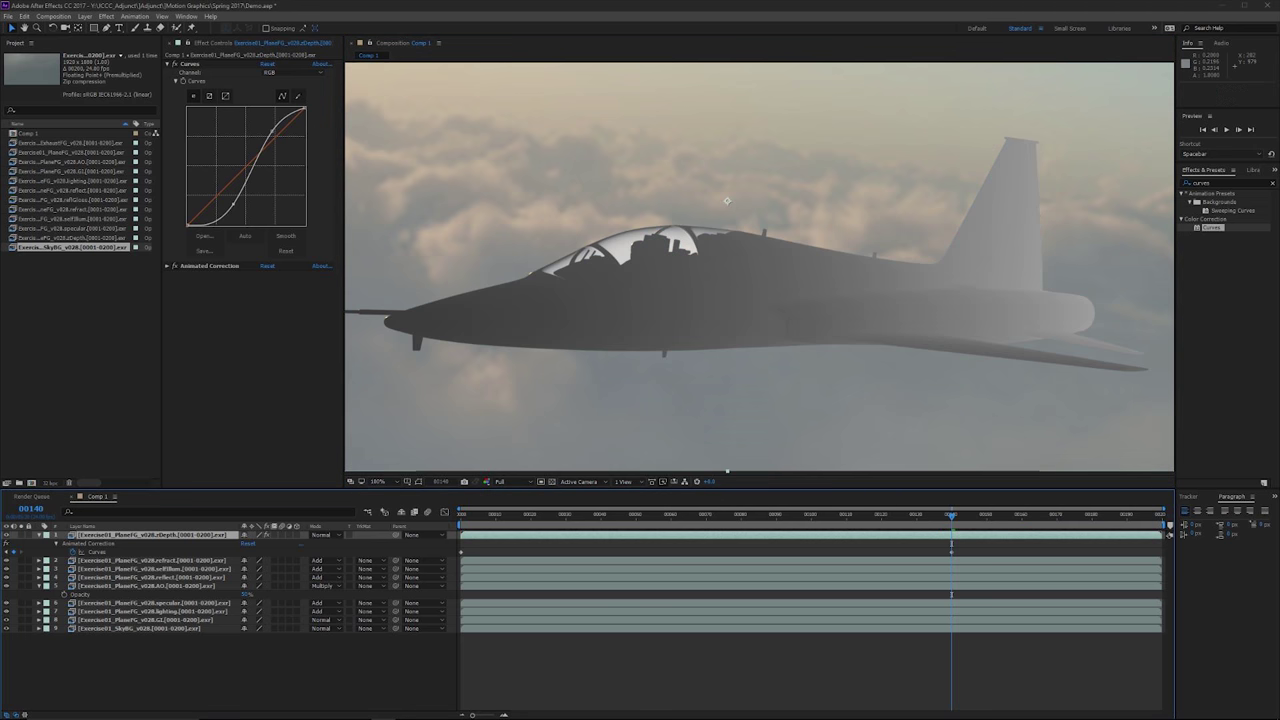
- Create a white solid named "zDepth BG" directly beneath the zDepth layer
{"action": "left_click", "coordinate": [150, 561]}
{"action": "left_click", "coordinate": [85, 16]}
{"action": "mouse_move", "coordinate": [97, 28]}
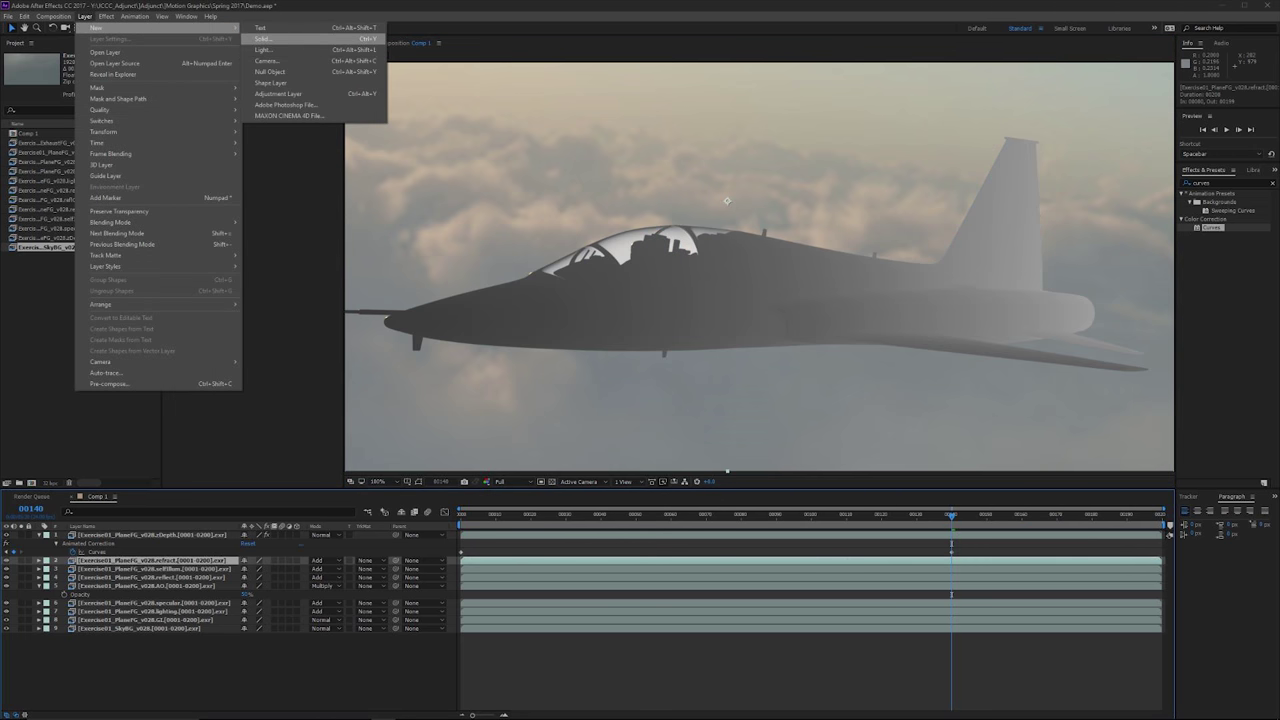
{"action": "left_click", "coordinate": [263, 39]}
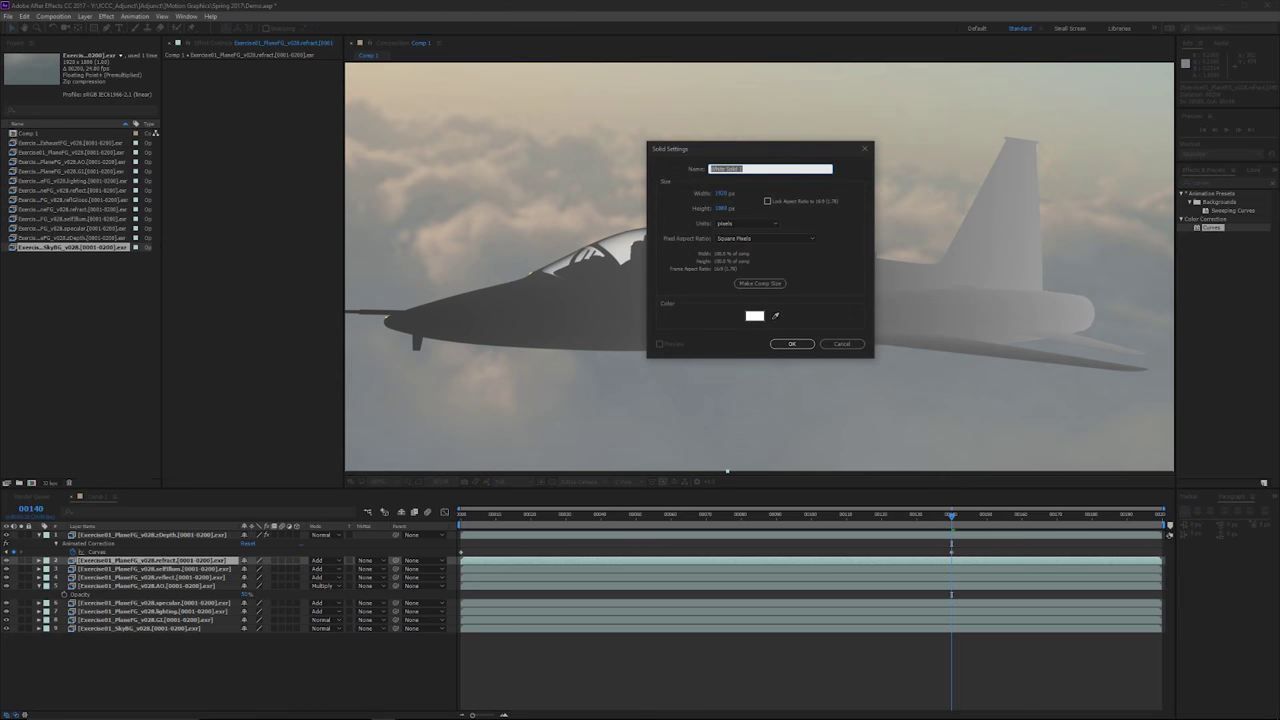
{"action": "type", "text": "ZDepth BG"}
{"action": "left_click", "coordinate": [755, 316]}
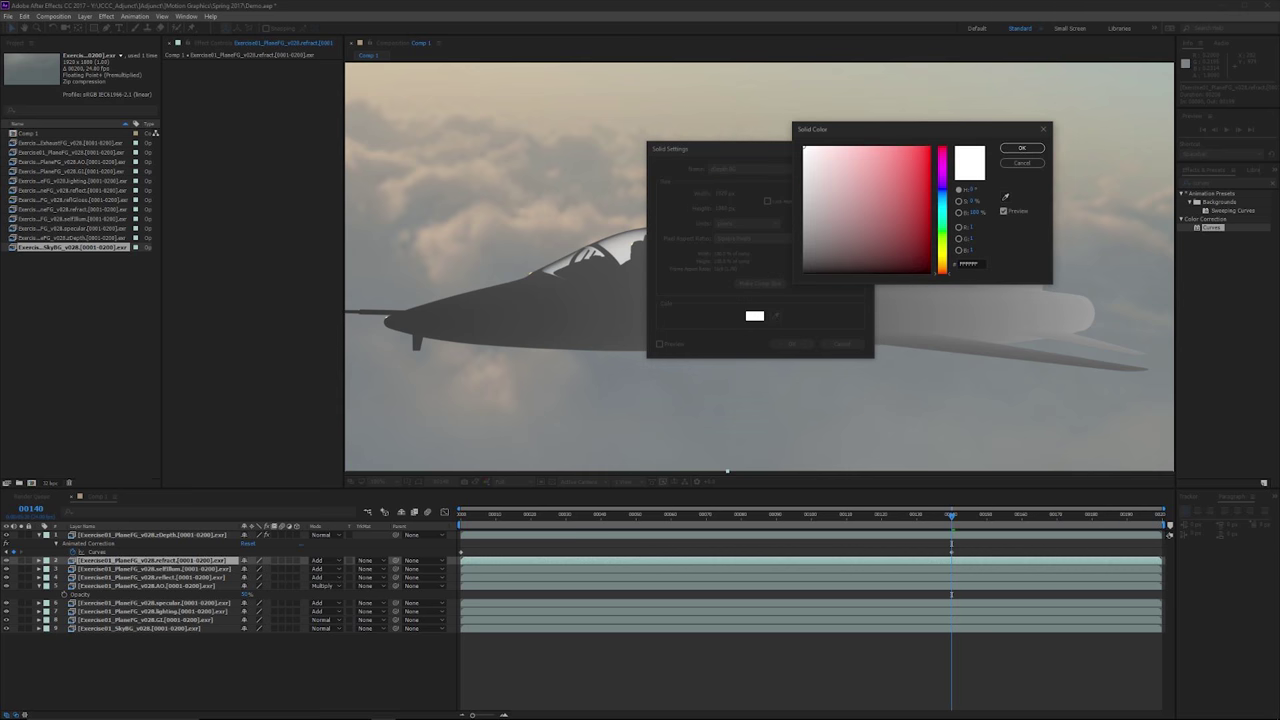
{"action": "left_click", "coordinate": [1022, 148]}
{"action": "left_click", "coordinate": [792, 343]}
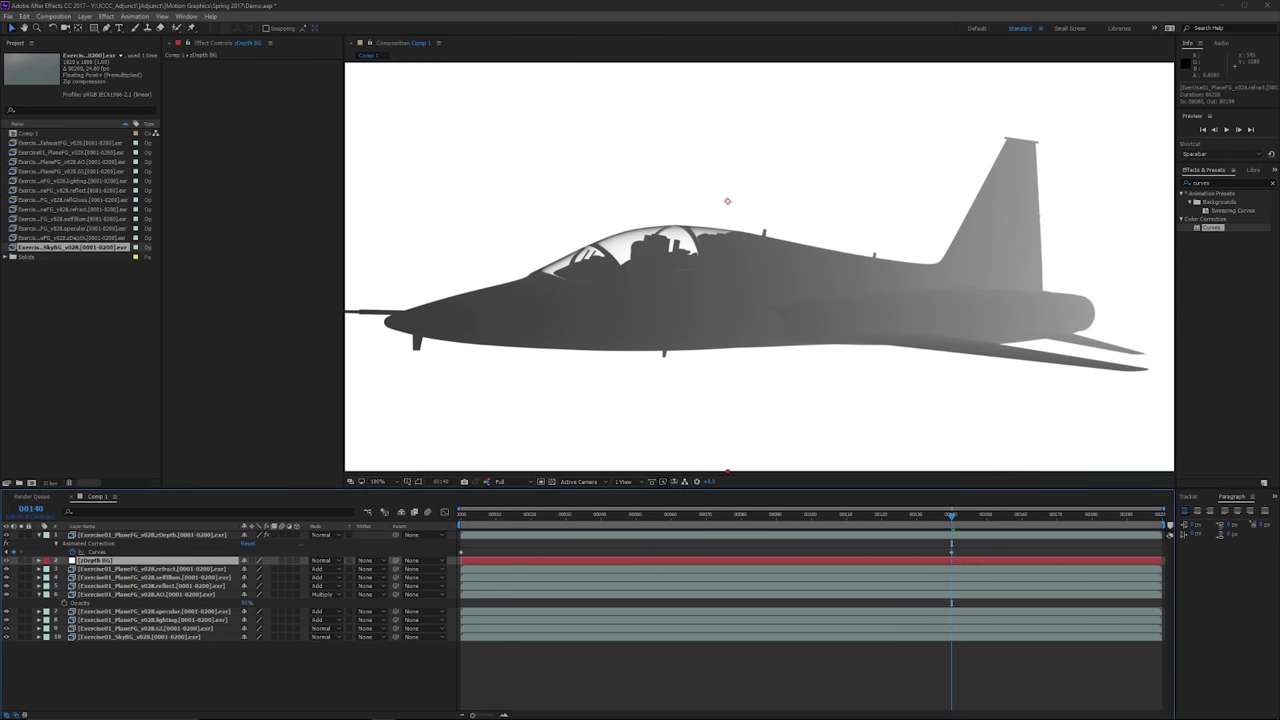
- Solo the zDepth layer and the zDepth BG solid
{"action": "left_click", "coordinate": [152, 535]}
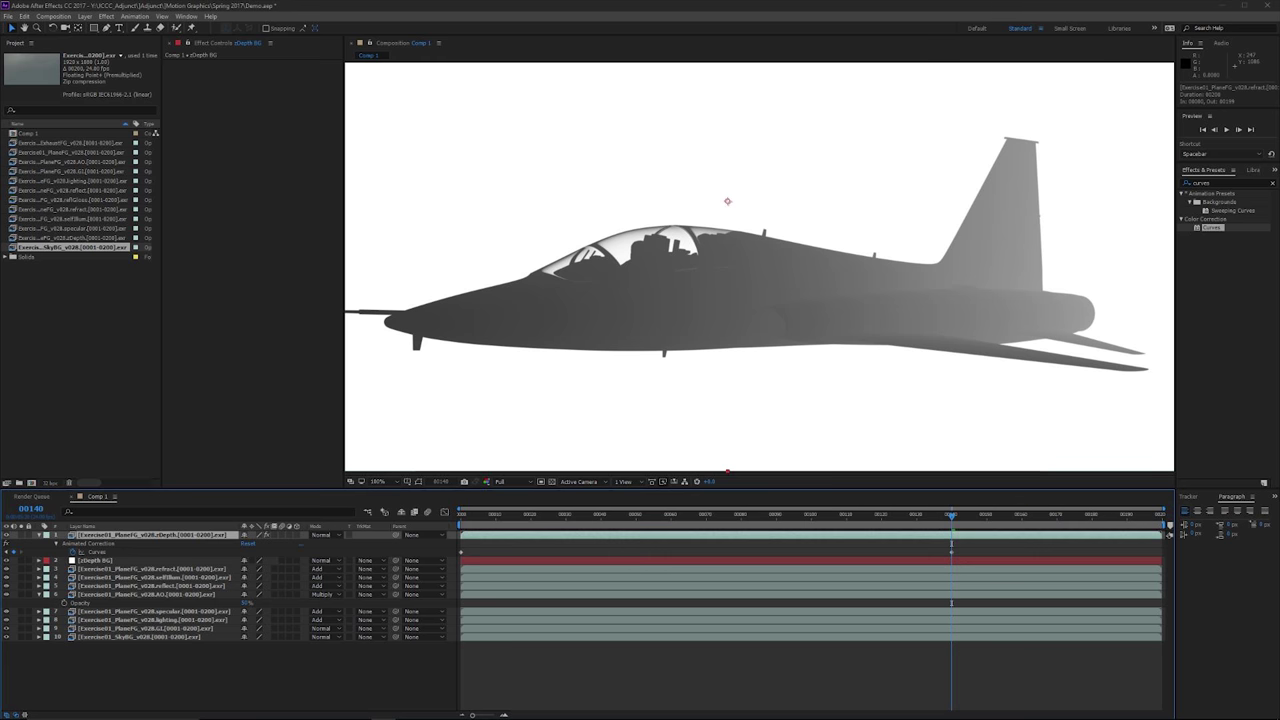
{"action": "left_click", "coordinate": [21, 535]}
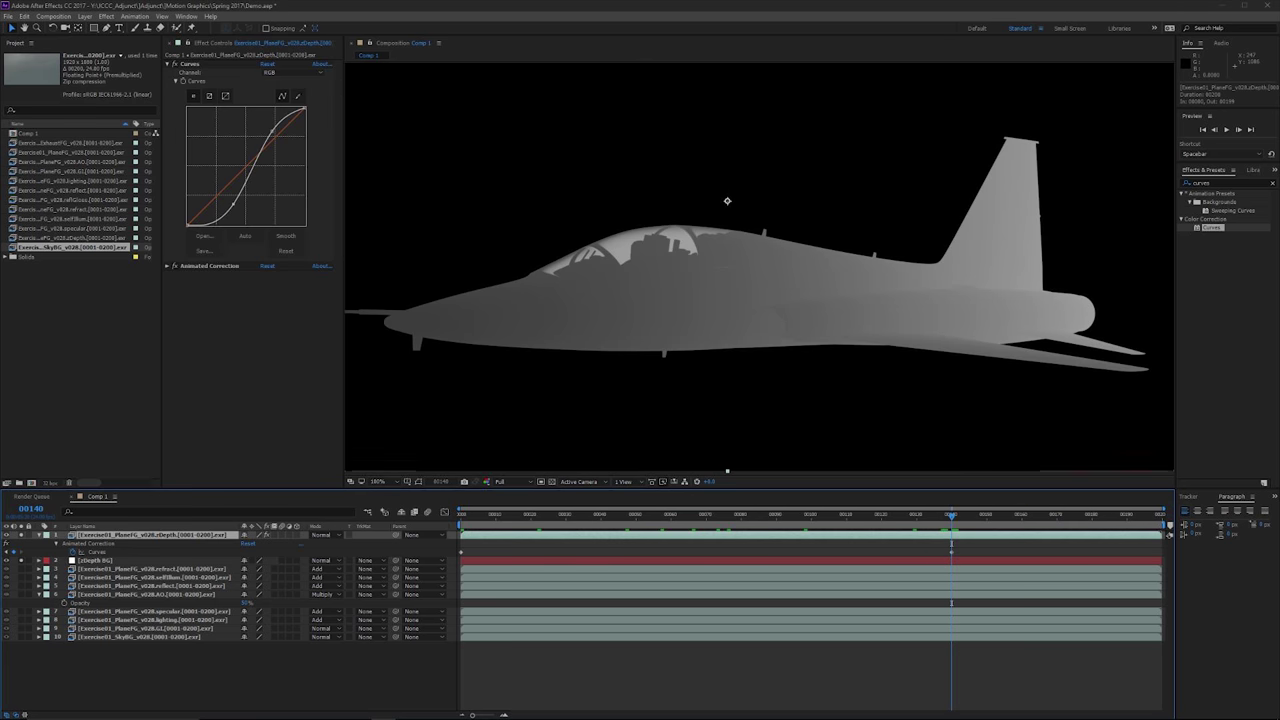
{"action": "left_click", "coordinate": [21, 560]}
- Go back through the animation to frame 0, examining the plane's depth shading against the white solid
{"action": "left_click_drag", "start_coordinate": [758, 515], "coordinate": [755, 515]}
{"action": "key", "text": "Page_Up"}
{"action": "key", "text": "Page_Up"}
{"action": "key", "text": "Page_Up"}
{"action": "key", "text": "Page_Up"}
{"action": "key", "text": "Page_Up"}
{"action": "key", "text": "Page_Up"}
{"action": "key", "text": "Page_Up"}
{"action": "key", "text": "Page_Up"}
{"action": "key", "text": "Page_Up"}
{"action": "key", "text": "Page_Up"}
{"action": "key", "text": "Page_Up"}
{"action": "key", "text": "Page_Up"}
{"action": "key", "text": "Page_Up"}
{"action": "key", "text": "Page_Up"}
{"action": "key", "text": "Page_Up"}
{"action": "key", "text": "Page_Up"}
{"action": "key", "text": "Page_Up"}
{"action": "key", "text": "Page_Up"}
{"action": "key", "text": "Page_Up"}
{"action": "key", "text": "Page_Up"}
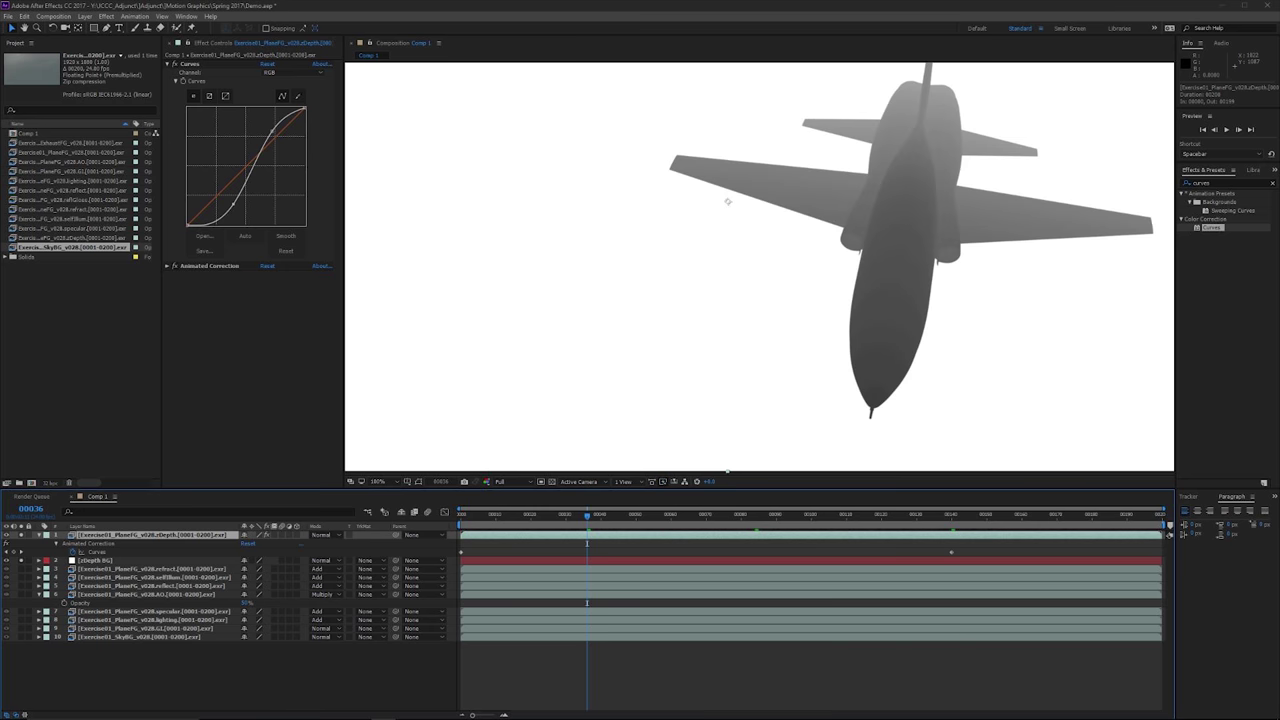
{"action": "key", "text": "Page_Up"}
{"action": "key", "text": "Page_Up"}
{"action": "key", "text": "Page_Up"}
{"action": "key", "text": "Page_Up"}
{"action": "key", "text": "Page_Up"}
{"action": "key", "text": "Page_Up"}
{"action": "key", "text": "Page_Up"}
{"action": "key", "text": "Page_Up"}
{"action": "key", "text": "Page_Up"}
{"action": "key", "text": "Page_Up"}
{"action": "key", "text": "Page_Up"}
{"action": "key", "text": "Page_Up"}
{"action": "key", "text": "Page_Up"}
{"action": "key", "text": "Page_Up"}
{"action": "key", "text": "Page_Up"}
{"action": "key", "text": "Page_Up"}
{"action": "key", "text": "Page_Up"}
{"action": "key", "text": "Page_Up"}
{"action": "key", "text": "Page_Up"}
{"action": "key", "text": "Page_Up"}
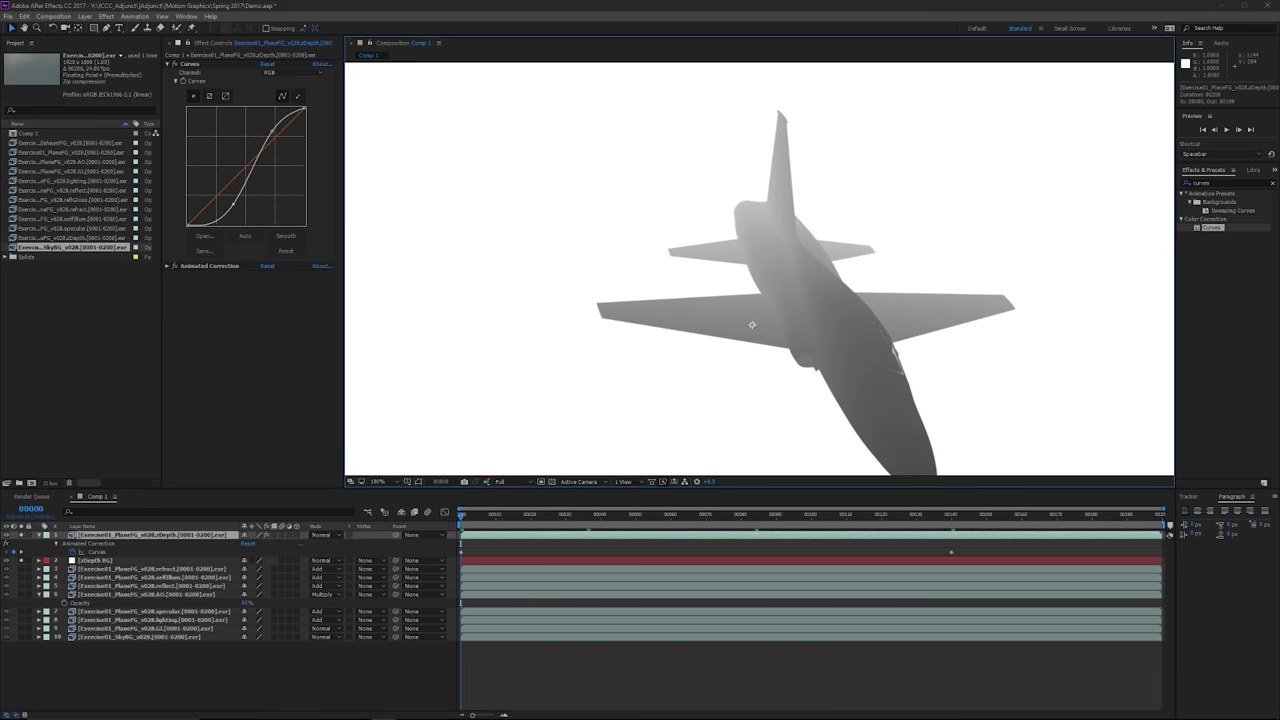
{"action": "scroll", "coordinate": [712, 291], "scroll_direction": "down", "scroll_amount": 1}
{"action": "scroll", "coordinate": [712, 291], "scroll_direction": "up", "scroll_amount": 1}
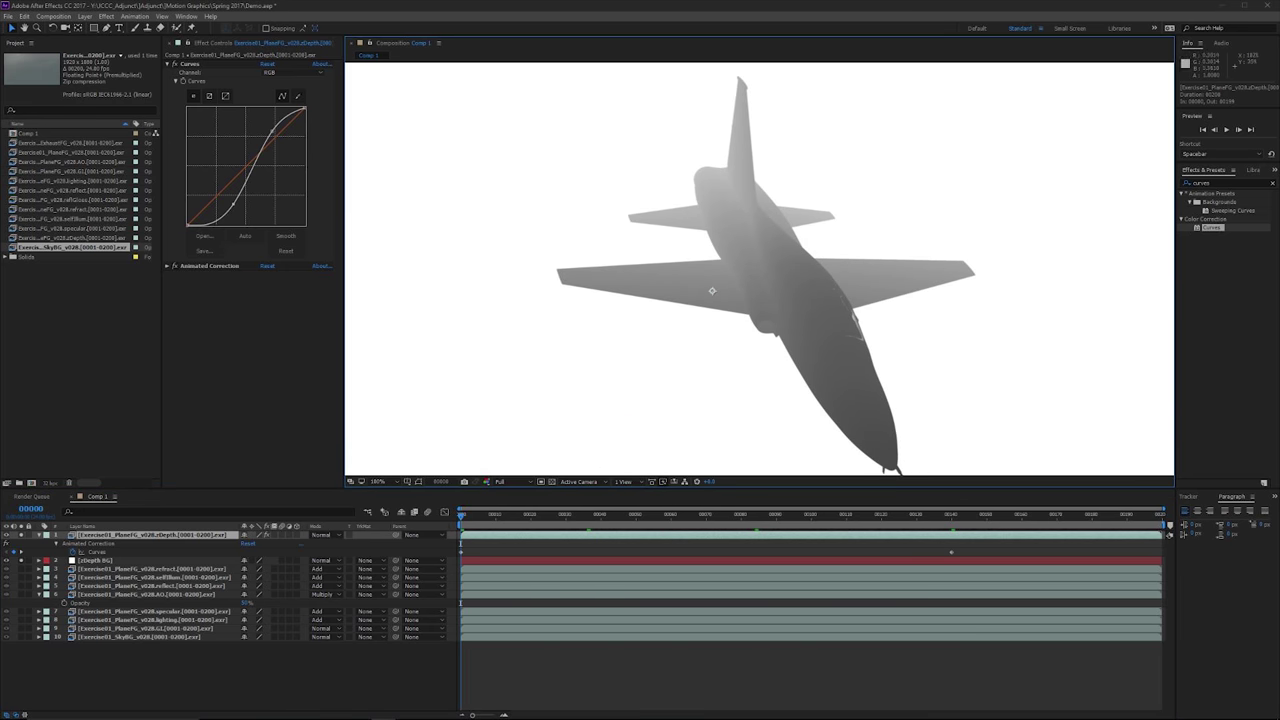
{"action": "key", "text": "ctrl+Down"}
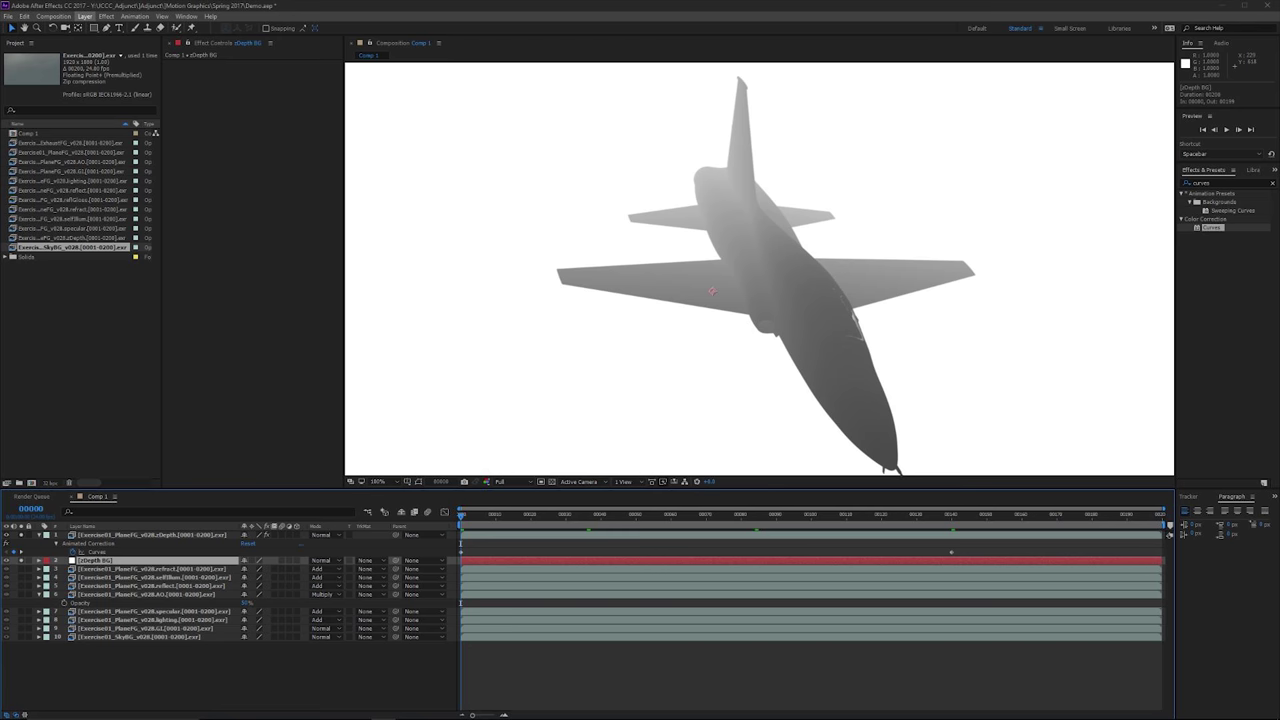
{"action": "left_click", "coordinate": [85, 16]}
{"action": "left_click", "coordinate": [110, 38]}
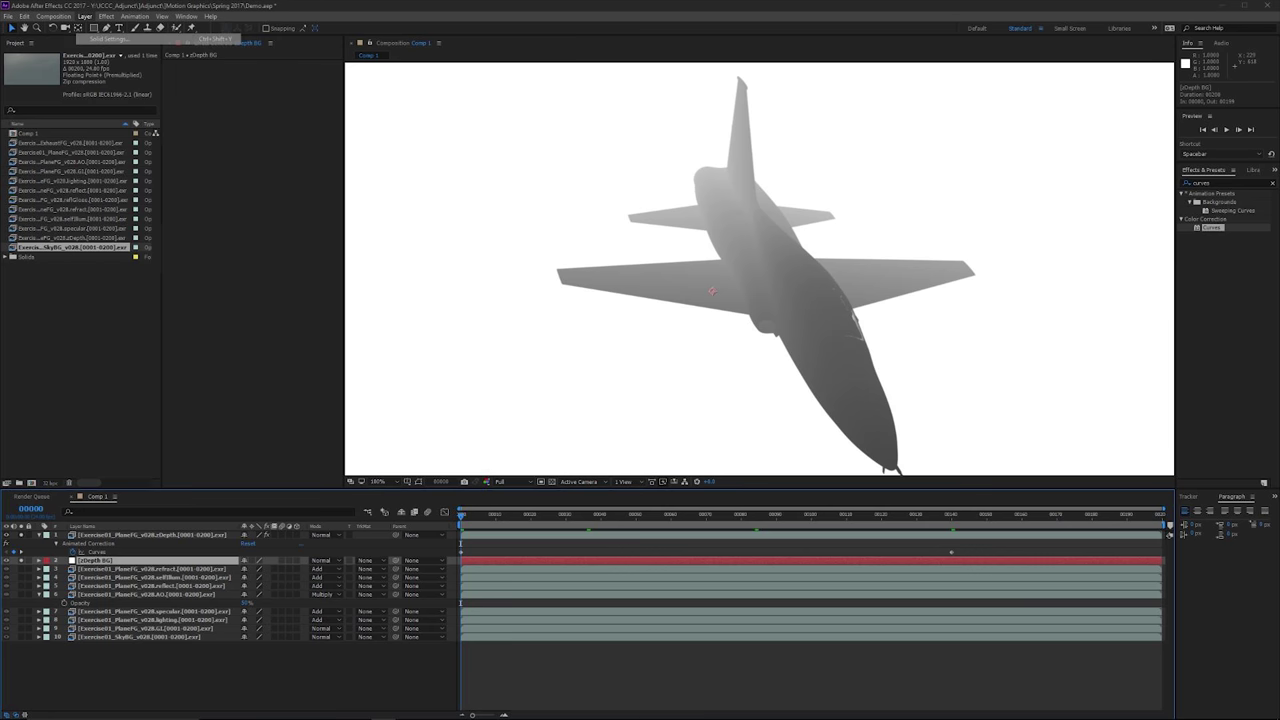
{"action": "left_click", "coordinate": [655, 413]}
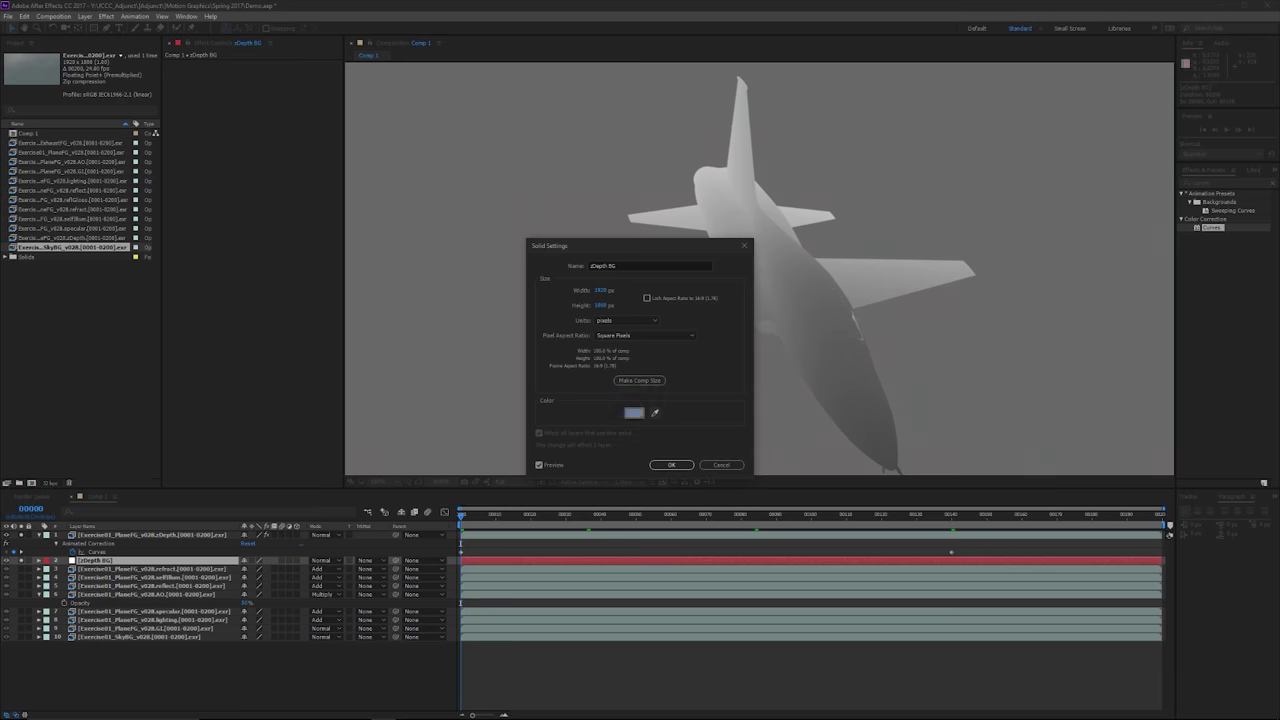
{"action": "key", "text": "Escape"}
{"action": "key", "text": "Escape"}
- Apply the Fill effect to the zDepth BG solid and set its colour to a light grey sampled from the plane's depth pass
{"action": "left_click", "coordinate": [1205, 183]}
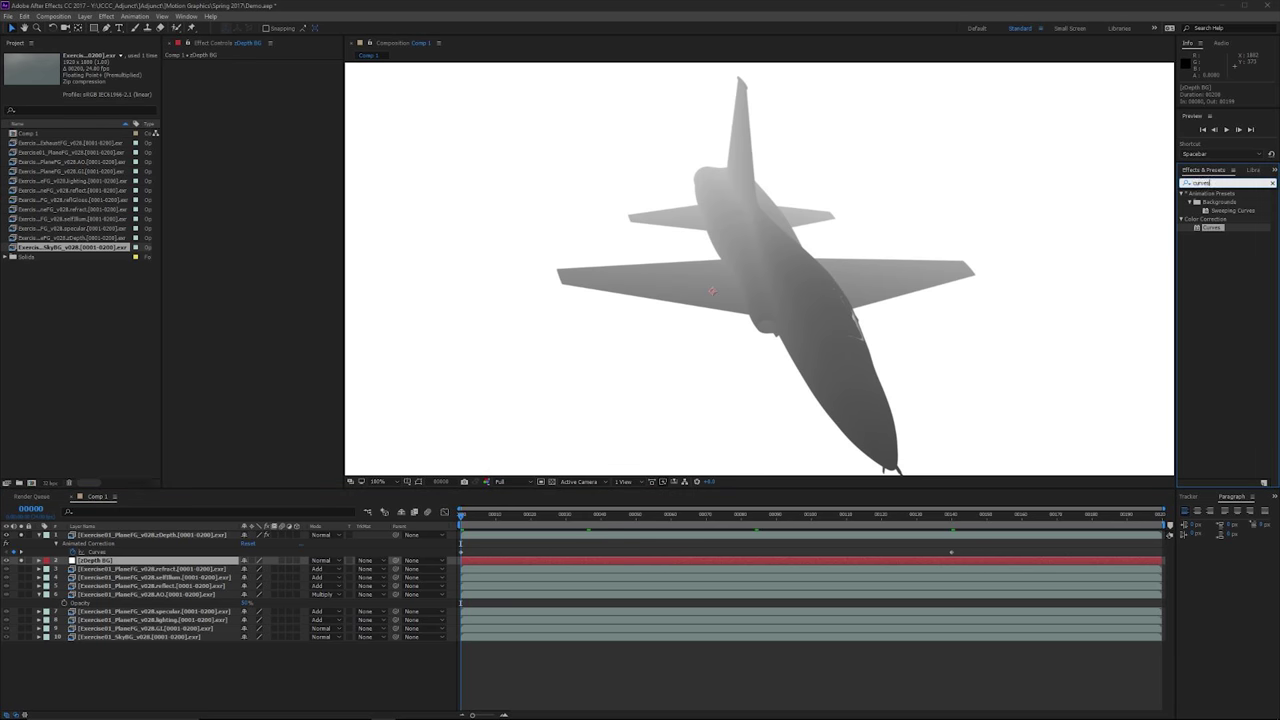
{"action": "type", "text": "fill"}
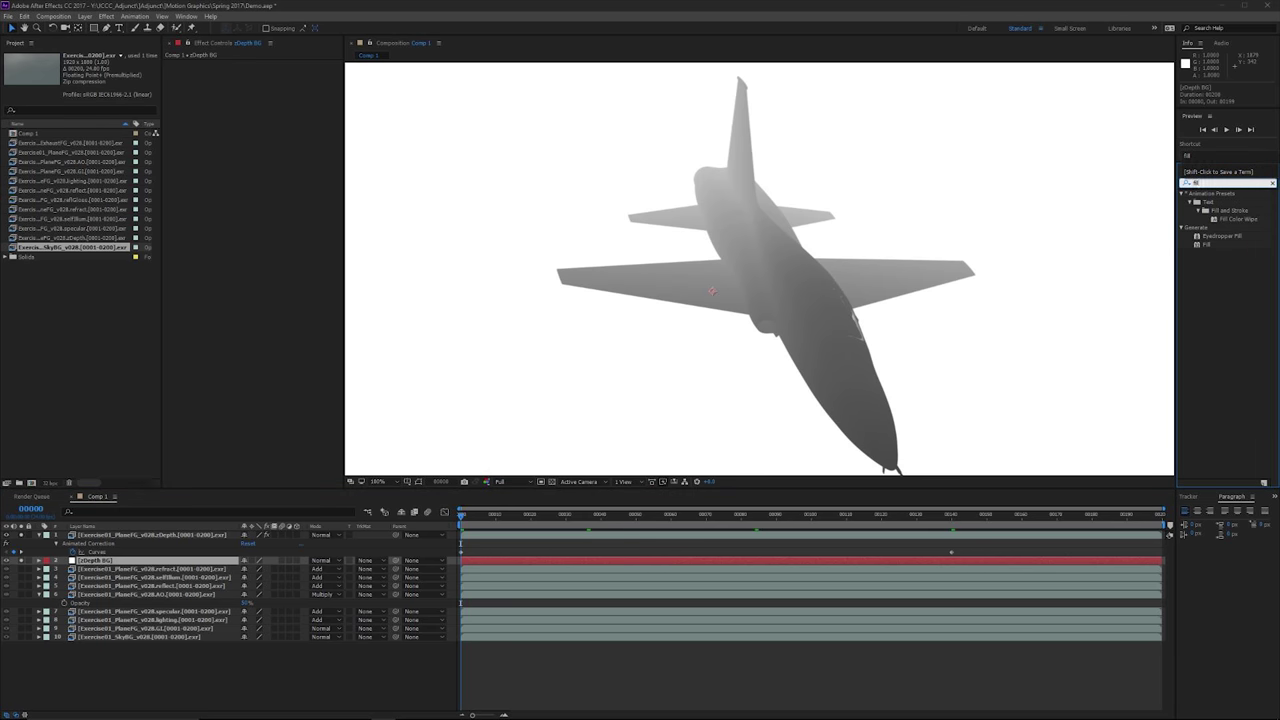
{"action": "double_click", "coordinate": [1206, 244]}
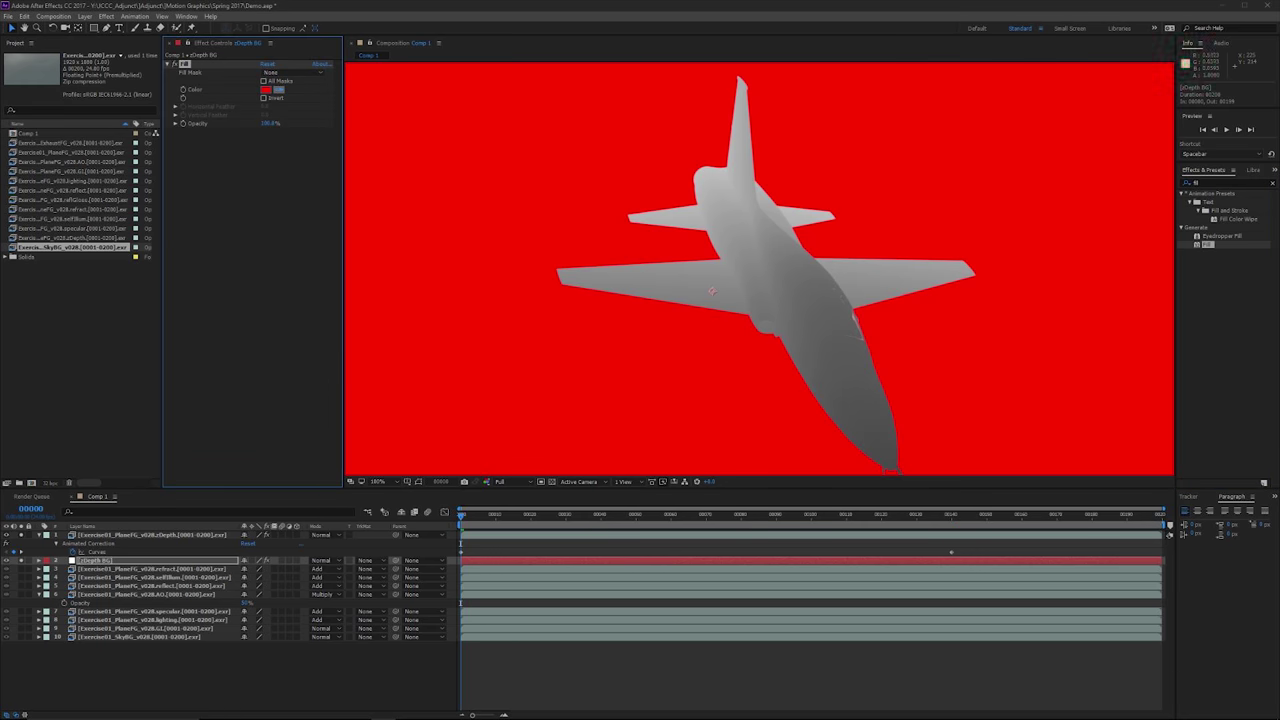
{"action": "left_click", "coordinate": [711, 291]}
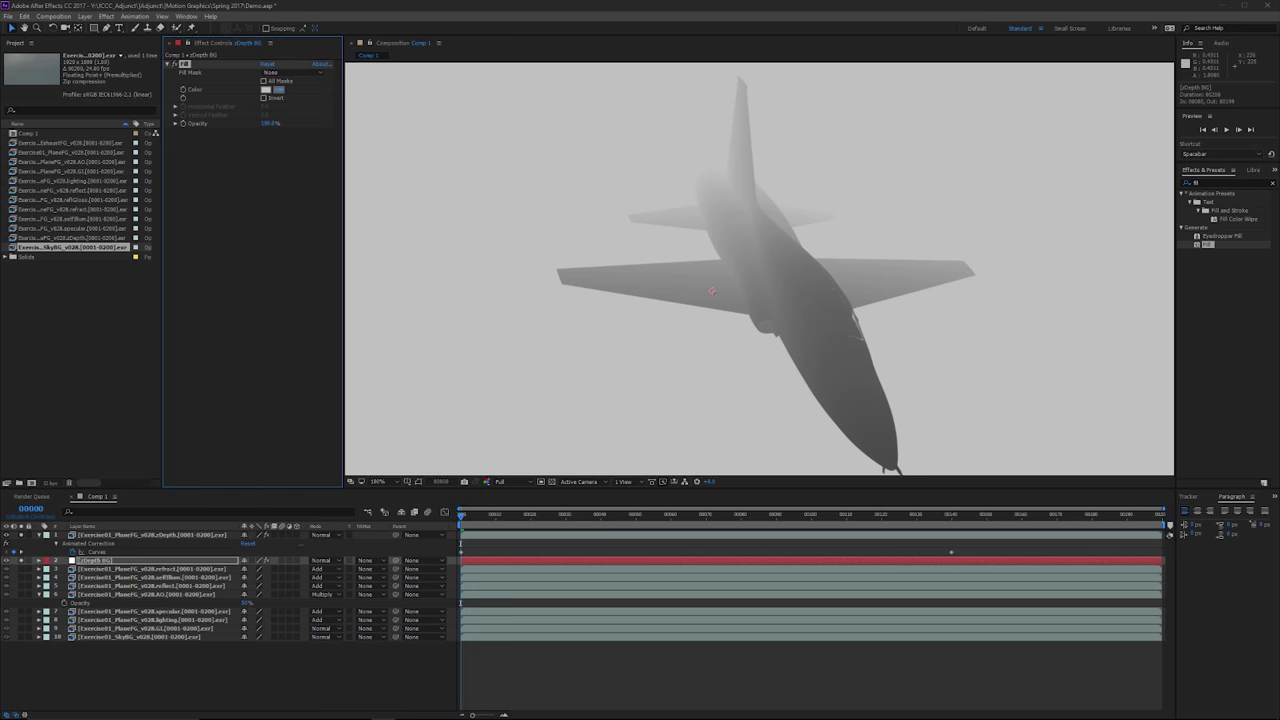
{"action": "left_click", "coordinate": [711, 291]}
{"action": "left_click", "coordinate": [96, 560]}
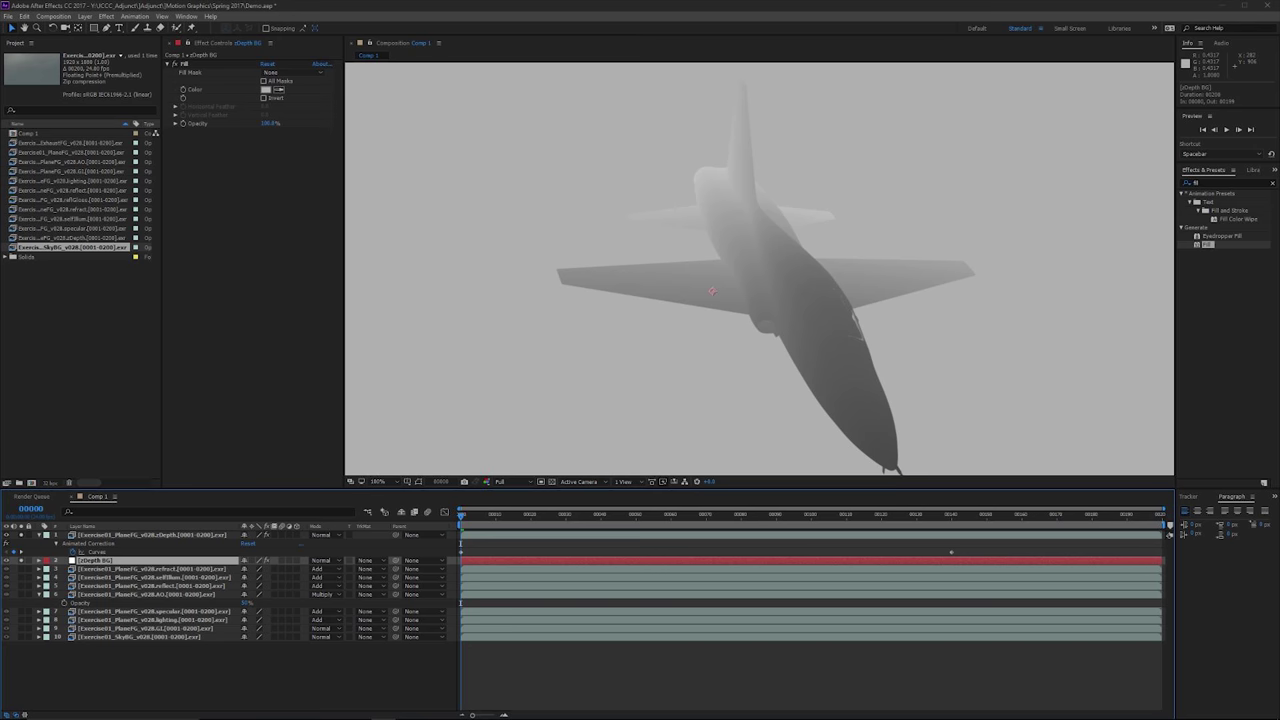
- Compare the zDepth pass with and without the zDepth BG solid soloed, examining the wing and tail edges up close
{"action": "left_click", "coordinate": [22, 560]}
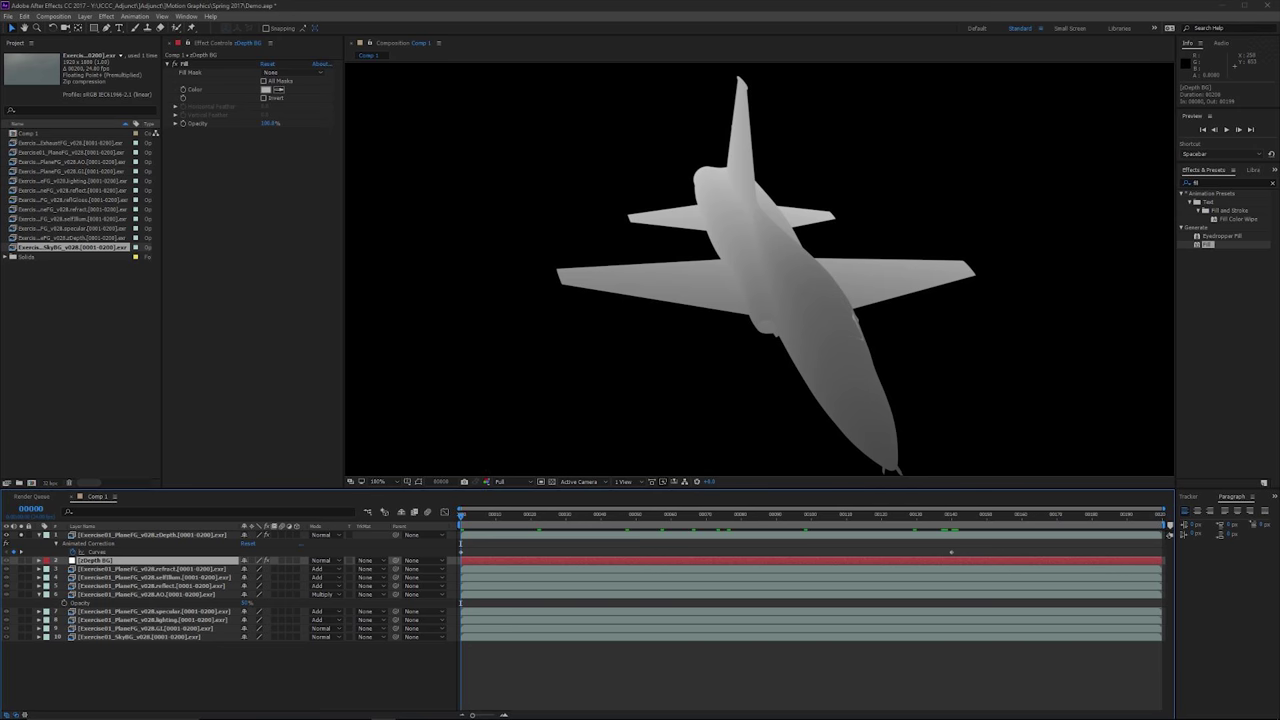
{"action": "left_click", "coordinate": [22, 560]}
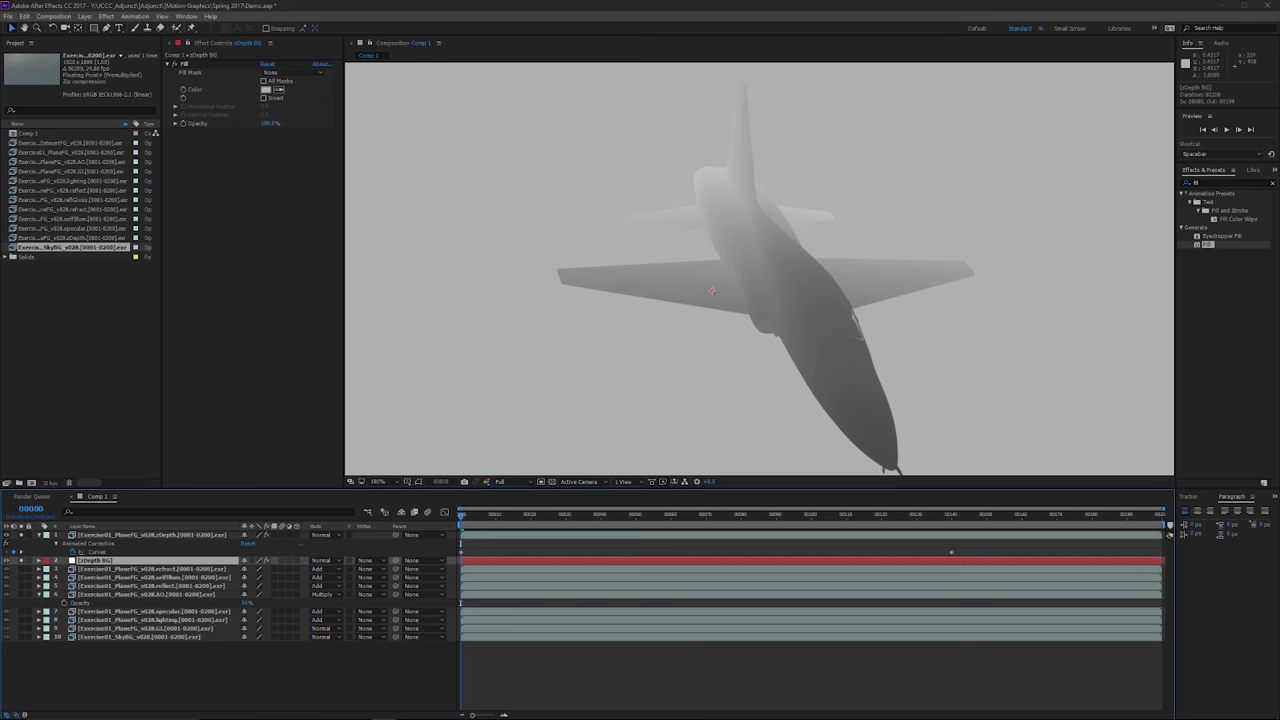
{"action": "left_click", "coordinate": [22, 560]}
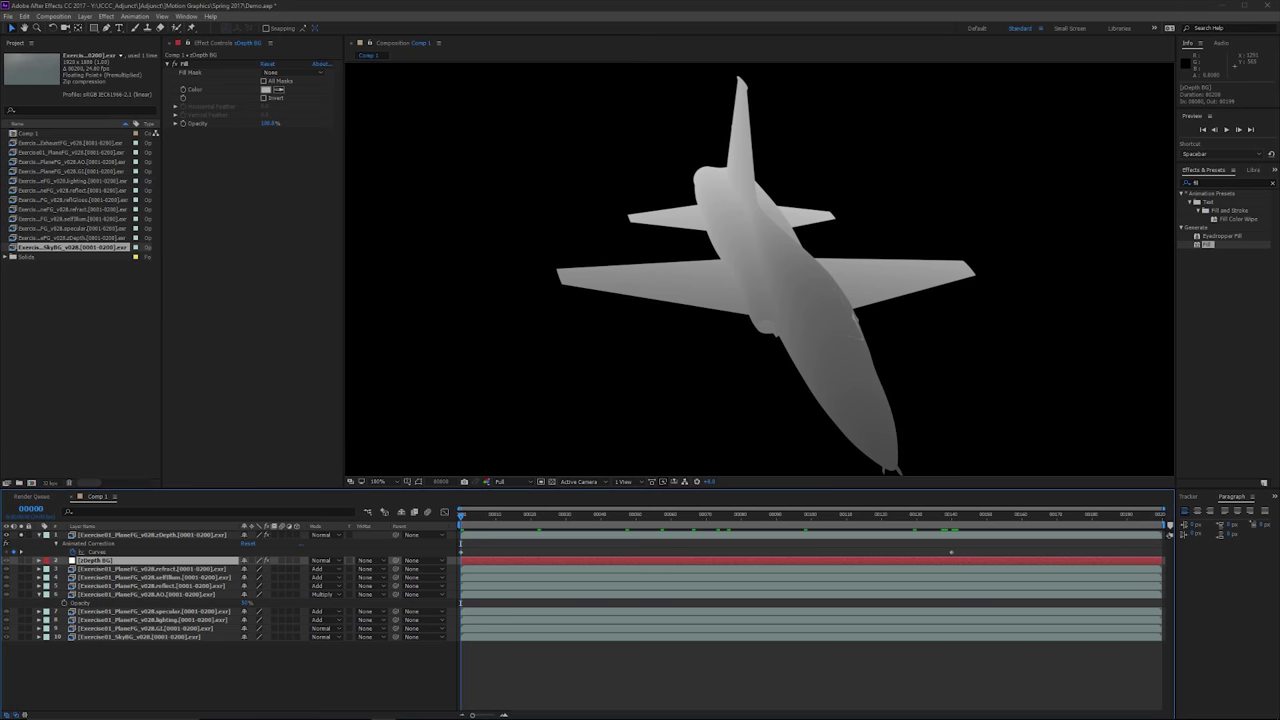
{"action": "left_click_drag", "start_coordinate": [870, 281], "coordinate": [765, 259]}
{"action": "scroll", "coordinate": [765, 259], "scroll_direction": "up", "scroll_amount": 1}
{"action": "left_click_drag", "start_coordinate": [543, 261], "coordinate": [679, 373]}
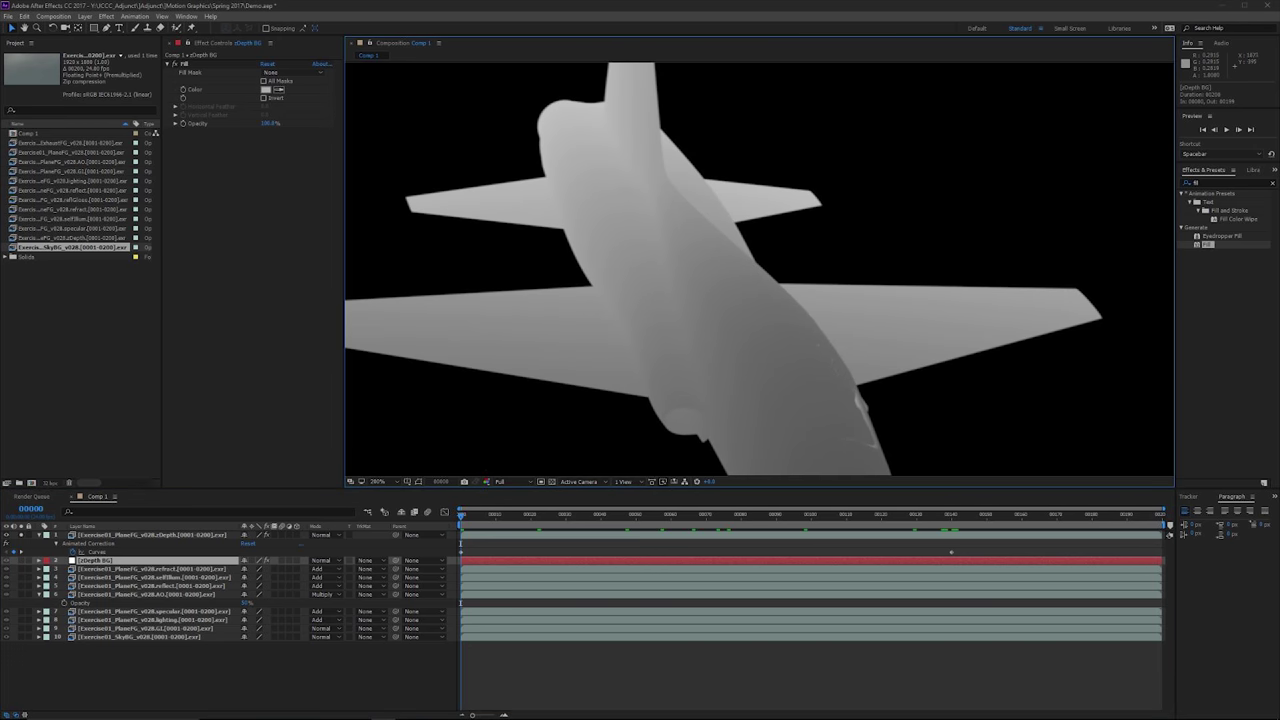
{"action": "left_click_drag", "start_coordinate": [1038, 194], "coordinate": [887, 154]}
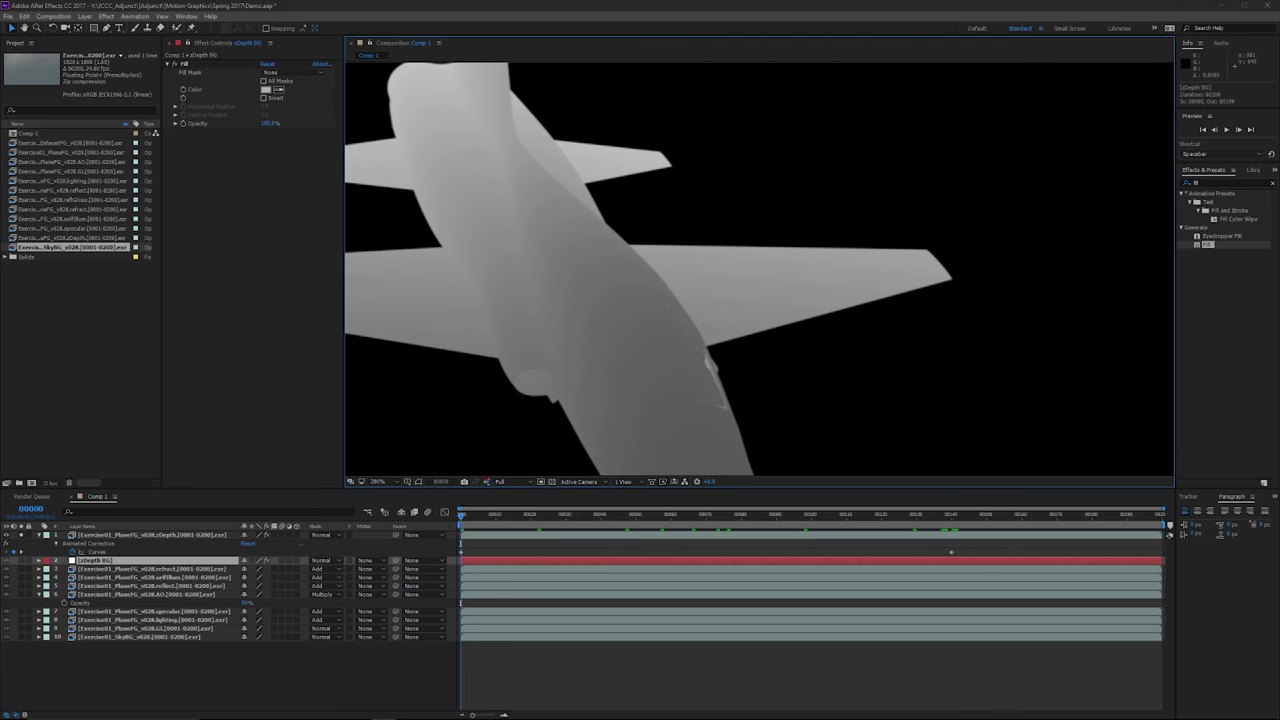
{"action": "scroll", "coordinate": [712, 275], "scroll_direction": "down", "scroll_amount": 3}
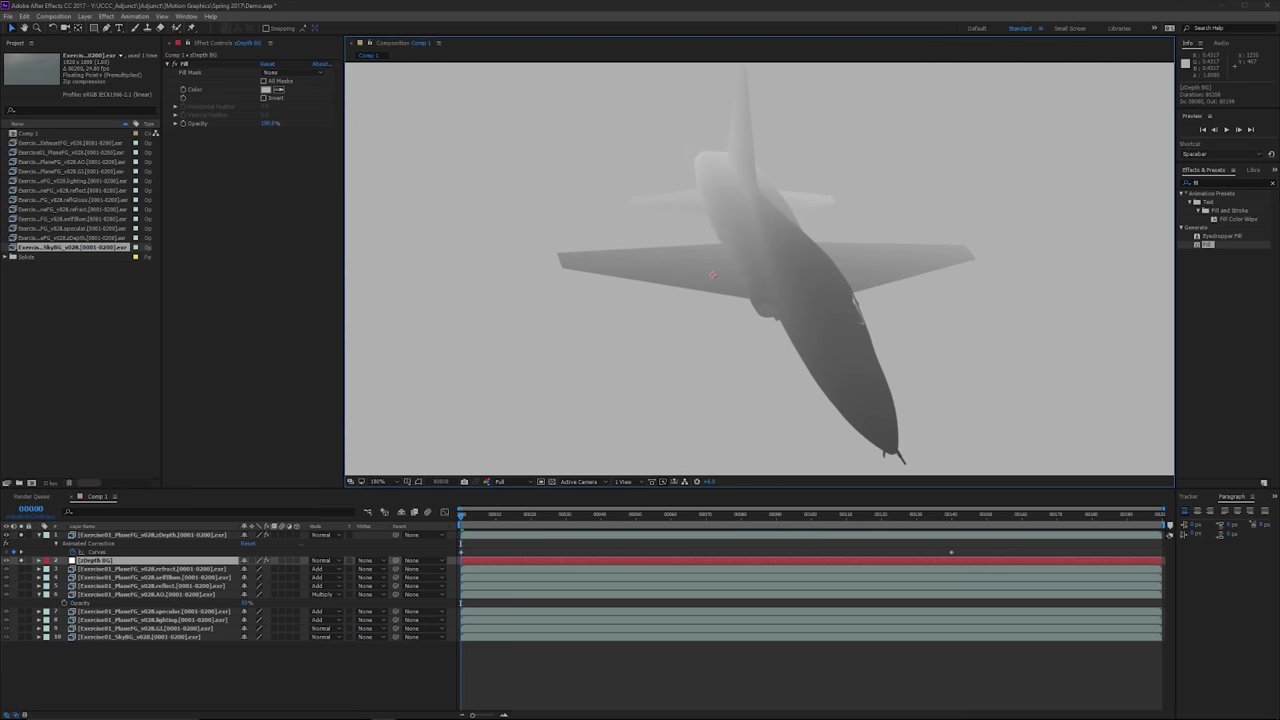
{"action": "left_click_drag", "start_coordinate": [712, 275], "coordinate": [685, 265]}
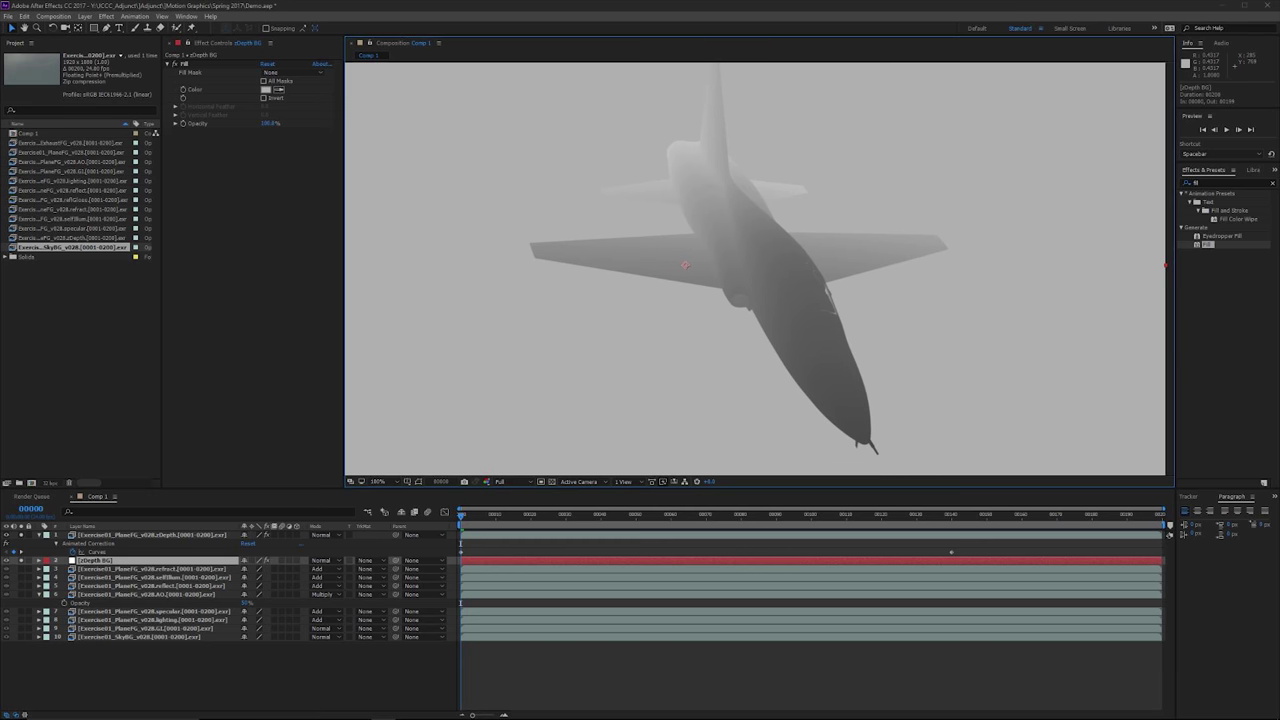
- Pre-compose the zDepth and zDepth BG layers into a new composition named "zDepth Combined", moving all attributes into it
{"action": "left_click", "coordinate": [685, 265], "text": "shift"}
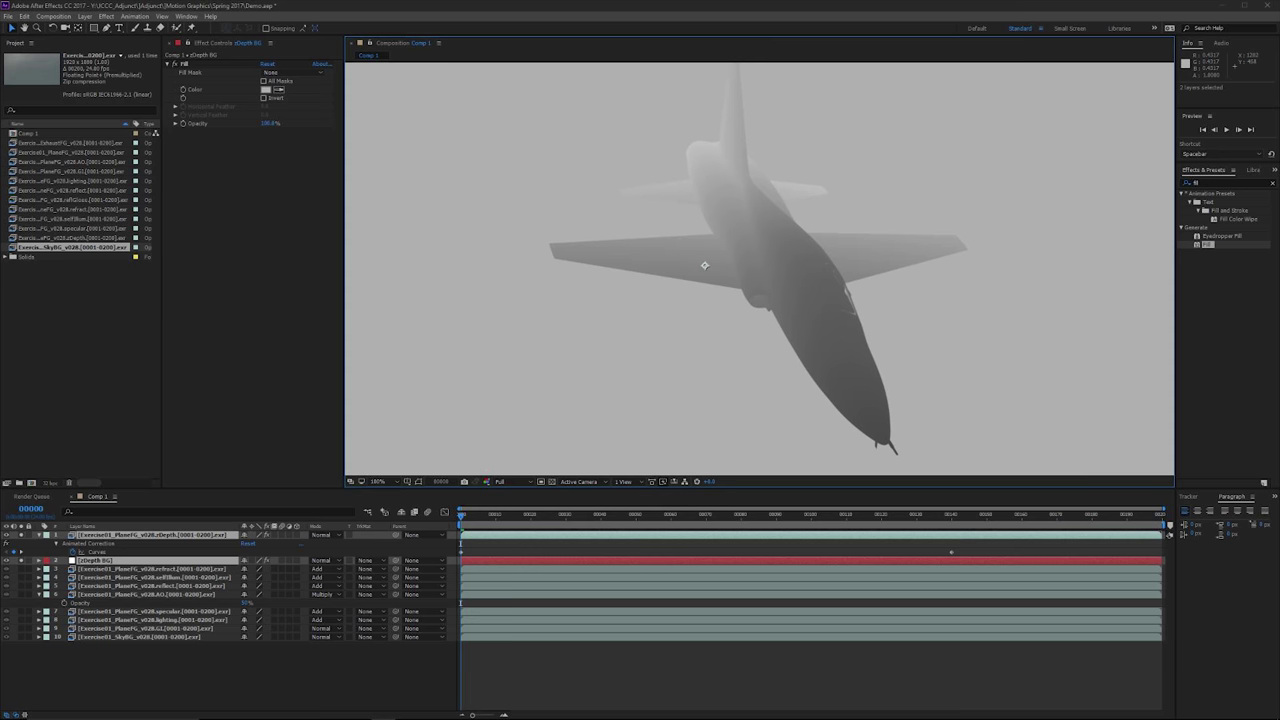
{"action": "left_click_drag", "start_coordinate": [700, 266], "coordinate": [651, 252]}
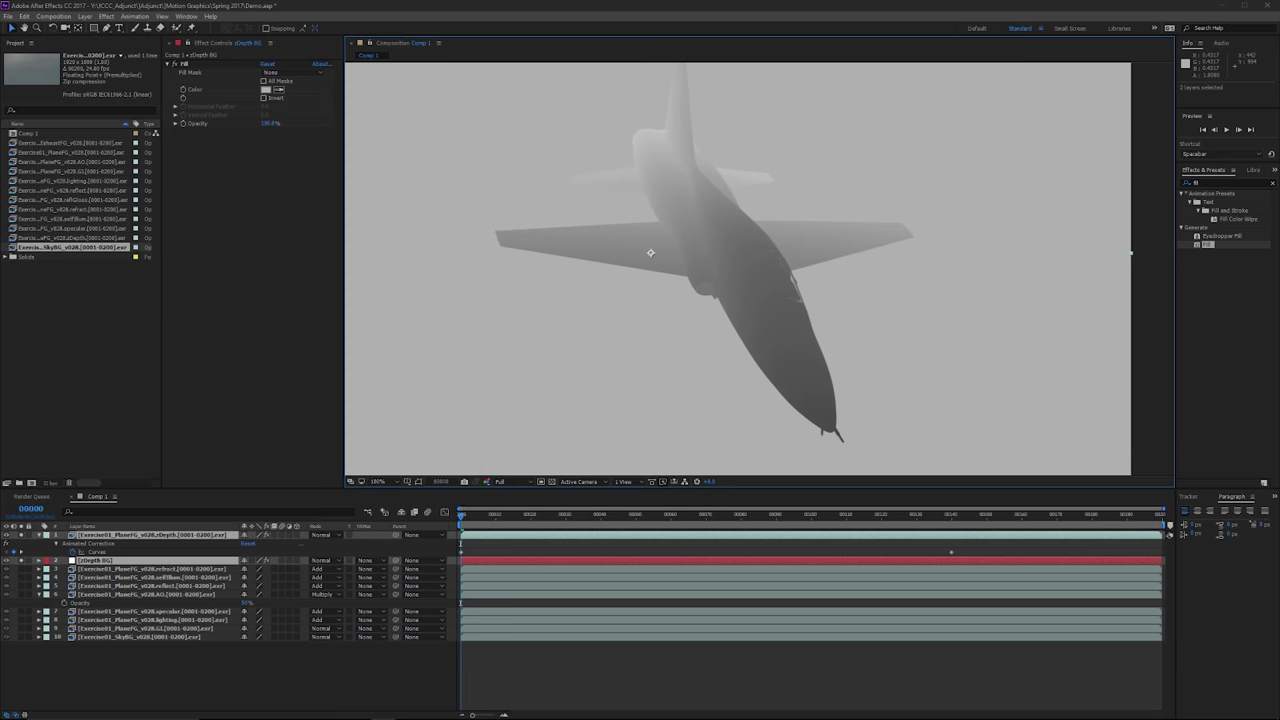
{"action": "right_click", "coordinate": [166, 559]}
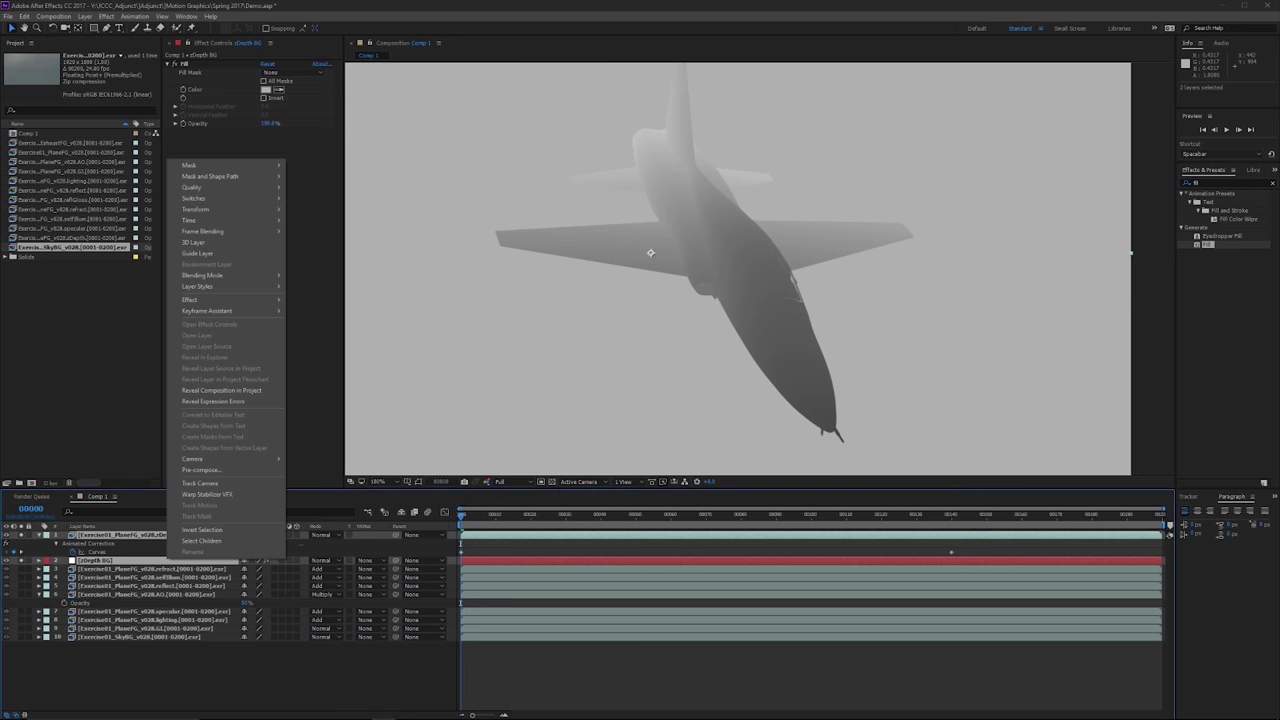
{"action": "left_click", "coordinate": [201, 469]}
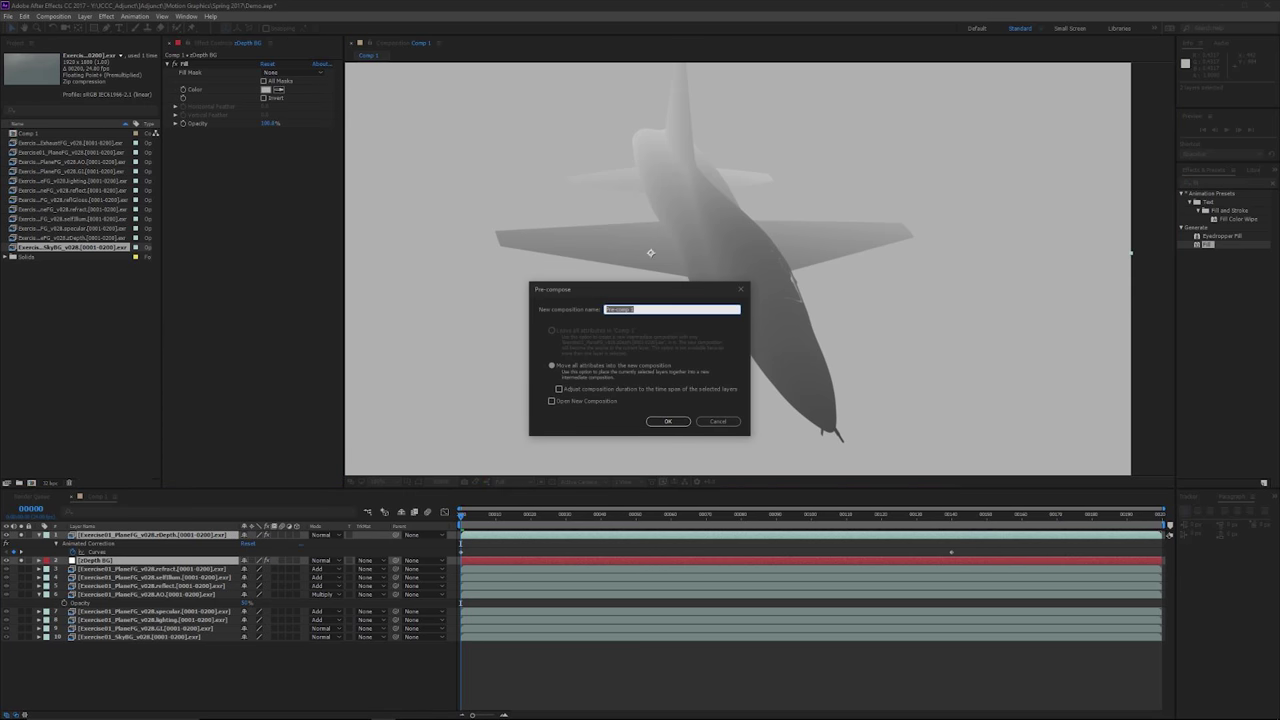
{"action": "key", "text": "BackSpace"}
{"action": "type", "text": "zDepth Combined"}
{"action": "key", "text": "Return"}
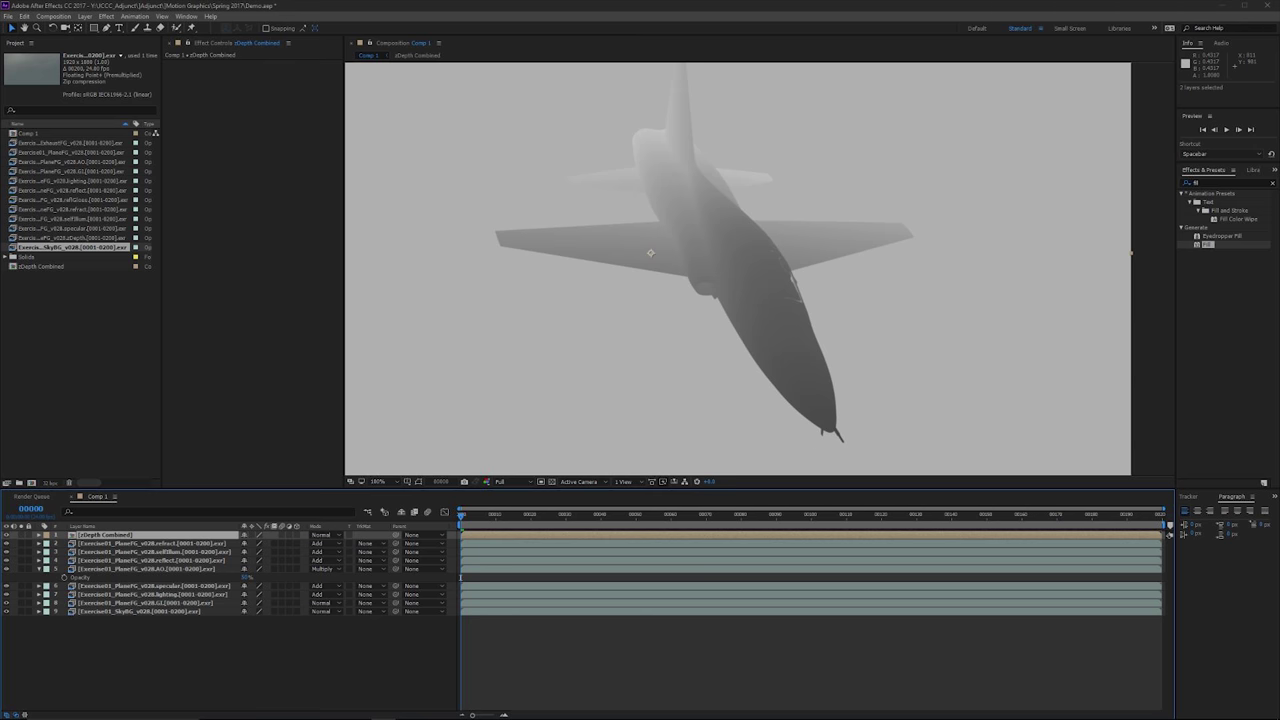
- Hide the zDepth Combined layer and add an adjustment layer directly beneath it, above the refract pass
{"action": "left_click", "coordinate": [6, 535]}
{"action": "left_click", "coordinate": [150, 544]}
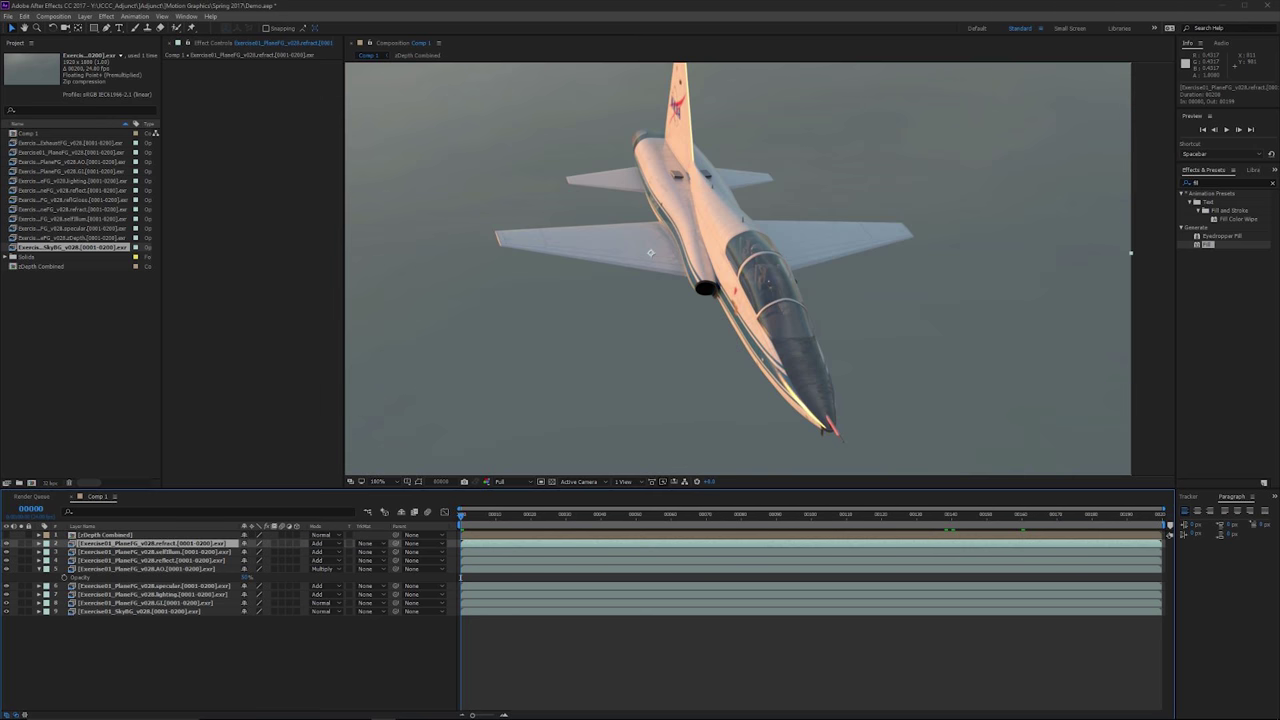
{"action": "left_click", "coordinate": [85, 16]}
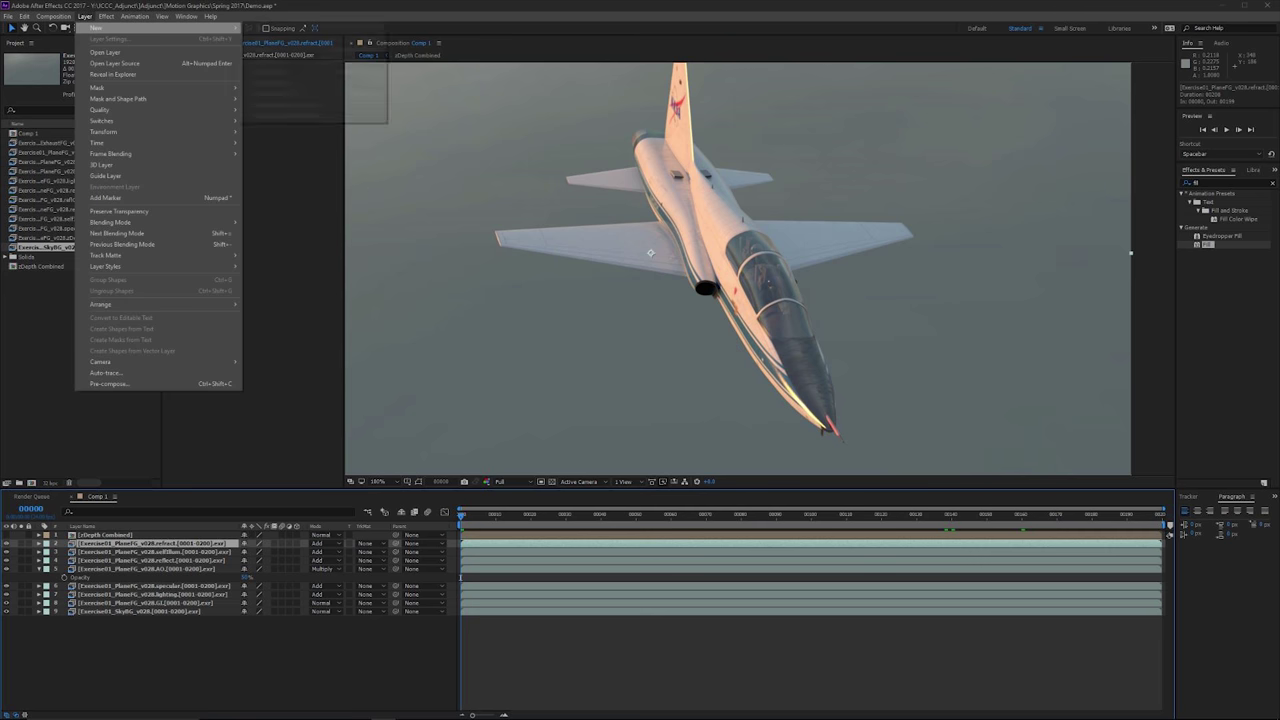
{"action": "mouse_move", "coordinate": [100, 27]}
{"action": "left_click", "coordinate": [300, 94]}
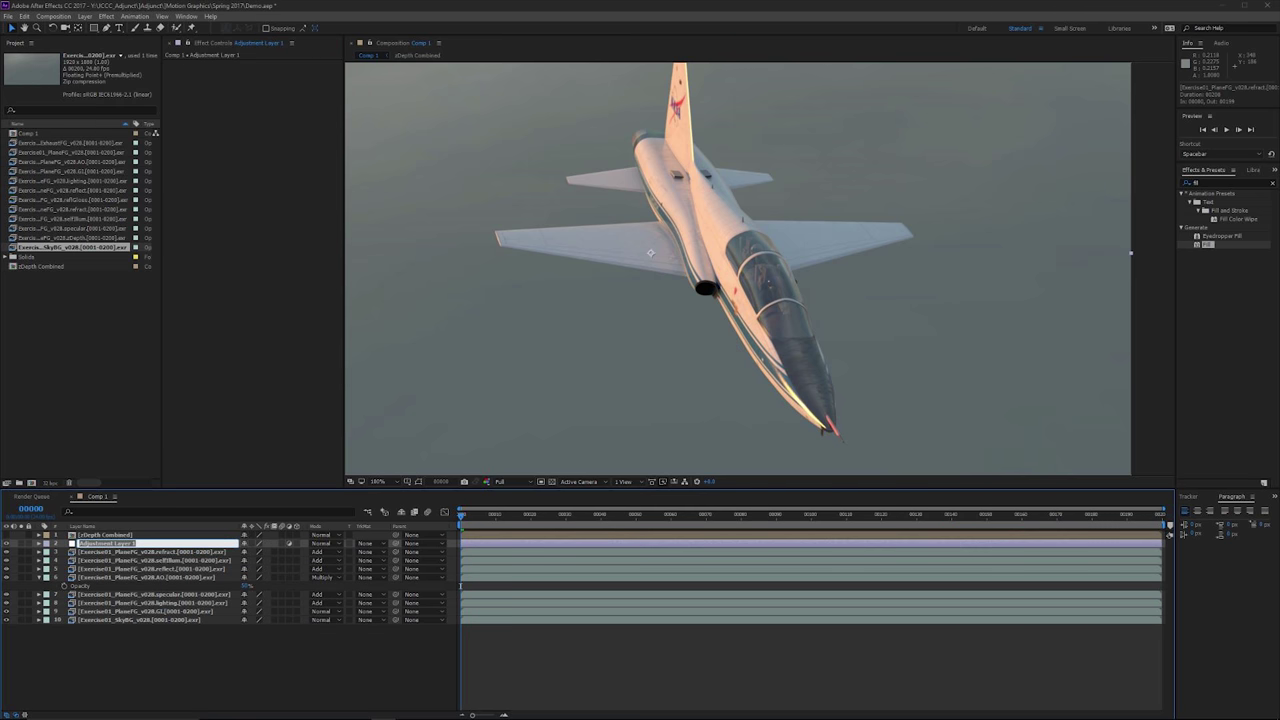
- Rename the new adjustment layer to "DoF"
{"action": "key", "text": "Return"}
{"action": "right_click", "coordinate": [148, 543]}
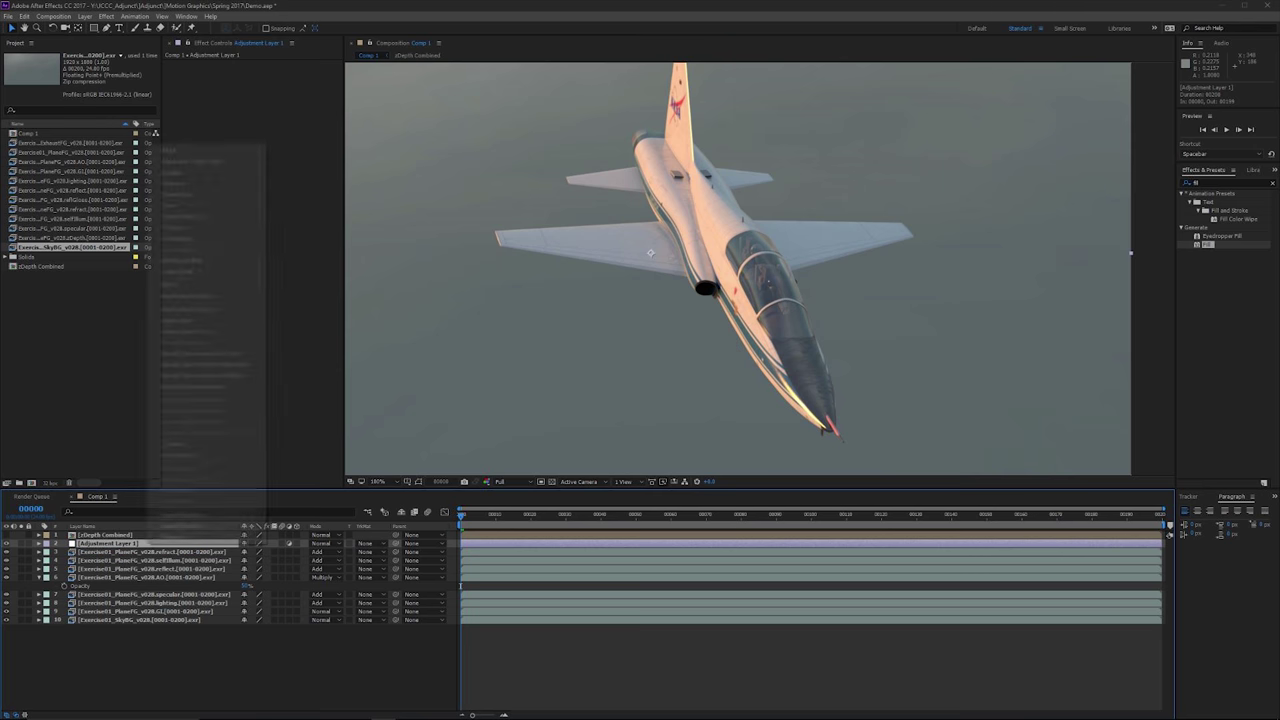
{"action": "left_click", "coordinate": [173, 537]}
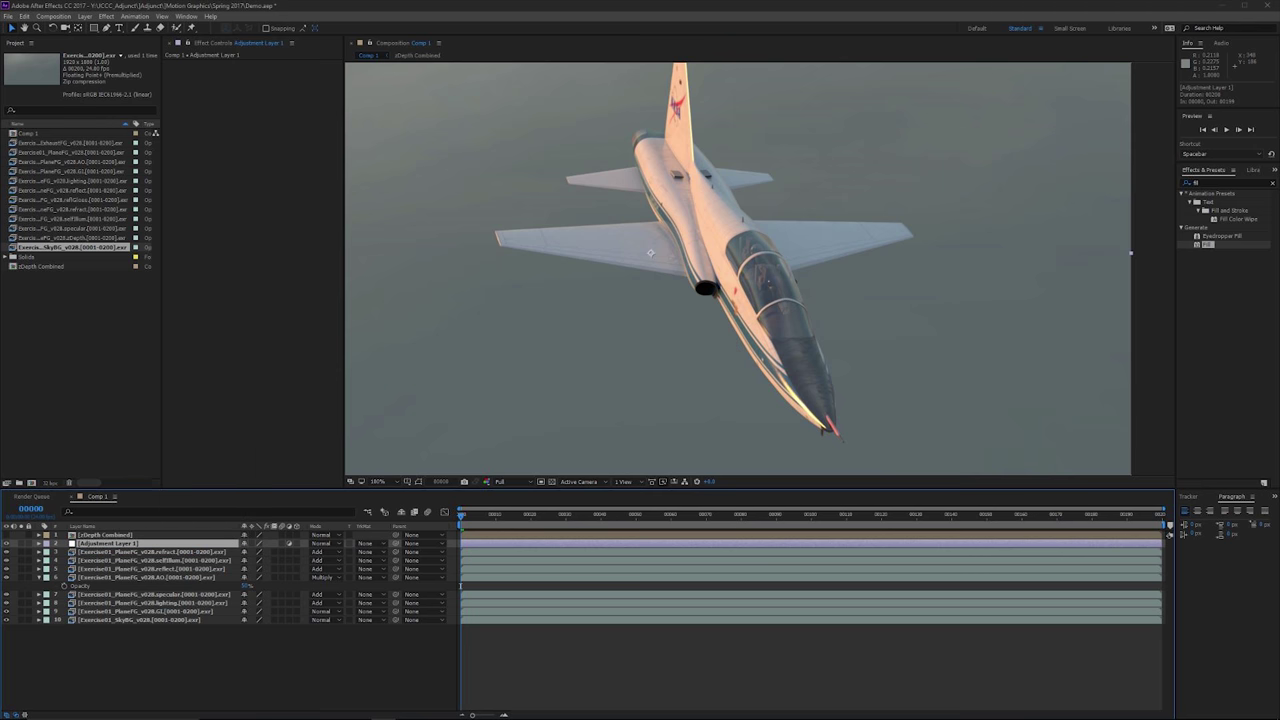
{"action": "key", "text": "BackSpace"}
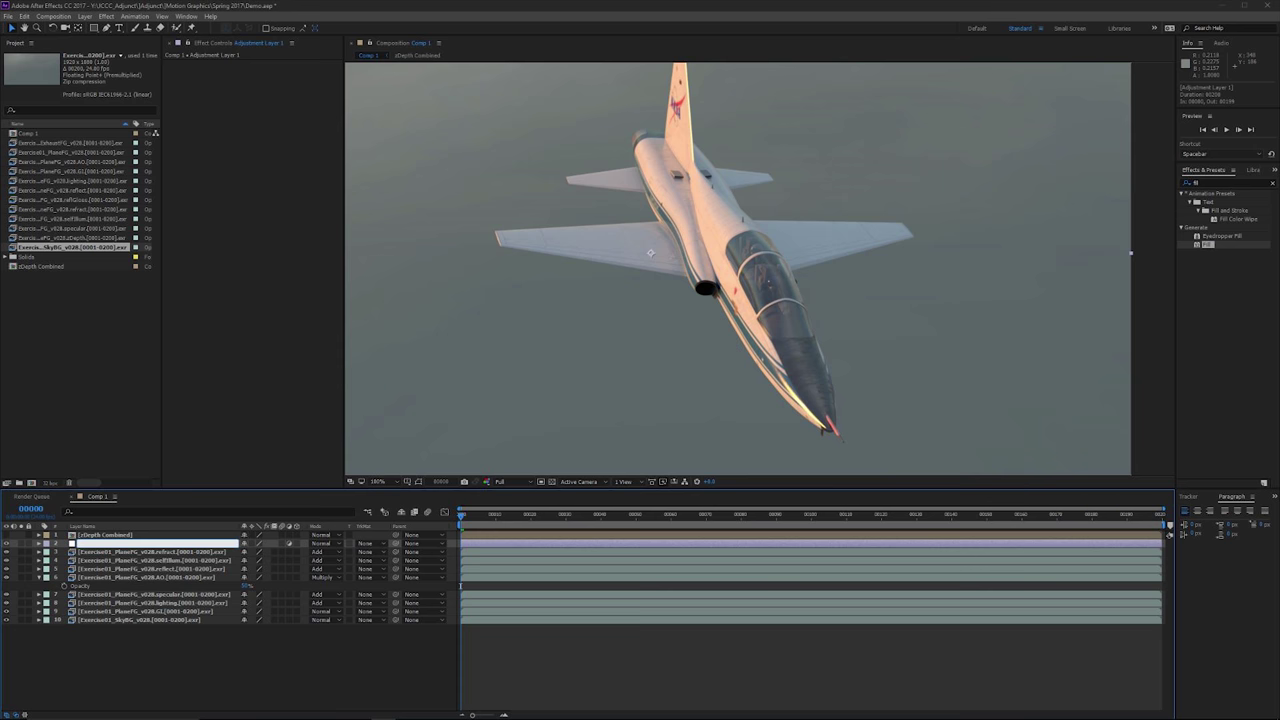
{"action": "type", "text": "DoF"}
{"action": "key", "text": "Return"}
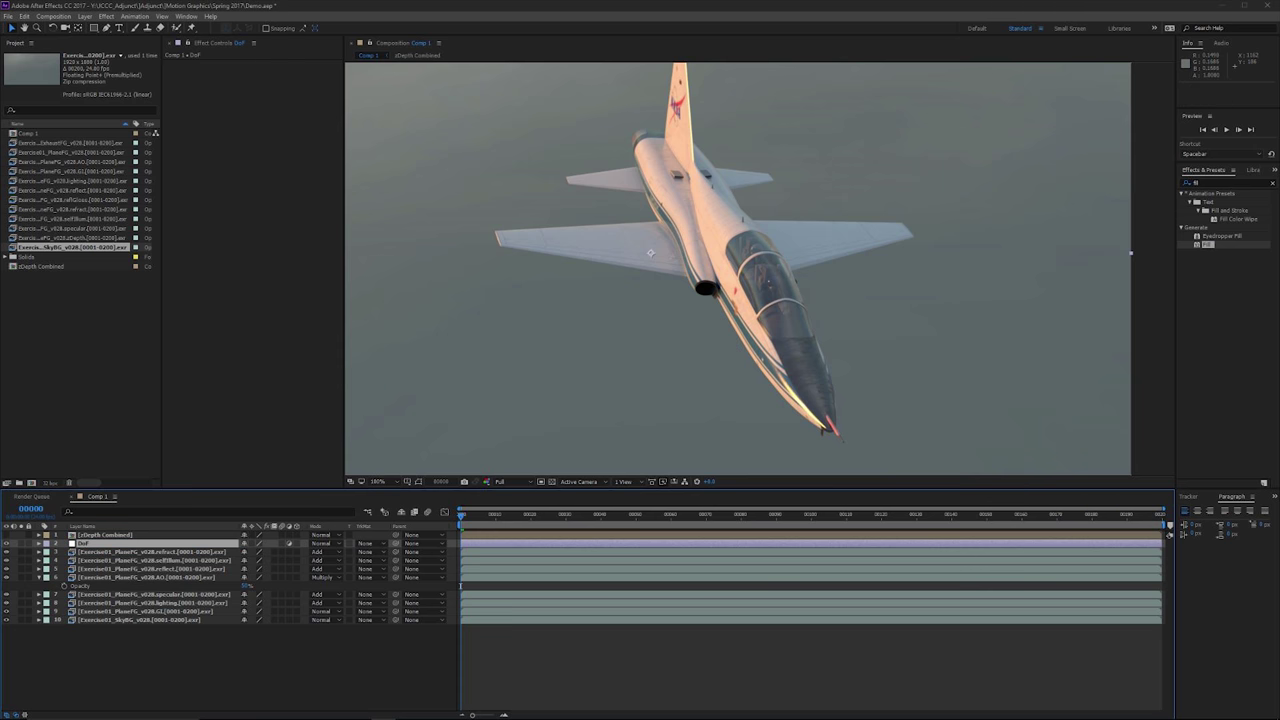
- Extend the adjustment layer's name to "DoF Base"
{"action": "right_click", "coordinate": [167, 545]}
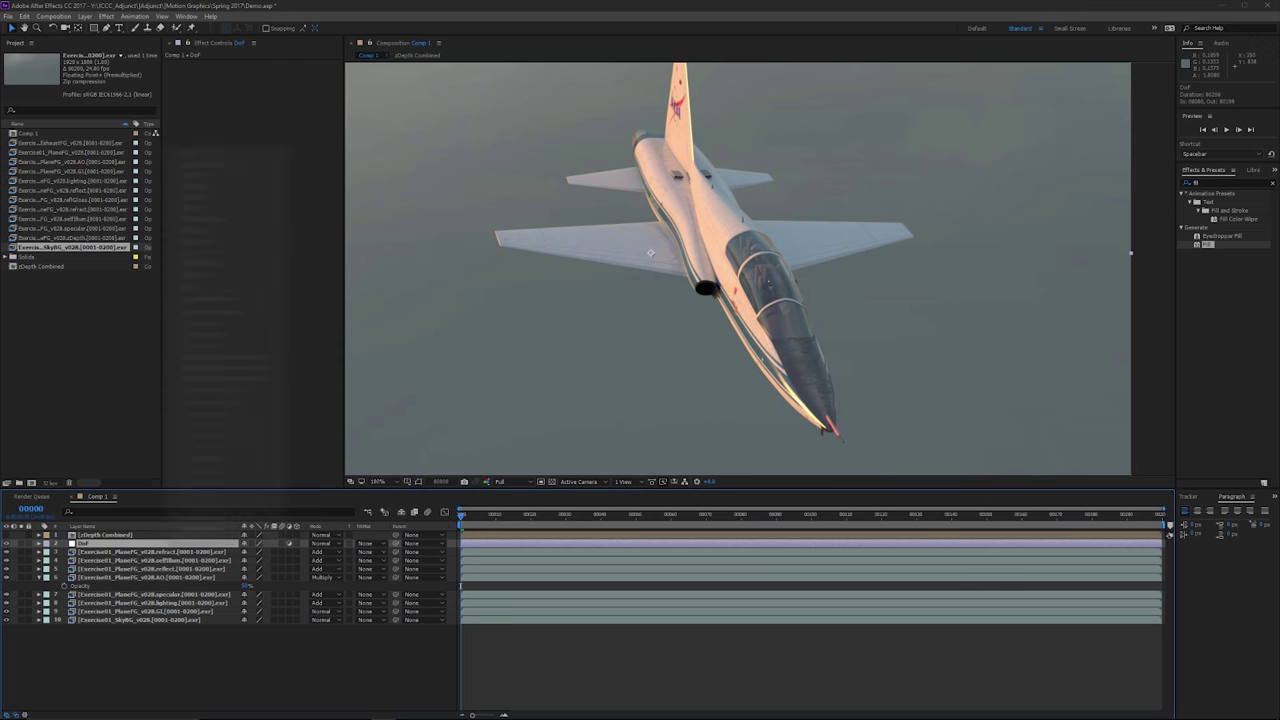
{"action": "key", "text": "Escape"}
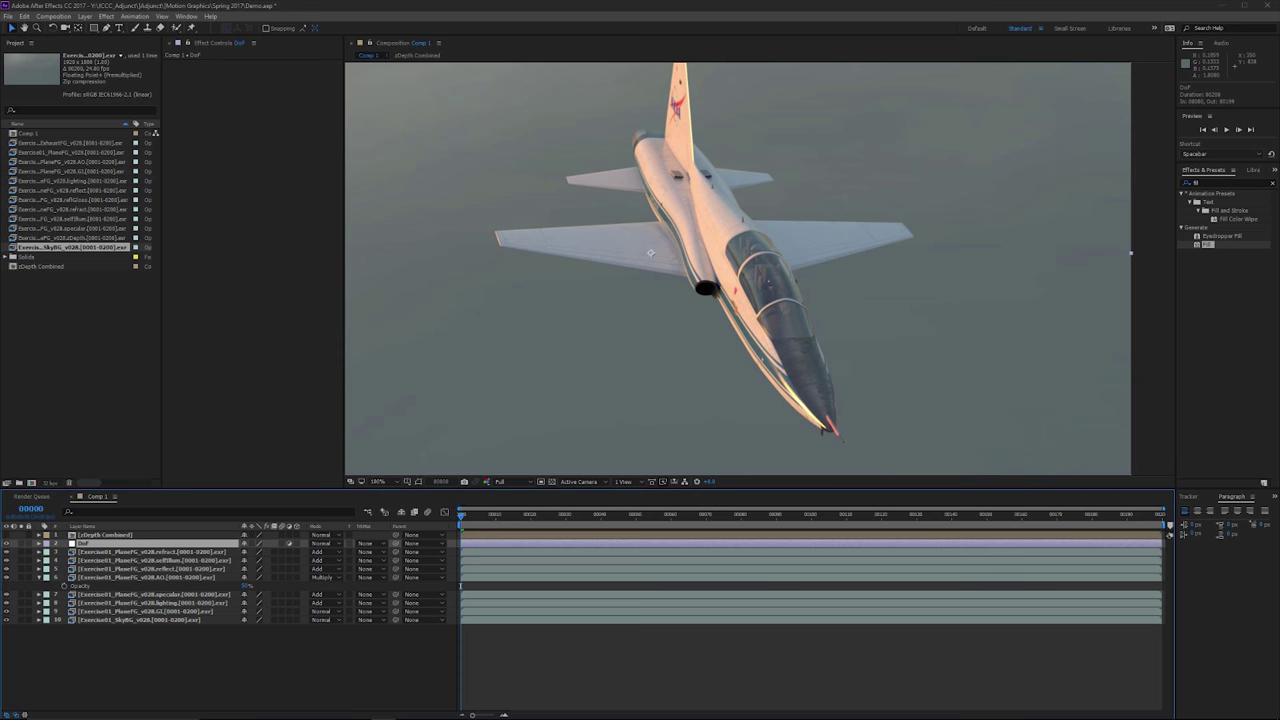
{"action": "right_click", "coordinate": [92, 544]}
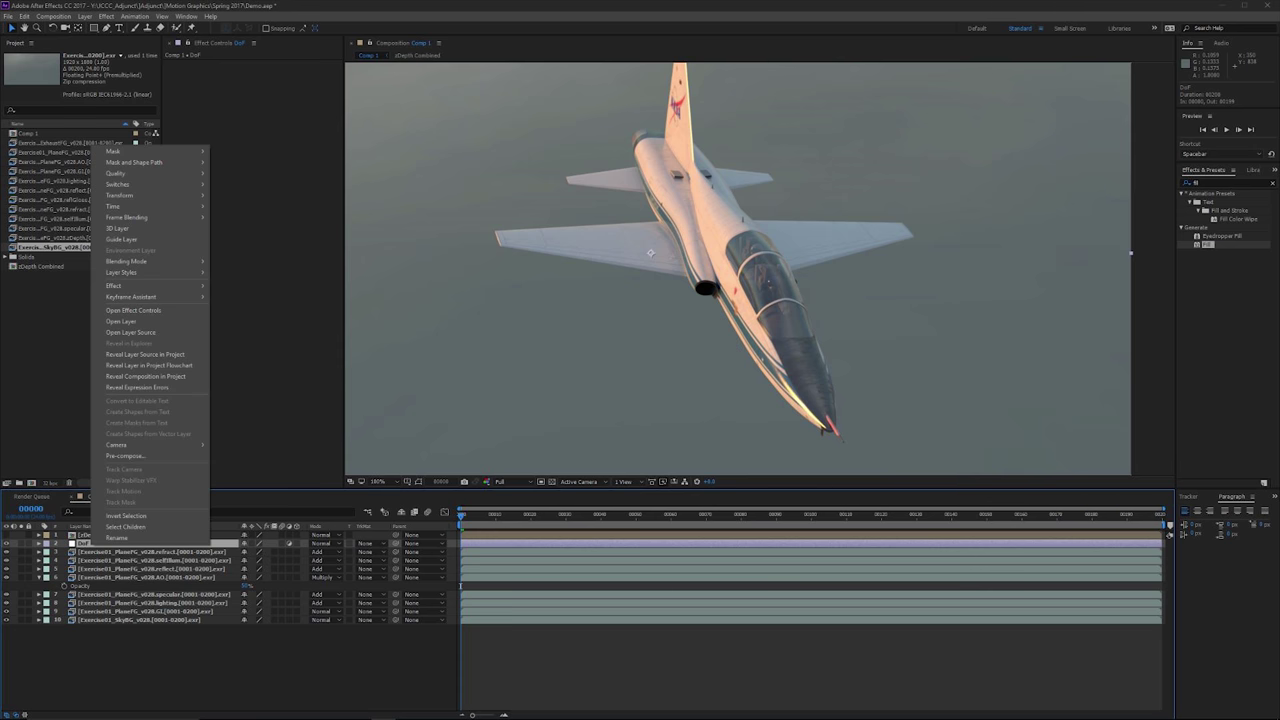
{"action": "left_click", "coordinate": [117, 537]}
{"action": "type", "text": "Ma"}
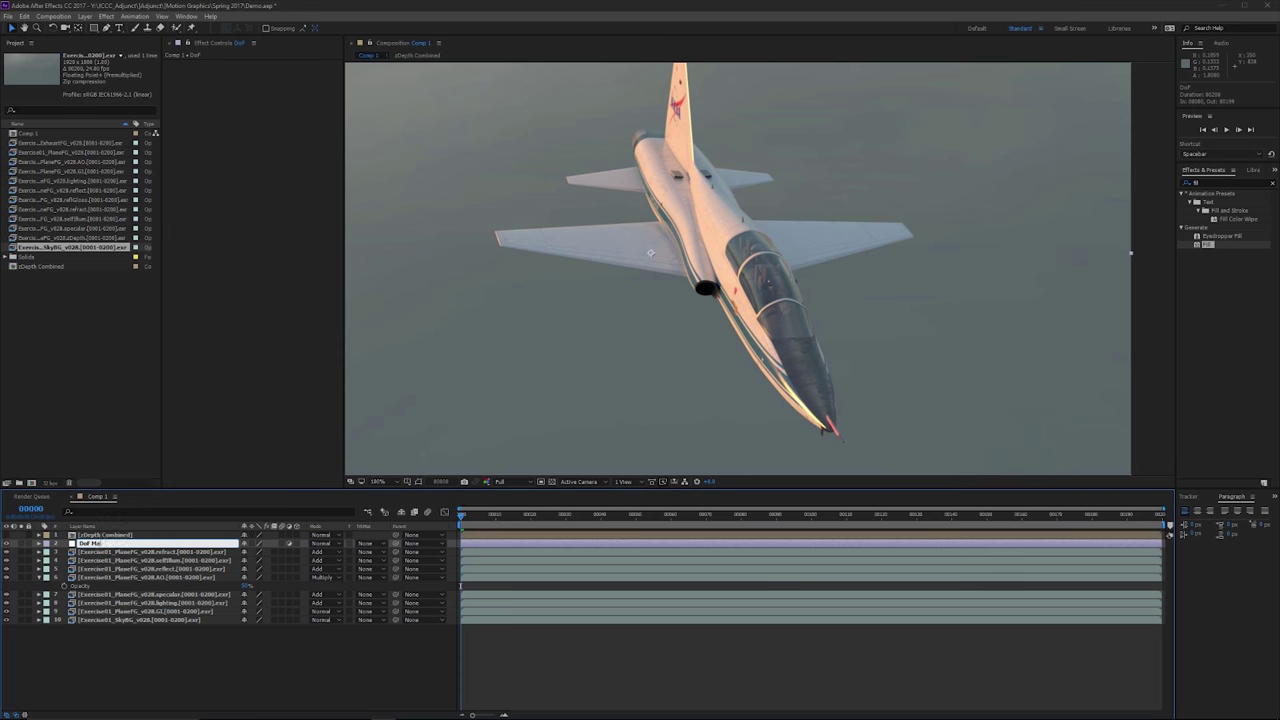
{"action": "key", "text": "BackSpace"}
{"action": "key", "text": "BackSpace"}
{"action": "type", "text": "Base"}
{"action": "key", "text": "Return"}
- Show the zDepth Combined layer, examine the plane's depth shading from tail to nose, and hide the layer again
{"action": "key", "text": "space"}
{"action": "left_click_drag", "start_coordinate": [1009, 149], "coordinate": [861, 187]}
{"action": "left_click_drag", "start_coordinate": [501, 291], "coordinate": [600, 203]}
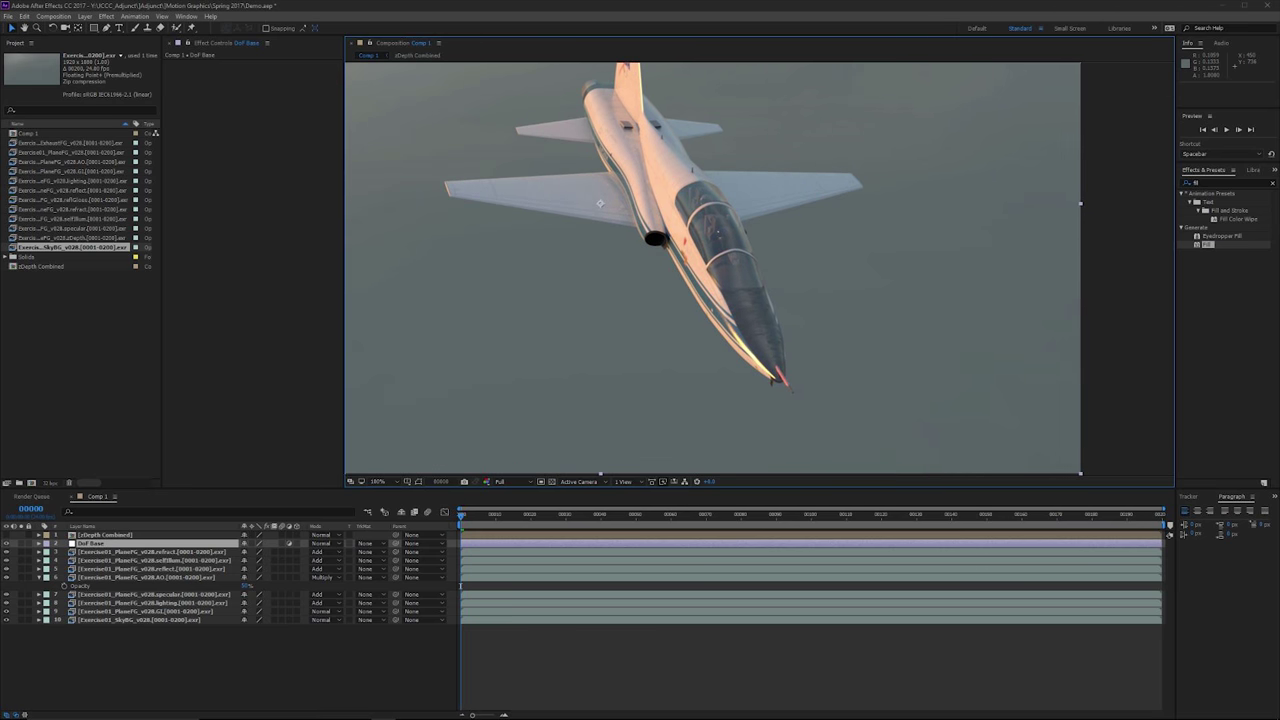
{"action": "left_click", "coordinate": [105, 535]}
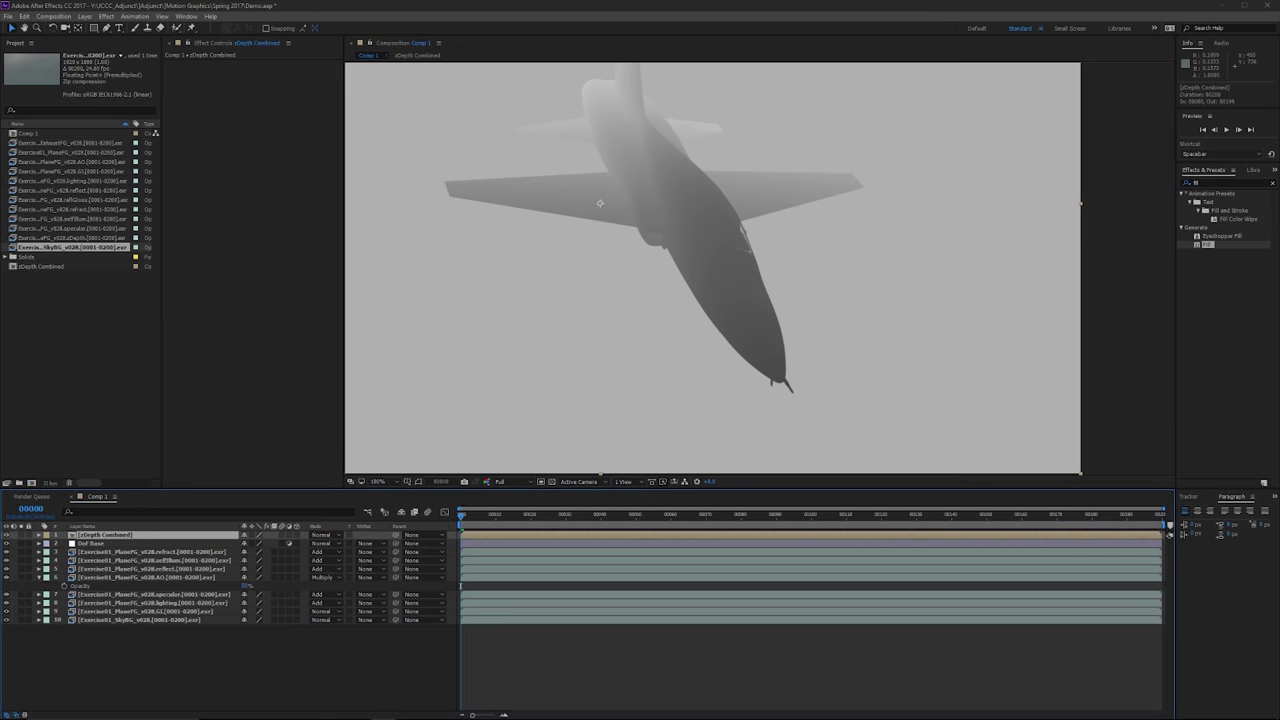
{"action": "key", "text": "space"}
{"action": "left_click_drag", "start_coordinate": [750, 284], "coordinate": [810, 304]}
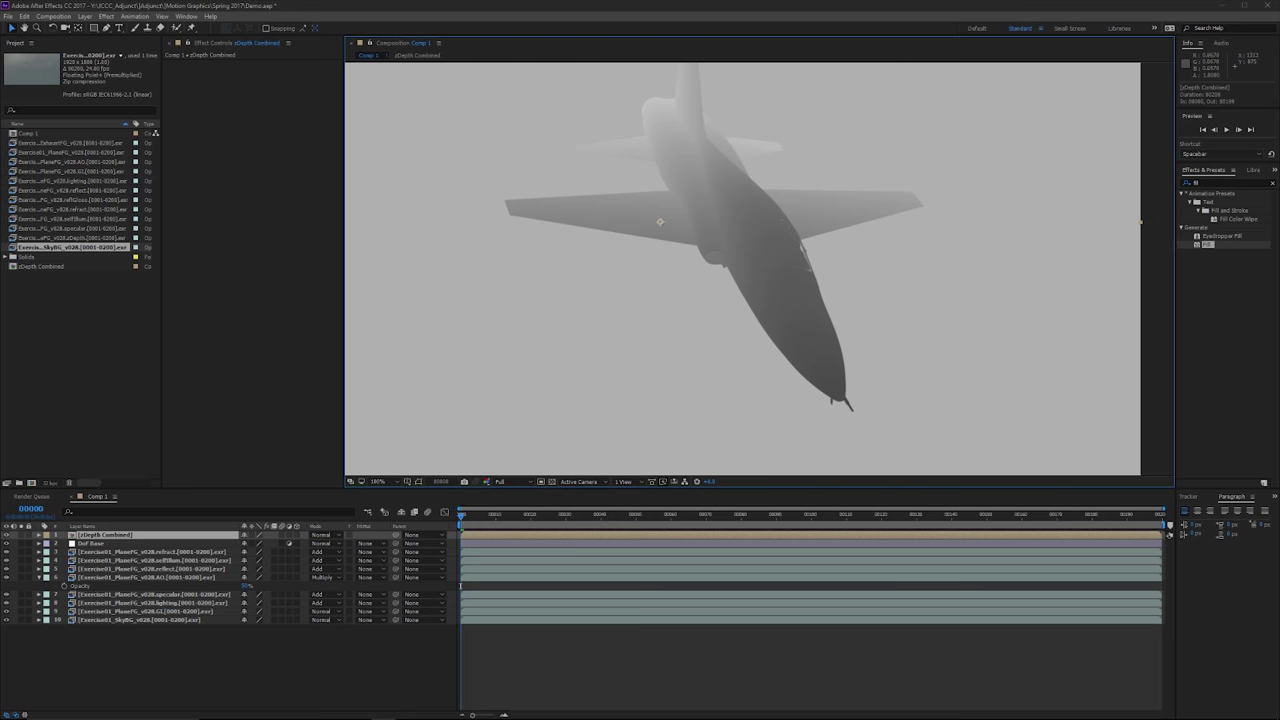
{"action": "left_click_drag", "start_coordinate": [660, 222], "coordinate": [685, 282]}
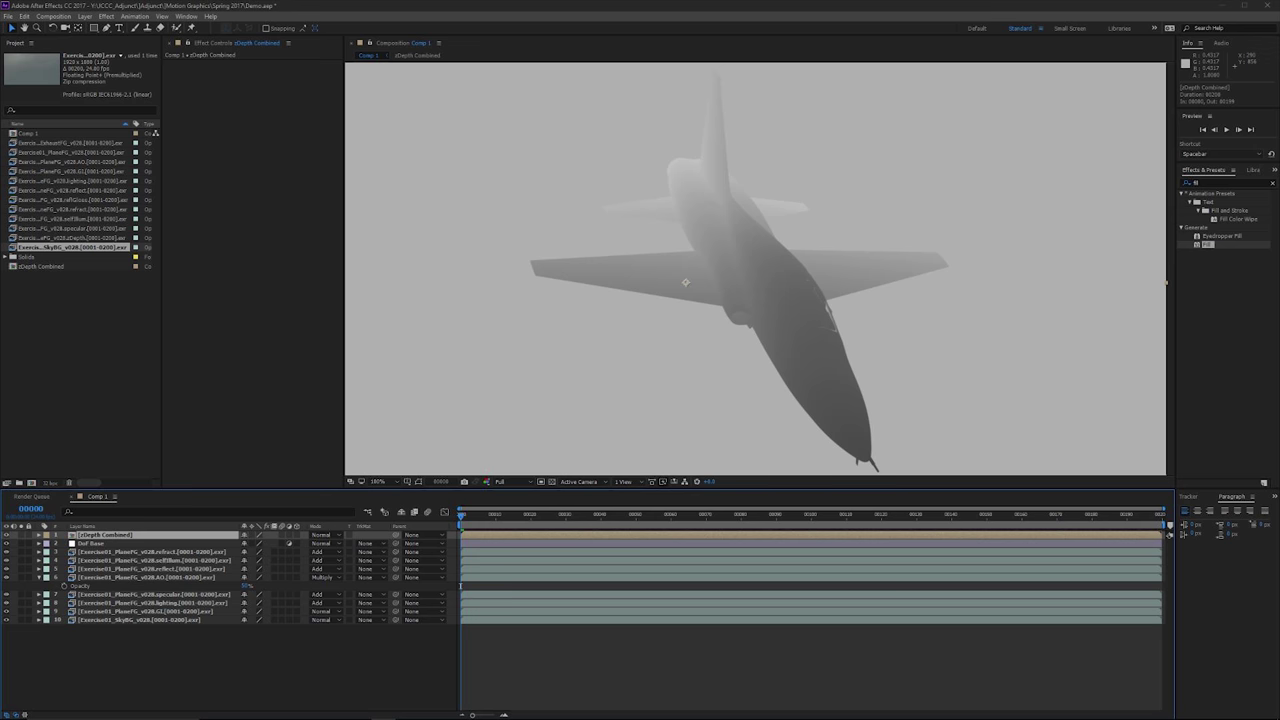
{"action": "scroll", "coordinate": [854, 378], "scroll_direction": "up", "scroll_amount": 1}
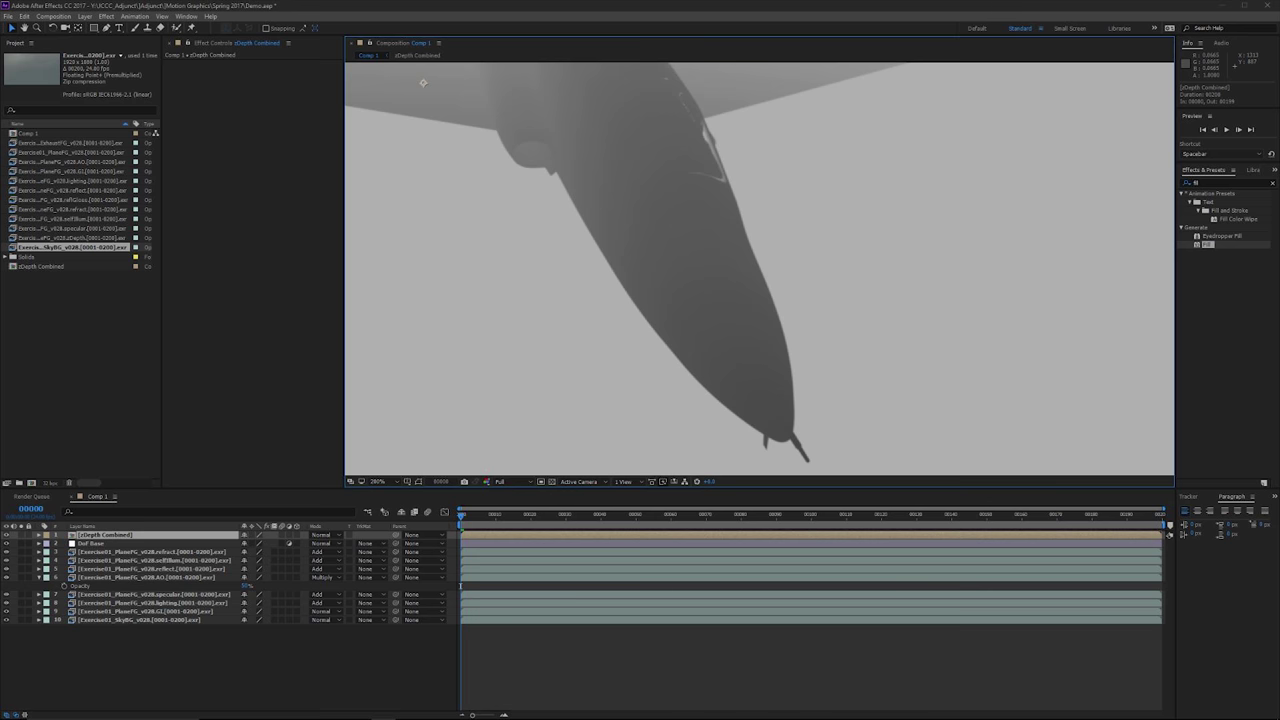
{"action": "left_click", "coordinate": [6, 535]}
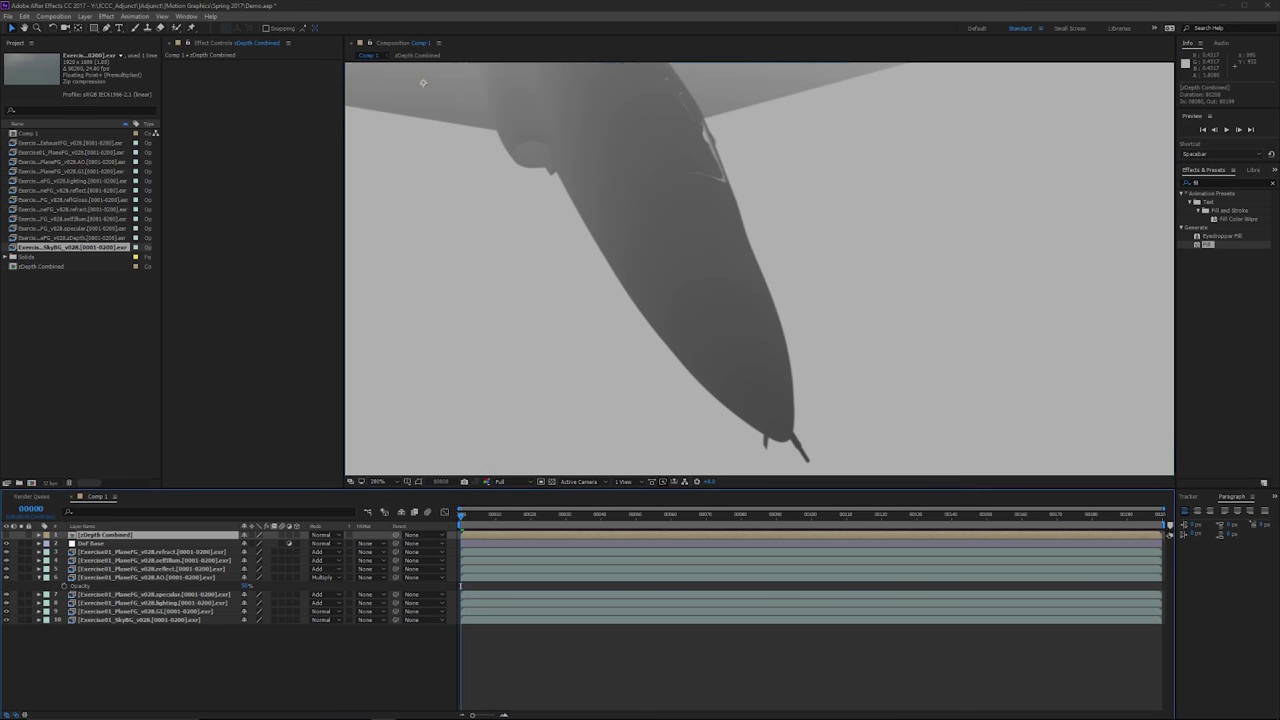
{"action": "scroll", "coordinate": [467, 174], "scroll_direction": "down", "scroll_amount": 1}
{"action": "key", "text": "space"}
{"action": "left_click_drag", "start_coordinate": [467, 174], "coordinate": [546, 232]}
{"action": "key", "text": "v"}
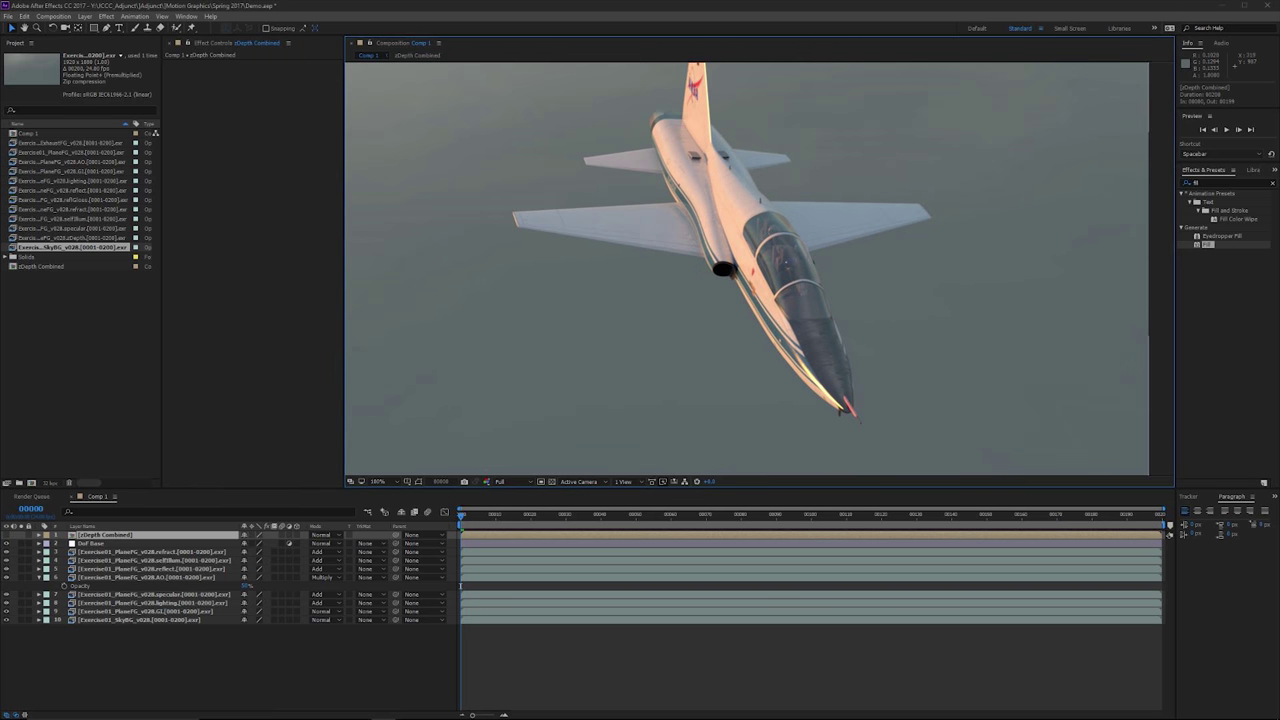
- Find the Camera Lens Blur effect and apply it to the DoF Base adjustment layer
{"action": "key", "text": "ctrl+Down"}
{"action": "left_click_drag", "start_coordinate": [1210, 183], "coordinate": [1115, 182]}
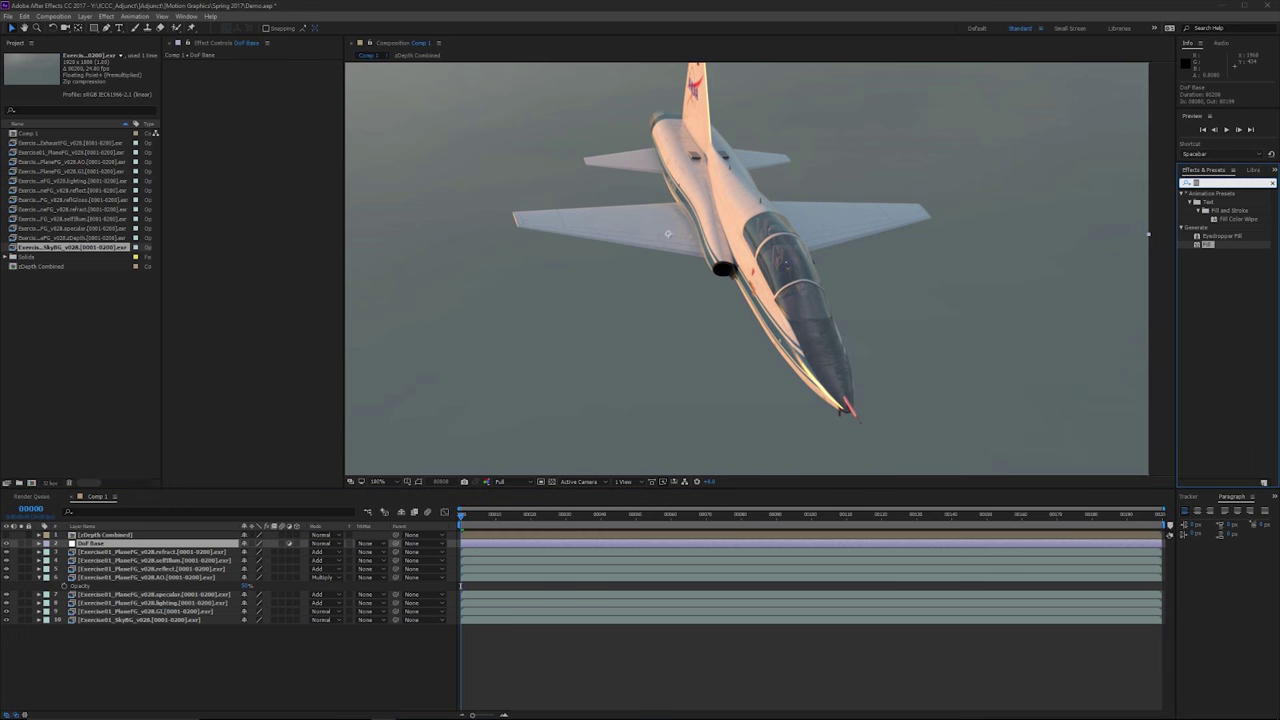
{"action": "type", "text": "camera"}
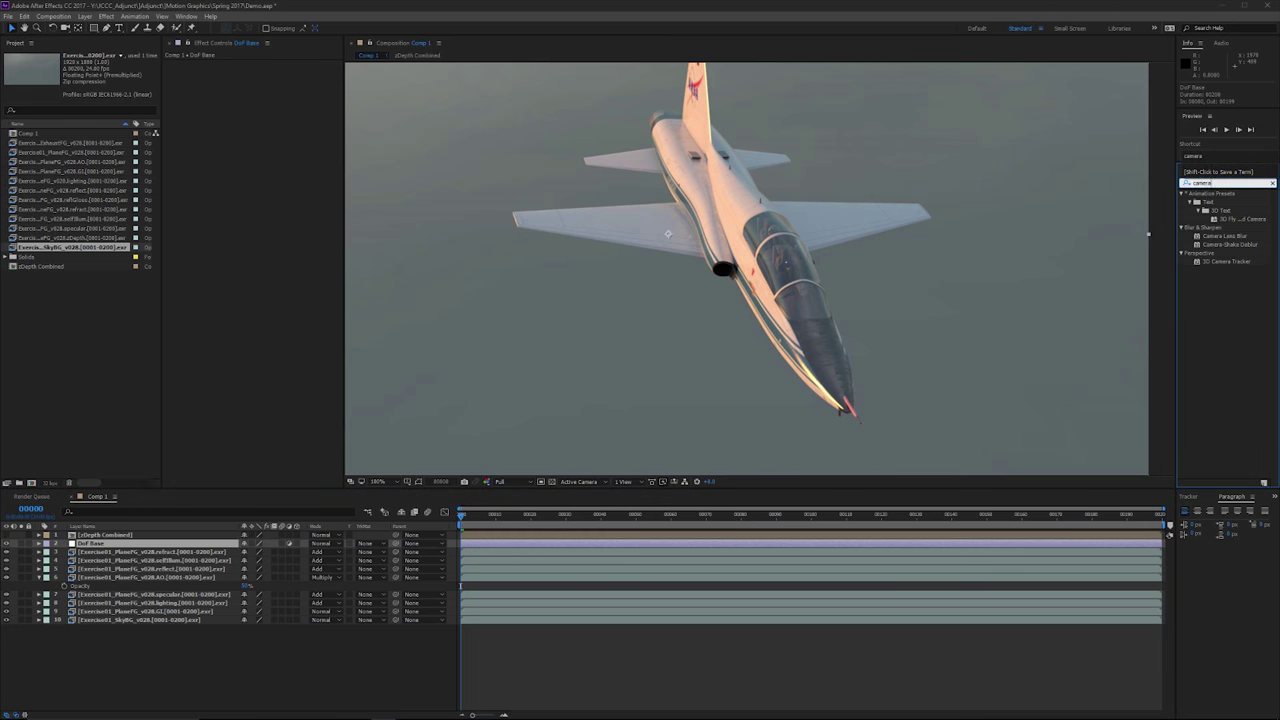
{"action": "type", "text": " lens"}
{"action": "key", "text": "Return"}
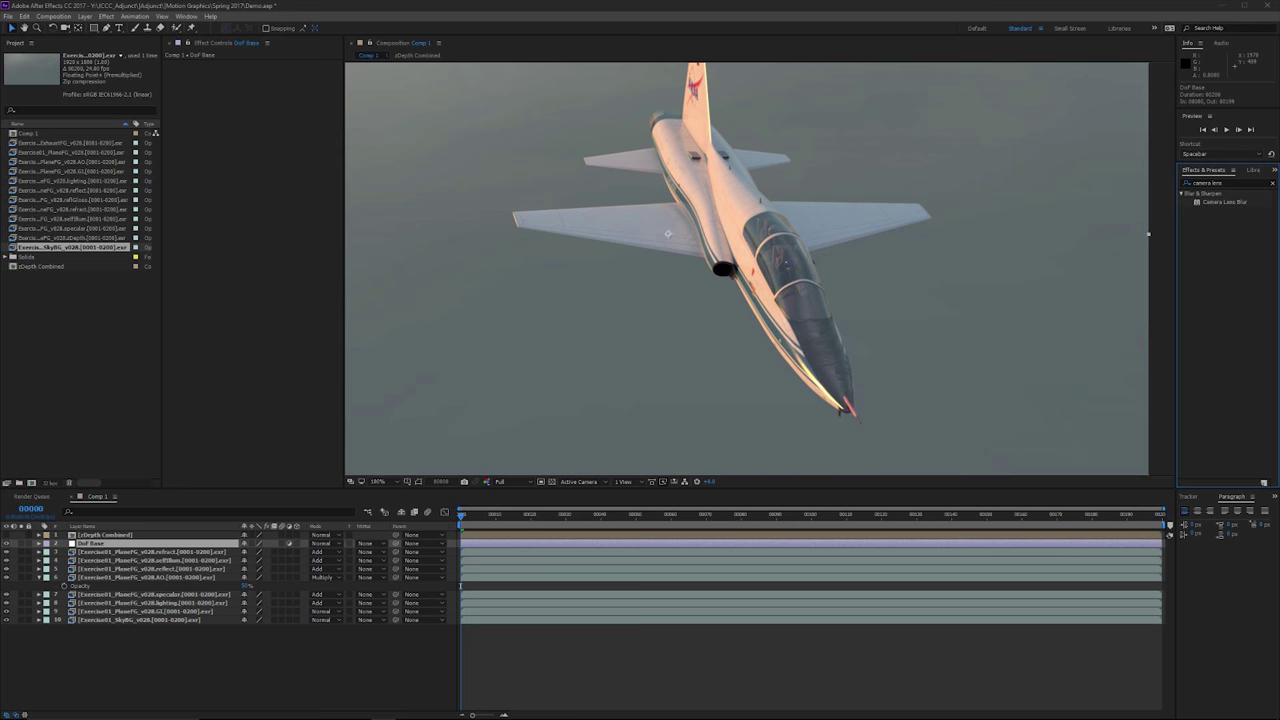
{"action": "left_click_drag", "start_coordinate": [1225, 202], "coordinate": [200, 160]}
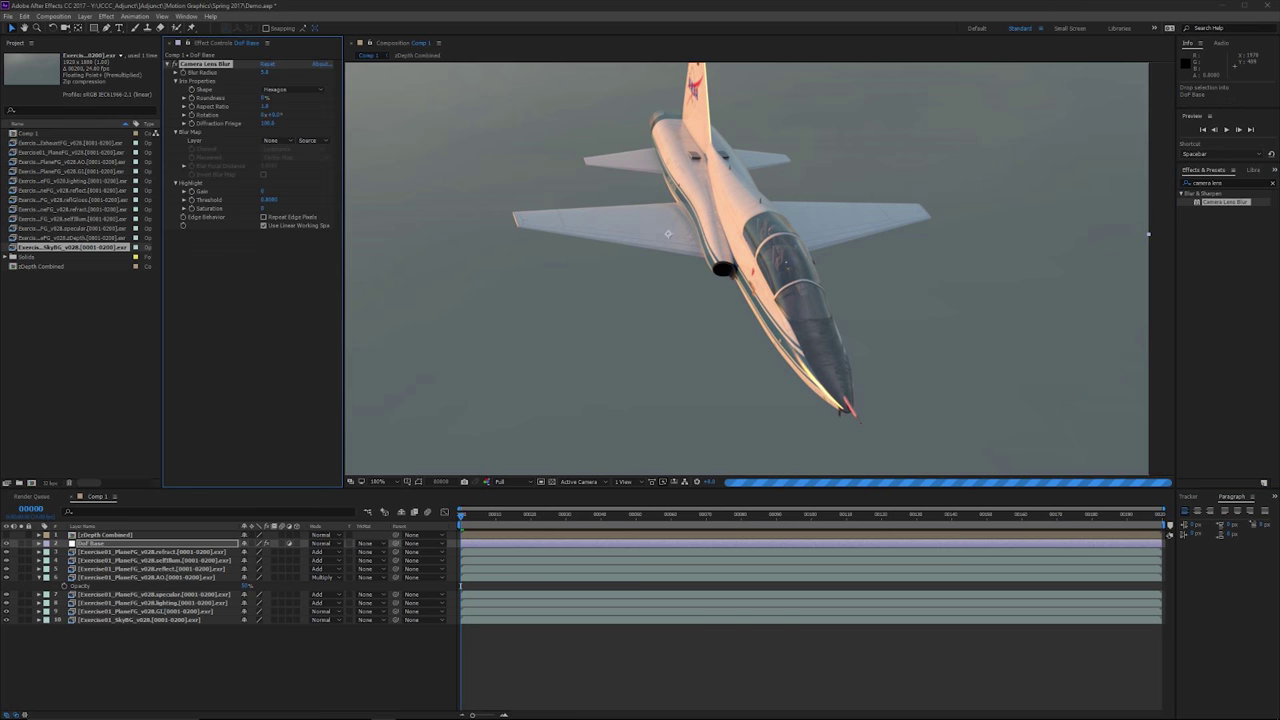
- Examine how the lens blur softens the plane's cockpit, fuselage and nose up close
{"action": "left_click_drag", "start_coordinate": [800, 200], "coordinate": [808, 266]}
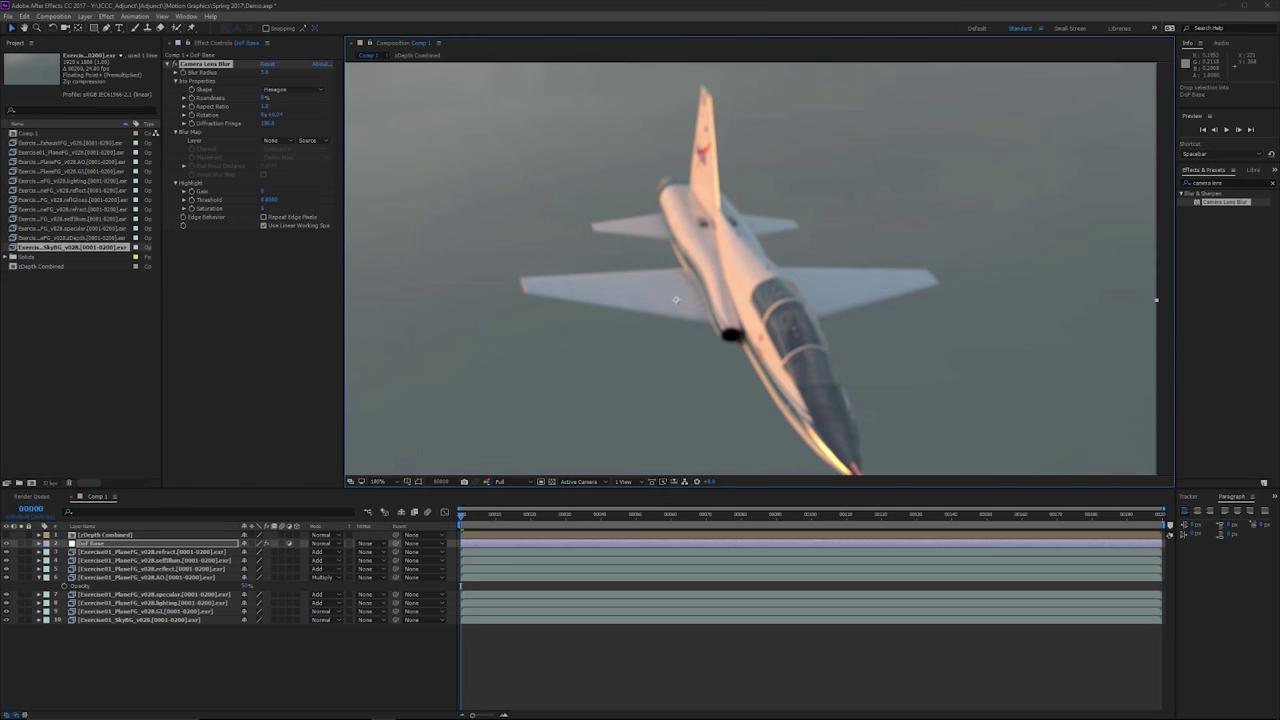
{"action": "scroll", "coordinate": [676, 299], "scroll_direction": "up", "scroll_amount": 4}
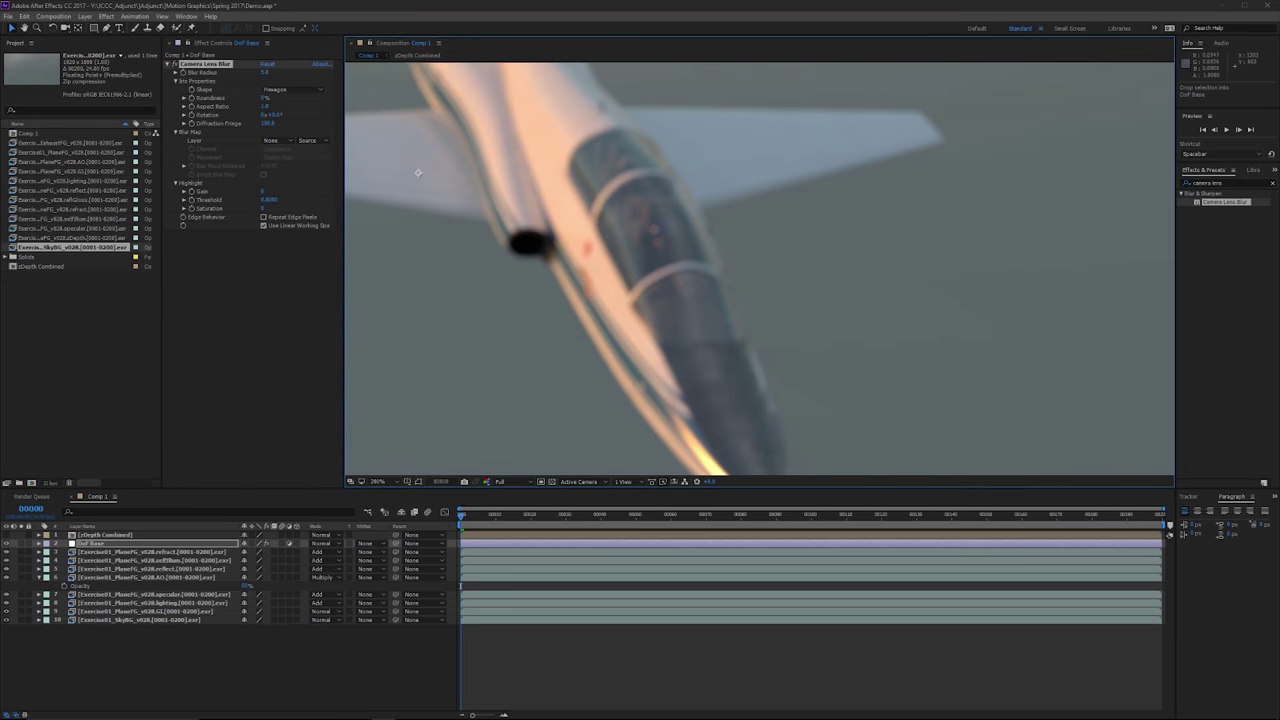
{"action": "left_click_drag", "start_coordinate": [755, 200], "coordinate": [796, 232]}
{"action": "scroll", "coordinate": [796, 232], "scroll_direction": "up", "scroll_amount": 1}
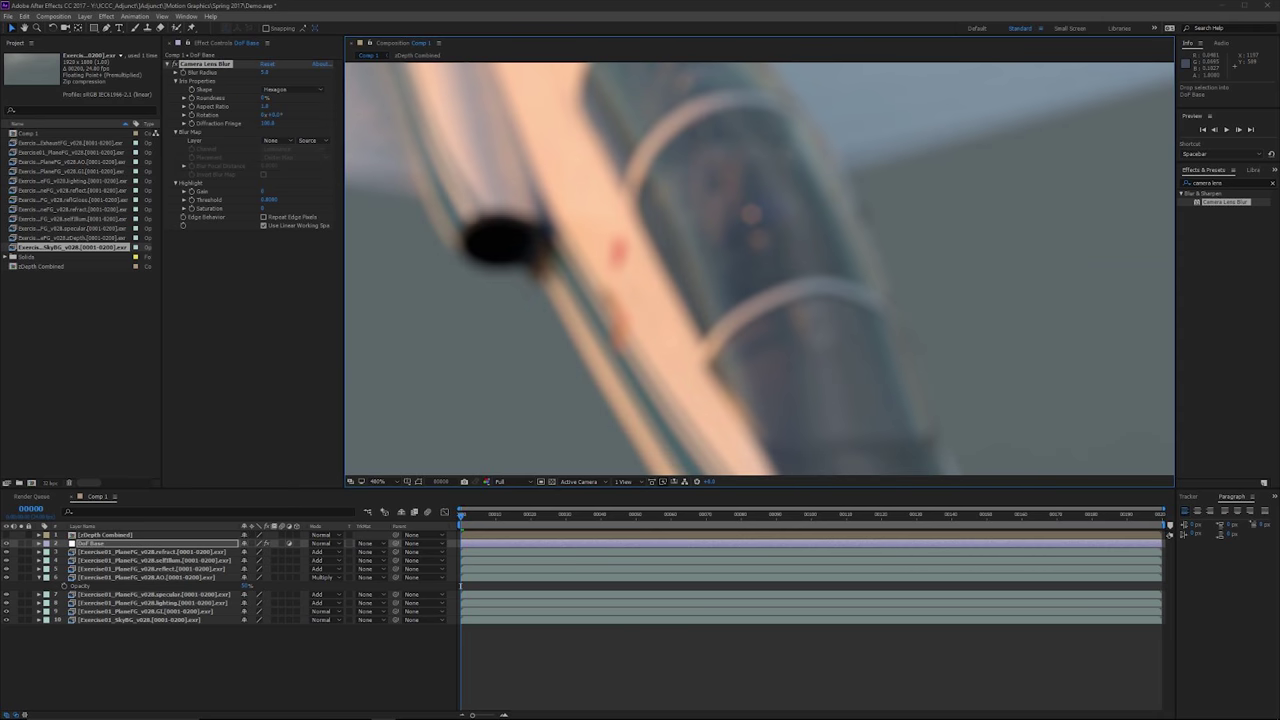
{"action": "scroll", "coordinate": [796, 420], "scroll_direction": "down", "scroll_amount": 1}
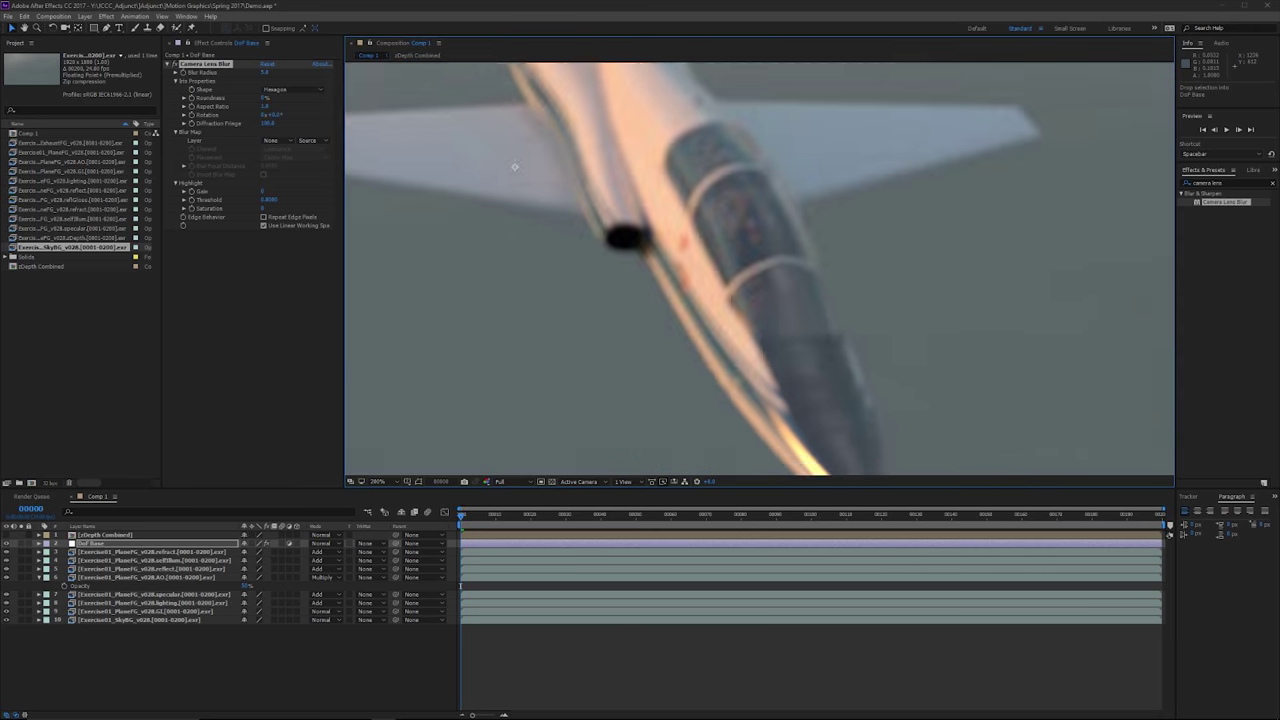
{"action": "left_click_drag", "start_coordinate": [800, 440], "coordinate": [684, 260]}
{"action": "scroll", "coordinate": [690, 275], "scroll_direction": "up", "scroll_amount": 1}
{"action": "scroll", "coordinate": [690, 275], "scroll_direction": "down", "scroll_amount": 1}
{"action": "left_click_drag", "start_coordinate": [745, 345], "coordinate": [803, 382]}
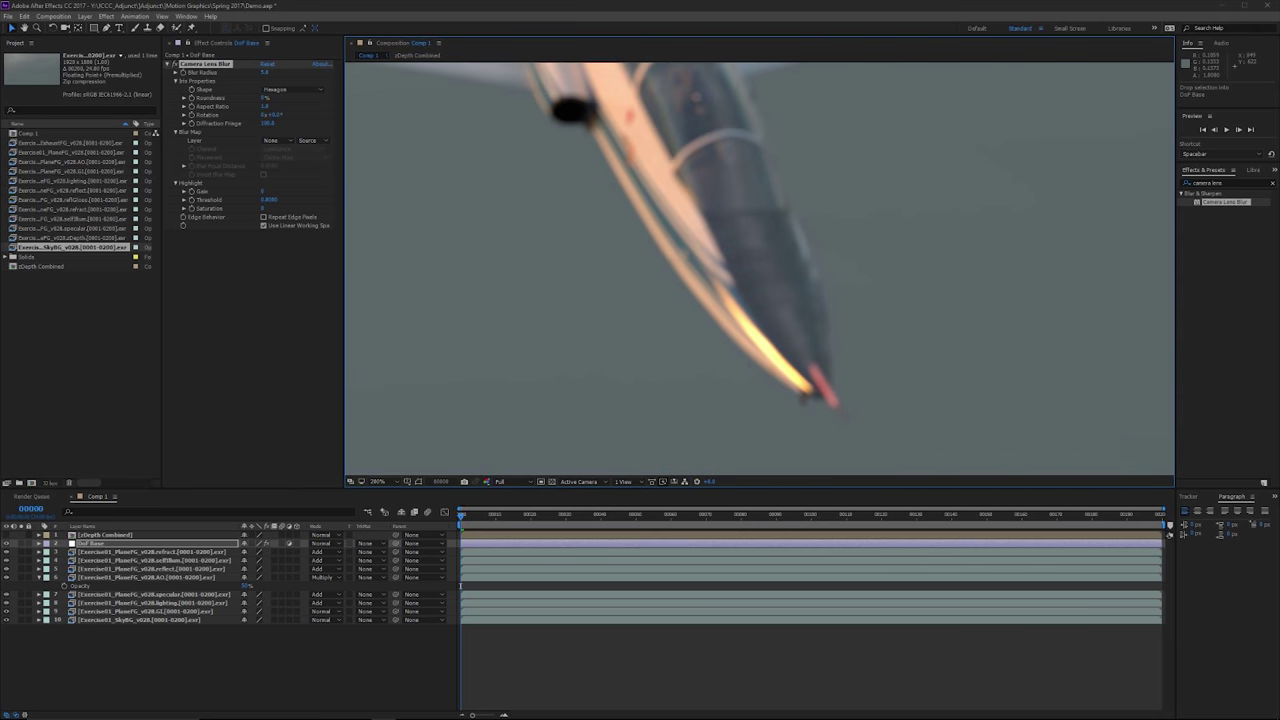
- Try a Blur Radius of 1 for DoF Base's Camera Lens Blur and check the softness along the plane
{"action": "left_click", "coordinate": [267, 72]}
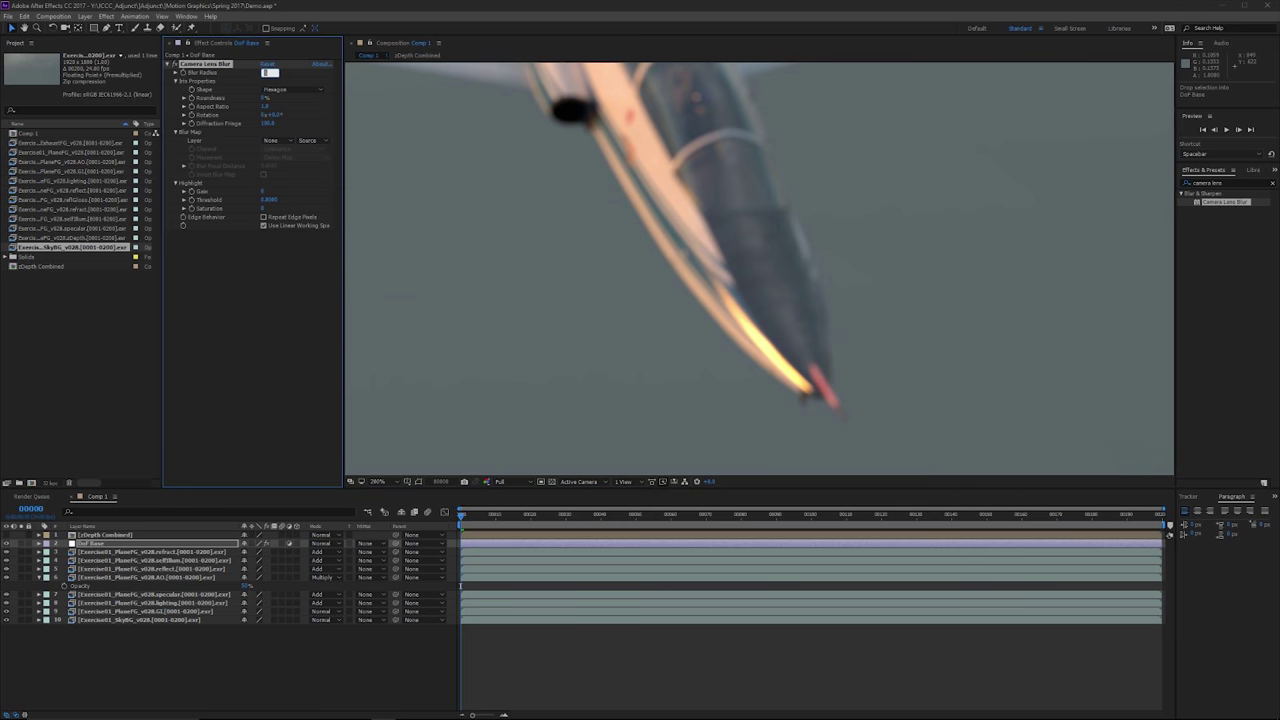
{"action": "type", "text": "1"}
{"action": "key", "text": "Return"}
{"action": "scroll", "coordinate": [795, 340], "scroll_direction": "down", "scroll_amount": 1}
{"action": "left_click_drag", "start_coordinate": [650, 173], "coordinate": [871, 358]}
{"action": "scroll", "coordinate": [709, 227], "scroll_direction": "up", "scroll_amount": 1}
{"action": "left_click_drag", "start_coordinate": [944, 343], "coordinate": [707, 176]}
{"action": "scroll", "coordinate": [600, 195], "scroll_direction": "down", "scroll_amount": 1}
{"action": "scroll", "coordinate": [600, 195], "scroll_direction": "up", "scroll_amount": 1}
{"action": "mouse_move", "coordinate": [600, 197]}
{"action": "left_mouse_down"}
{"action": "mouse_move", "coordinate": [528, 133]}
{"action": "mouse_move", "coordinate": [611, 205]}
{"action": "left_mouse_up"}
- Set the Blur Radius of DoF Base's Camera Lens Blur to 0.5 and check the nose and wings
{"action": "left_click", "coordinate": [265, 73]}
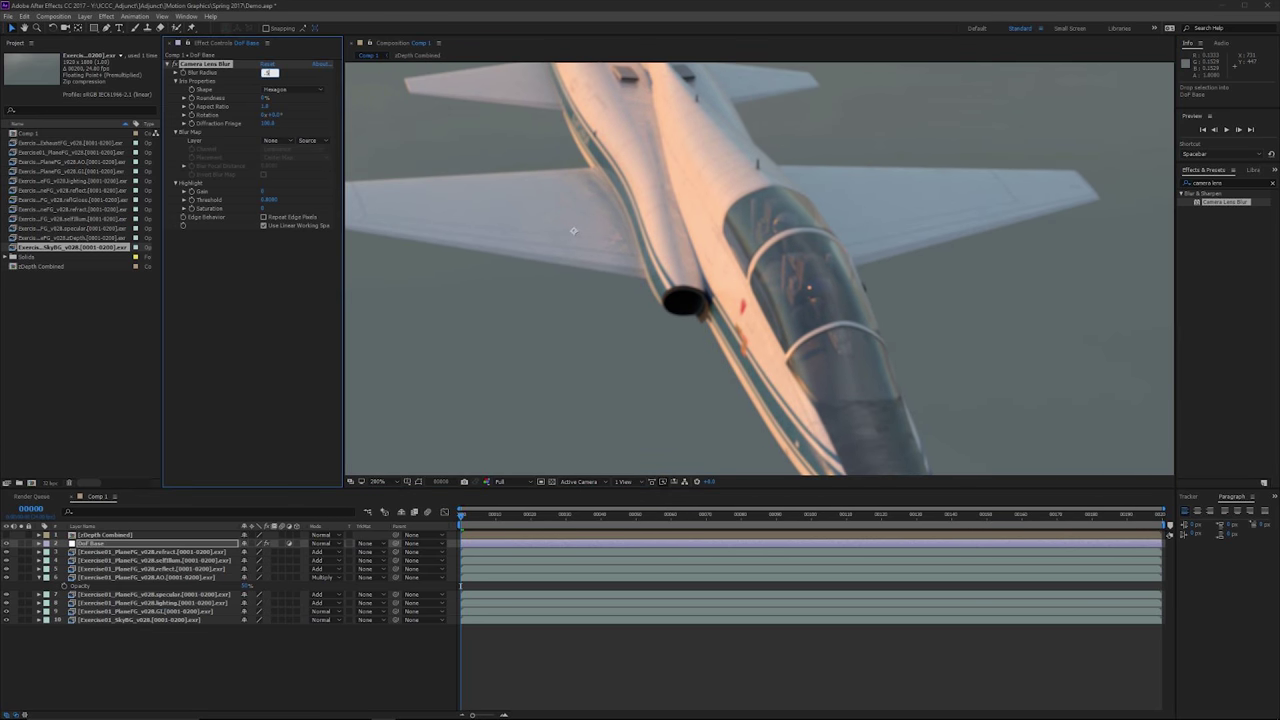
{"action": "type", "text": ".5"}
{"action": "key", "text": "Return"}
{"action": "left_click_drag", "start_coordinate": [930, 444], "coordinate": [766, 262]}
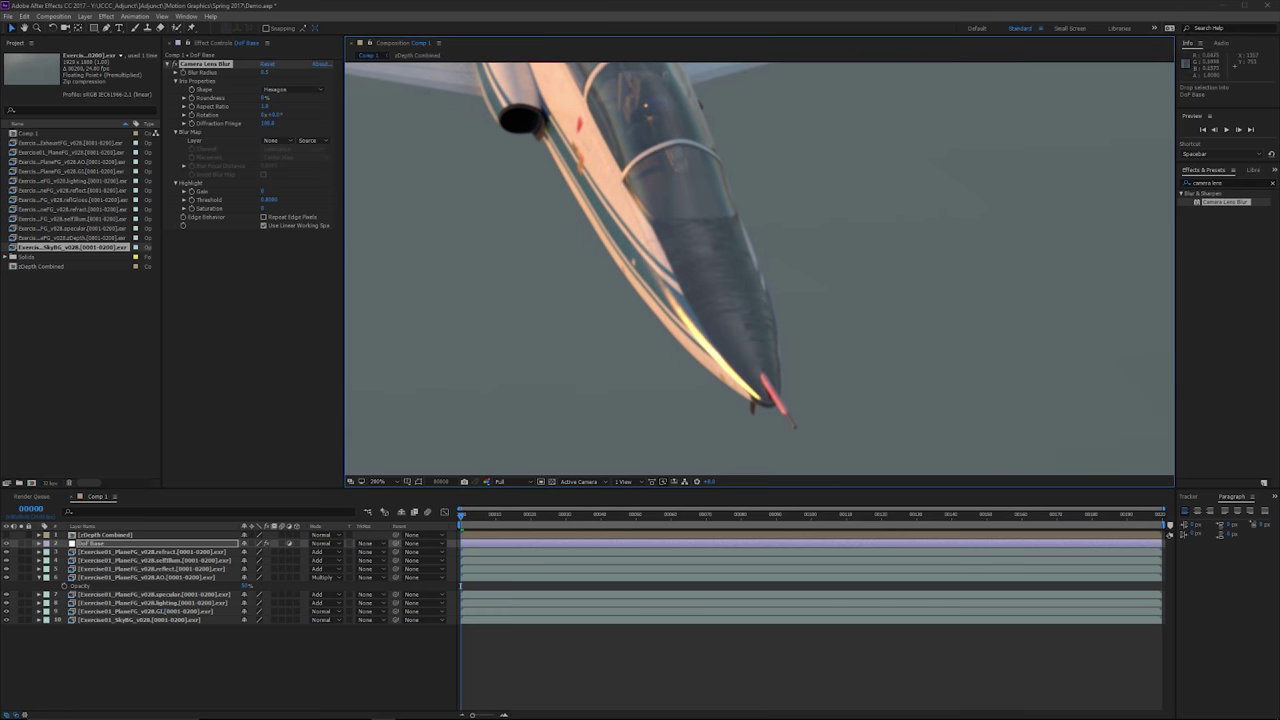
{"action": "left_click_drag", "start_coordinate": [407, 57], "coordinate": [746, 290]}
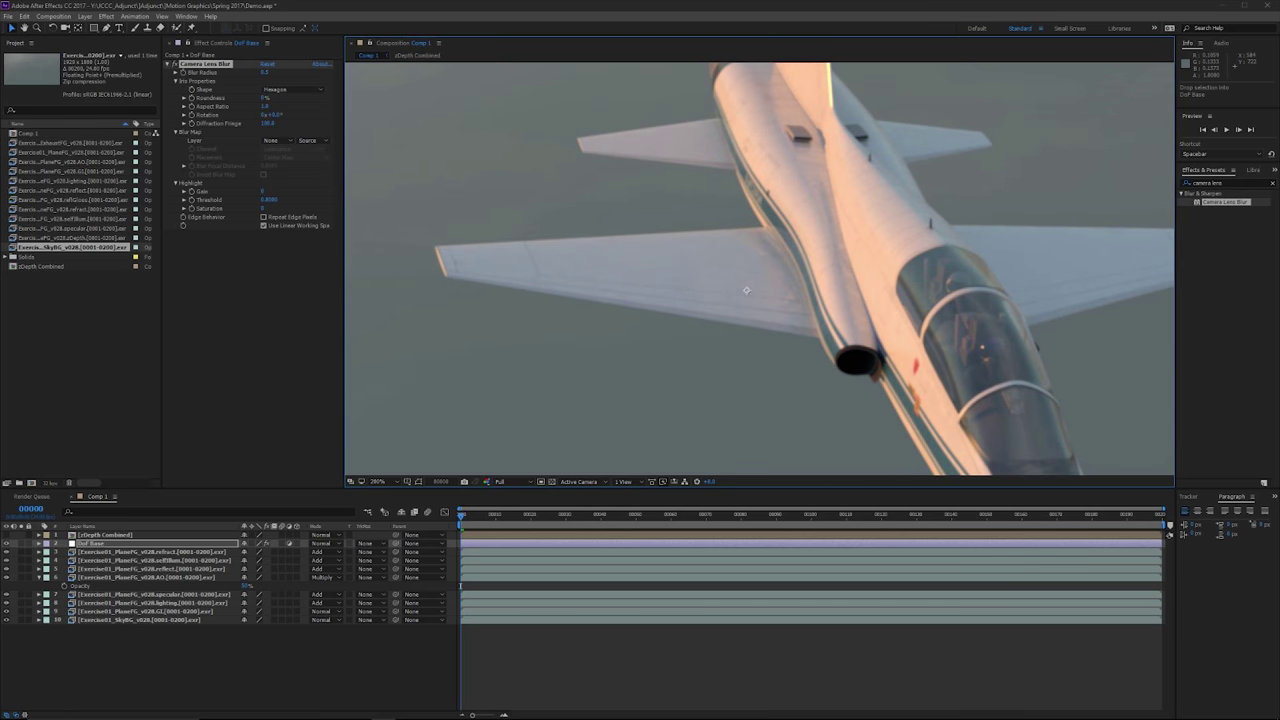
- Add a null object named "DoF Master" between DoF Base and the refract pass, and apply Camera Lens Blur to it
{"action": "key", "text": "ctrl+Down"}
{"action": "left_click", "coordinate": [85, 16]}
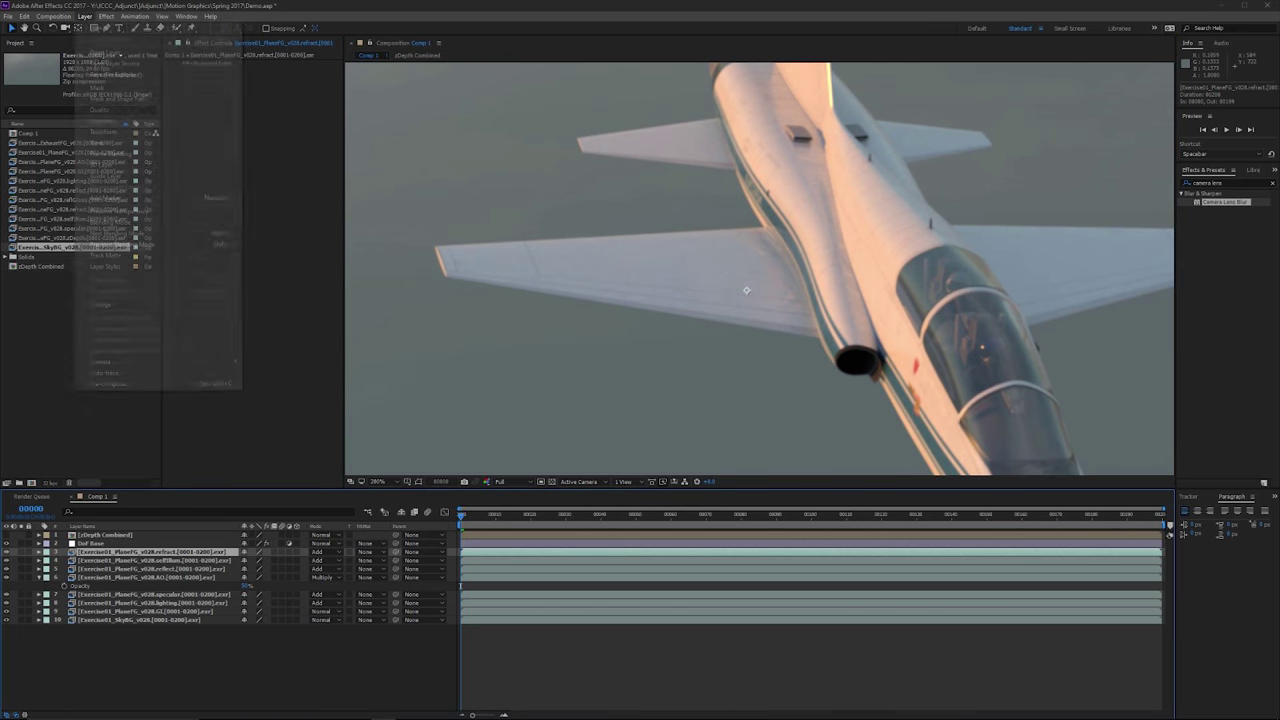
{"action": "mouse_move", "coordinate": [97, 28]}
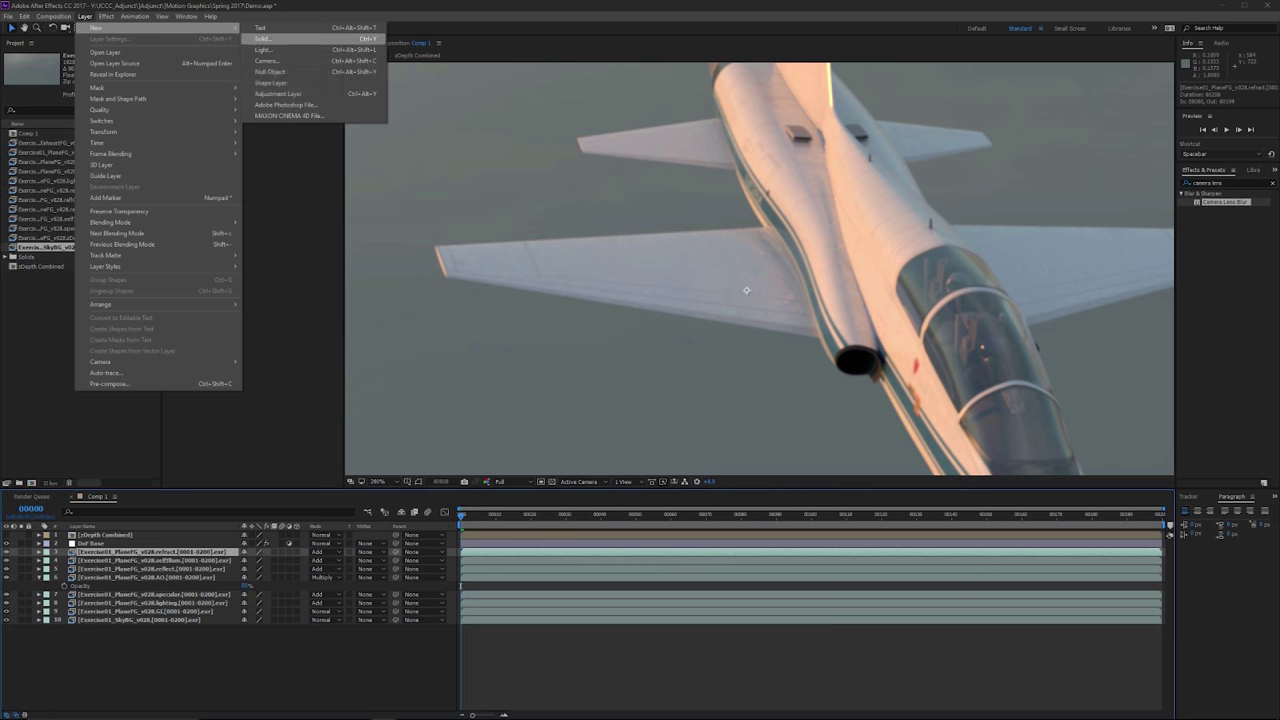
{"action": "left_click", "coordinate": [270, 71]}
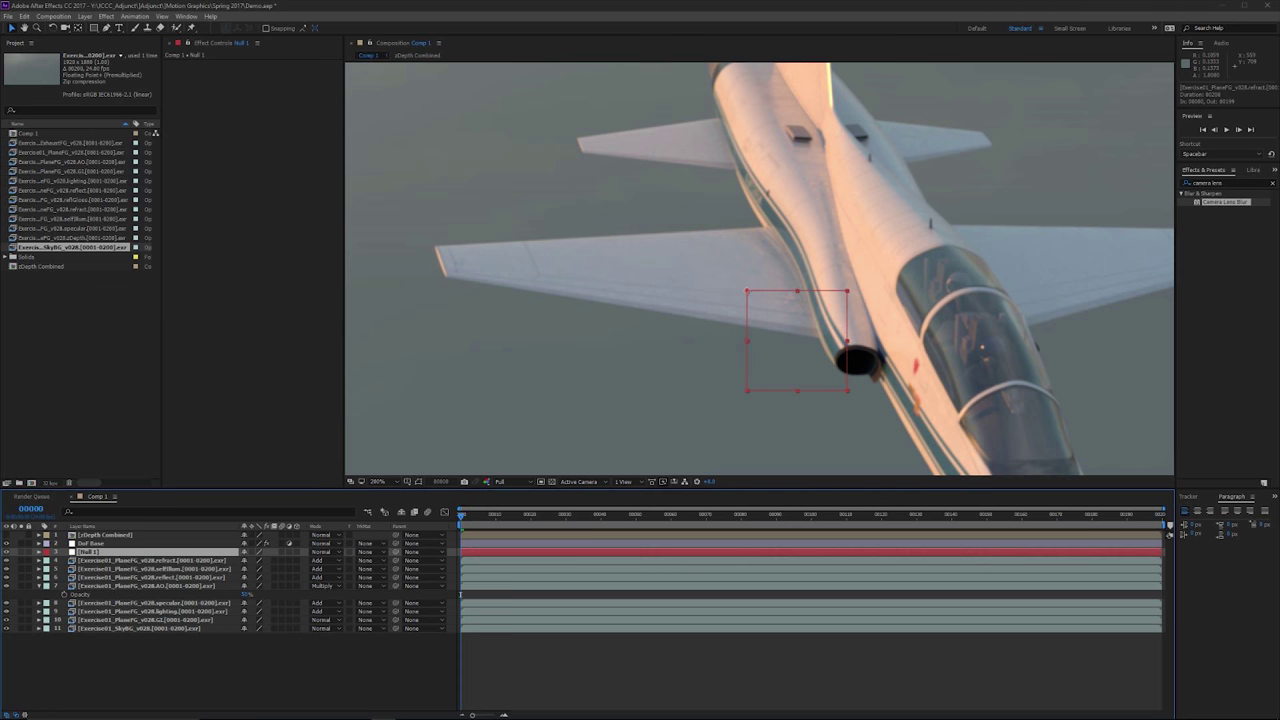
{"action": "key", "text": "Return"}
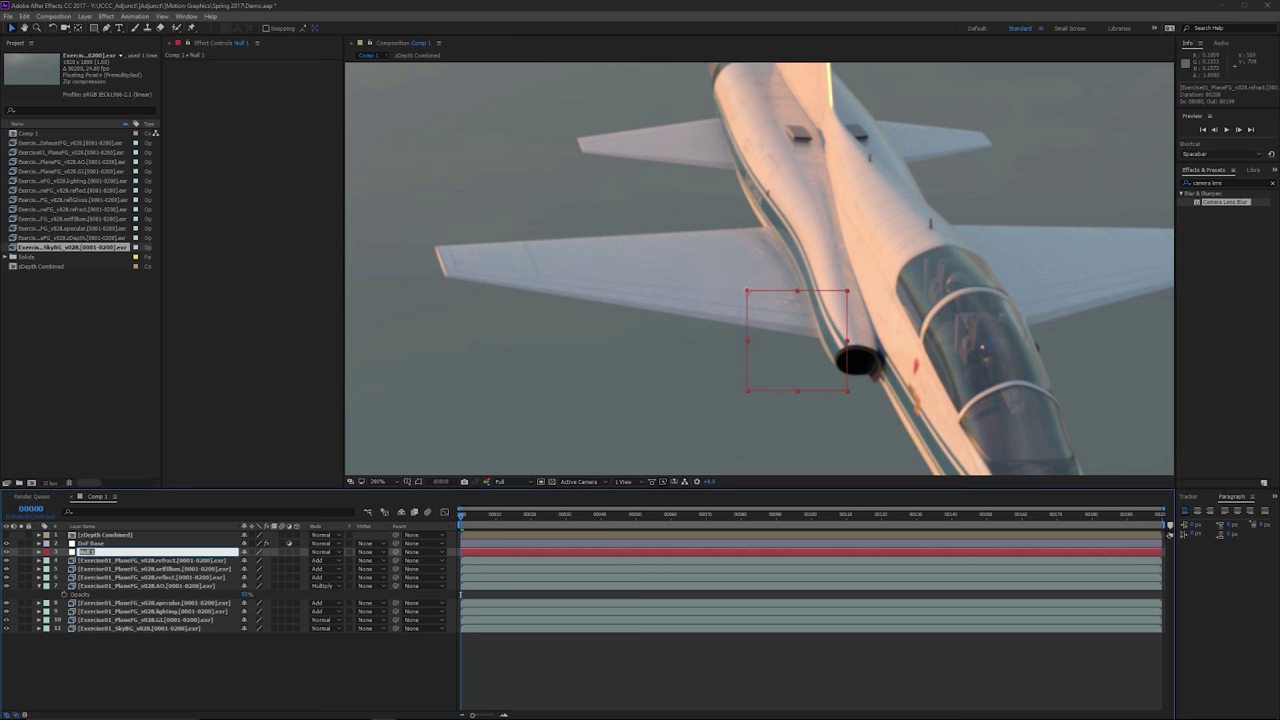
{"action": "type", "text": "F"}
{"action": "type", "text": "oF Master"}
{"action": "key", "text": "Return"}
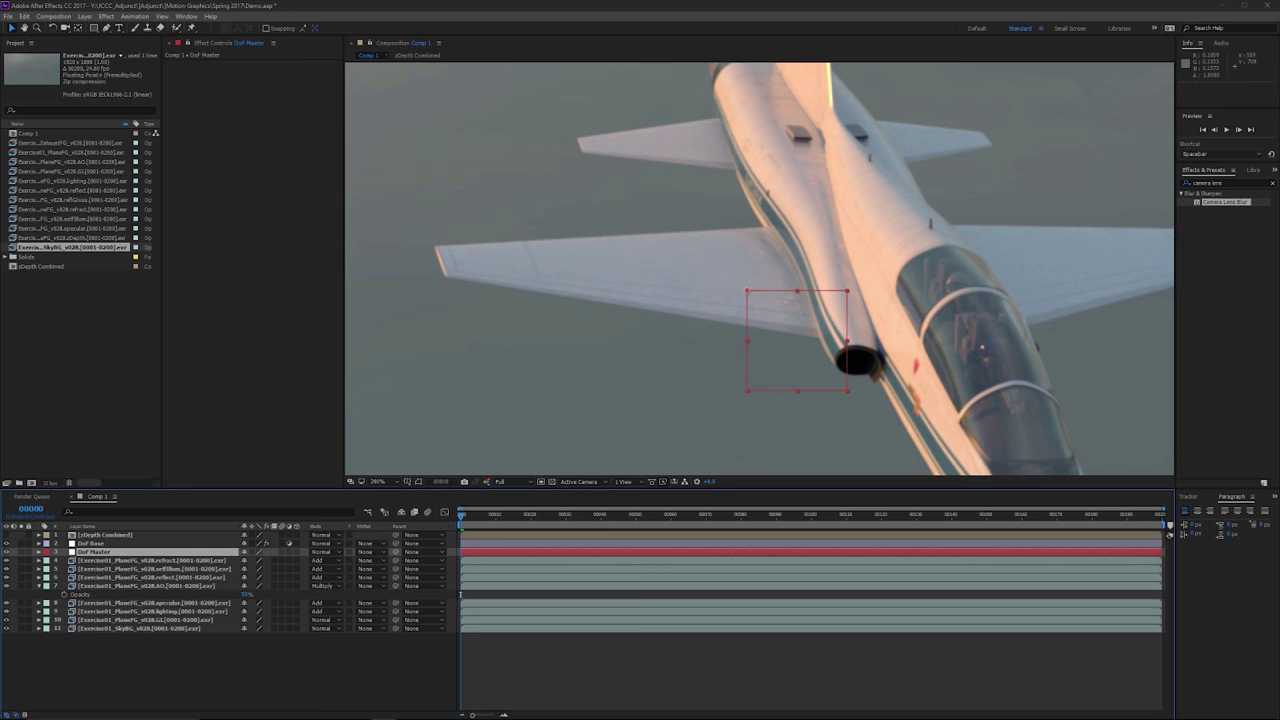
{"action": "left_click_drag", "start_coordinate": [1223, 202], "coordinate": [220, 152]}
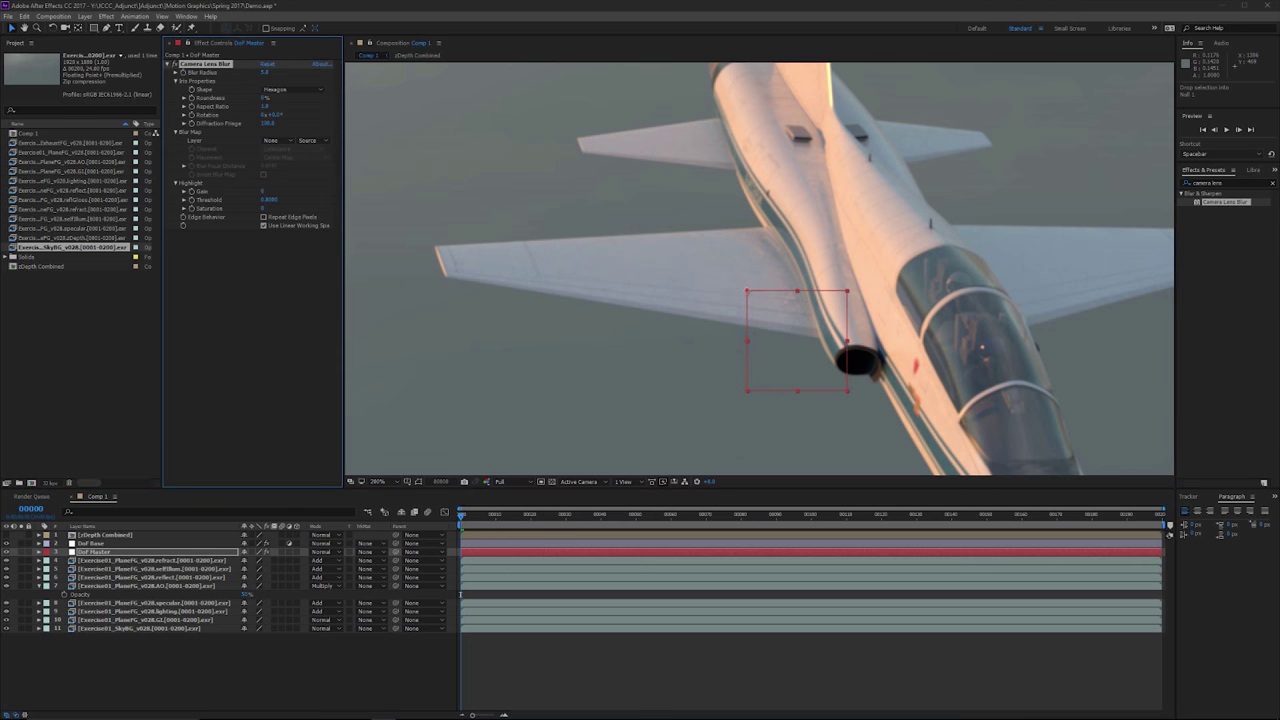
{"action": "left_click", "coordinate": [95, 552]}
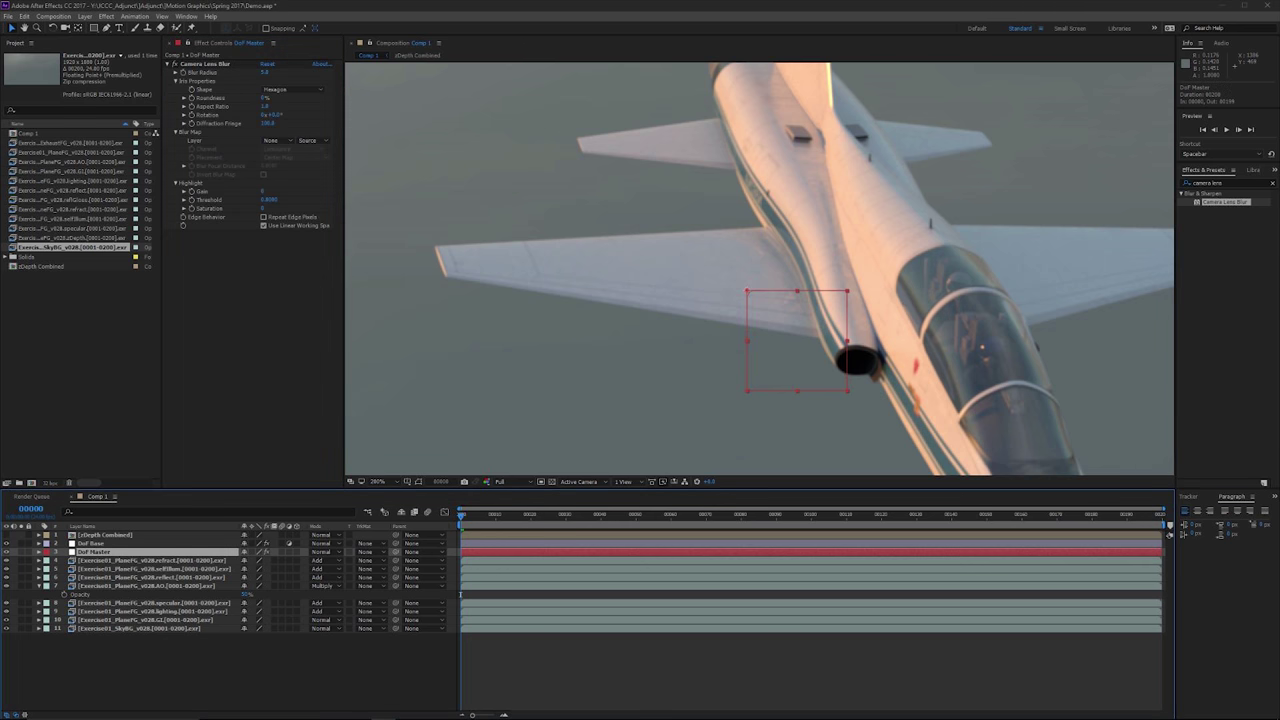
- Apply Camera Lens Blur to the plane's refract pass
{"action": "key", "text": "ctrl+Down"}
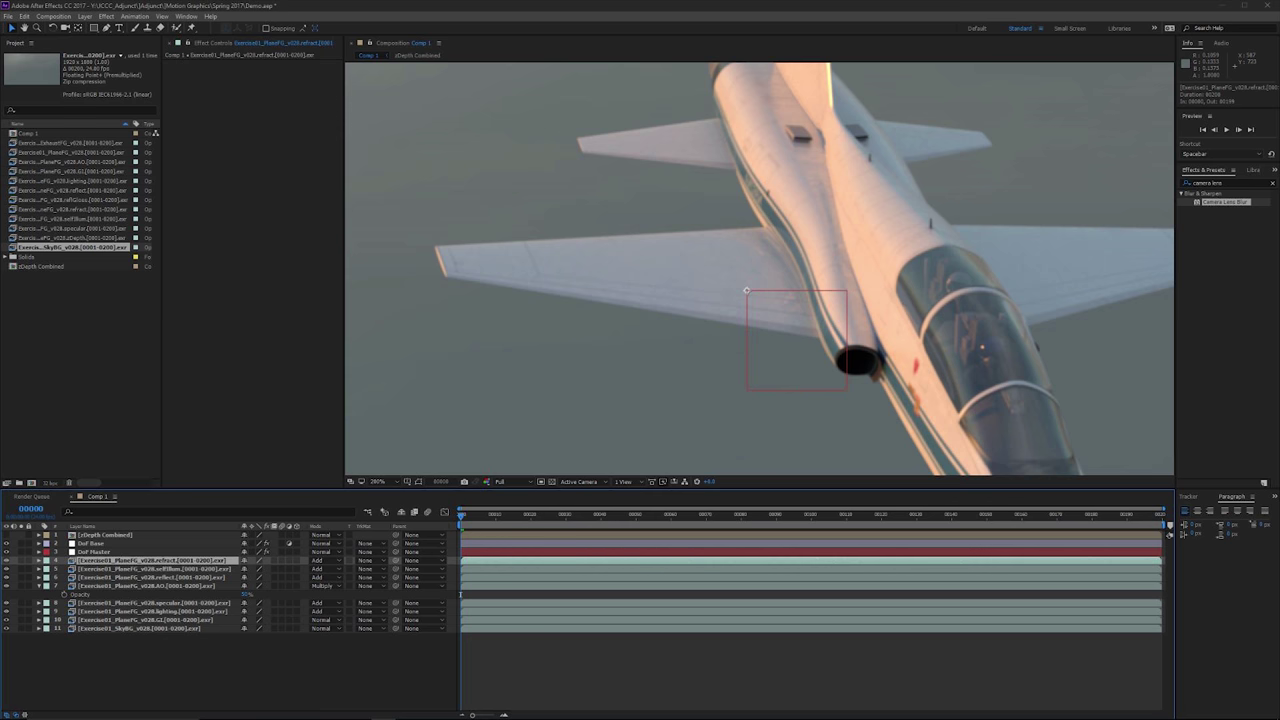
{"action": "left_click_drag", "start_coordinate": [1225, 202], "coordinate": [213, 239]}
{"action": "left_click", "coordinate": [152, 561]}
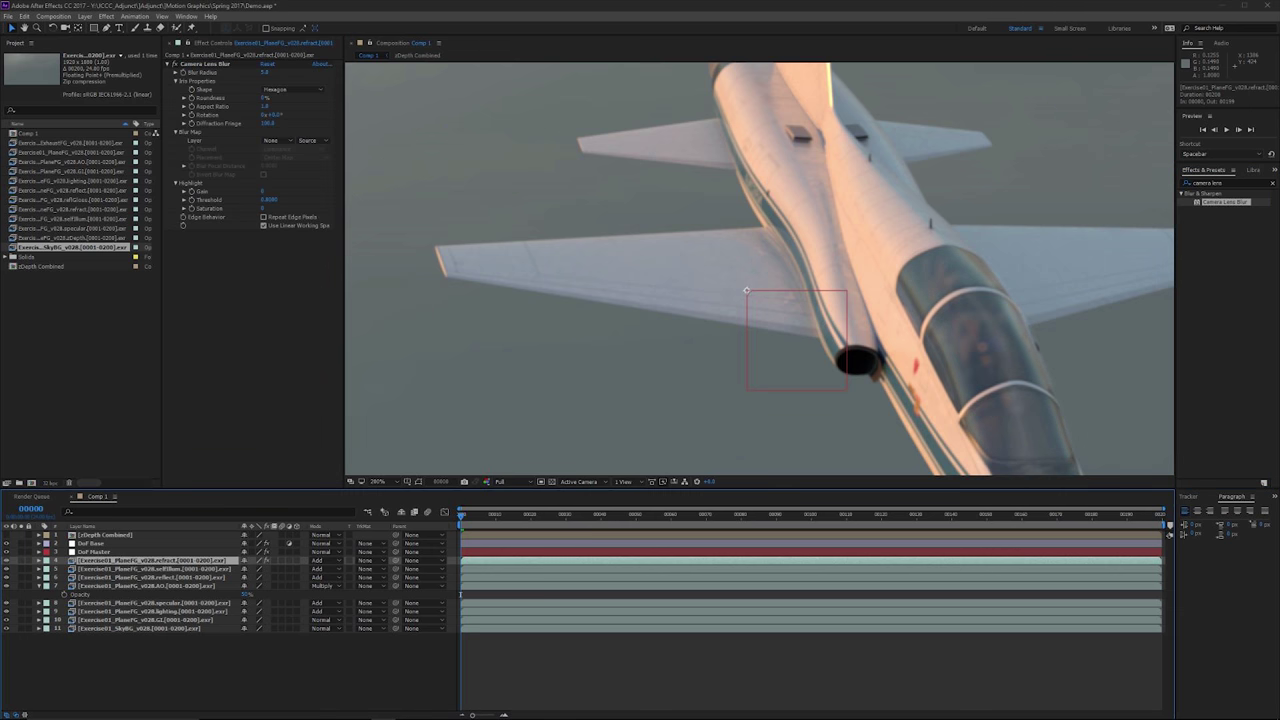
- Expand the Camera Lens Blur properties, including Blur Map, of both DoF Master and the refract pass in the timeline
{"action": "left_click", "coordinate": [95, 552]}
{"action": "key", "text": "e"}
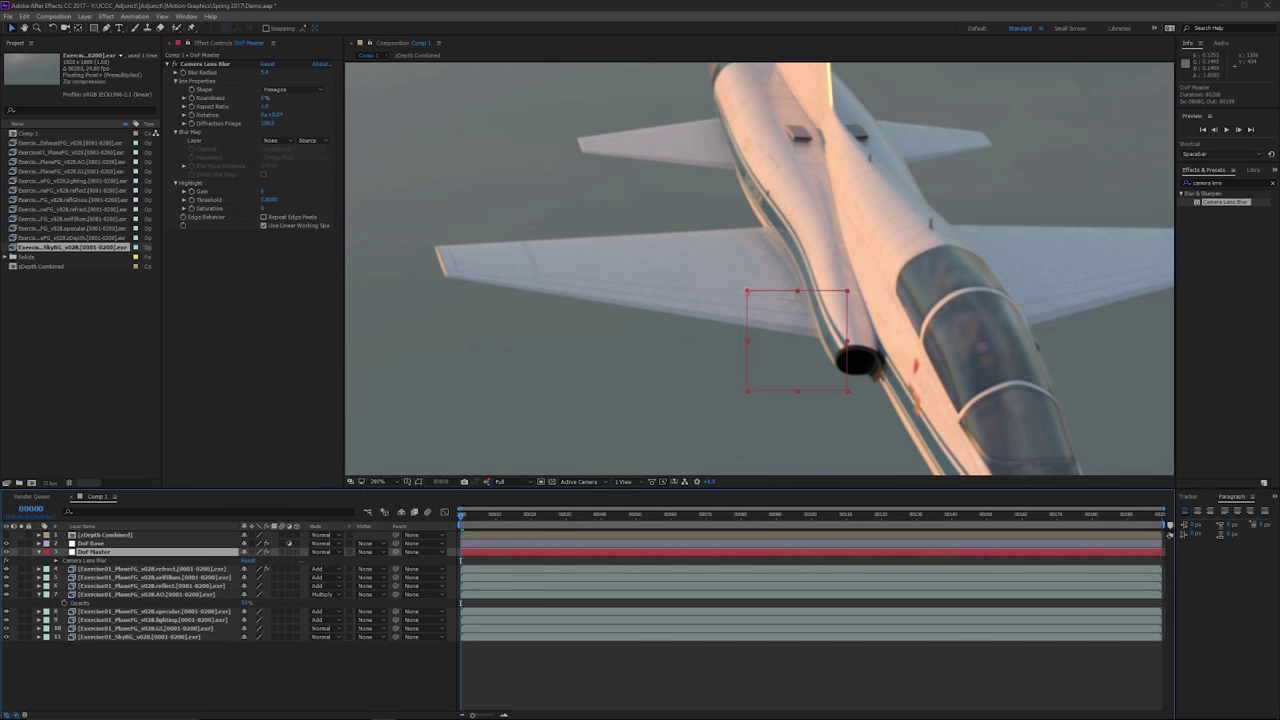
{"action": "left_click", "coordinate": [152, 569]}
{"action": "key", "text": "e"}
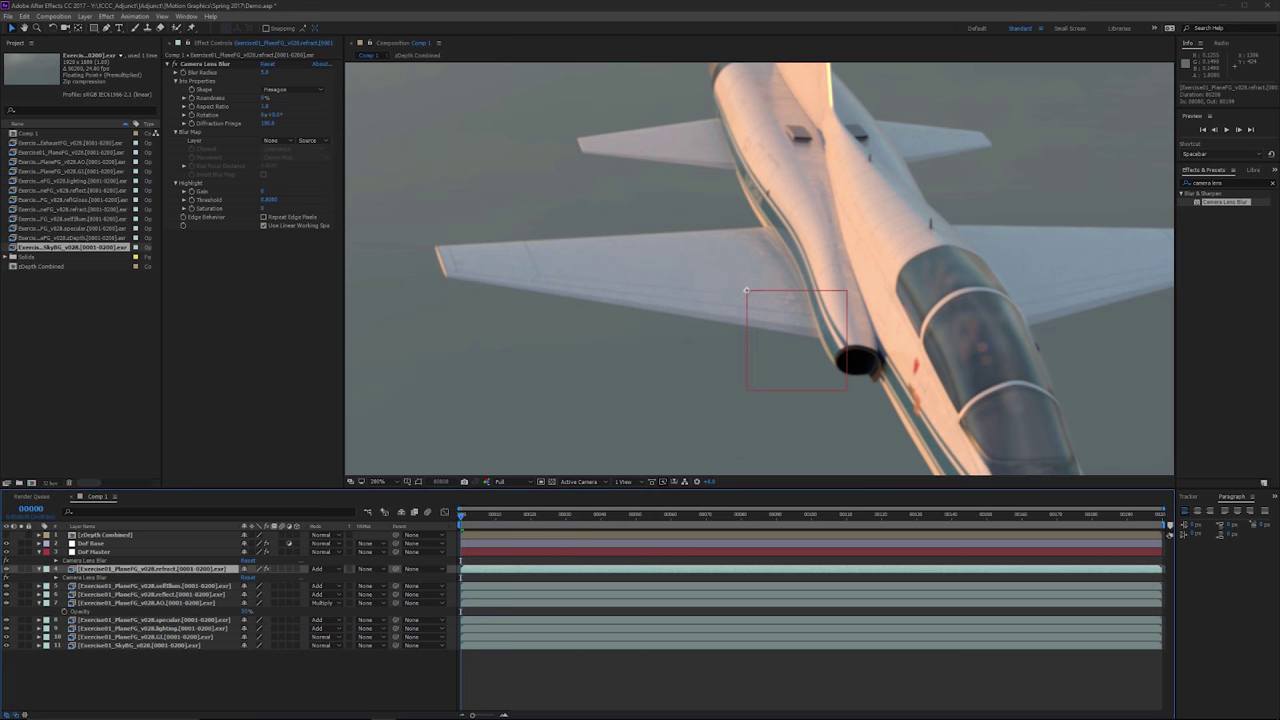
{"action": "left_click", "coordinate": [56, 577]}
{"action": "left_click", "coordinate": [56, 561]}
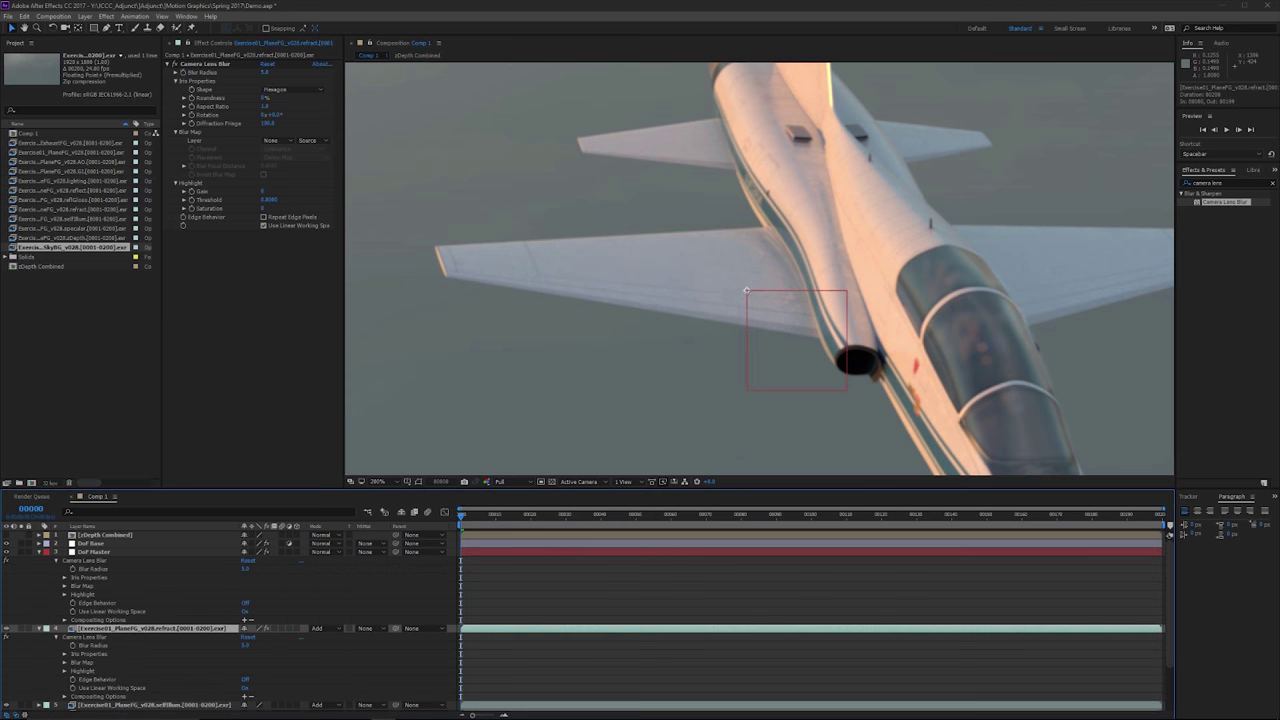
{"action": "scroll", "coordinate": [1170, 535], "scroll_direction": "down", "scroll_amount": 1}
{"action": "left_click", "coordinate": [65, 561]}
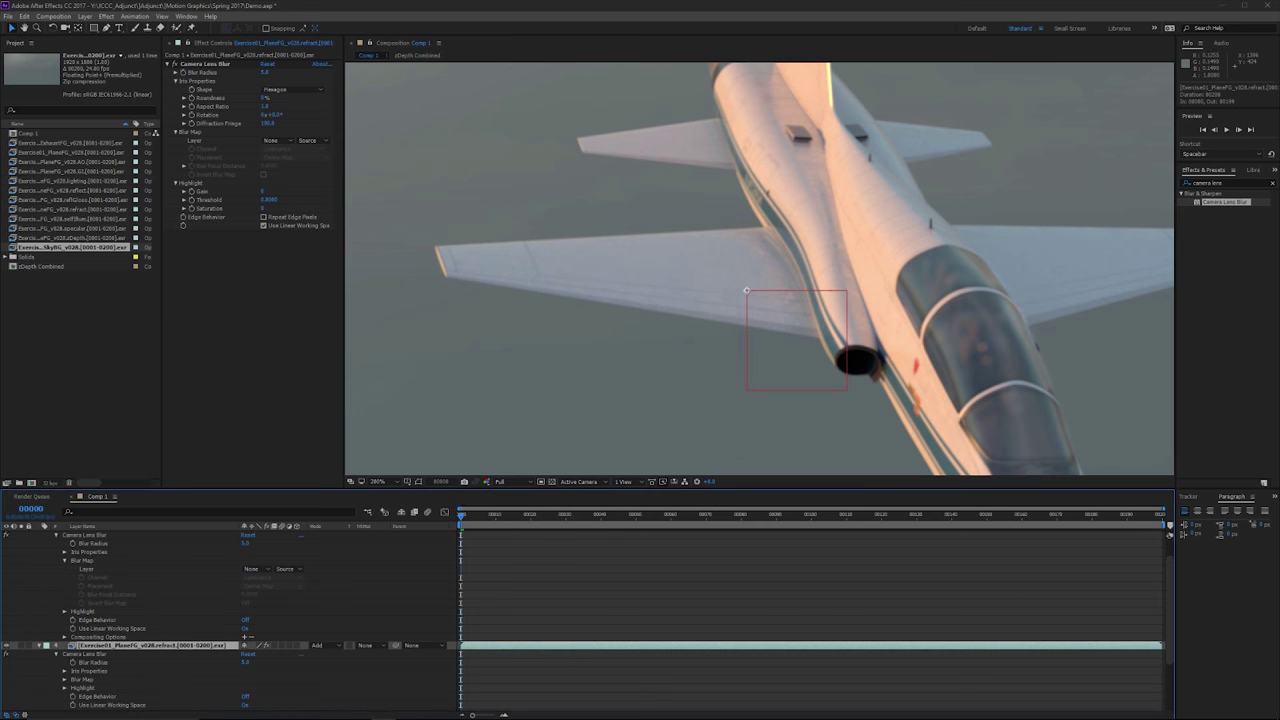
{"action": "left_click", "coordinate": [65, 679]}
{"action": "scroll", "coordinate": [65, 679], "scroll_direction": "down", "scroll_amount": 3}
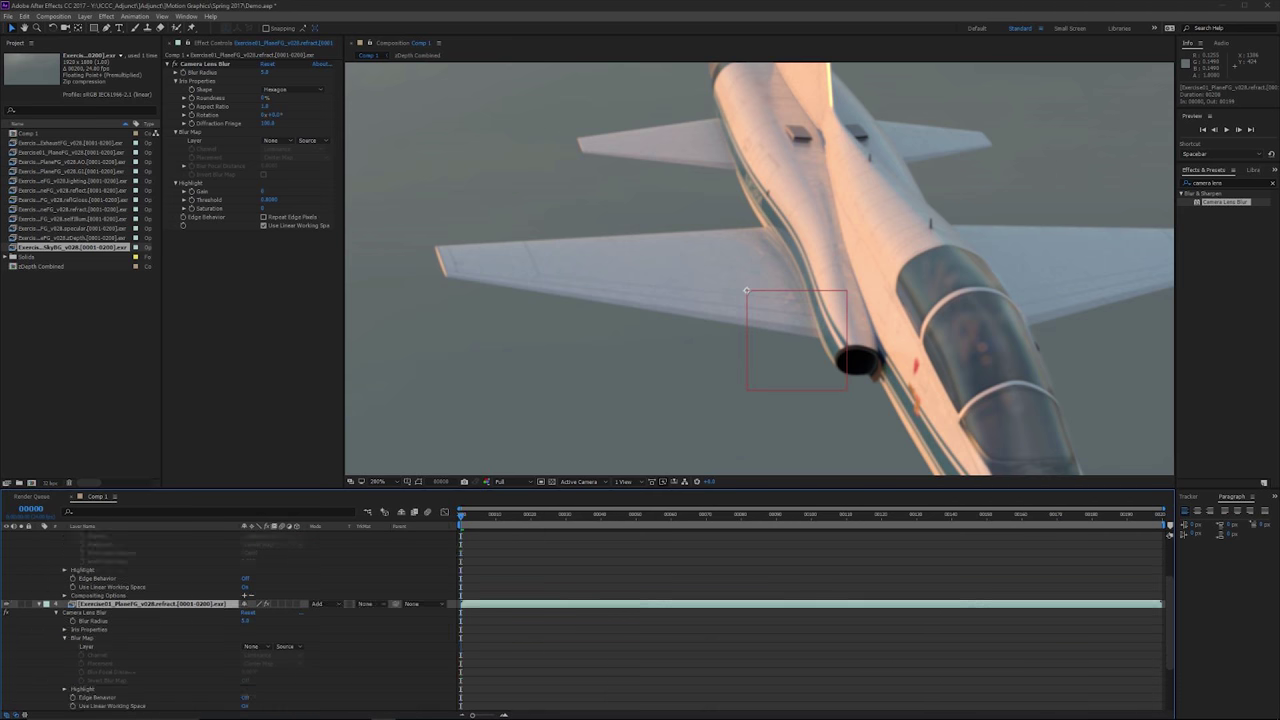
- Compare the Camera Lens Blur properties of DoF Master with those of the refract pass in the timeline
{"action": "scroll", "coordinate": [65, 679], "scroll_direction": "up", "scroll_amount": 3}
{"action": "scroll", "coordinate": [600, 620], "scroll_direction": "up", "scroll_amount": 1}
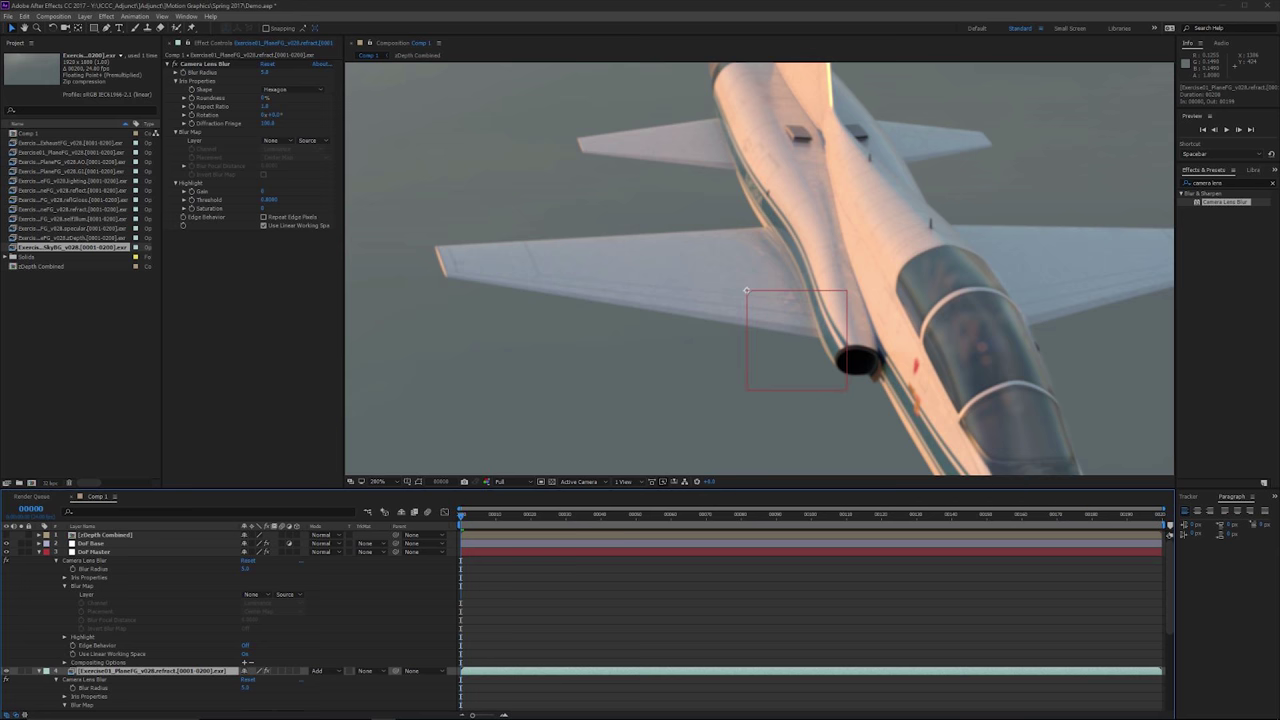
{"action": "scroll", "coordinate": [93, 662], "scroll_direction": "down", "scroll_amount": 1}
{"action": "left_click", "coordinate": [93, 662]}
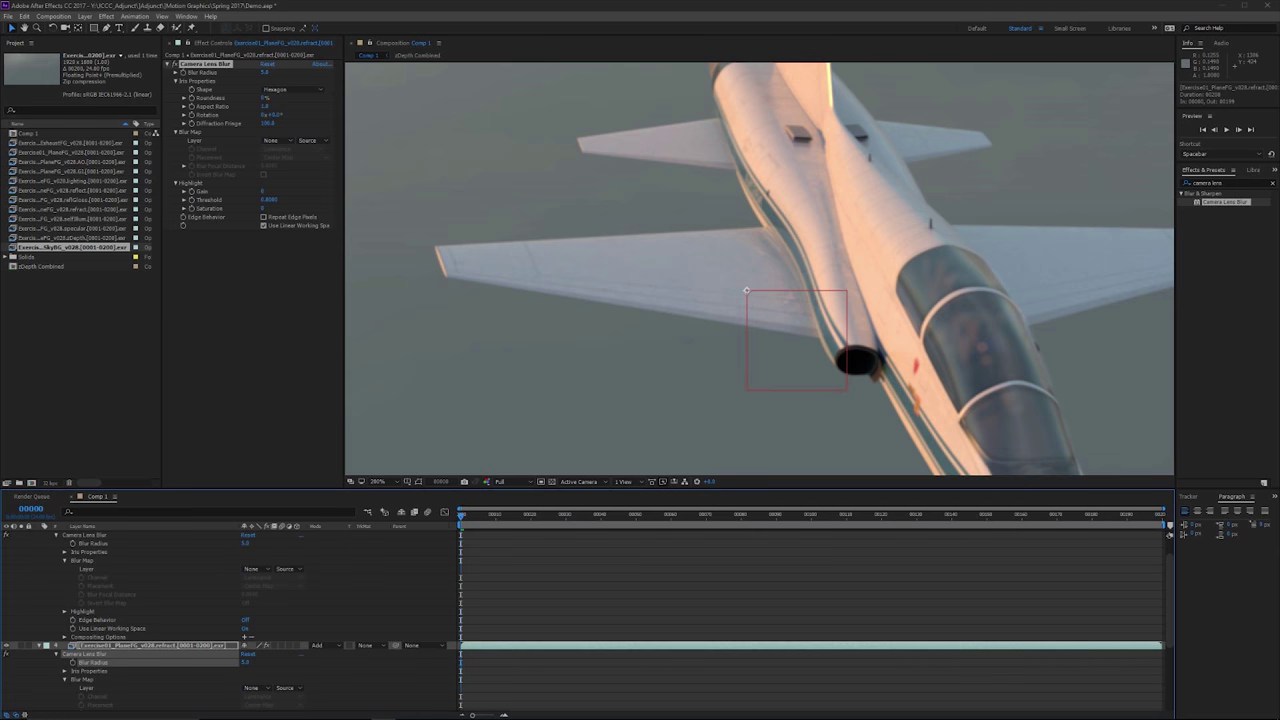
{"action": "scroll", "coordinate": [600, 620], "scroll_direction": "down", "scroll_amount": 4}
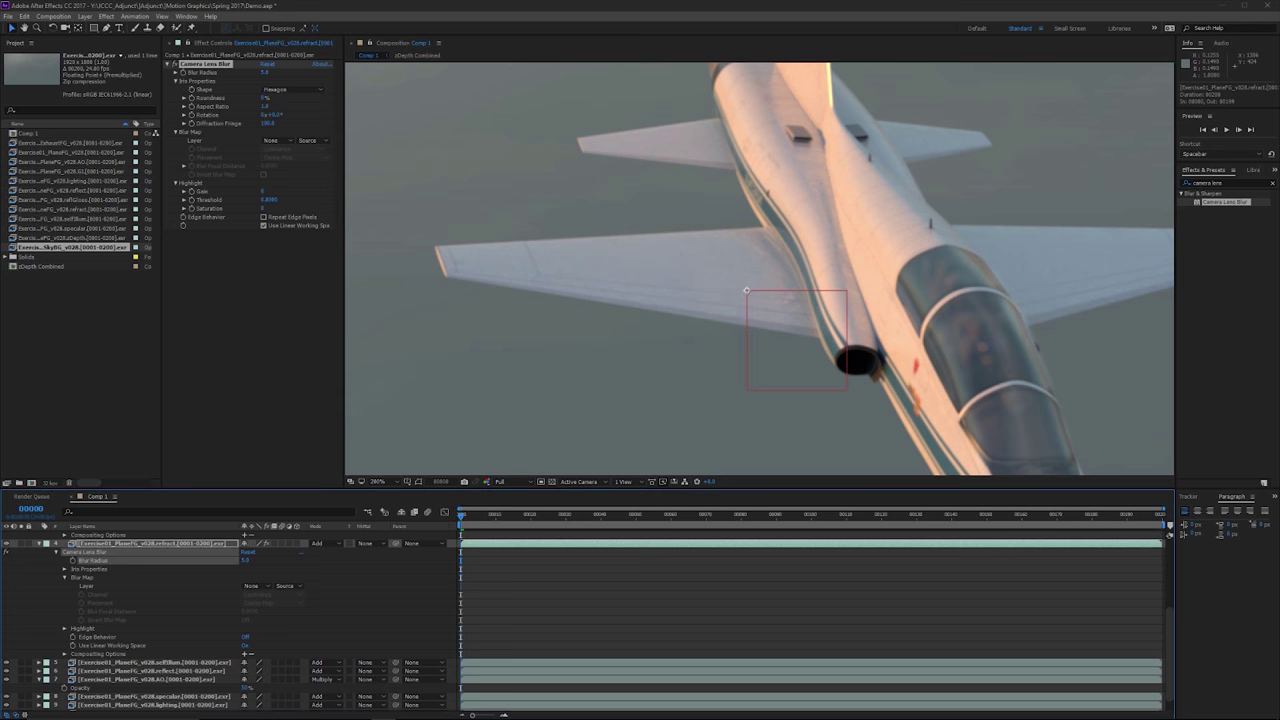
{"action": "scroll", "coordinate": [600, 620], "scroll_direction": "up", "scroll_amount": 5}
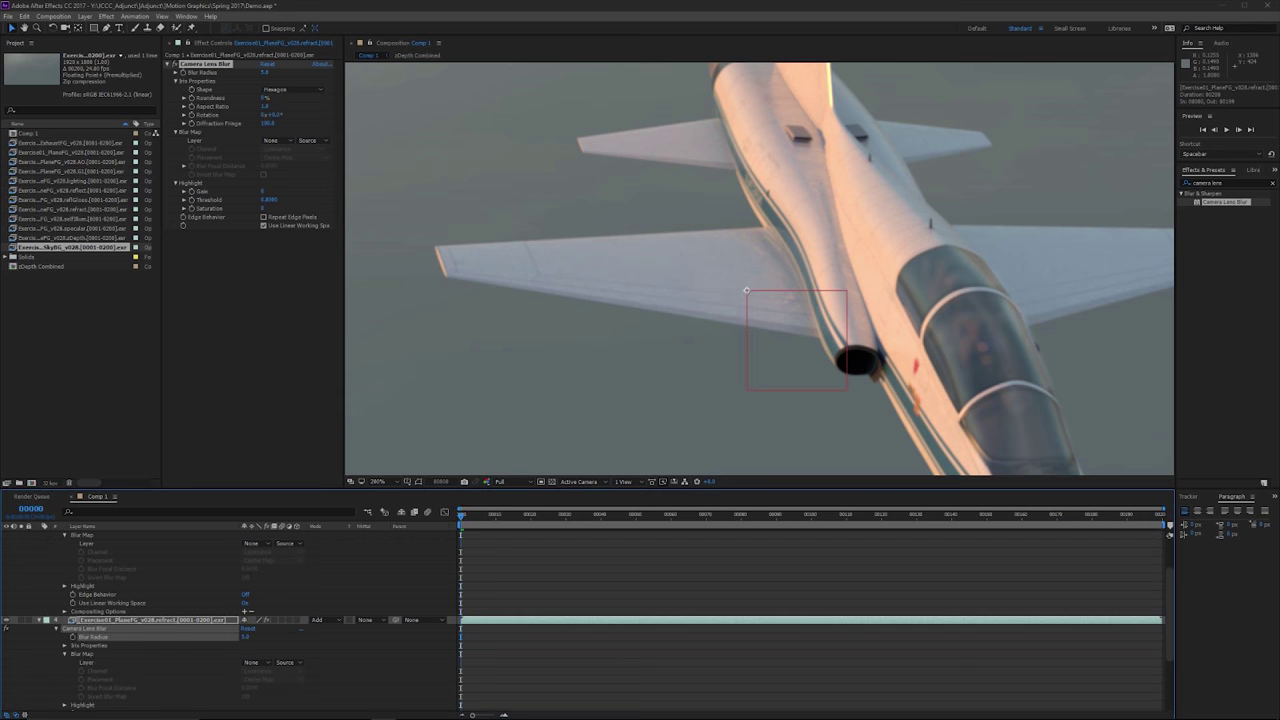
{"action": "left_click", "coordinate": [95, 552]}
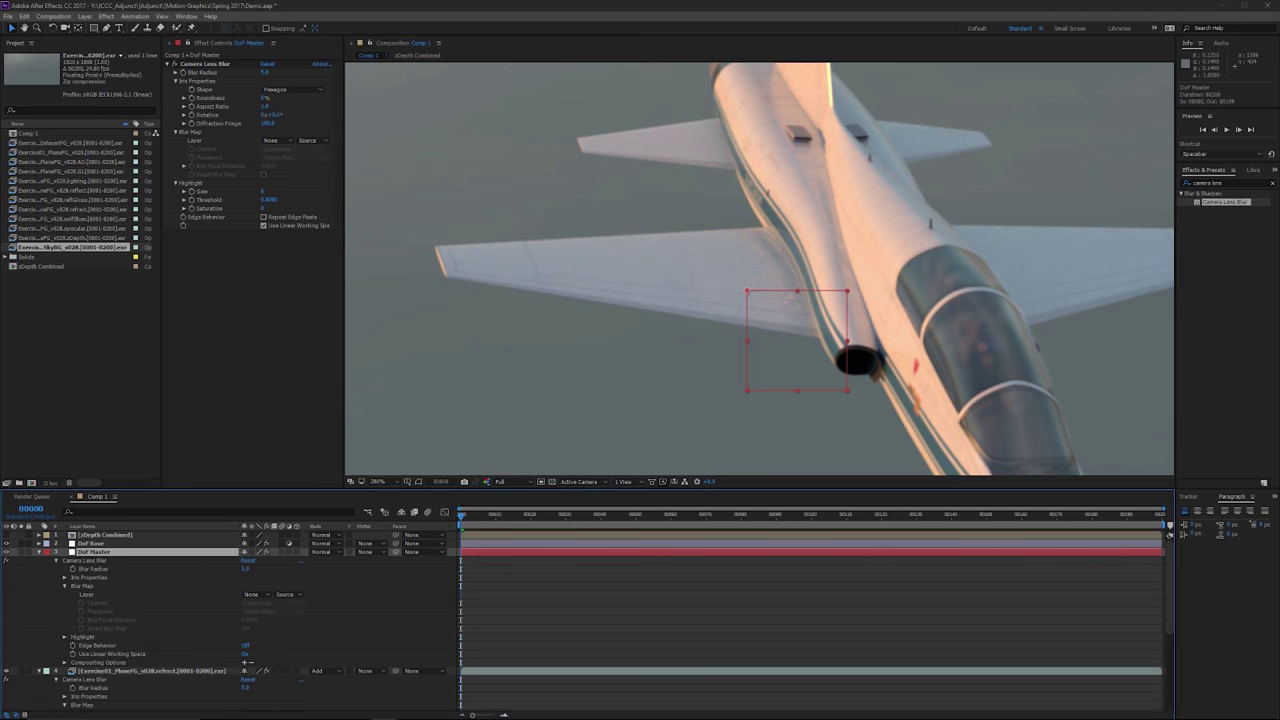
{"action": "scroll", "coordinate": [600, 620], "scroll_direction": "down", "scroll_amount": 3}
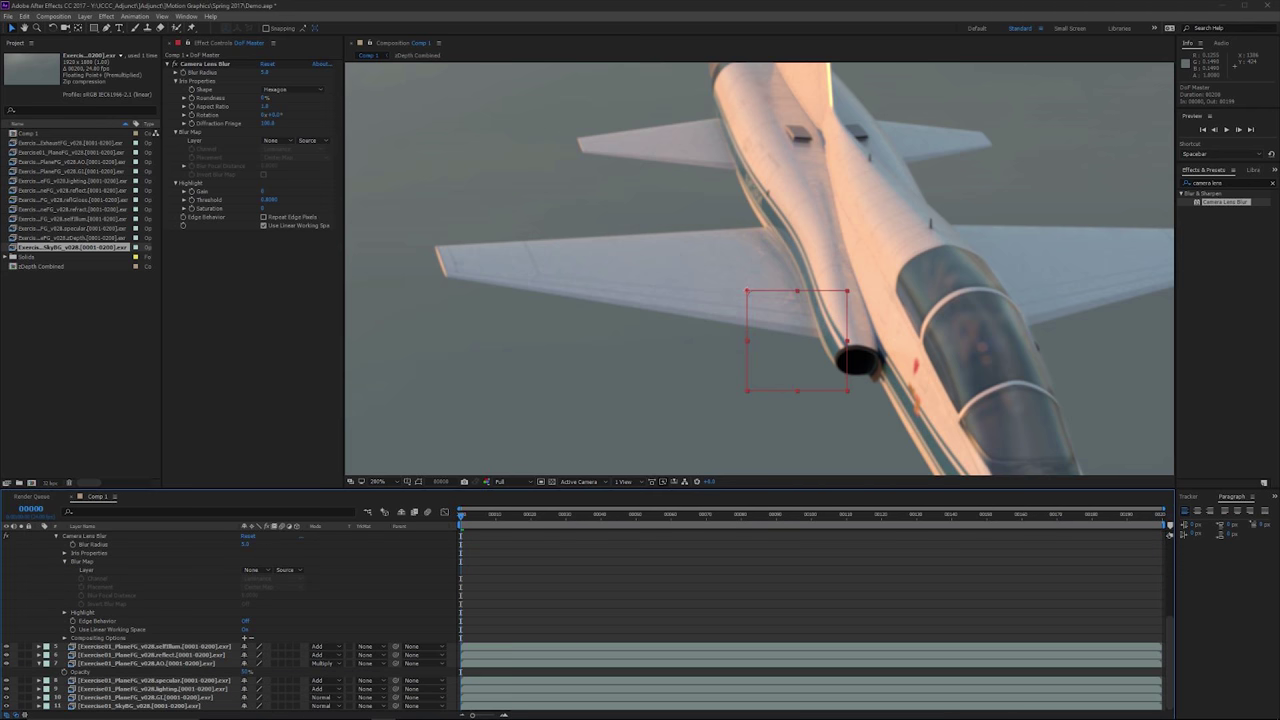
{"action": "scroll", "coordinate": [600, 620], "scroll_direction": "up", "scroll_amount": 1}
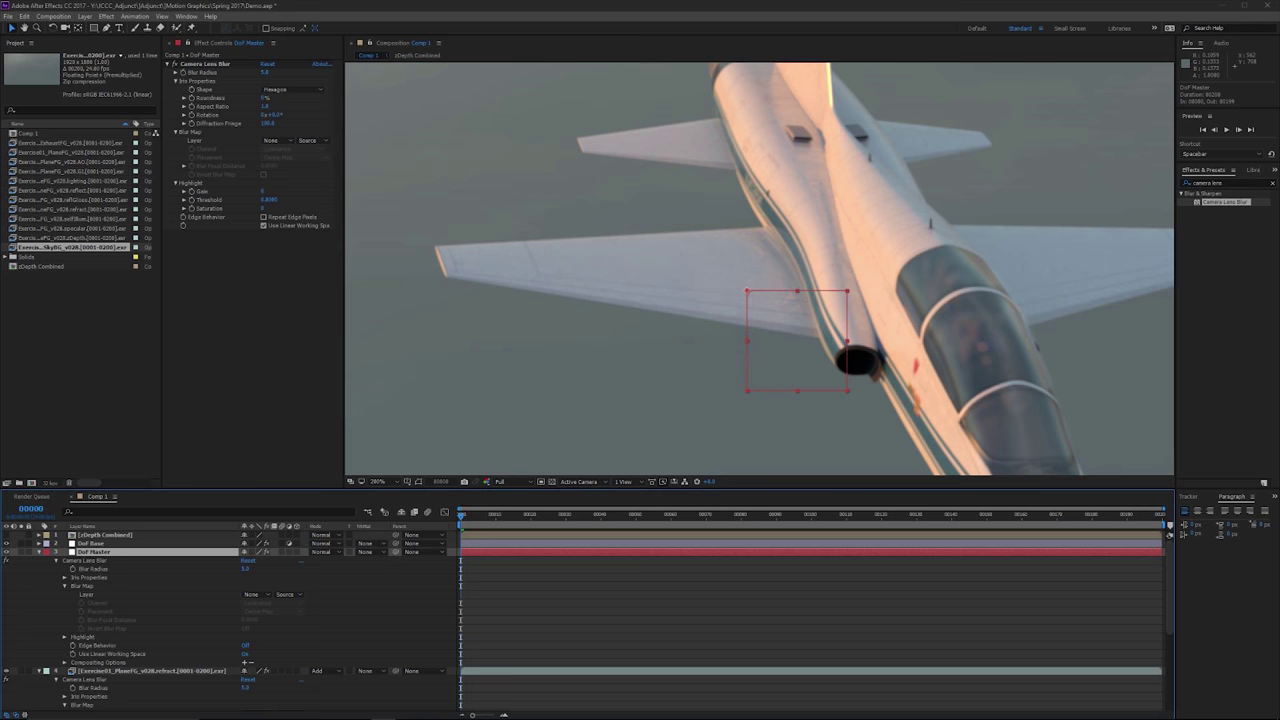
- Enable Repeat Edge Pixels in the Camera Lens Blur of both DoF Master and the refract pass
{"action": "left_click", "coordinate": [263, 217]}
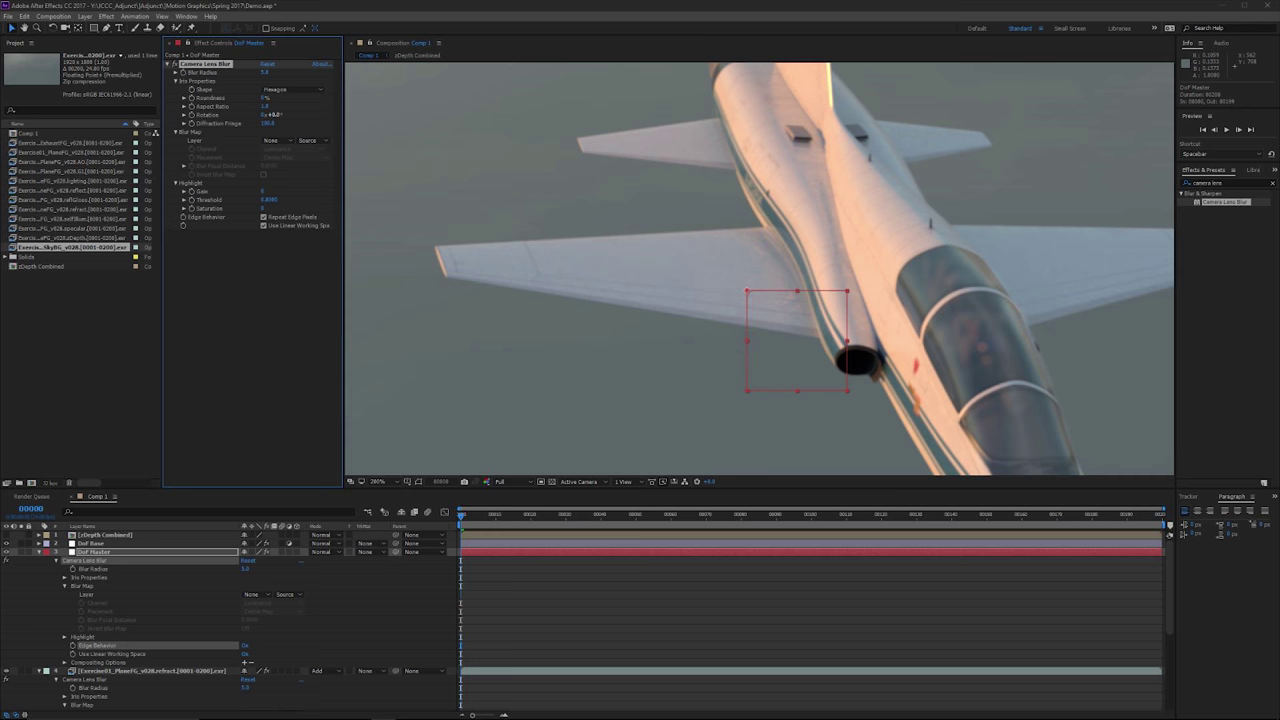
{"action": "left_click", "coordinate": [150, 671]}
{"action": "left_click", "coordinate": [263, 217]}
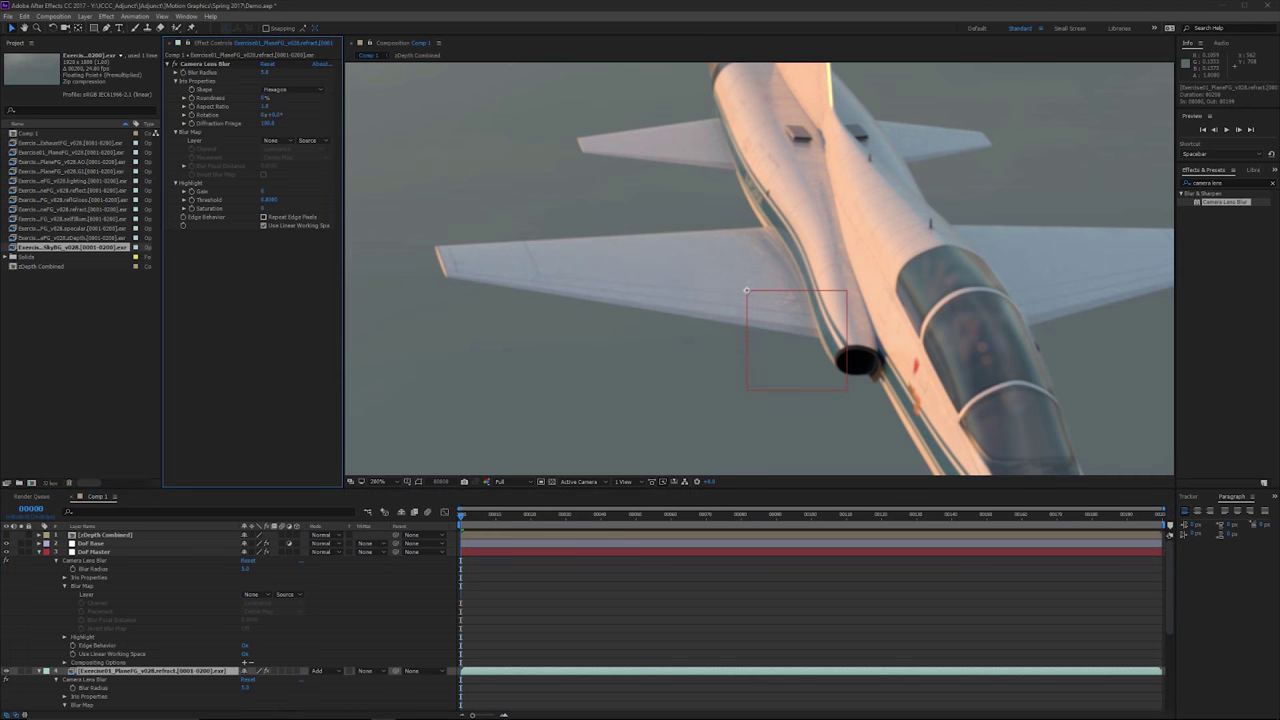
- Set the Blur Map layer of DoF Master's Camera Lens Blur to zDepth Combined and check the plane
{"action": "key", "text": "ctrl+Up"}
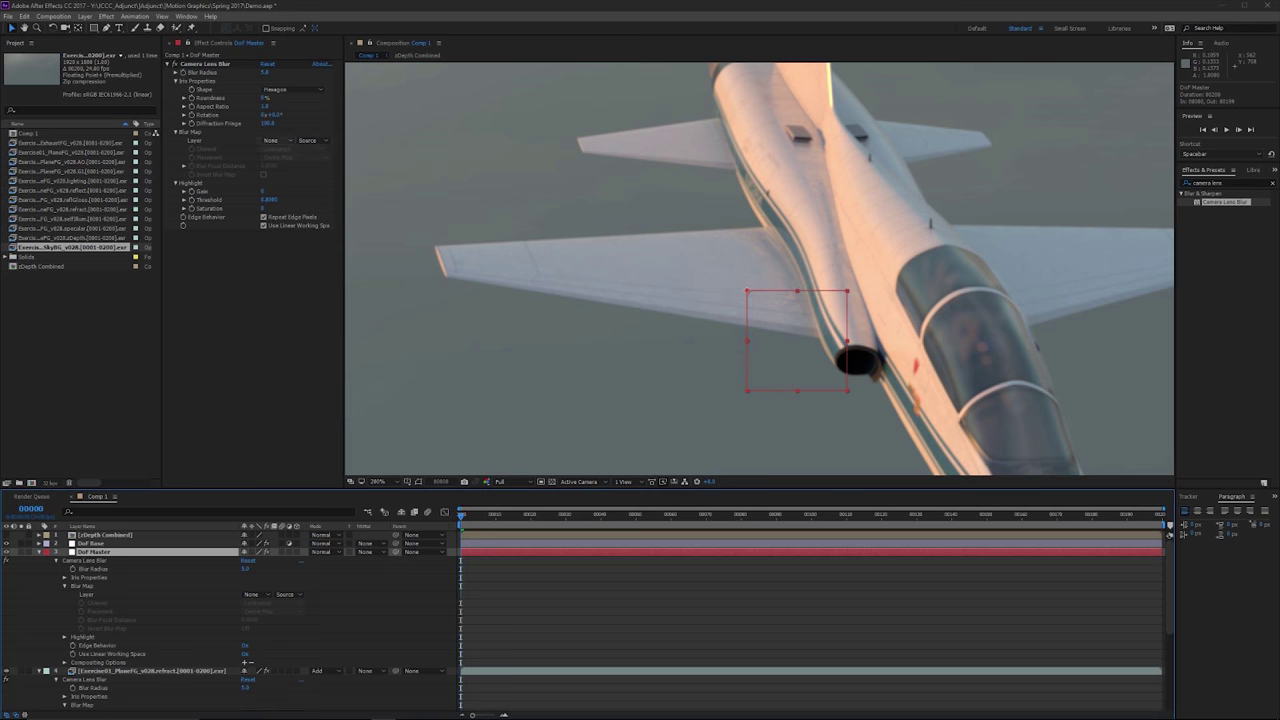
{"action": "left_click", "coordinate": [271, 140]}
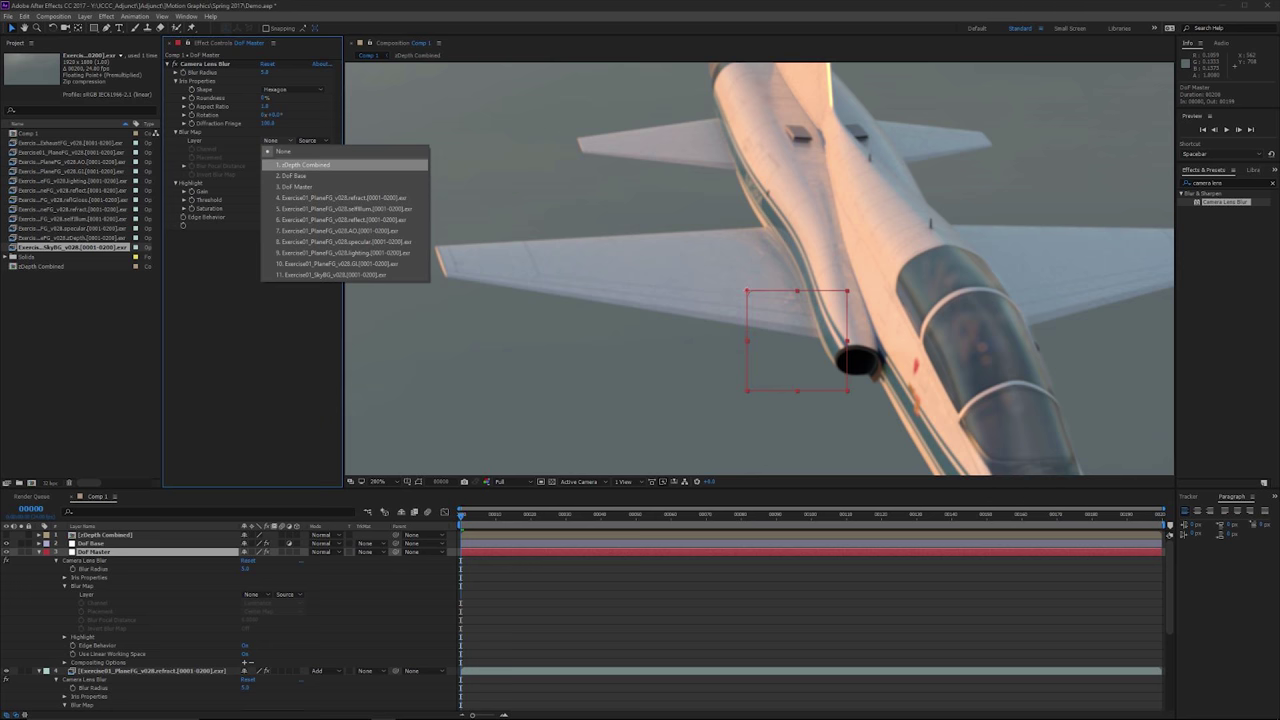
{"action": "left_click", "coordinate": [303, 164]}
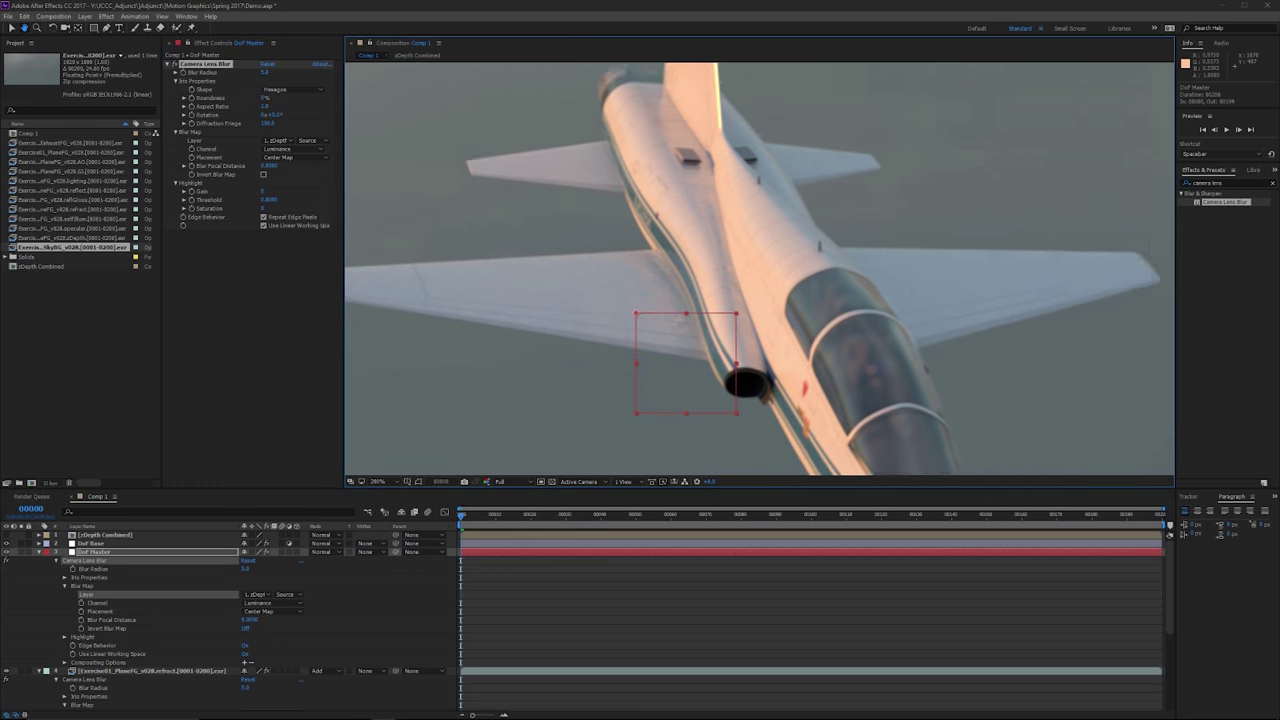
{"action": "left_click_drag", "start_coordinate": [754, 260], "coordinate": [745, 340]}
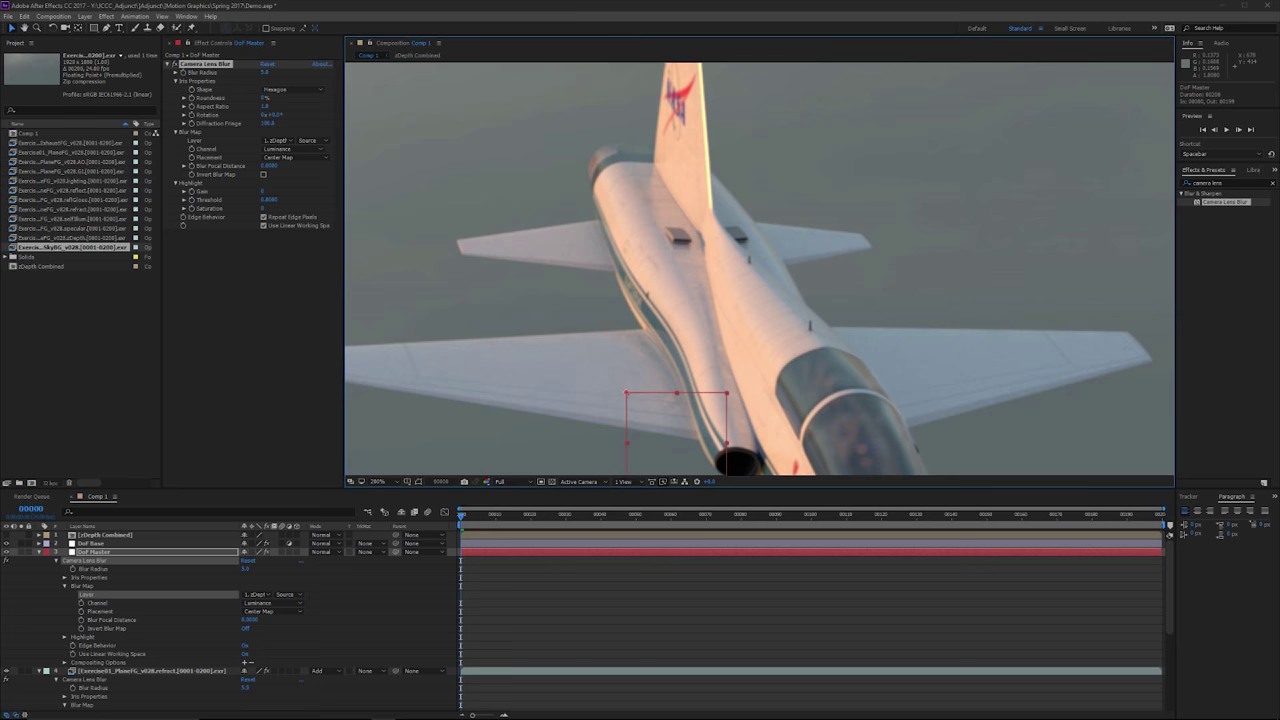
{"action": "left_click_drag", "start_coordinate": [640, 340], "coordinate": [727, 279]}
- Link the refract pass's Blur Radius by expression to the Blur Radius of DoF Master's Camera Lens Blur
{"action": "scroll", "coordinate": [230, 620], "scroll_direction": "down", "scroll_amount": 1}
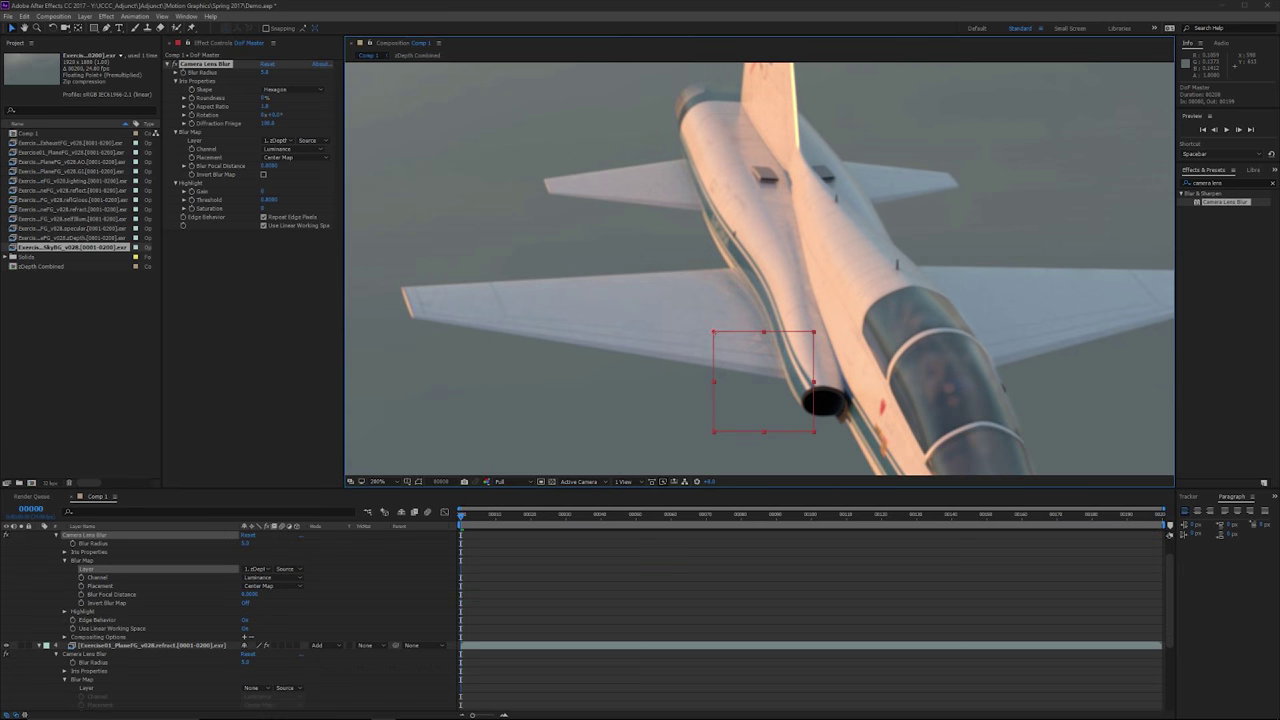
{"action": "left_click", "coordinate": [152, 646]}
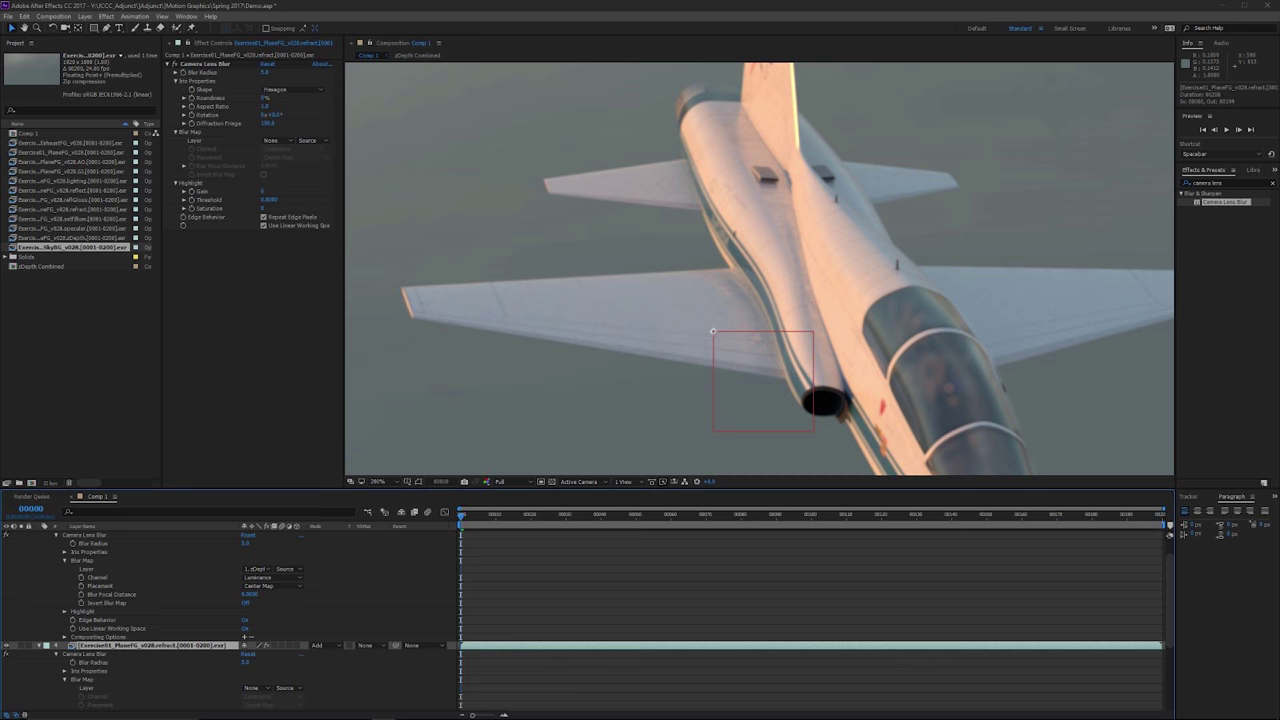
{"action": "scroll", "coordinate": [230, 610], "scroll_direction": "up", "scroll_amount": 1}
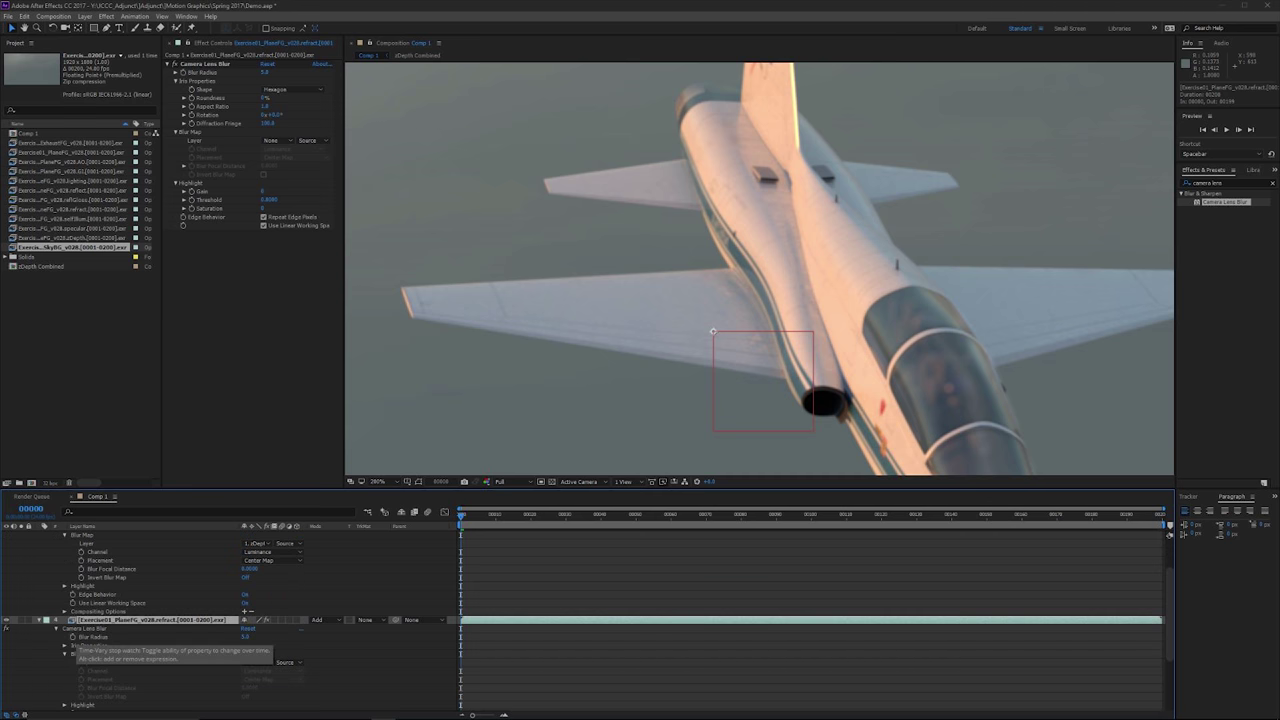
{"action": "left_click", "coordinate": [72, 637], "text": "alt"}
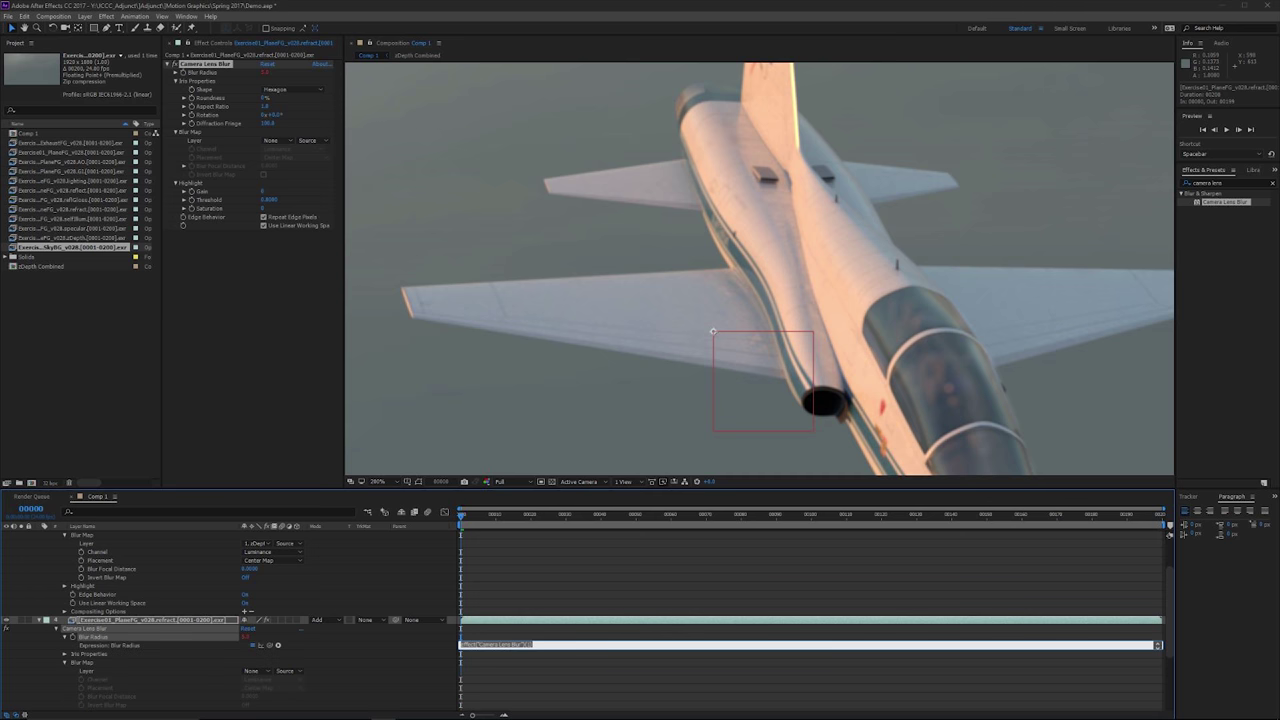
{"action": "left_click_drag", "start_coordinate": [270, 645], "coordinate": [103, 560]}
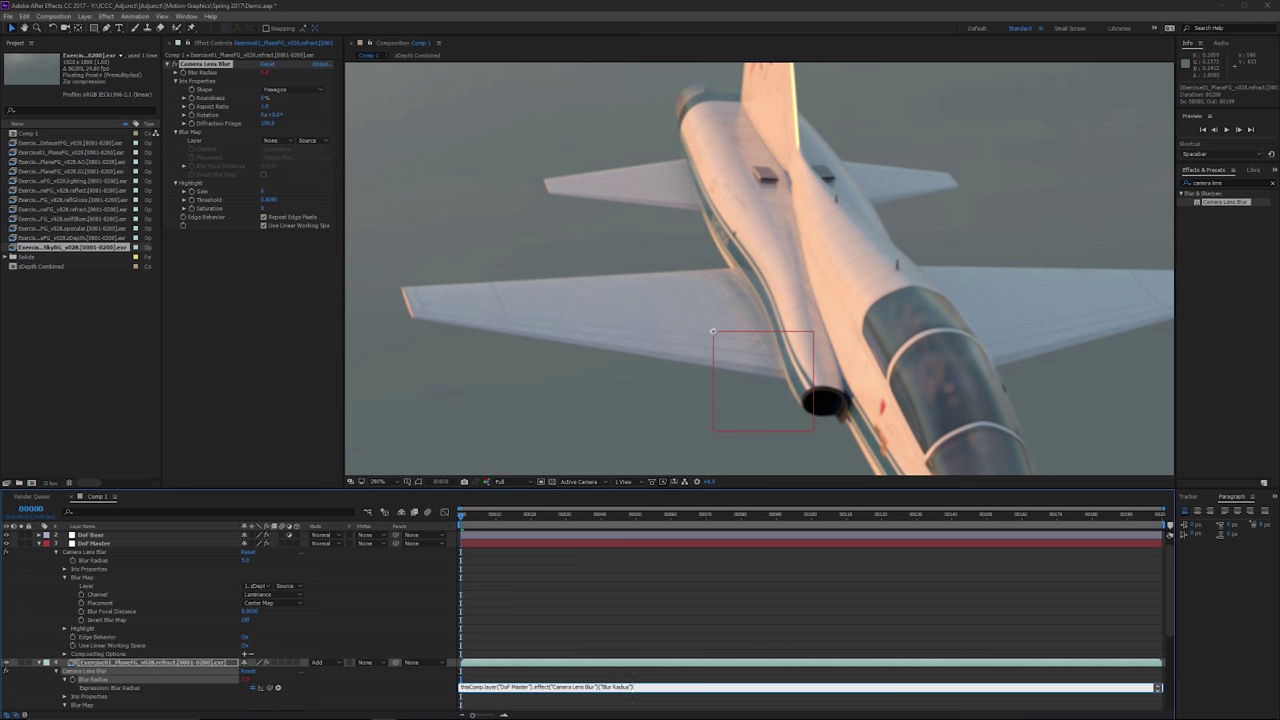
{"action": "key", "text": "KP_Enter"}
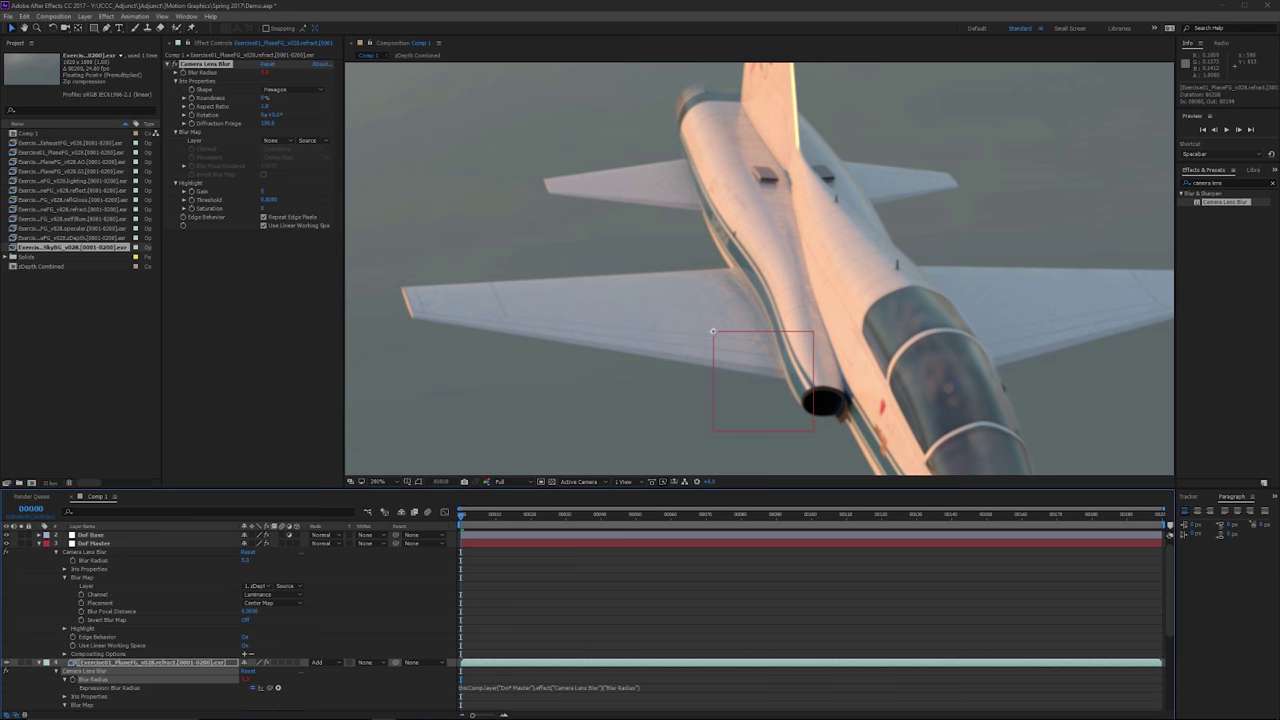
- Set the Blur Map layer of the refract pass's Camera Lens Blur to zDepth Combined
{"action": "scroll", "coordinate": [230, 620], "scroll_direction": "down", "scroll_amount": 5}
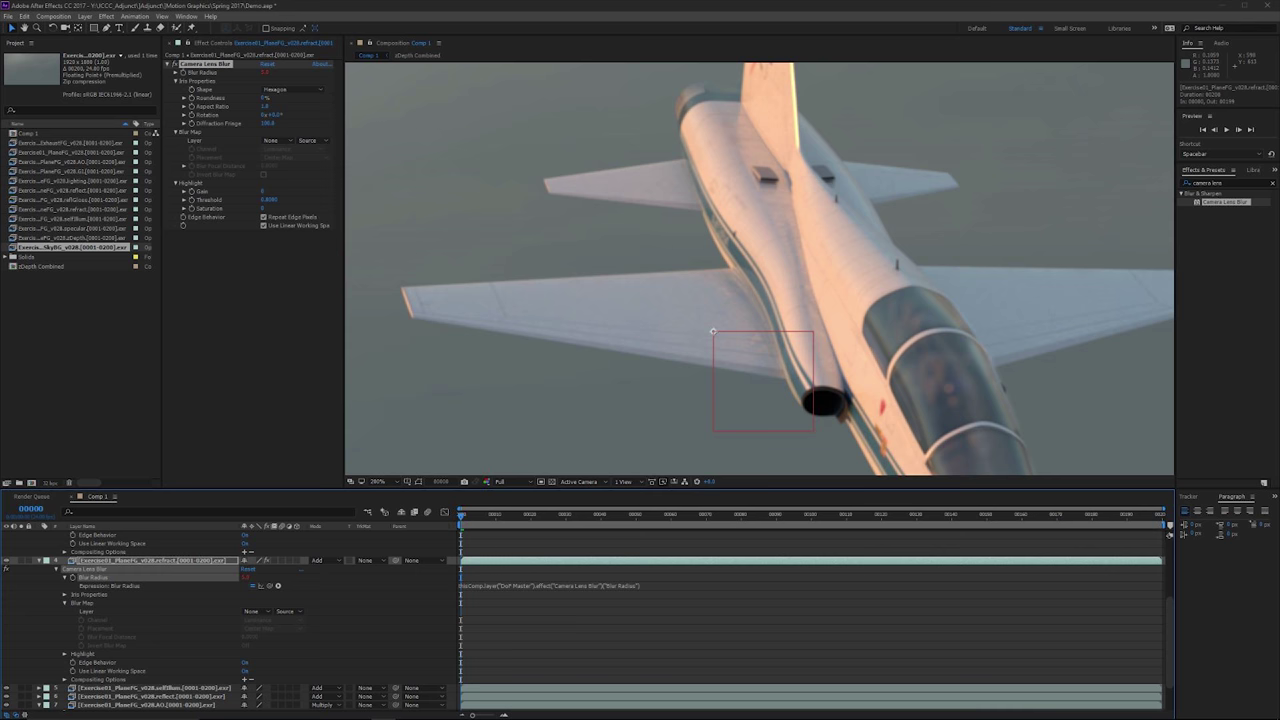
{"action": "left_click", "coordinate": [152, 561]}
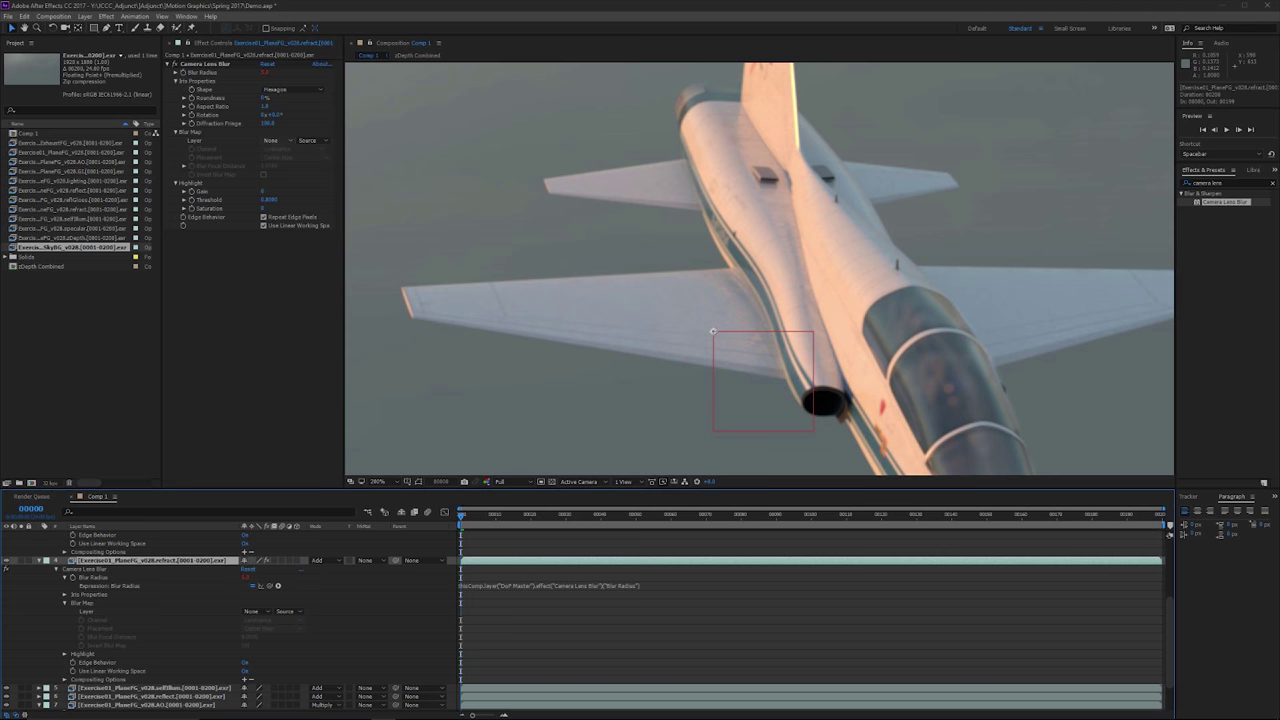
{"action": "left_click", "coordinate": [275, 140]}
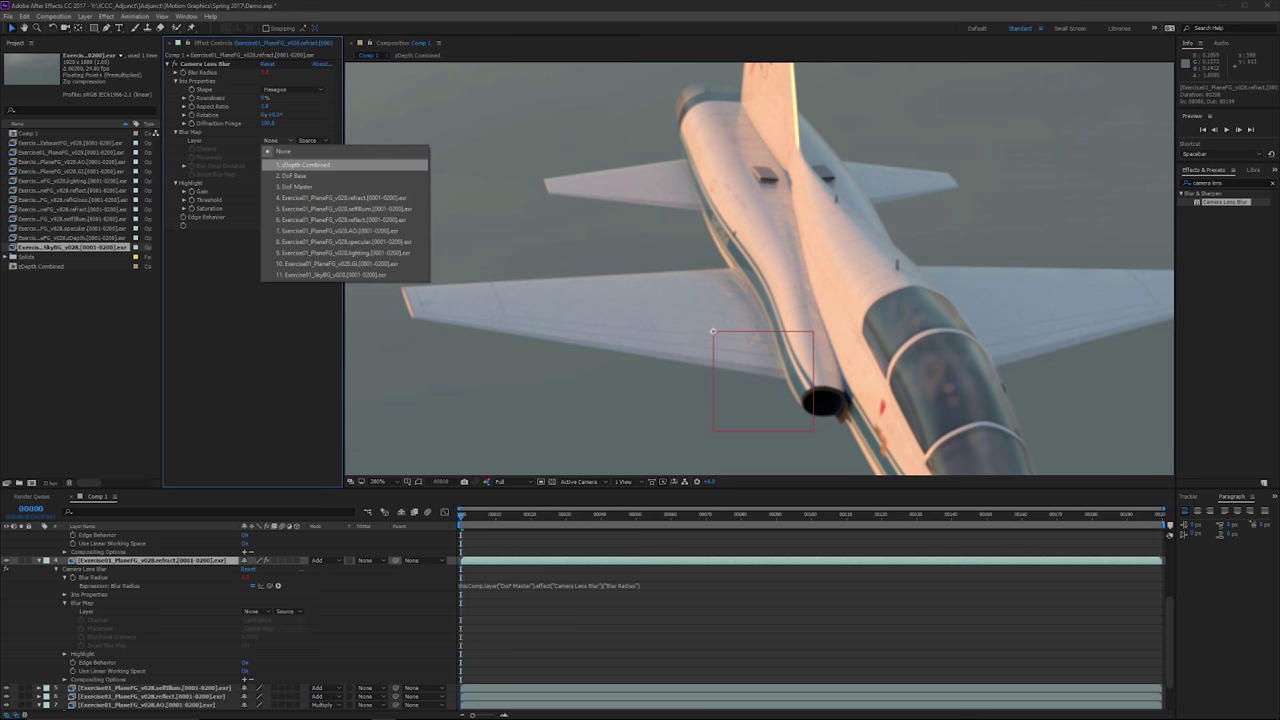
{"action": "left_click", "coordinate": [300, 165]}
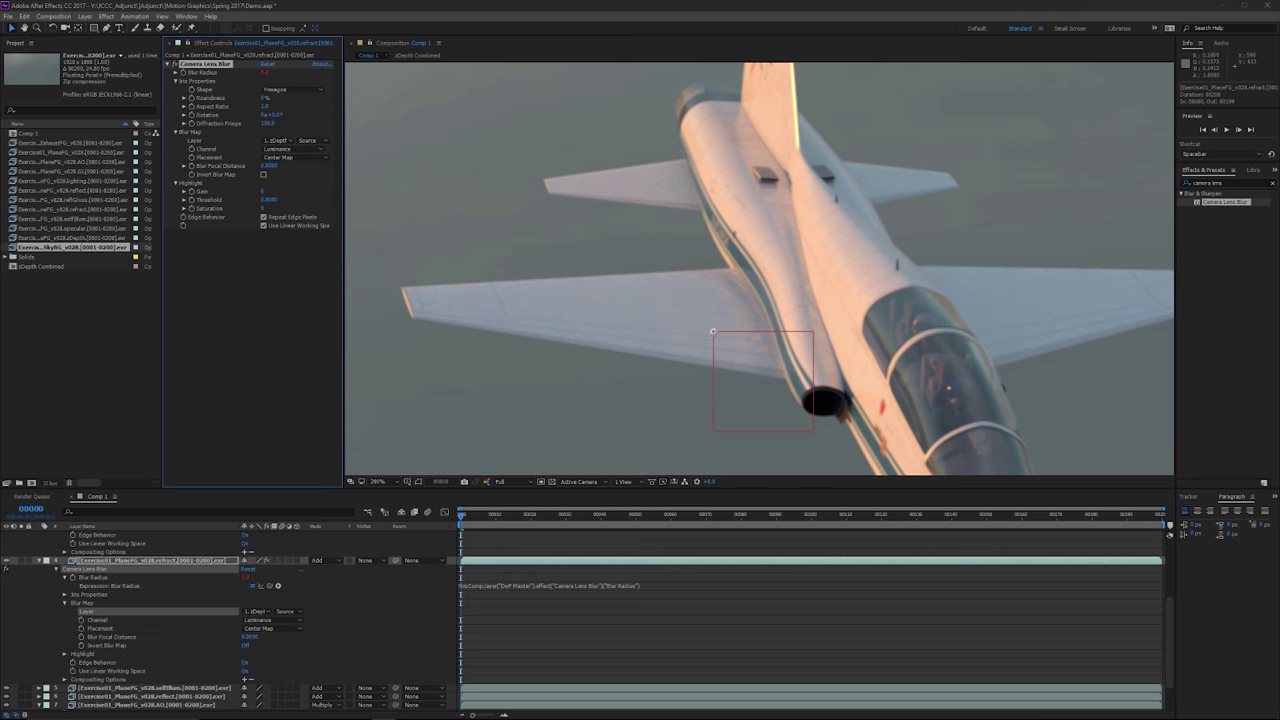
{"action": "left_click", "coordinate": [280, 140]}
{"action": "left_click", "coordinate": [300, 165]}
- Link the refract pass's Blur Focal Distance by expression to DoF Master's Blur Focal Distance
{"action": "left_click", "coordinate": [81, 637], "text": "alt"}
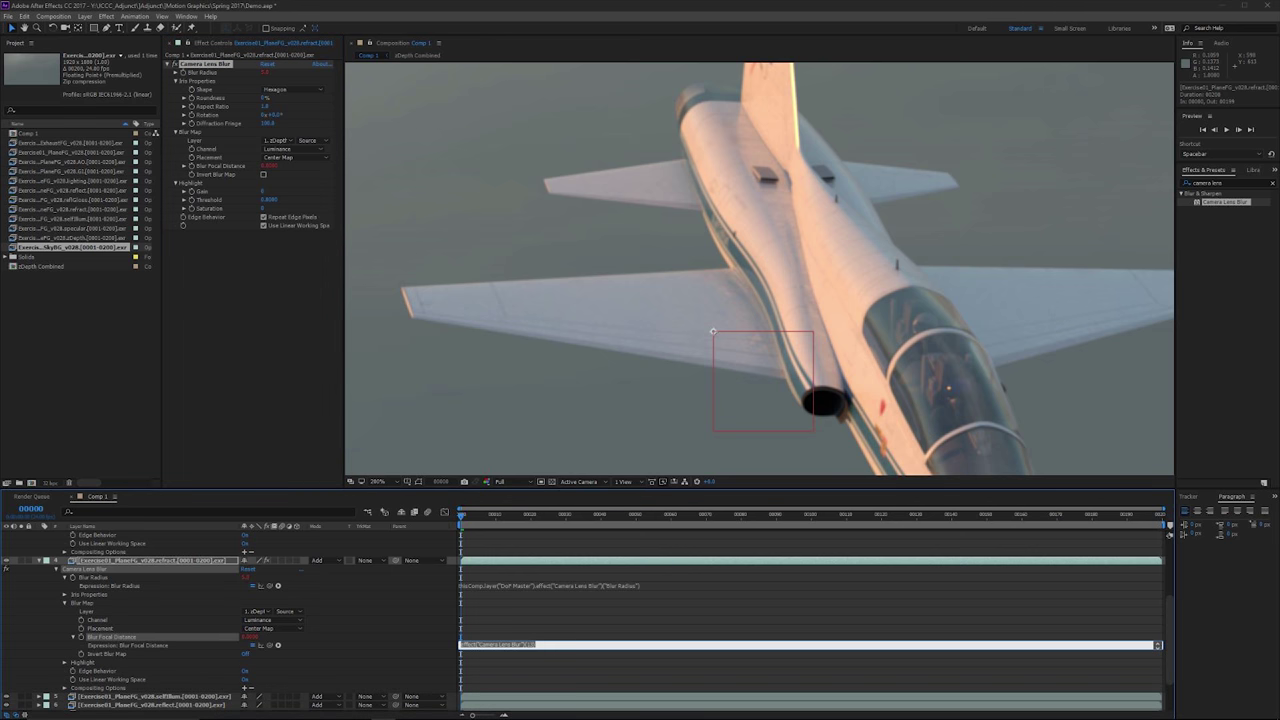
{"action": "left_click_drag", "start_coordinate": [270, 645], "coordinate": [115, 608]}
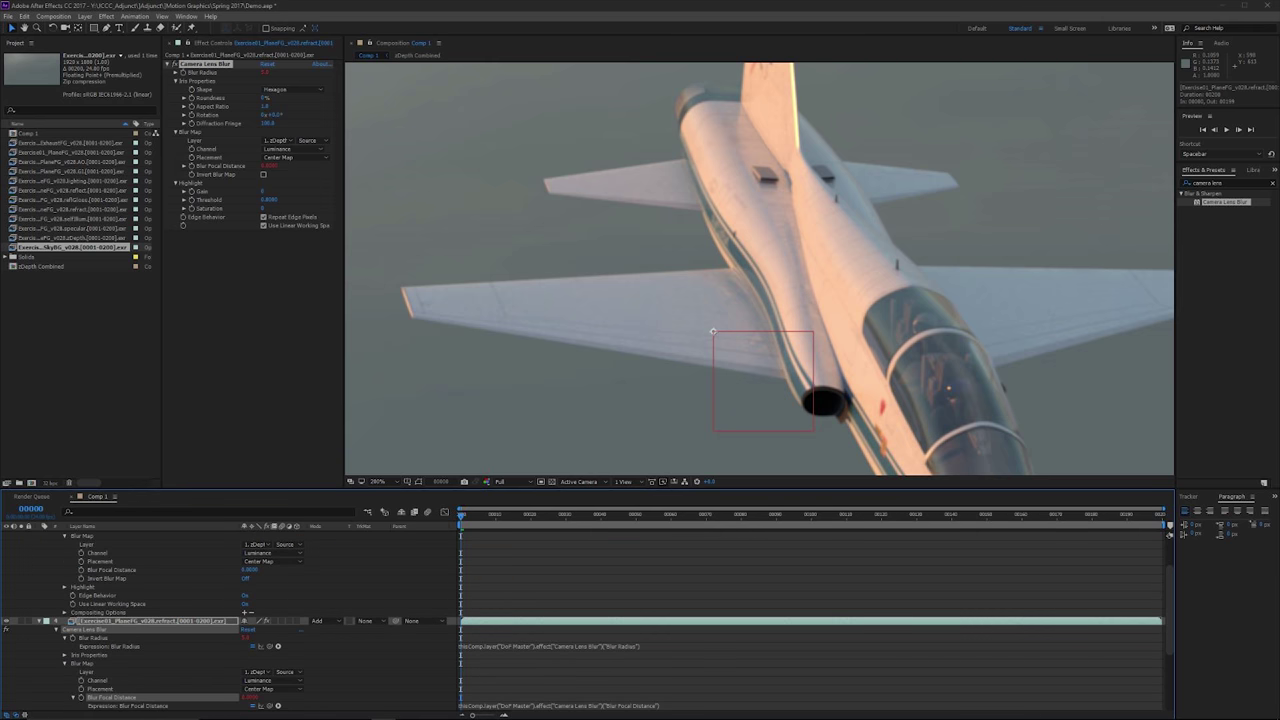
{"action": "key", "text": "ctrl+shift+a"}
- Collapse the refract pass's expanded properties and reveal only its Camera Lens Blur effect in the timeline
{"action": "scroll", "coordinate": [588, 620], "scroll_direction": "up", "scroll_amount": 2}
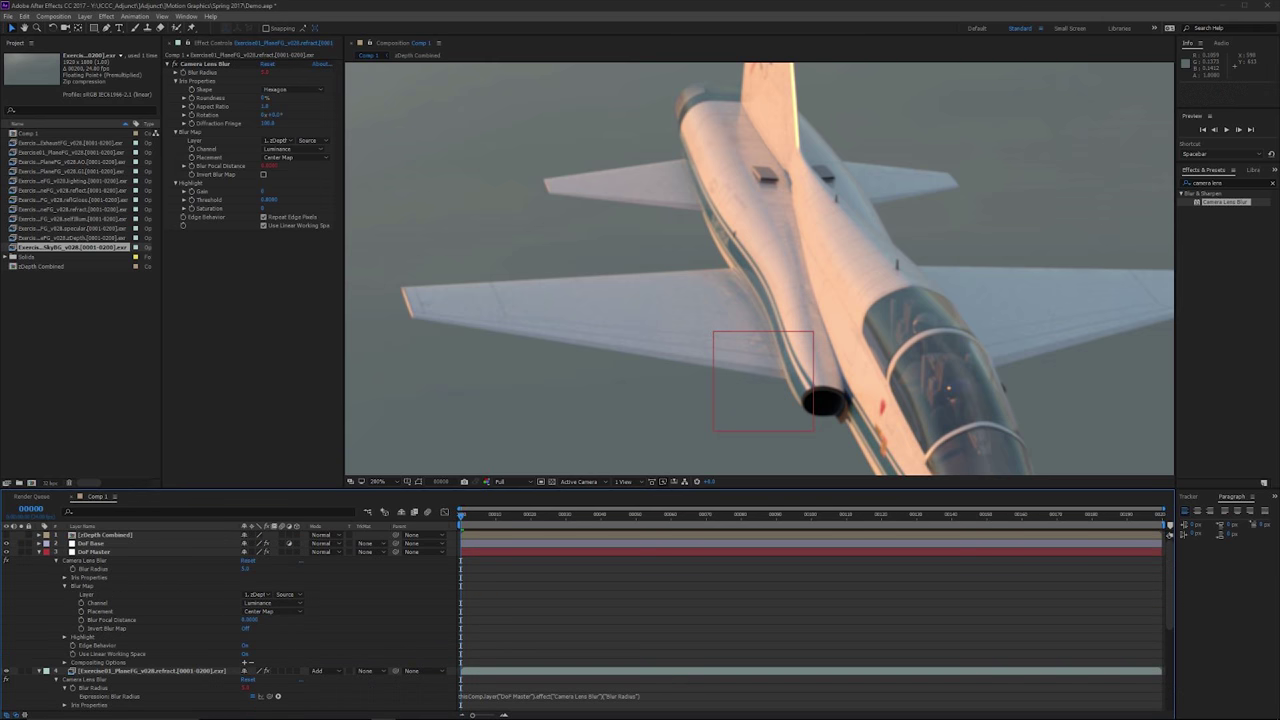
{"action": "left_click", "coordinate": [39, 671]}
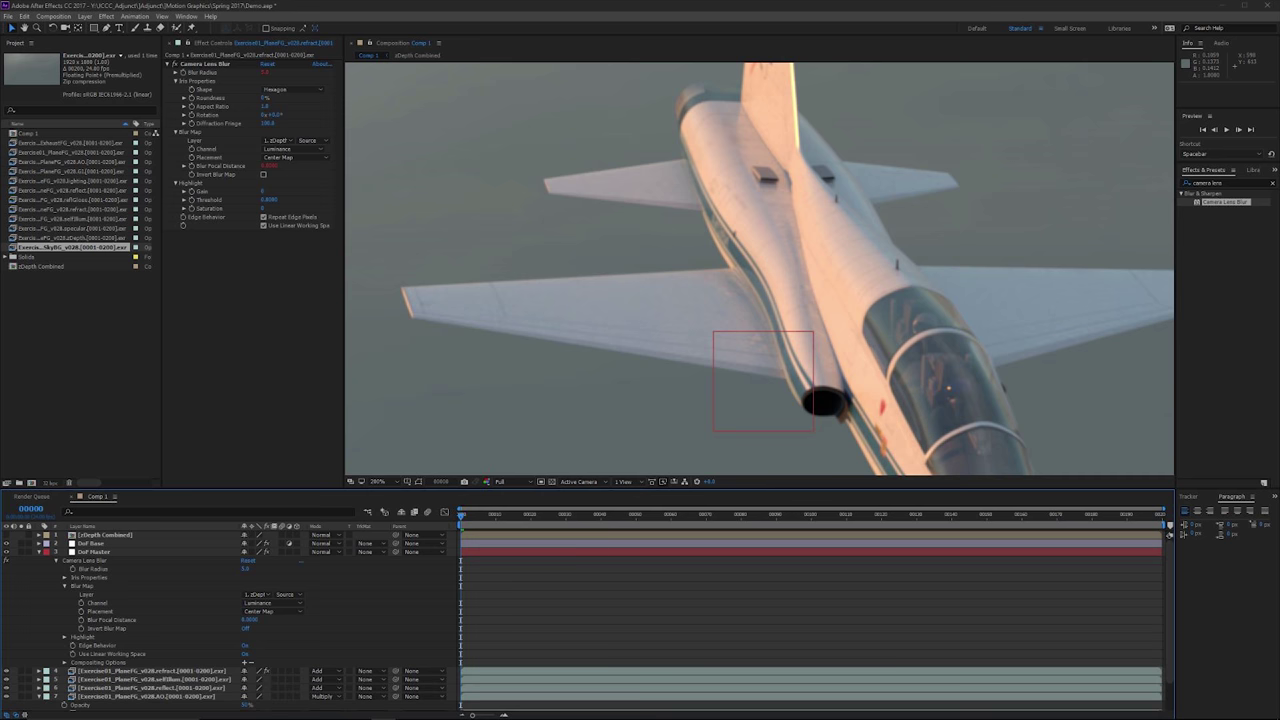
{"action": "left_click", "coordinate": [152, 671]}
{"action": "key", "text": "e"}
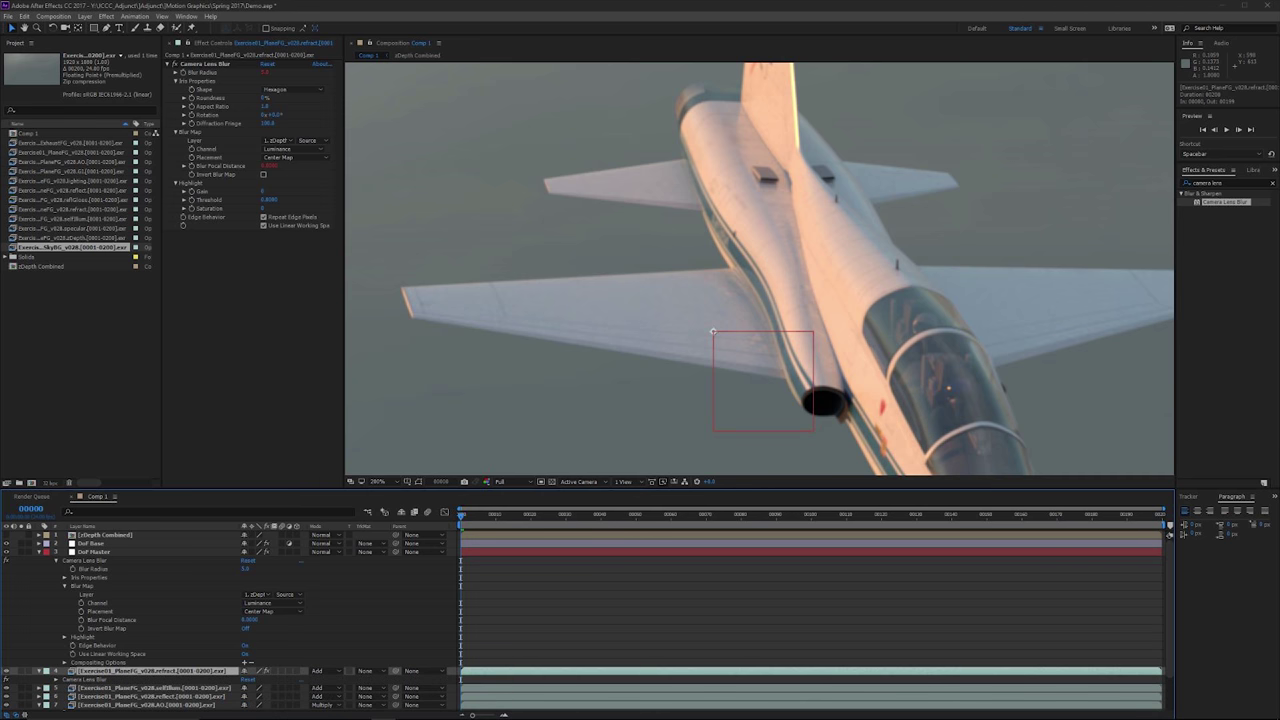
- Expand the refract pass's Camera Lens Blur and its Blur Map properties in the timeline for comparison with DoF Master
{"action": "key", "text": "e"}
{"action": "key", "text": "e"}
{"action": "left_click", "coordinate": [56, 680]}
{"action": "scroll", "coordinate": [56, 680], "scroll_direction": "up", "scroll_amount": 2}
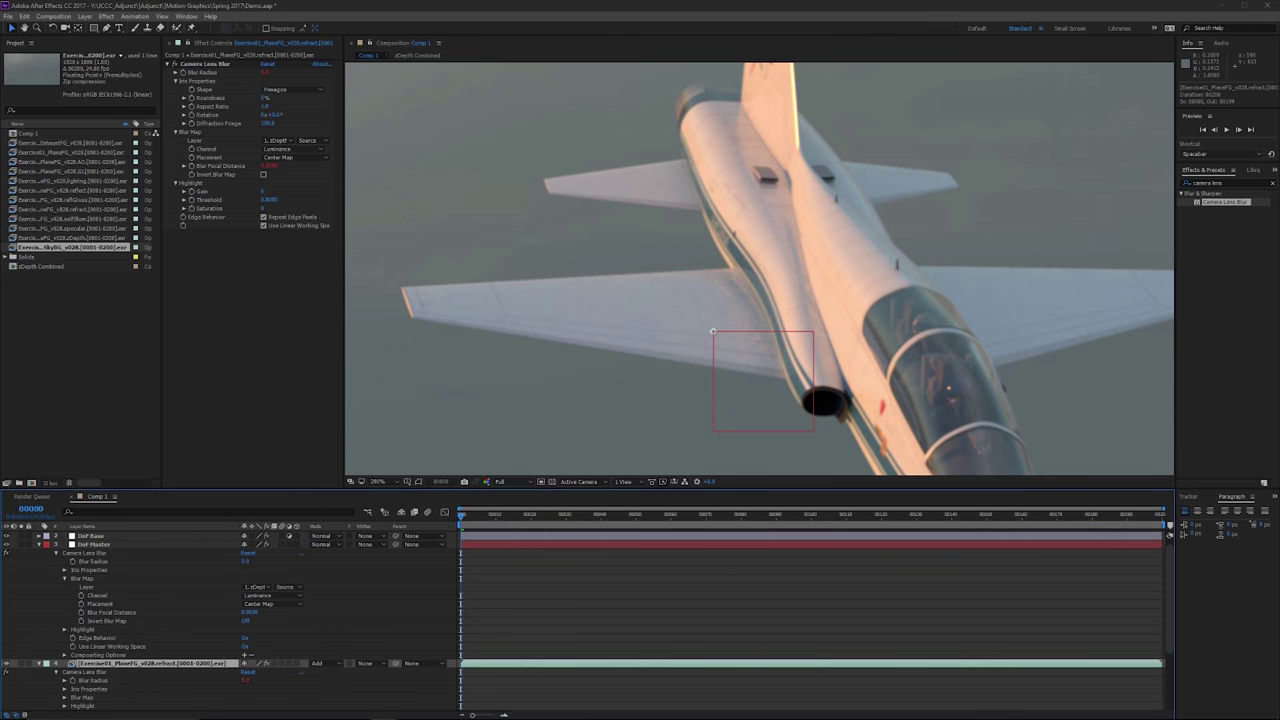
{"action": "left_click", "coordinate": [713, 331]}
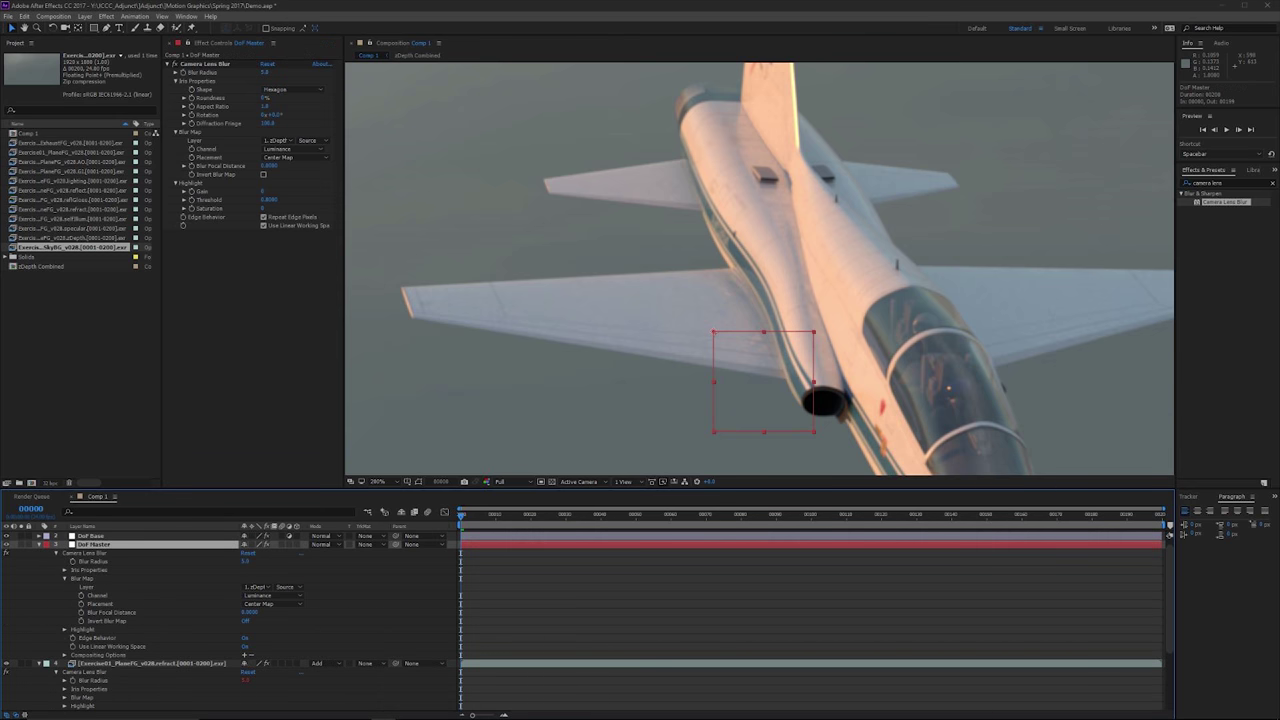
{"action": "scroll", "coordinate": [230, 620], "scroll_direction": "down", "scroll_amount": 1}
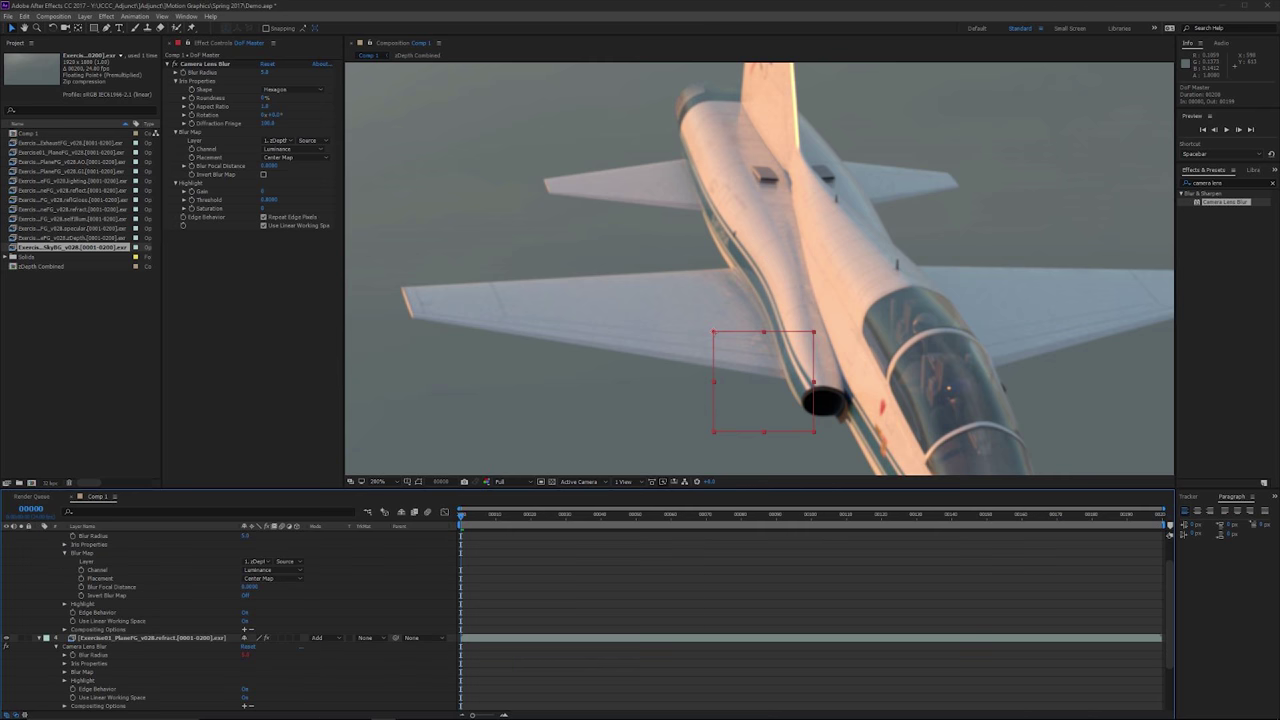
{"action": "scroll", "coordinate": [230, 620], "scroll_direction": "down", "scroll_amount": 2}
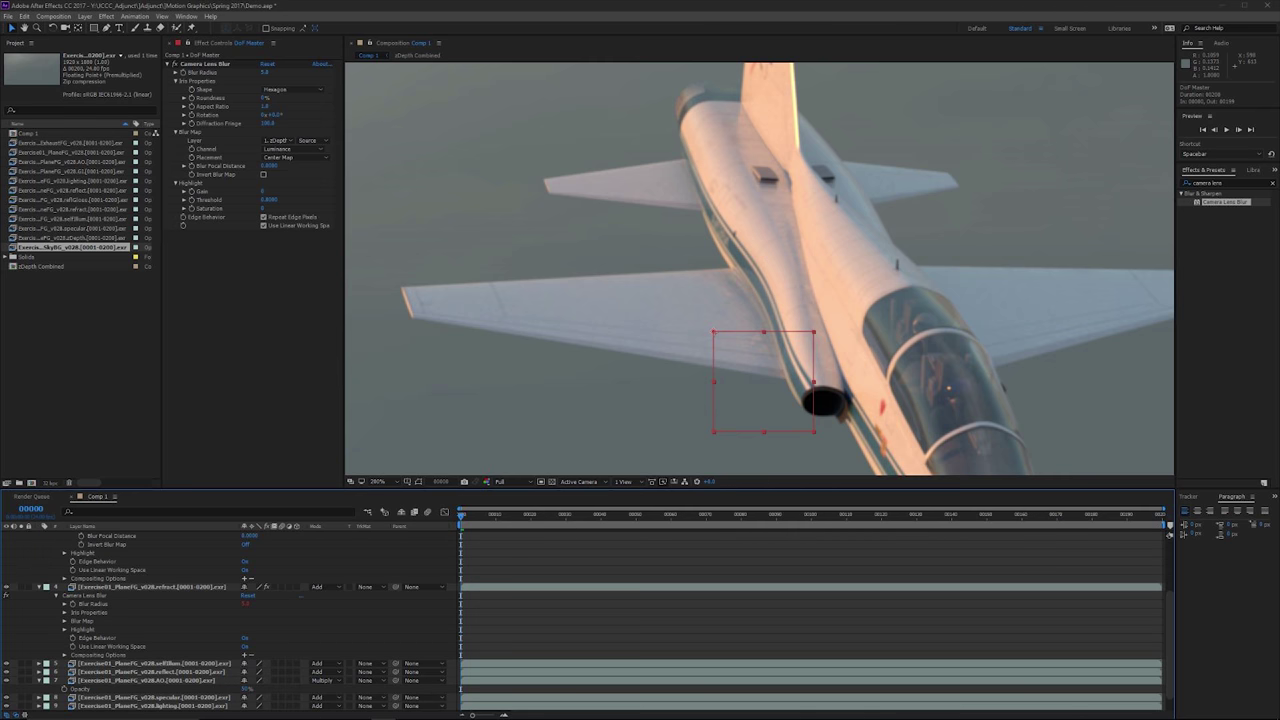
{"action": "left_click", "coordinate": [65, 621]}
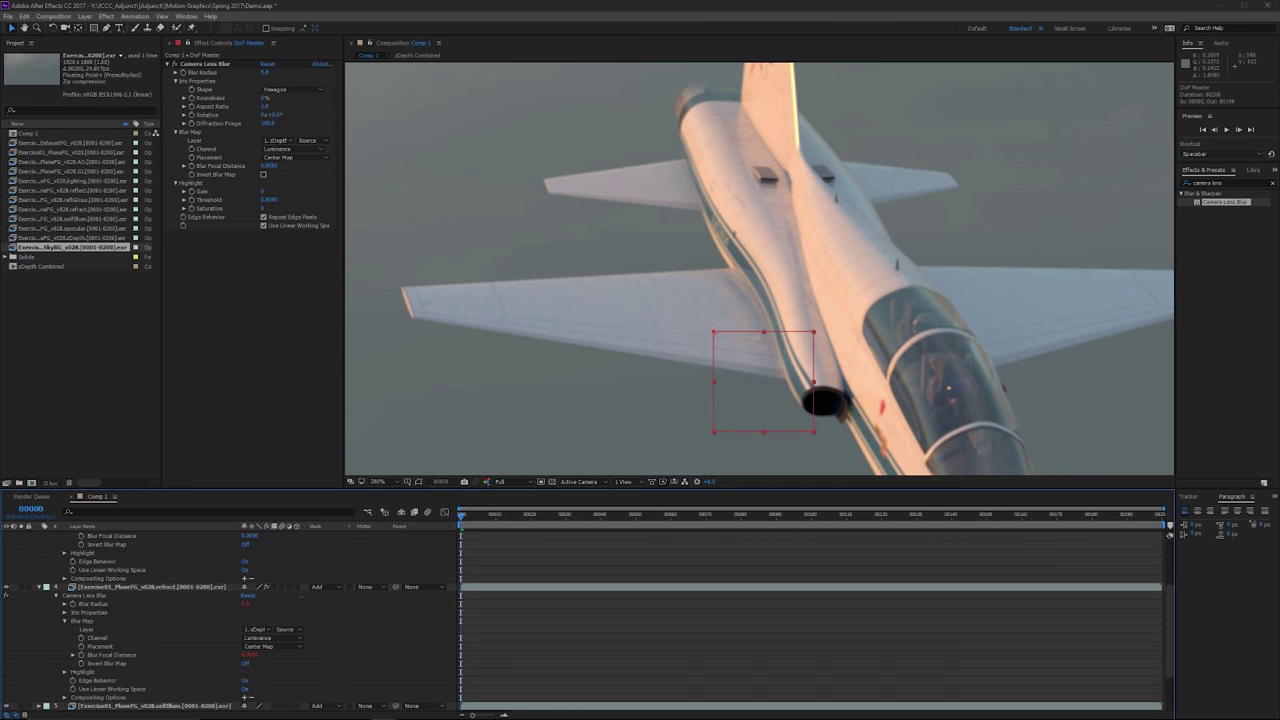
- Set the Blur Radius of DoF Master's Camera Lens Blur to 0 to test the refract pass's link
{"action": "scroll", "coordinate": [230, 620], "scroll_direction": "up", "scroll_amount": 1}
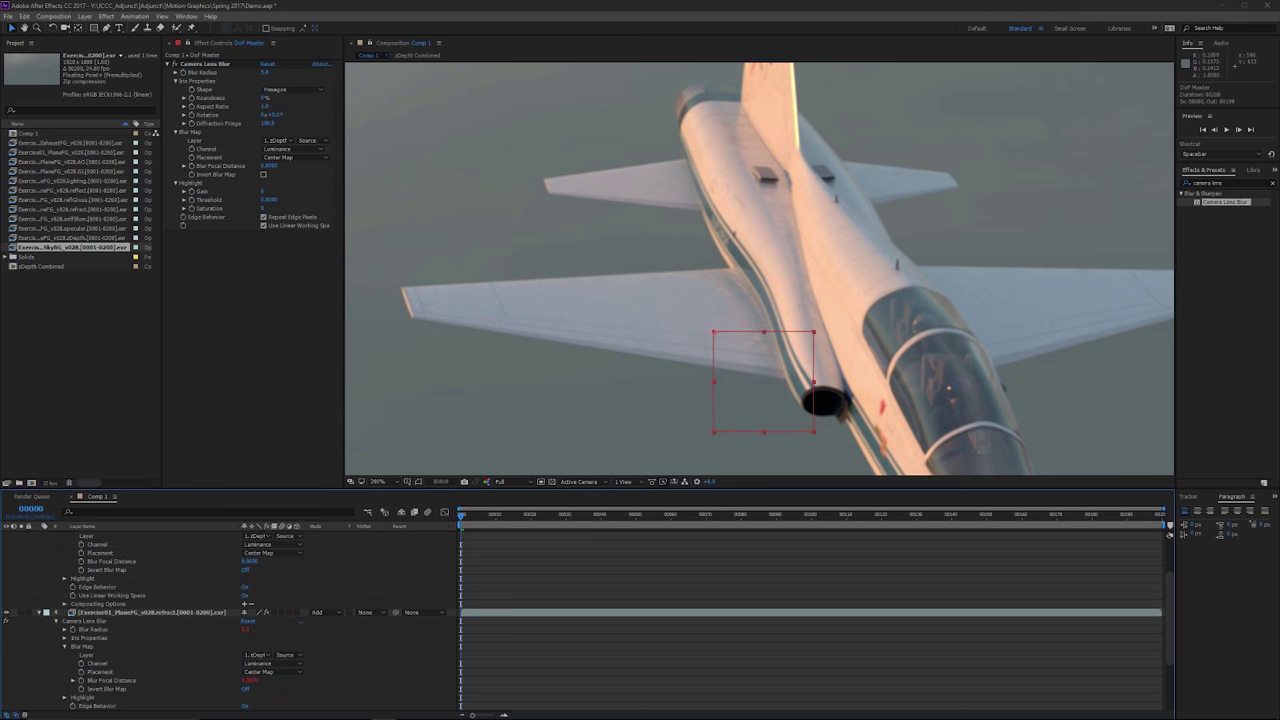
{"action": "scroll", "coordinate": [256, 675], "scroll_direction": "up", "scroll_amount": 1}
{"action": "scroll", "coordinate": [254, 680], "scroll_direction": "down", "scroll_amount": 1}
{"action": "scroll", "coordinate": [230, 620], "scroll_direction": "up", "scroll_amount": 2}
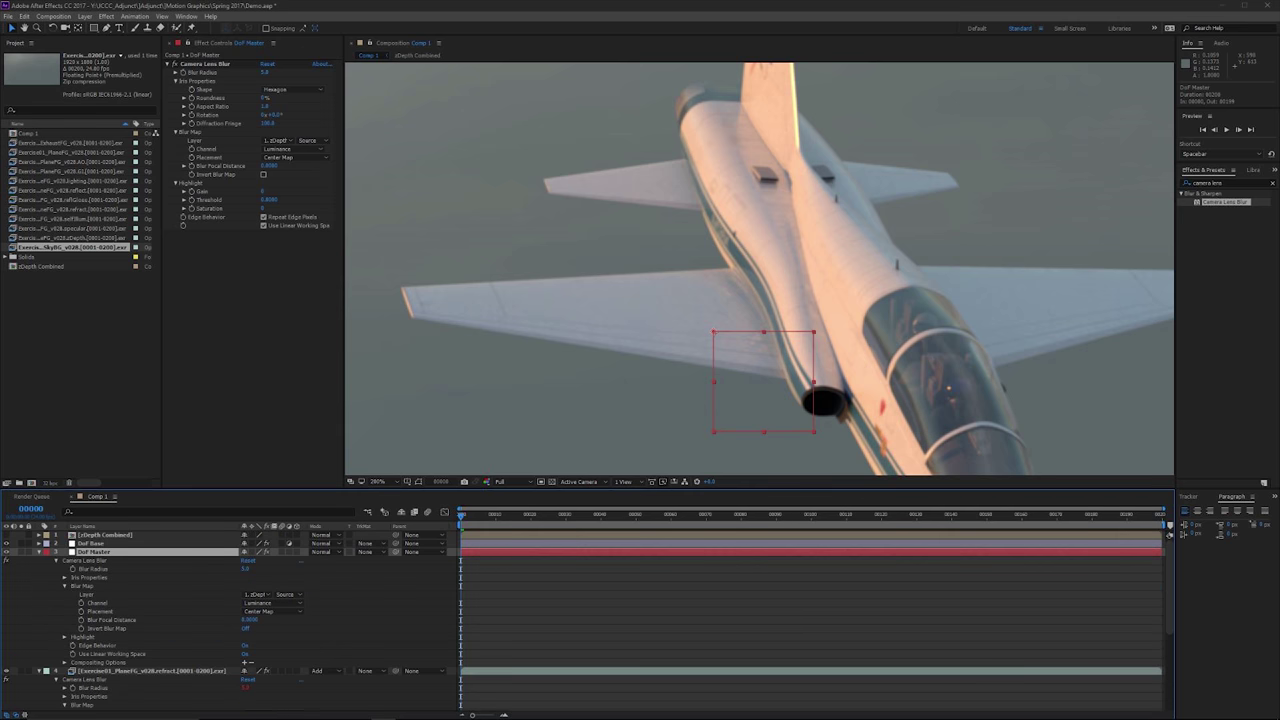
{"action": "left_click", "coordinate": [246, 569]}
{"action": "type", "text": "0"}
{"action": "key", "text": "Return"}
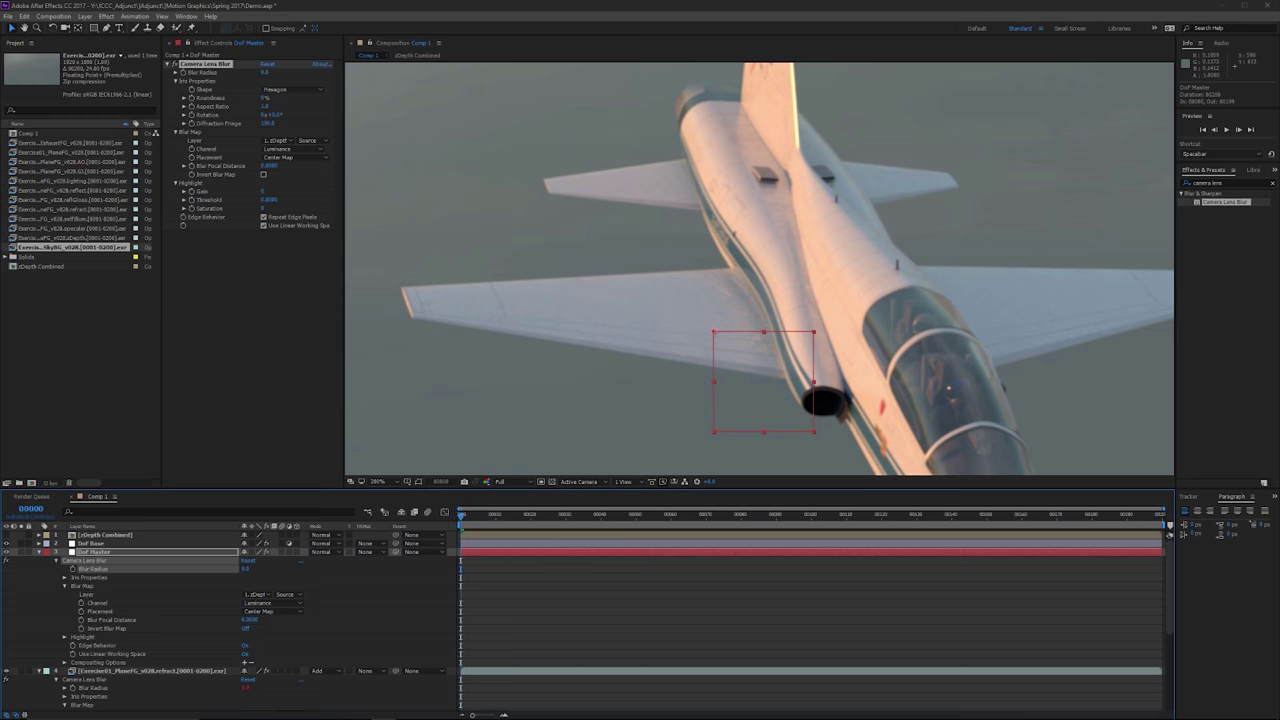
- Try a higher Blur Focal Distance on DoF Master to test the linked refract pass, and undo the change
{"action": "scroll", "coordinate": [246, 620], "scroll_direction": "down", "scroll_amount": 1}
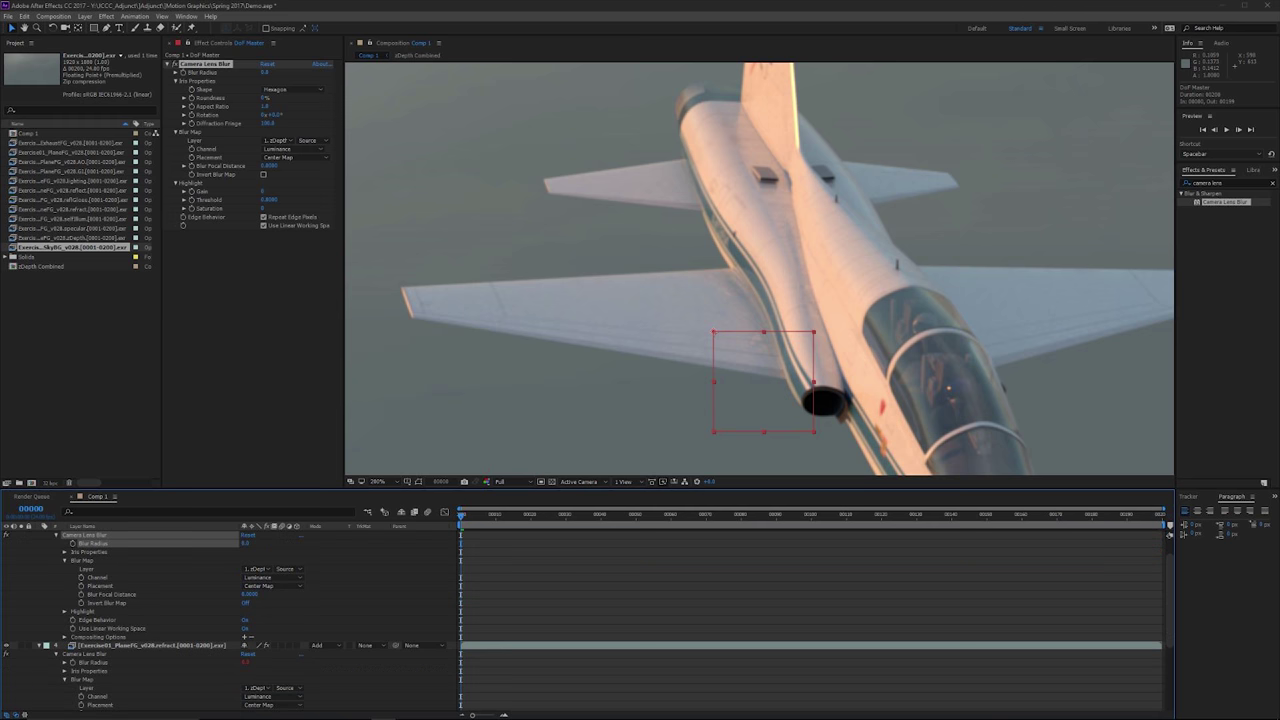
{"action": "left_click_drag", "start_coordinate": [250, 594], "coordinate": [279, 594]}
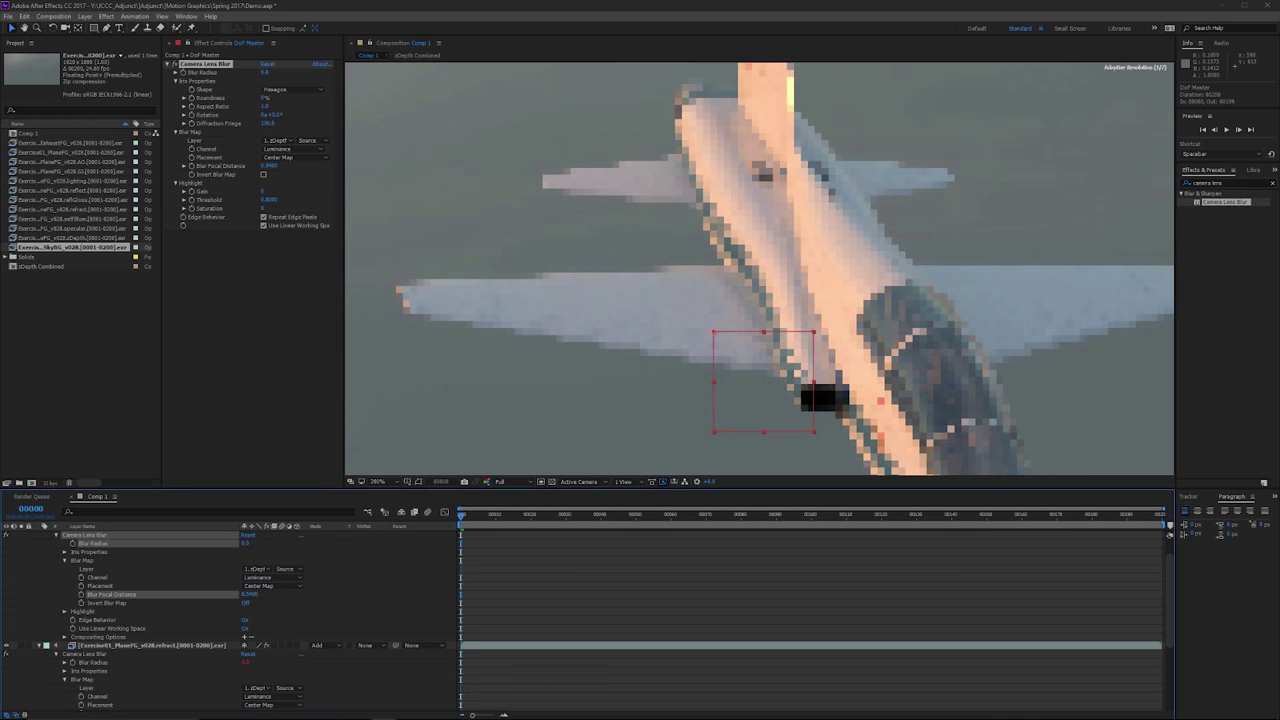
{"action": "scroll", "coordinate": [230, 620], "scroll_direction": "down", "scroll_amount": 2}
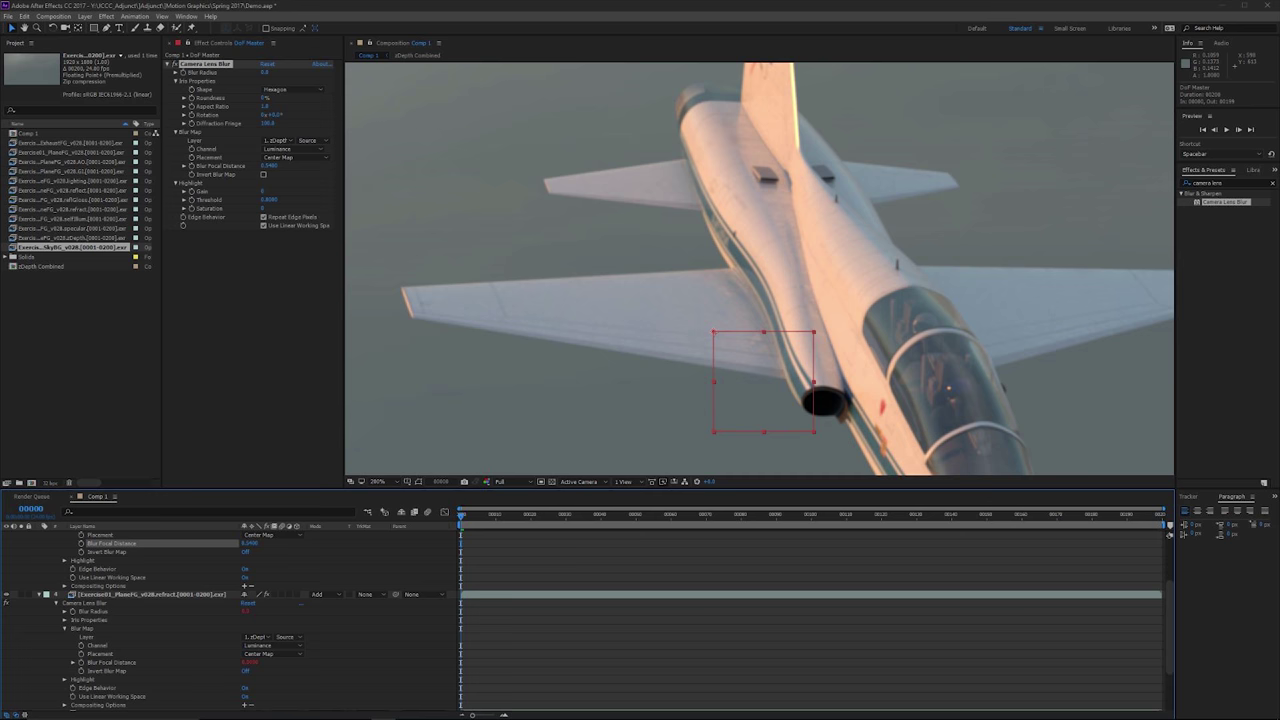
{"action": "key", "text": "ctrl+z"}
{"action": "scroll", "coordinate": [230, 610], "scroll_direction": "up", "scroll_amount": 3}
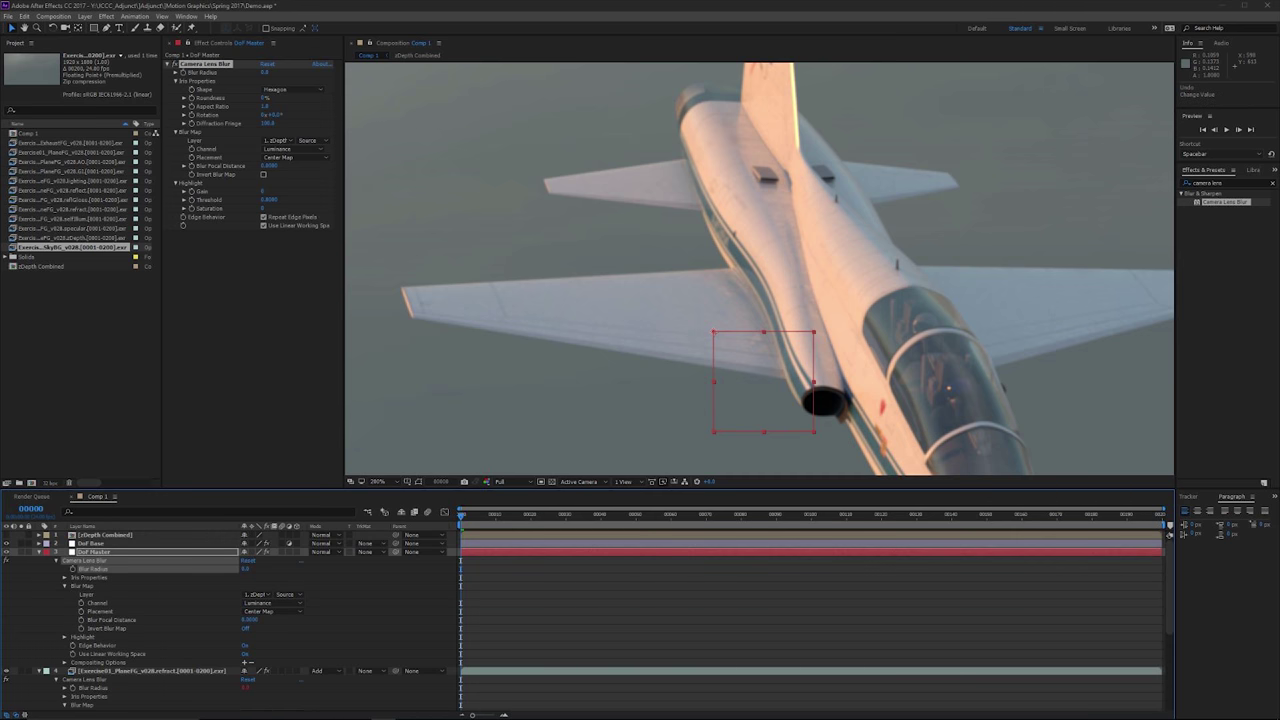
- Copy the refract pass's expression-linked Camera Lens Blur effect, and collapse the DoF Master and refract layers
{"action": "left_click", "coordinate": [39, 552]}
{"action": "key", "text": "ctrl+Down"}
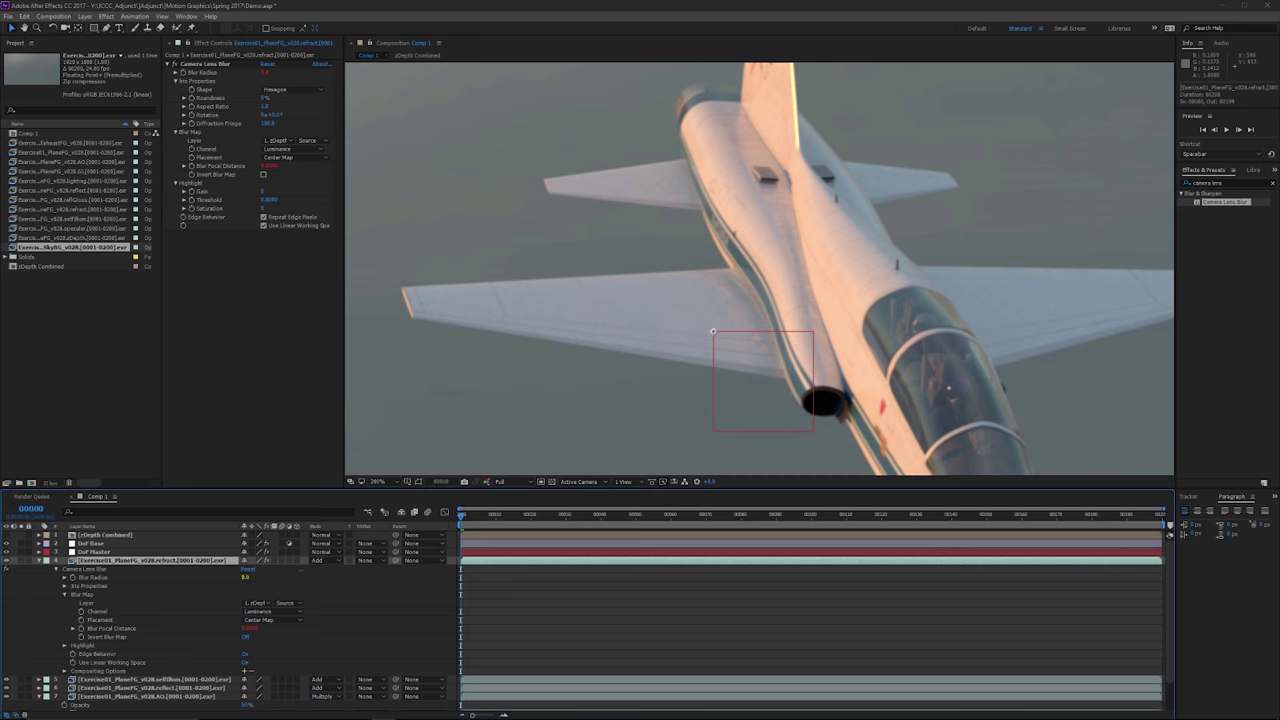
{"action": "left_click", "coordinate": [205, 64]}
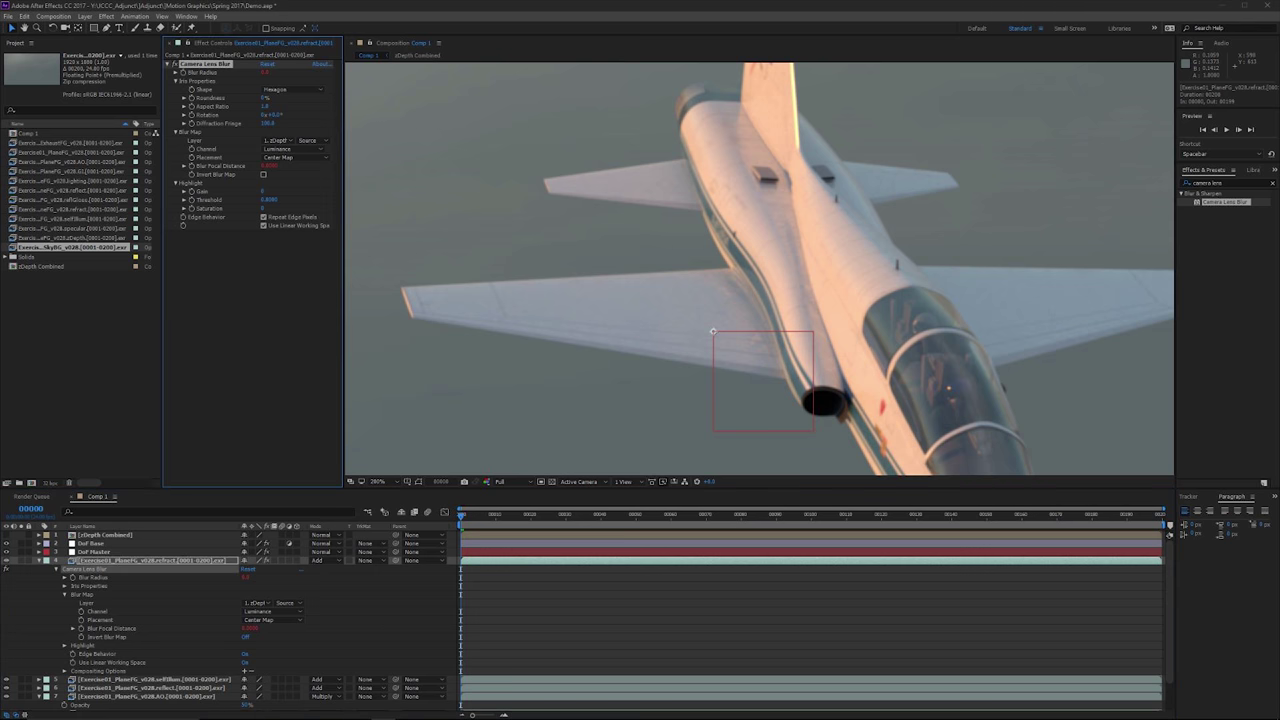
{"action": "left_click", "coordinate": [39, 561]}
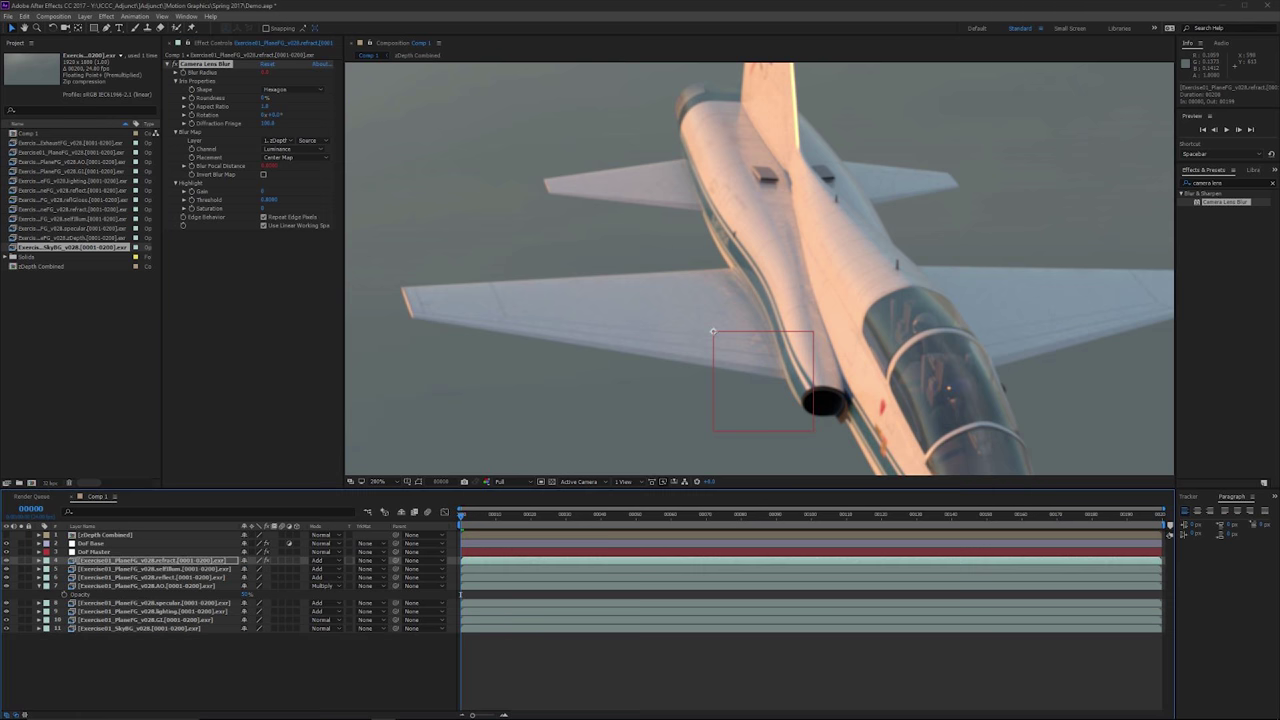
- Paste the linked Camera Lens Blur effect onto the selfIllum, reflect and AO passes
{"action": "key", "text": "ctrl+Down"}
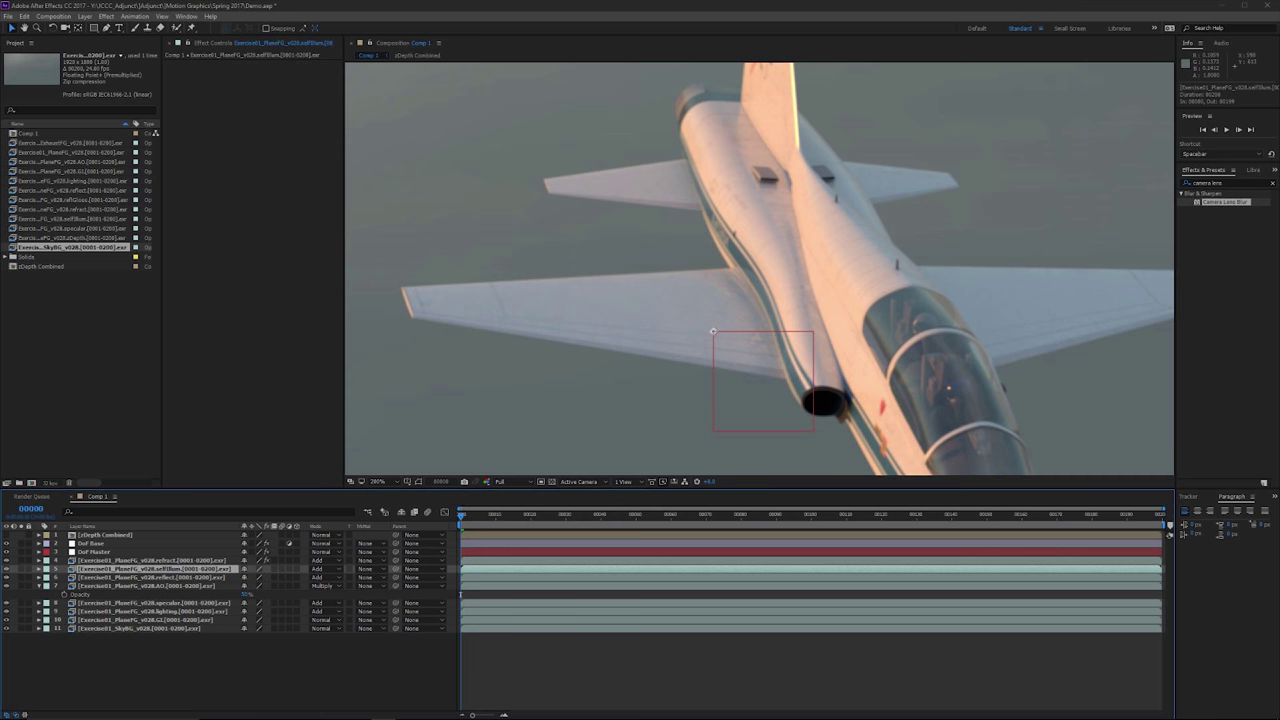
{"action": "key", "text": "ctrl+alt+shift+e"}
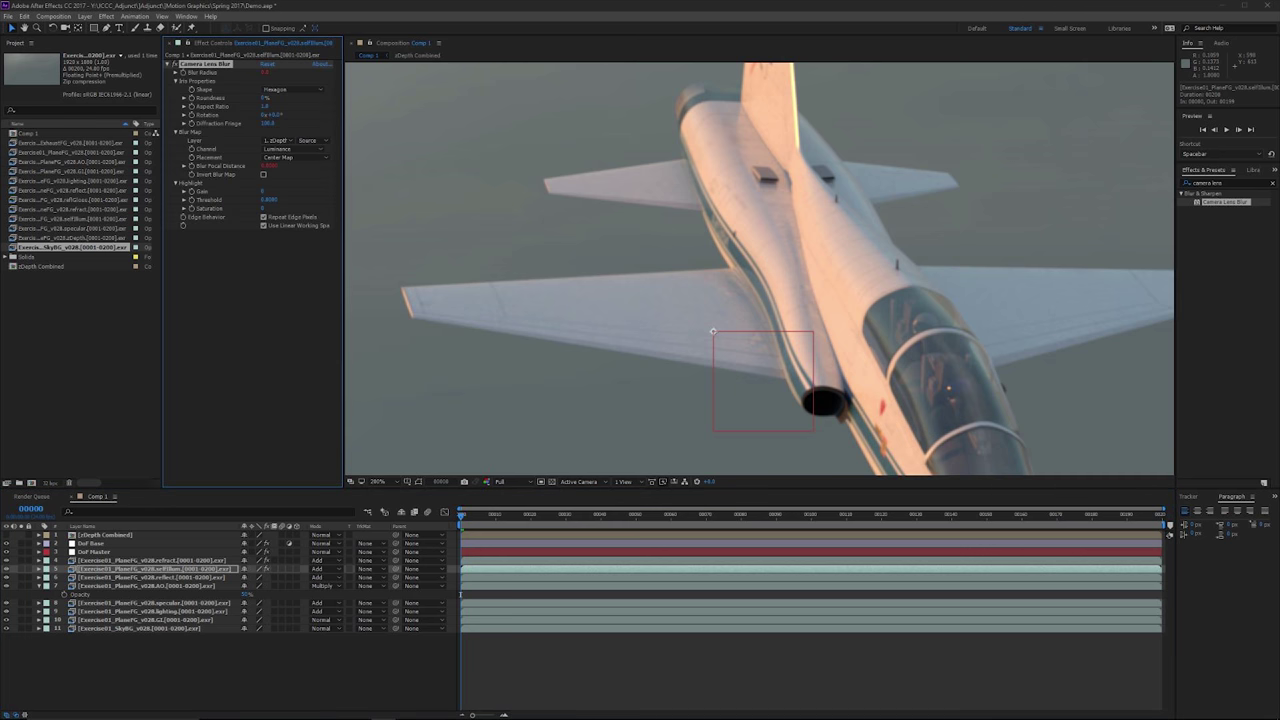
{"action": "key", "text": "ctrl+Down"}
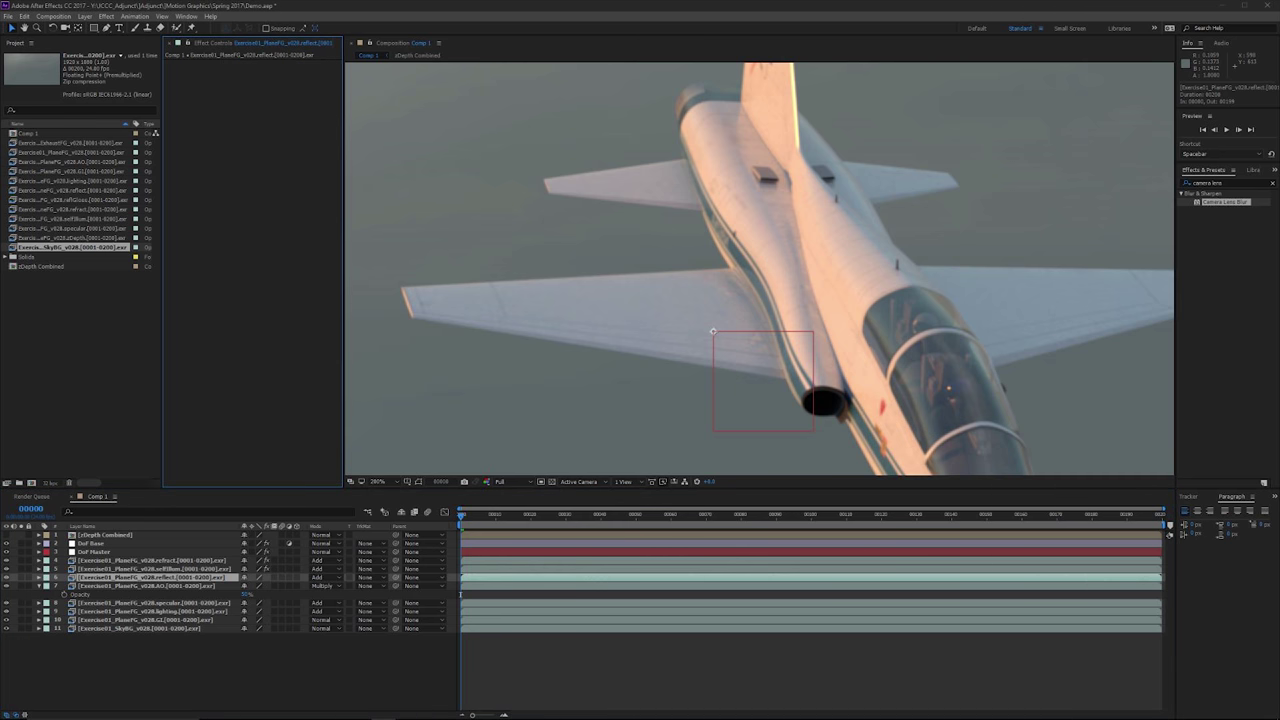
{"action": "key", "text": "ctrl+alt+shift+e"}
{"action": "key", "text": "ctrl+Down"}
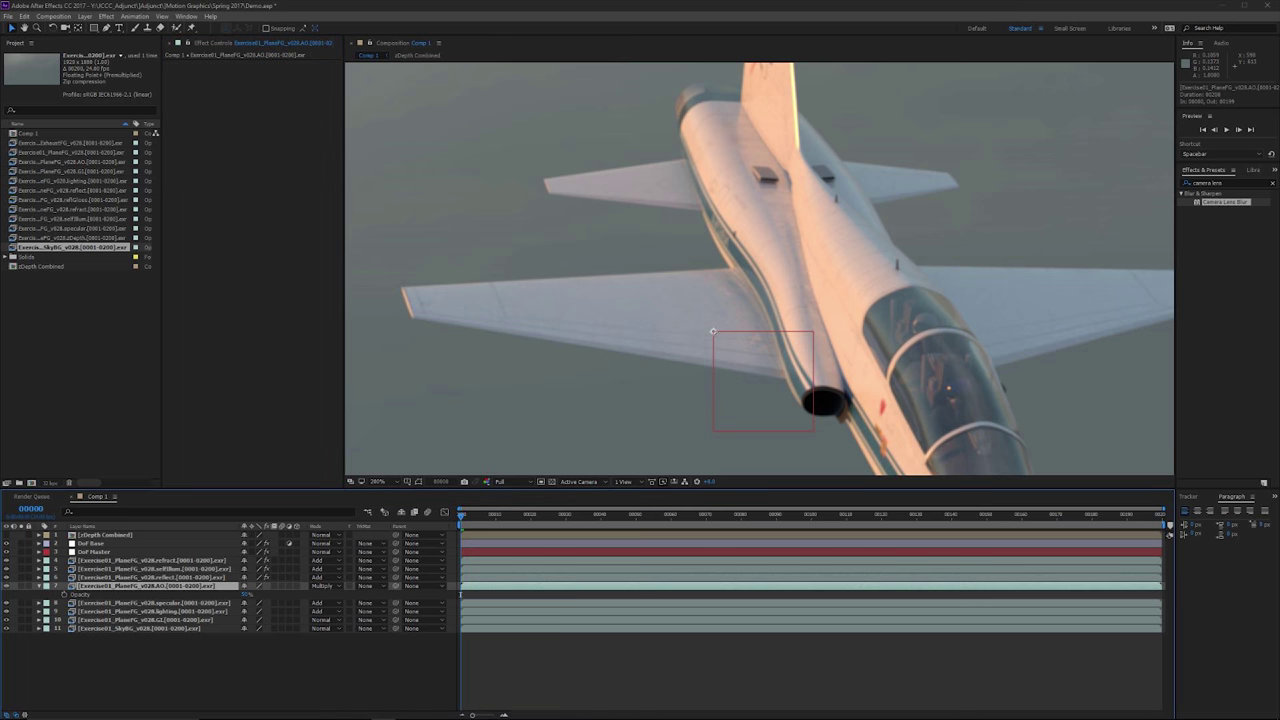
{"action": "key", "text": "ctrl+alt+shift+e"}
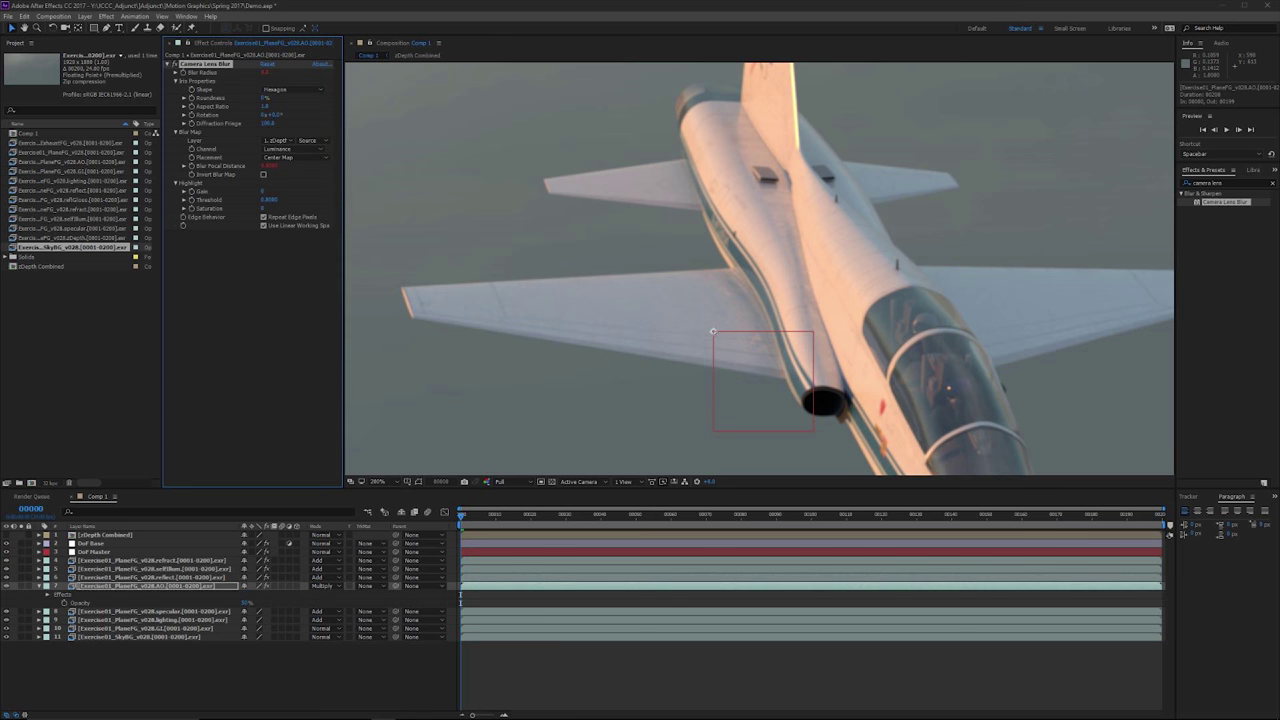
- Paste the linked Camera Lens Blur effect onto the specular, lighting and GI passes and the SkyBG layer
{"action": "key", "text": "ctrl+Down"}
{"action": "key", "text": "ctrl+alt+shift+e"}
{"action": "key", "text": "ctrl+Down"}
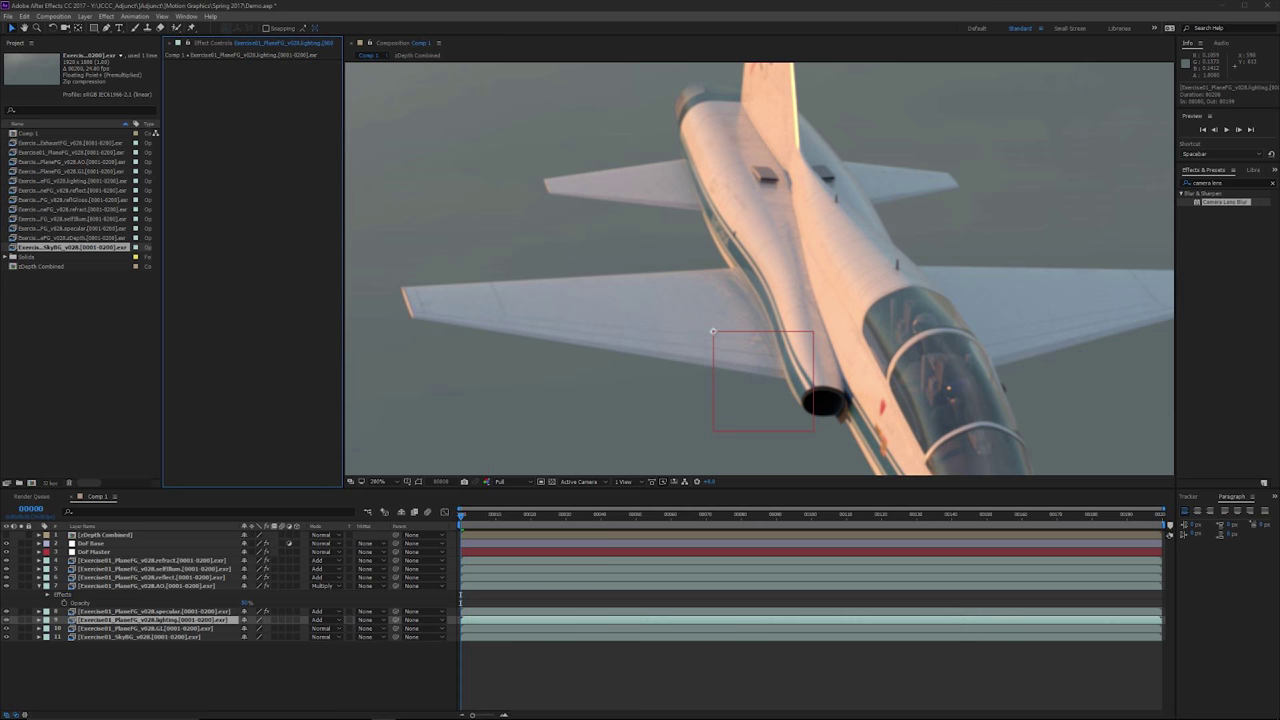
{"action": "key", "text": "ctrl+alt+shift+e"}
{"action": "key", "text": "ctrl+Down"}
{"action": "key", "text": "ctrl+alt+shift+e"}
{"action": "key", "text": "ctrl+Down"}
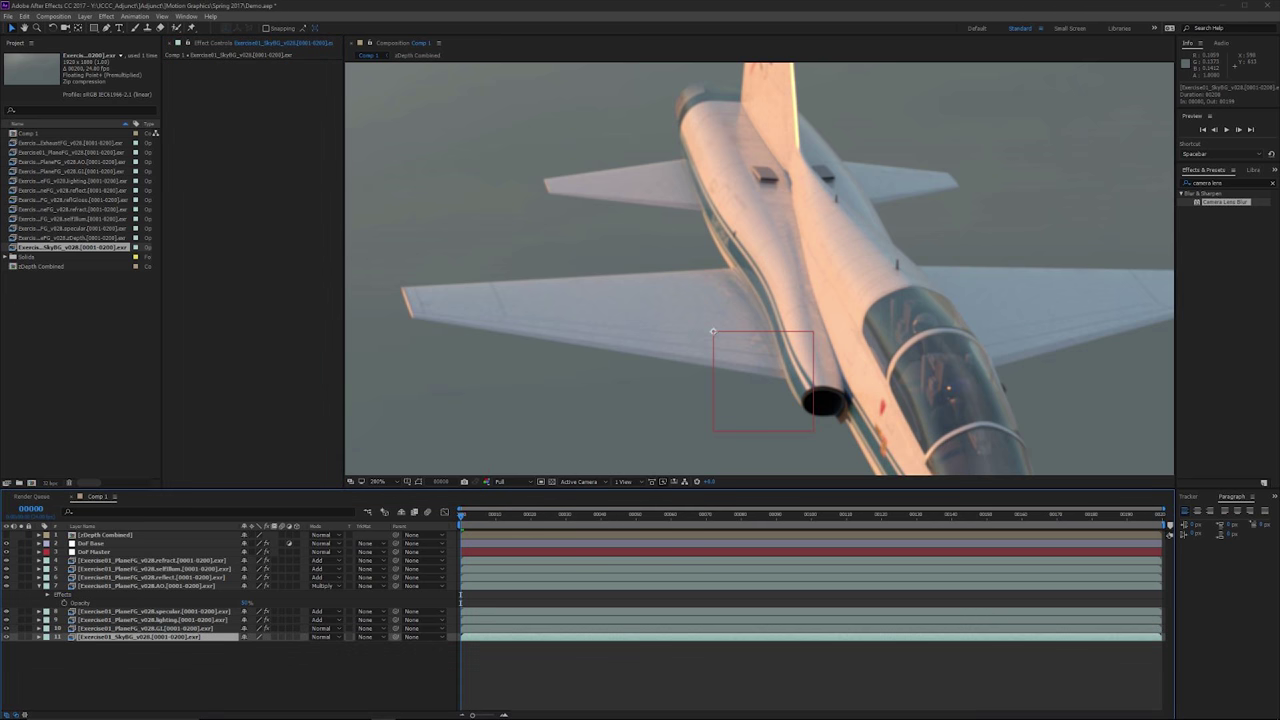
{"action": "key", "text": "ctrl+alt+shift+e"}
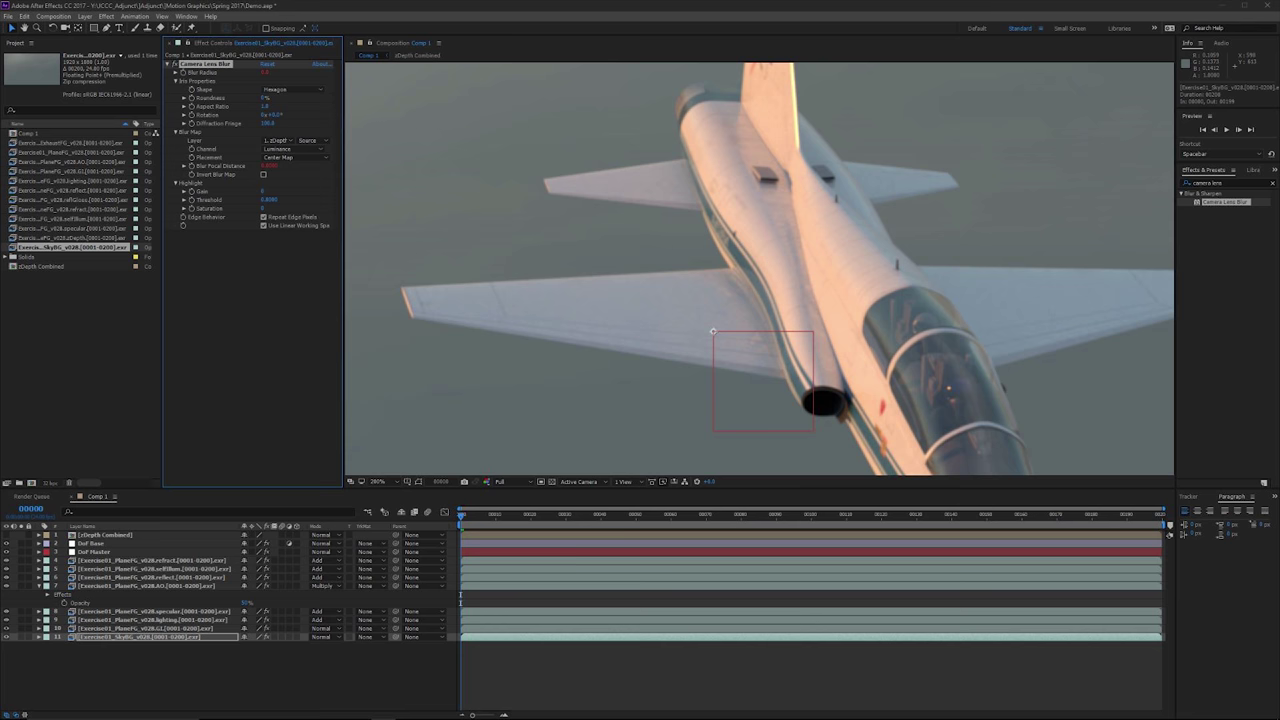
- Bring the whole plane into view and set the Blur Radius of DoF Master's Camera Lens Blur to 5
{"action": "scroll", "coordinate": [497, 420], "scroll_direction": "down", "scroll_amount": 1}
{"action": "left_click_drag", "start_coordinate": [497, 420], "coordinate": [388, 370]}
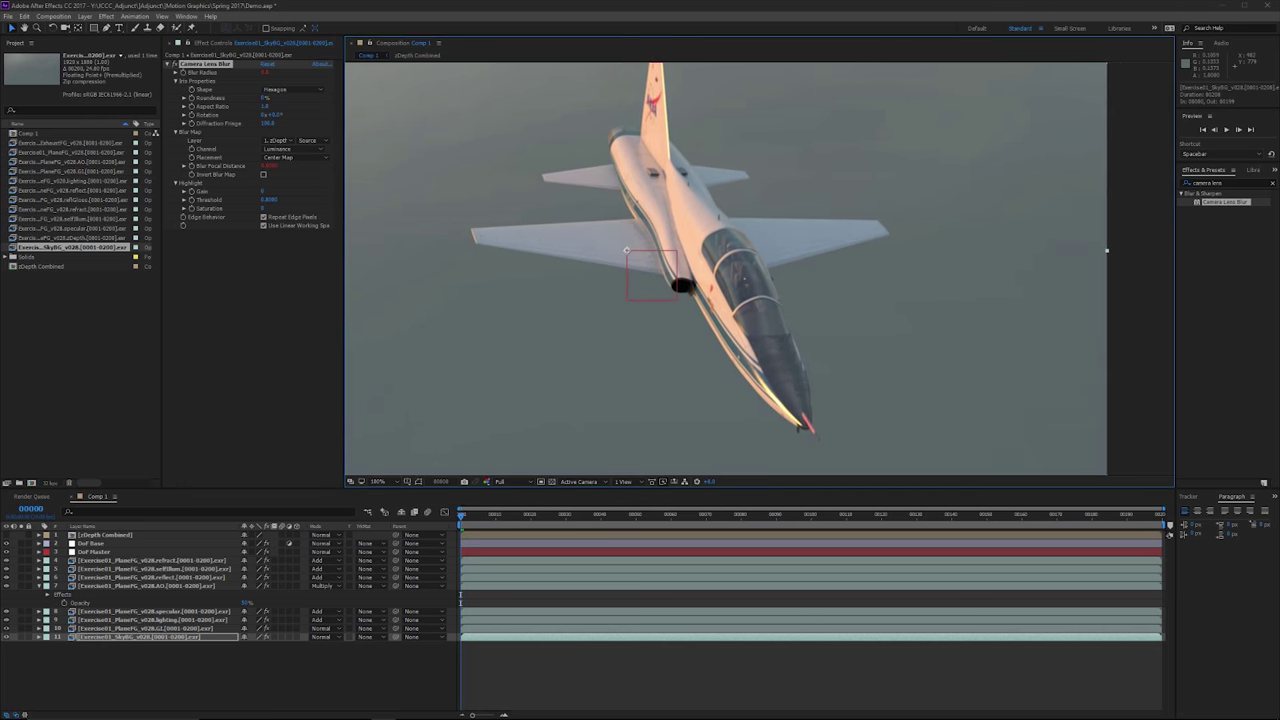
{"action": "left_click", "coordinate": [150, 552]}
{"action": "left_click_drag", "start_coordinate": [400, 320], "coordinate": [440, 367]}
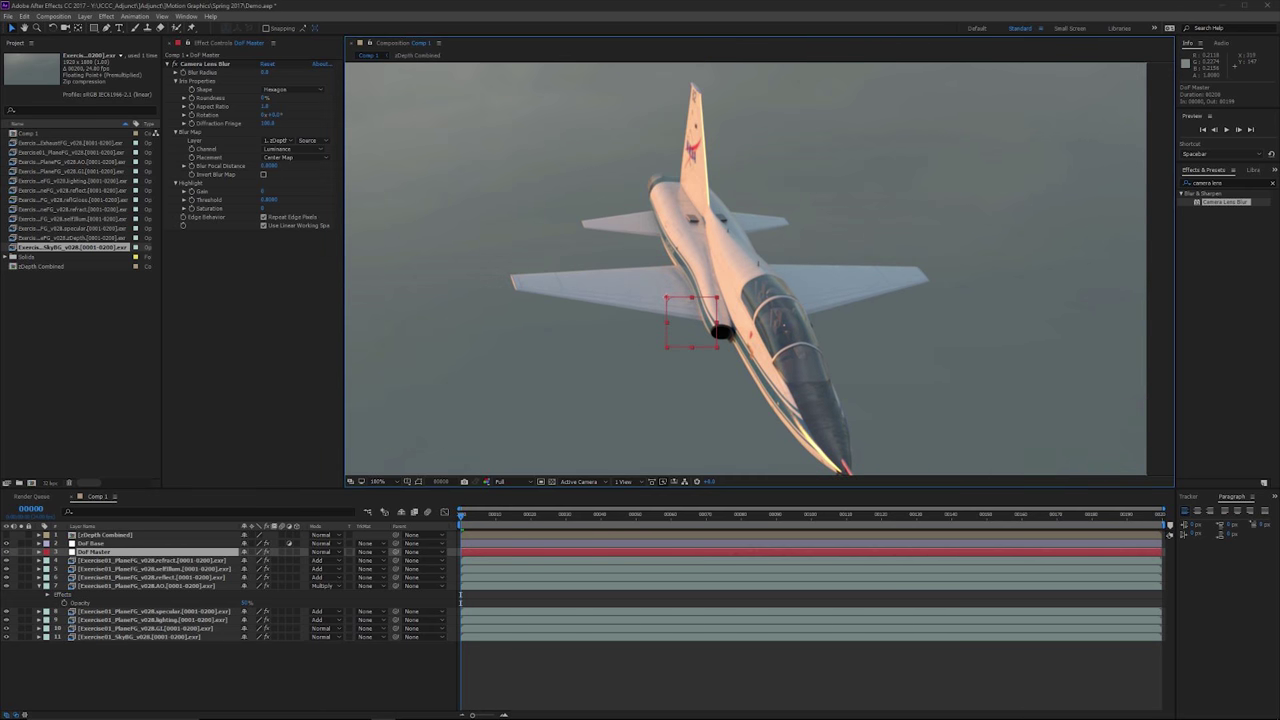
{"action": "left_click", "coordinate": [265, 72]}
{"action": "type", "text": "5"}
{"action": "key", "text": "Return"}
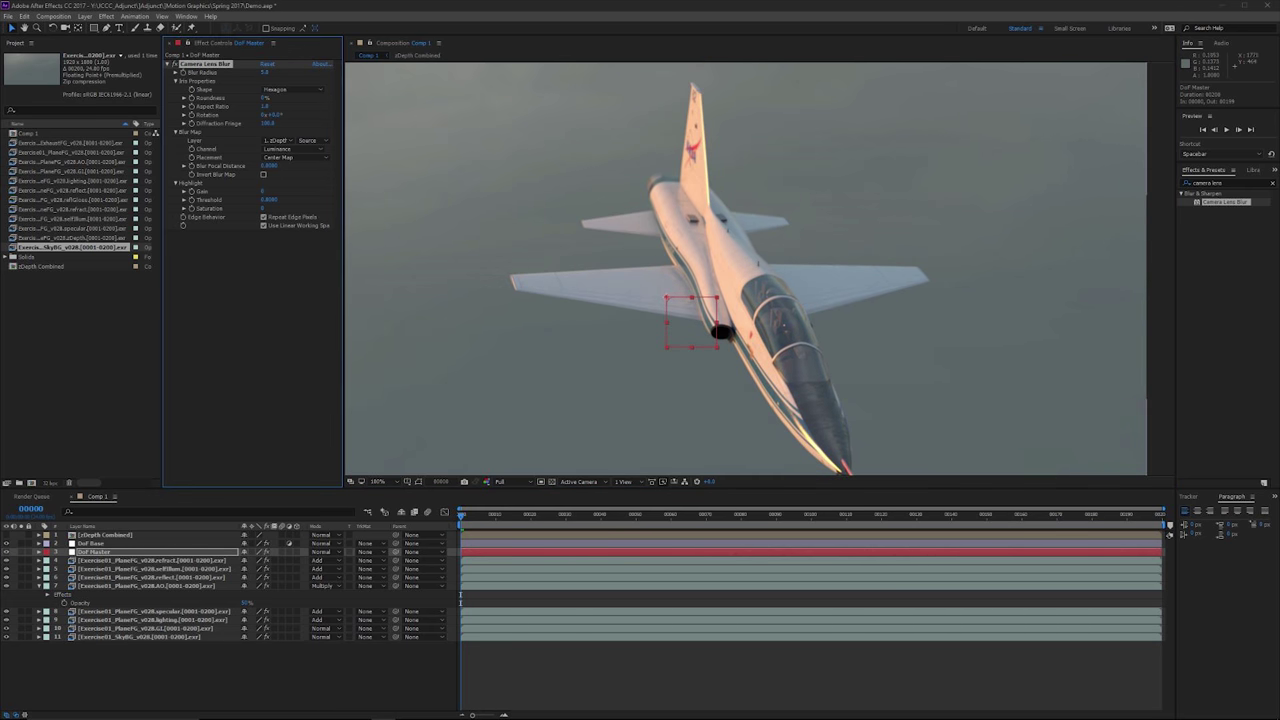
- Try a greatly increased Blur Radius on DoF Master and inspect the blur from the plane's wings to its nose
{"action": "left_click_drag", "start_coordinate": [847, 306], "coordinate": [780, 204]}
{"action": "scroll", "coordinate": [797, 266], "scroll_direction": "up", "scroll_amount": 1}
{"action": "scroll", "coordinate": [797, 266], "scroll_direction": "down", "scroll_amount": 1}
{"action": "left_click", "coordinate": [96, 552]}
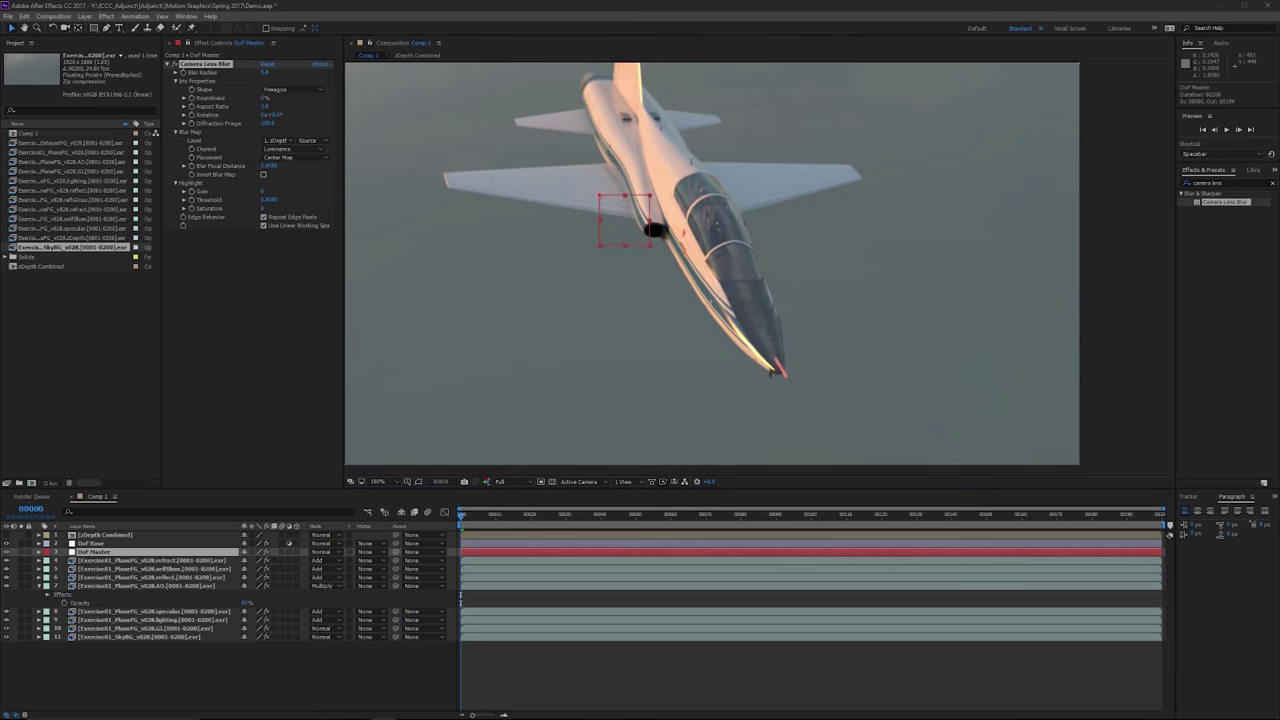
{"action": "left_click_drag", "start_coordinate": [265, 72], "coordinate": [344, 72]}
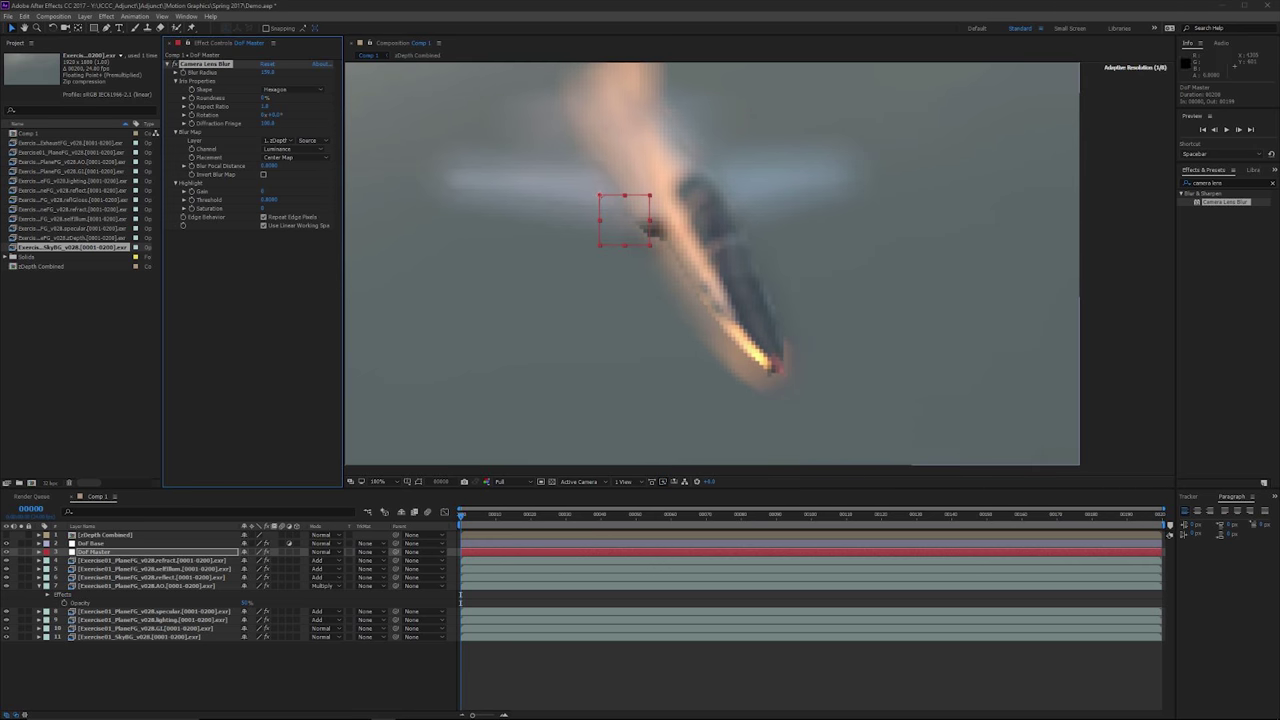
{"action": "left_click_drag", "start_coordinate": [621, 214], "coordinate": [675, 221]}
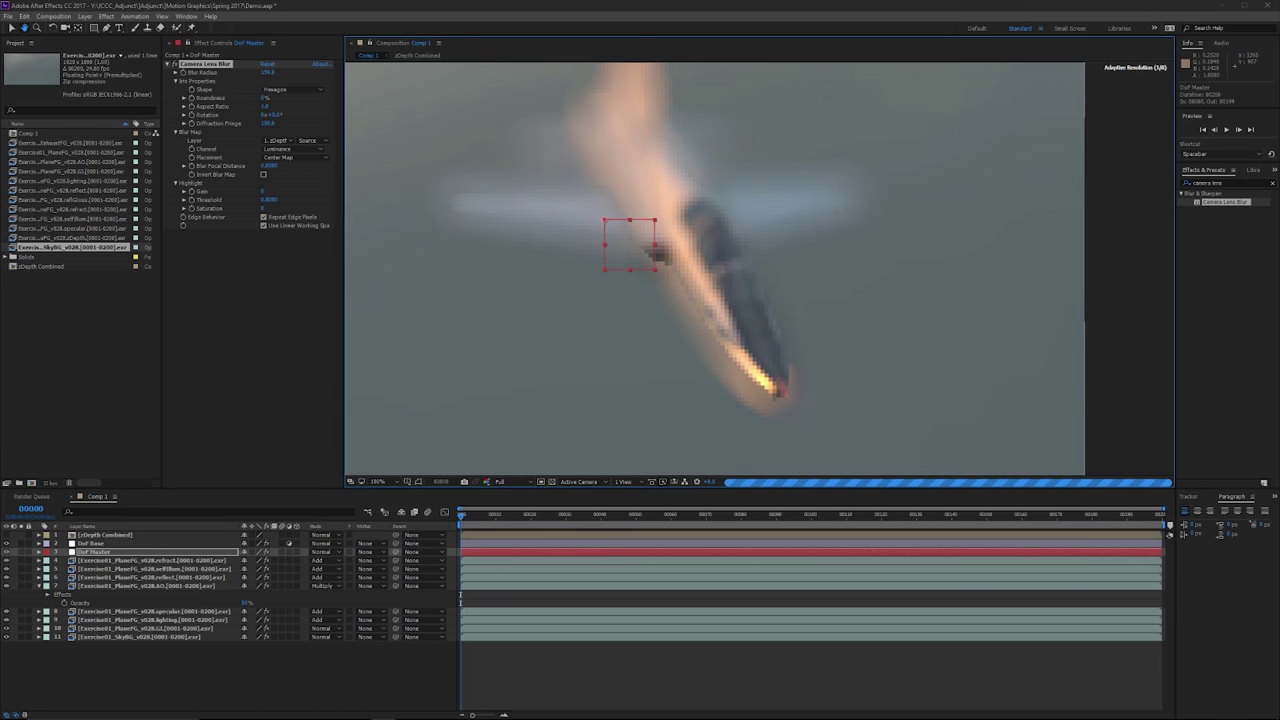
{"action": "scroll", "coordinate": [664, 365], "scroll_direction": "up", "scroll_amount": 1}
{"action": "left_click_drag", "start_coordinate": [665, 367], "coordinate": [685, 248]}
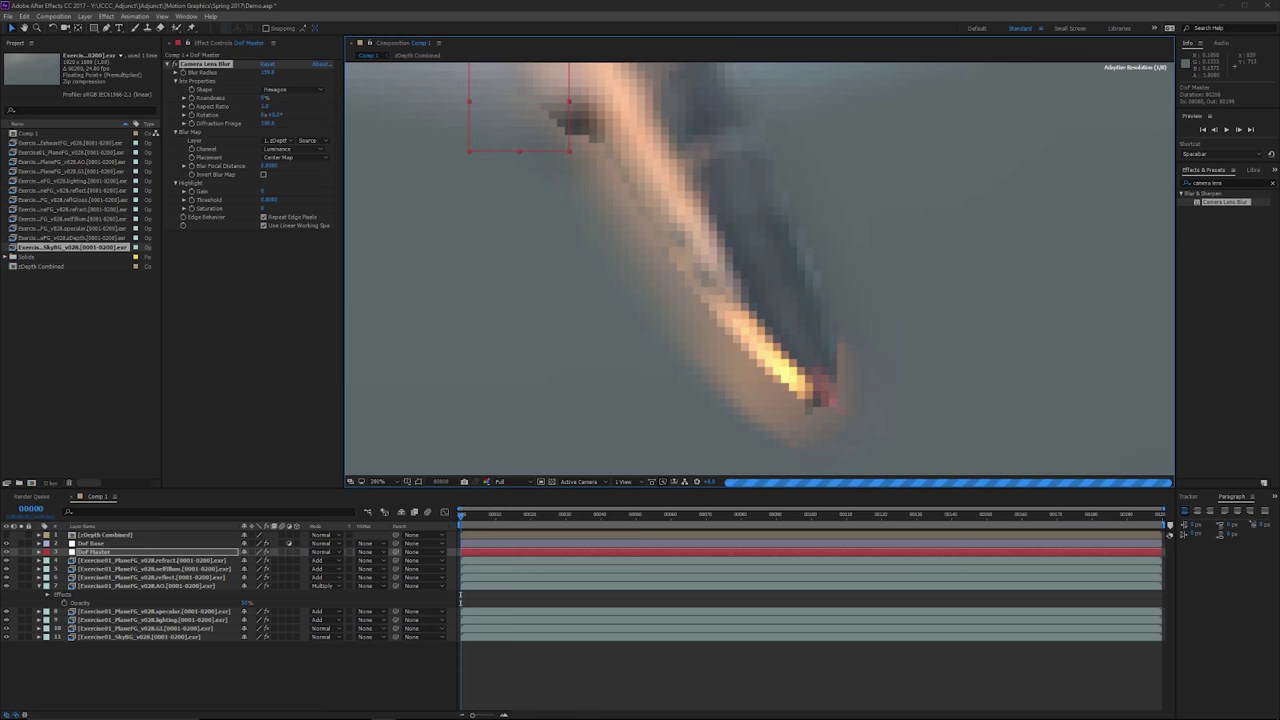
- Restore the Blur Radius of DoF Master's Camera Lens Blur to 5
{"action": "left_click", "coordinate": [266, 72]}
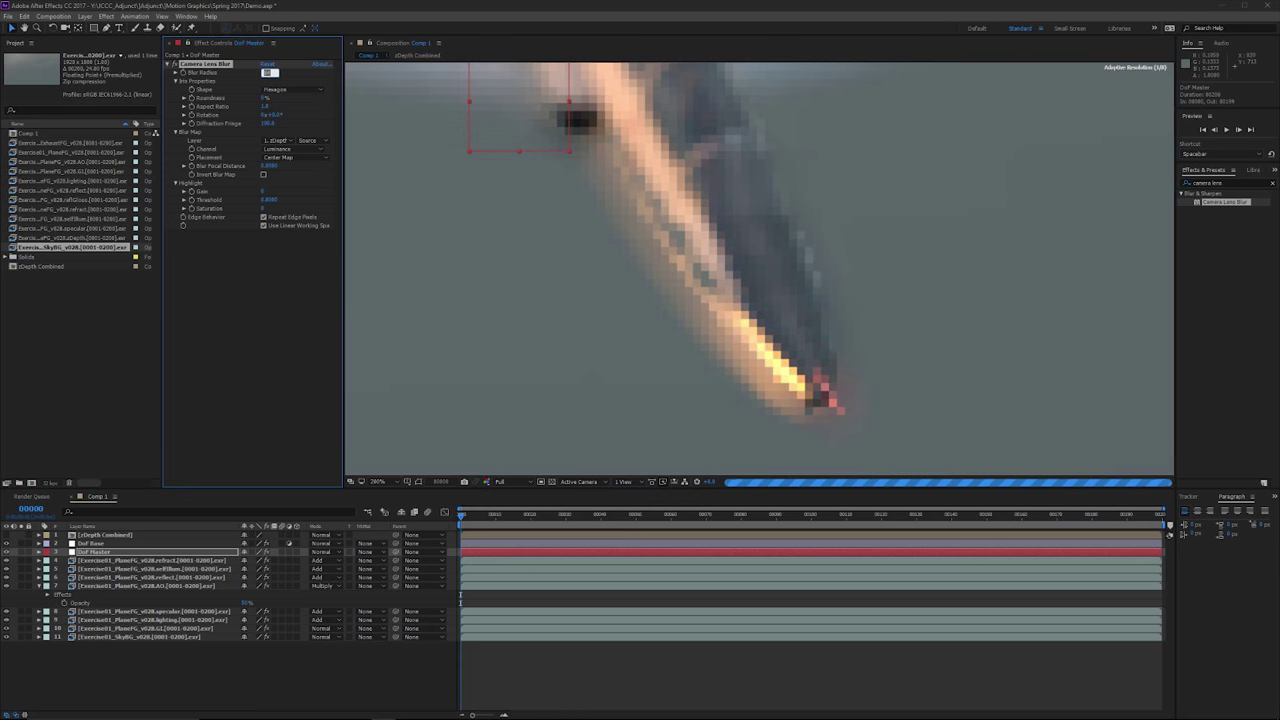
{"action": "type", "text": "5"}
{"action": "key", "text": "Return"}
- Examine the depth-of-field falloff across the plane's tail, cockpit and nose, and check the composite at frame 114
{"action": "left_click_drag", "start_coordinate": [547, 88], "coordinate": [859, 366]}
{"action": "scroll", "coordinate": [760, 90], "scroll_direction": "up", "scroll_amount": 1}
{"action": "left_click_drag", "start_coordinate": [760, 90], "coordinate": [671, 368]}
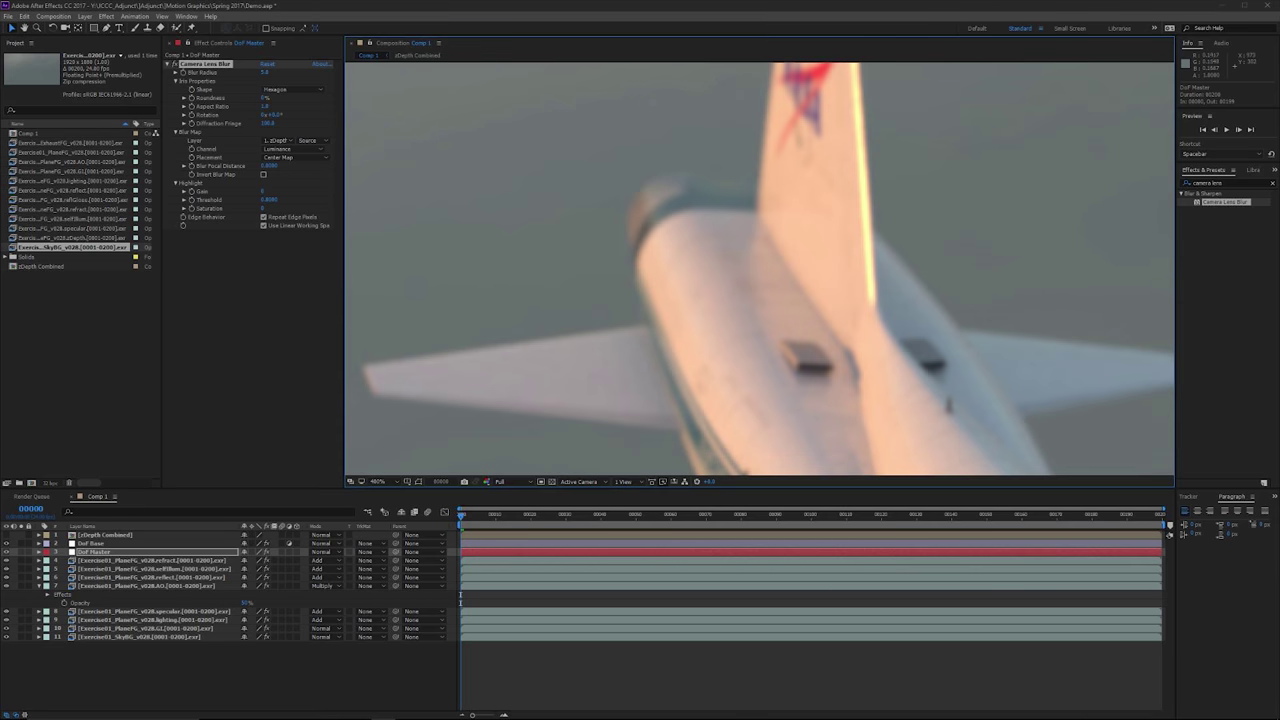
{"action": "scroll", "coordinate": [690, 300], "scroll_direction": "down", "scroll_amount": 1}
{"action": "scroll", "coordinate": [713, 206], "scroll_direction": "down", "scroll_amount": 1}
{"action": "left_click_drag", "start_coordinate": [713, 206], "coordinate": [671, 148]}
{"action": "scroll", "coordinate": [759, 269], "scroll_direction": "up", "scroll_amount": 1}
{"action": "left_click_drag", "start_coordinate": [790, 330], "coordinate": [716, 201]}
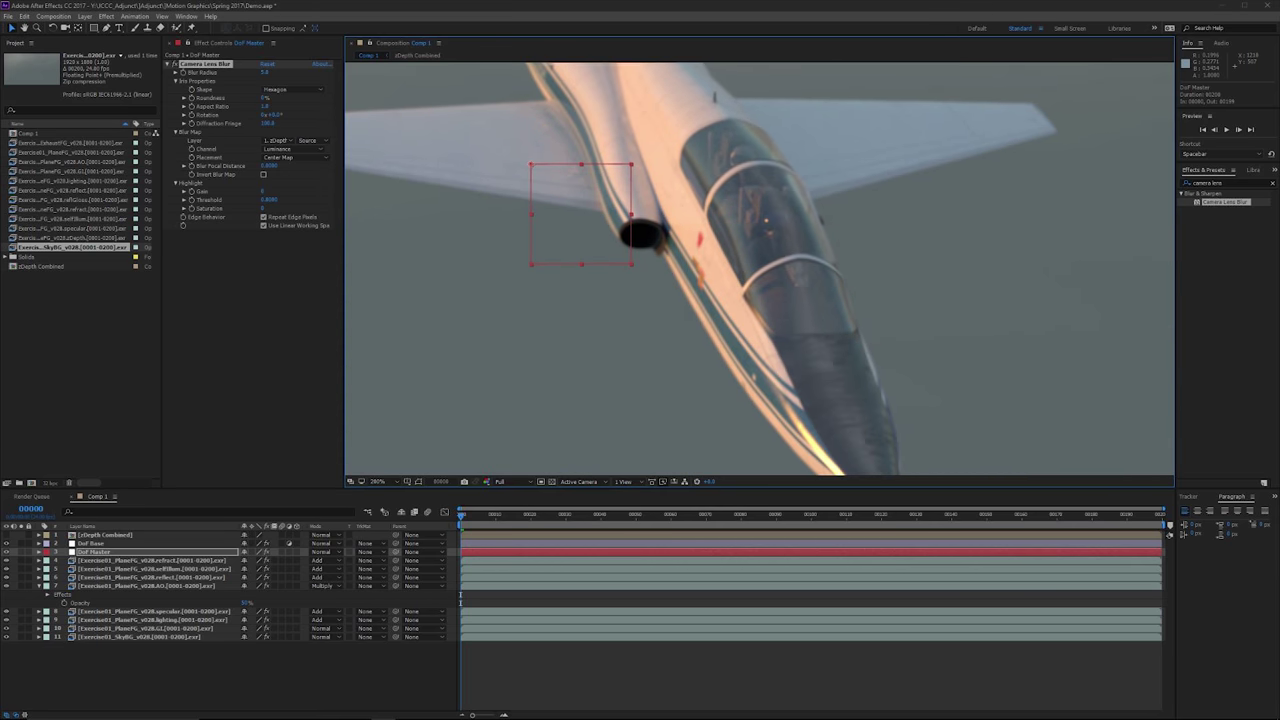
{"action": "left_click_drag", "start_coordinate": [866, 409], "coordinate": [761, 284]}
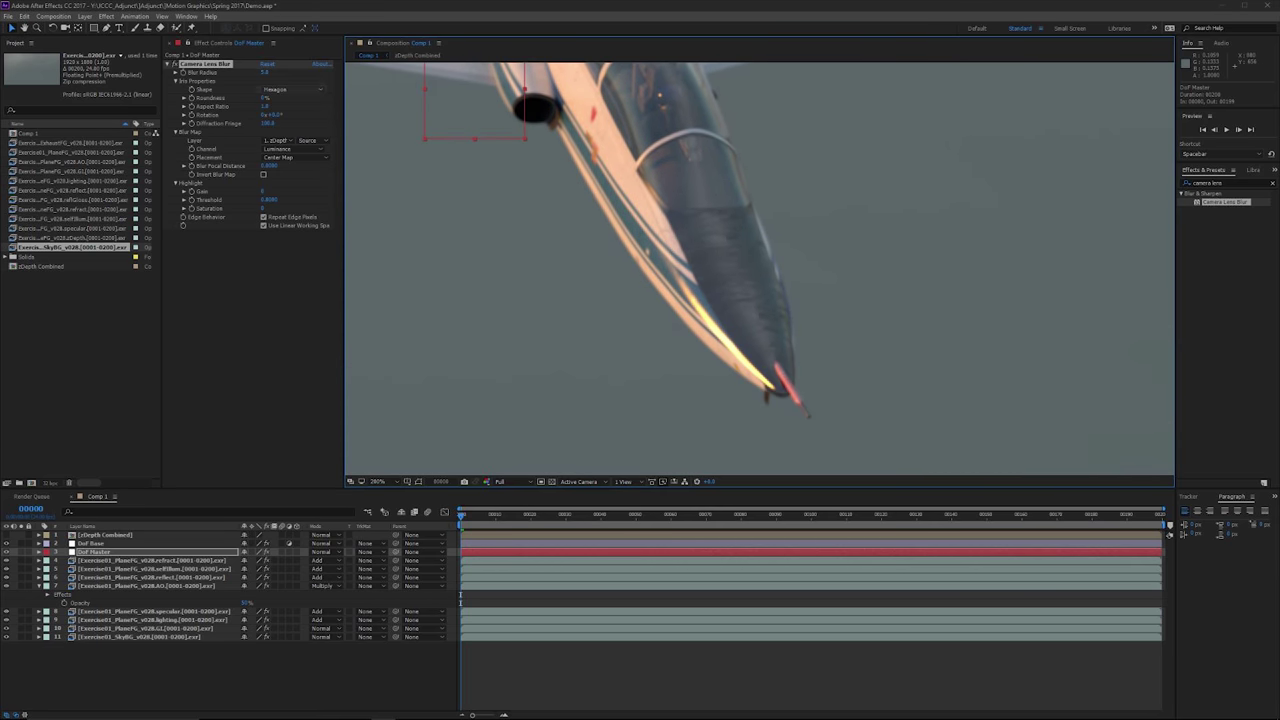
{"action": "left_click_drag", "start_coordinate": [460, 598], "coordinate": [860, 598]}
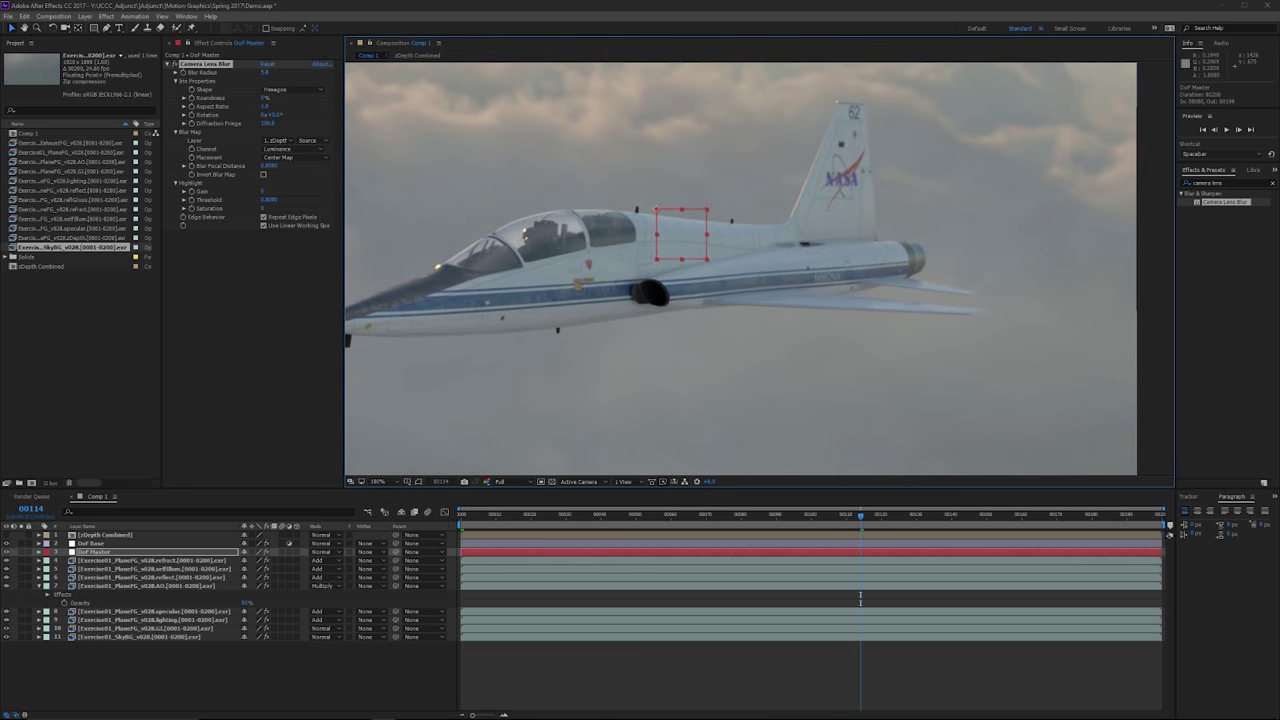
- Go to frame 183 and examine the depth-of-field blur along the plane's tail and fuselage
{"action": "key", "text": "period"}
{"action": "left_click_drag", "start_coordinate": [860, 598], "coordinate": [1102, 598]}
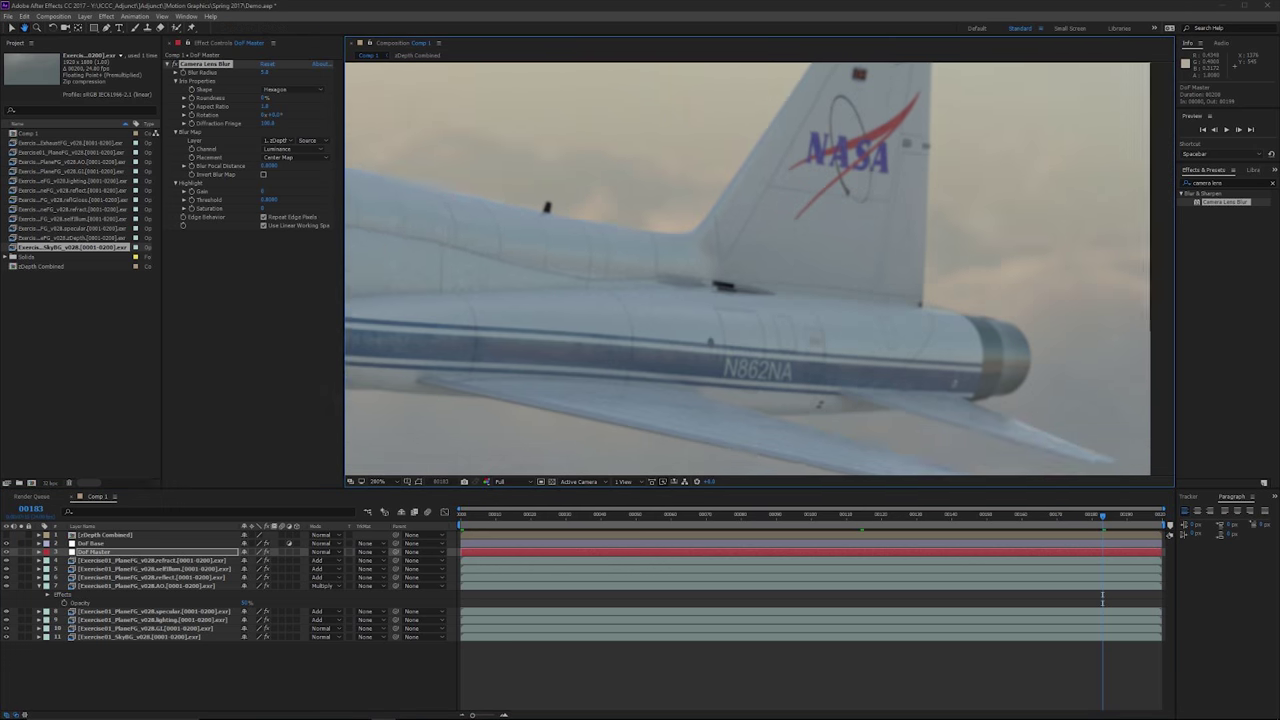
{"action": "key", "text": "comma"}
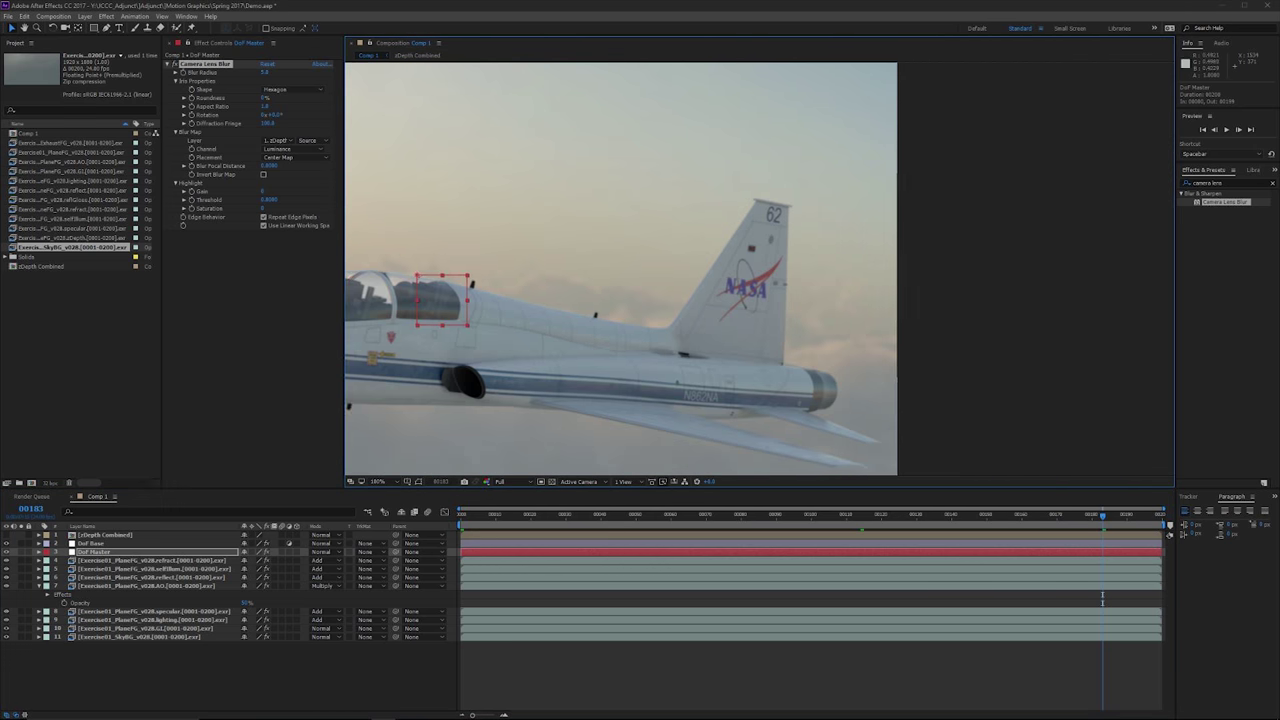
{"action": "left_click_drag", "start_coordinate": [740, 271], "coordinate": [824, 180]}
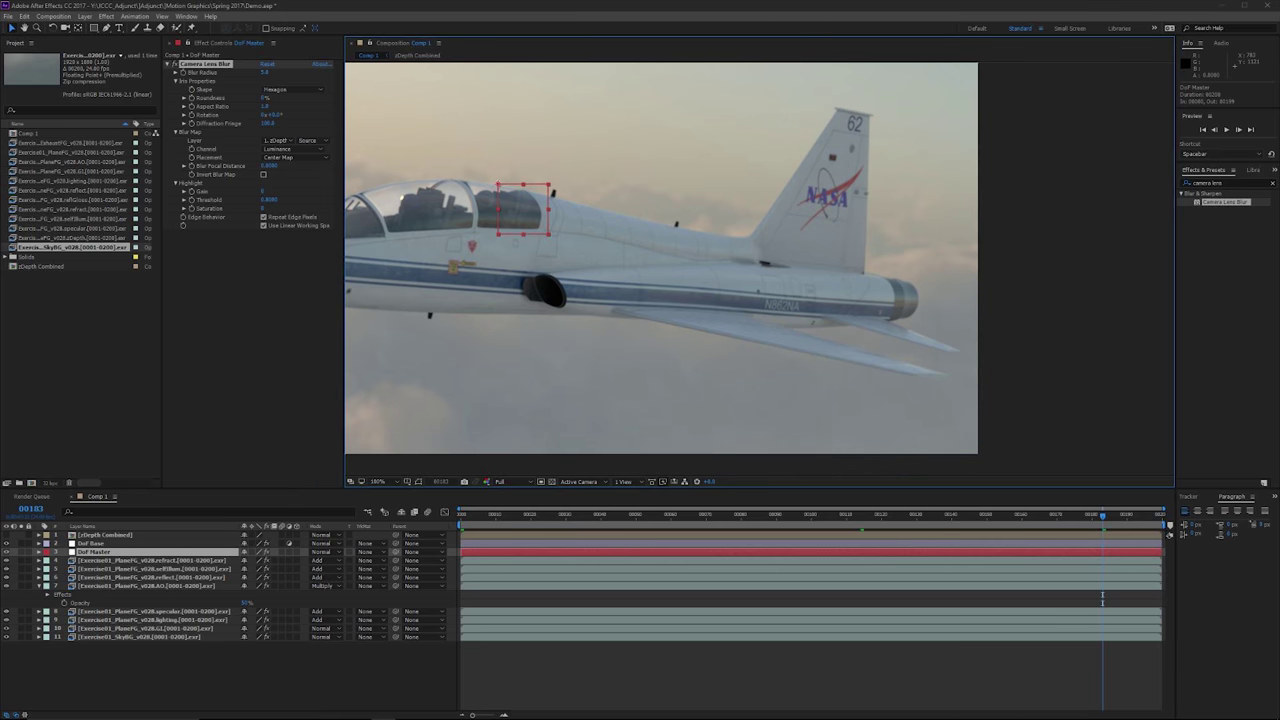
{"action": "left_click_drag", "start_coordinate": [920, 290], "coordinate": [868, 273]}
{"action": "scroll", "coordinate": [760, 266], "scroll_direction": "up", "scroll_amount": 1}
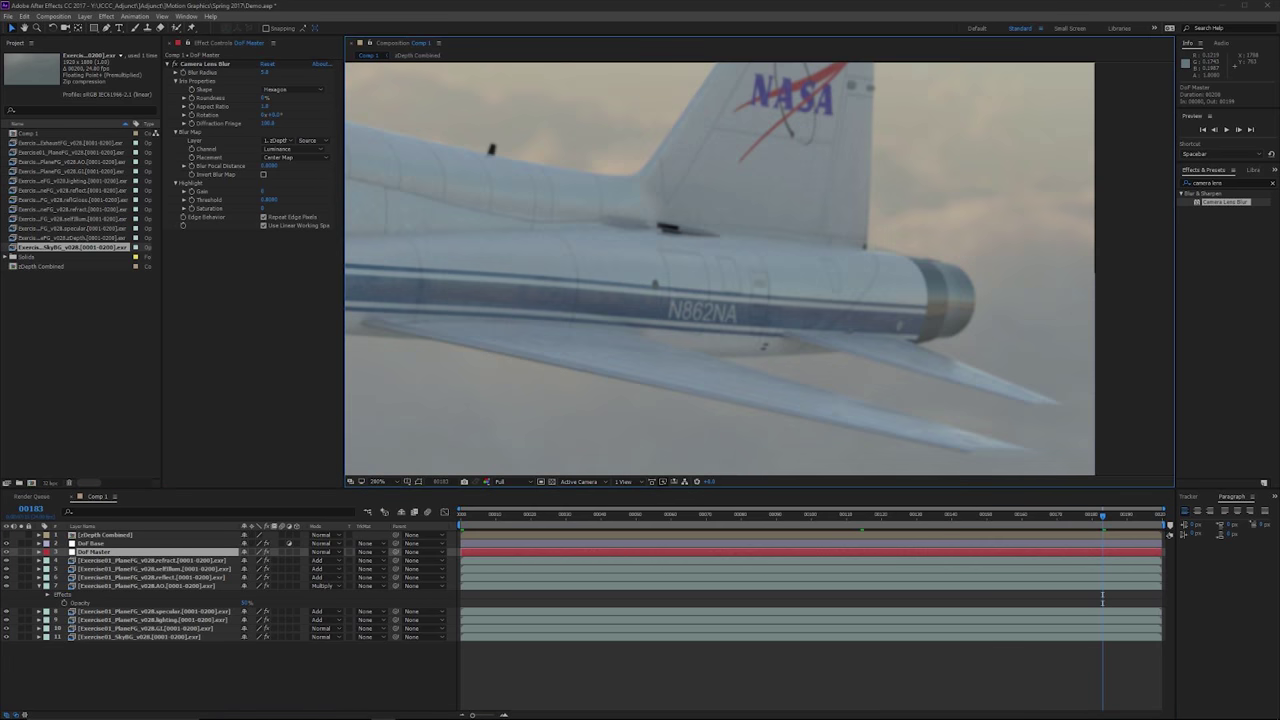
{"action": "left_click_drag", "start_coordinate": [750, 264], "coordinate": [929, 242]}
{"action": "left_click_drag", "start_coordinate": [731, 245], "coordinate": [936, 249]}
{"action": "scroll", "coordinate": [760, 271], "scroll_direction": "down", "scroll_amount": 1}
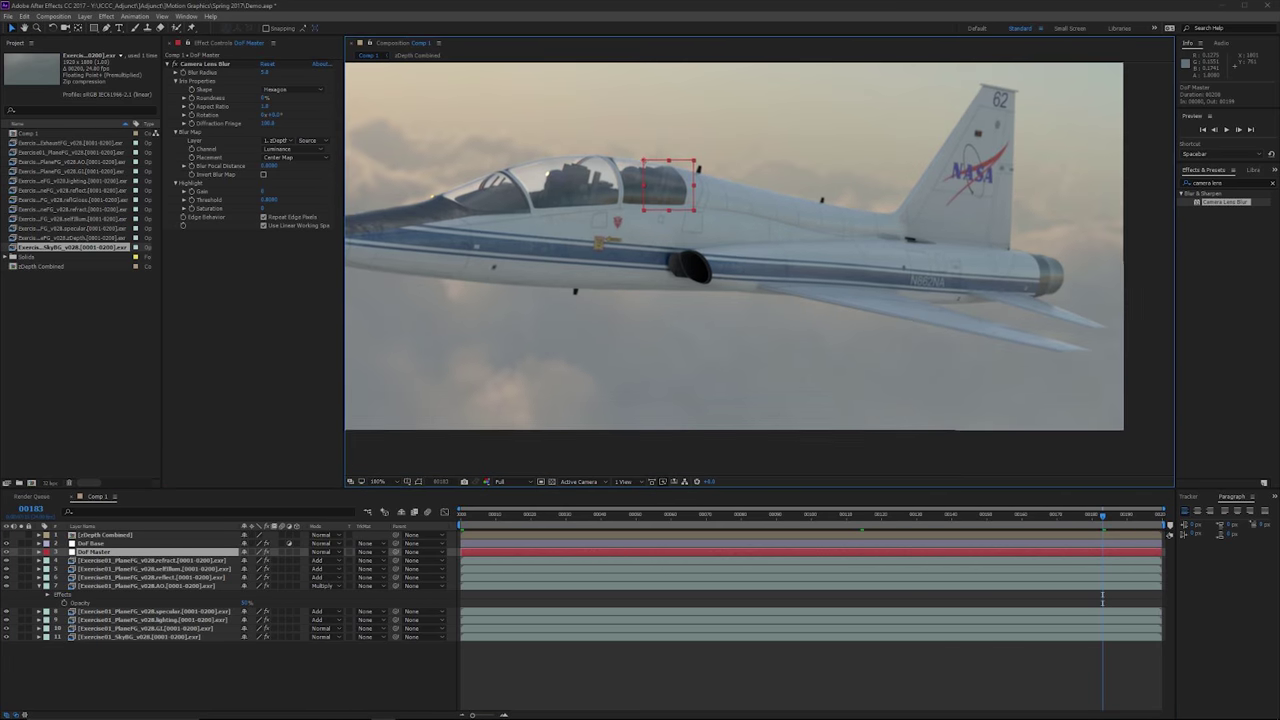
{"action": "left_click_drag", "start_coordinate": [740, 262], "coordinate": [837, 302]}
- Set the Camera Lens Blur radius on the DoF Base layer to 1.0 and check the plane
{"action": "left_click", "coordinate": [92, 543]}
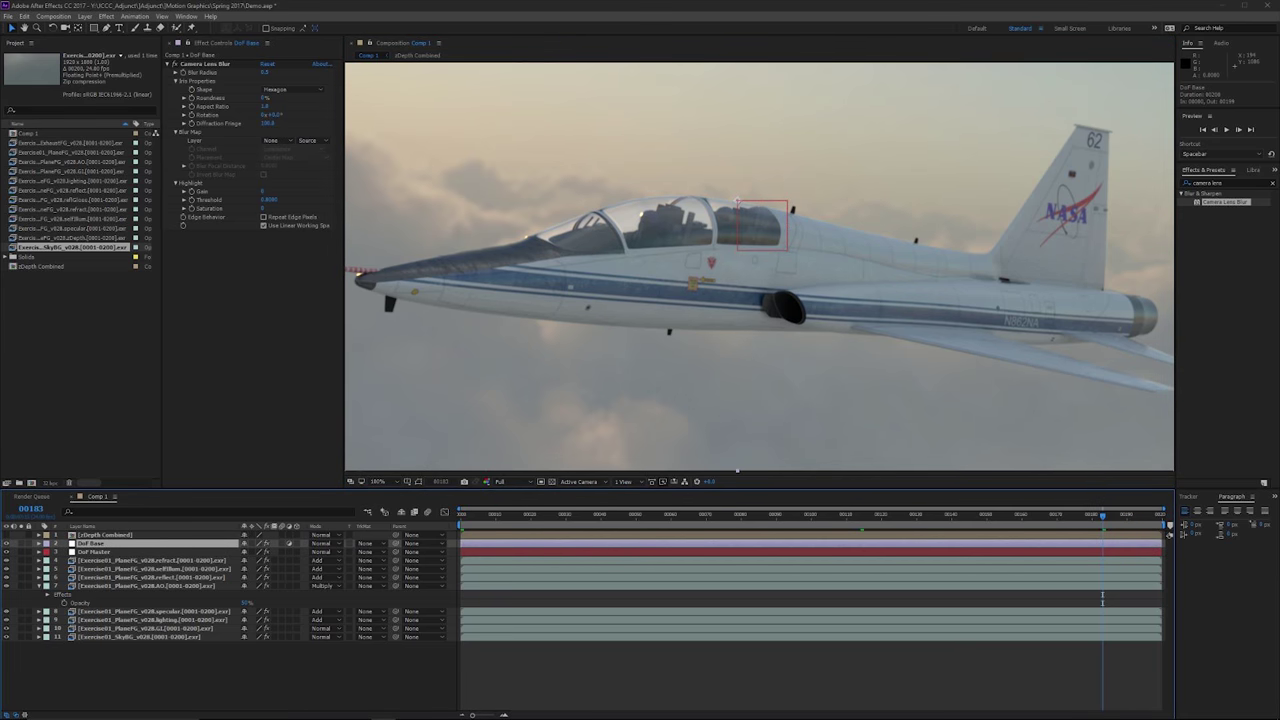
{"action": "scroll", "coordinate": [350, 265], "scroll_direction": "up", "scroll_amount": 2}
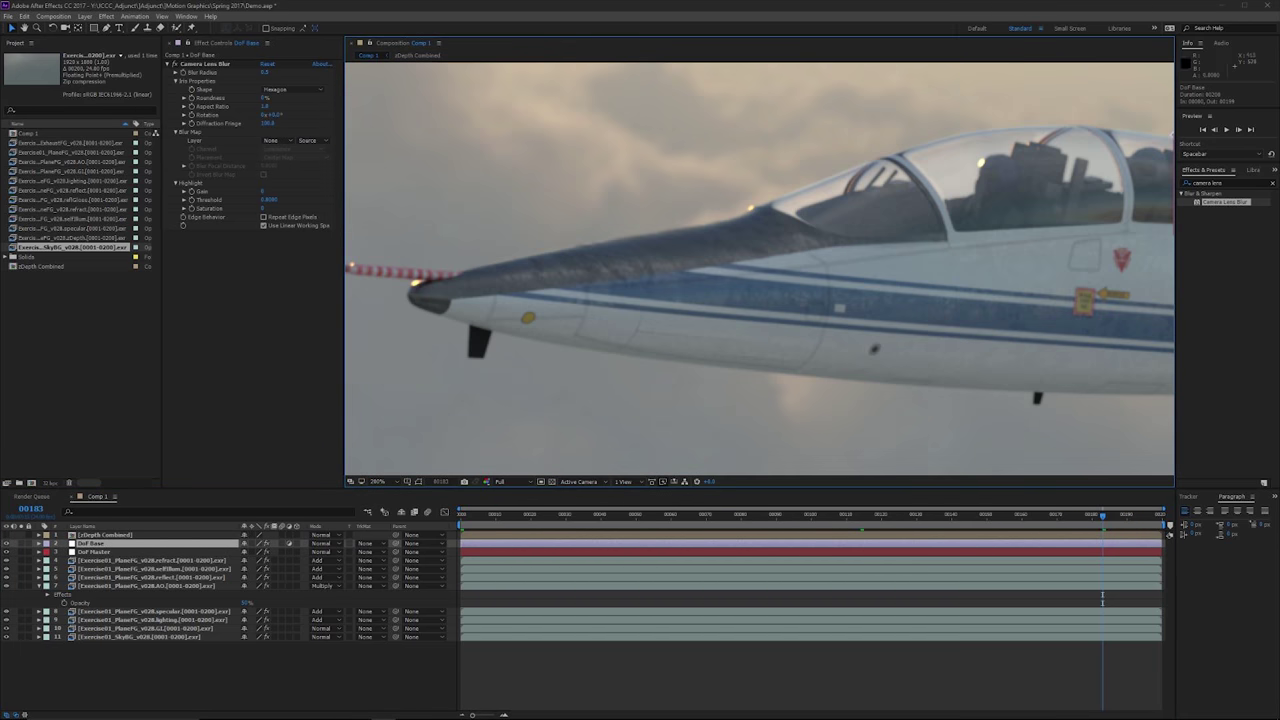
{"action": "left_click", "coordinate": [265, 72]}
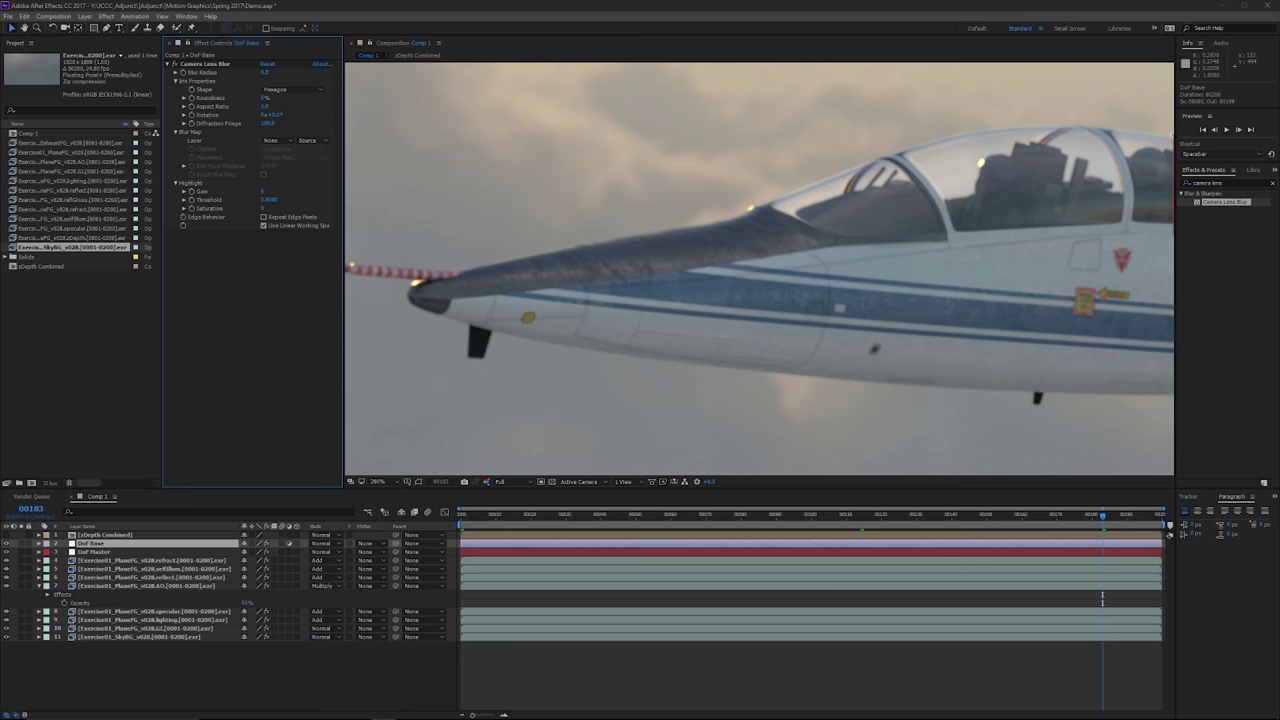
{"action": "left_click", "coordinate": [265, 72]}
{"action": "type", "text": "1"}
{"action": "key", "text": "Return"}
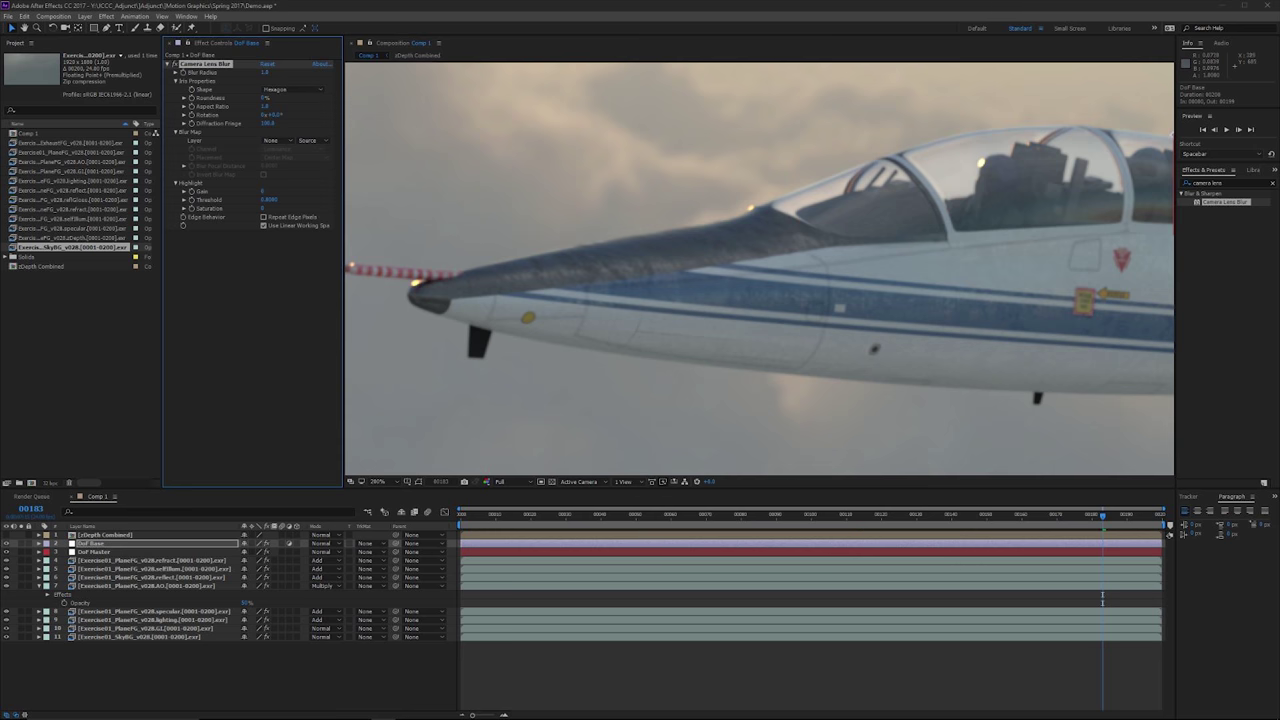
{"action": "scroll", "coordinate": [540, 278], "scroll_direction": "down", "scroll_amount": 1}
{"action": "left_click_drag", "start_coordinate": [740, 400], "coordinate": [360, 386]}
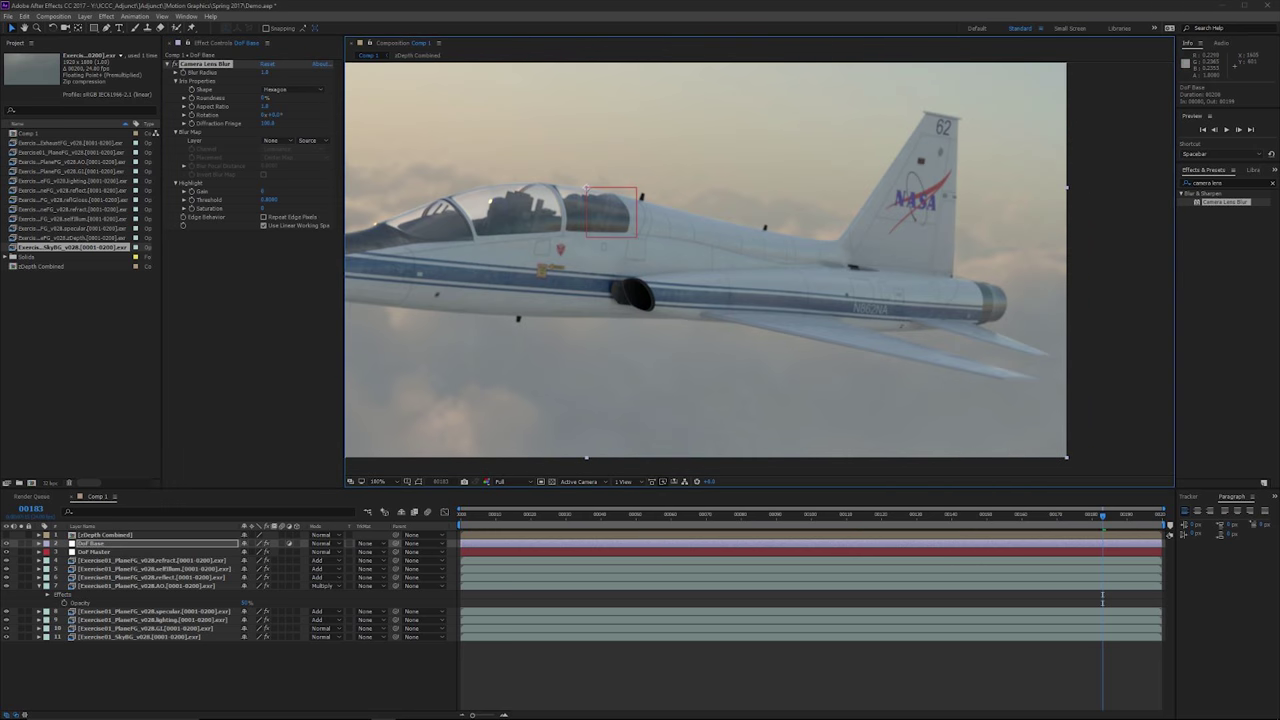
- Open the zDepth Combined precomp from its layer in Comp 1
{"action": "left_click", "coordinate": [95, 552]}
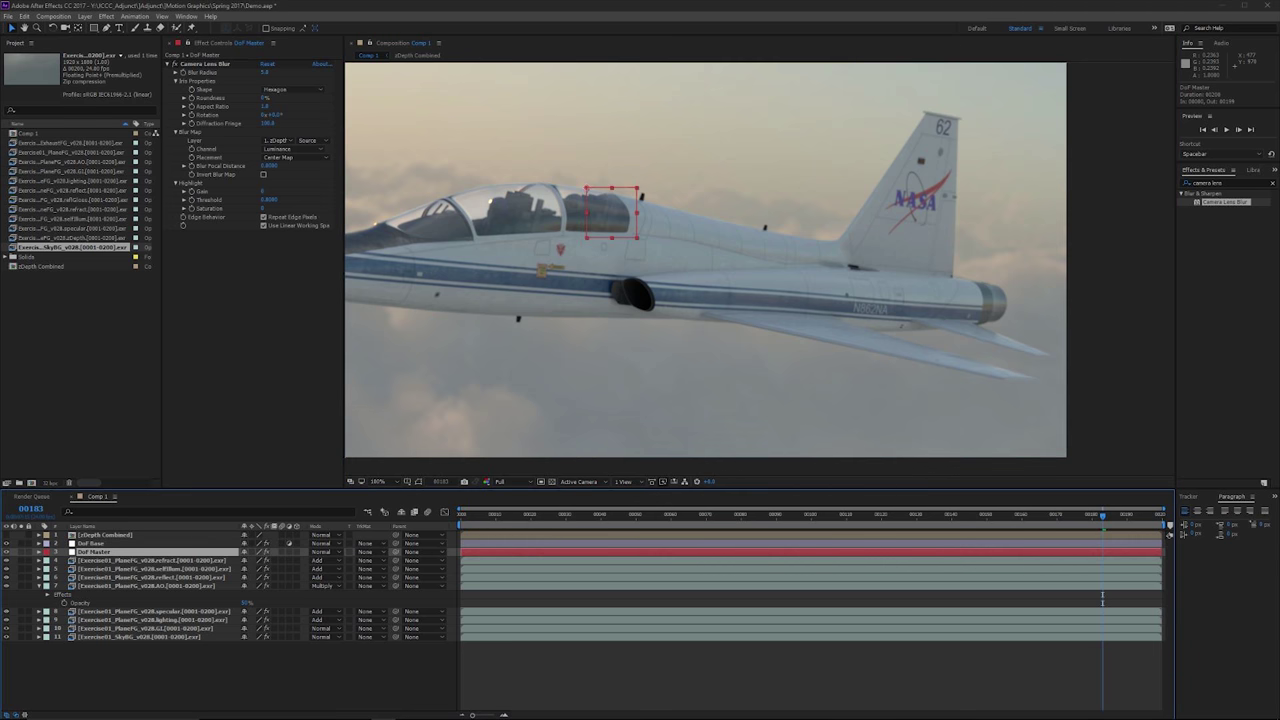
{"action": "left_click", "coordinate": [105, 535]}
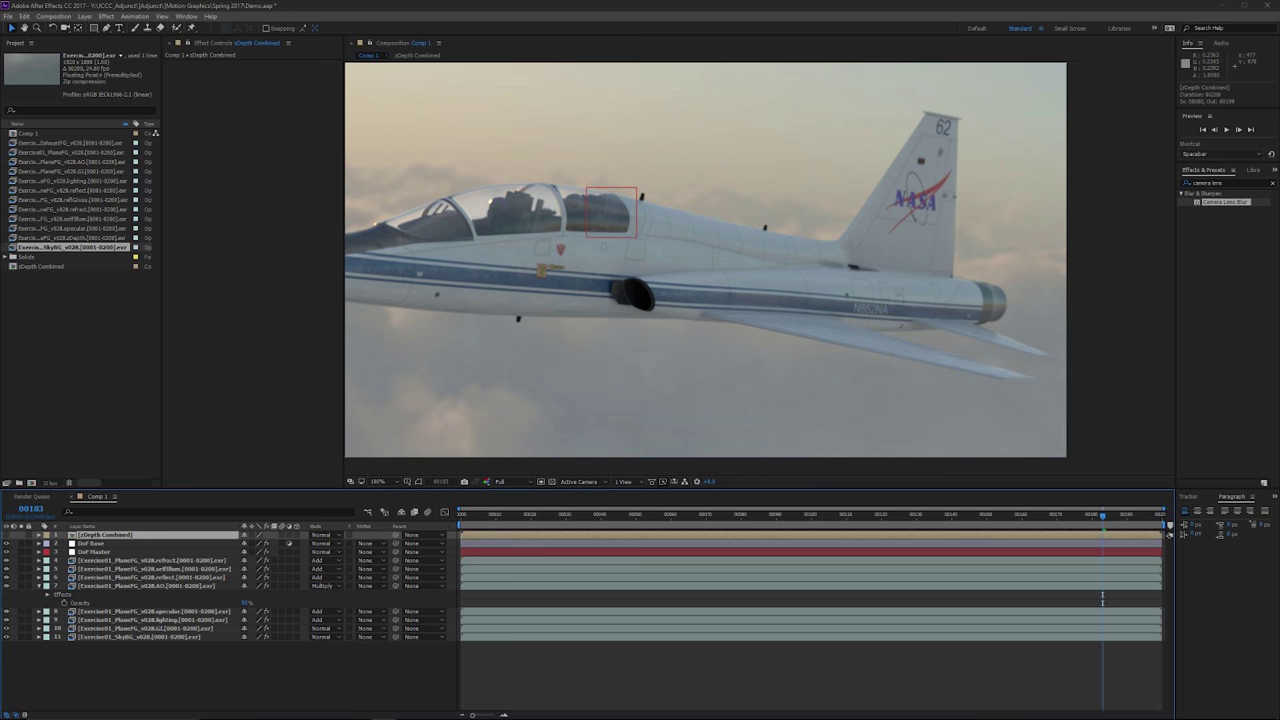
{"action": "double_click", "coordinate": [105, 535]}
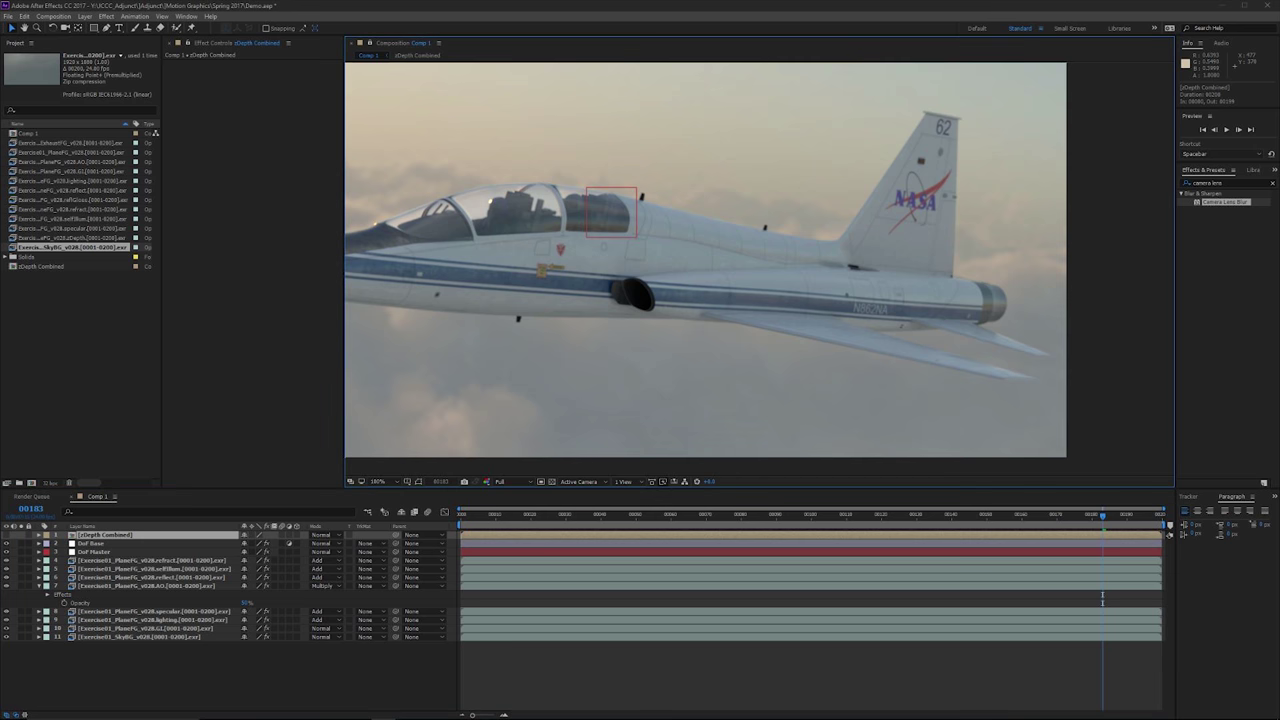
{"action": "double_click", "coordinate": [105, 535]}
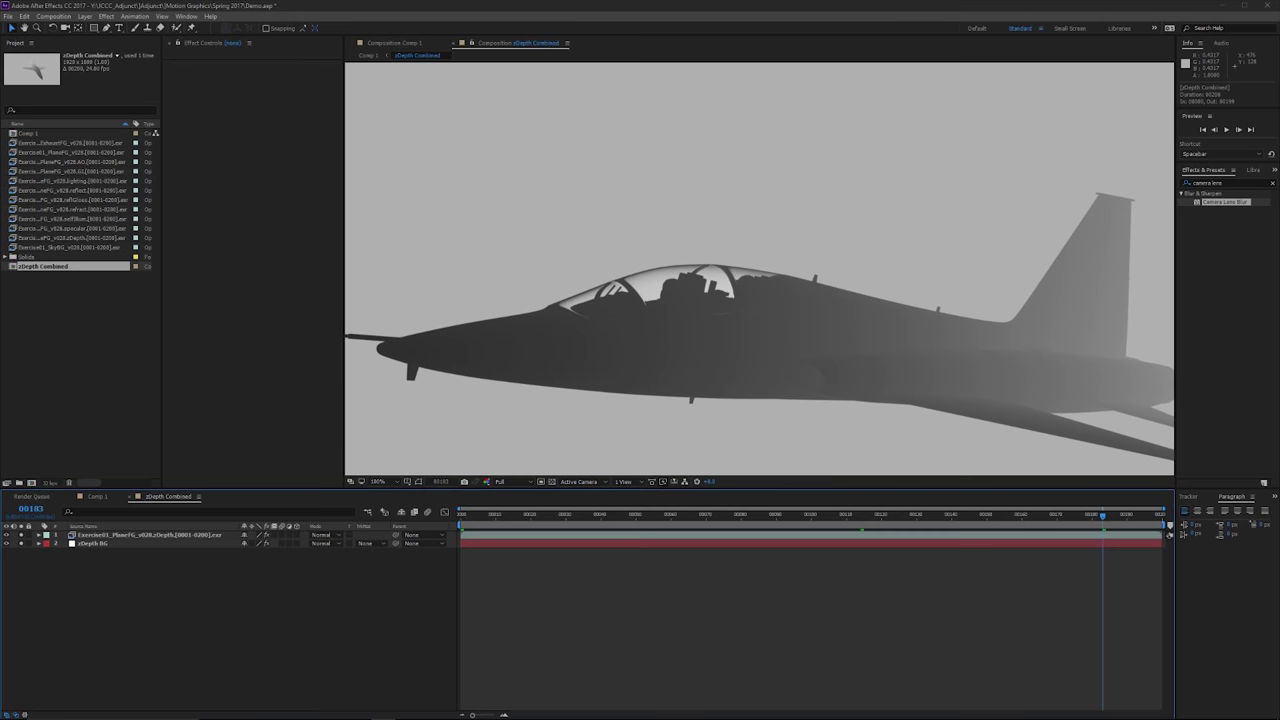
- Dock the zDepth Combined viewer beside the Comp 1 viewer and frame the plane in both
{"action": "left_click_drag", "start_coordinate": [520, 43], "coordinate": [1157, 267]}
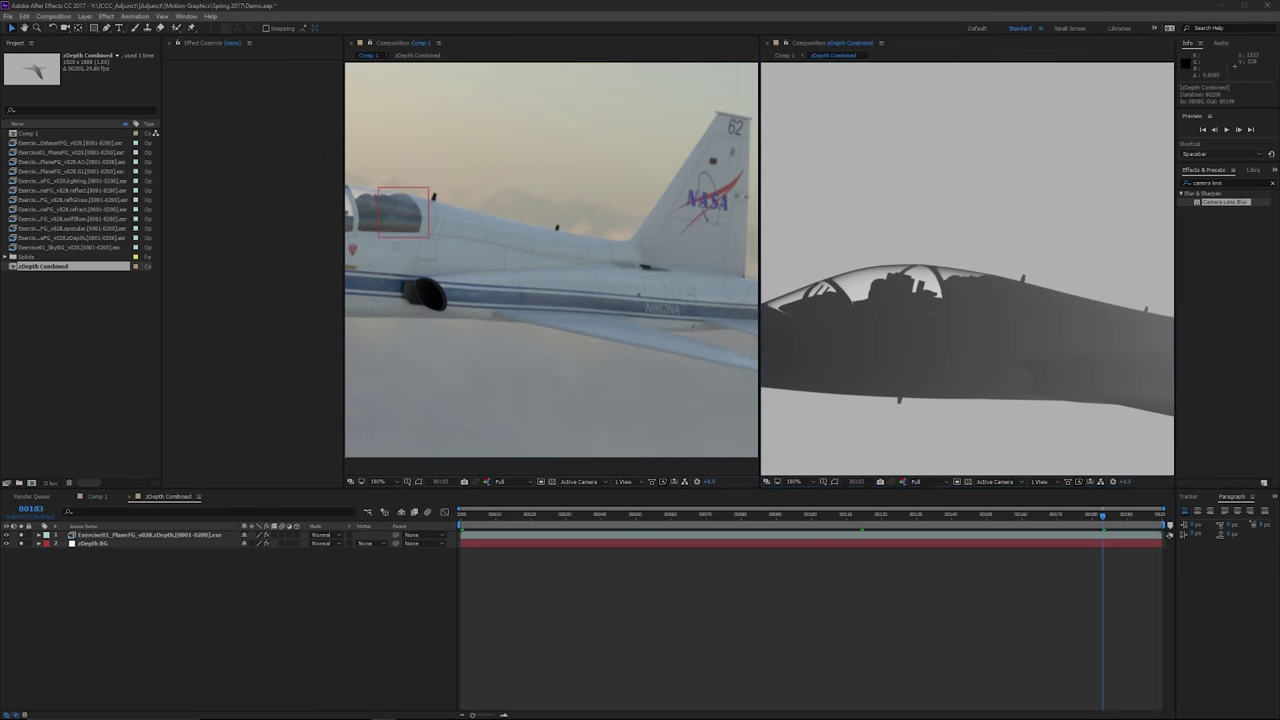
{"action": "left_click_drag", "start_coordinate": [580, 262], "coordinate": [584, 292]}
{"action": "scroll", "coordinate": [1024, 284], "scroll_direction": "down", "scroll_amount": 1}
{"action": "mouse_move", "coordinate": [1024, 284]}
{"action": "left_mouse_down"}
{"action": "mouse_move", "coordinate": [1058, 254]}
{"action": "mouse_move", "coordinate": [1026, 288]}
{"action": "left_mouse_up"}
{"action": "left_click_drag", "start_coordinate": [440, 280], "coordinate": [628, 274]}
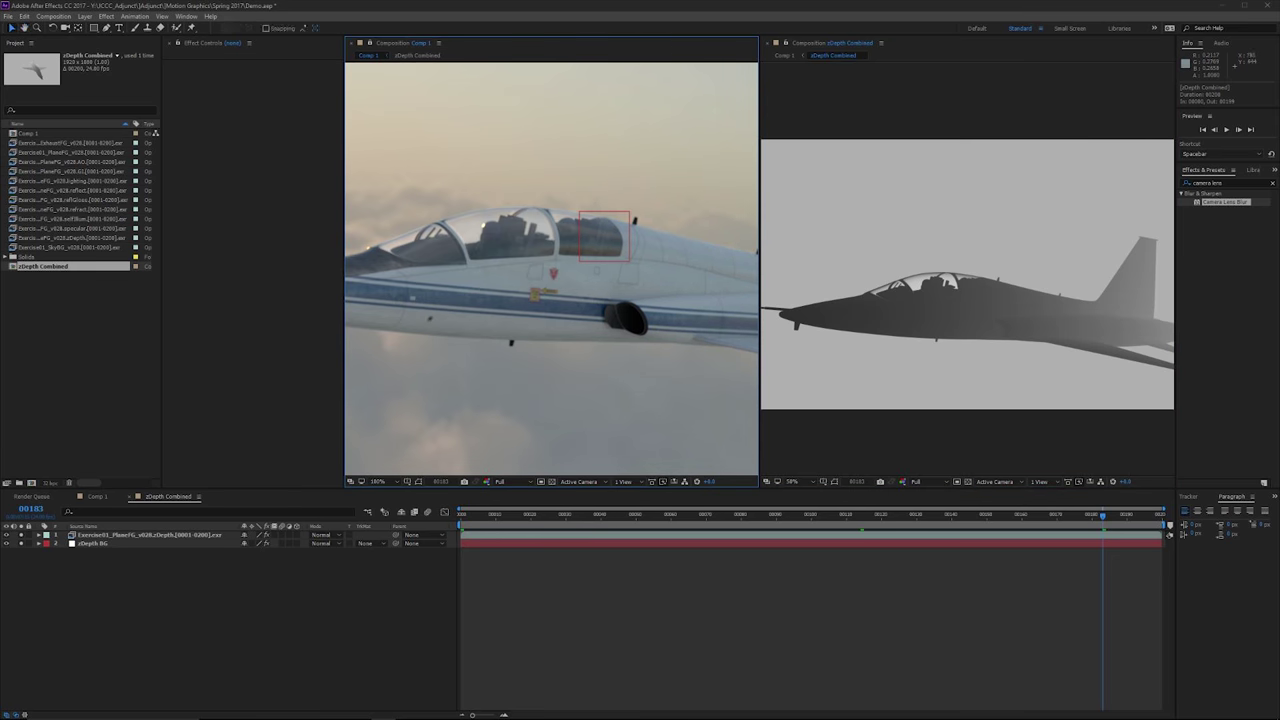
{"action": "left_click_drag", "start_coordinate": [495, 263], "coordinate": [532, 278]}
{"action": "scroll", "coordinate": [595, 274], "scroll_direction": "down", "scroll_amount": 1}
{"action": "key", "text": "period"}
{"action": "key", "text": "period"}
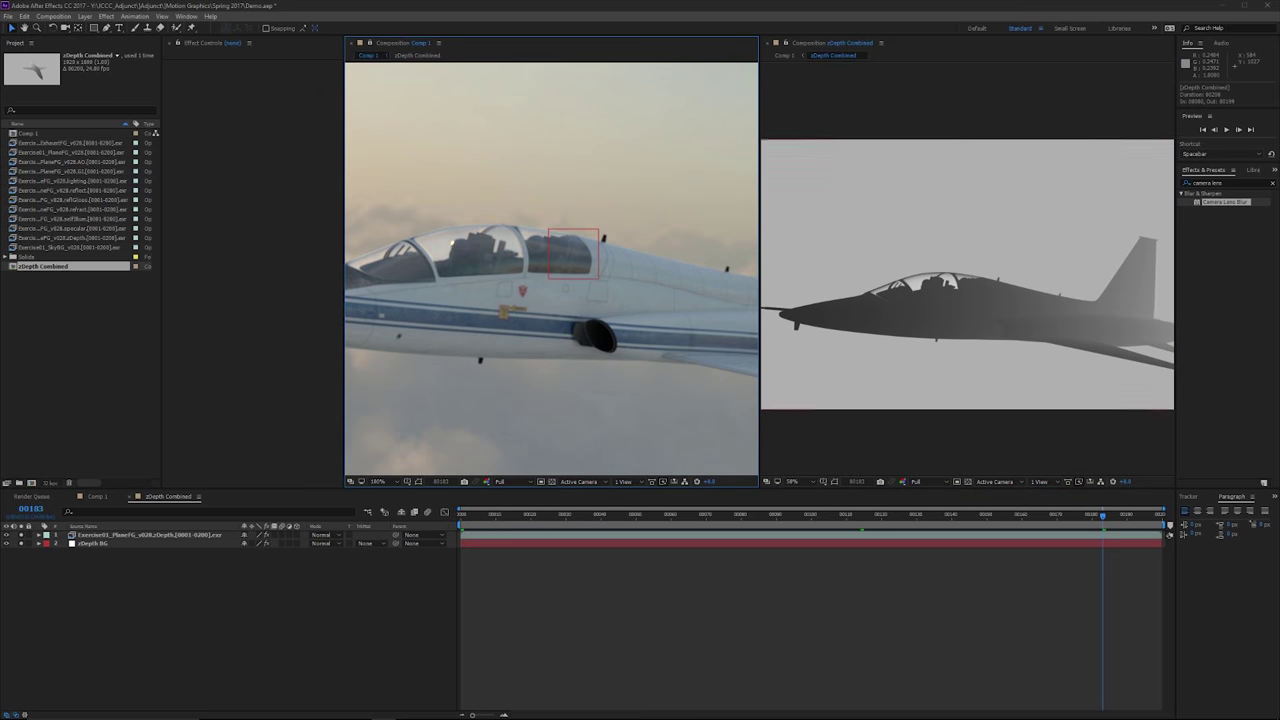
- Add an adjustment layer named CC above the layers in the zDepth Combined composition
{"action": "right_click", "coordinate": [155, 599]}
{"action": "mouse_move", "coordinate": [210, 604]}
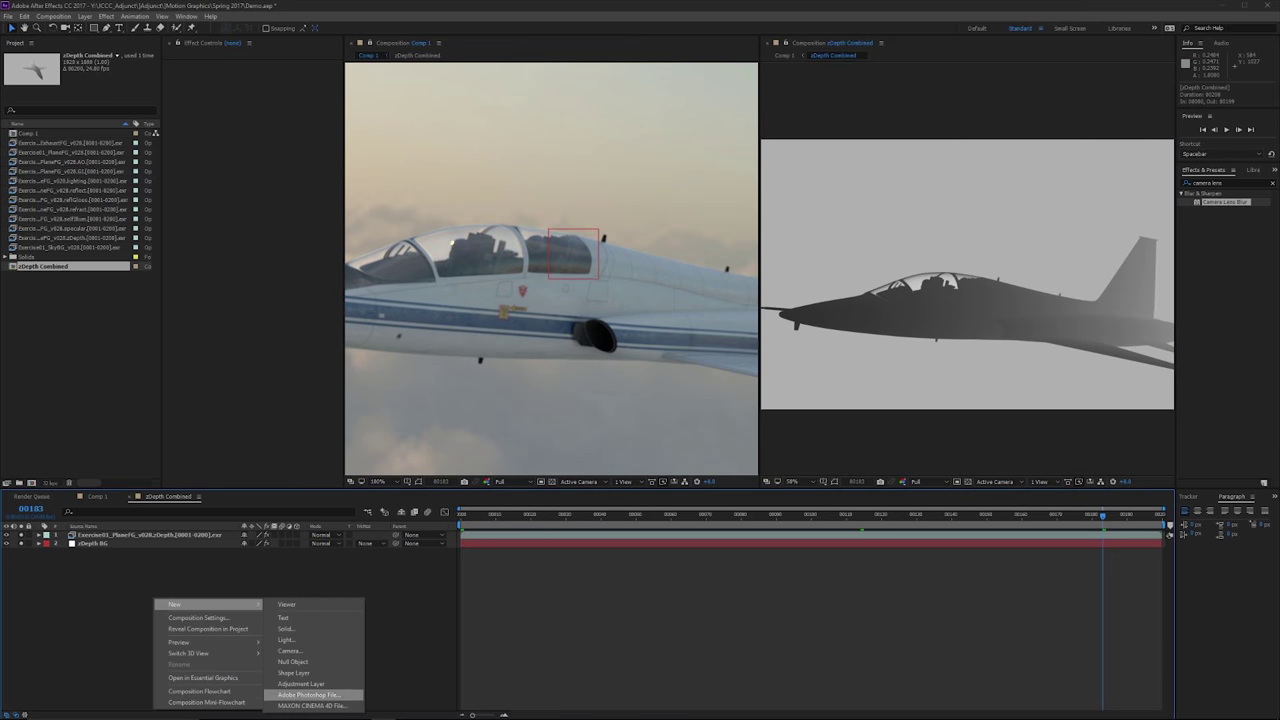
{"action": "left_click", "coordinate": [301, 684]}
{"action": "key", "text": "Return"}
{"action": "type", "text": "CC"}
{"action": "key", "text": "Return"}
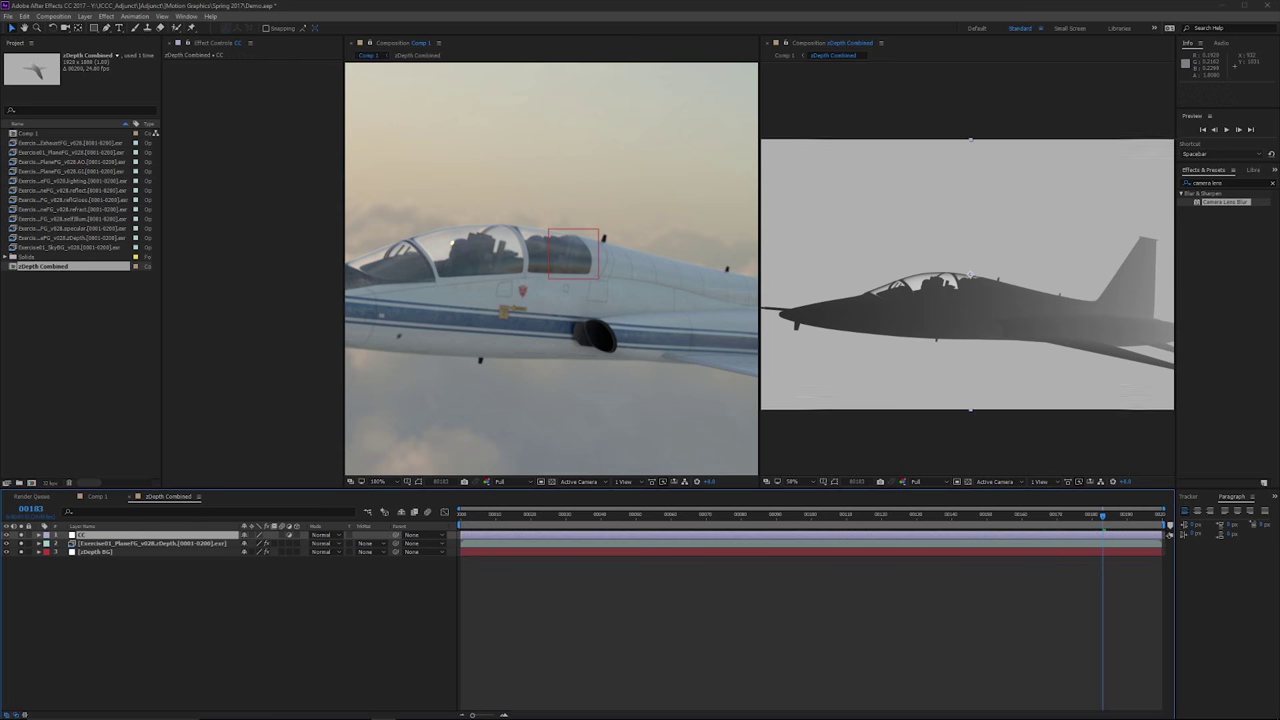
{"action": "left_click", "coordinate": [120, 535]}
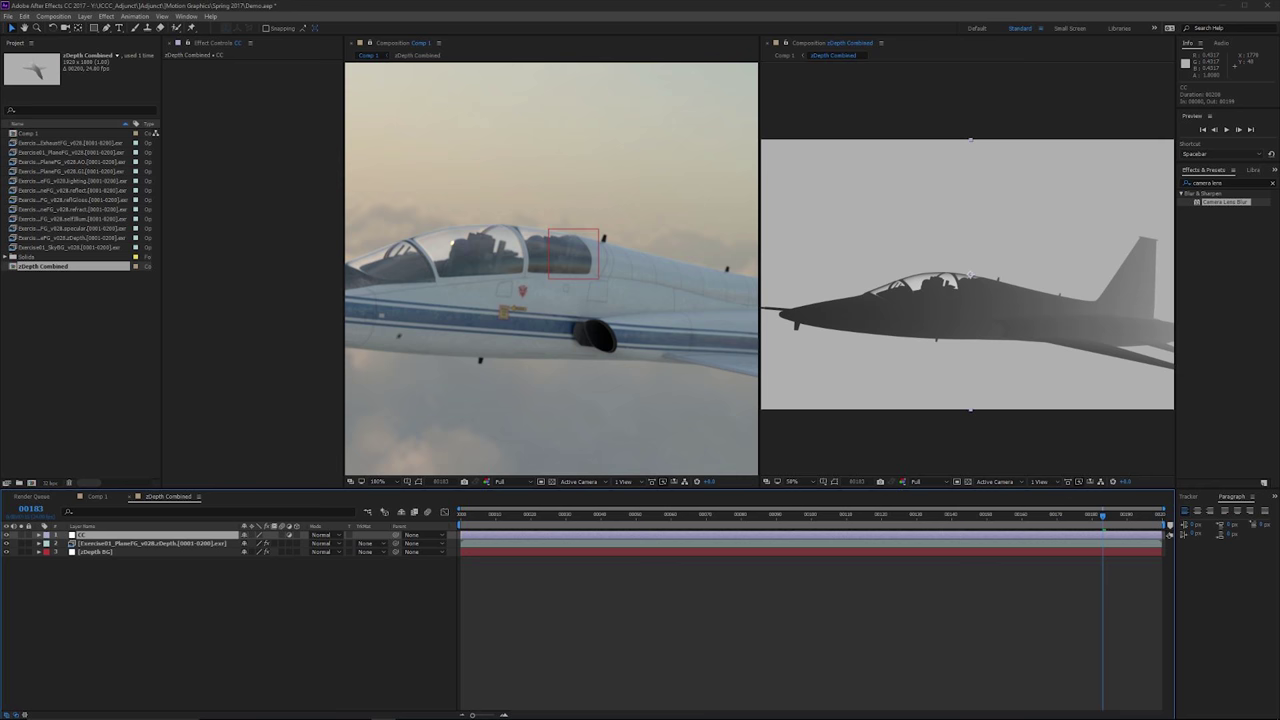
- Find the Curves effect by searching for "curves" and apply it to the CC layer
{"action": "left_click", "coordinate": [1215, 183]}
{"action": "type", "text": "curves"}
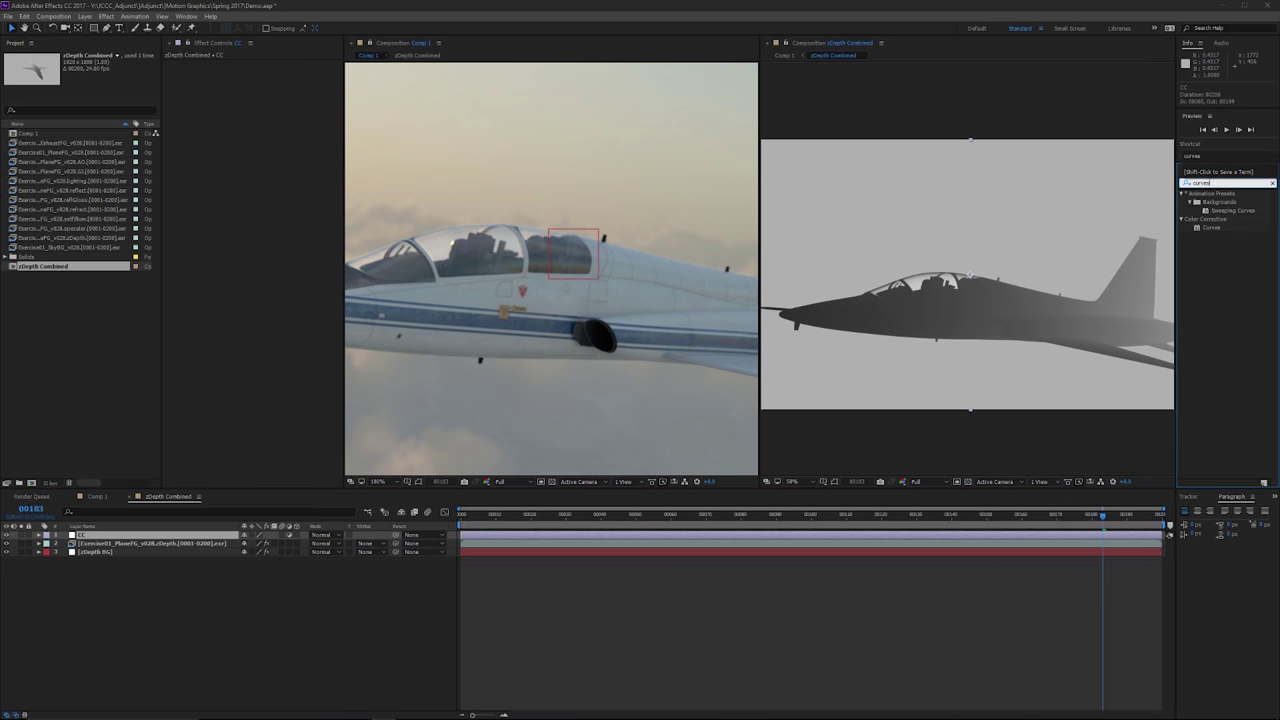
{"action": "double_click", "coordinate": [1211, 227]}
- Try an S-shaped RGB curve to add contrast to the depth map, and undo the highlight adjustment
{"action": "left_click_drag", "start_coordinate": [221, 191], "coordinate": [223, 199]}
{"action": "left_click_drag", "start_coordinate": [266, 150], "coordinate": [268, 128]}
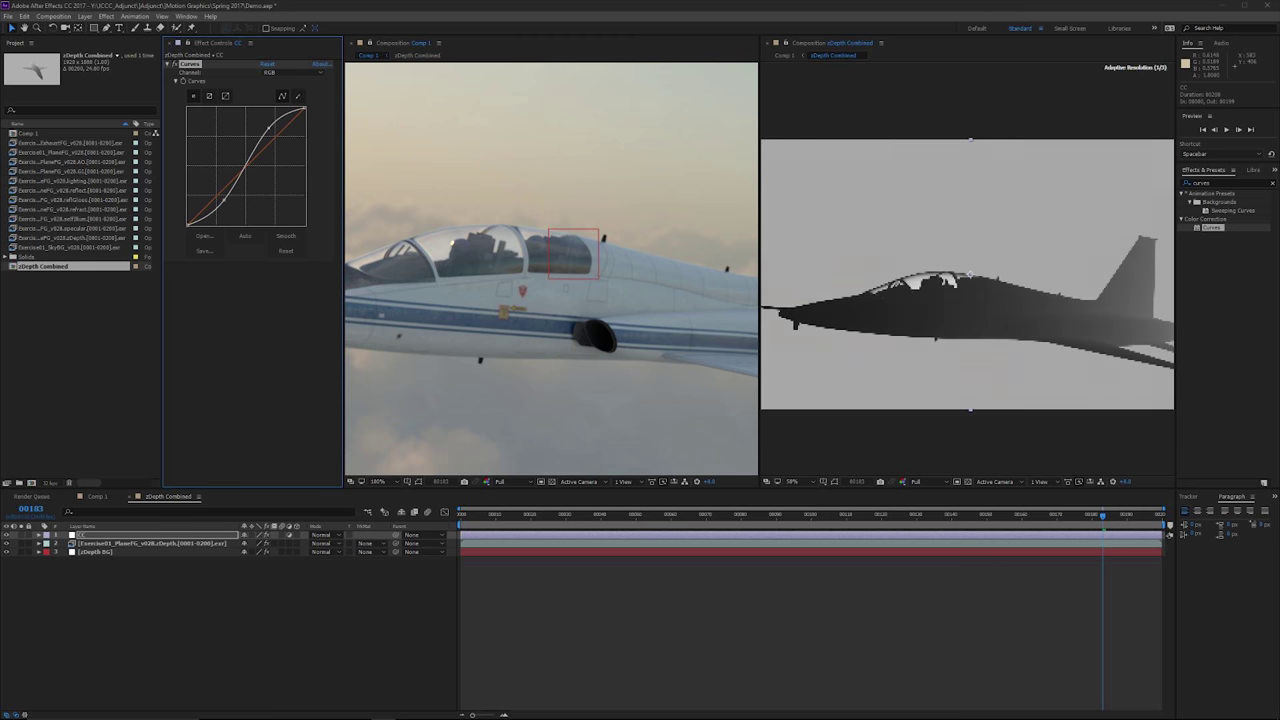
{"action": "left_click_drag", "start_coordinate": [1027, 287], "coordinate": [930, 278]}
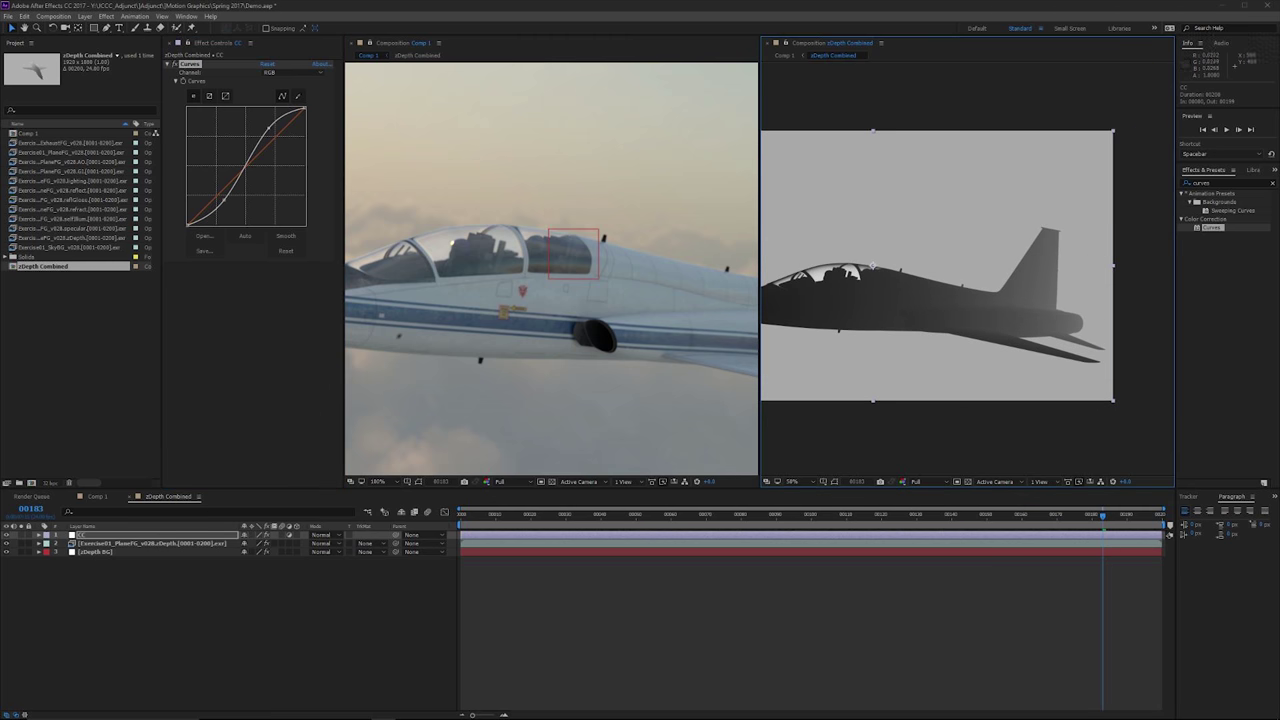
{"action": "key", "text": "ctrl+z"}
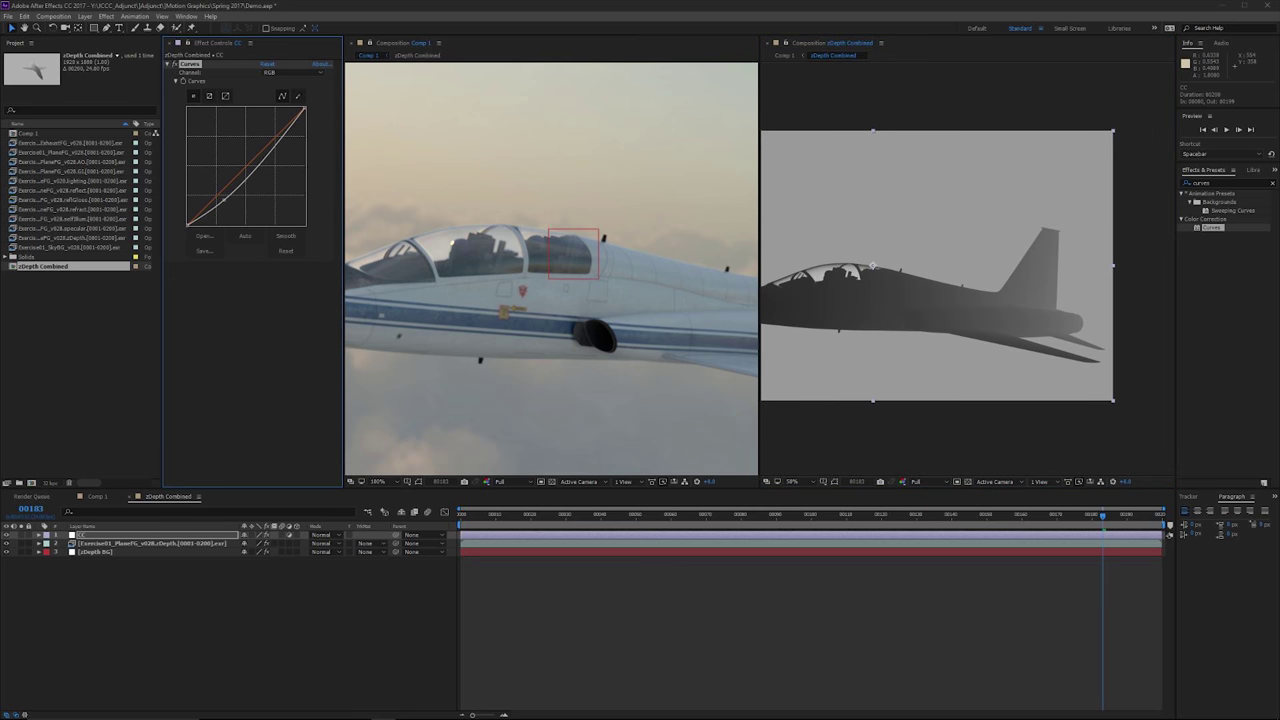
- Try raising the curve's shadow point to brighten the depth map, and inspect the blur on the tail
{"action": "left_click_drag", "start_coordinate": [223, 199], "coordinate": [205, 179]}
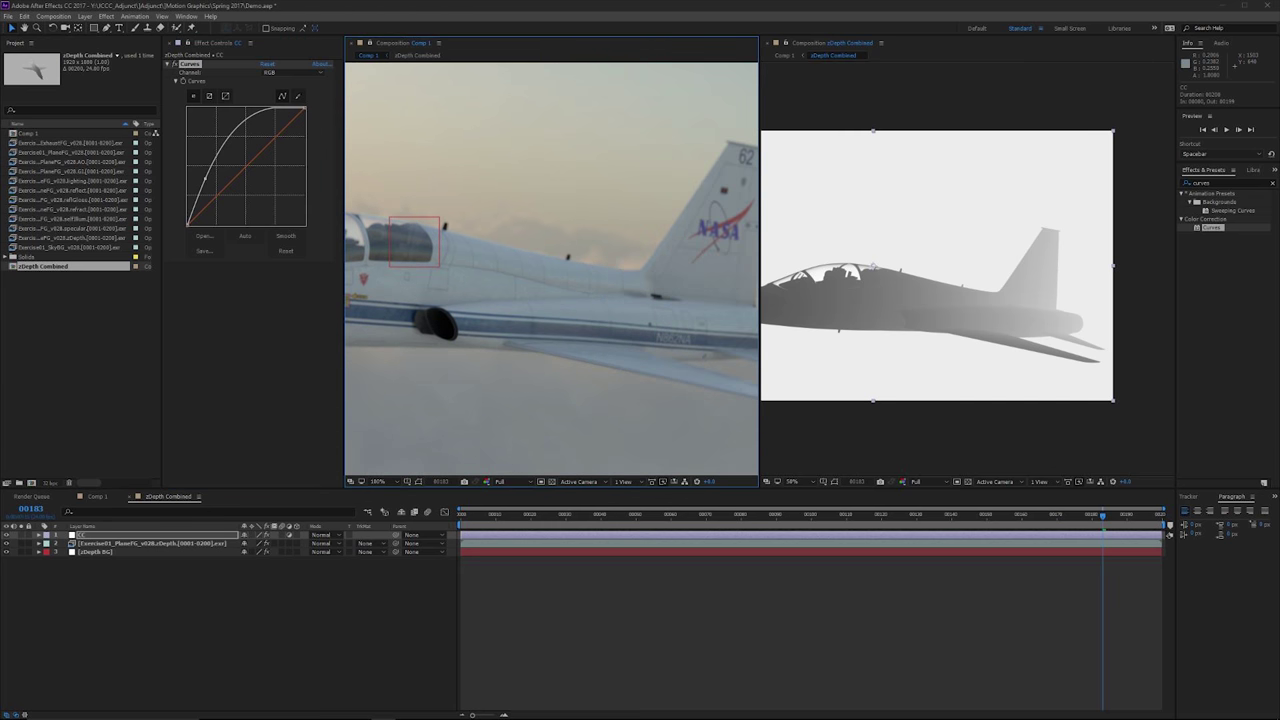
{"action": "scroll", "coordinate": [592, 257], "scroll_direction": "up", "scroll_amount": 1}
{"action": "left_click_drag", "start_coordinate": [609, 247], "coordinate": [457, 290]}
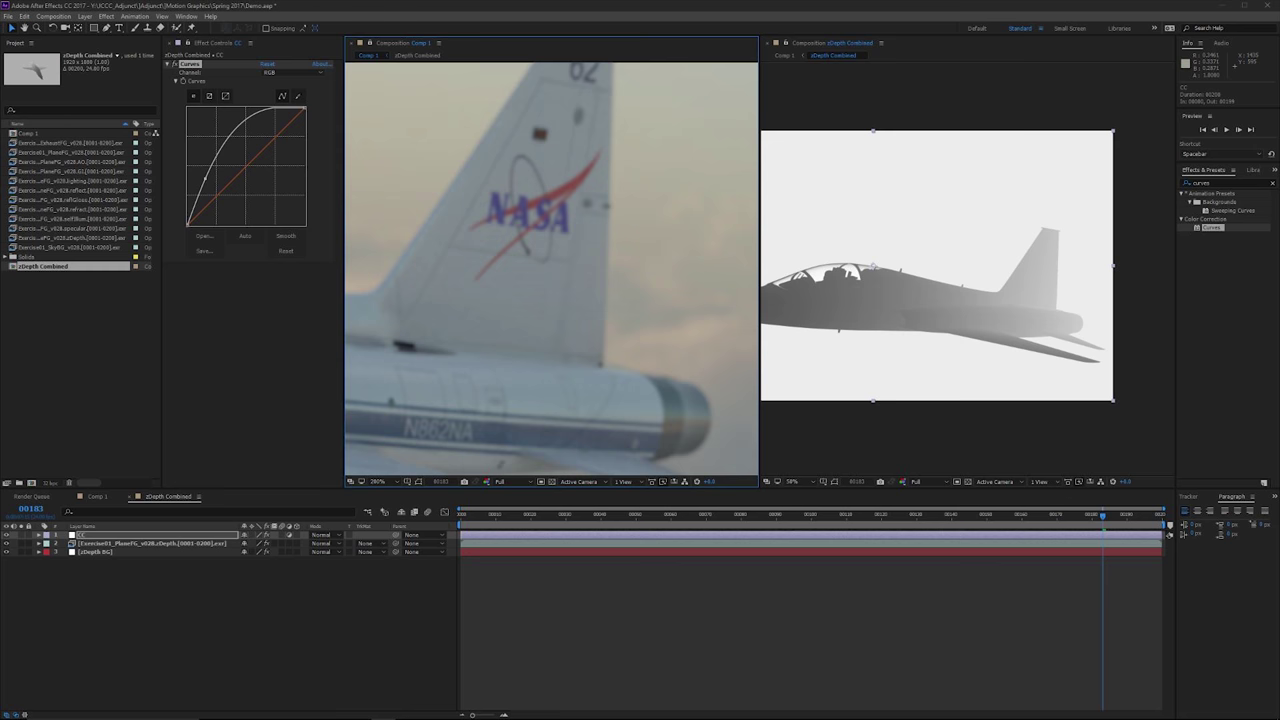
- Try a near-vertical curve that clips most of the depth map to white, and reset the Curves effect
{"action": "left_click_drag", "start_coordinate": [205, 179], "coordinate": [188, 225]}
{"action": "left_click_drag", "start_coordinate": [306, 107], "coordinate": [197, 108]}
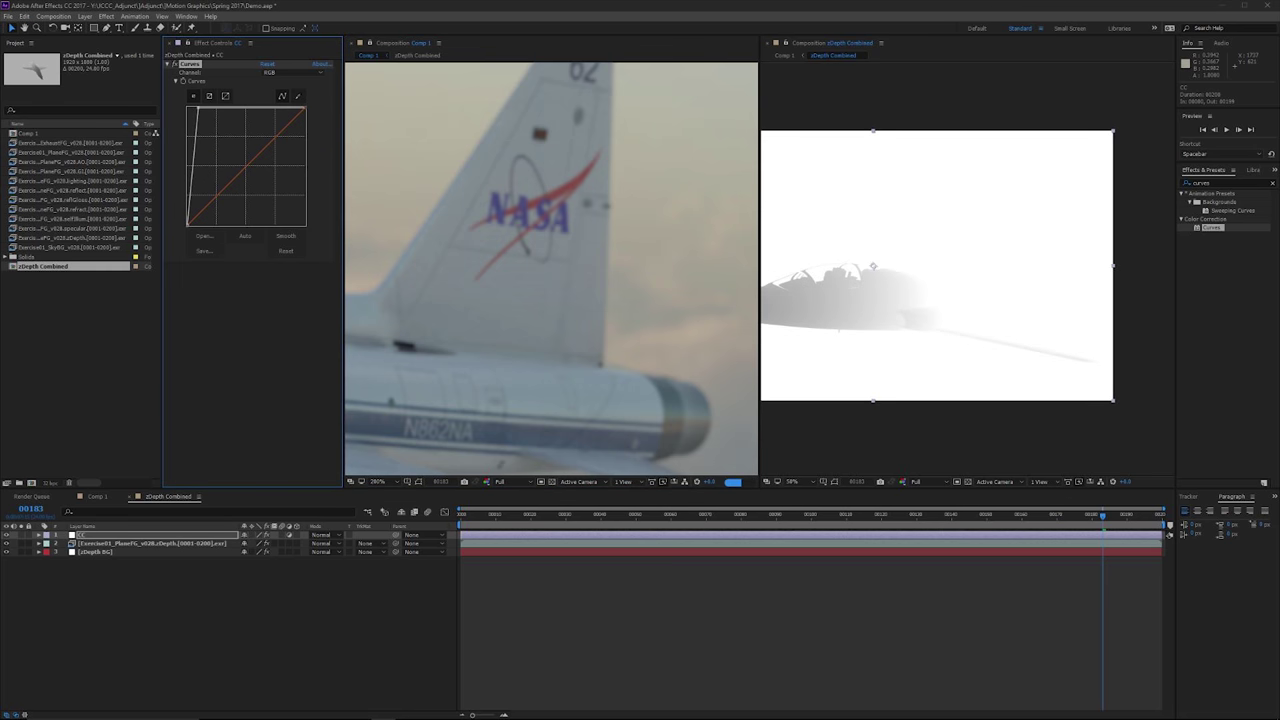
{"action": "left_click_drag", "start_coordinate": [490, 355], "coordinate": [640, 292]}
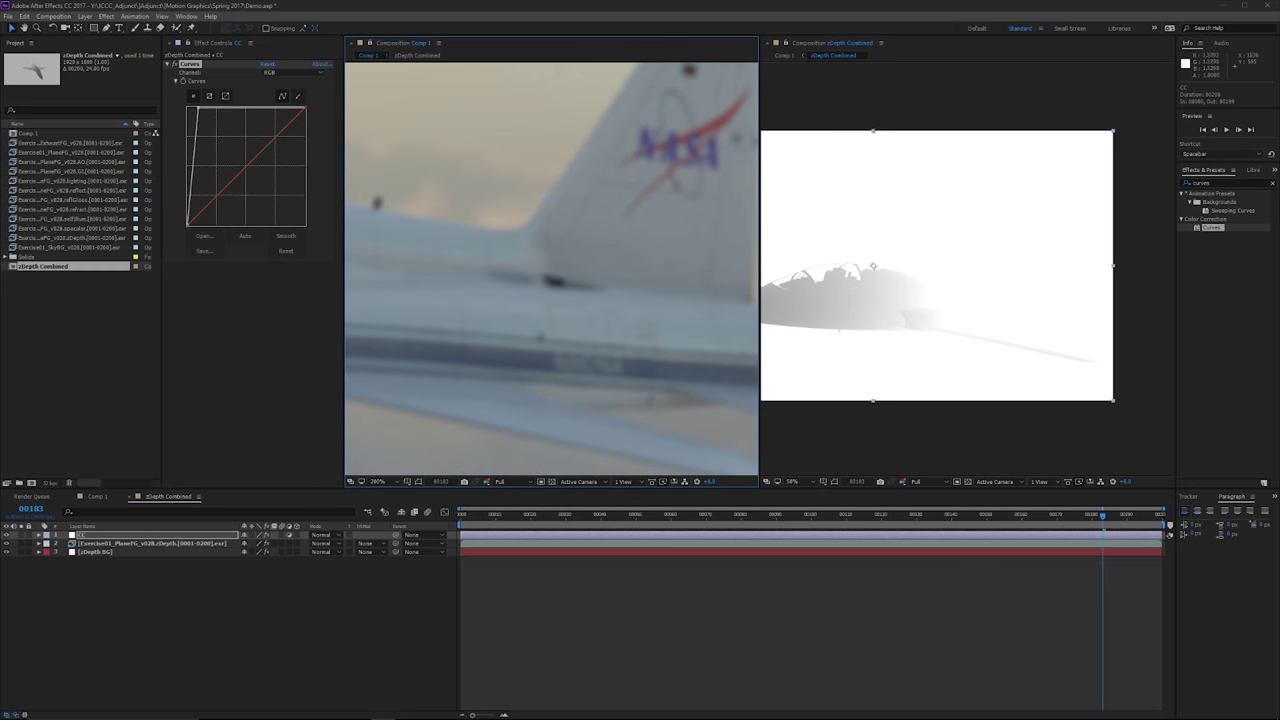
{"action": "left_click", "coordinate": [267, 64]}
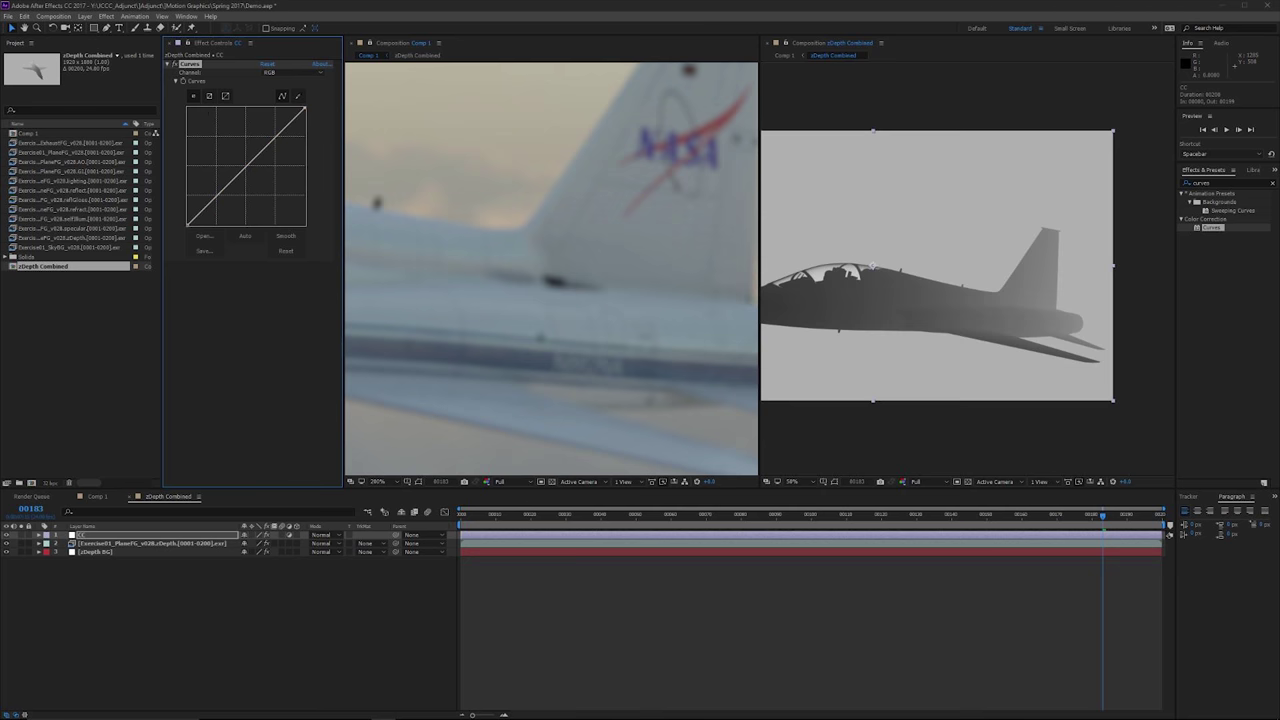
- Raise the RGB curve into an arch with a highlight point and a shadow point to brighten the depth map
{"action": "left_click_drag", "start_coordinate": [261, 151], "coordinate": [262, 122]}
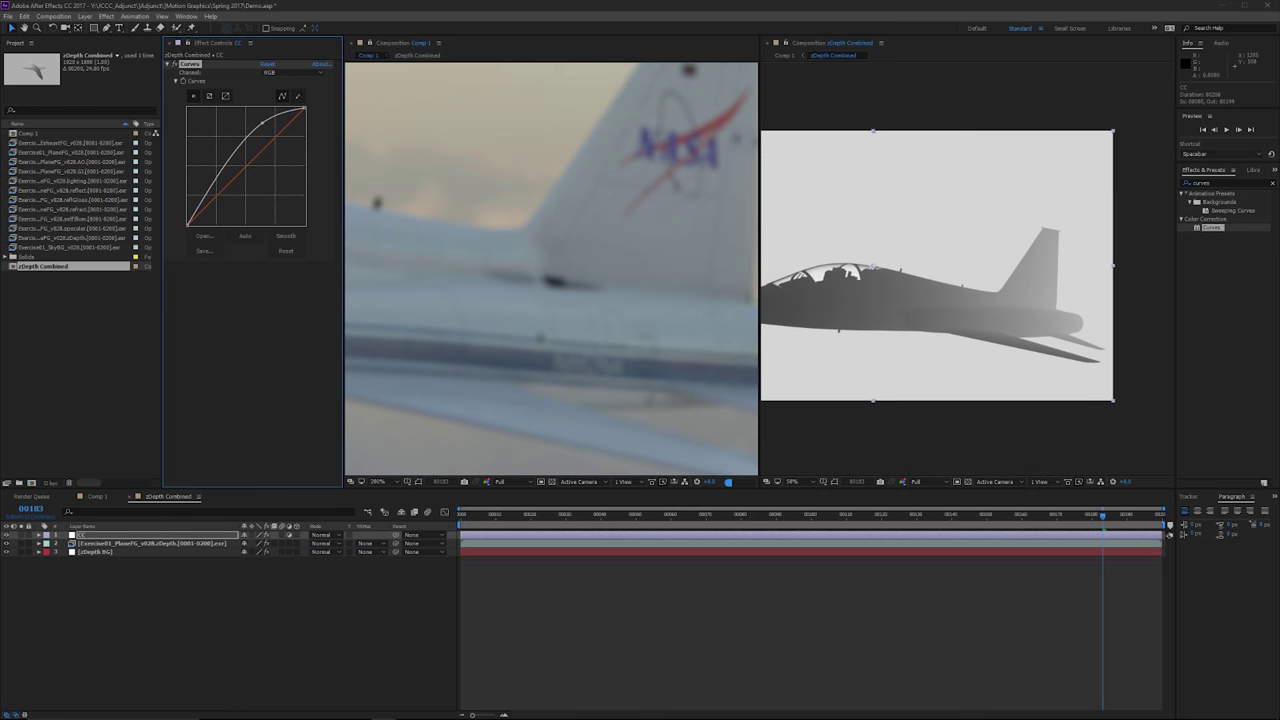
{"action": "left_click_drag", "start_coordinate": [206, 190], "coordinate": [206, 179]}
{"action": "left_click_drag", "start_coordinate": [262, 122], "coordinate": [252, 118]}
{"action": "scroll", "coordinate": [1165, 330], "scroll_direction": "up", "scroll_amount": 4}
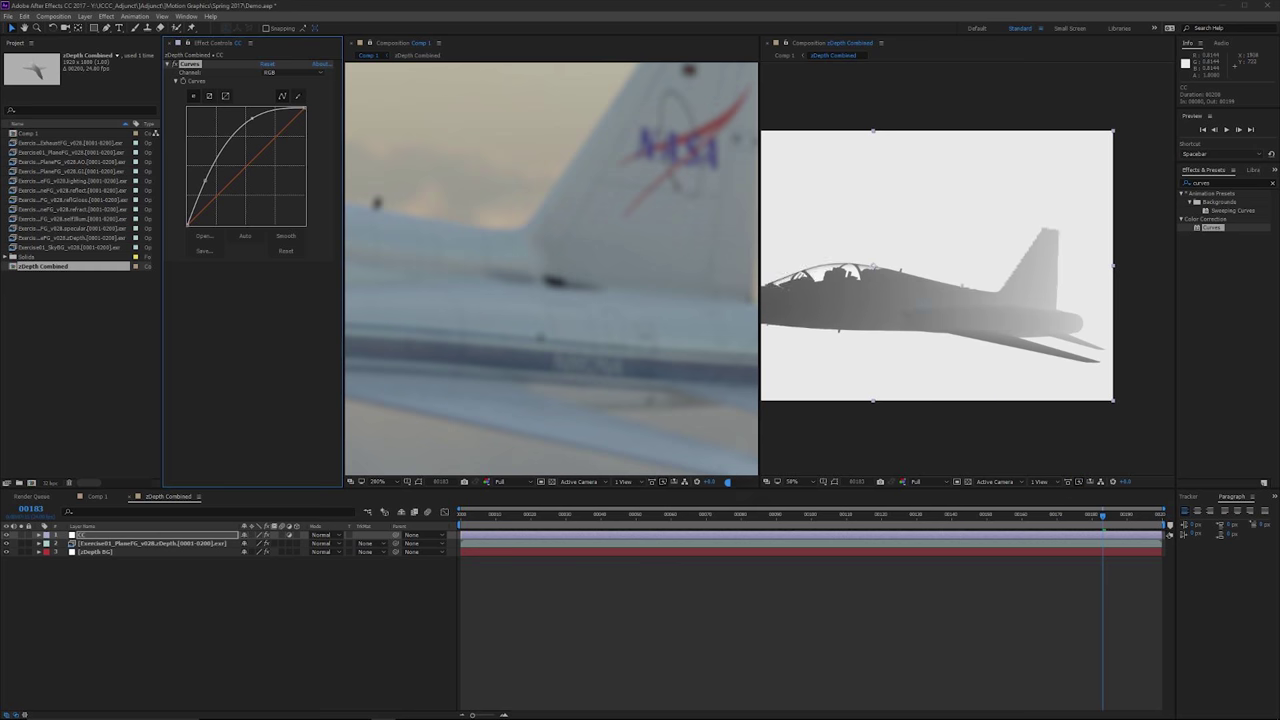
{"action": "left_click_drag", "start_coordinate": [995, 252], "coordinate": [1002, 246]}
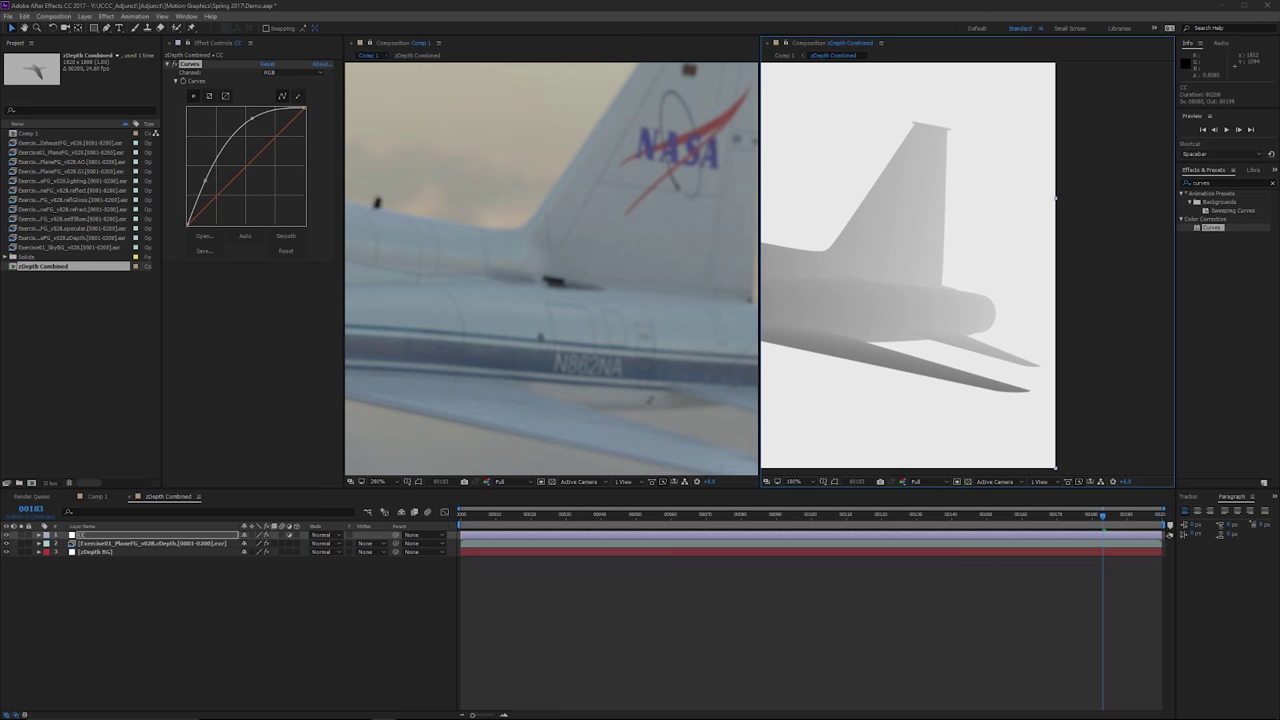
- Scrub the timeline to frame 55 and on to frame 199 to examine the adjusted depth map
{"action": "left_click_drag", "start_coordinate": [1103, 515], "coordinate": [654, 515]}
{"action": "left_click_drag", "start_coordinate": [963, 298], "coordinate": [1174, 154]}
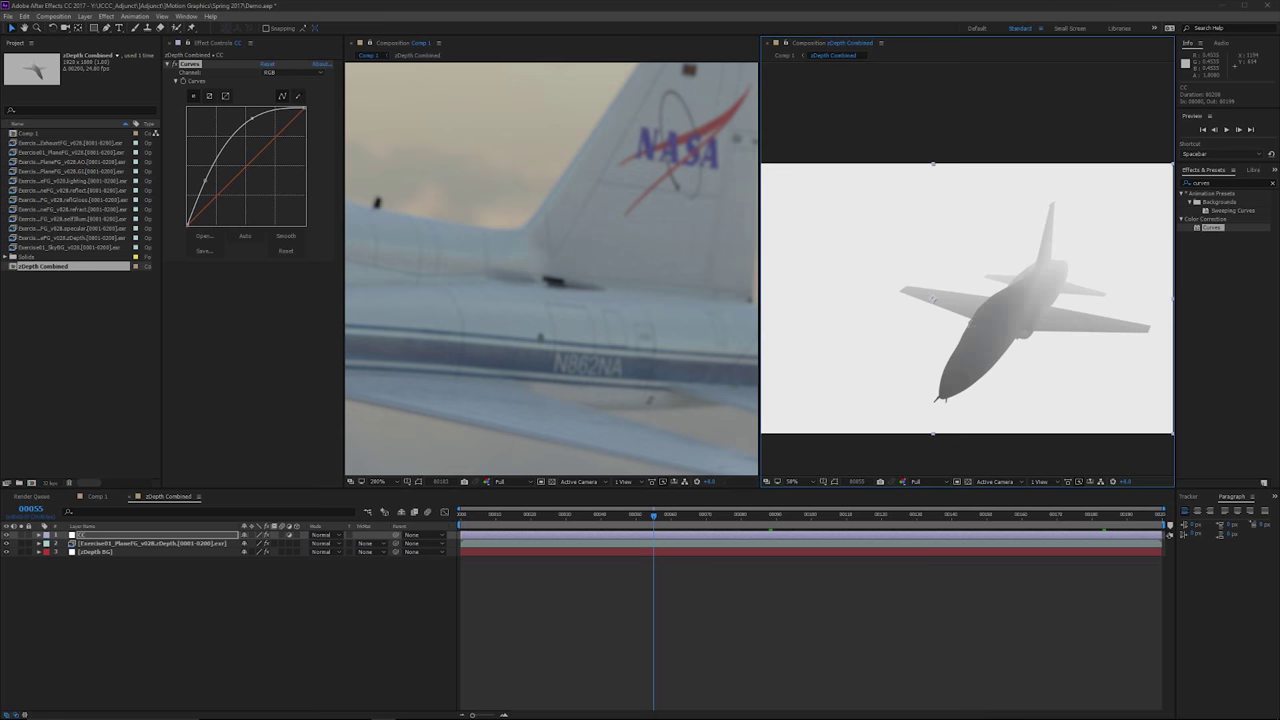
{"action": "left_click", "coordinate": [822, 515]}
{"action": "left_click_drag", "start_coordinate": [822, 515], "coordinate": [1160, 515]}
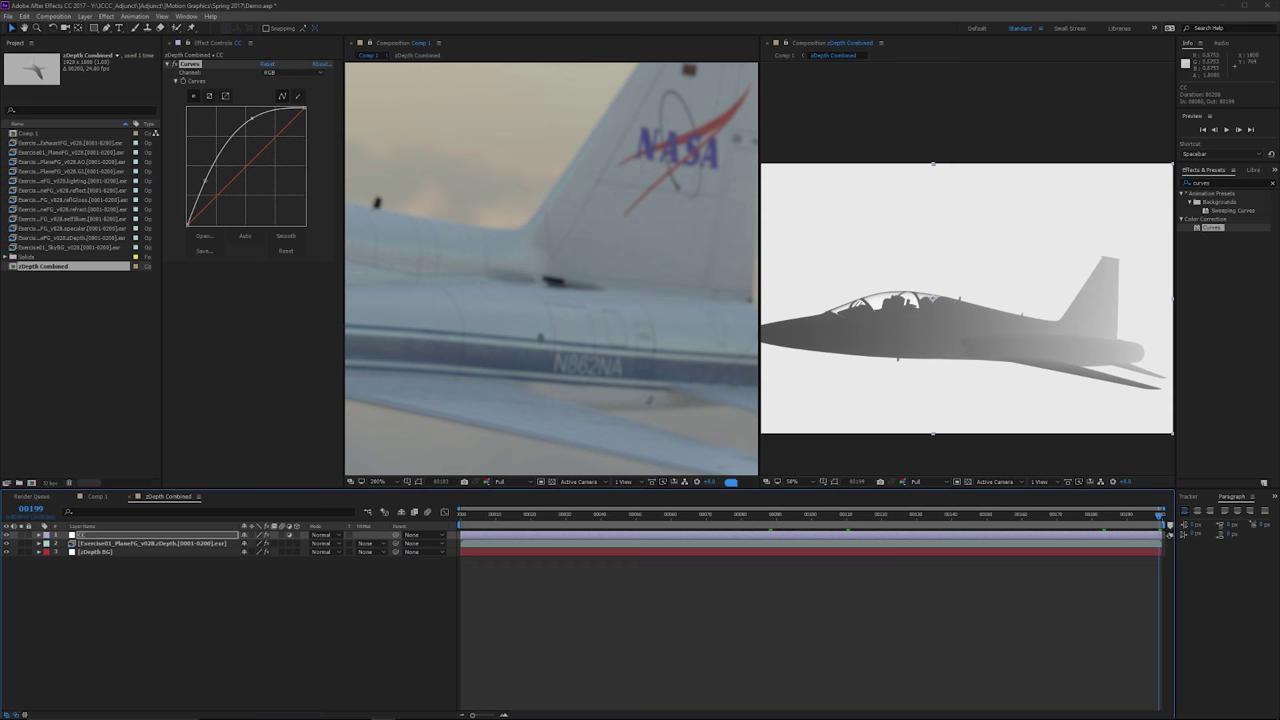
{"action": "left_click_drag", "start_coordinate": [1141, 352], "coordinate": [1080, 334]}
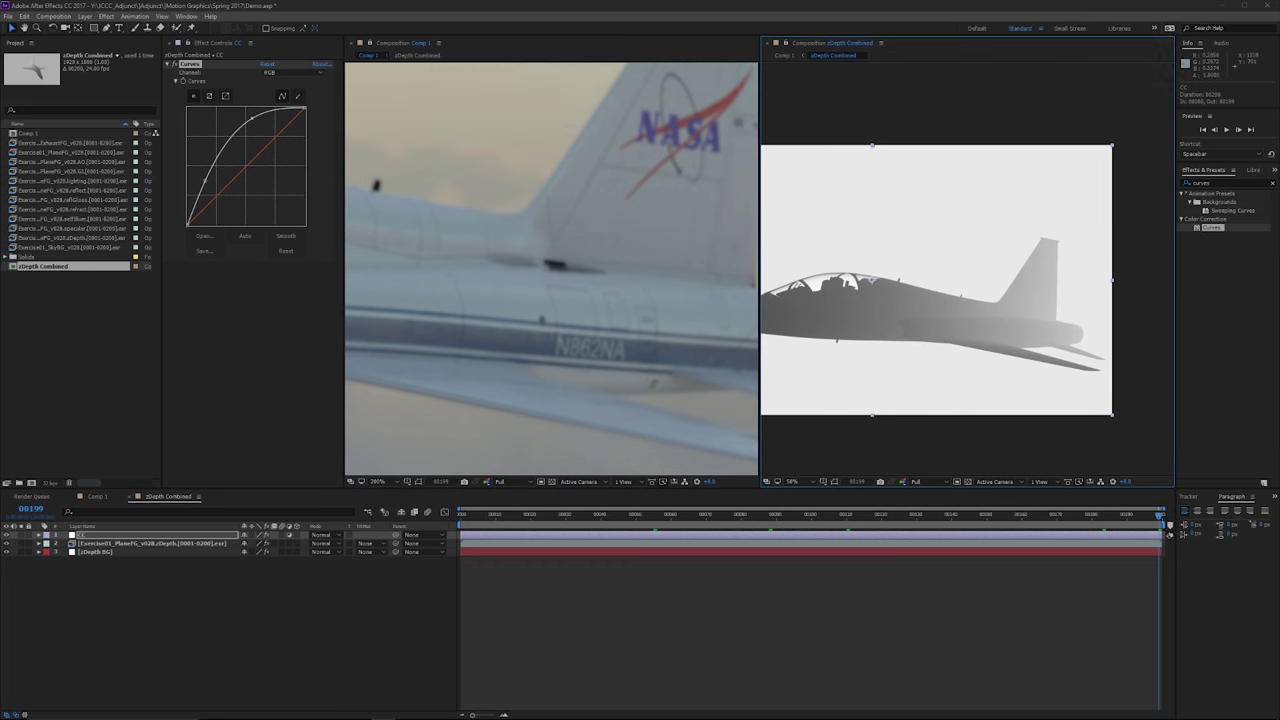
- Start keyframing the Fill color of the zDepth BG layer at frame 110
{"action": "left_click_drag", "start_coordinate": [680, 280], "coordinate": [484, 260]}
{"action": "scroll", "coordinate": [484, 260], "scroll_direction": "down", "scroll_amount": 1}
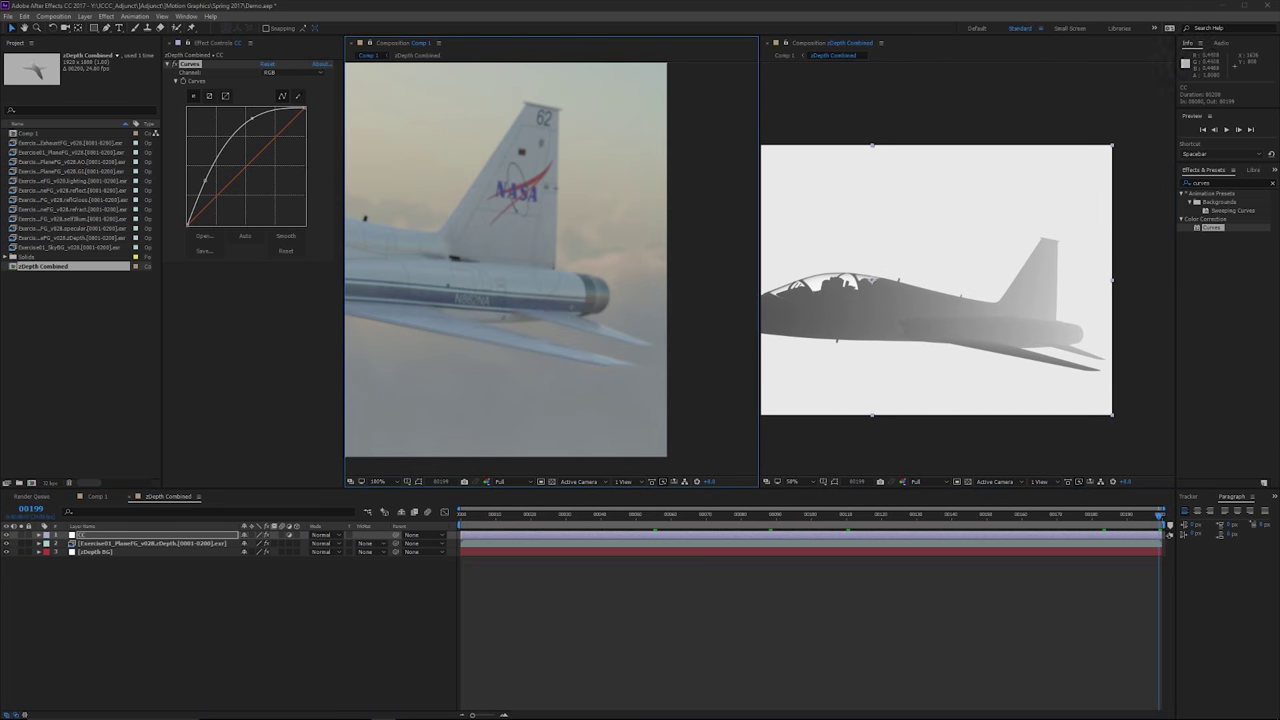
{"action": "left_click_drag", "start_coordinate": [1041, 347], "coordinate": [1076, 271]}
{"action": "scroll", "coordinate": [825, 280], "scroll_direction": "up", "scroll_amount": 1}
{"action": "left_click", "coordinate": [96, 552]}
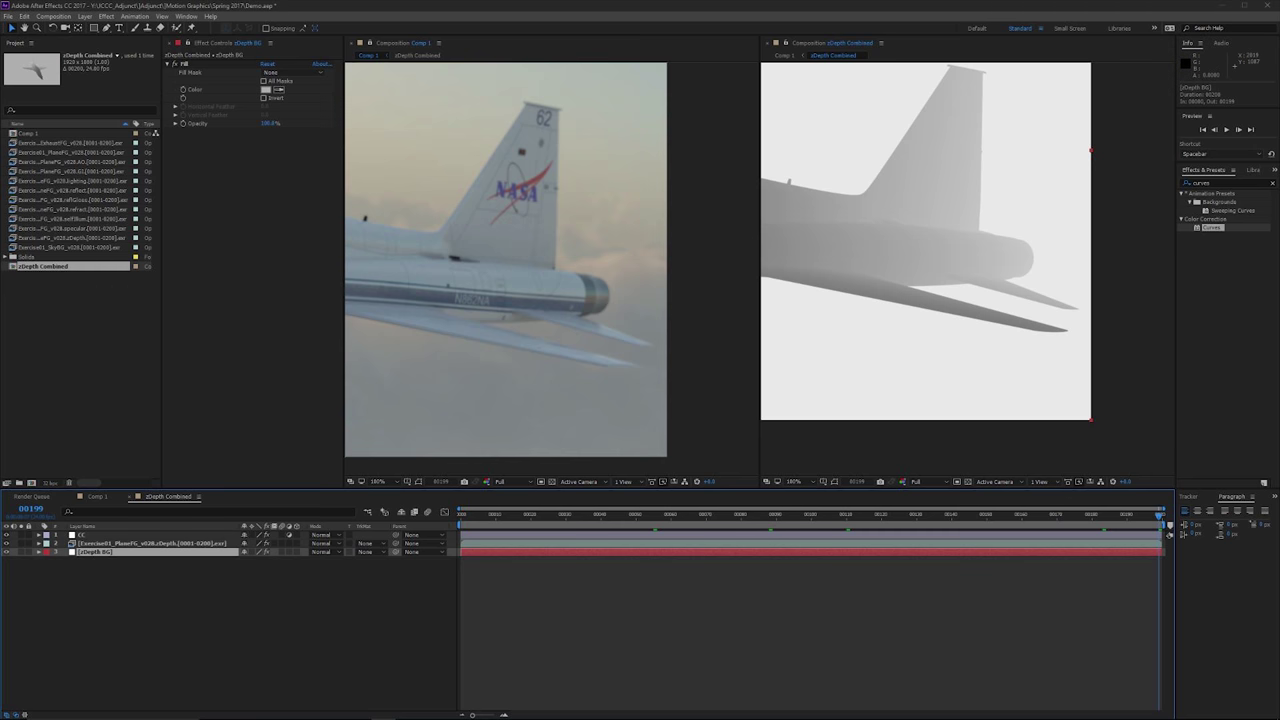
{"action": "left_click", "coordinate": [847, 515]}
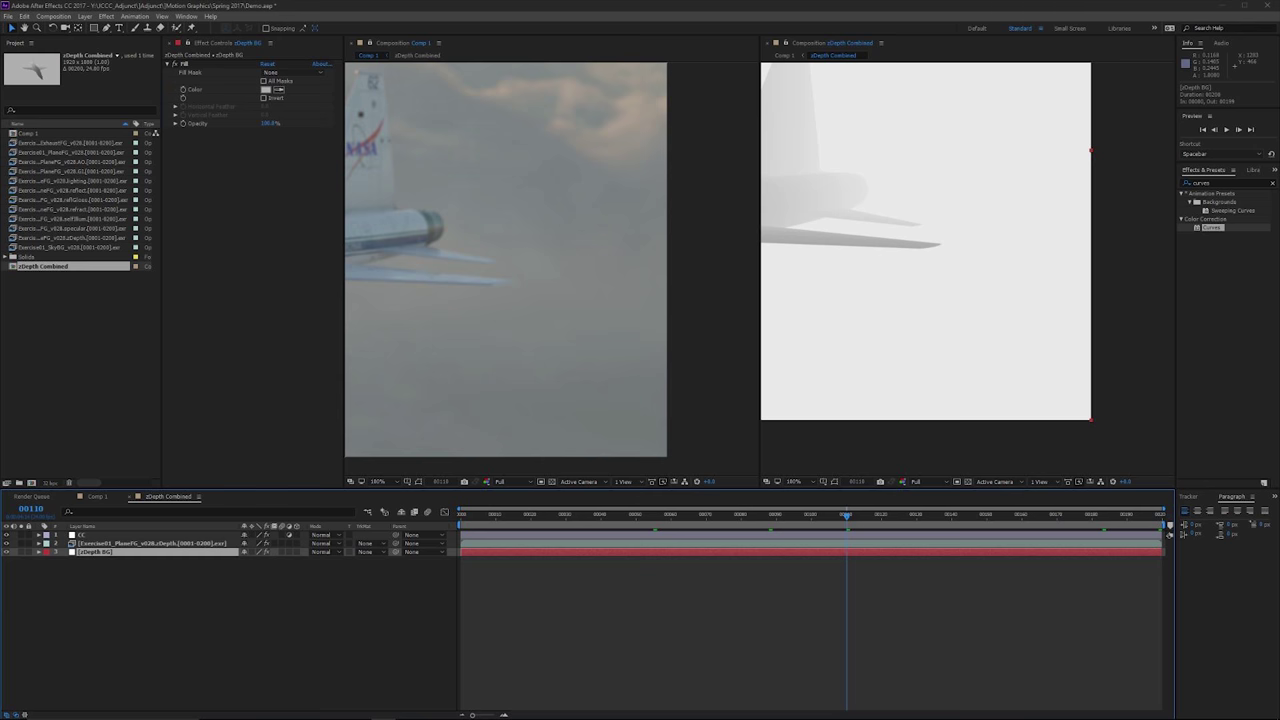
{"action": "left_click", "coordinate": [183, 90]}
- At frame 199, set the zDepth BG Fill color by sampling the plane's exhaust end in the depth map with the CC layer hidden
{"action": "left_click_drag", "start_coordinate": [1117, 515], "coordinate": [1160, 515]}
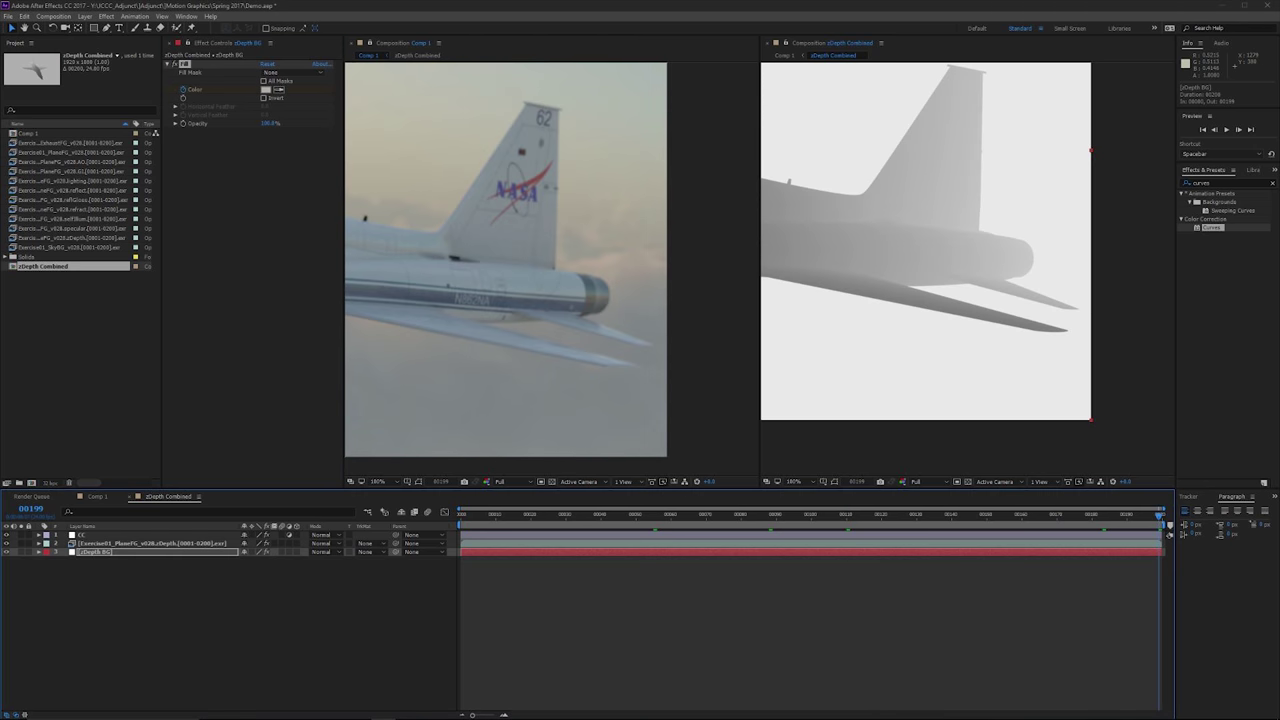
{"action": "left_click", "coordinate": [279, 90]}
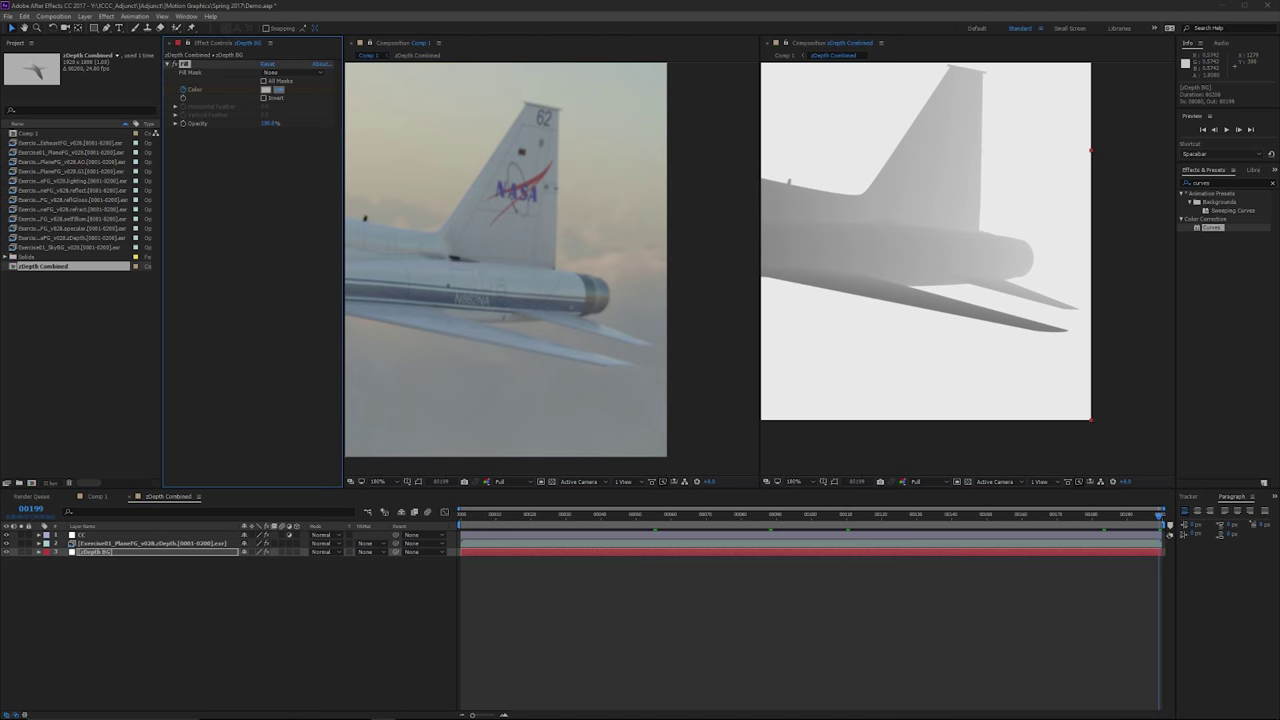
{"action": "left_click", "coordinate": [1020, 257]}
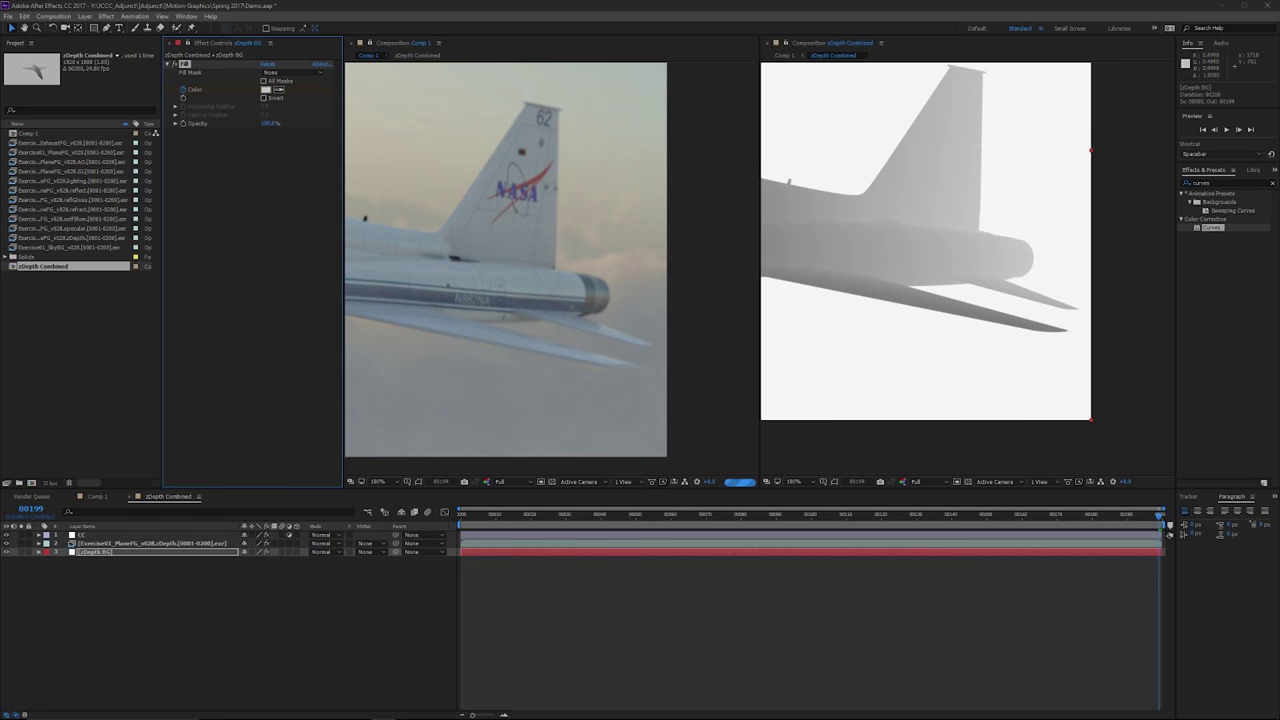
{"action": "left_click", "coordinate": [6, 535]}
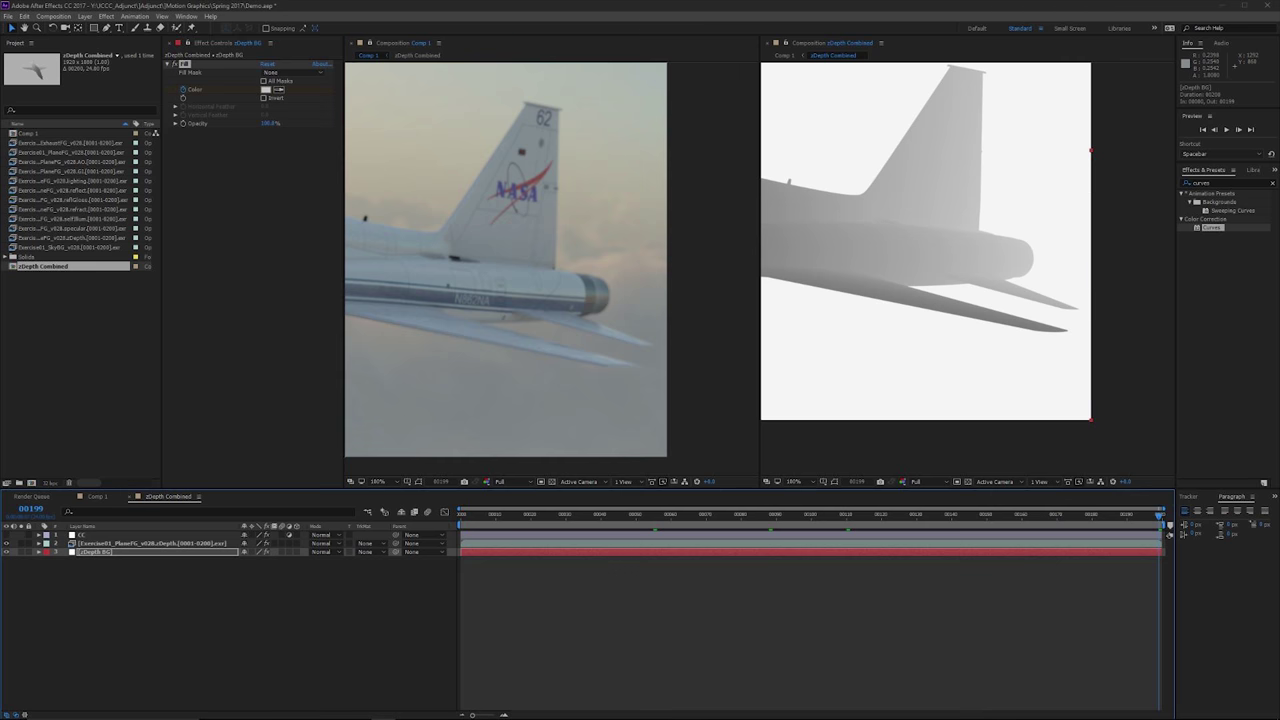
{"action": "left_click", "coordinate": [279, 90]}
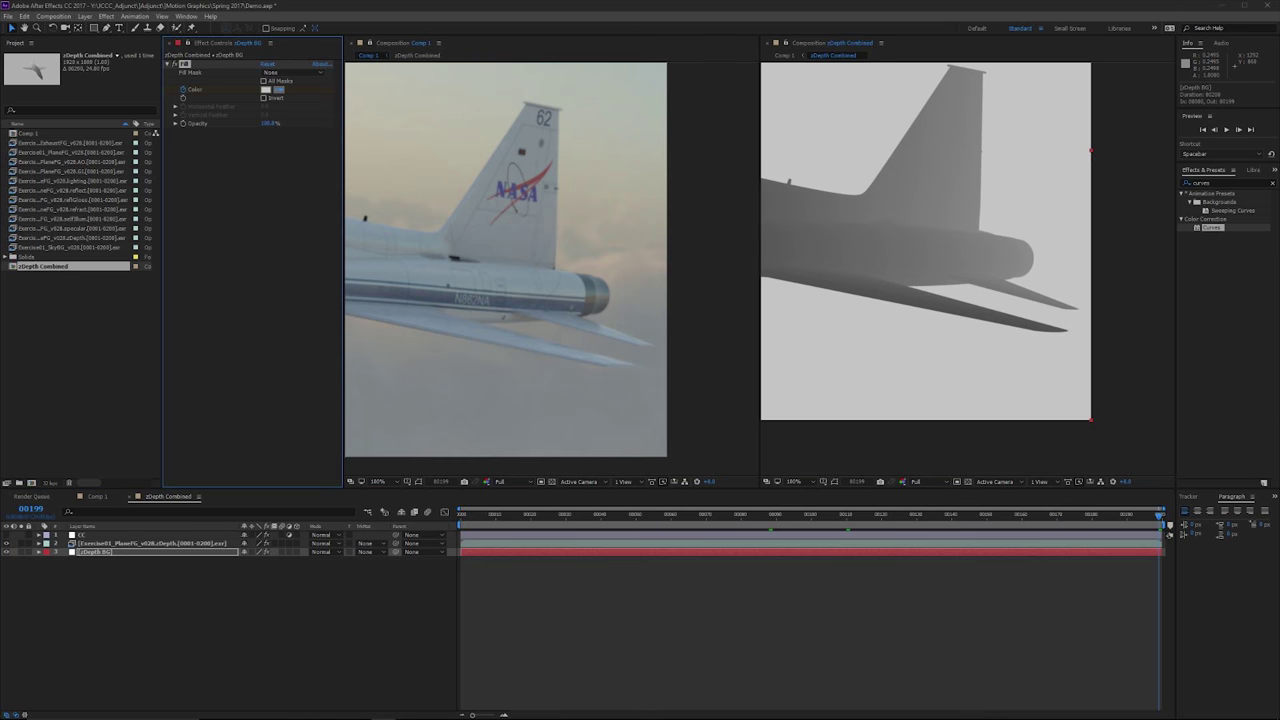
{"action": "left_click", "coordinate": [1027, 262]}
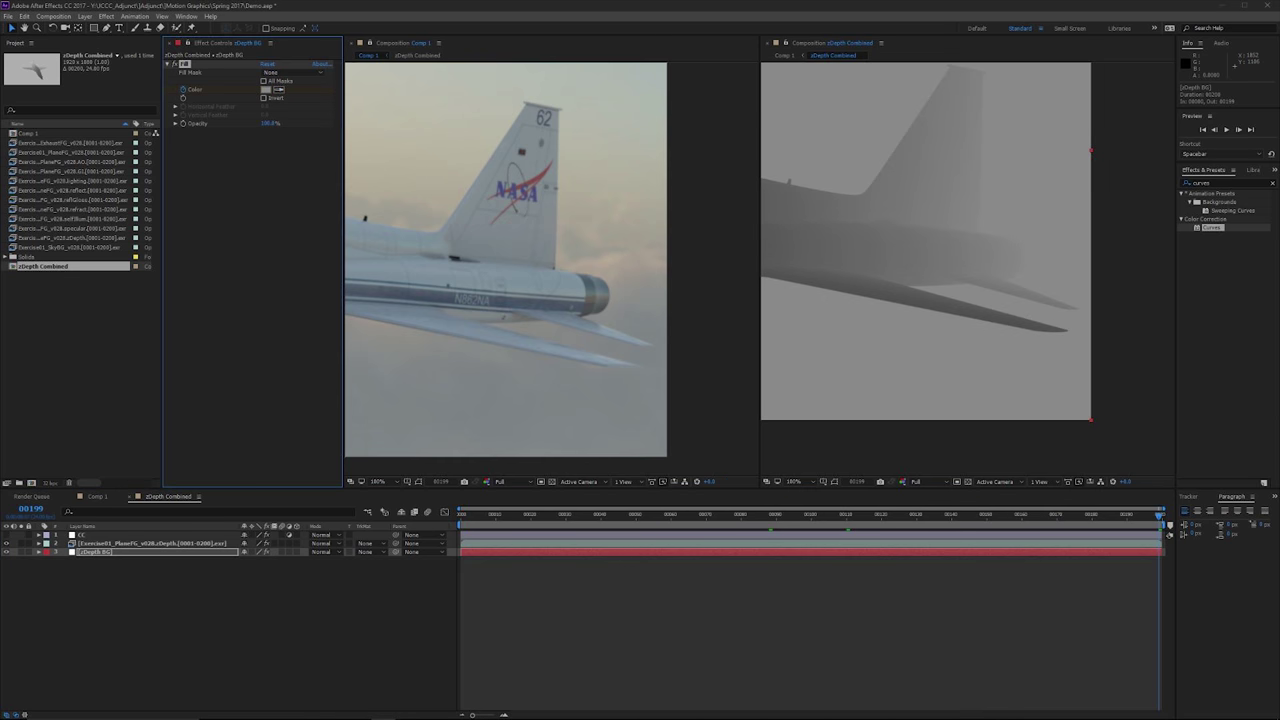
{"action": "mouse_move", "coordinate": [1160, 514]}
{"action": "left_mouse_down"}
{"action": "mouse_move", "coordinate": [820, 514]}
{"action": "mouse_move", "coordinate": [1160, 514]}
{"action": "left_mouse_up"}
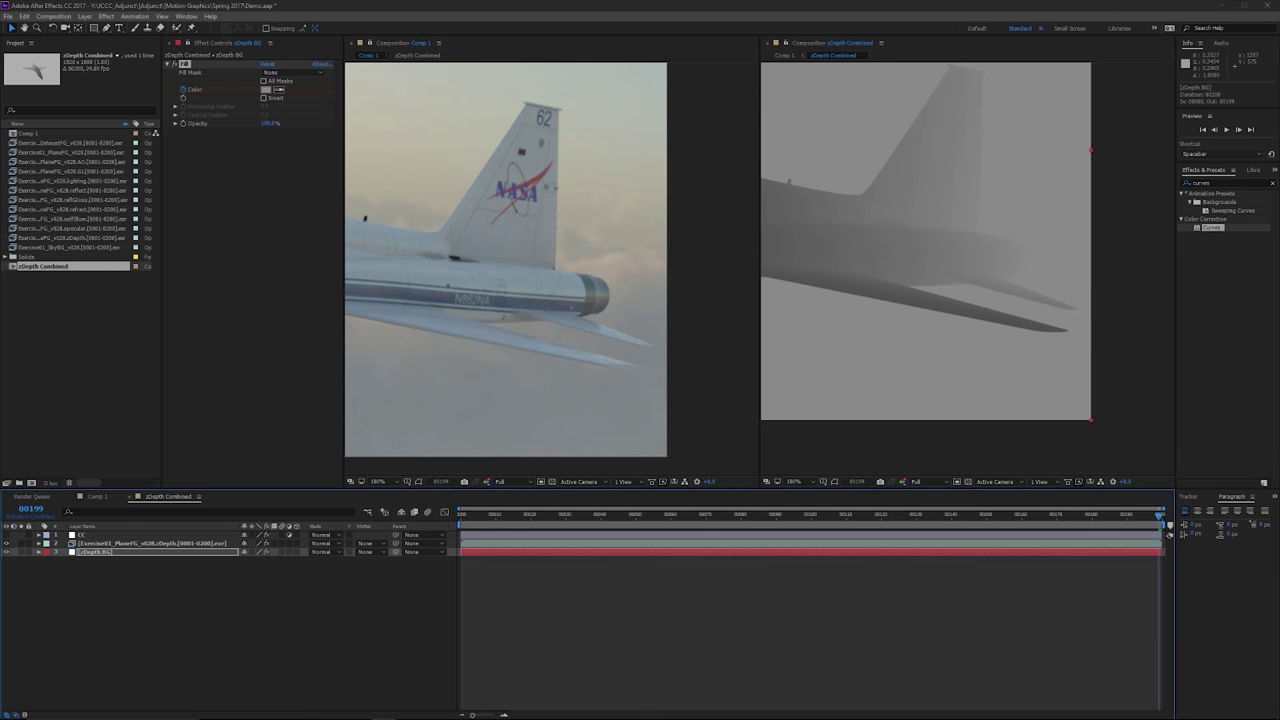
- Check the tail blur, close the zDepth Combined viewer, and return to the Comp 1 timeline with its view fitted
{"action": "scroll", "coordinate": [1036, 220], "scroll_direction": "down", "scroll_amount": 2}
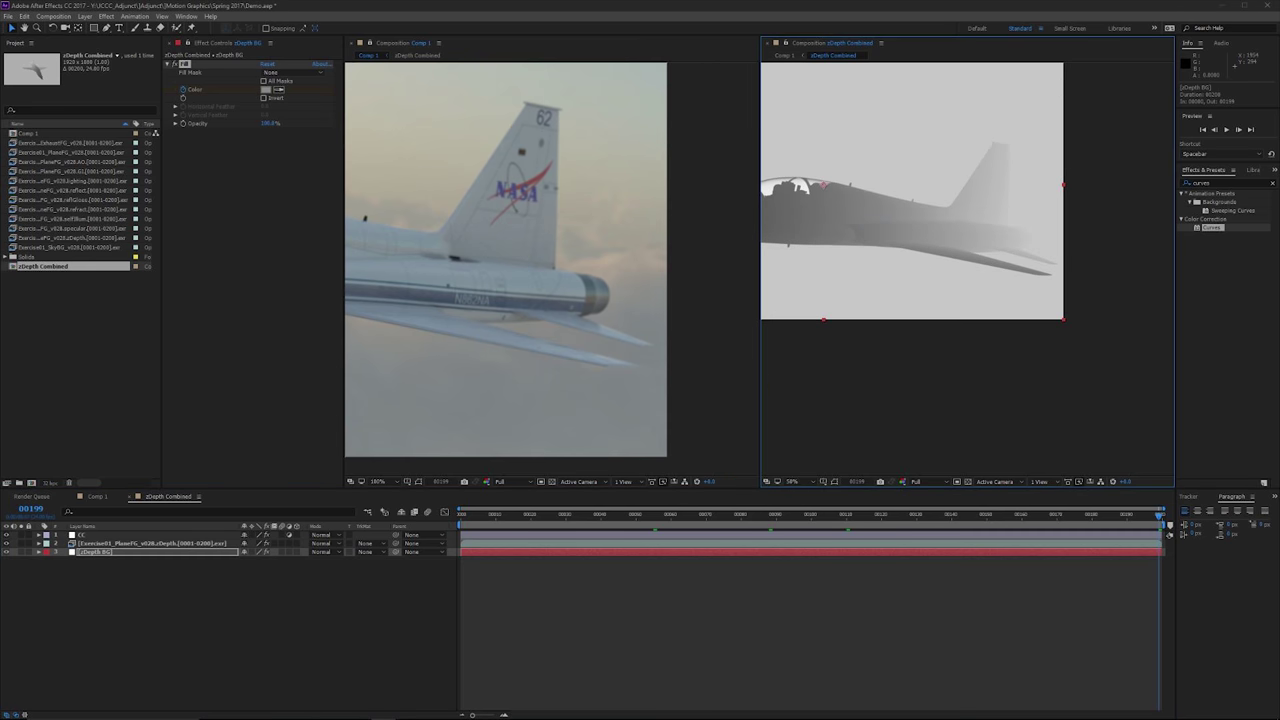
{"action": "scroll", "coordinate": [565, 300], "scroll_direction": "up", "scroll_amount": 4}
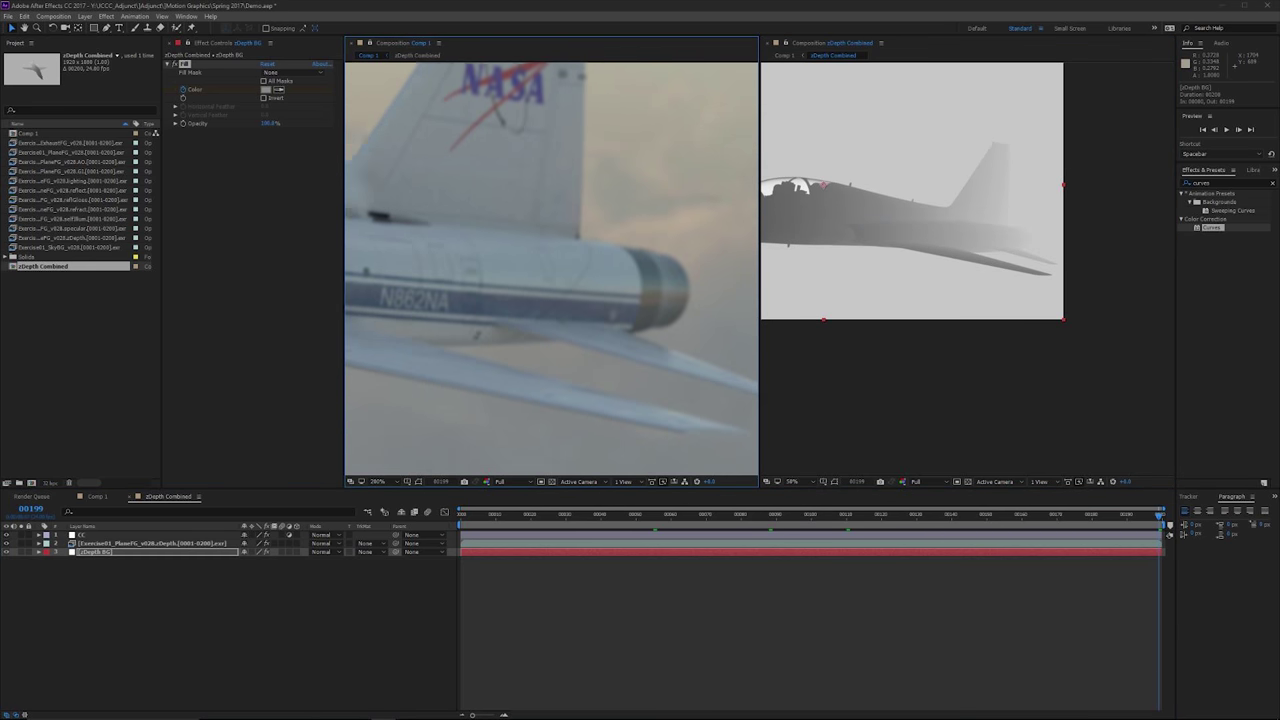
{"action": "scroll", "coordinate": [912, 200], "scroll_direction": "up", "scroll_amount": 4}
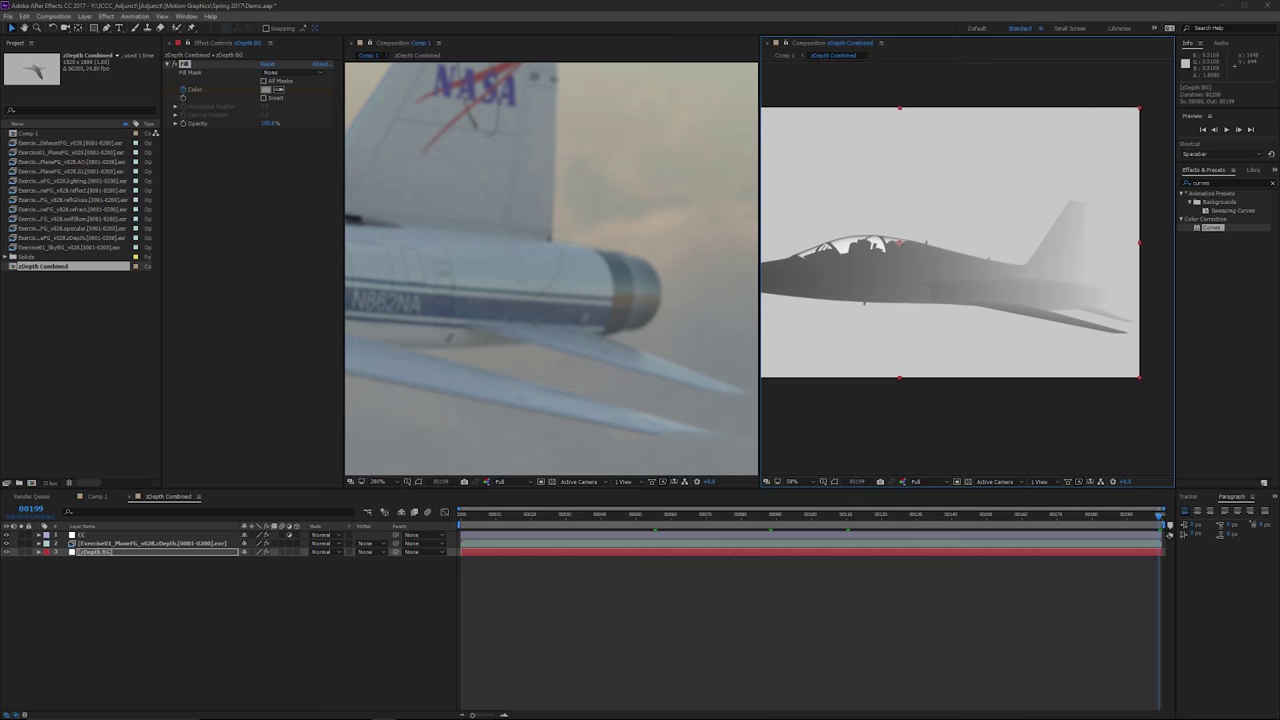
{"action": "scroll", "coordinate": [967, 269], "scroll_direction": "down", "scroll_amount": 1}
{"action": "key", "text": "ctrl+w"}
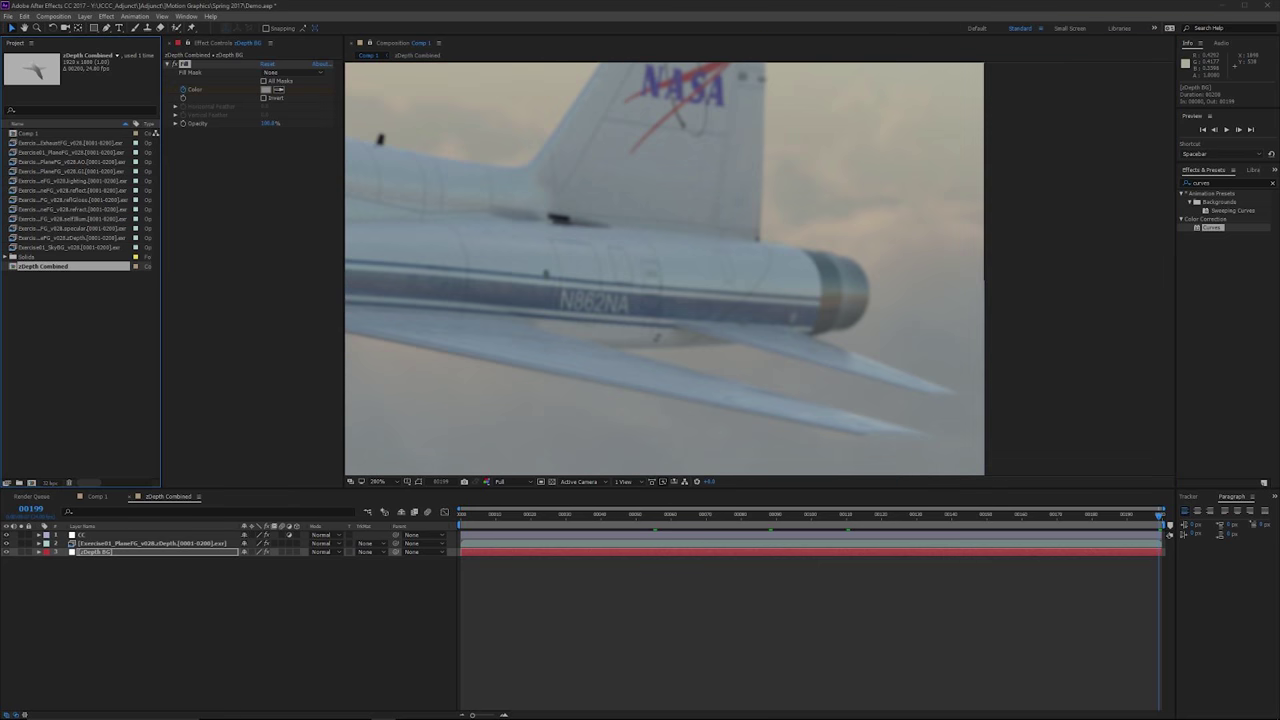
{"action": "left_click_drag", "start_coordinate": [554, 291], "coordinate": [598, 285]}
{"action": "left_click", "coordinate": [377, 481]}
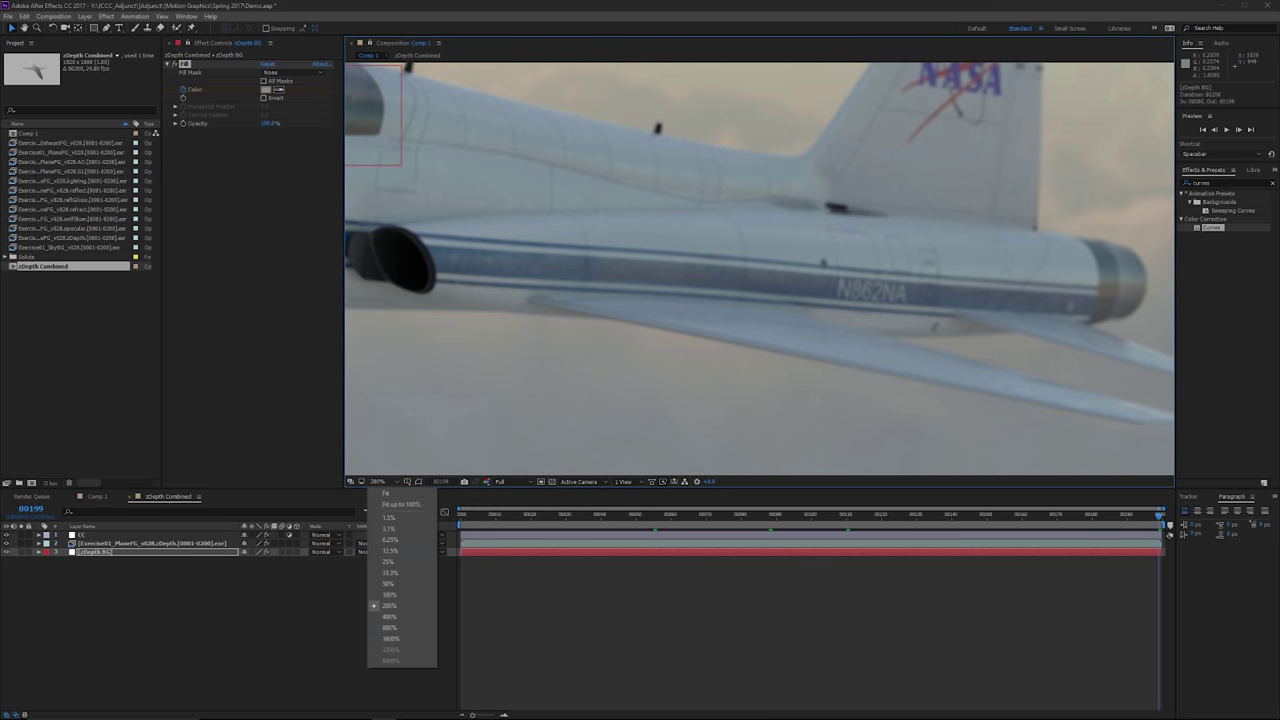
{"action": "left_click", "coordinate": [388, 498]}
{"action": "key", "text": "space"}
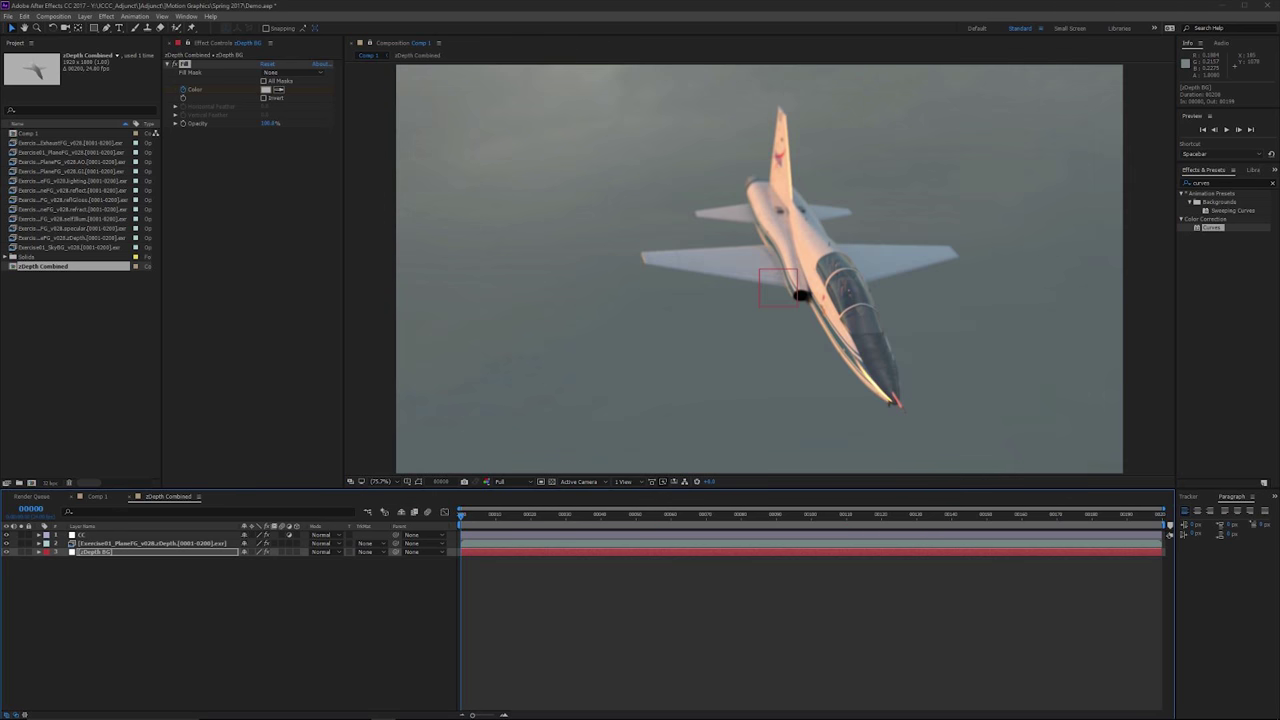
{"action": "left_click", "coordinate": [97, 496]}
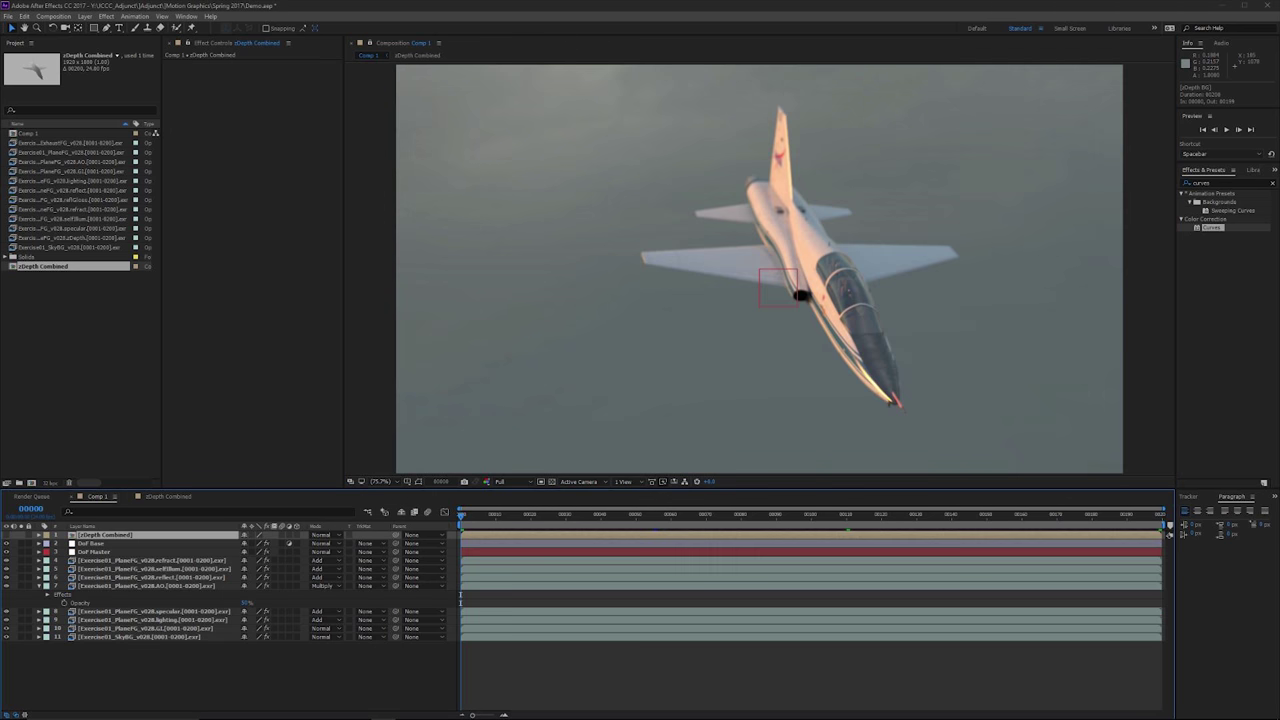
- Try brightening the plane's lighting pass with an arched RGB Curves effect, and delete the effect
{"action": "mouse_move", "coordinate": [760, 270]}
{"action": "left_mouse_down"}
{"action": "mouse_move", "coordinate": [815, 296]}
{"action": "mouse_move", "coordinate": [755, 264]}
{"action": "left_mouse_up"}
{"action": "left_click", "coordinate": [140, 637]}
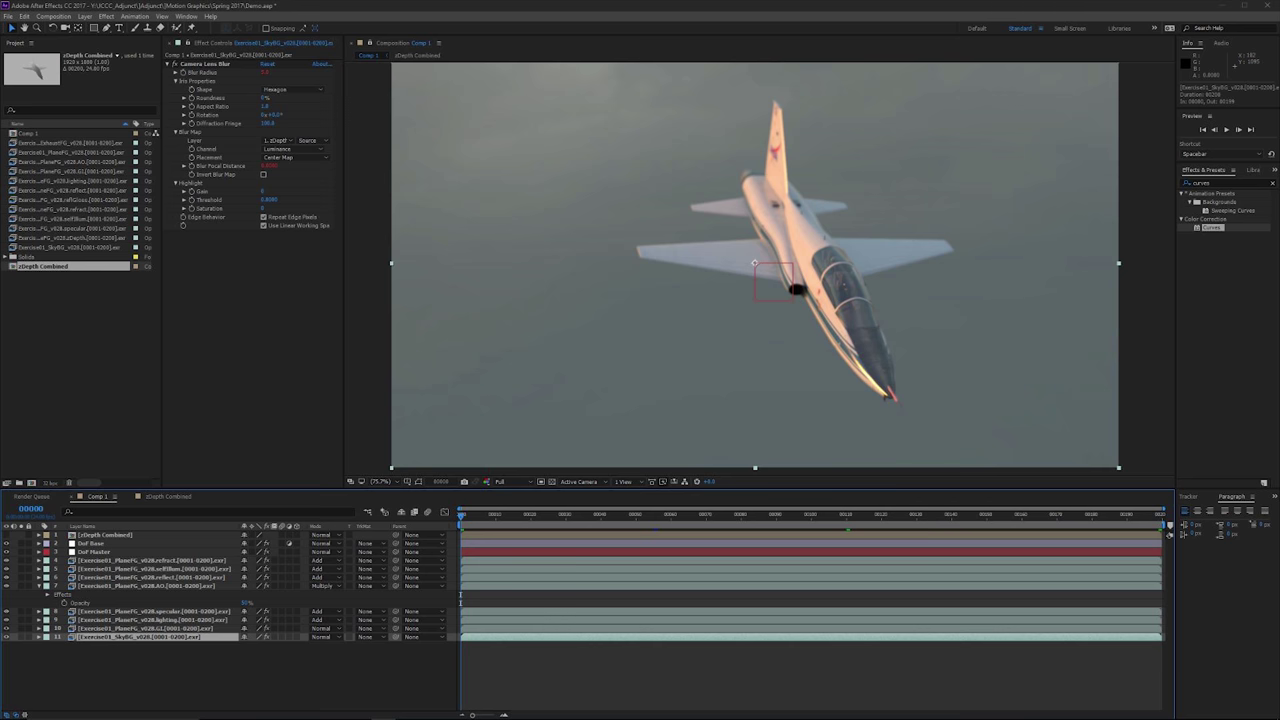
{"action": "key", "text": "ctrl+Up"}
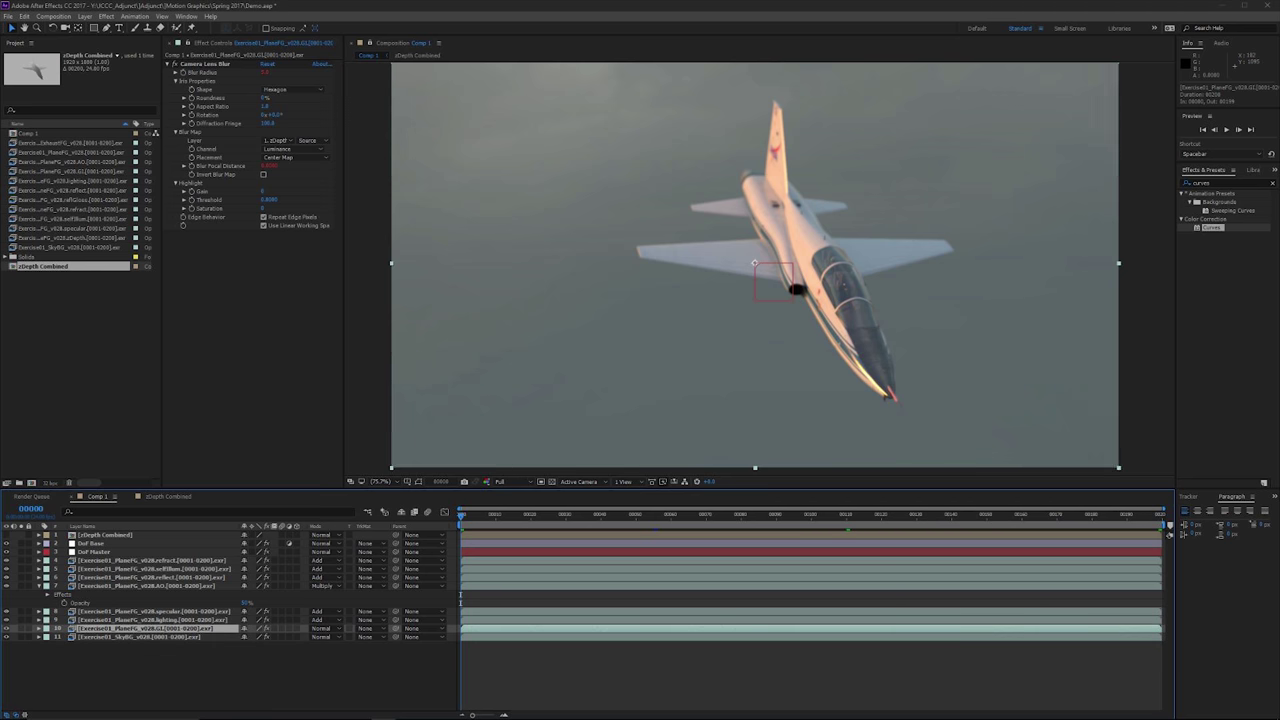
{"action": "key", "text": "ctrl+Up"}
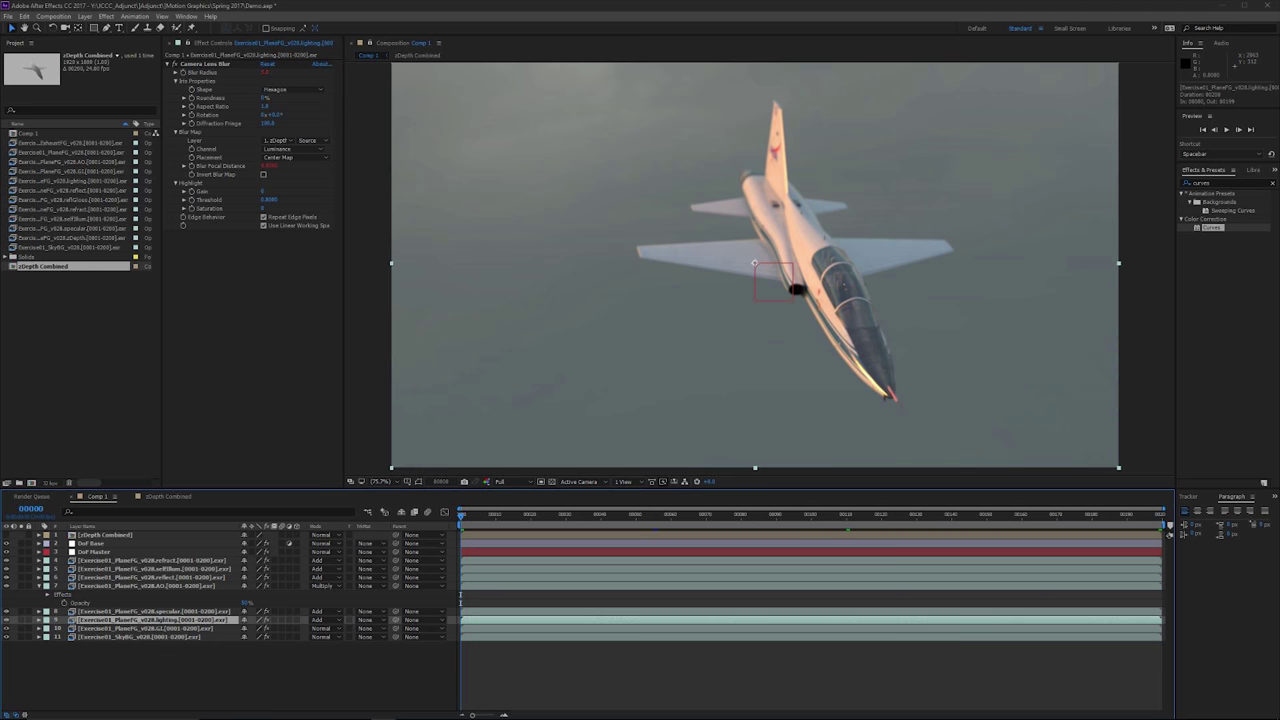
{"action": "double_click", "coordinate": [1212, 227]}
{"action": "left_click_drag", "start_coordinate": [243, 339], "coordinate": [229, 302]}
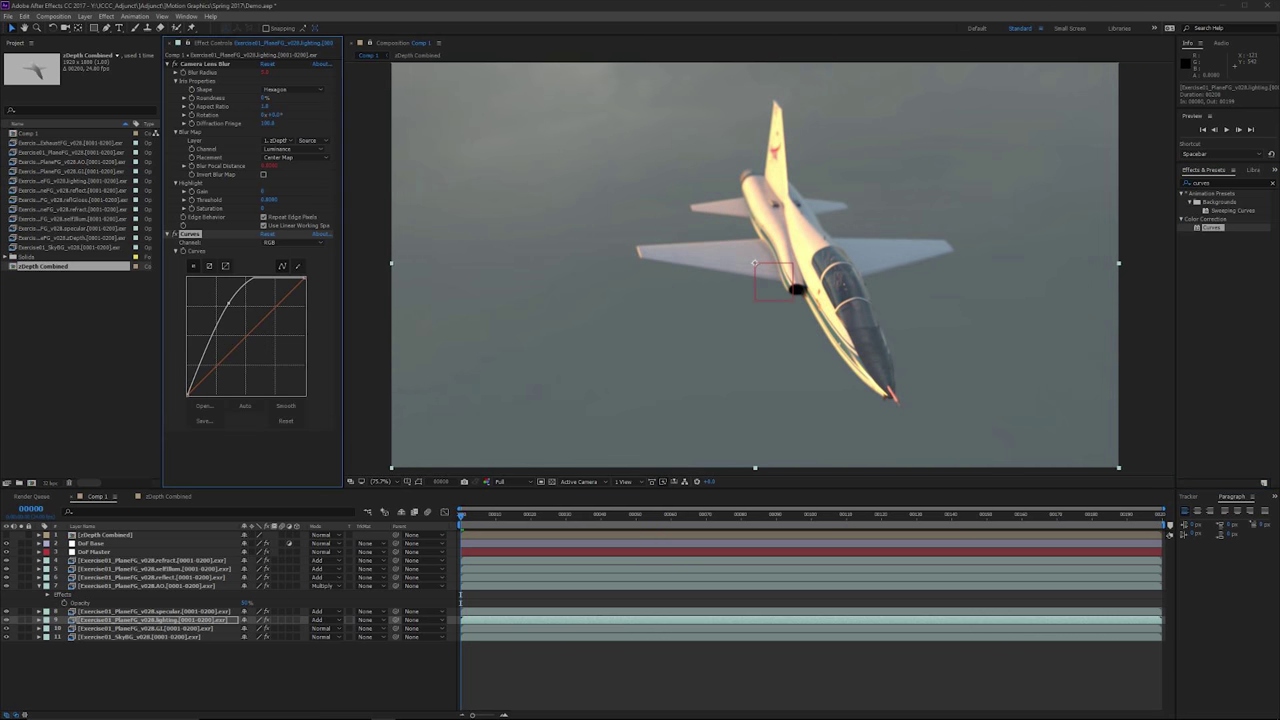
{"action": "left_click_drag", "start_coordinate": [228, 302], "coordinate": [223, 311]}
{"action": "key", "text": "Delete"}
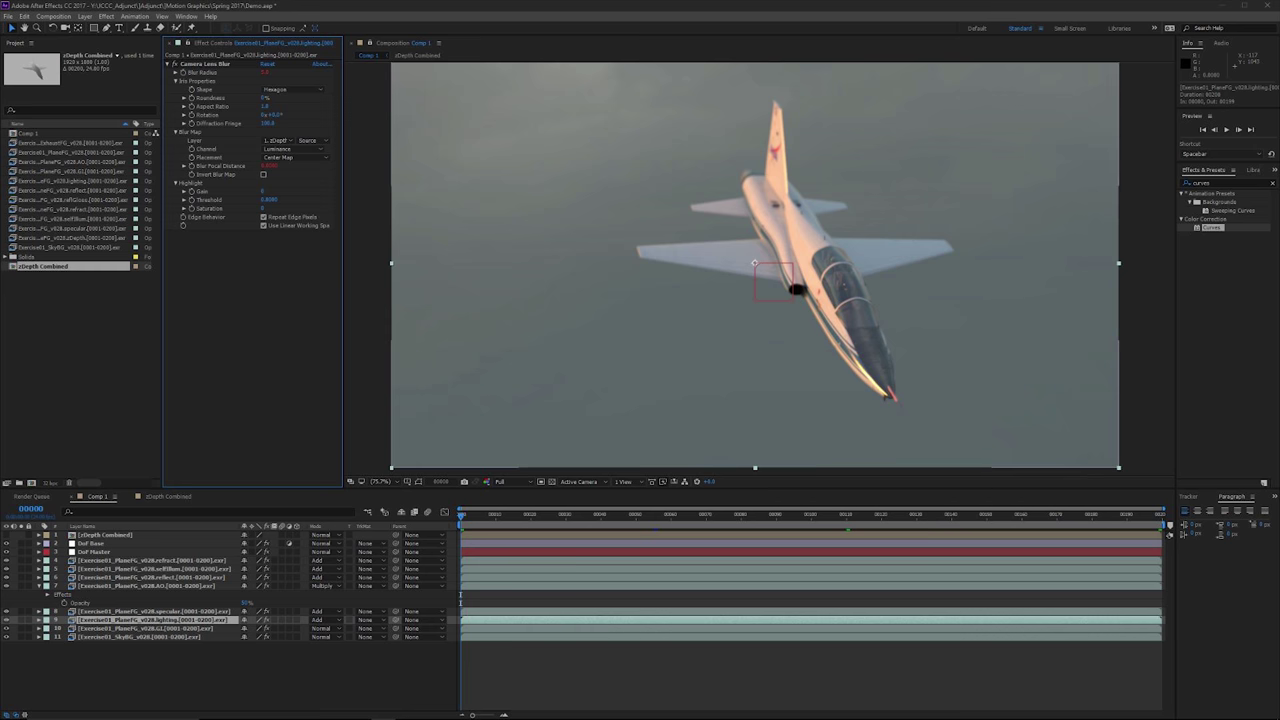
- Add an adjustment layer to Comp 1 and place it above the plane passes, directly below DoF Master
{"action": "right_click", "coordinate": [454, 658]}
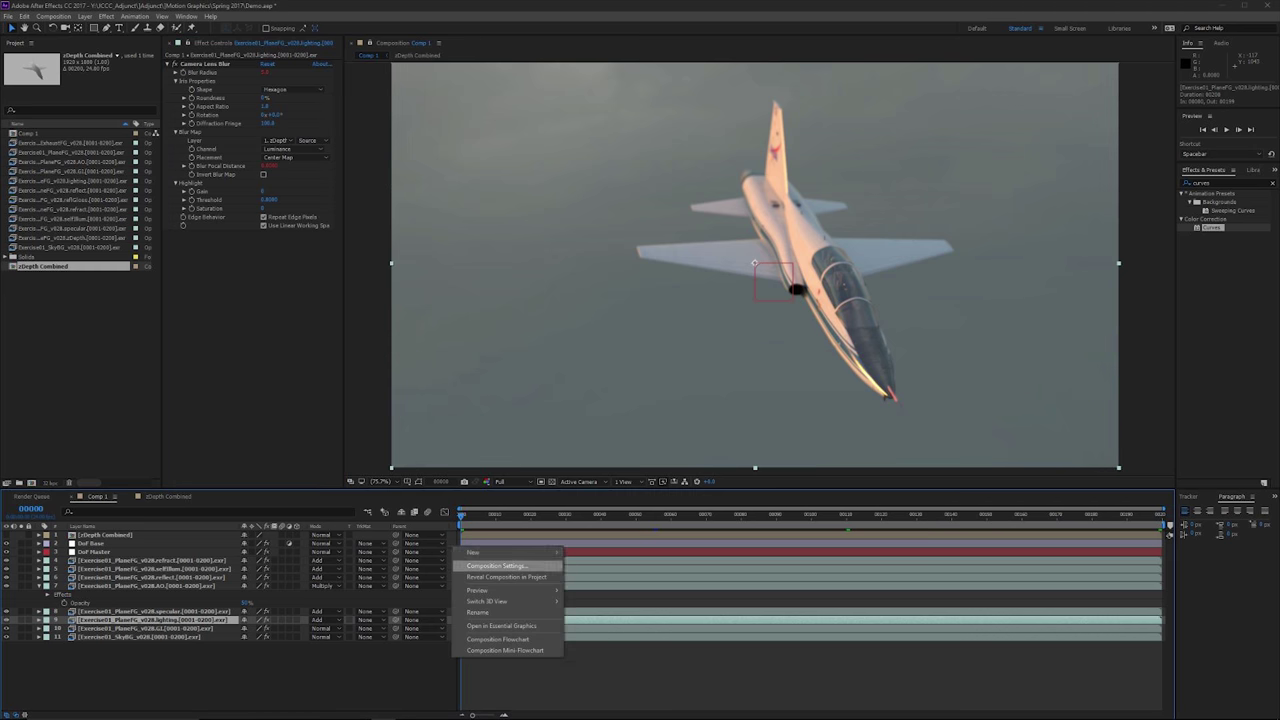
{"action": "mouse_move", "coordinate": [520, 552]}
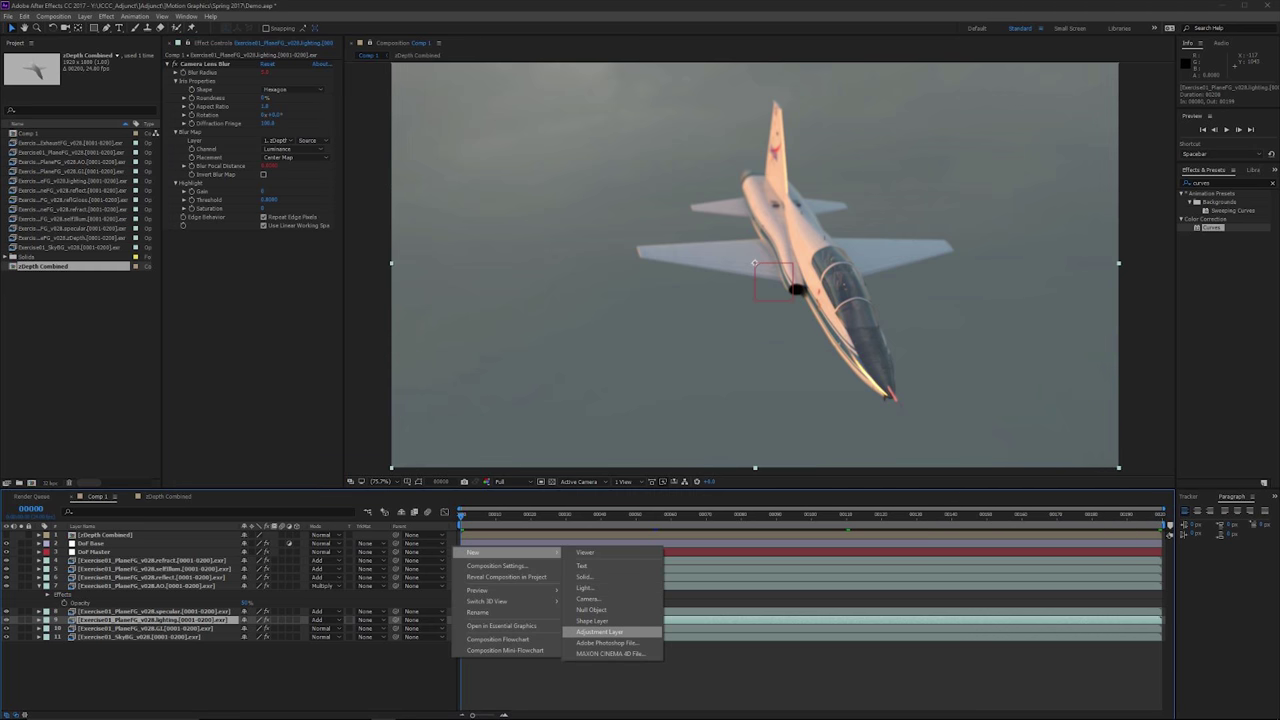
{"action": "left_click", "coordinate": [600, 632]}
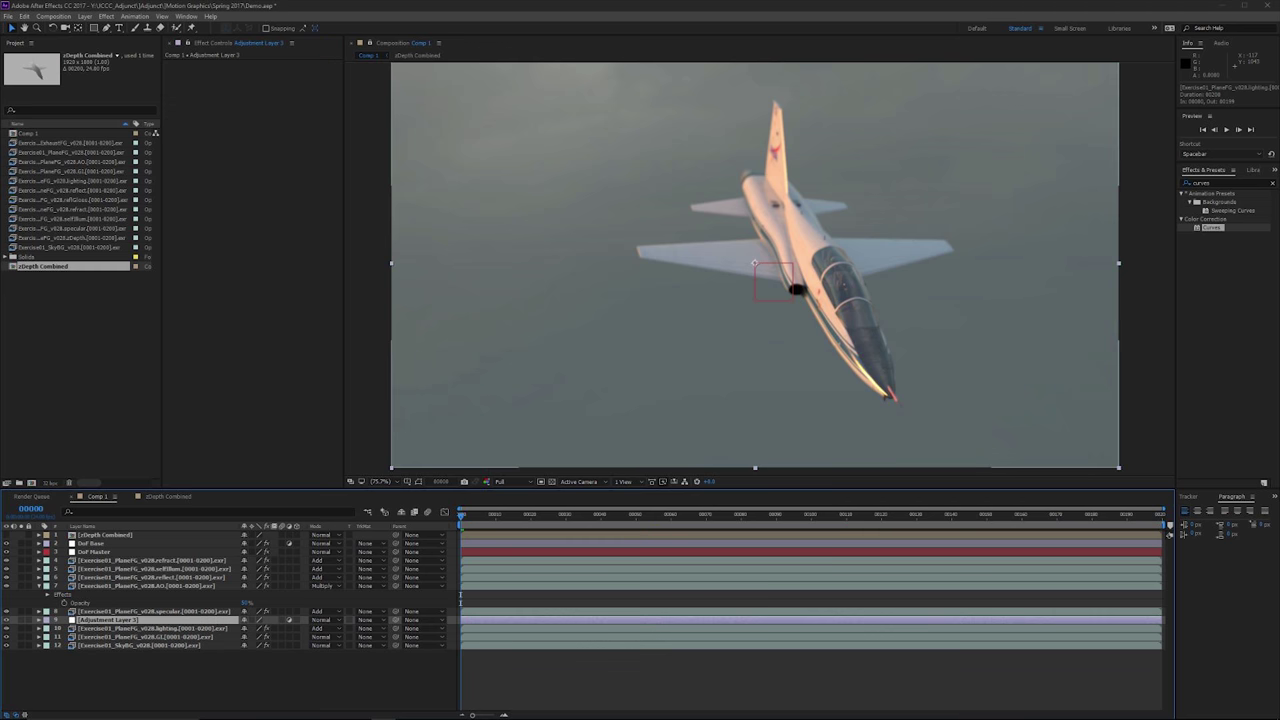
{"action": "left_click_drag", "start_coordinate": [108, 619], "coordinate": [108, 556]}
{"action": "right_click", "coordinate": [246, 561]}
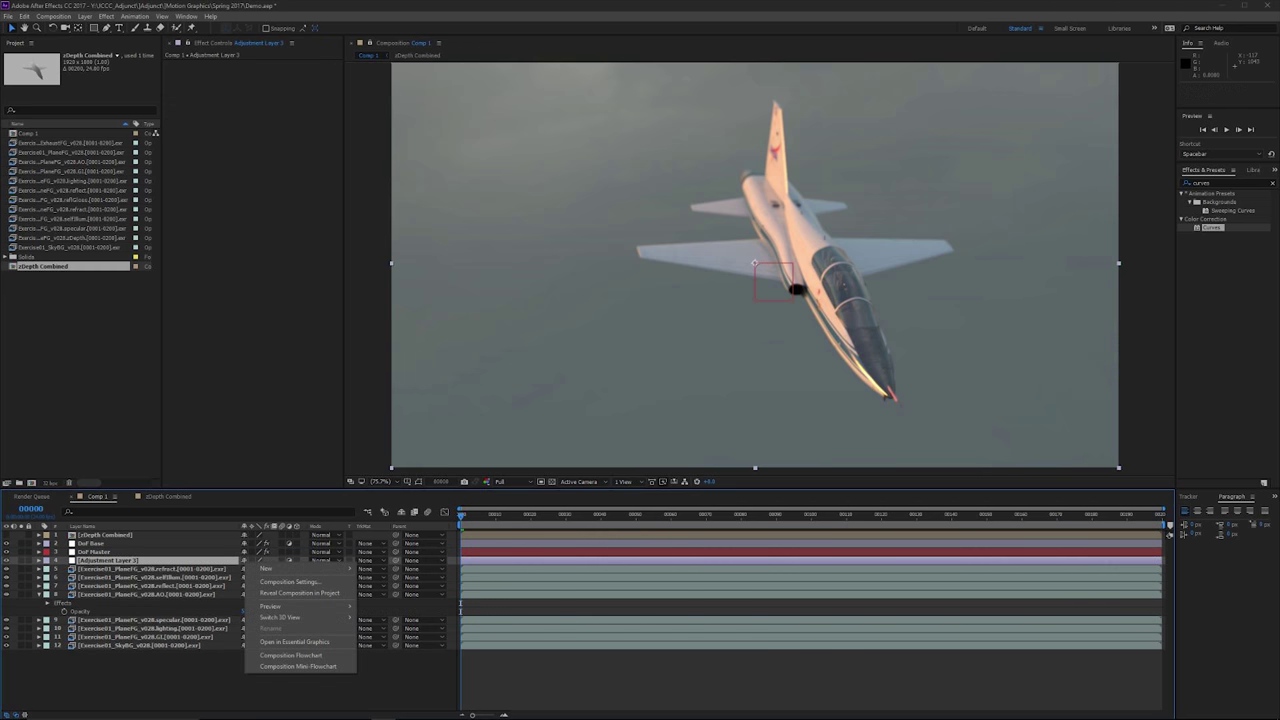
{"action": "left_click", "coordinate": [85, 16]}
{"action": "left_click", "coordinate": [85, 16]}
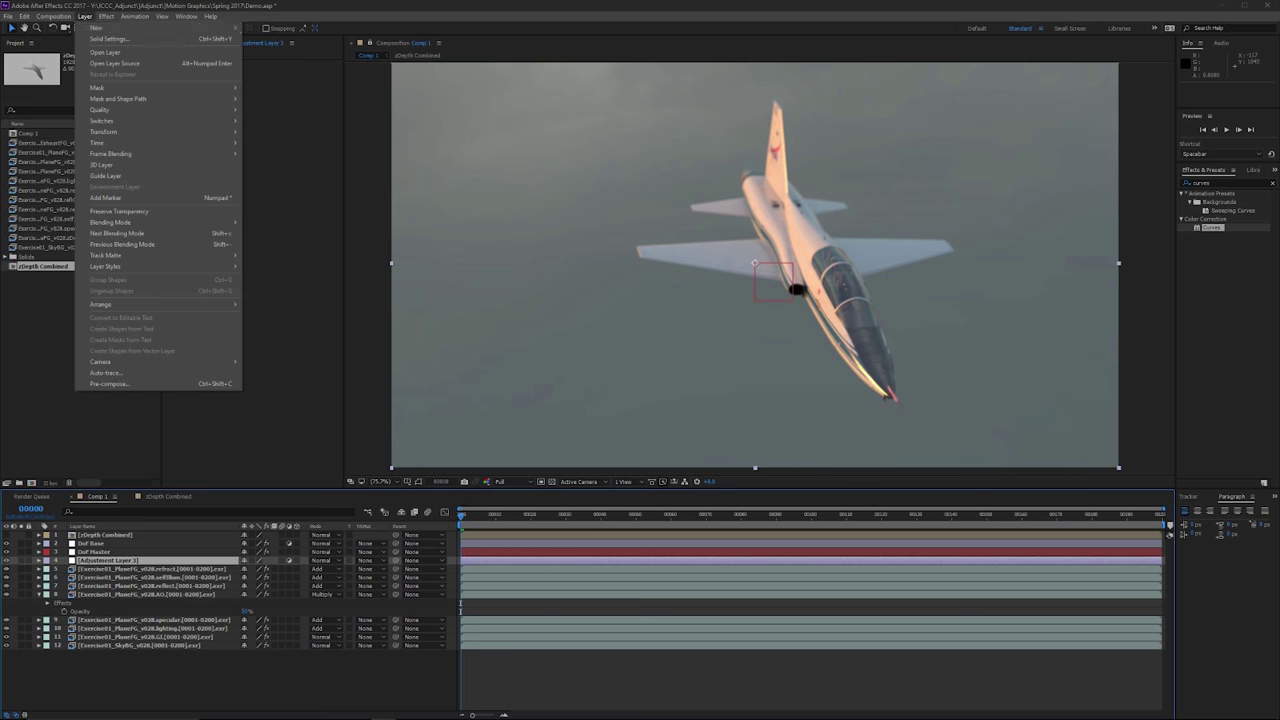
{"action": "left_click", "coordinate": [210, 16]}
- Rename the adjustment layer Color Correction and move it to the top of the layer stack
{"action": "left_click", "coordinate": [108, 560]}
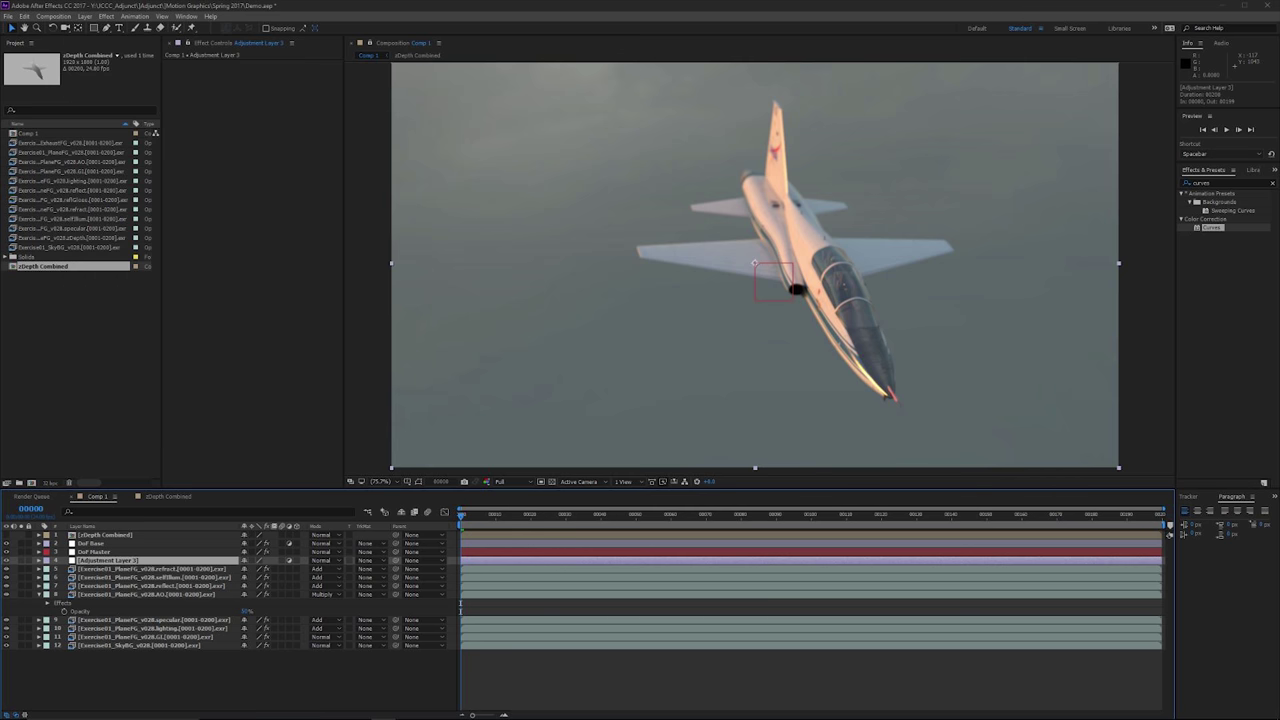
{"action": "key", "text": "Return"}
{"action": "type", "text": "Color"}
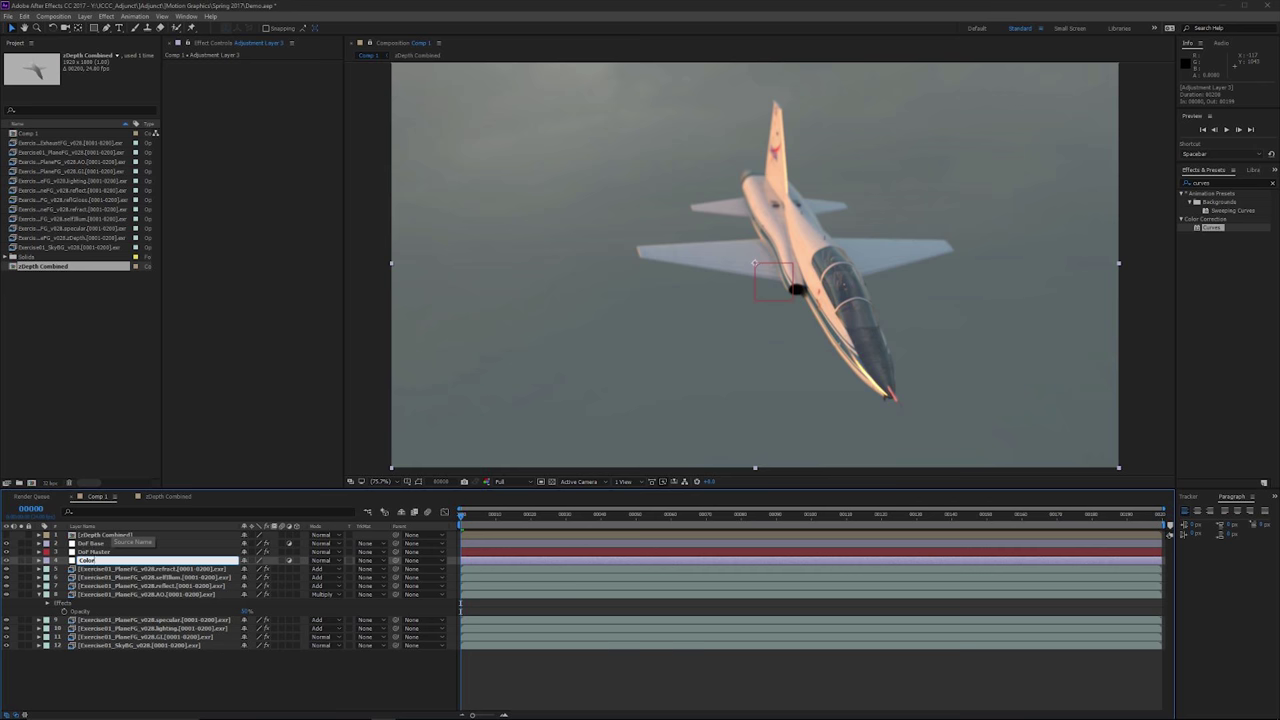
{"action": "type", "text": " Correction"}
{"action": "key", "text": "Return"}
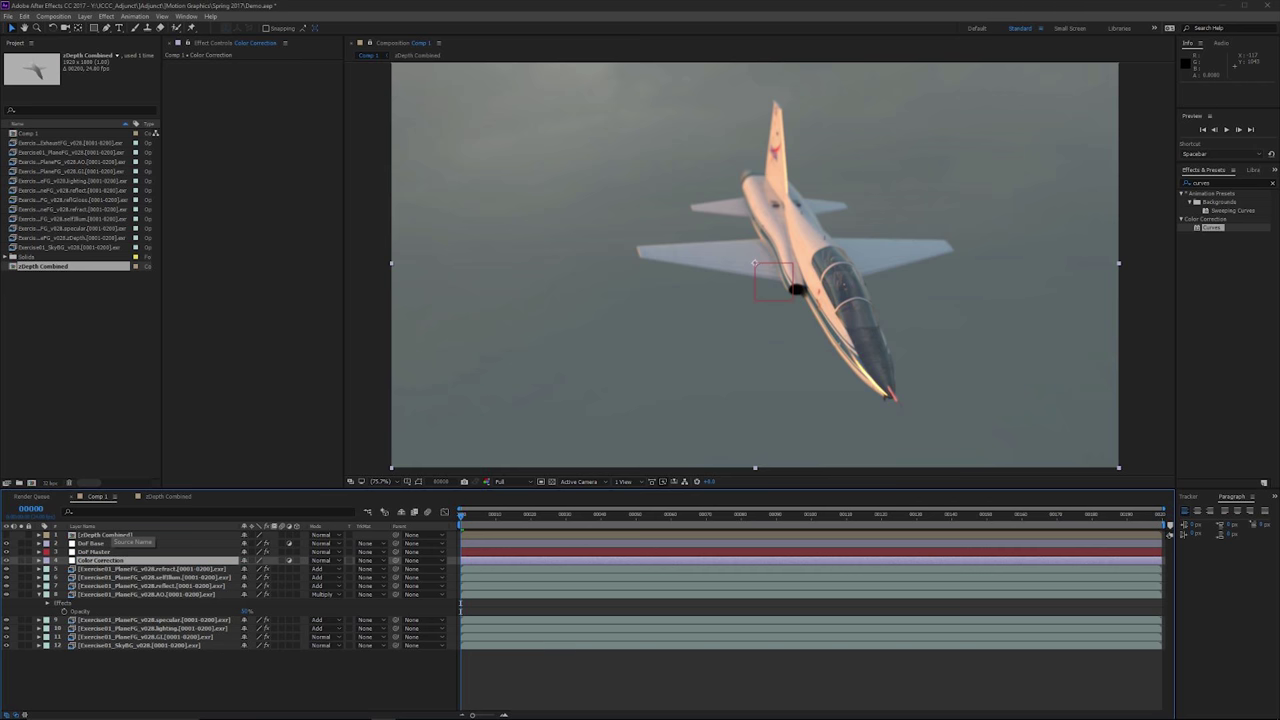
{"action": "left_click_drag", "start_coordinate": [103, 560], "coordinate": [105, 535]}
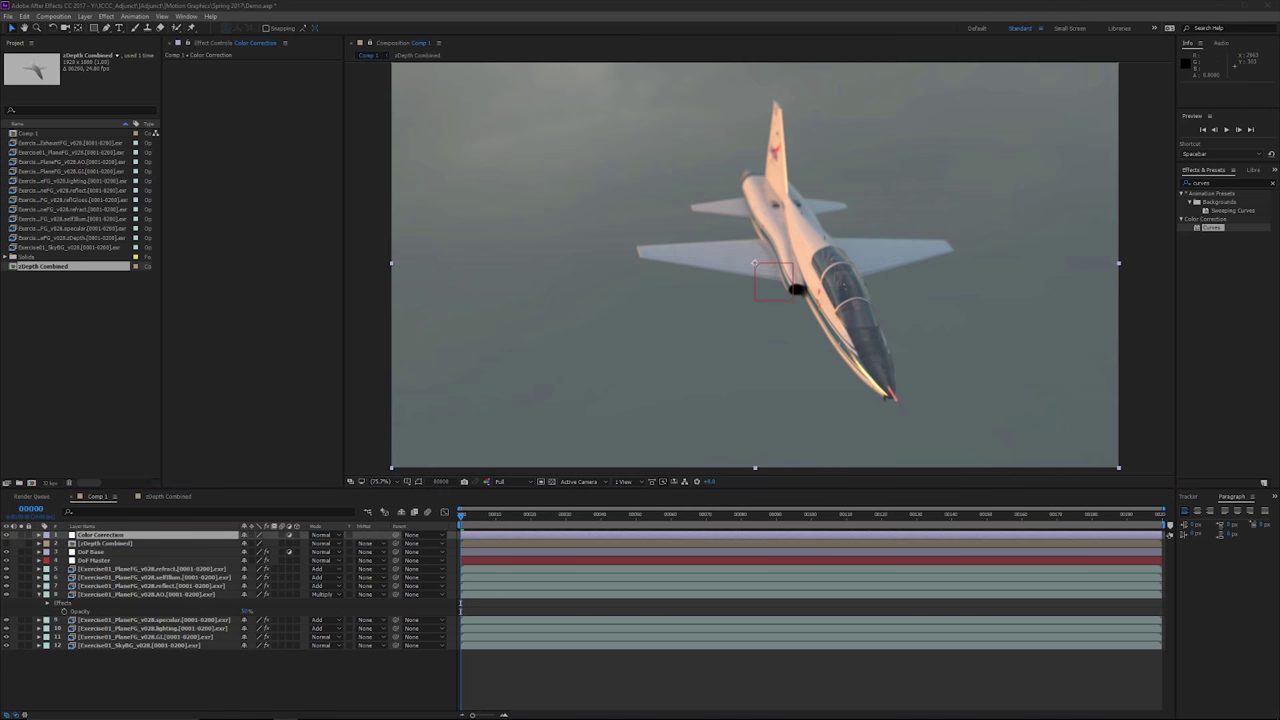
- Apply Curves to the Color Correction layer and pull the RGB midtones down to darken the composite
{"action": "left_click", "coordinate": [1212, 228]}
{"action": "double_click", "coordinate": [1212, 228]}
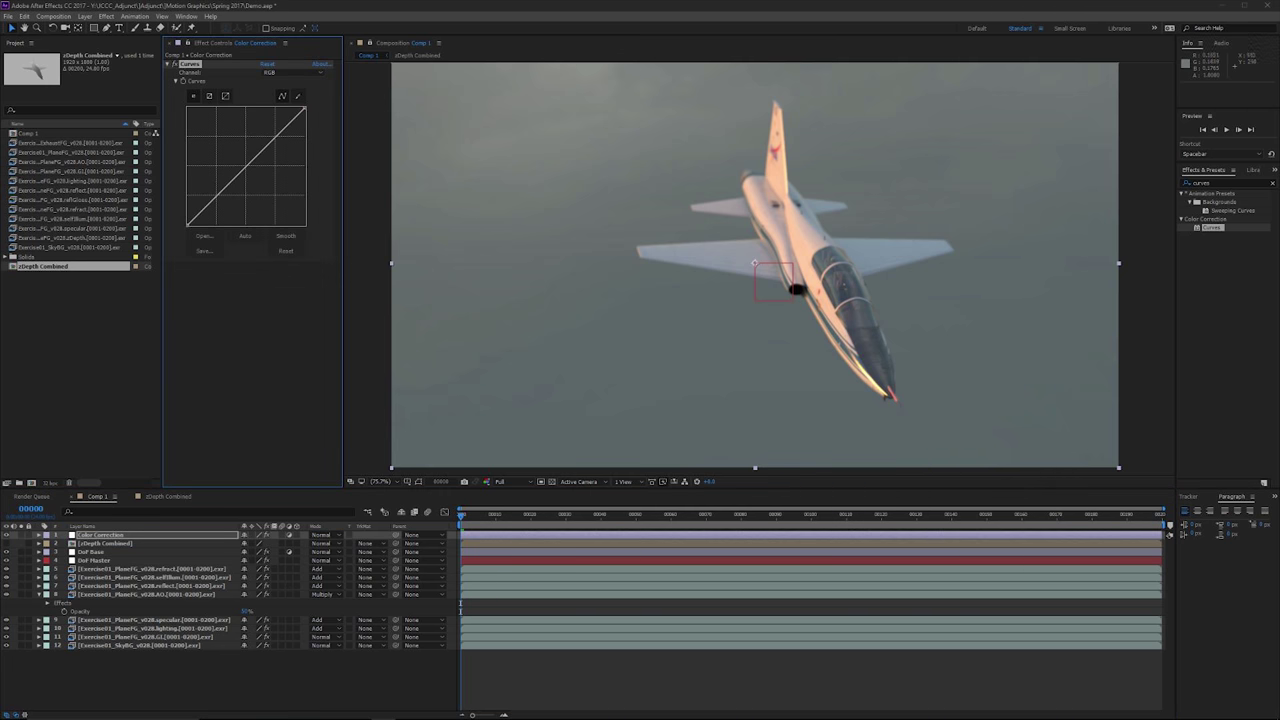
{"action": "left_click_drag", "start_coordinate": [242, 171], "coordinate": [233, 198]}
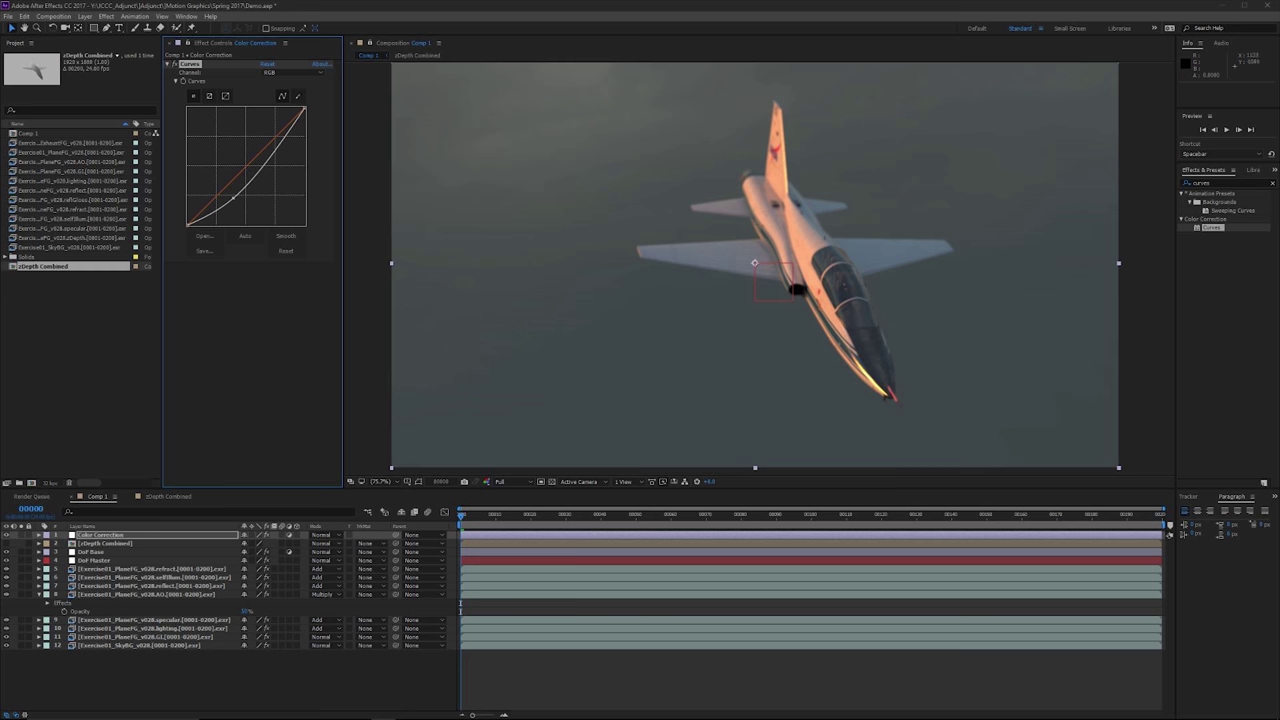
- Find the Tint effect and apply it to the Color Correction layer
{"action": "left_click", "coordinate": [1215, 183]}
{"action": "type", "text": "tint"}
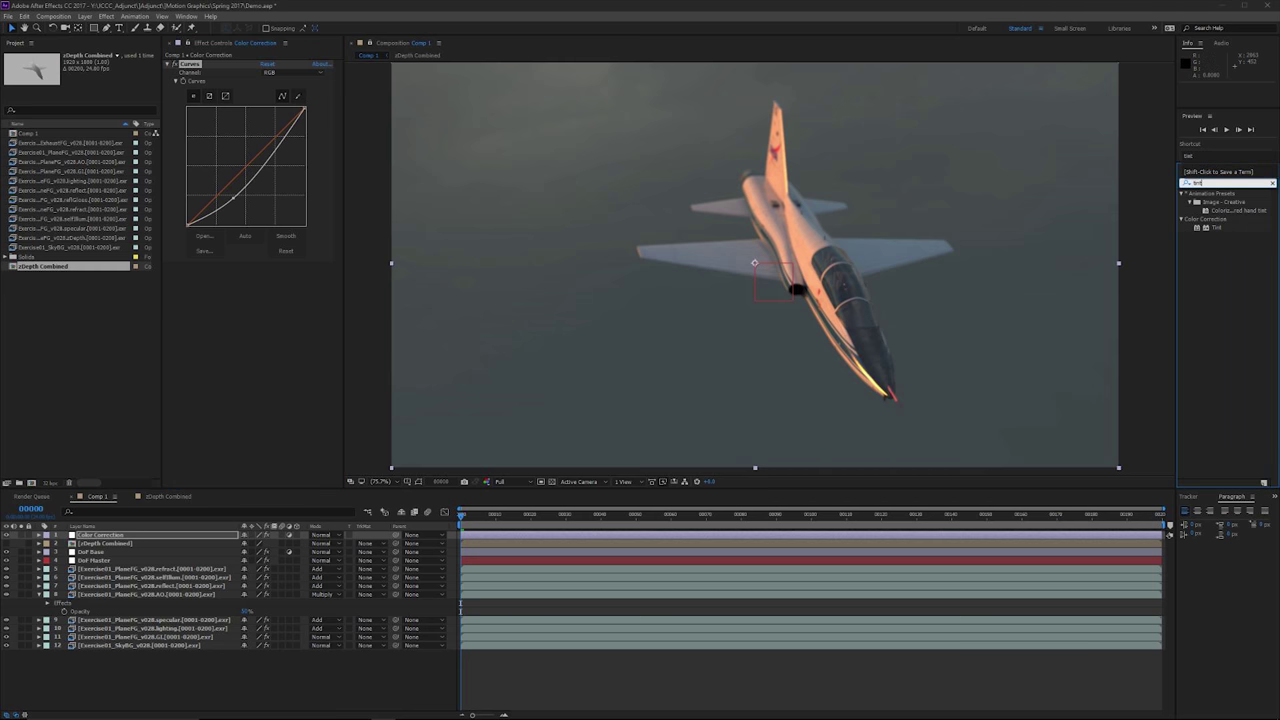
{"action": "left_click_drag", "start_coordinate": [1216, 227], "coordinate": [760, 260]}
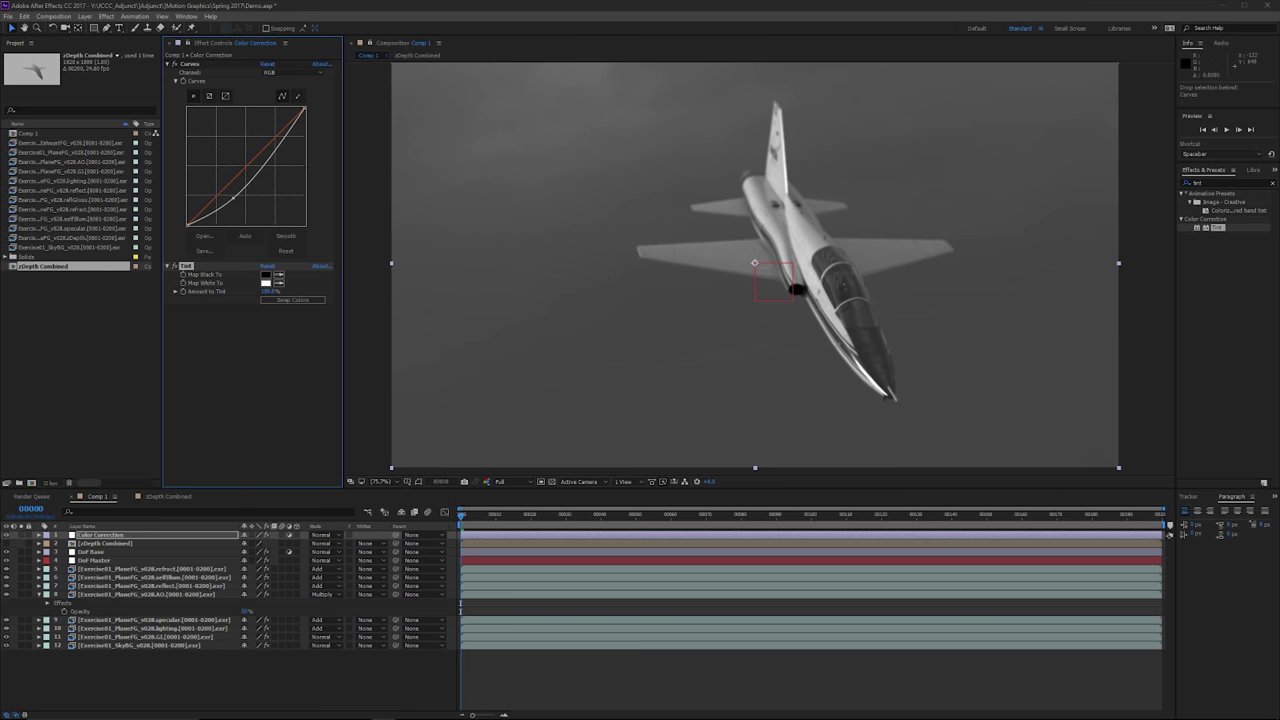
- Toggle the Tint effect off and on to compare the composite in color and in grayscale
{"action": "left_click", "coordinate": [176, 266]}
{"action": "left_click", "coordinate": [176, 266]}
{"action": "left_click", "coordinate": [176, 266]}
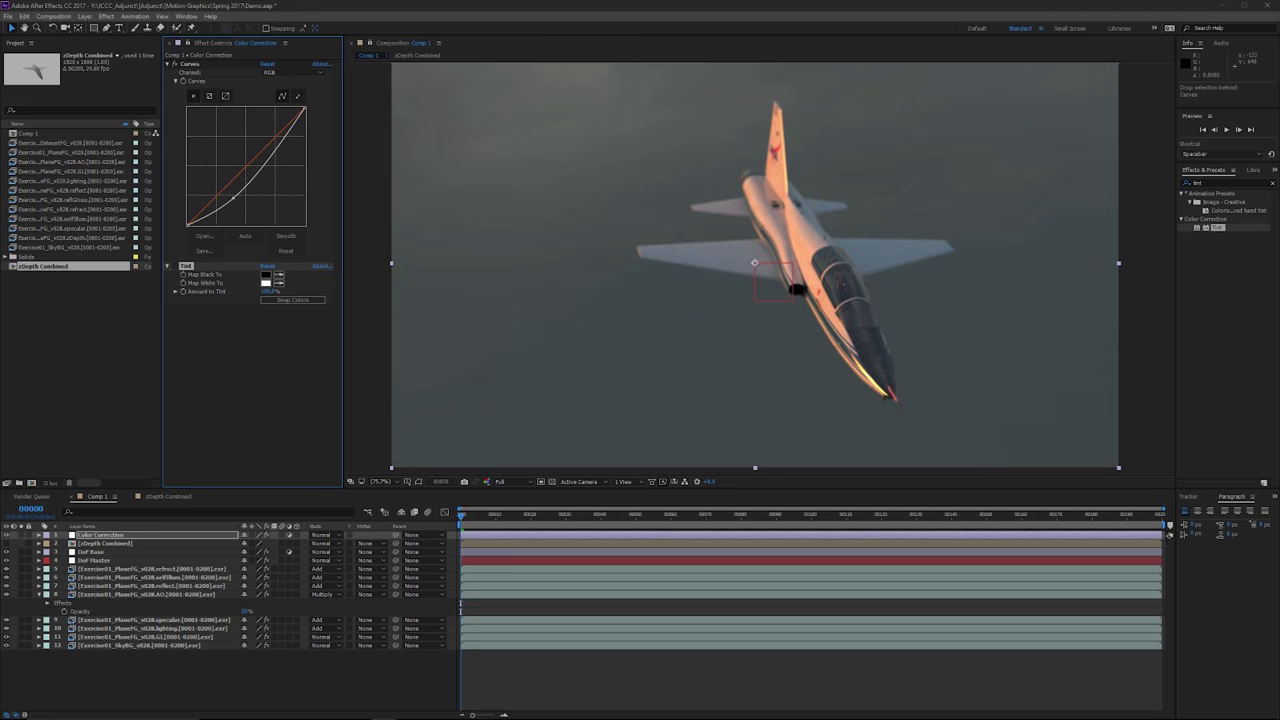
{"action": "left_click", "coordinate": [176, 266]}
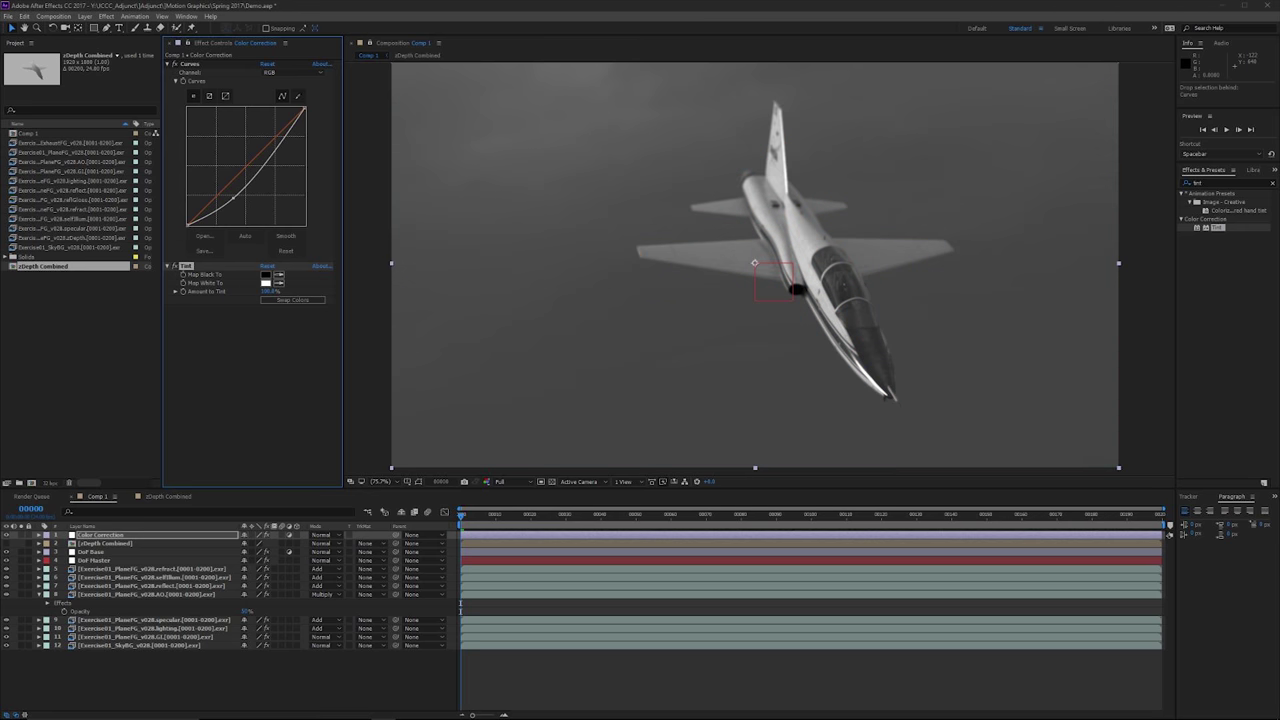
- Shape the RGB curve on Color Correction into an S by pulling the shadows down and raising the highlights
{"action": "left_click_drag", "start_coordinate": [232, 197], "coordinate": [220, 216]}
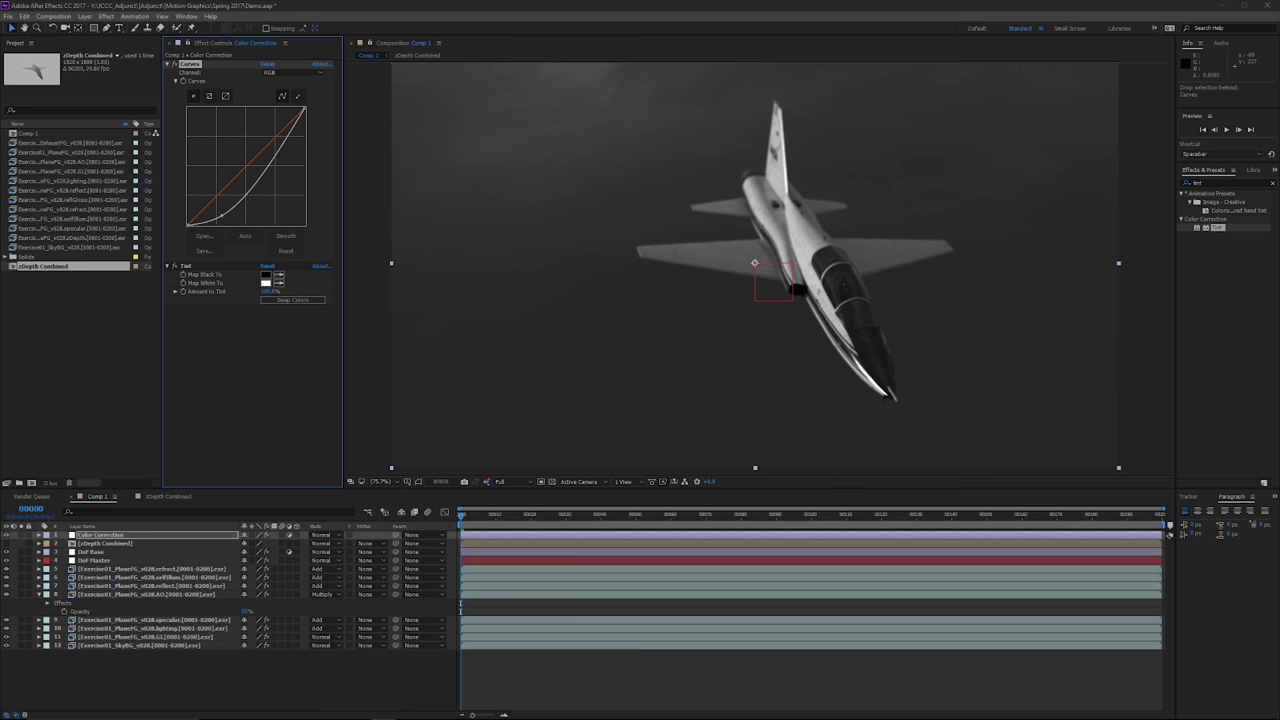
{"action": "left_click_drag", "start_coordinate": [243, 200], "coordinate": [241, 198]}
{"action": "left_click_drag", "start_coordinate": [1026, 190], "coordinate": [854, 153]}
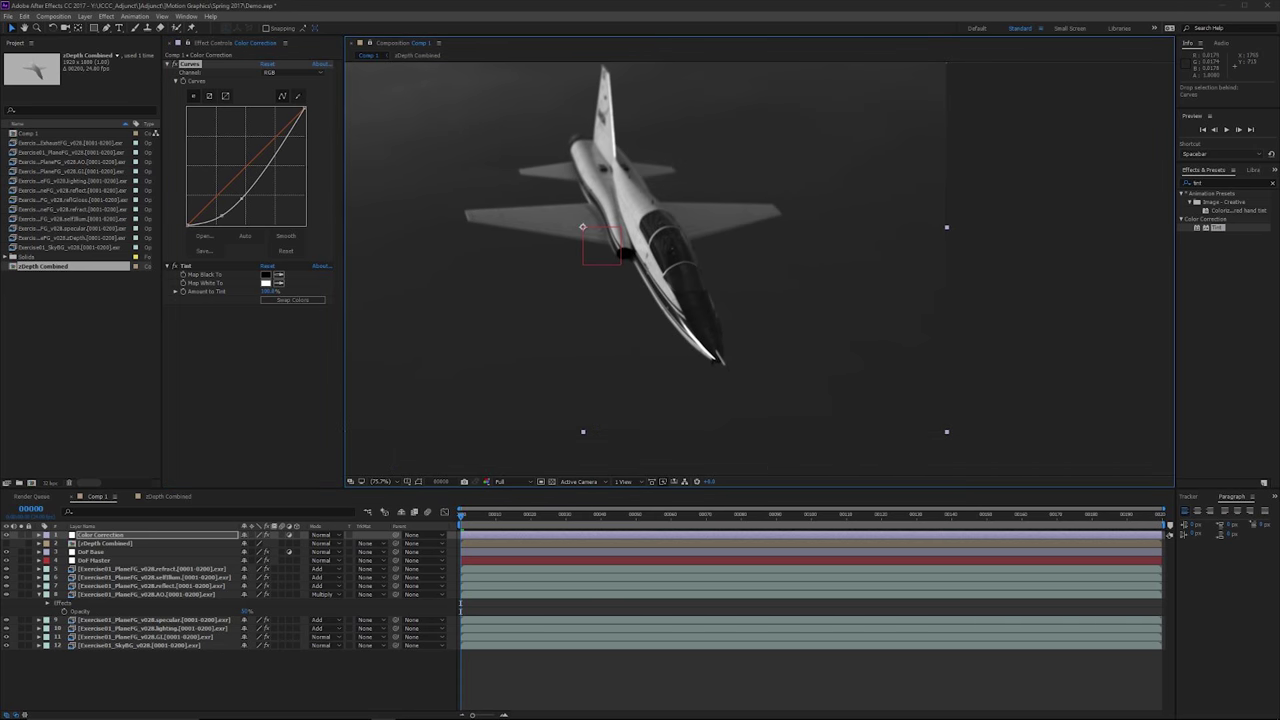
{"action": "scroll", "coordinate": [840, 300], "scroll_direction": "up", "scroll_amount": 1}
{"action": "left_click_drag", "start_coordinate": [830, 357], "coordinate": [733, 436]}
{"action": "scroll", "coordinate": [909, 293], "scroll_direction": "up", "scroll_amount": 3}
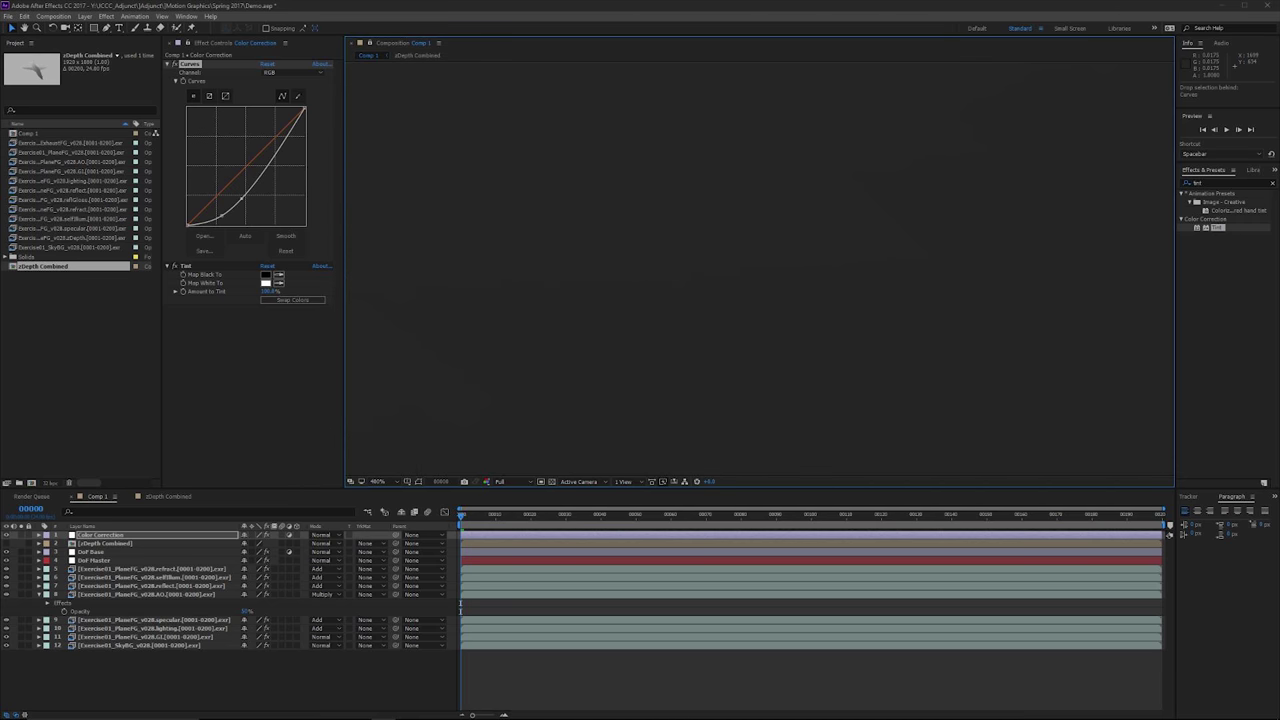
{"action": "scroll", "coordinate": [760, 268], "scroll_direction": "down", "scroll_amount": 2}
{"action": "left_click_drag", "start_coordinate": [481, 229], "coordinate": [745, 285]}
{"action": "scroll", "coordinate": [745, 285], "scroll_direction": "down", "scroll_amount": 1}
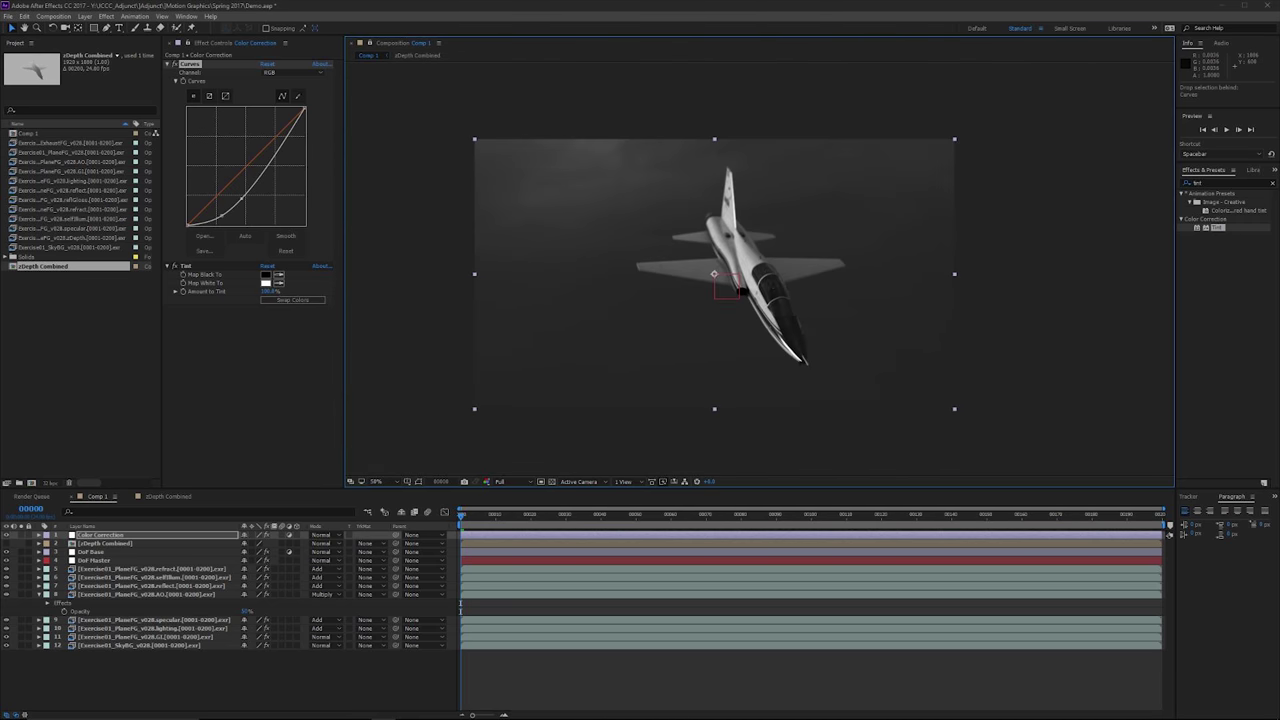
{"action": "scroll", "coordinate": [745, 285], "scroll_direction": "up", "scroll_amount": 1}
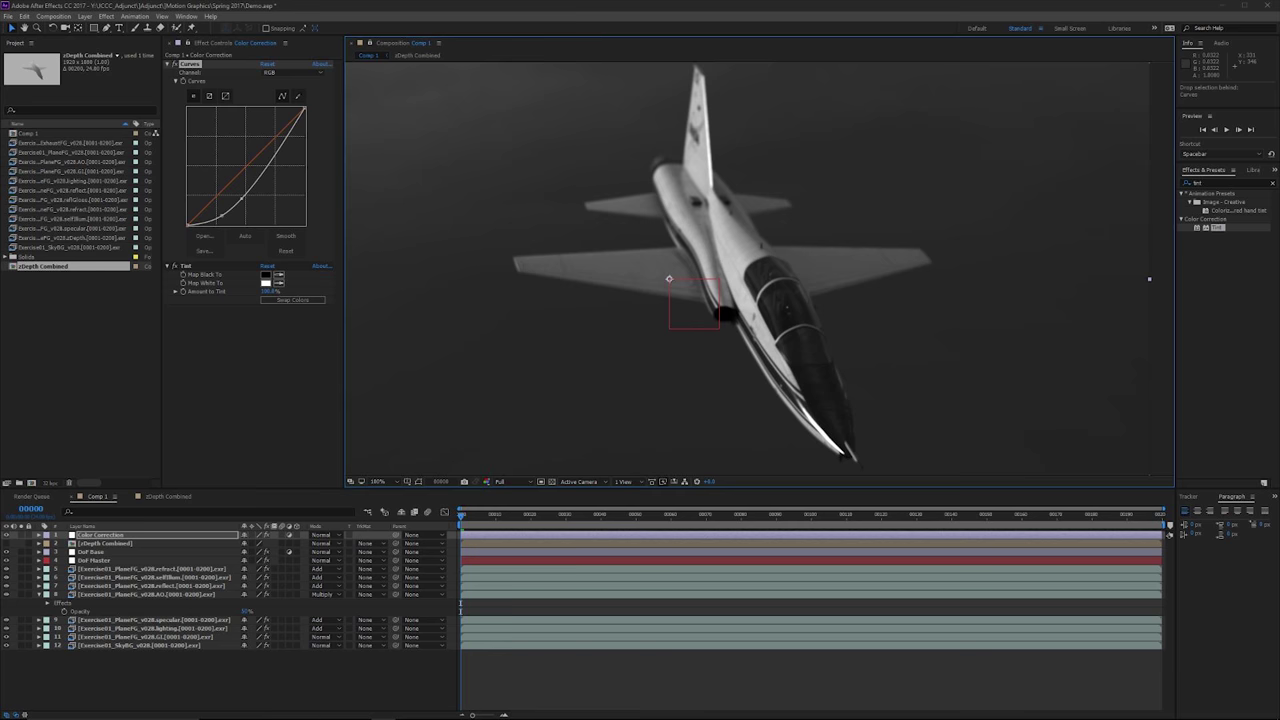
{"action": "left_click_drag", "start_coordinate": [274, 155], "coordinate": [271, 143]}
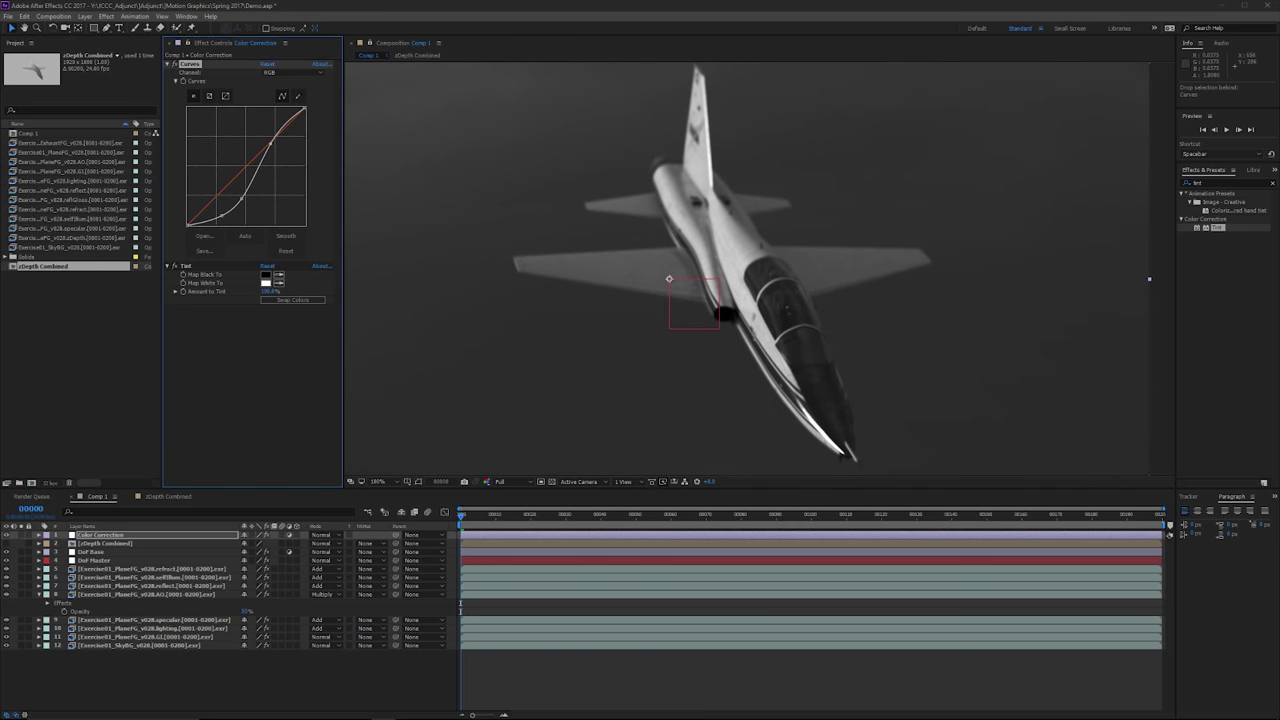
- Examine the pixel values of the bright highlights on the plane's canopy and nose at frame 150
{"action": "key", "text": "space"}
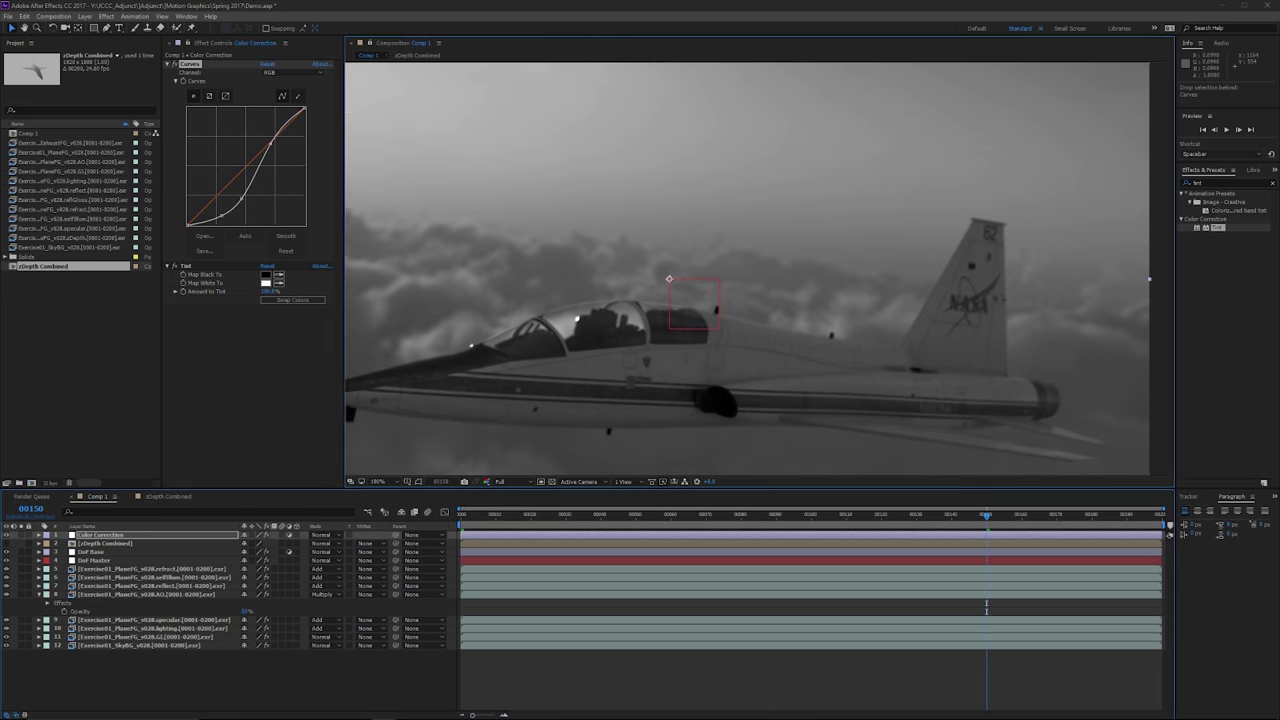
{"action": "scroll", "coordinate": [750, 270], "scroll_direction": "up", "scroll_amount": 1}
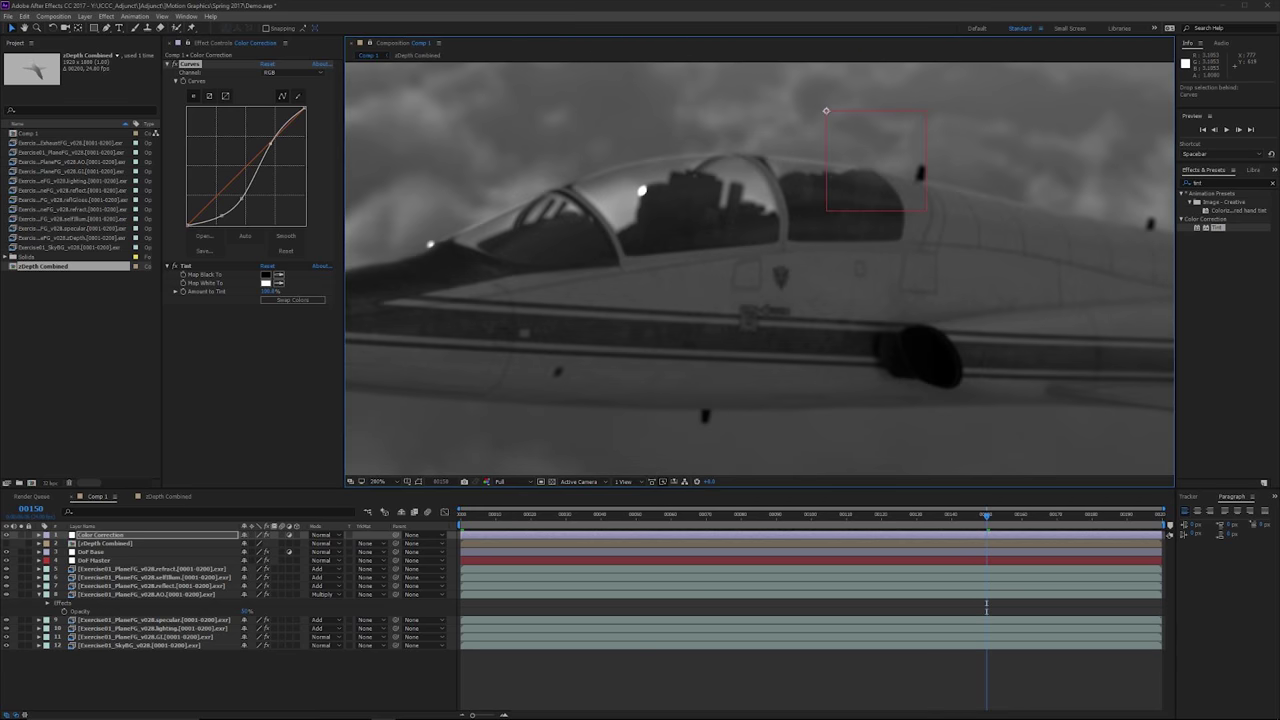
{"action": "left_click", "coordinate": [1208, 72]}
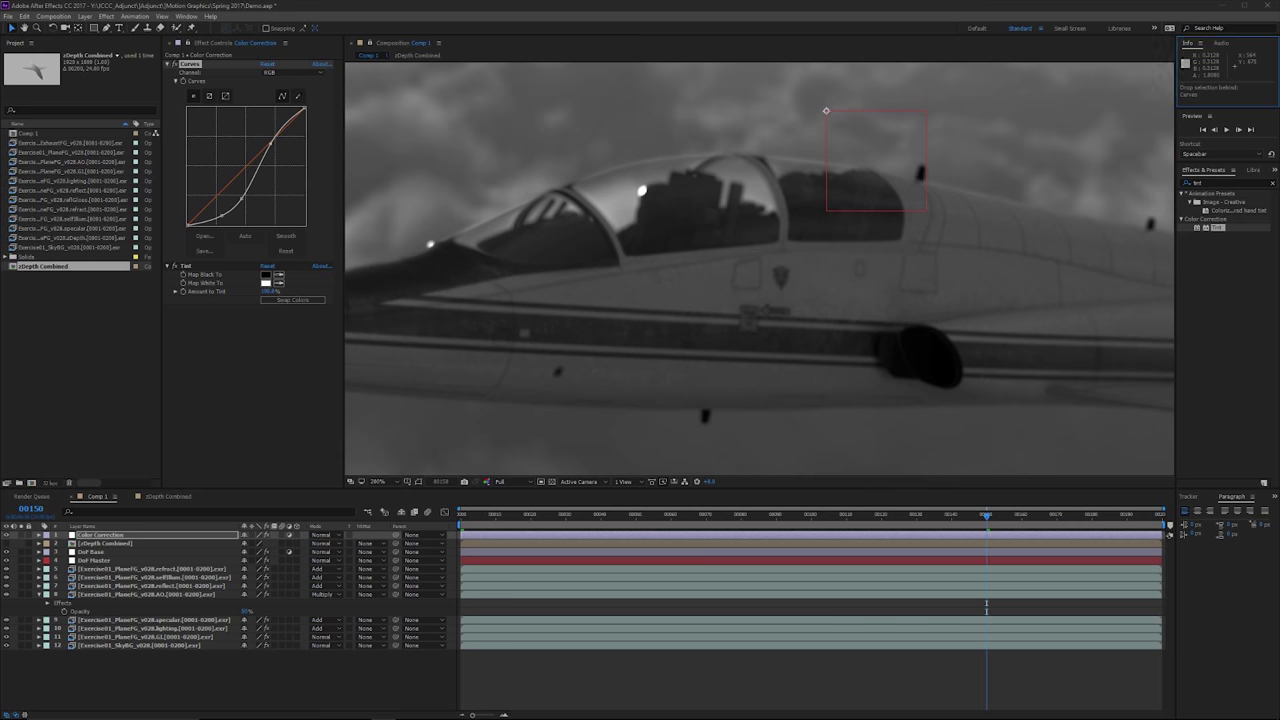
{"action": "left_click_drag", "start_coordinate": [358, 272], "coordinate": [960, 285]}
{"action": "scroll", "coordinate": [660, 270], "scroll_direction": "up", "scroll_amount": 3}
{"action": "scroll", "coordinate": [700, 290], "scroll_direction": "down", "scroll_amount": 2}
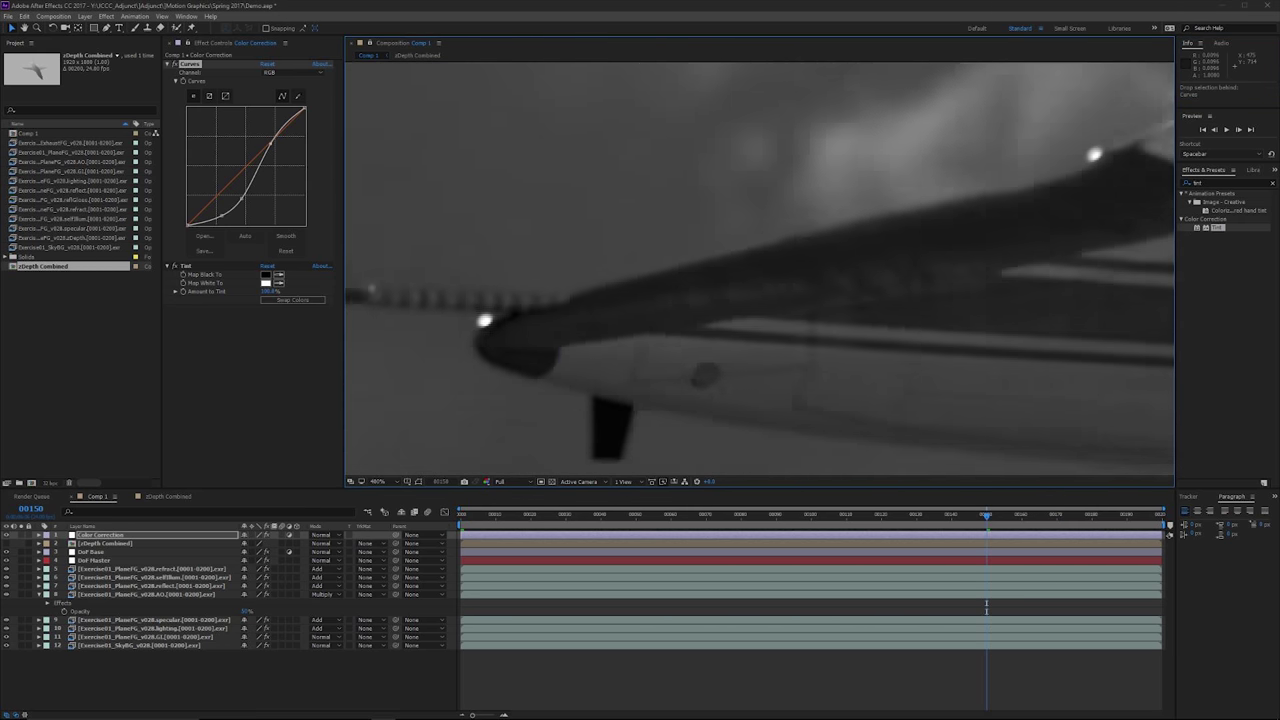
{"action": "left_click_drag", "start_coordinate": [448, 309], "coordinate": [670, 240]}
{"action": "scroll", "coordinate": [665, 240], "scroll_direction": "up", "scroll_amount": 1}
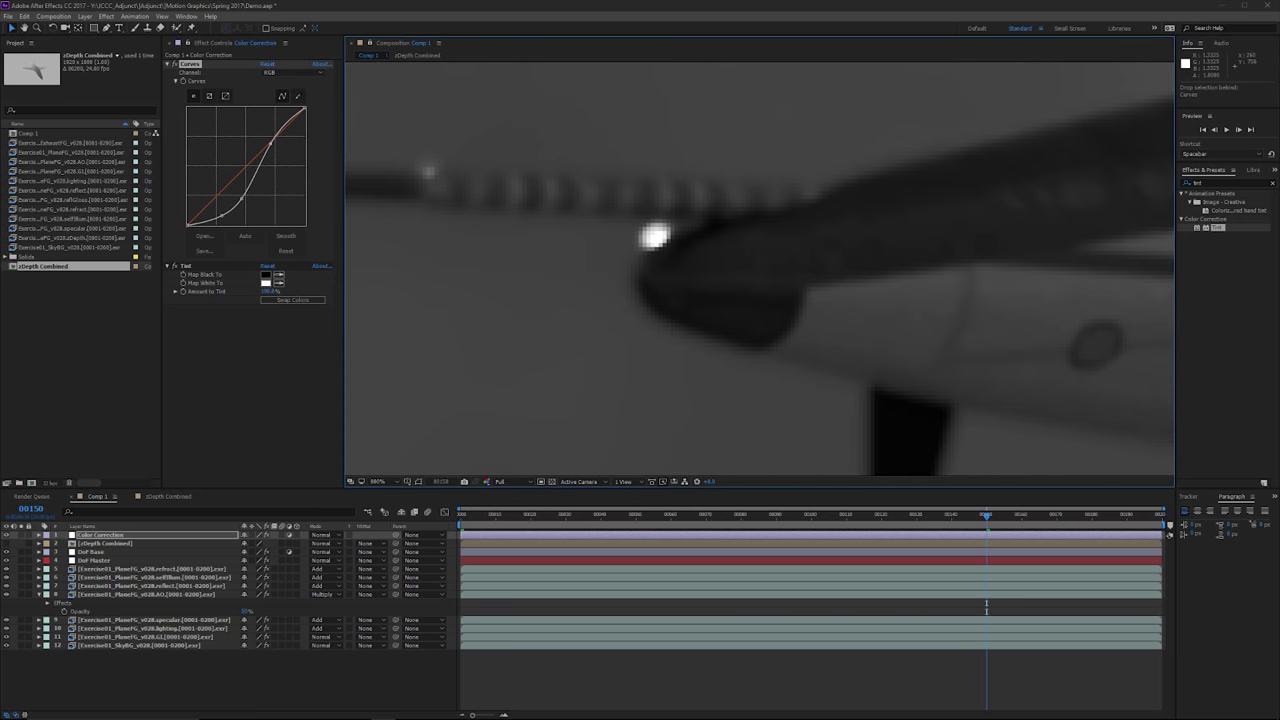
{"action": "left_click_drag", "start_coordinate": [880, 390], "coordinate": [668, 243]}
{"action": "scroll", "coordinate": [699, 330], "scroll_direction": "down", "scroll_amount": 3}
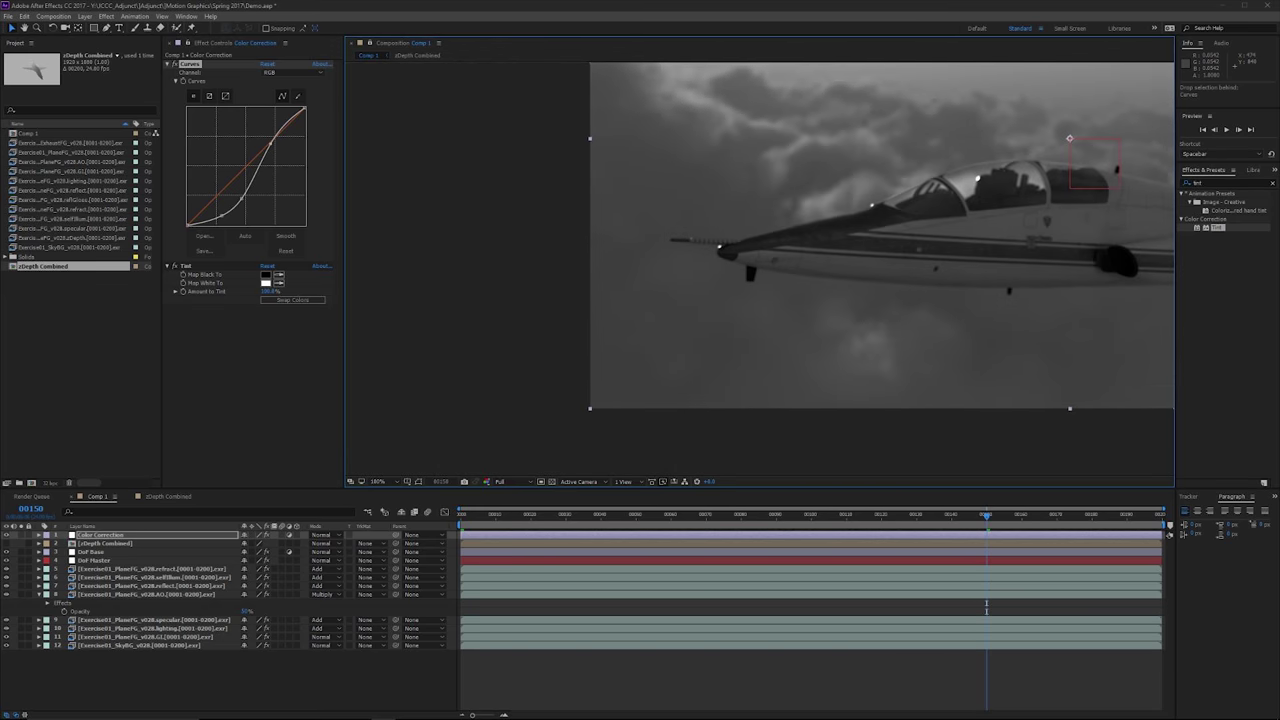
{"action": "left_click_drag", "start_coordinate": [1073, 225], "coordinate": [762, 316]}
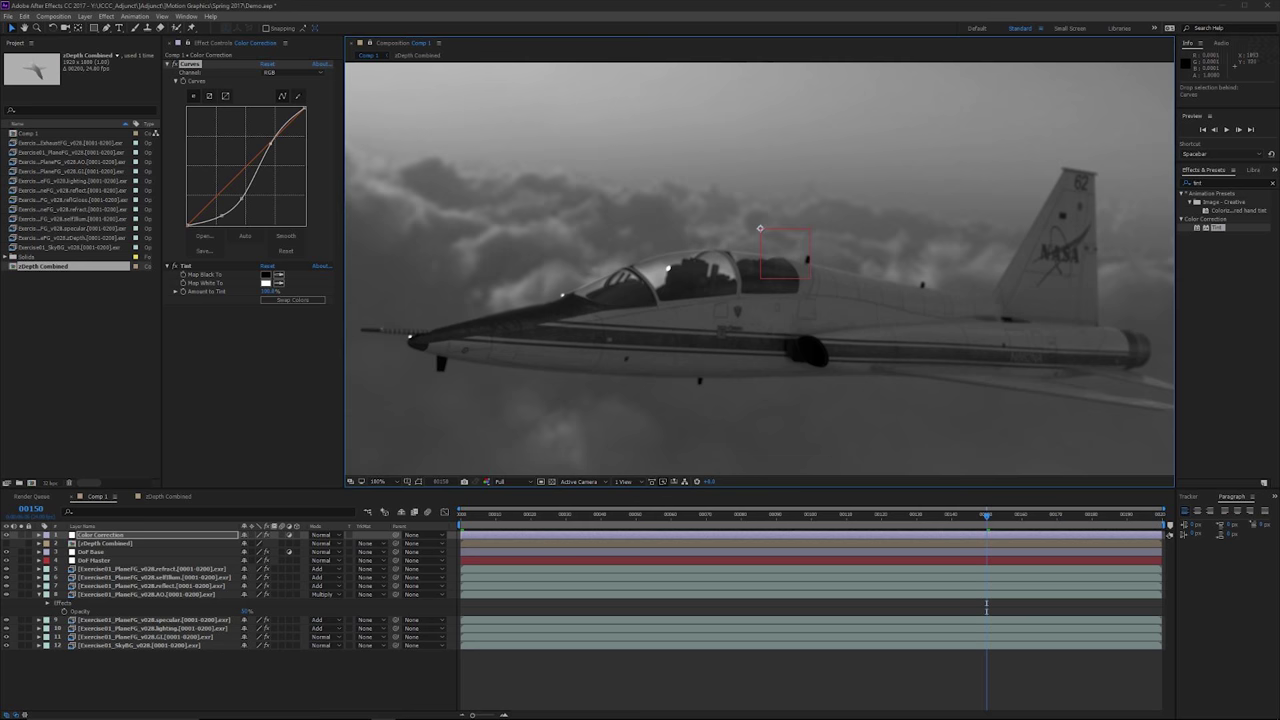
{"action": "left_click_drag", "start_coordinate": [811, 255], "coordinate": [808, 241]}
- Examine the black levels around the plane's engine intake at frame 102
{"action": "left_click_drag", "start_coordinate": [987, 516], "coordinate": [819, 516]}
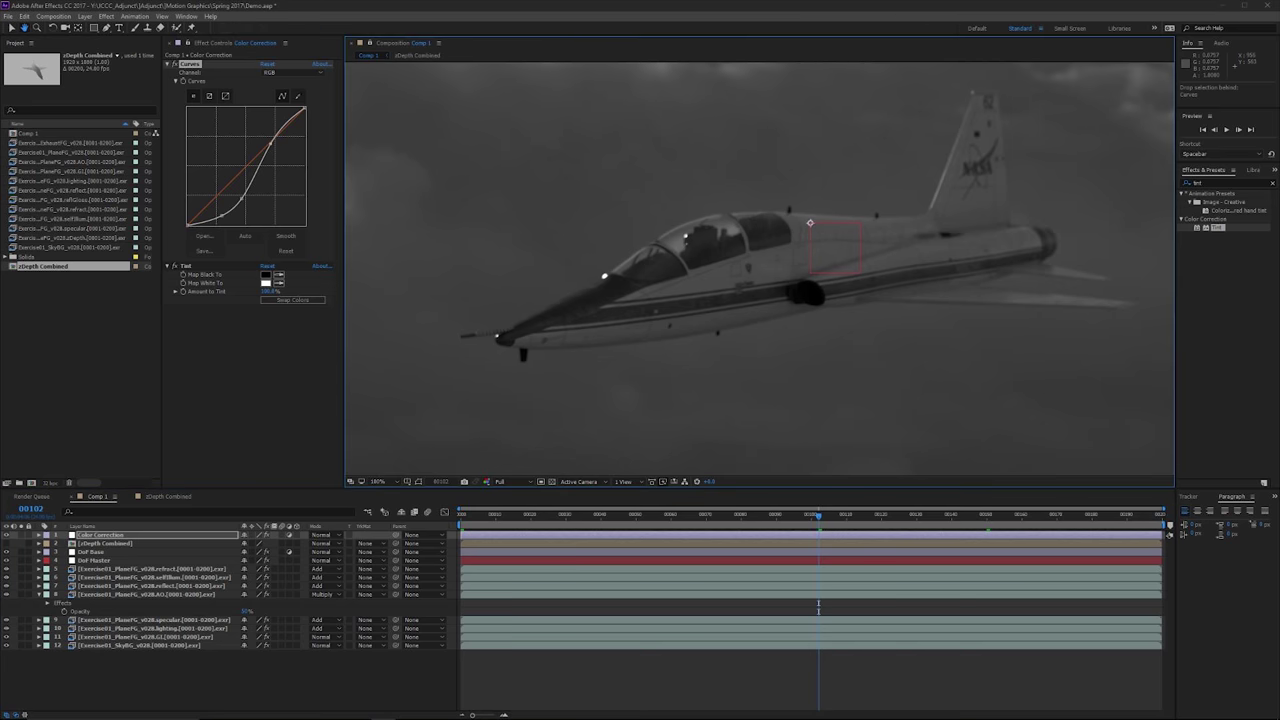
{"action": "scroll", "coordinate": [796, 275], "scroll_direction": "up", "scroll_amount": 4}
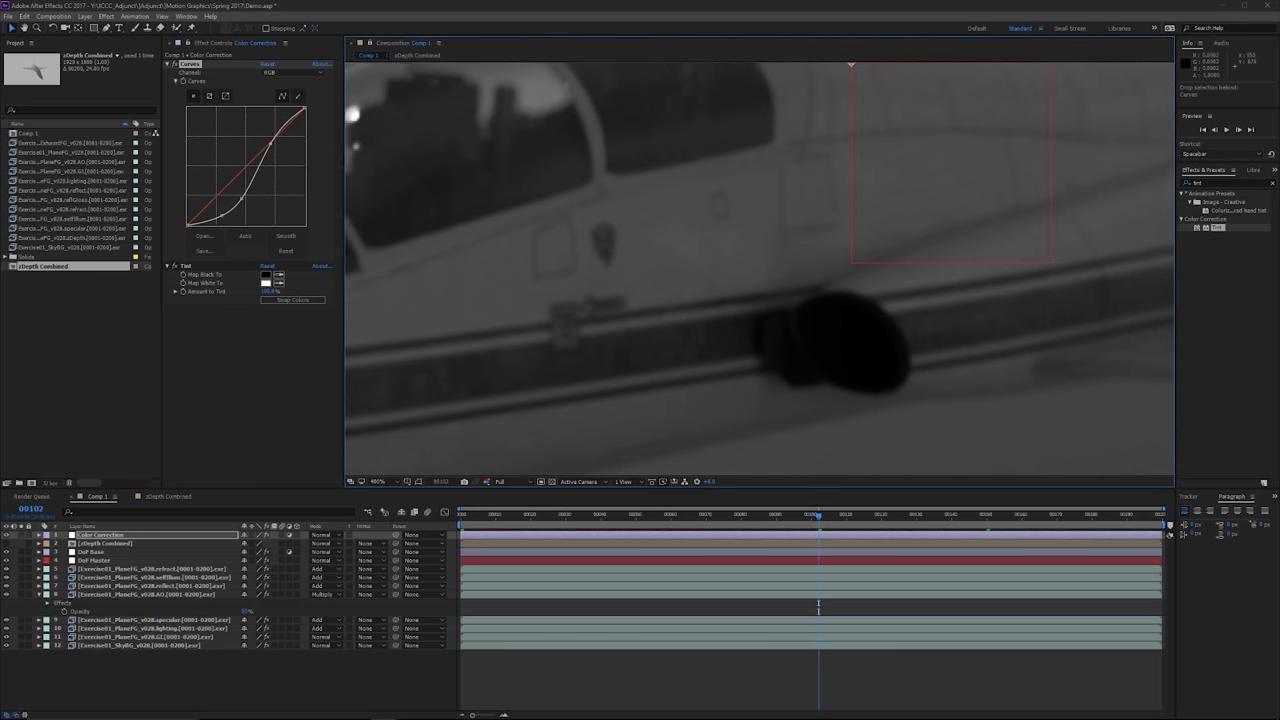
{"action": "scroll", "coordinate": [831, 339], "scroll_direction": "right", "scroll_amount": 1}
{"action": "scroll", "coordinate": [822, 342], "scroll_direction": "down", "scroll_amount": 2}
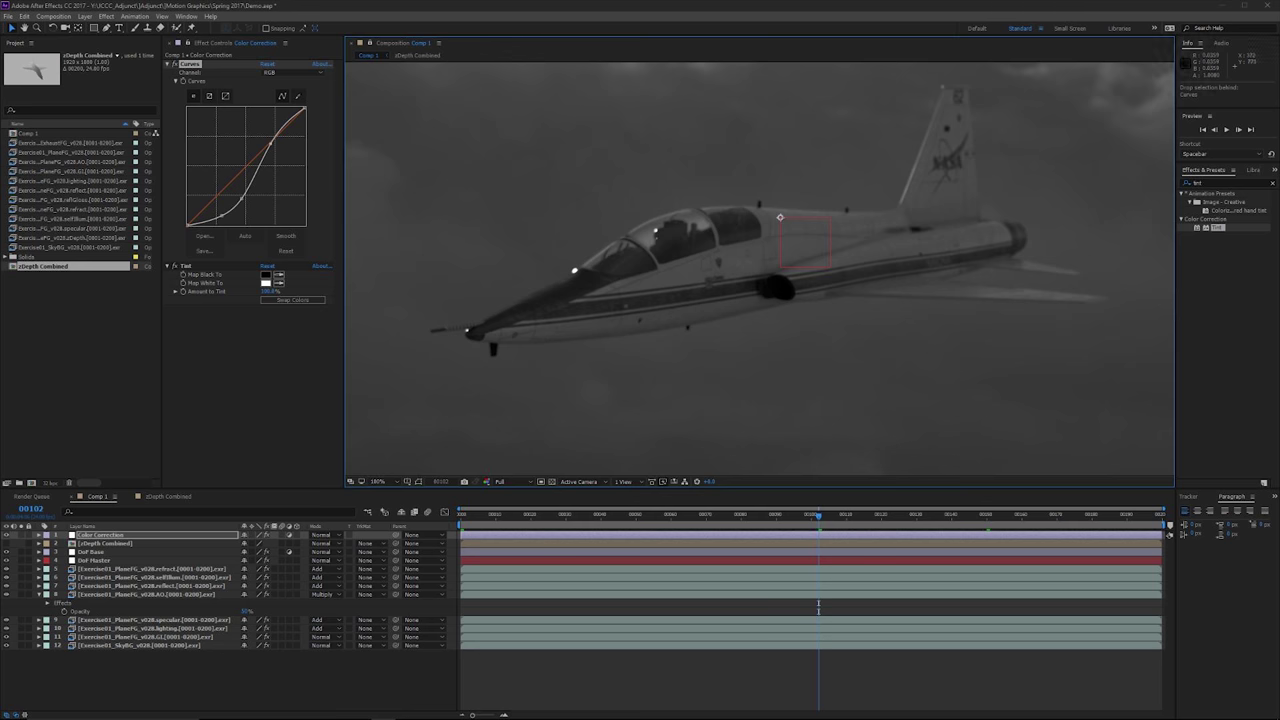
- At frame 19, steepen the RGB S-curve slightly by raising the highlights and lowering the shadows, and disable Tint
{"action": "key", "text": "space"}
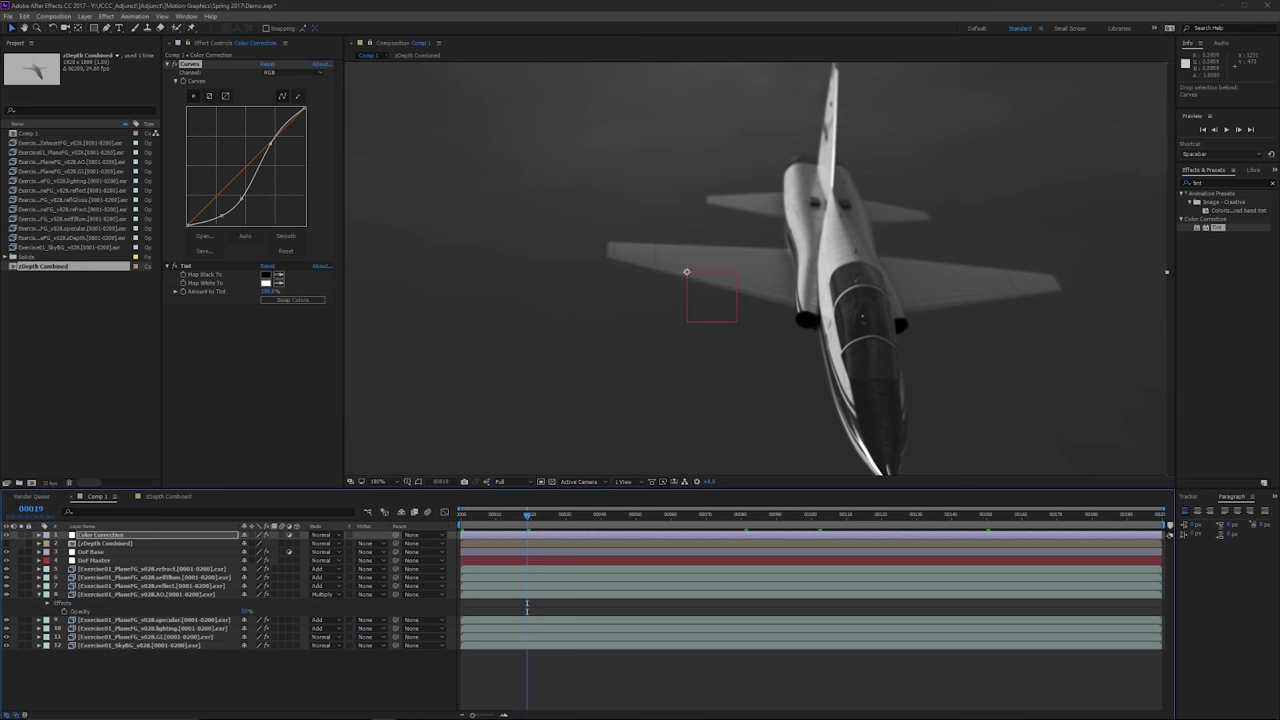
{"action": "left_click_drag", "start_coordinate": [845, 375], "coordinate": [822, 357]}
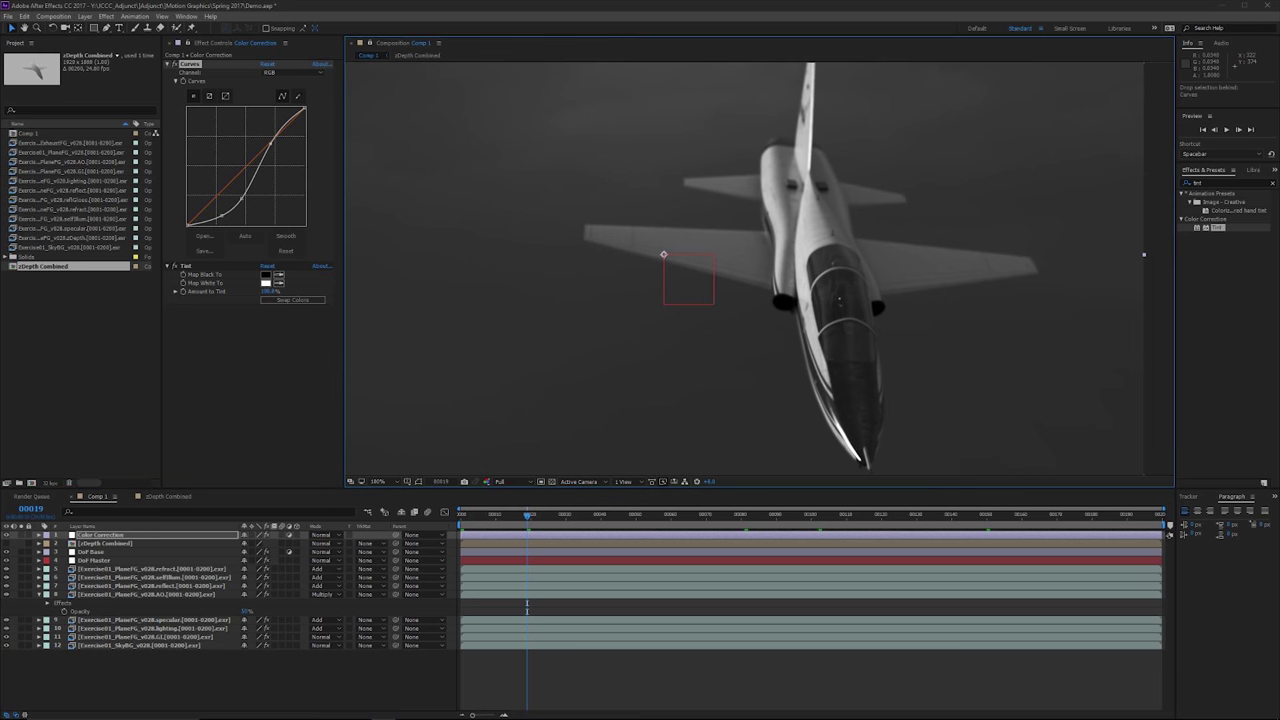
{"action": "left_click_drag", "start_coordinate": [270, 143], "coordinate": [268, 141]}
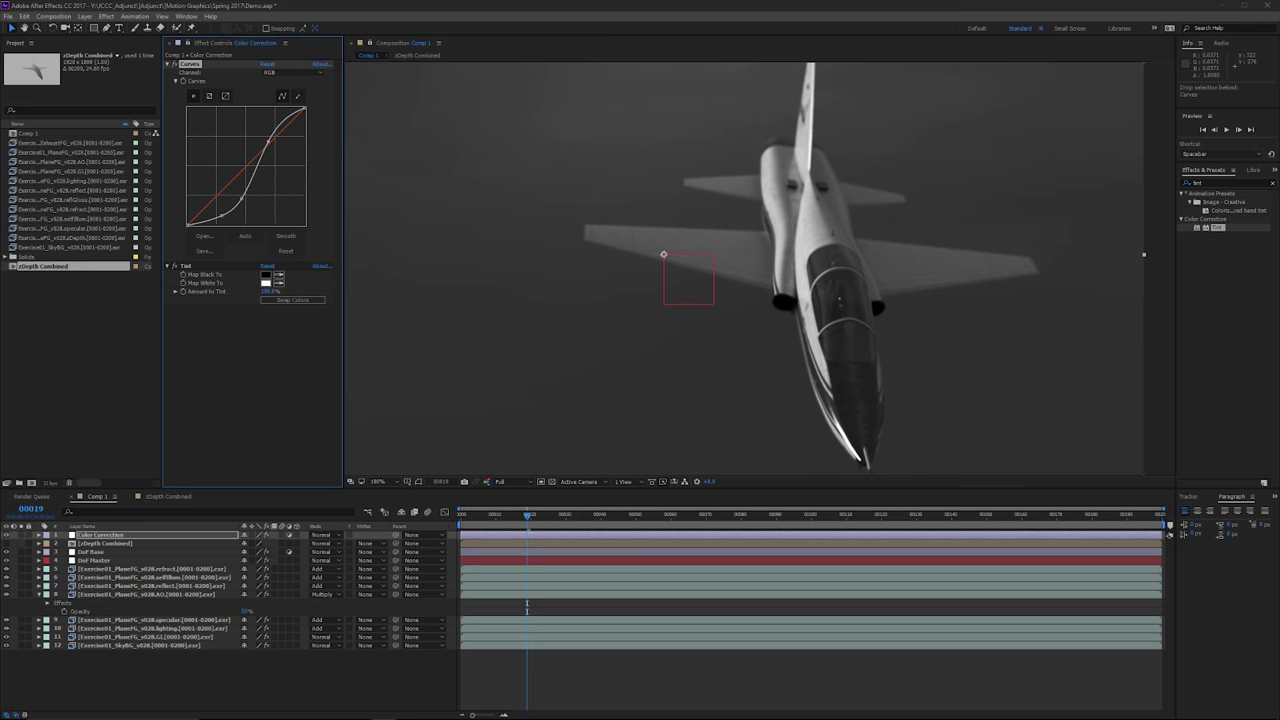
{"action": "left_click_drag", "start_coordinate": [222, 216], "coordinate": [219, 218]}
{"action": "left_click", "coordinate": [175, 266]}
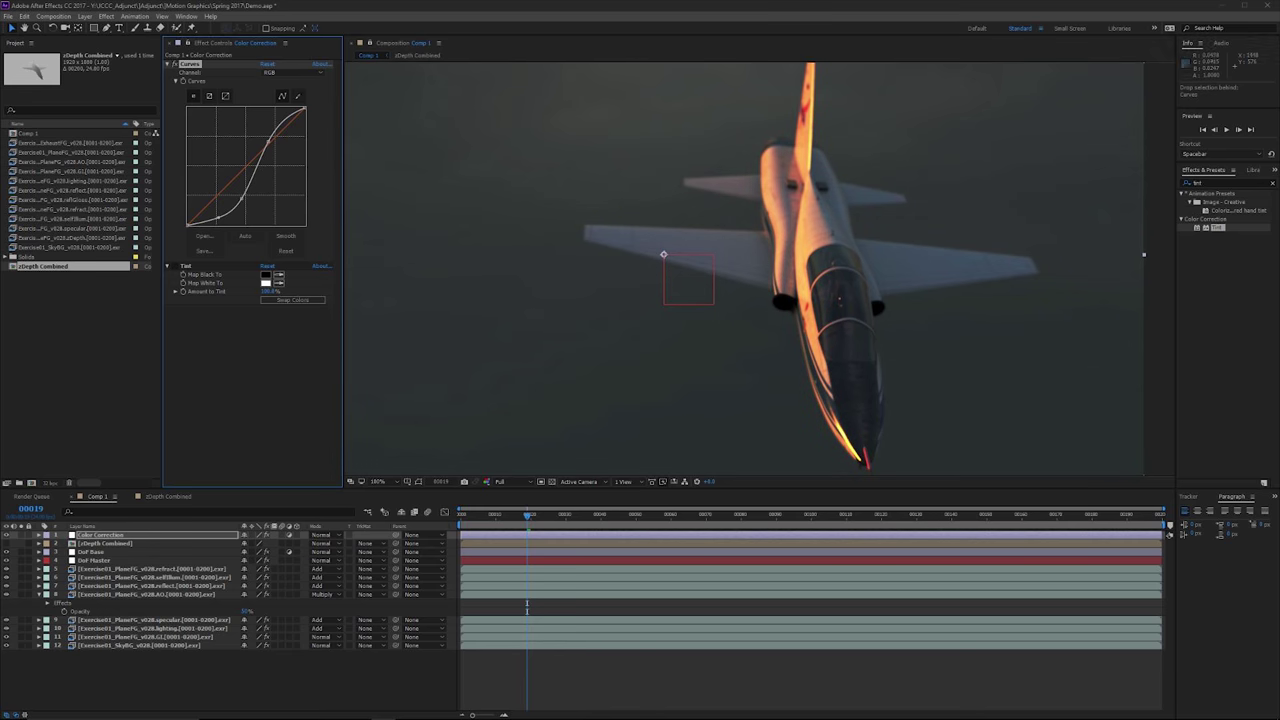
- Find the Curves effect and add a second instance to Color Correction between the first Curves and Tint
{"action": "key", "text": "comma"}
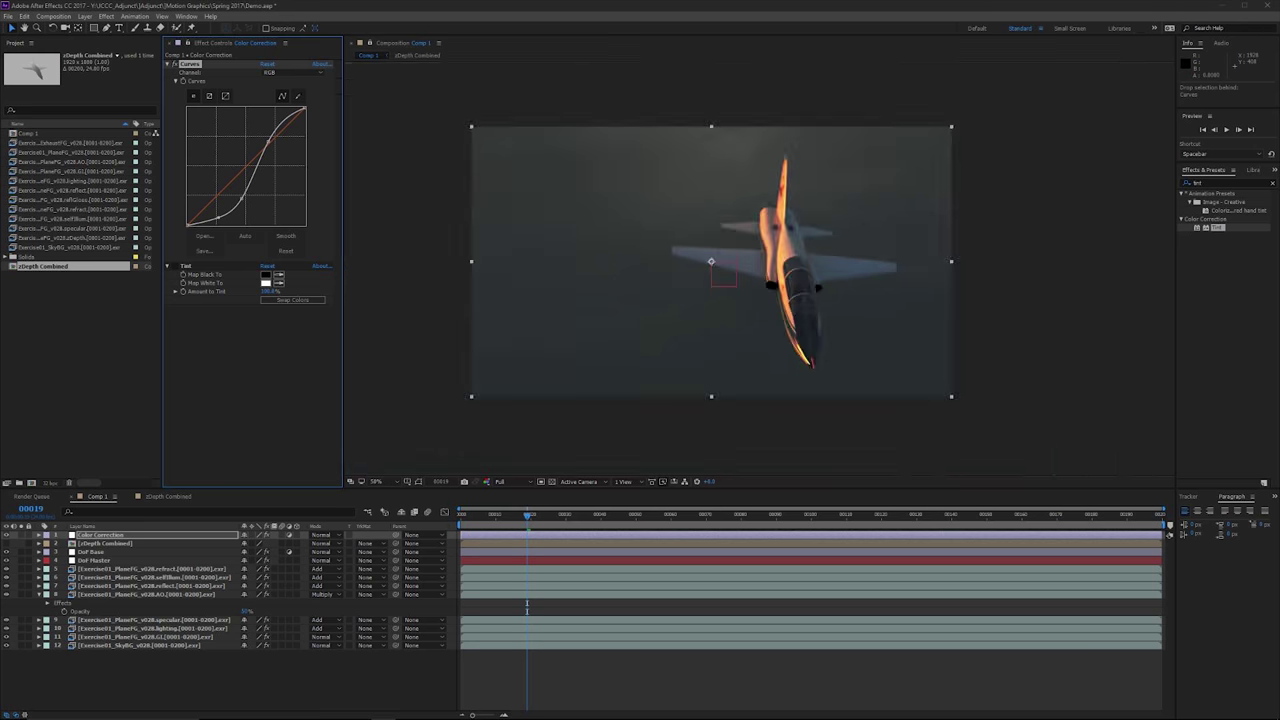
{"action": "key", "text": "period"}
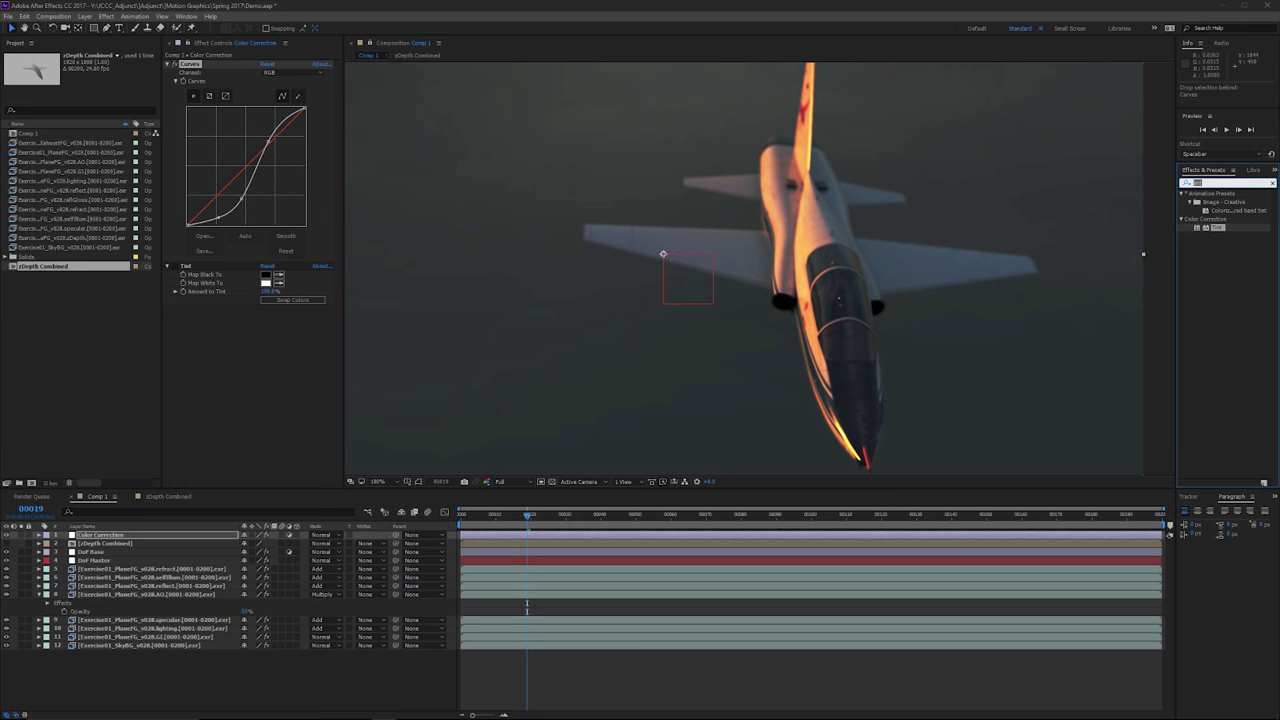
{"action": "type", "text": "curves"}
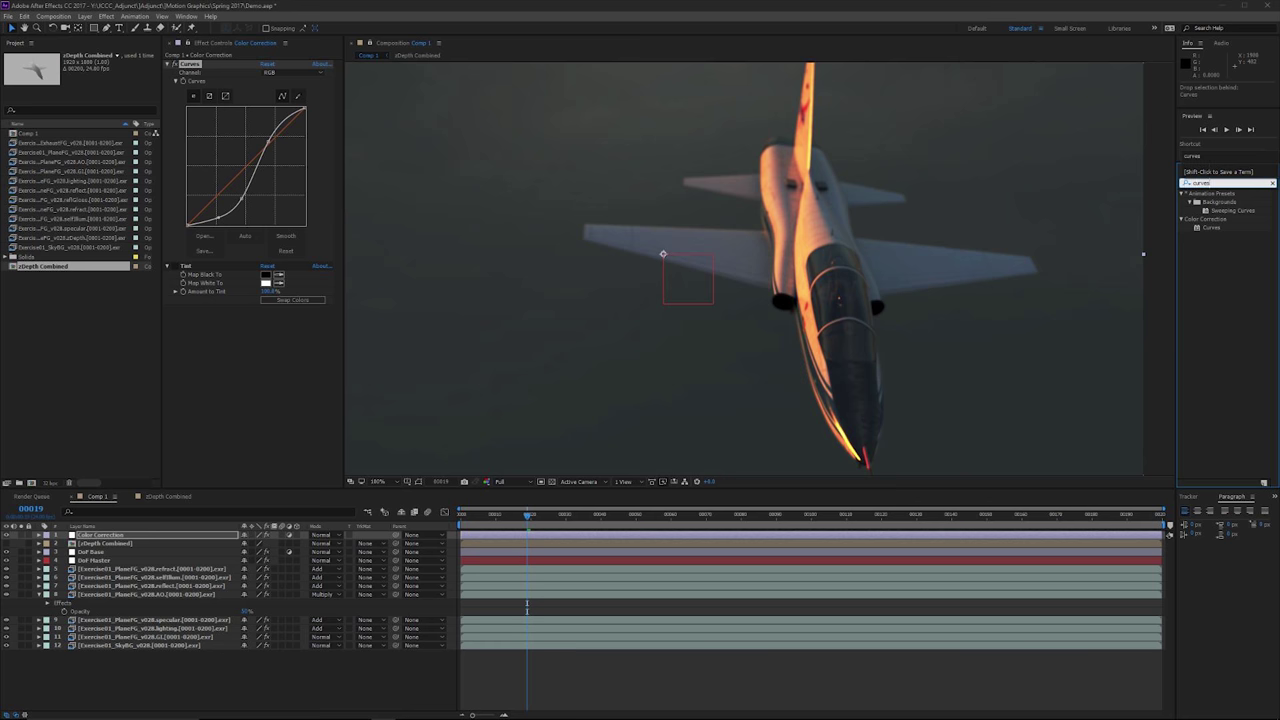
{"action": "left_click_drag", "start_coordinate": [1211, 228], "coordinate": [232, 260]}
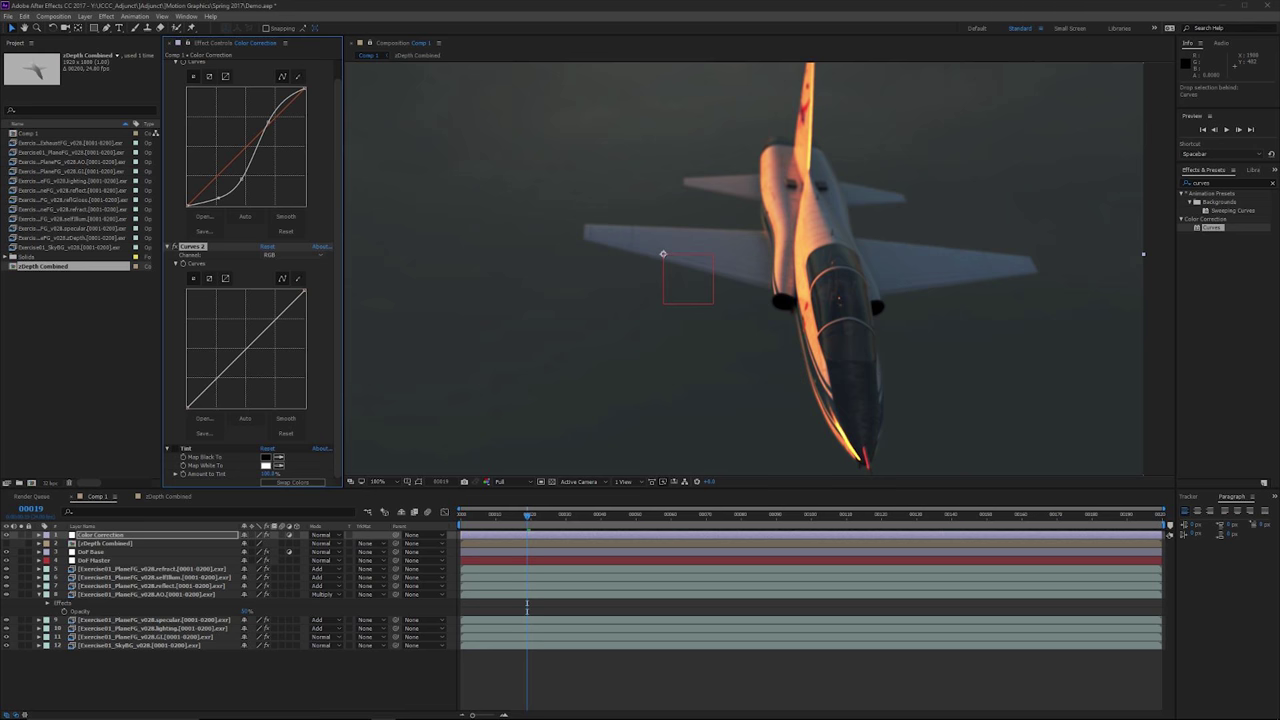
- Raise the midtones of the Red channel slightly in the second Curves effect to warm the shot
{"action": "left_click", "coordinate": [292, 255]}
{"action": "left_click", "coordinate": [285, 277]}
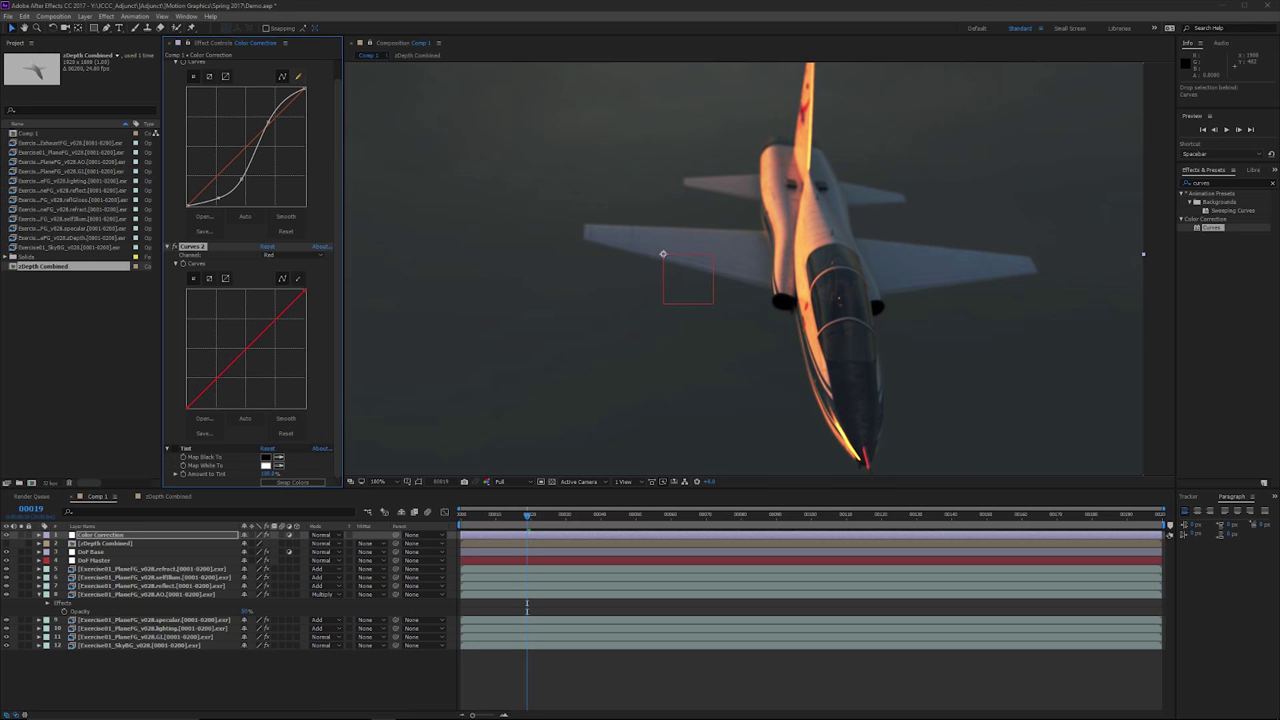
{"action": "left_click_drag", "start_coordinate": [251, 344], "coordinate": [248, 339]}
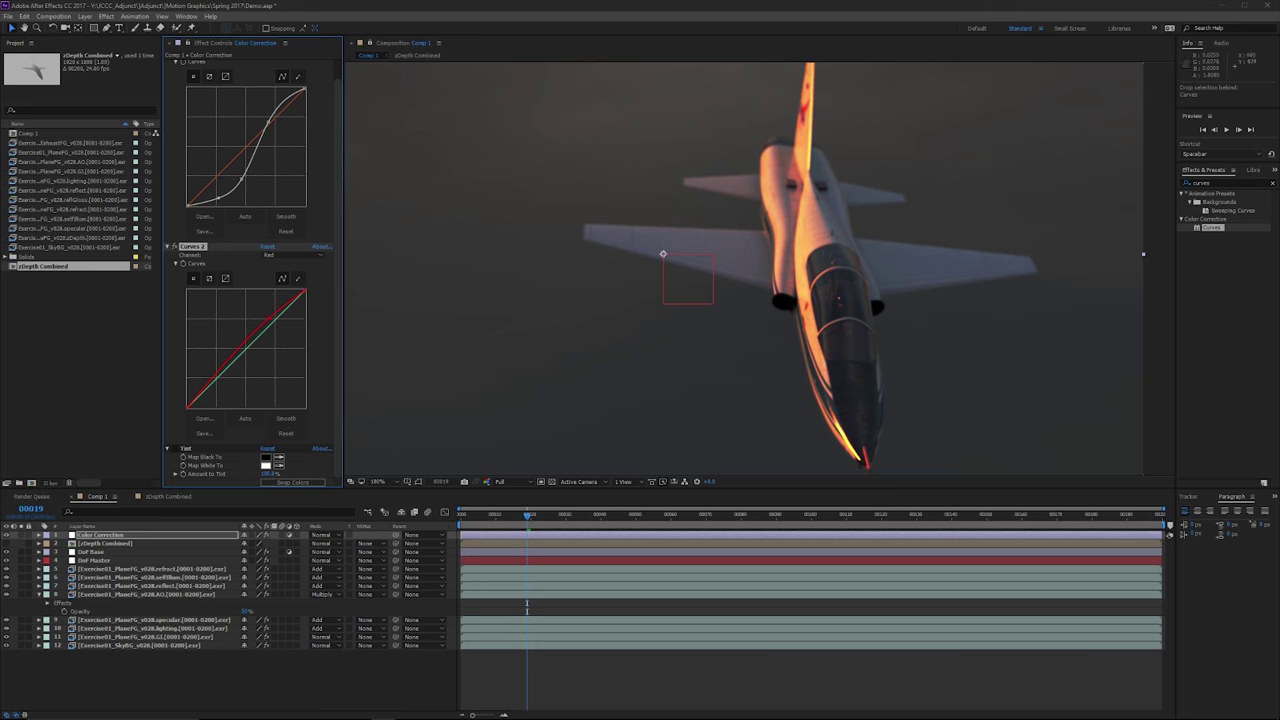
- At frame 129, lower the Blue channel's upper midtones in the second Curves effect while holding its shadows near the diagonal
{"action": "key", "text": "space"}
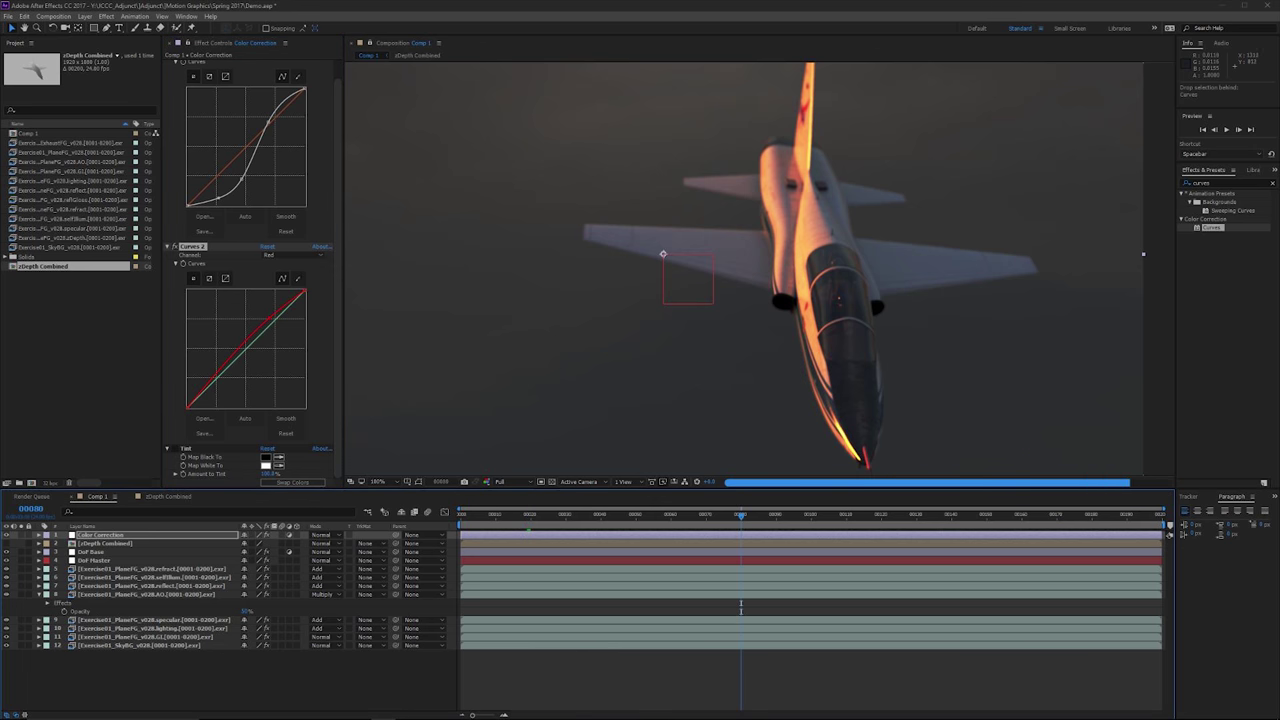
{"action": "left_click_drag", "start_coordinate": [784, 305], "coordinate": [809, 315]}
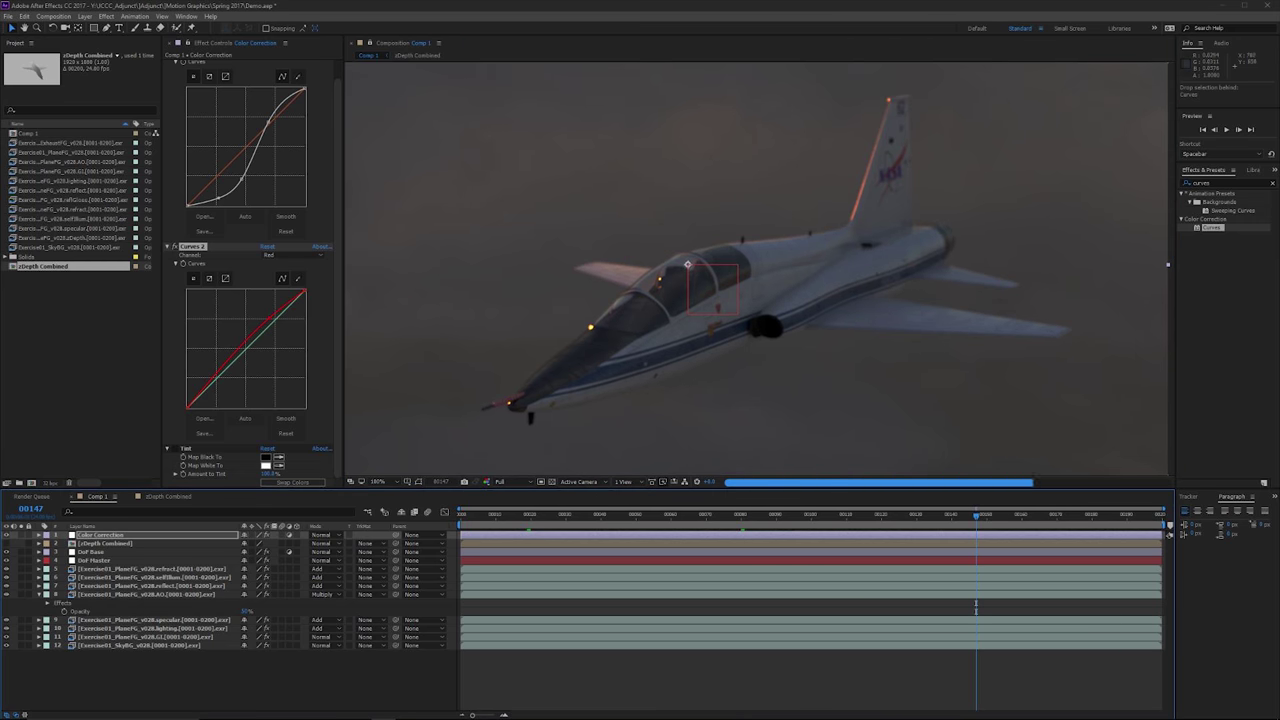
{"action": "key", "text": "v"}
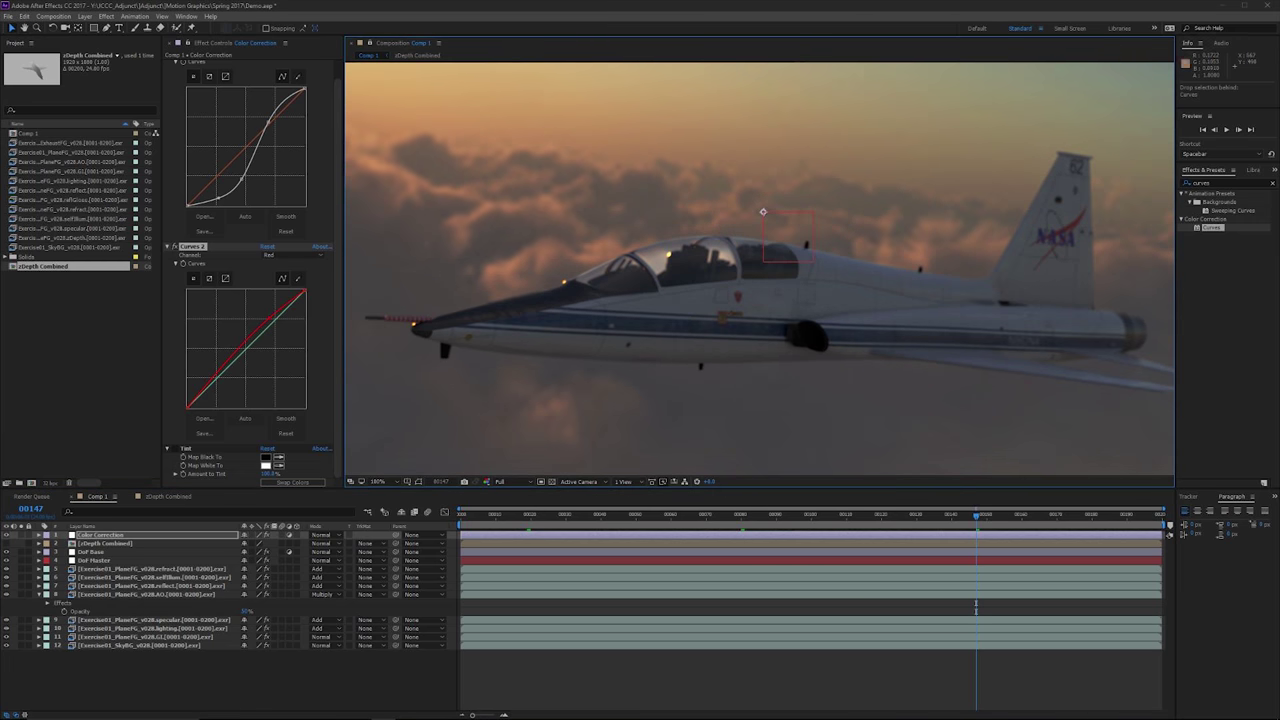
{"action": "left_click_drag", "start_coordinate": [976, 515], "coordinate": [913, 515]}
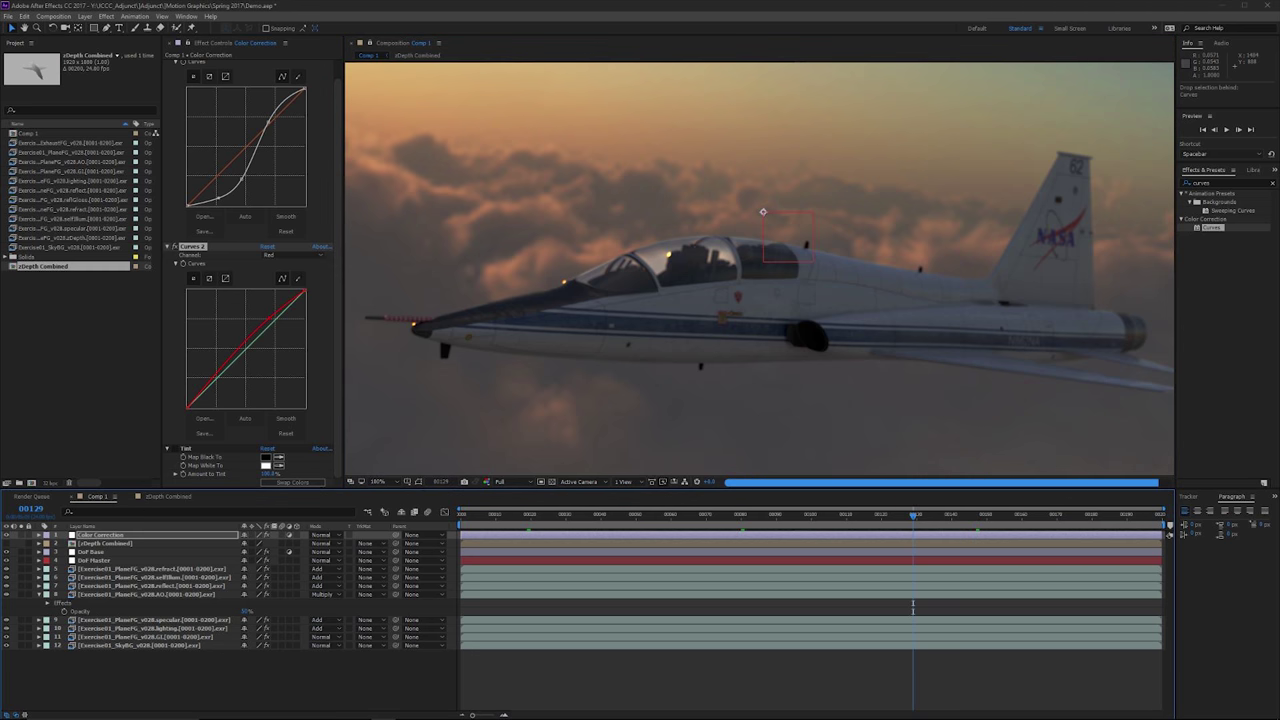
{"action": "key", "text": "v"}
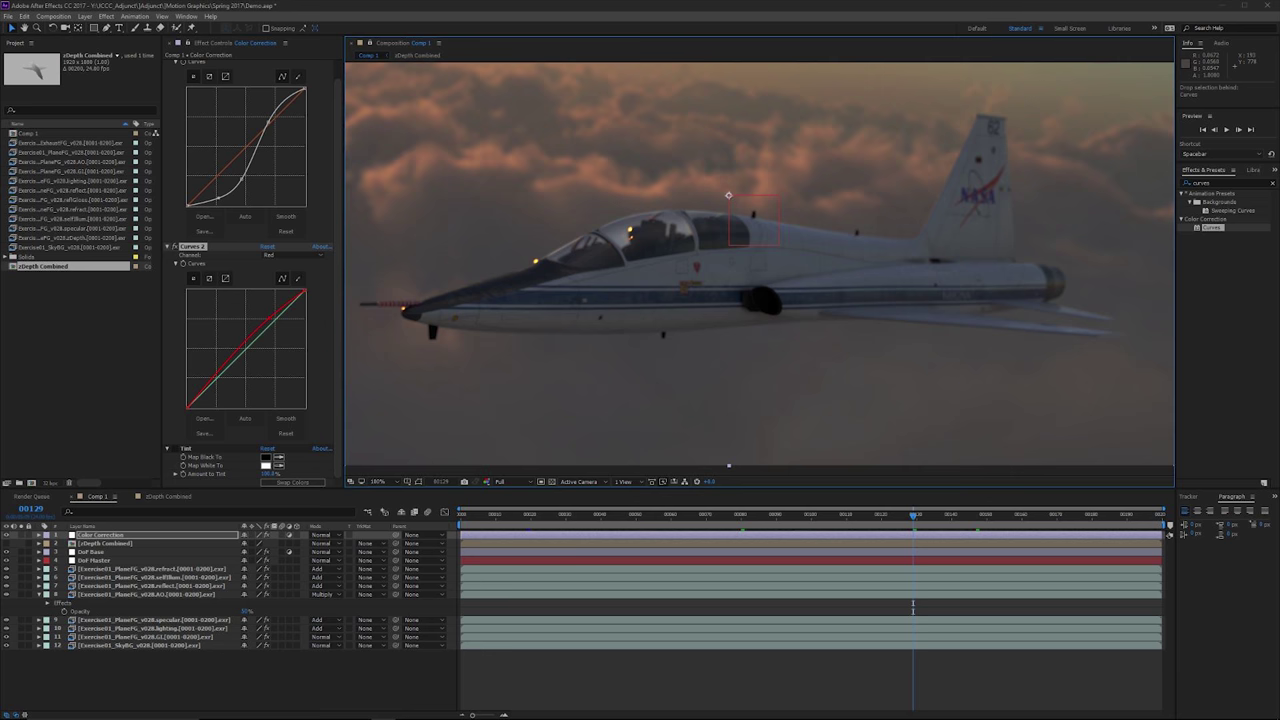
{"action": "left_click", "coordinate": [290, 255]}
{"action": "left_click", "coordinate": [285, 298]}
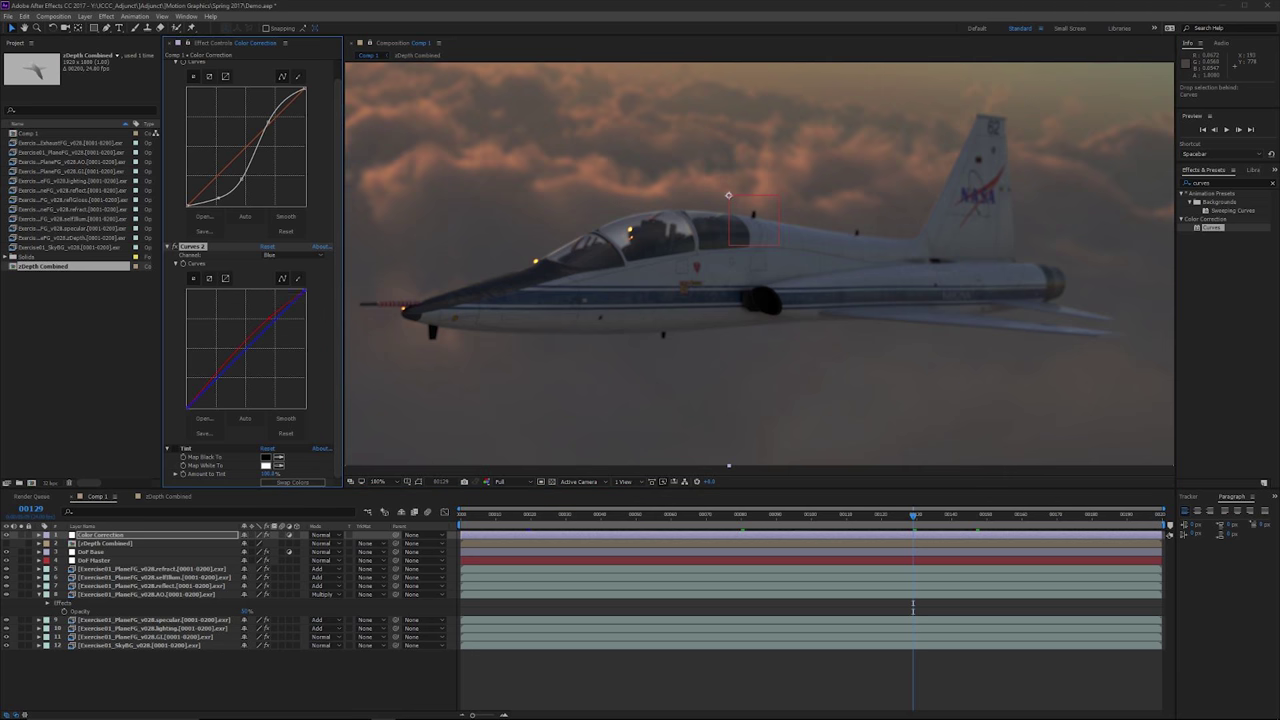
{"action": "left_click_drag", "start_coordinate": [246, 349], "coordinate": [281, 327]}
{"action": "mouse_move", "coordinate": [217, 386]}
{"action": "left_mouse_down"}
{"action": "mouse_move", "coordinate": [246, 356]}
{"action": "mouse_move", "coordinate": [217, 383]}
{"action": "left_mouse_up"}
{"action": "left_click_drag", "start_coordinate": [217, 382], "coordinate": [217, 379]}
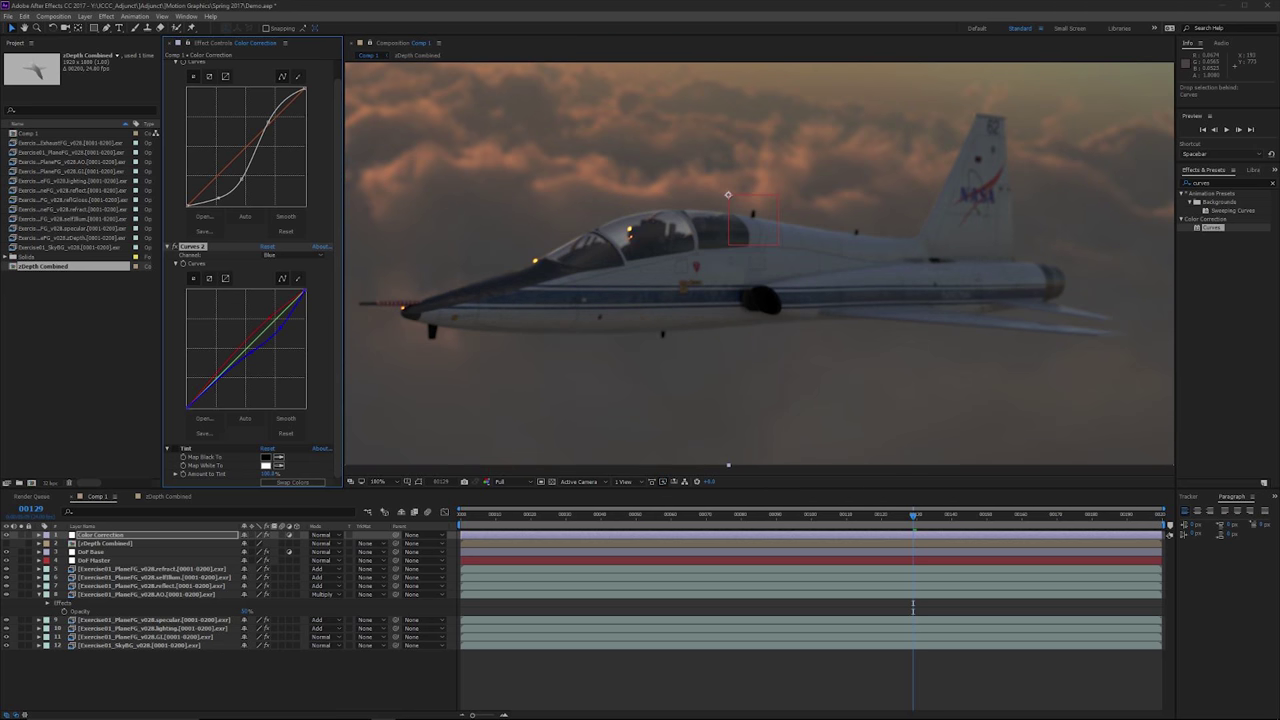
- Lower the Blue channel's shadow point slightly in the second Curves effect on the Color Correction layer
{"action": "left_click_drag", "start_coordinate": [217, 379], "coordinate": [217, 382]}
{"action": "left_click_drag", "start_coordinate": [730, 270], "coordinate": [789, 296]}
{"action": "scroll", "coordinate": [813, 301], "scroll_direction": "down", "scroll_amount": 1}
{"action": "scroll", "coordinate": [789, 296], "scroll_direction": "up", "scroll_amount": 1}
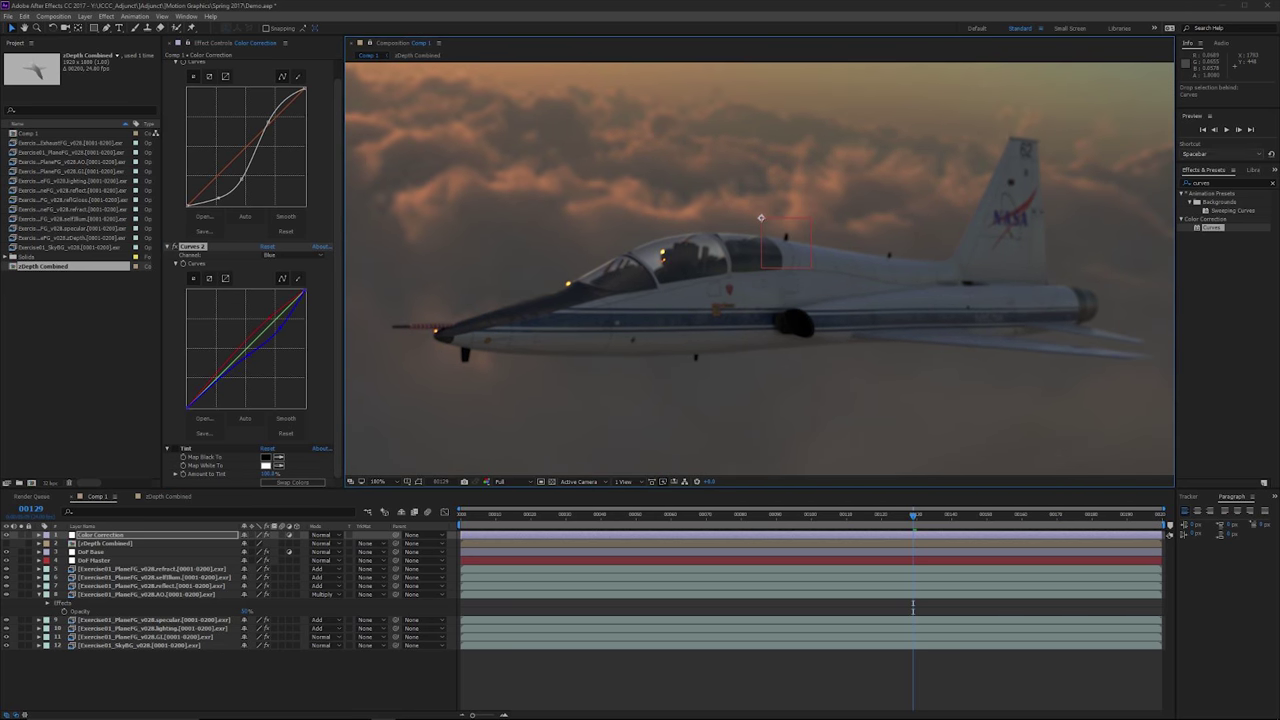
- Clear the effects search and expand the Color Correction category to list its effects
{"action": "left_click", "coordinate": [1220, 183]}
{"action": "key", "text": "BackSpace"}
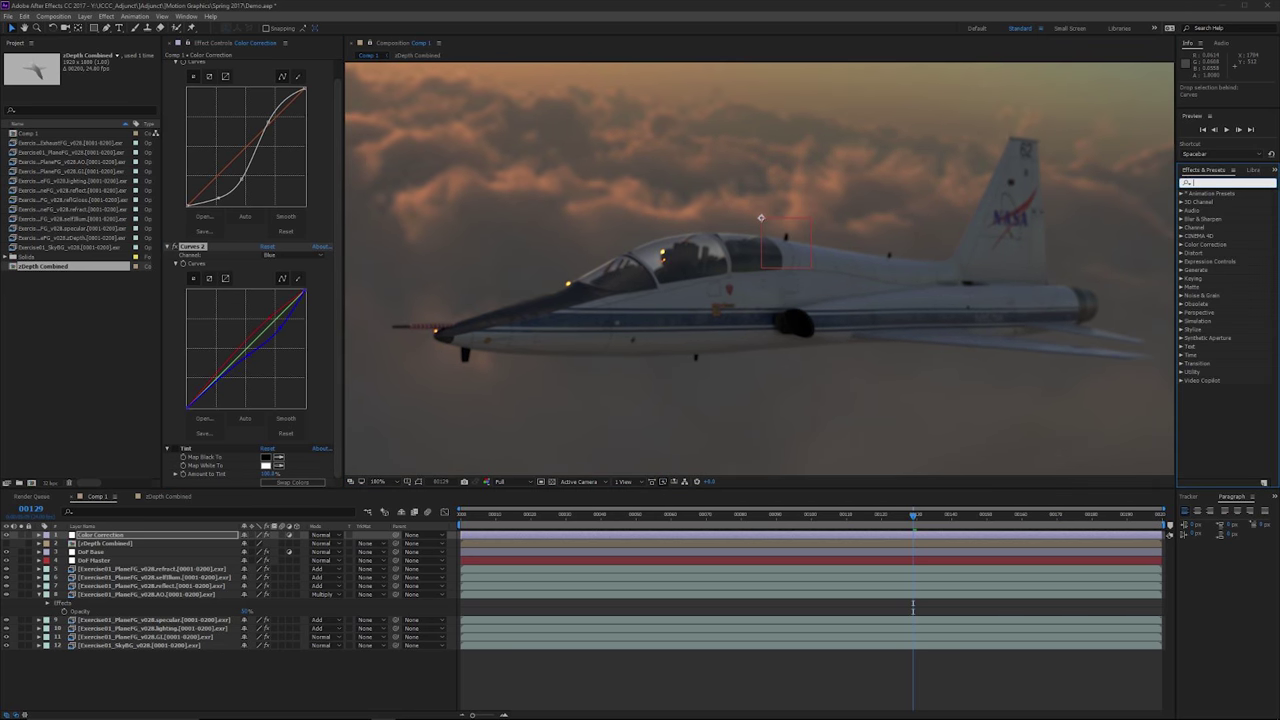
{"action": "left_click", "coordinate": [1181, 244]}
{"action": "scroll", "coordinate": [1222, 330], "scroll_direction": "down", "scroll_amount": 4}
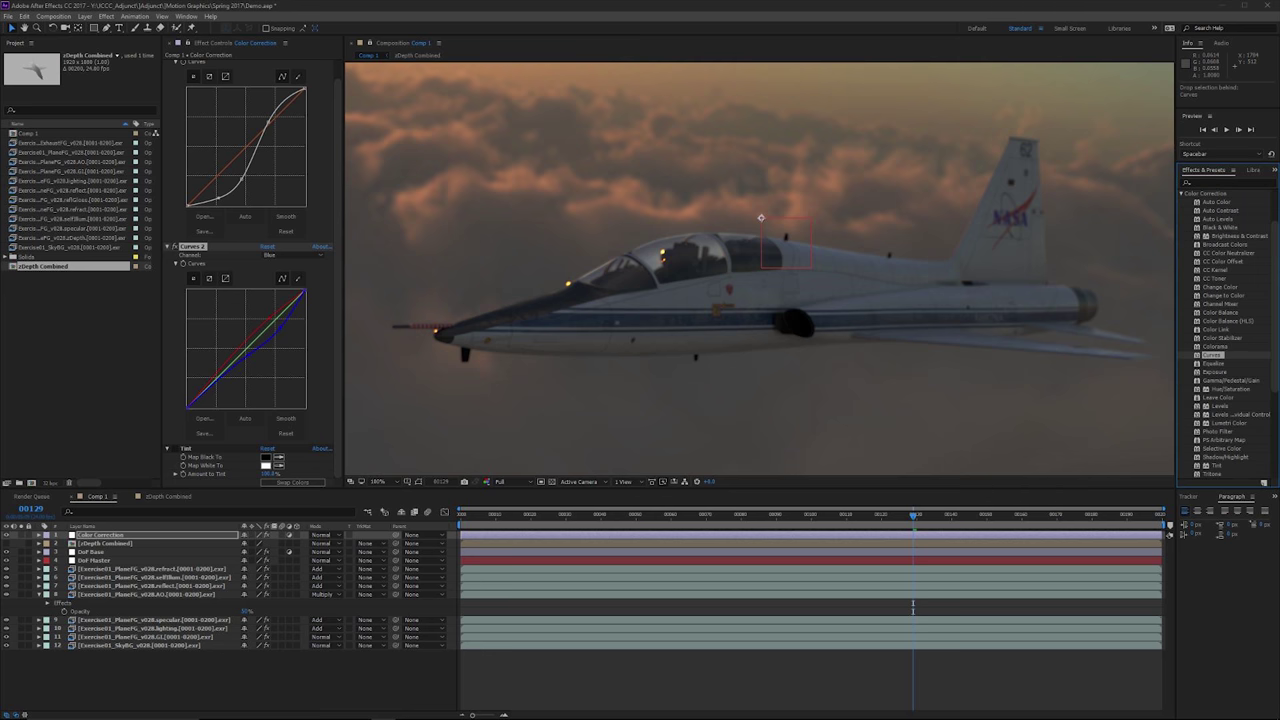
{"action": "scroll", "coordinate": [1222, 330], "scroll_direction": "up", "scroll_amount": 3}
{"action": "scroll", "coordinate": [1225, 330], "scroll_direction": "down", "scroll_amount": 1}
{"action": "key", "text": "space"}
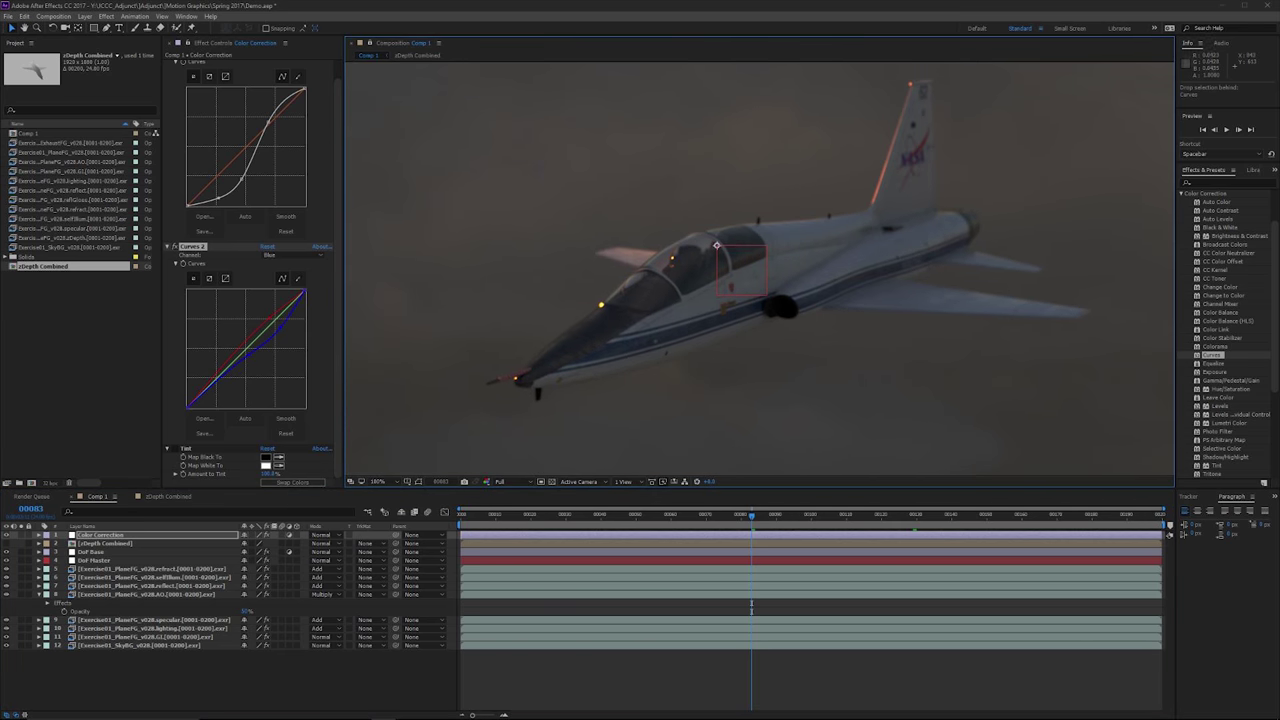
- Select the specular pass layer and examine the plane's highlights at frames 40 and 24, from nose to tail
{"action": "left_click", "coordinate": [154, 620]}
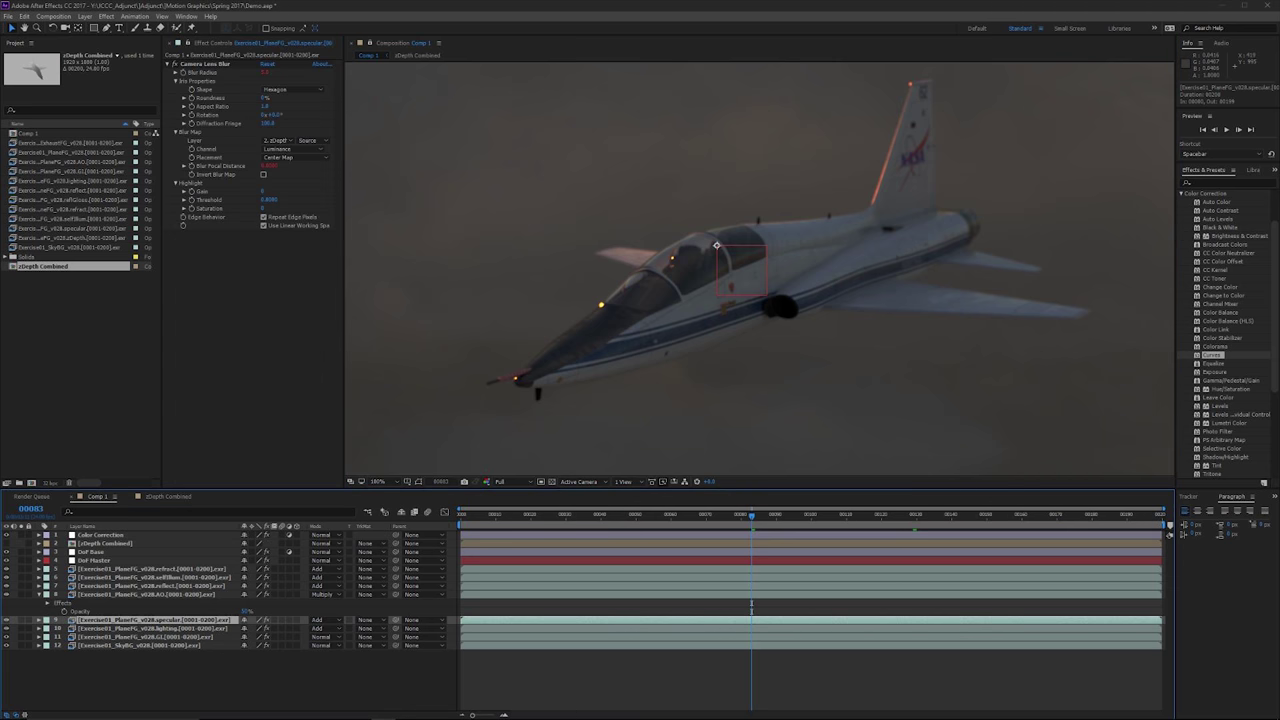
{"action": "left_click_drag", "start_coordinate": [390, 432], "coordinate": [454, 435]}
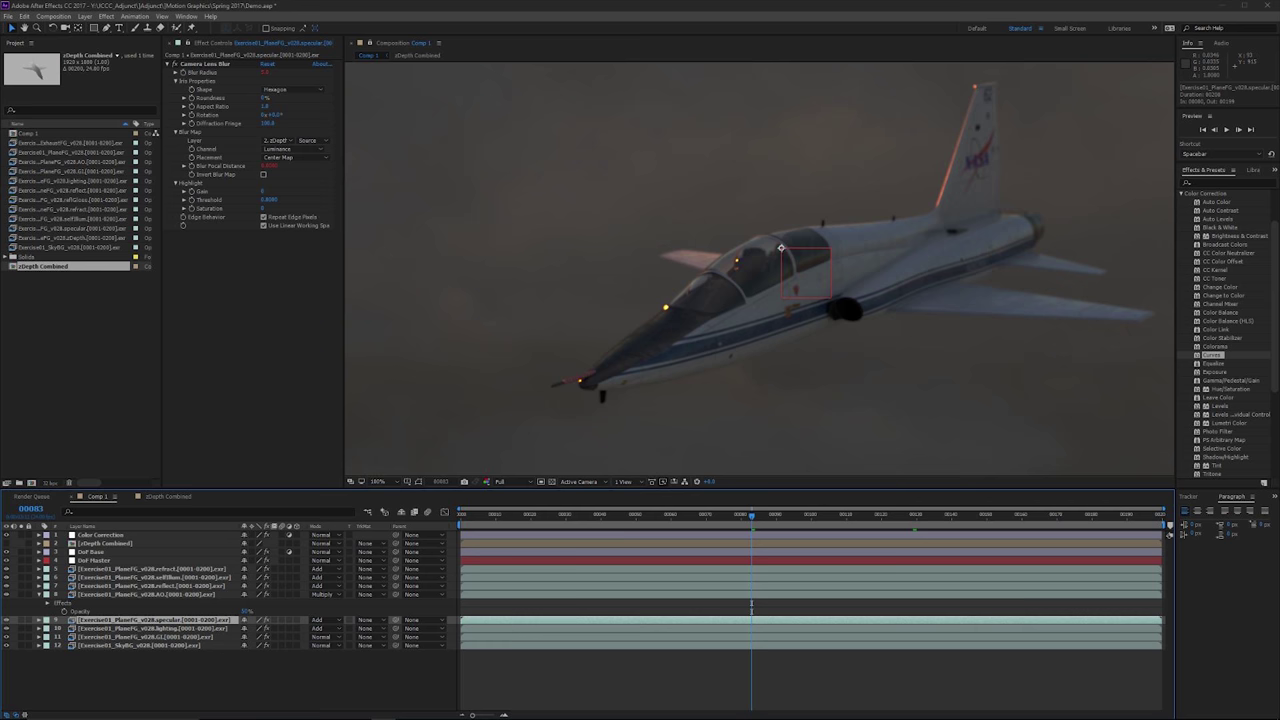
{"action": "left_click_drag", "start_coordinate": [752, 515], "coordinate": [601, 515]}
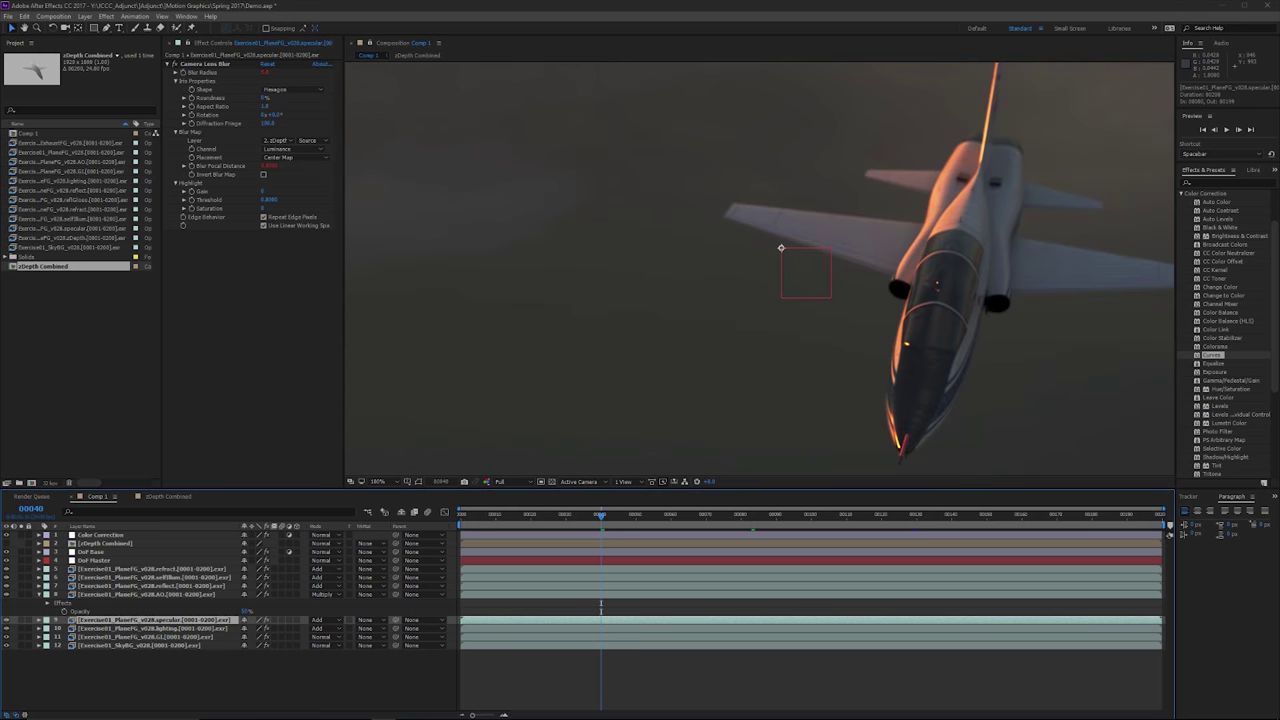
{"action": "left_click", "coordinate": [545, 515]}
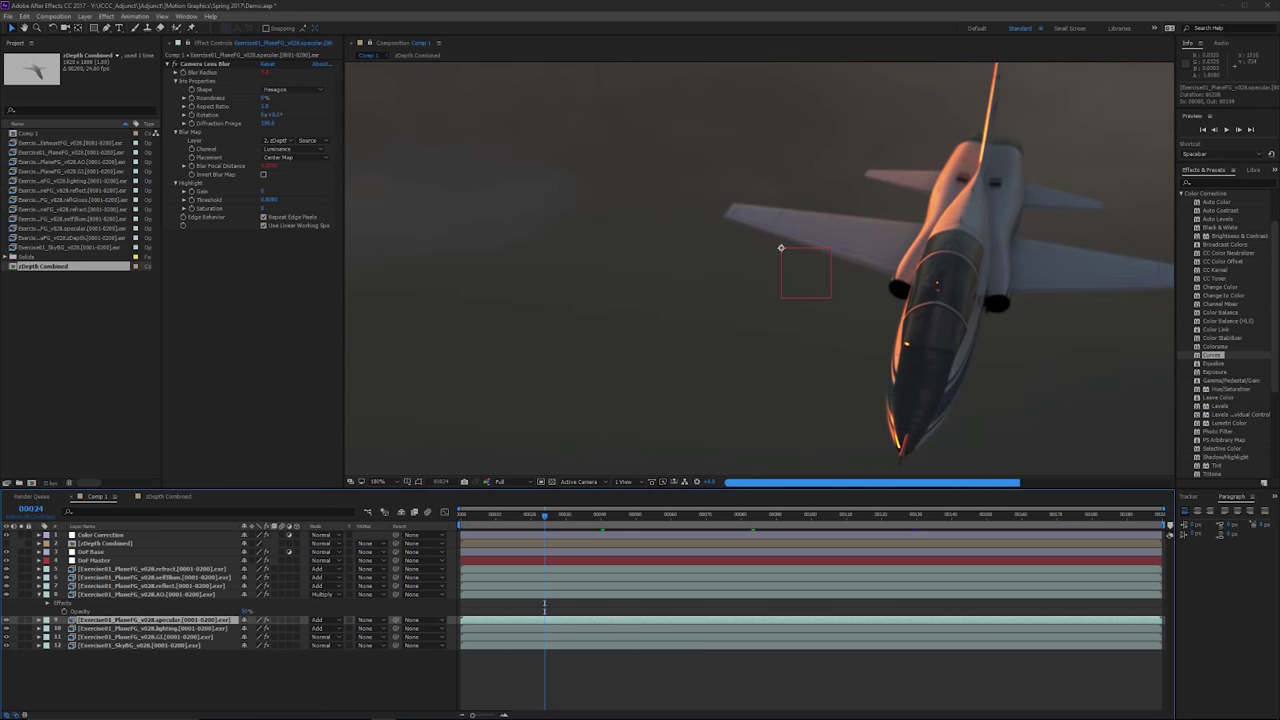
{"action": "left_click_drag", "start_coordinate": [885, 403], "coordinate": [702, 338]}
{"action": "scroll", "coordinate": [702, 338], "scroll_direction": "up", "scroll_amount": 1}
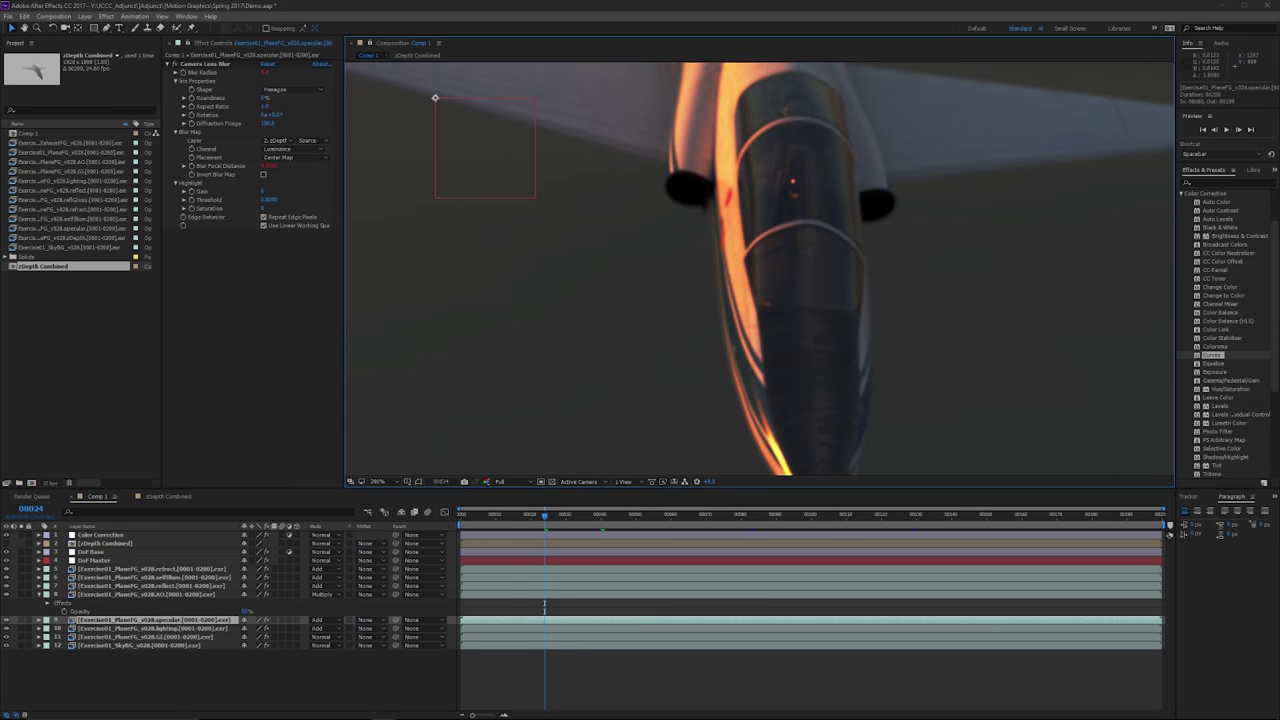
{"action": "left_click_drag", "start_coordinate": [784, 465], "coordinate": [767, 384]}
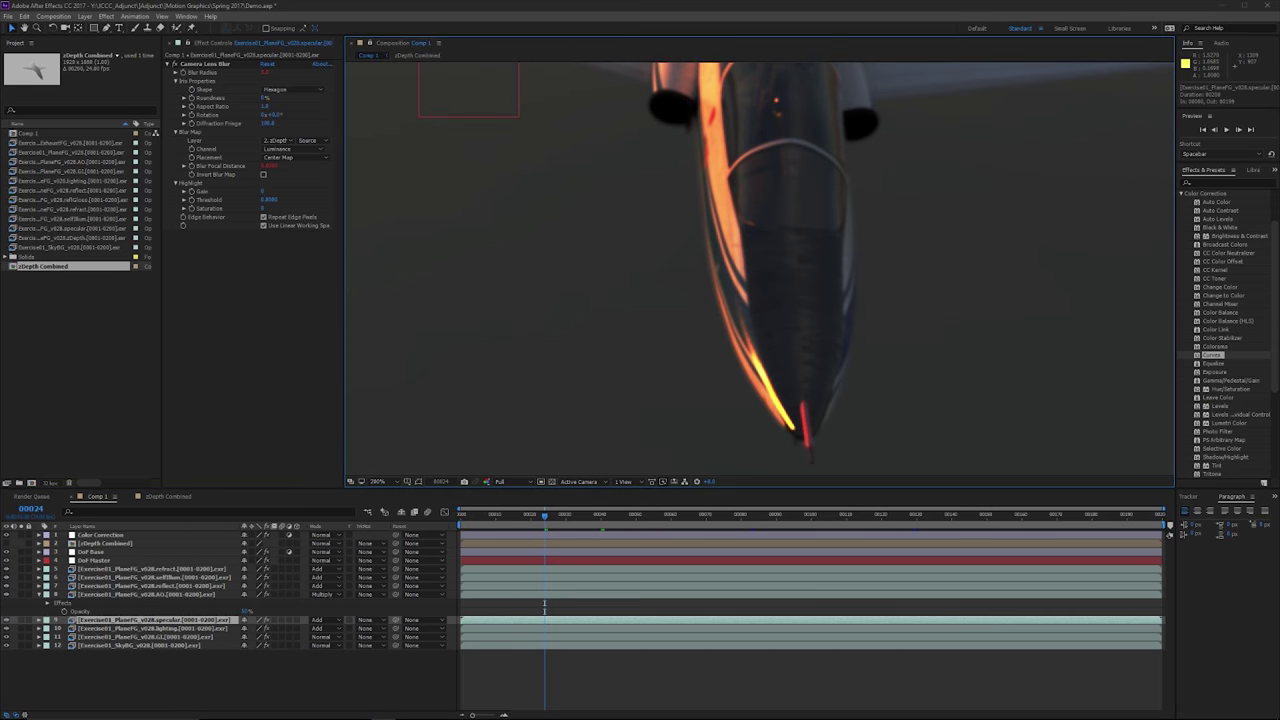
{"action": "left_click_drag", "start_coordinate": [762, 219], "coordinate": [764, 259]}
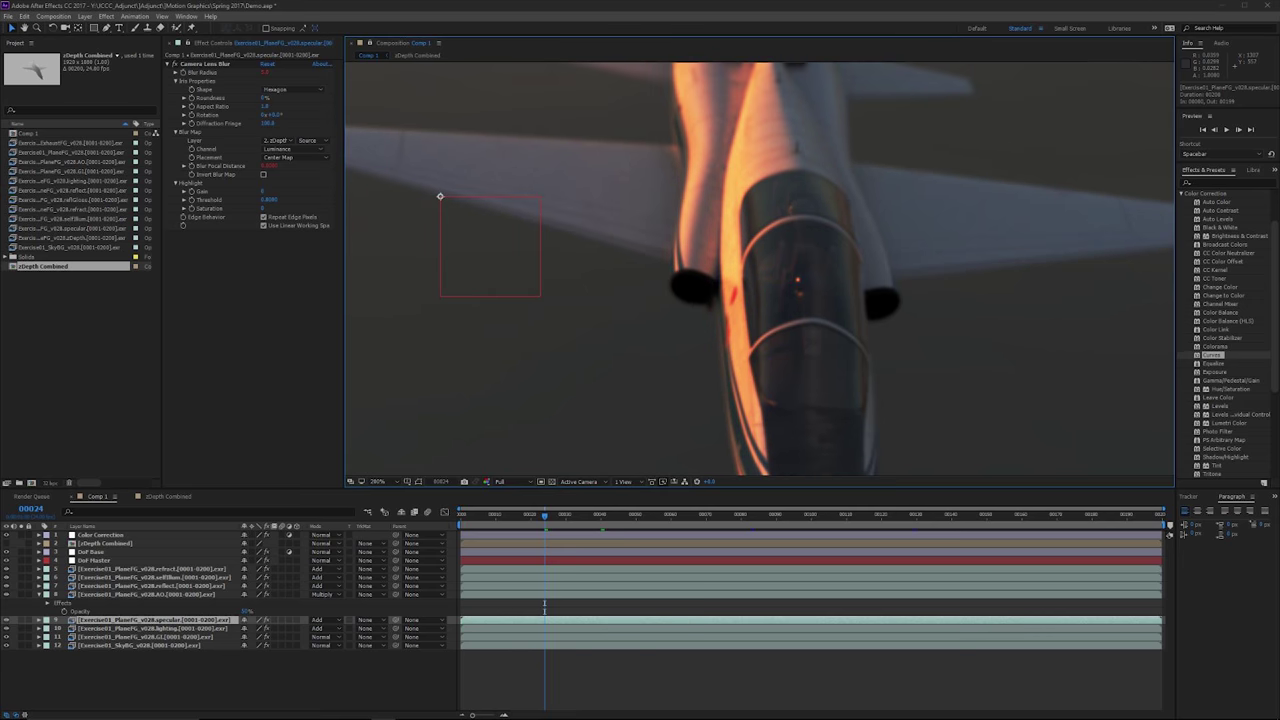
{"action": "left_click_drag", "start_coordinate": [764, 74], "coordinate": [760, 433]}
{"action": "scroll", "coordinate": [765, 211], "scroll_direction": "up", "scroll_amount": 1}
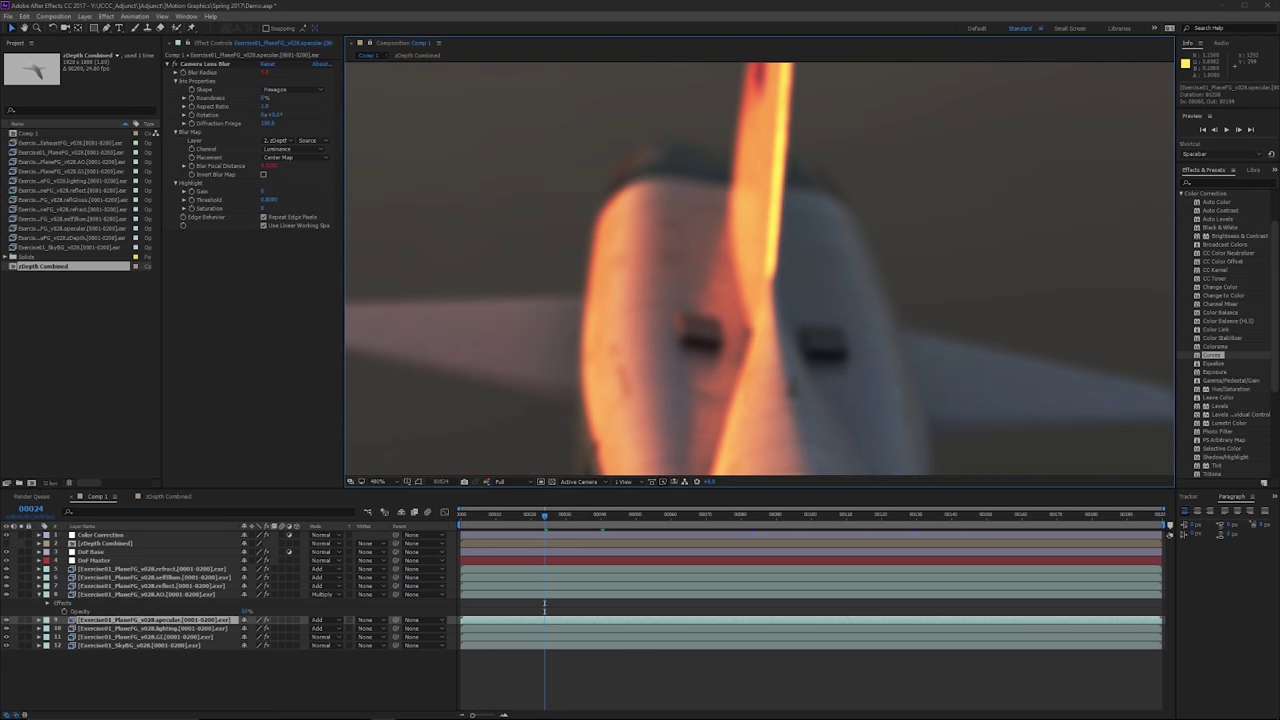
{"action": "scroll", "coordinate": [760, 268], "scroll_direction": "down", "scroll_amount": 5}
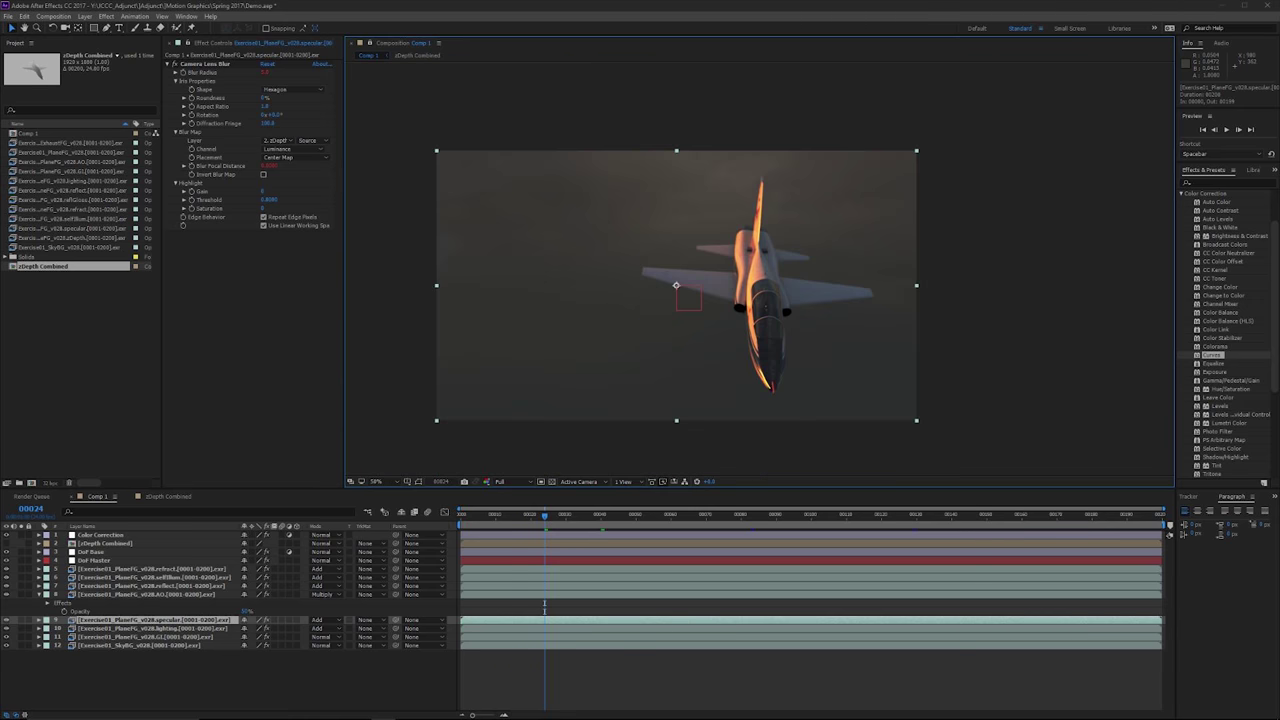
{"action": "scroll", "coordinate": [1074, 301], "scroll_direction": "up", "scroll_amount": 3}
{"action": "left_click_drag", "start_coordinate": [1074, 301], "coordinate": [1074, 237]}
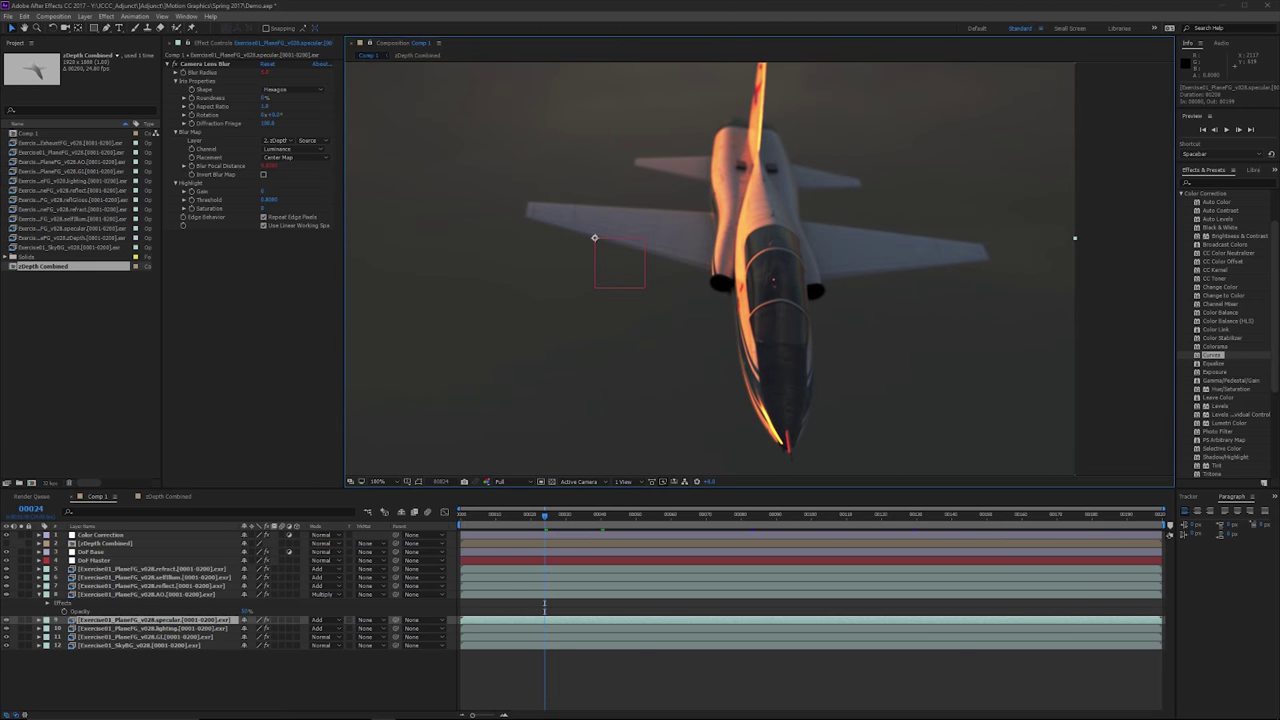
- Add a Curves effect to the specular layer, place it above Camera Lens Blur, and collapse Camera Lens Blur
{"action": "left_click_drag", "start_coordinate": [1212, 355], "coordinate": [248, 282]}
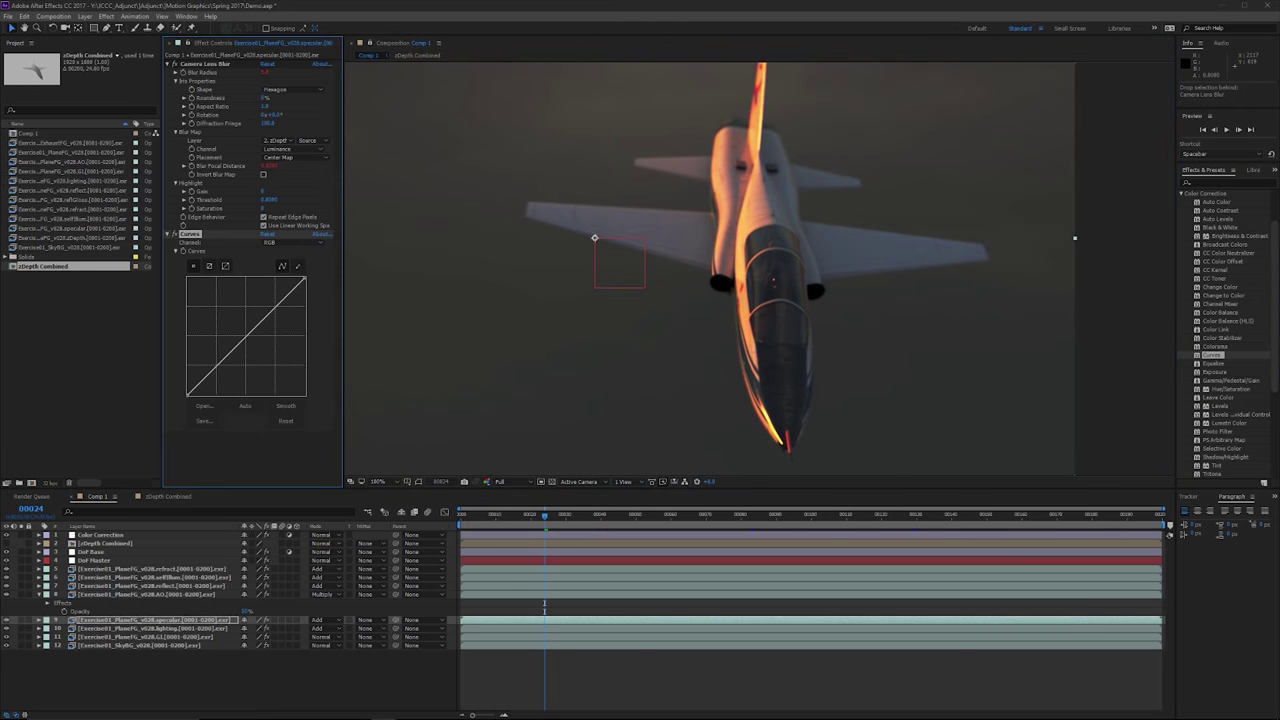
{"action": "left_click_drag", "start_coordinate": [190, 234], "coordinate": [230, 66]}
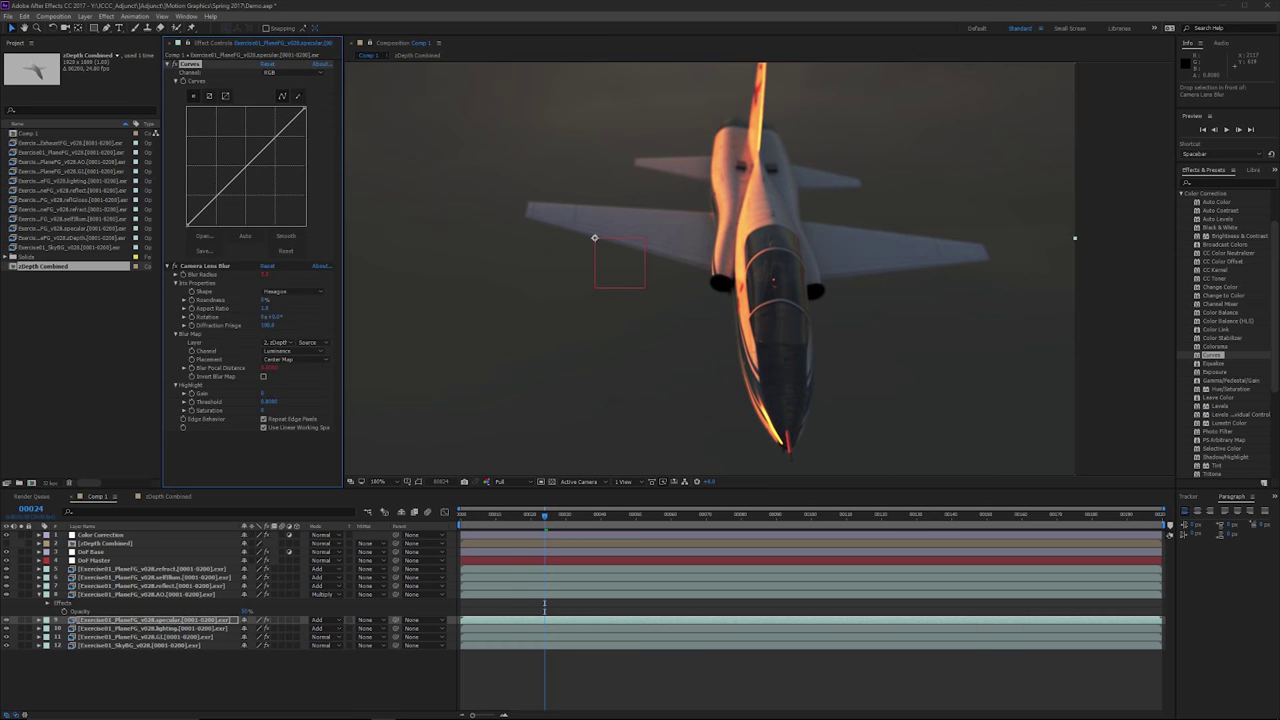
{"action": "left_click", "coordinate": [168, 266]}
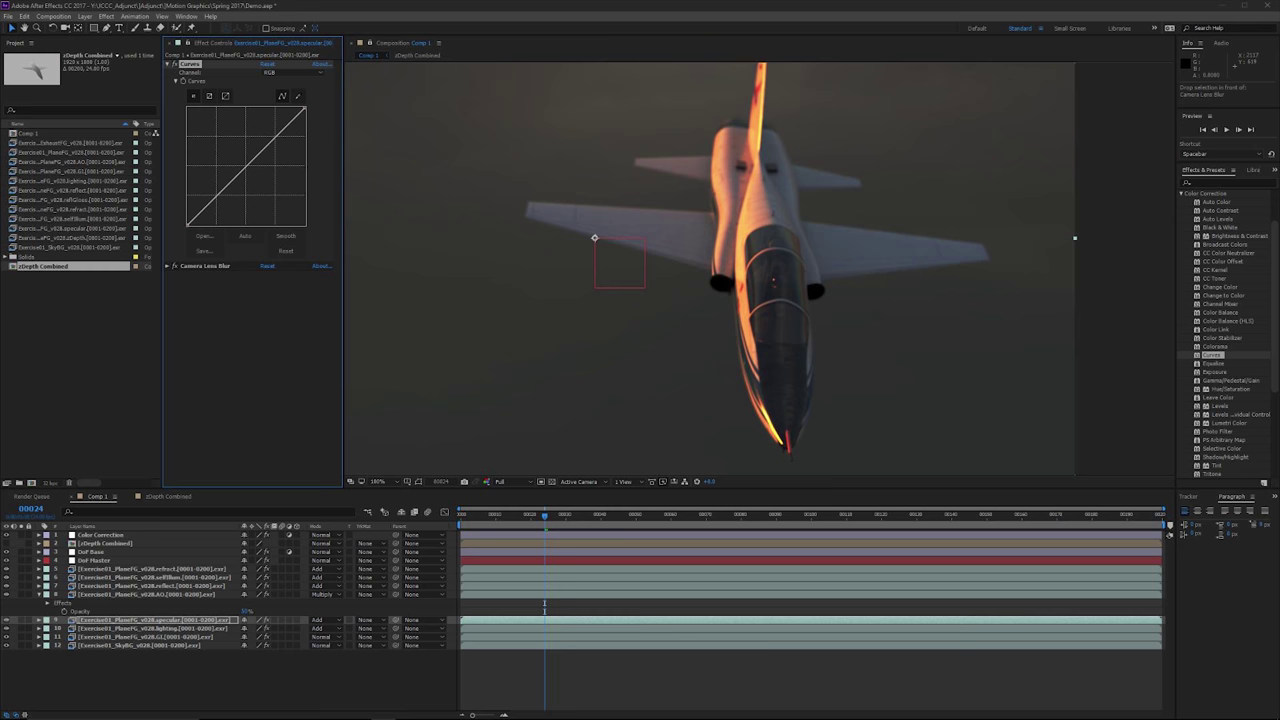
{"action": "left_click", "coordinate": [205, 266]}
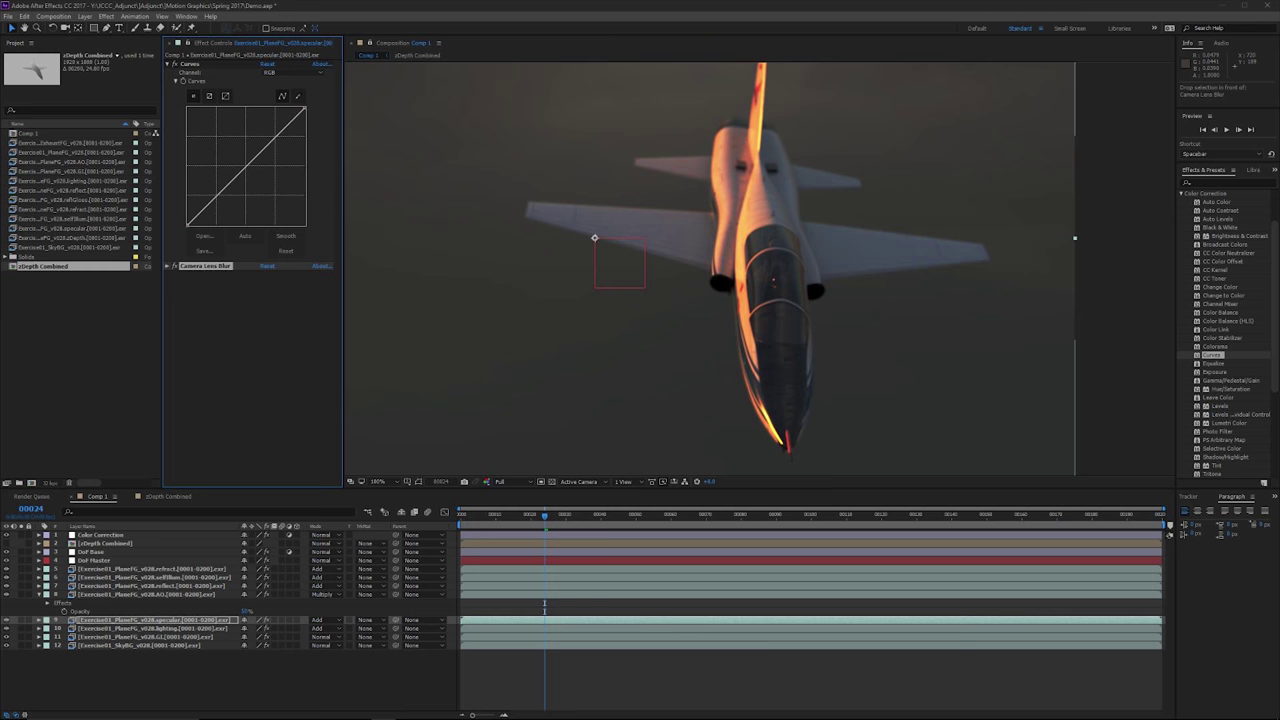
- Review the effects on the Color Correction, SkyBG and GI layers, and return to the specular layer's Curves
{"action": "left_click", "coordinate": [101, 535]}
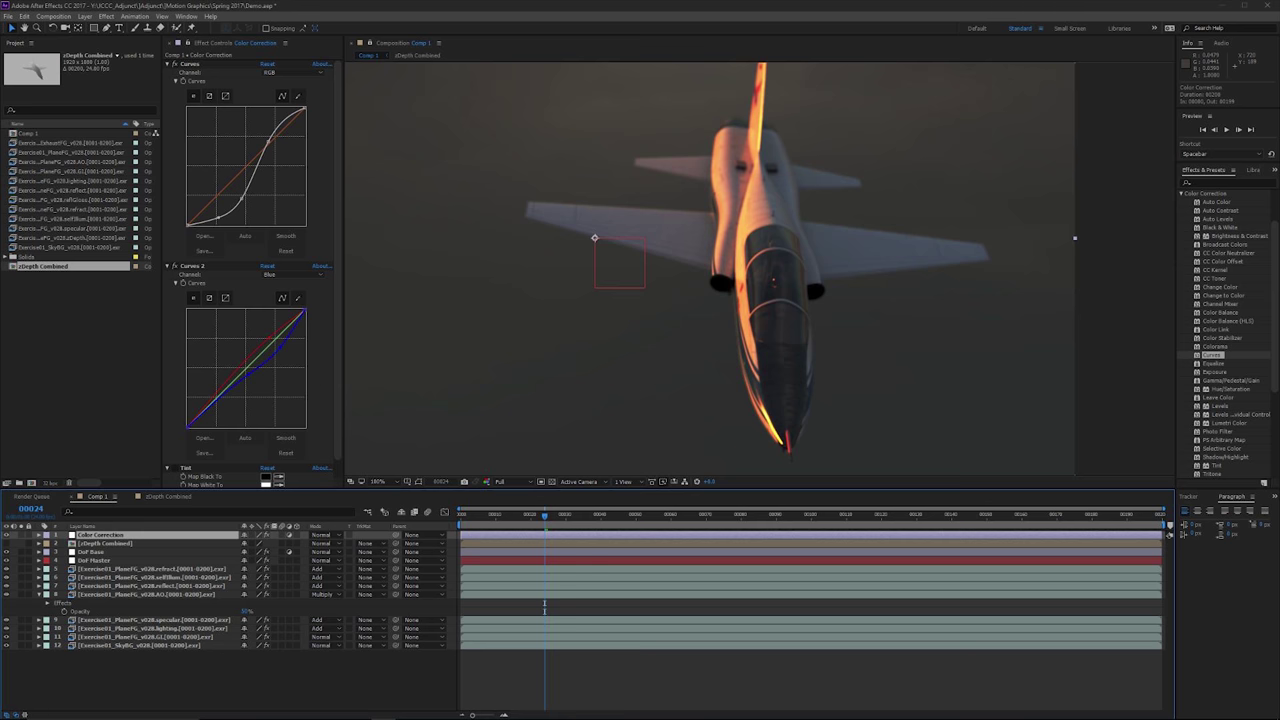
{"action": "left_click", "coordinate": [140, 645]}
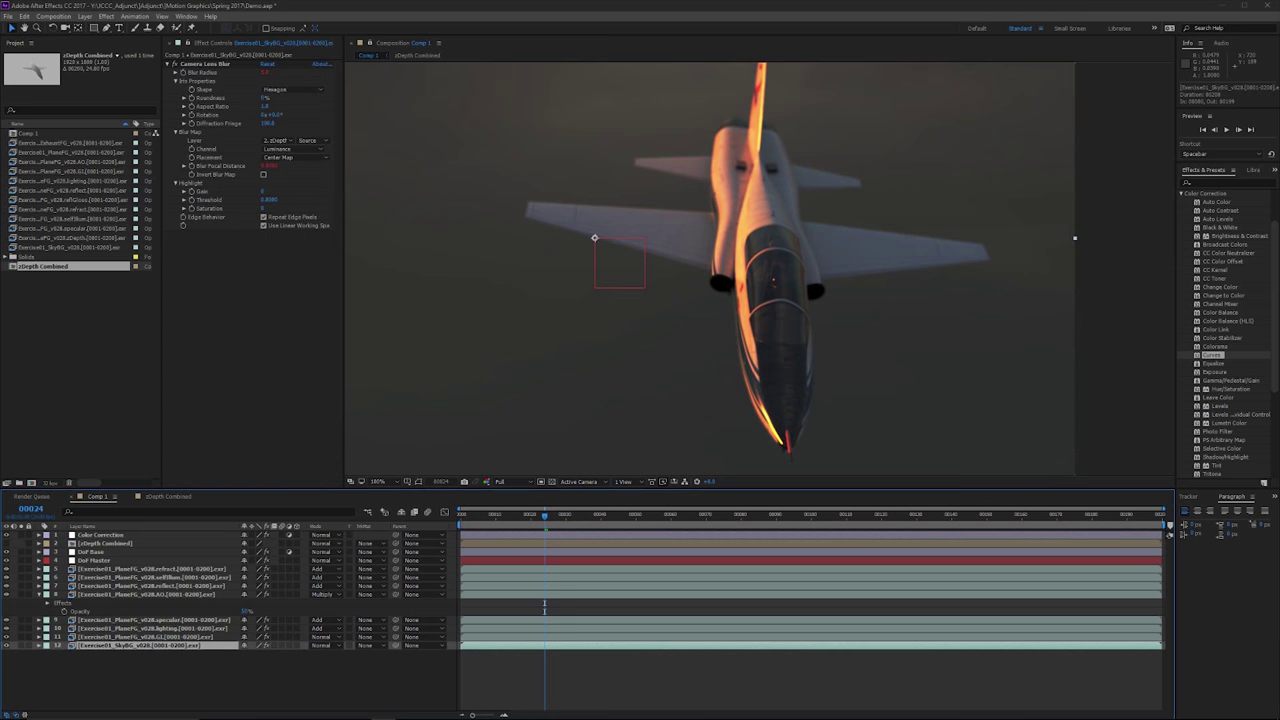
{"action": "left_click", "coordinate": [146, 637]}
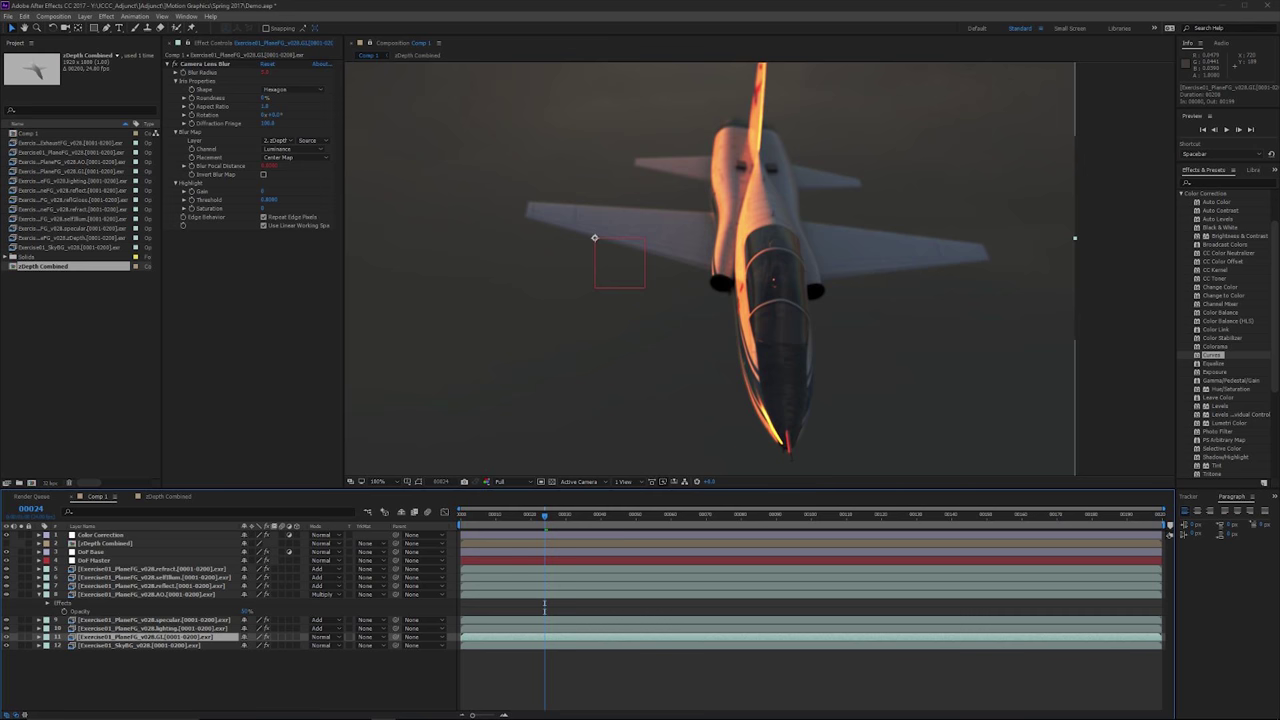
{"action": "key", "text": "ctrl+Up"}
{"action": "key", "text": "ctrl+Up"}
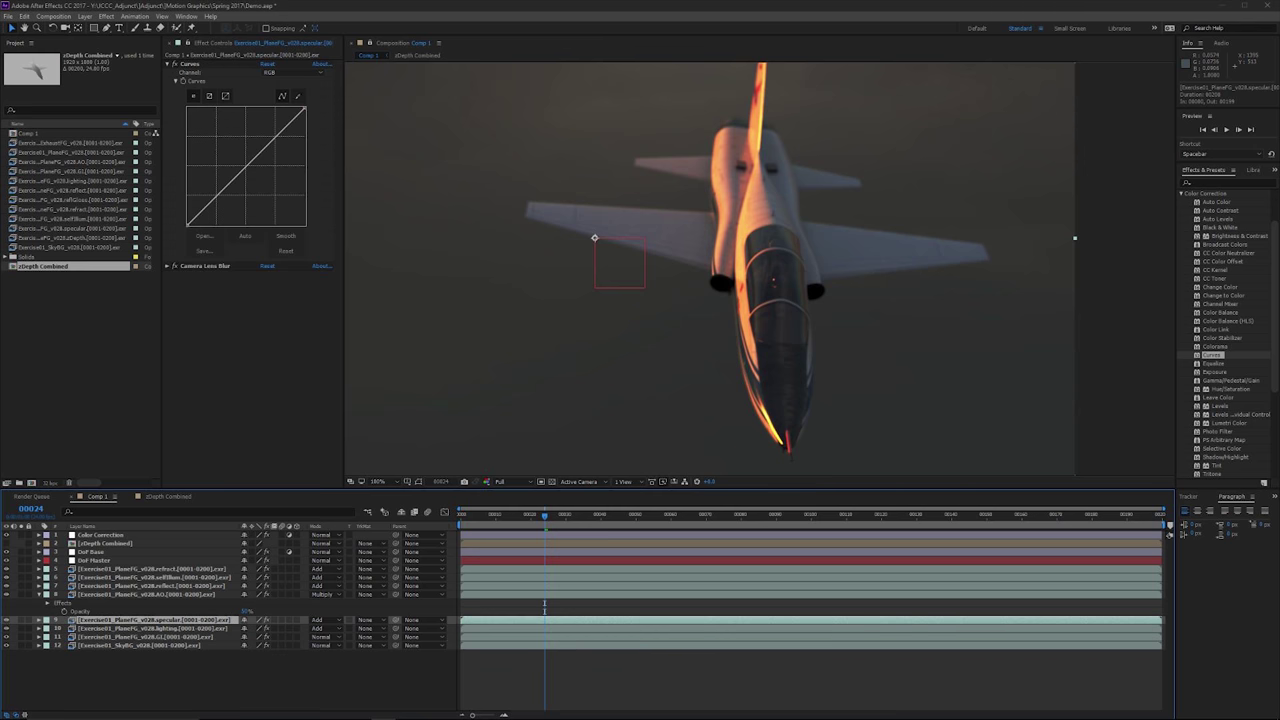
{"action": "mouse_move", "coordinate": [305, 109]}
{"action": "left_mouse_down"}
{"action": "mouse_move", "coordinate": [304, 188]}
{"action": "mouse_move", "coordinate": [305, 107]}
{"action": "left_mouse_up"}
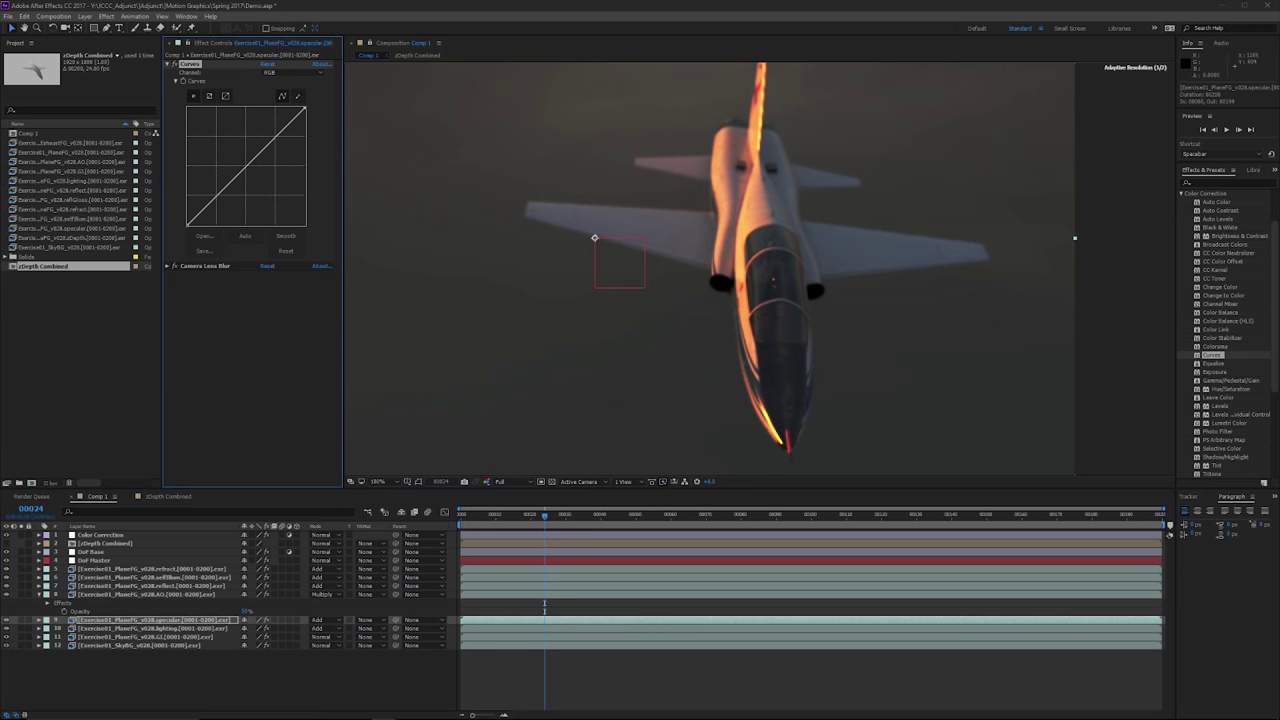
- Search the effects for "hdr" and add HDR Highlight Compression to the specular layer between Curves and Camera Lens Blur
{"action": "left_click", "coordinate": [1226, 183]}
{"action": "type", "text": "gl"}
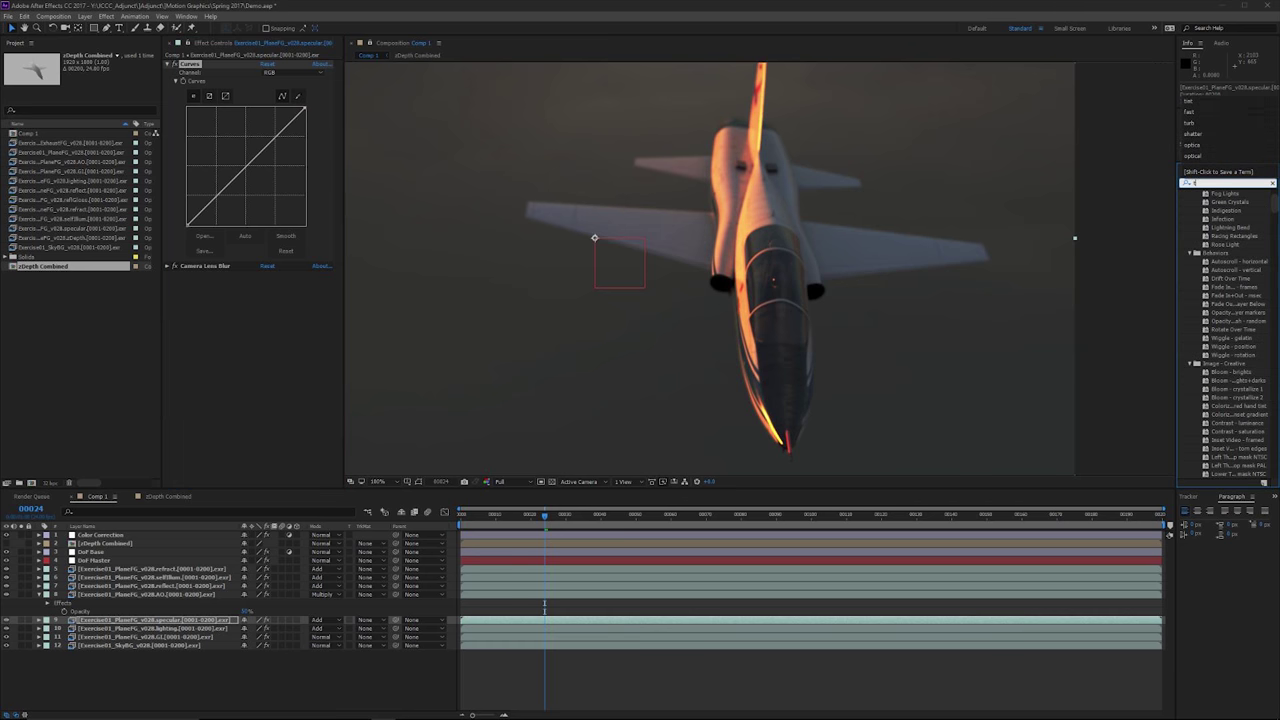
{"action": "key", "text": "BackSpace"}
{"action": "key", "text": "BackSpace"}
{"action": "type", "text": "hdr"}
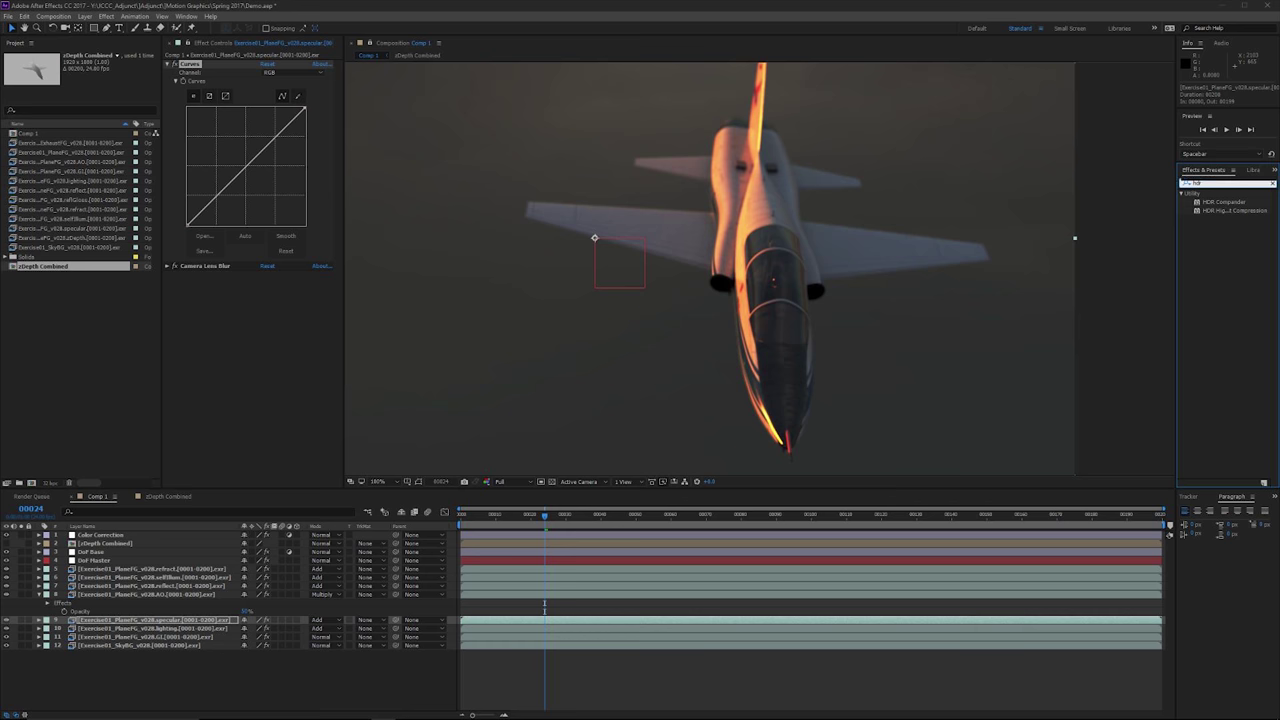
{"action": "left_click_drag", "start_coordinate": [1235, 210], "coordinate": [214, 265]}
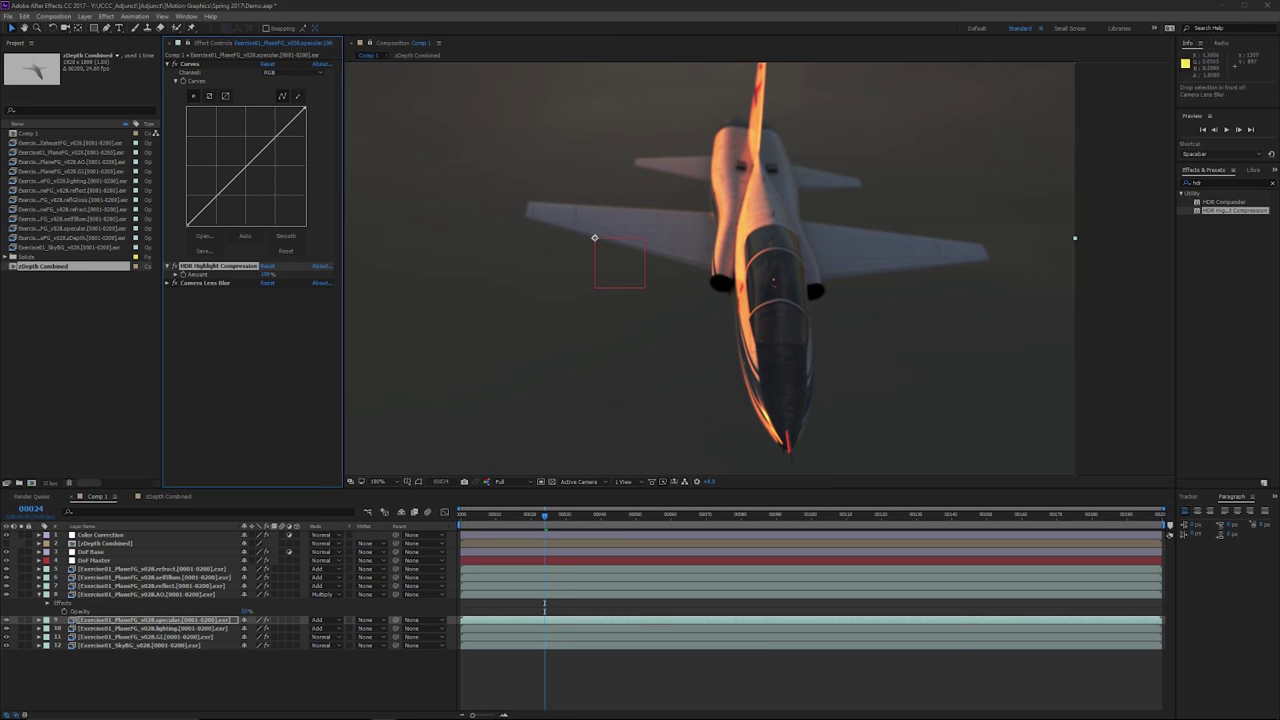
- At frame 5, lower the RGB curve's white point in the specular layer's Curves effect to dim its highlights
{"action": "scroll", "coordinate": [789, 465], "scroll_direction": "up", "scroll_amount": 5}
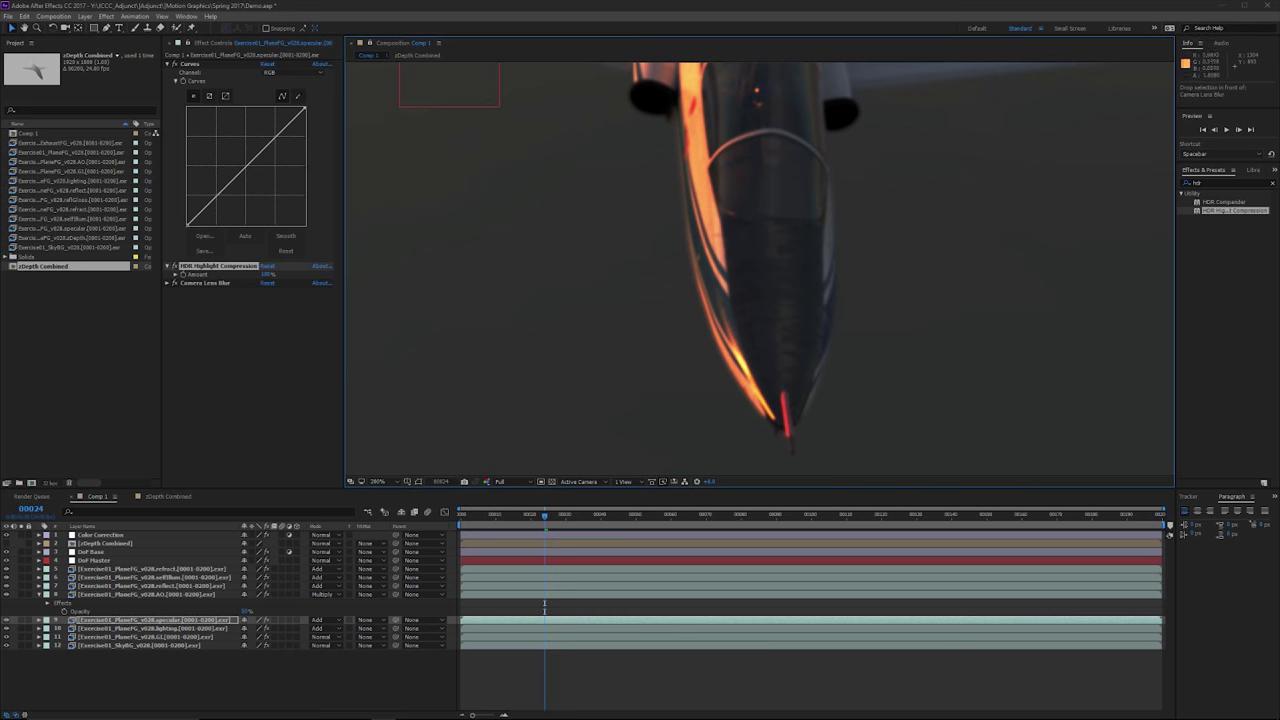
{"action": "key", "text": "space"}
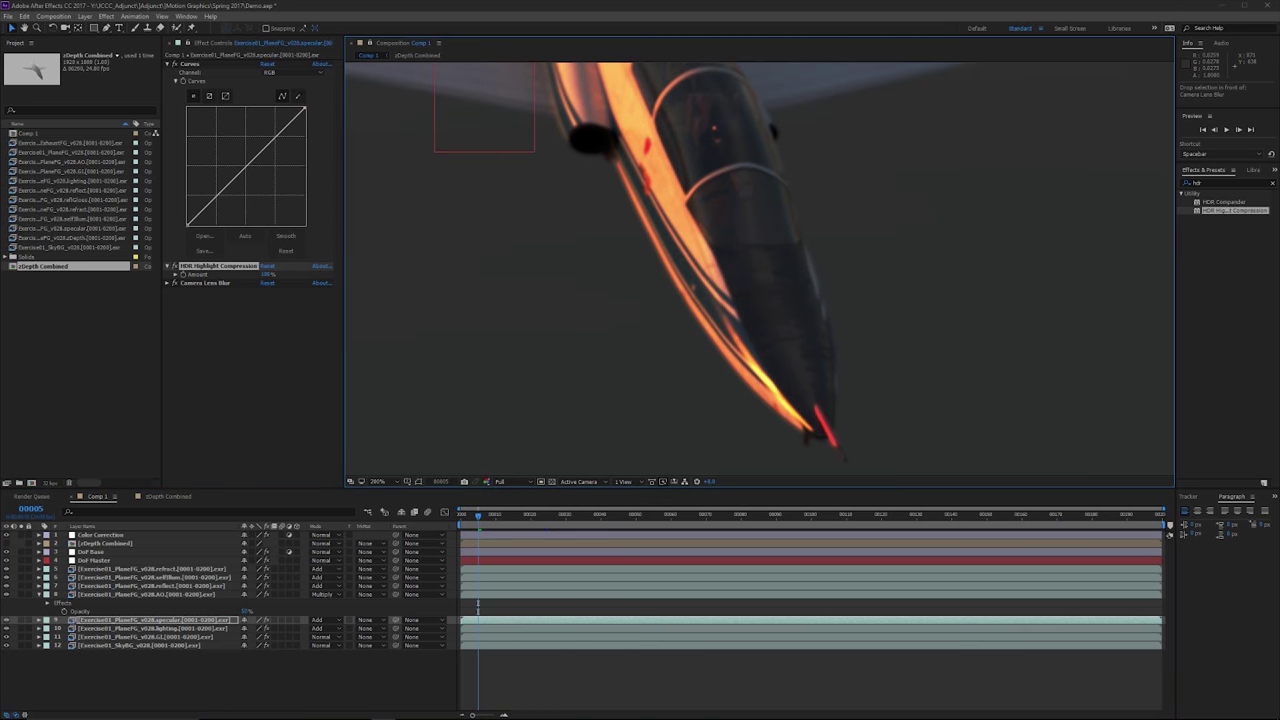
{"action": "left_click_drag", "start_coordinate": [305, 108], "coordinate": [305, 127]}
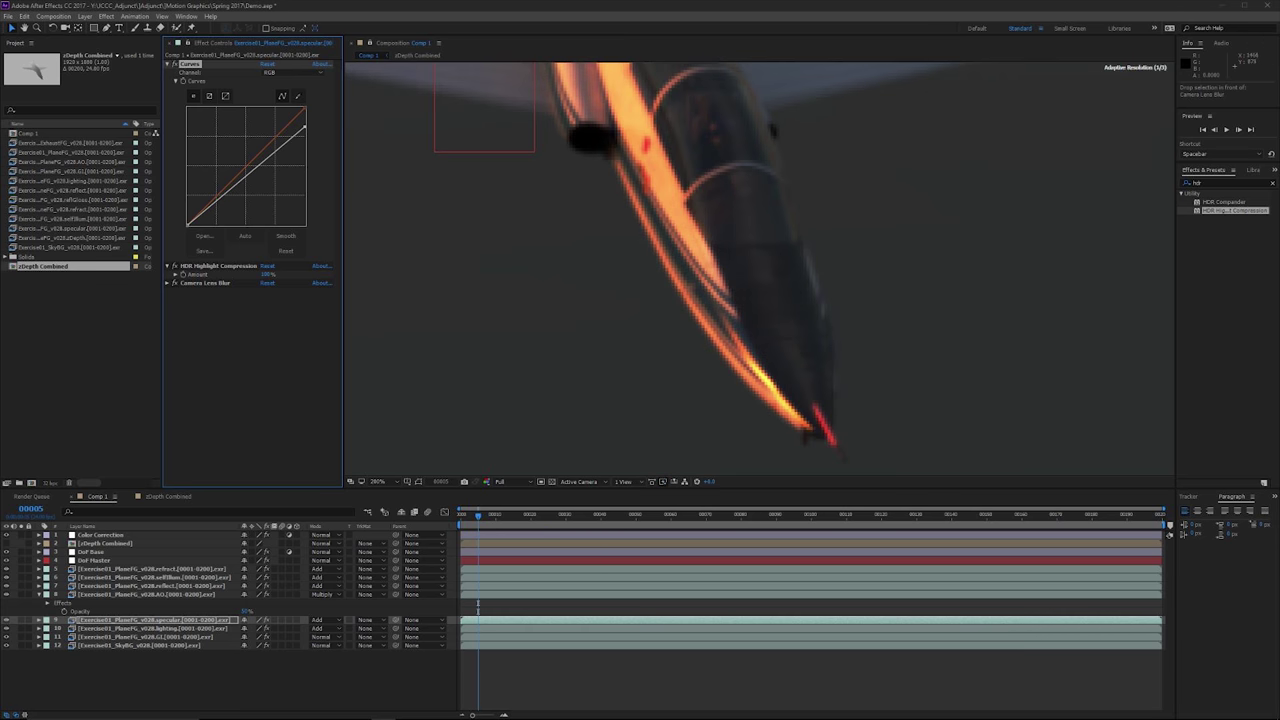
- Examine the plane's highlights at frames 142 and 101, and toggle the specular layer's HDR Highlight Compression to compare
{"action": "left_click_drag", "start_coordinate": [434, 62], "coordinate": [511, 222]}
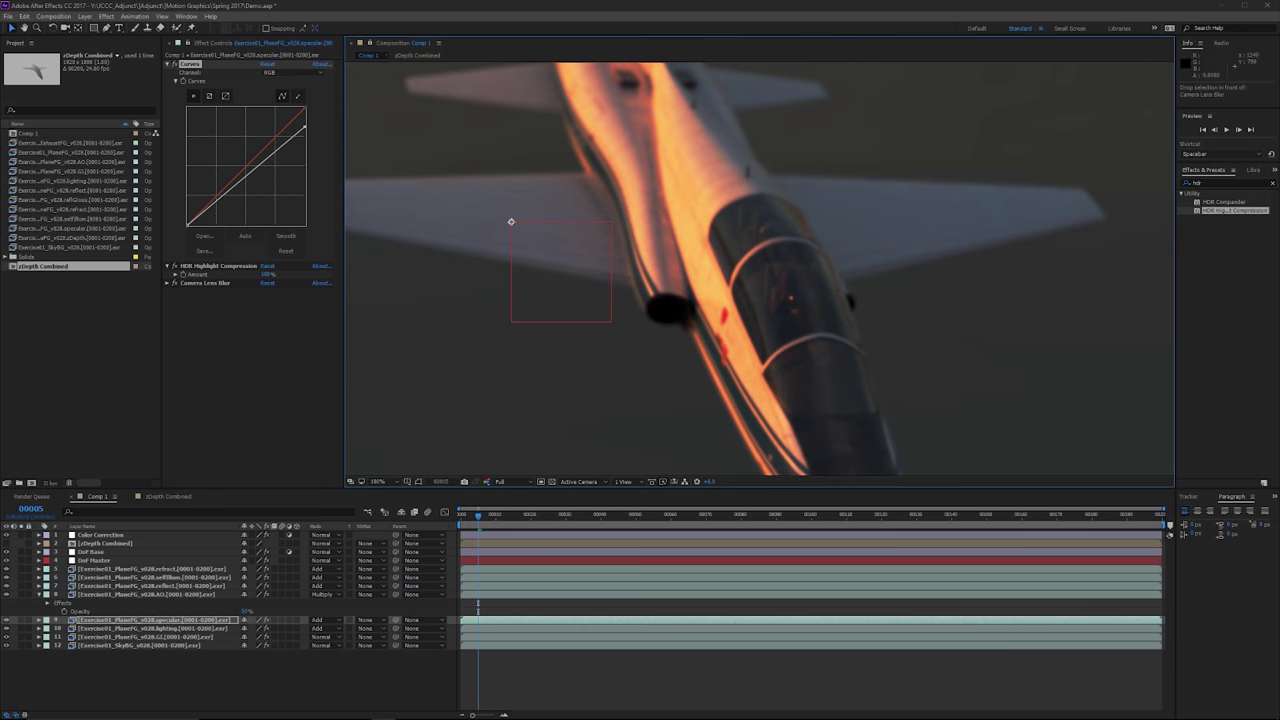
{"action": "scroll", "coordinate": [790, 440], "scroll_direction": "down", "scroll_amount": 1}
{"action": "left_click", "coordinate": [959, 515]}
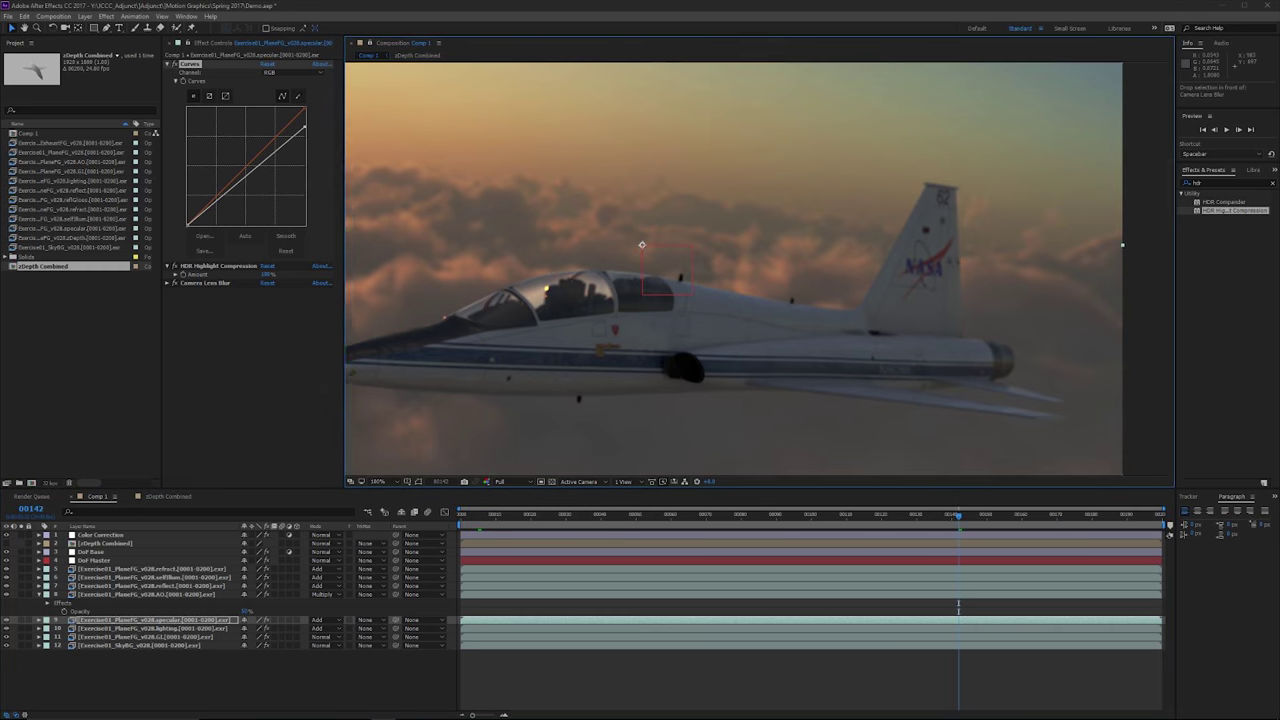
{"action": "left_click_drag", "start_coordinate": [653, 323], "coordinate": [816, 321]}
{"action": "left_click_drag", "start_coordinate": [586, 316], "coordinate": [672, 315]}
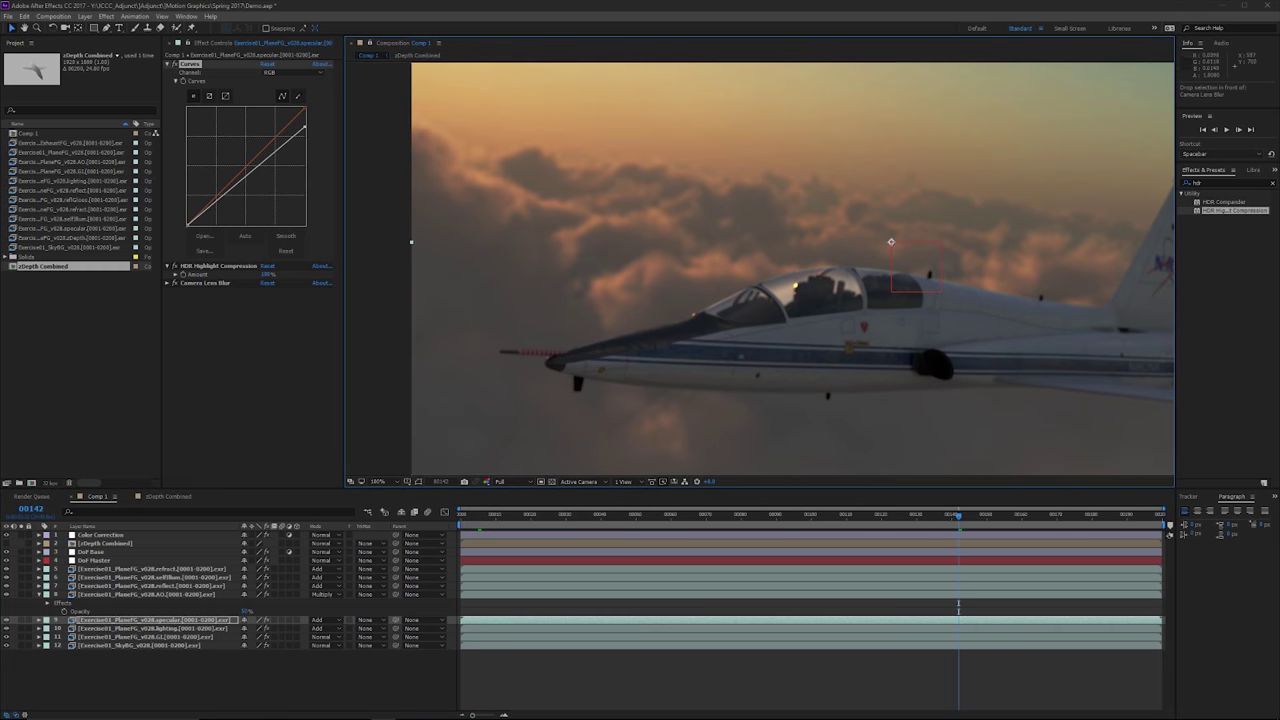
{"action": "left_click_drag", "start_coordinate": [959, 516], "coordinate": [815, 516]}
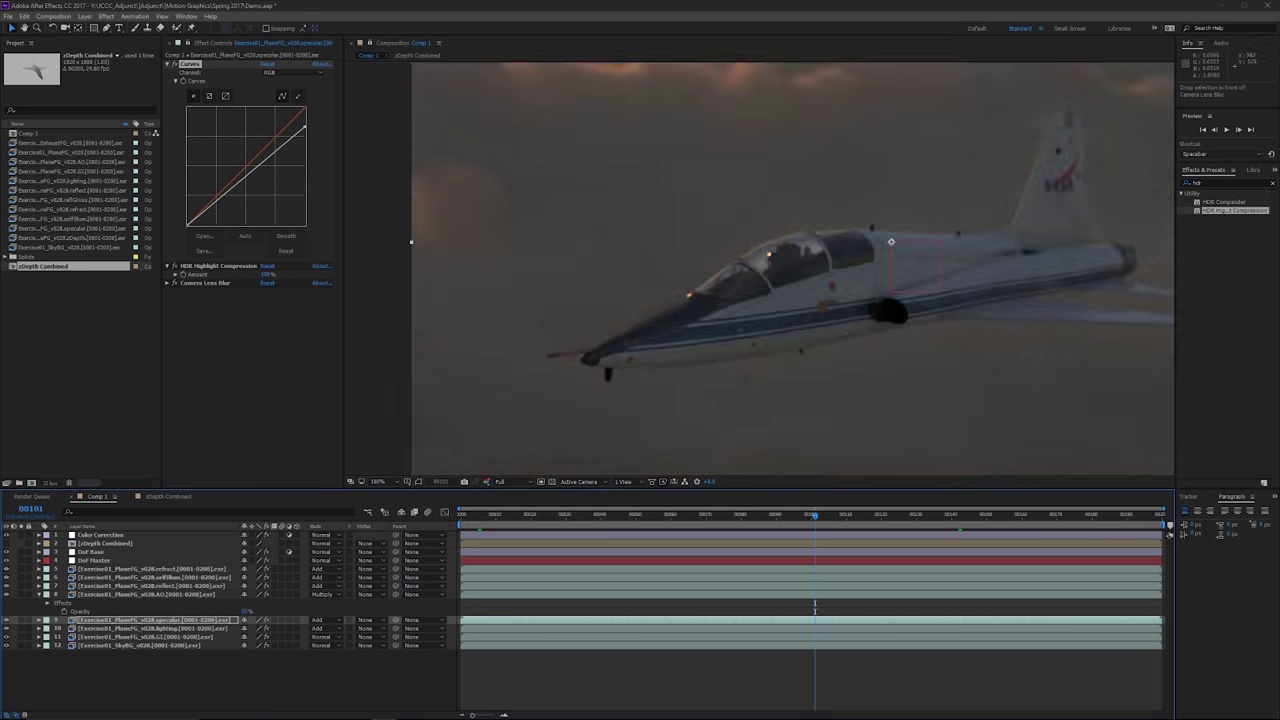
{"action": "key", "text": "period"}
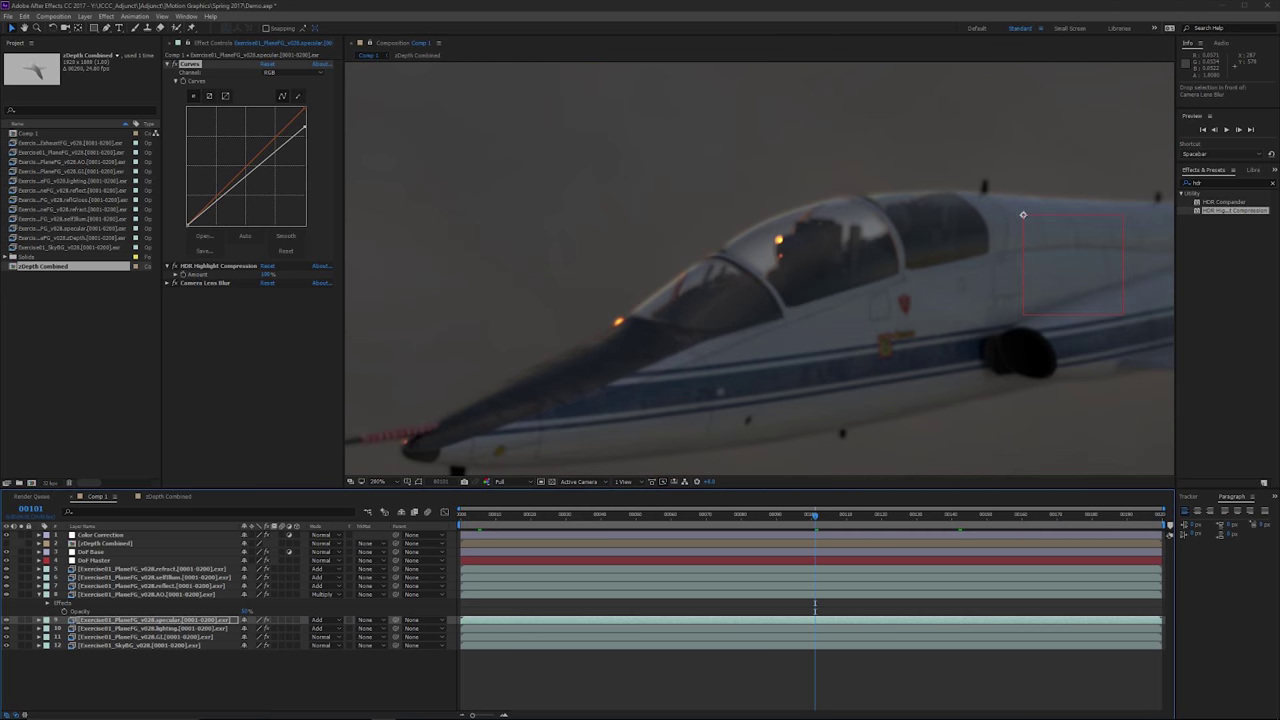
{"action": "left_click", "coordinate": [174, 266]}
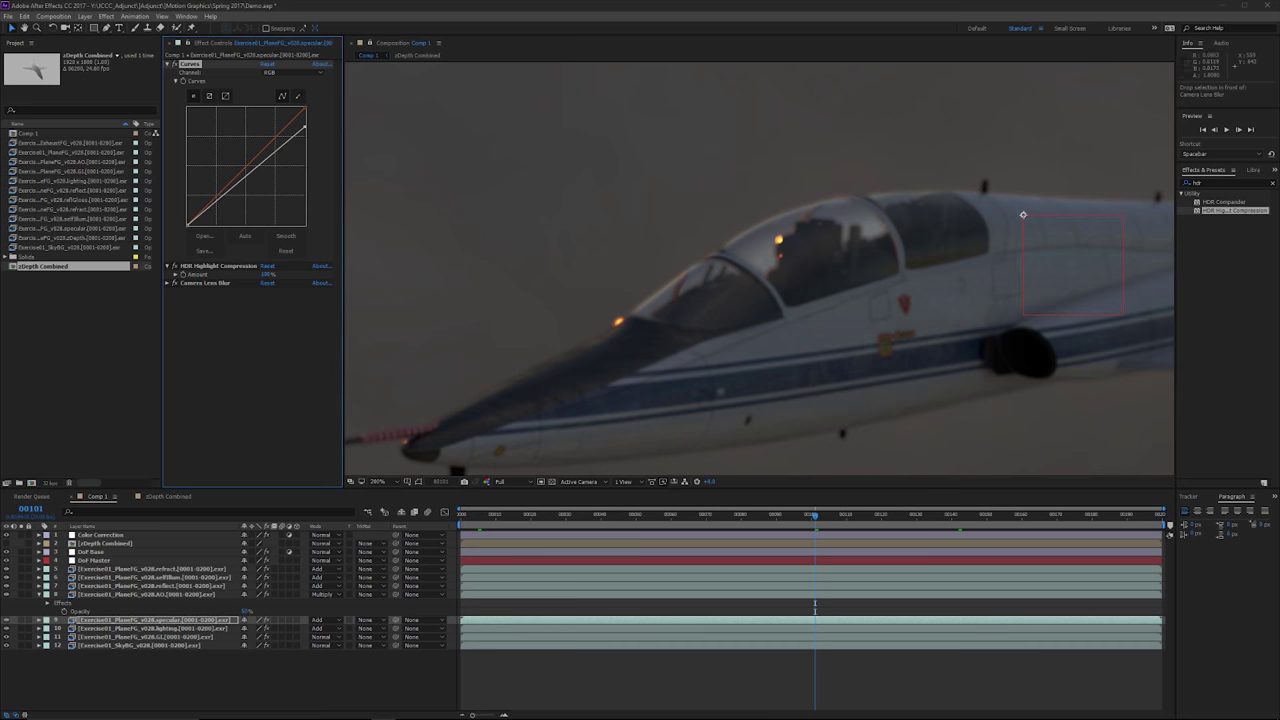
- Lower the white point of the RGB curve in the specular layer's Curves further to dim the canopy highlight
{"action": "scroll", "coordinate": [891, 241], "scroll_direction": "down", "scroll_amount": 1}
{"action": "scroll", "coordinate": [891, 241], "scroll_direction": "up", "scroll_amount": 4}
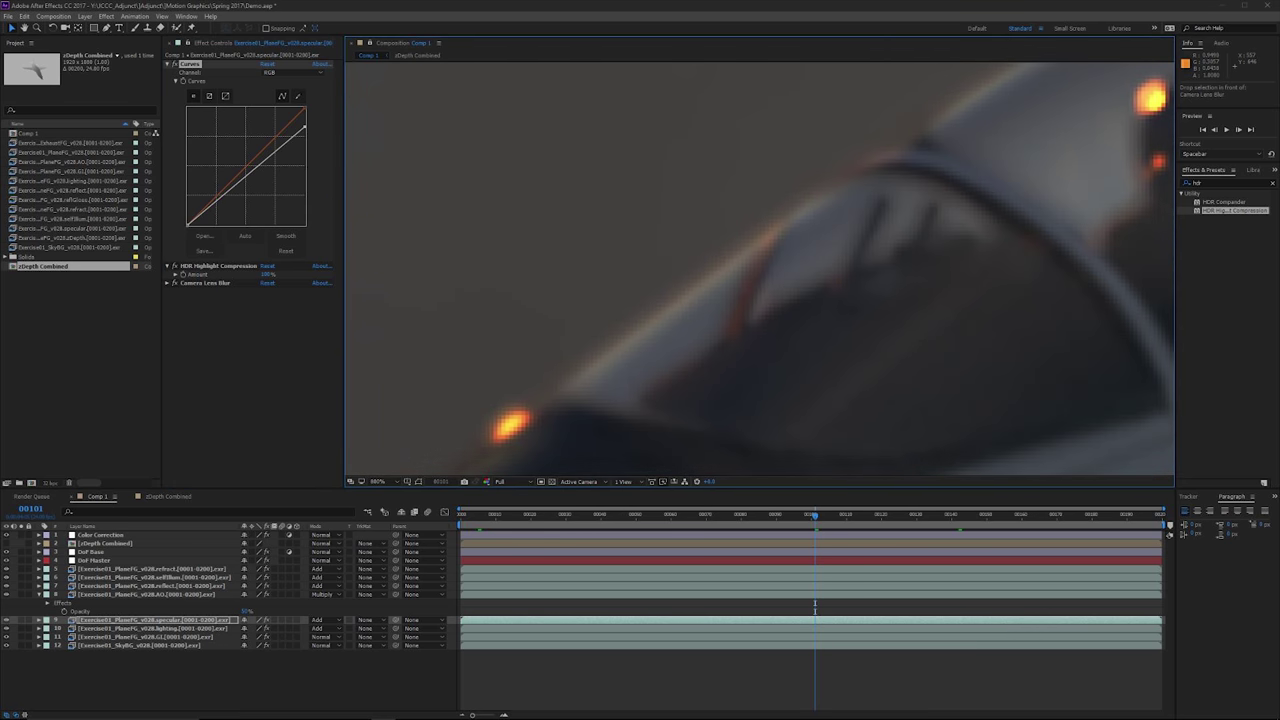
{"action": "scroll", "coordinate": [891, 241], "scroll_direction": "down", "scroll_amount": 1}
{"action": "left_click_drag", "start_coordinate": [891, 241], "coordinate": [648, 466]}
{"action": "scroll", "coordinate": [822, 245], "scroll_direction": "up", "scroll_amount": 1}
{"action": "scroll", "coordinate": [648, 466], "scroll_direction": "up", "scroll_amount": 1}
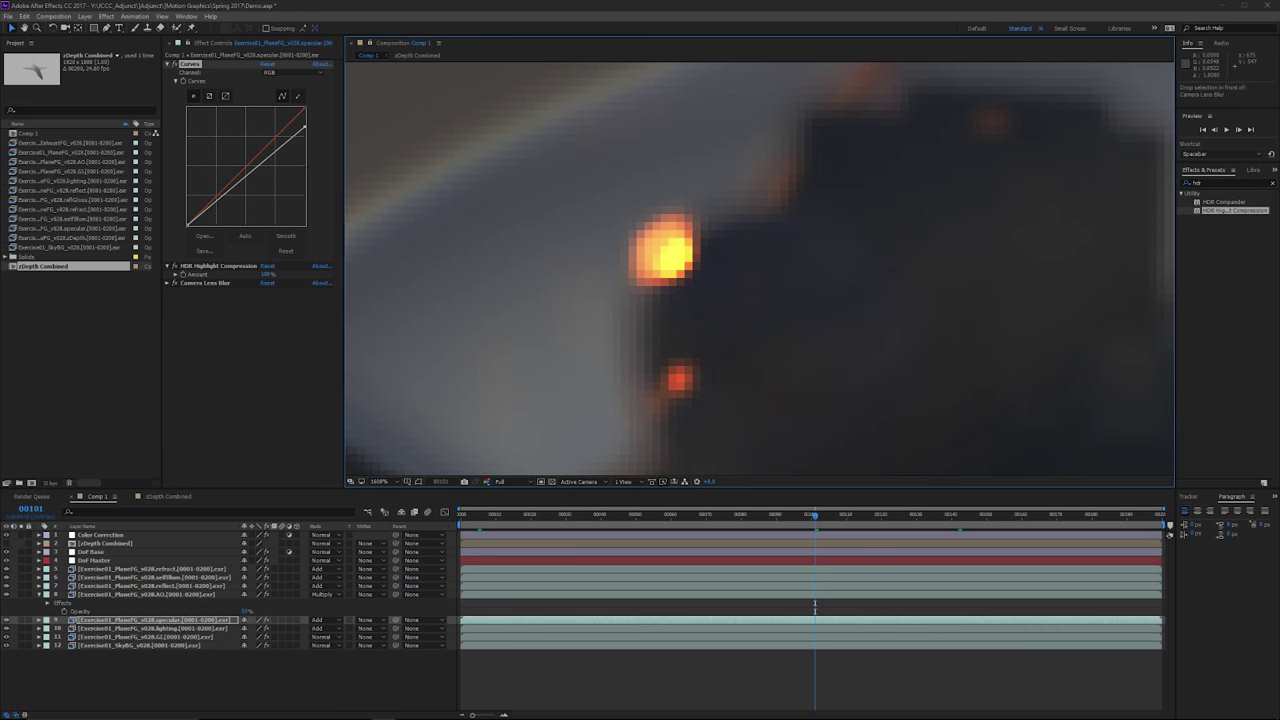
{"action": "left_click_drag", "start_coordinate": [305, 127], "coordinate": [305, 135]}
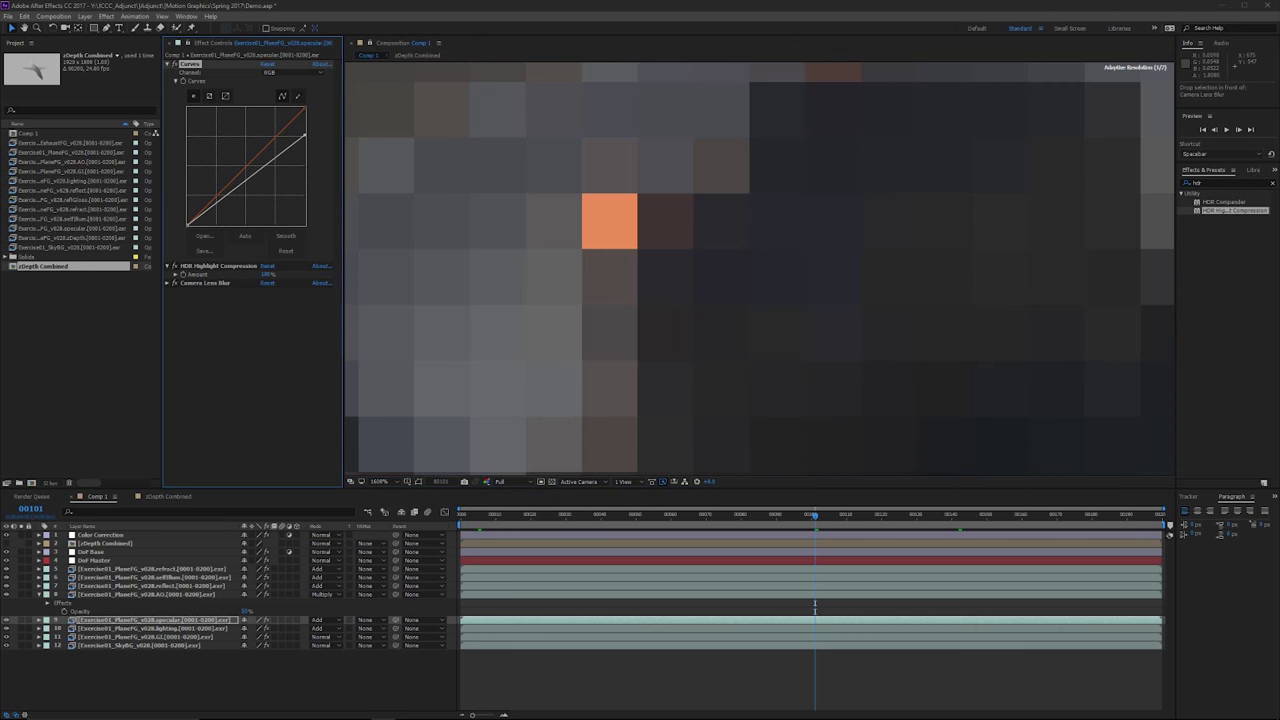
- Examine the whole plane at frame 101 to judge the dimmed specular highlights from canopy to tail
{"action": "scroll", "coordinate": [899, 321], "scroll_direction": "down", "scroll_amount": 3}
{"action": "left_click_drag", "start_coordinate": [899, 321], "coordinate": [937, 252]}
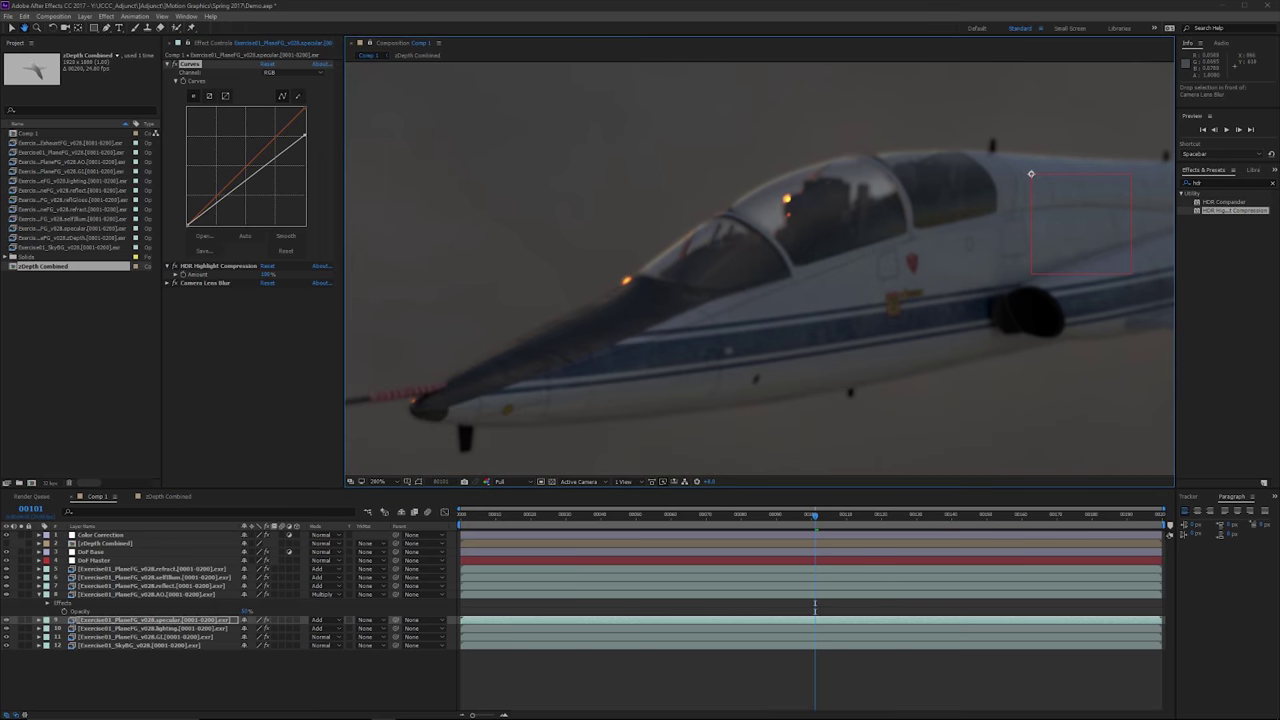
{"action": "scroll", "coordinate": [501, 278], "scroll_direction": "down", "scroll_amount": 1}
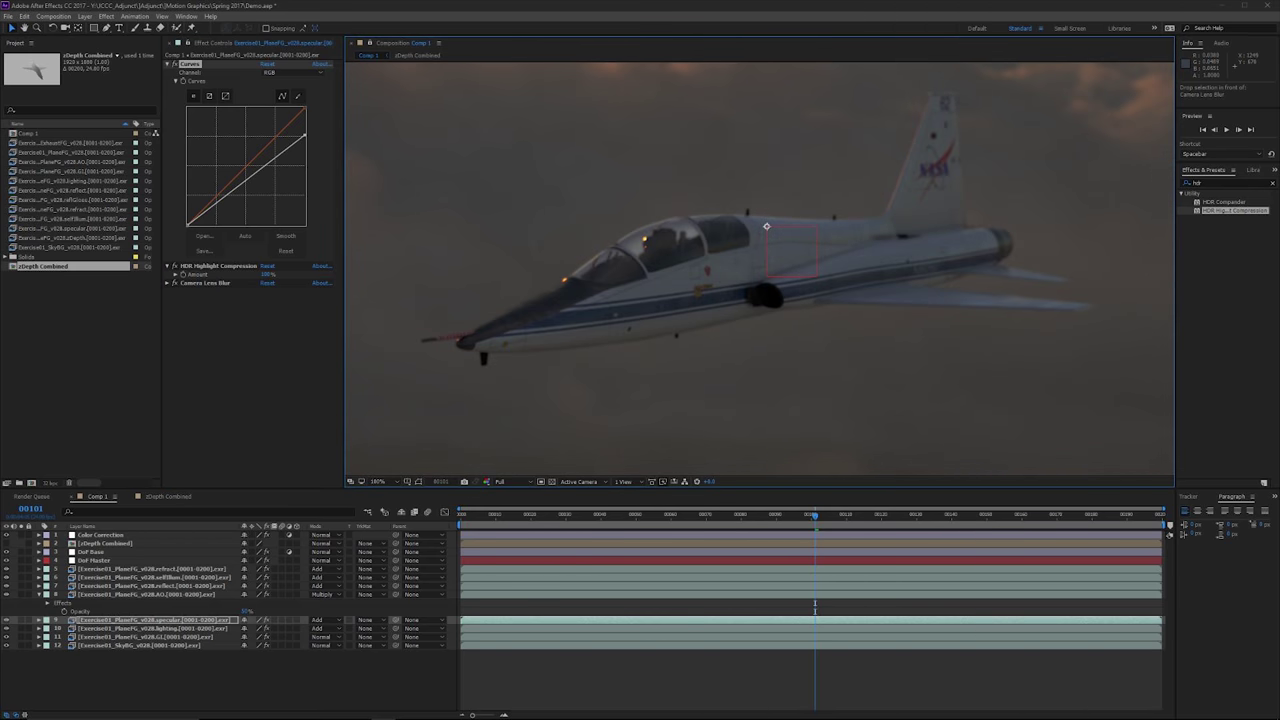
{"action": "left_click_drag", "start_coordinate": [911, 294], "coordinate": [702, 336]}
{"action": "scroll", "coordinate": [702, 336], "scroll_direction": "down", "scroll_amount": 1}
{"action": "scroll", "coordinate": [938, 289], "scroll_direction": "up", "scroll_amount": 1}
{"action": "left_click_drag", "start_coordinate": [880, 277], "coordinate": [958, 246]}
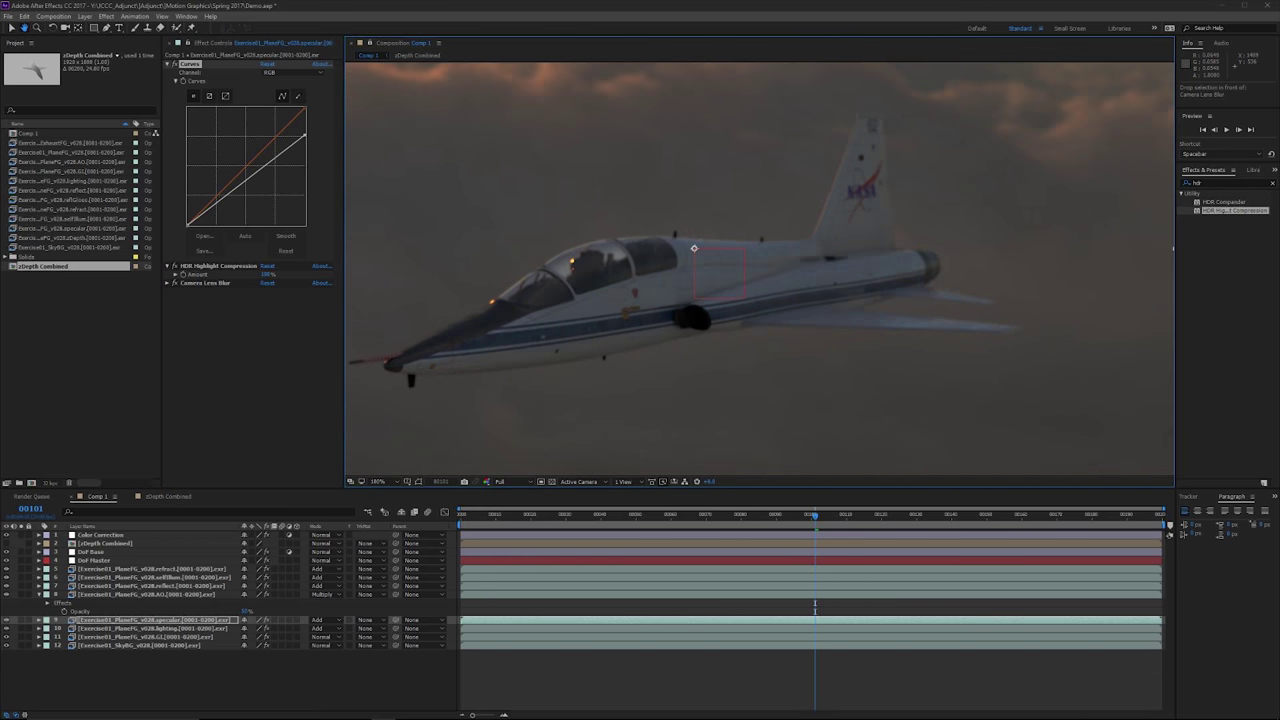
{"action": "key", "text": "v"}
{"action": "left_click_drag", "start_coordinate": [694, 248], "coordinate": [580, 223]}
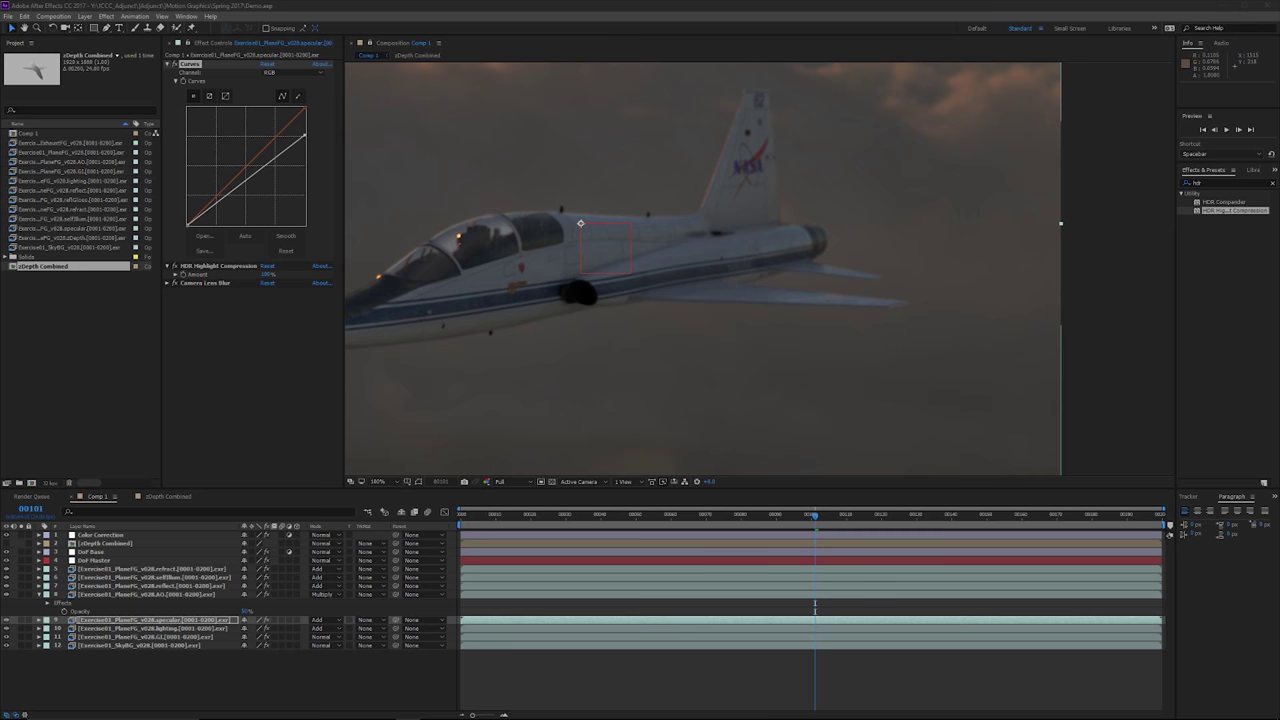
- Add the Exercise01_ExhaustFG_v028 sequence to Comp 1 between the GI and SkyBG layers, and go to frame 48
{"action": "left_click", "coordinate": [73, 143]}
{"action": "left_click_drag", "start_coordinate": [73, 143], "coordinate": [148, 641]}
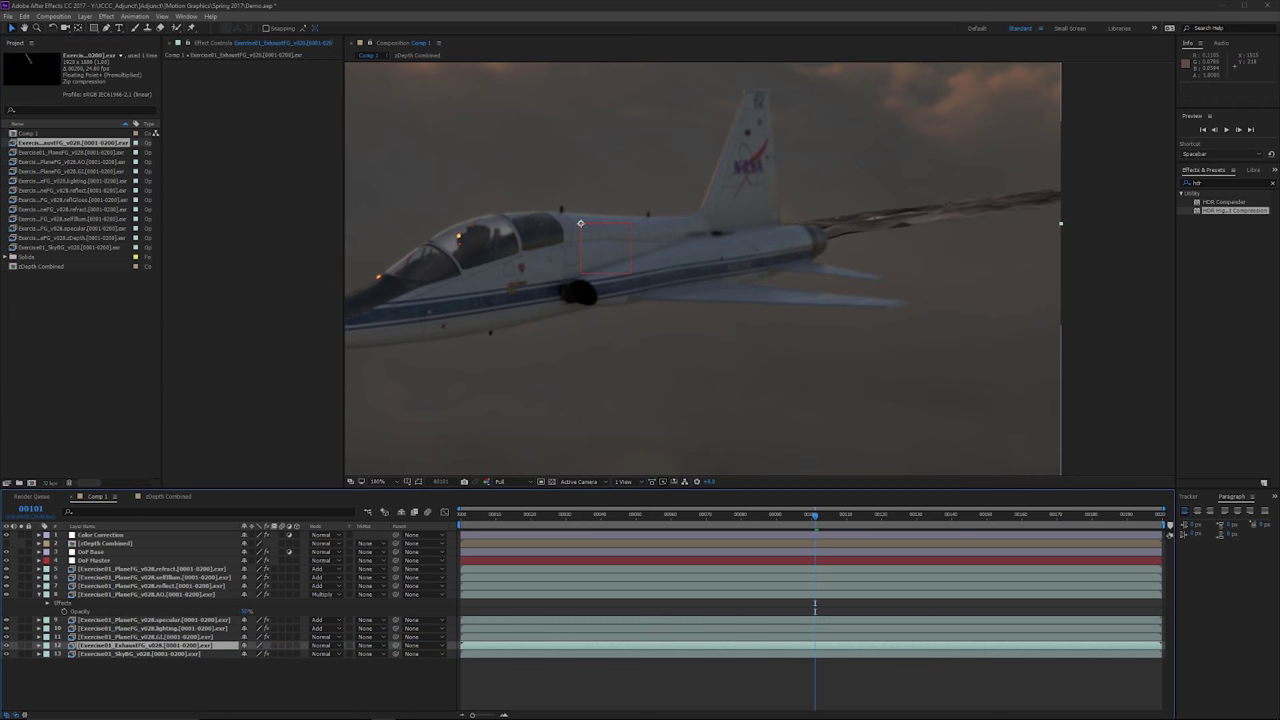
{"action": "left_click_drag", "start_coordinate": [815, 516], "coordinate": [629, 516]}
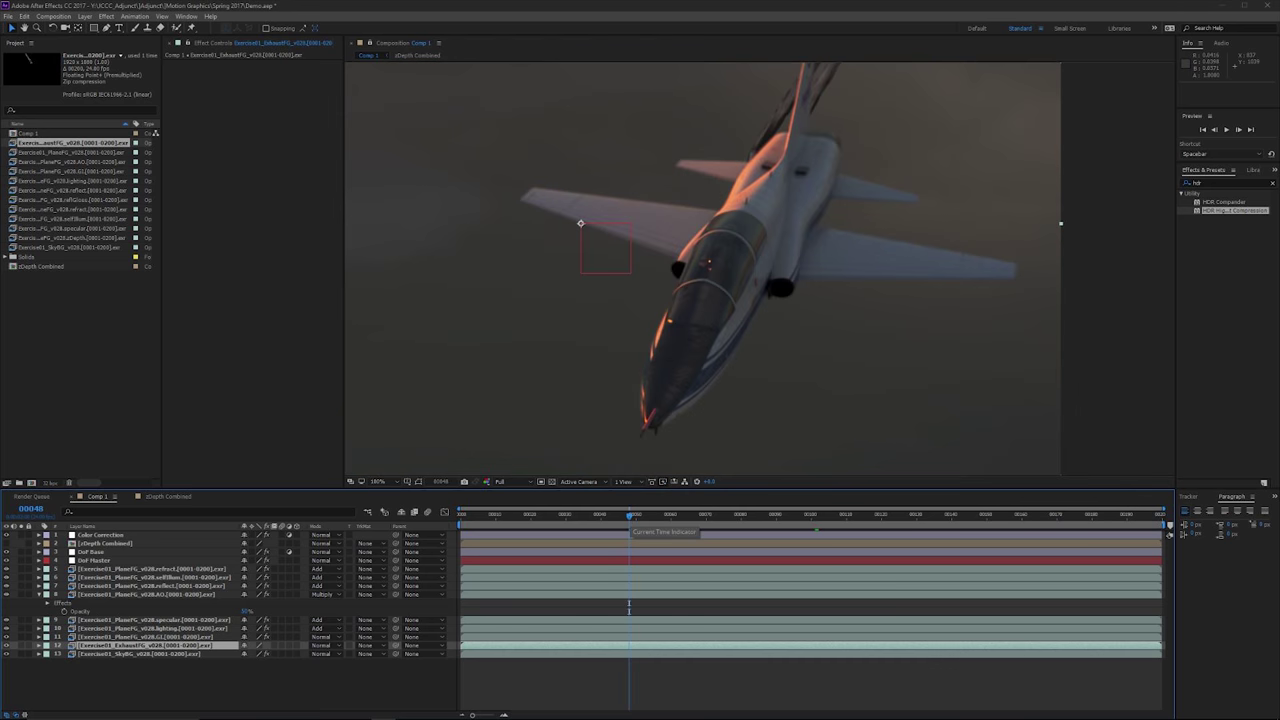
- Set the exhaust layer's scale to 125% to align the trails with the plane's engines
{"action": "left_click_drag", "start_coordinate": [903, 207], "coordinate": [838, 285]}
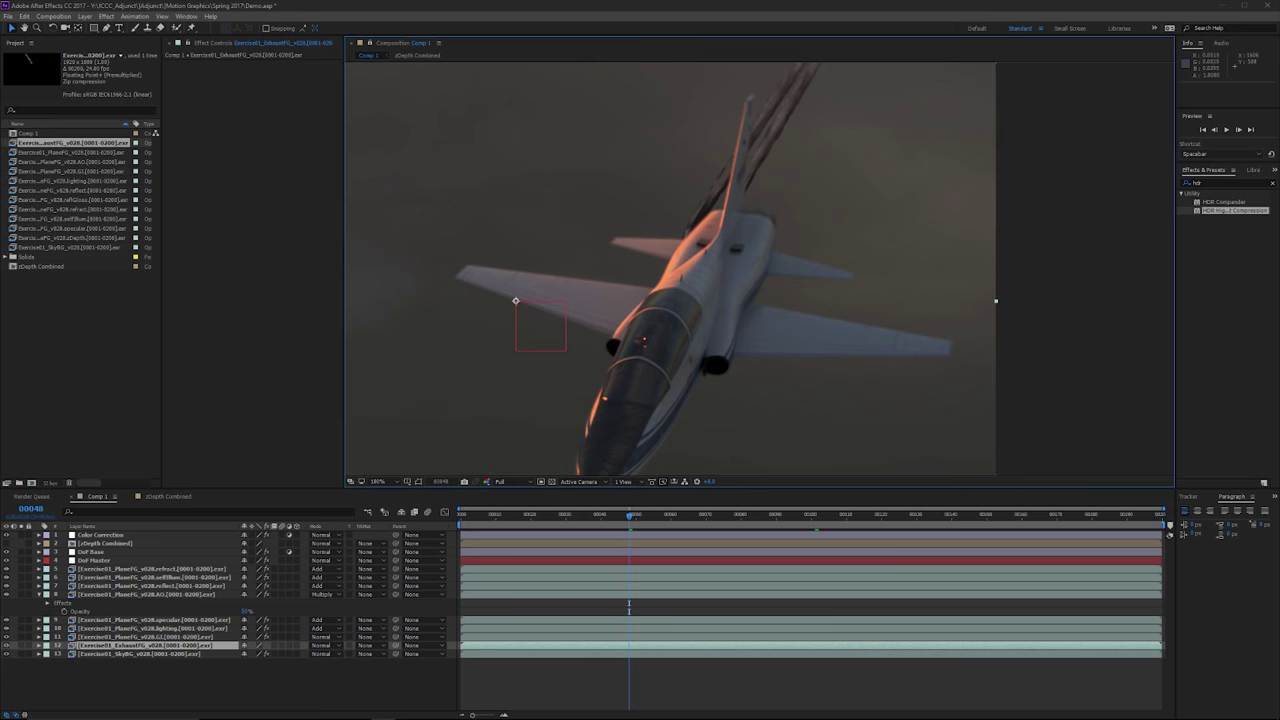
{"action": "key", "text": "s"}
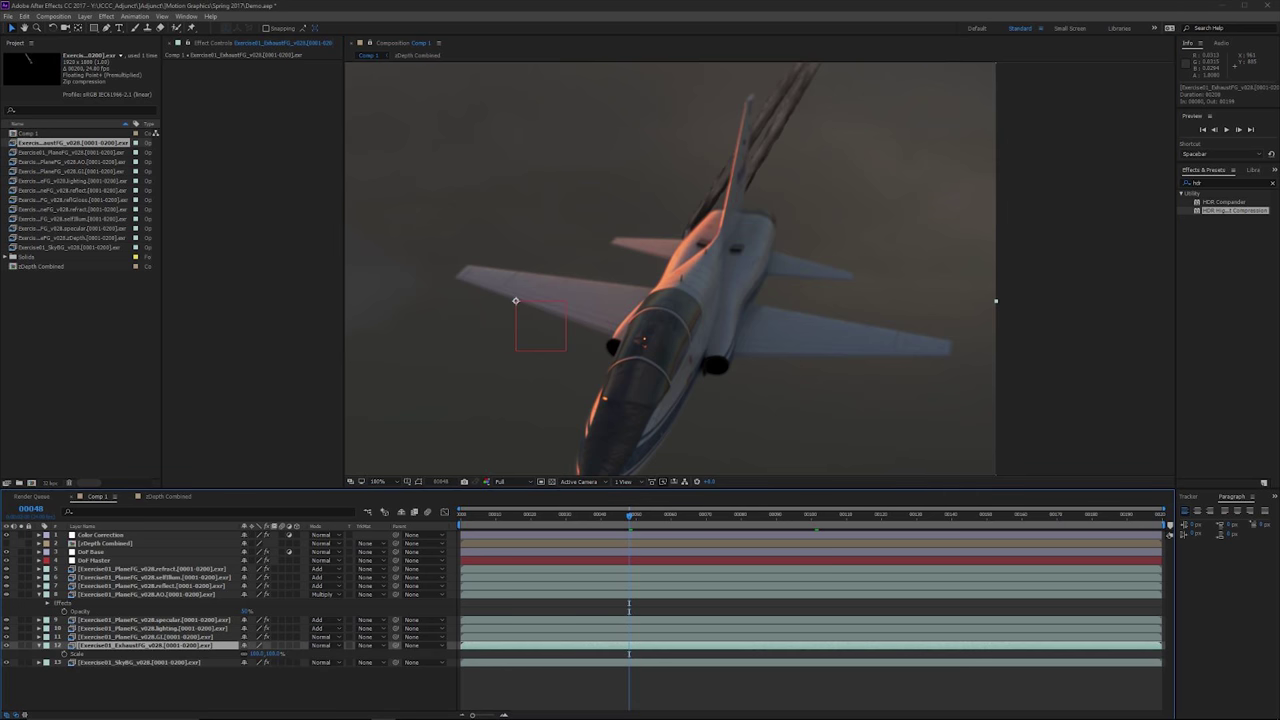
{"action": "type", "text": "125"}
{"action": "key", "text": "Return"}
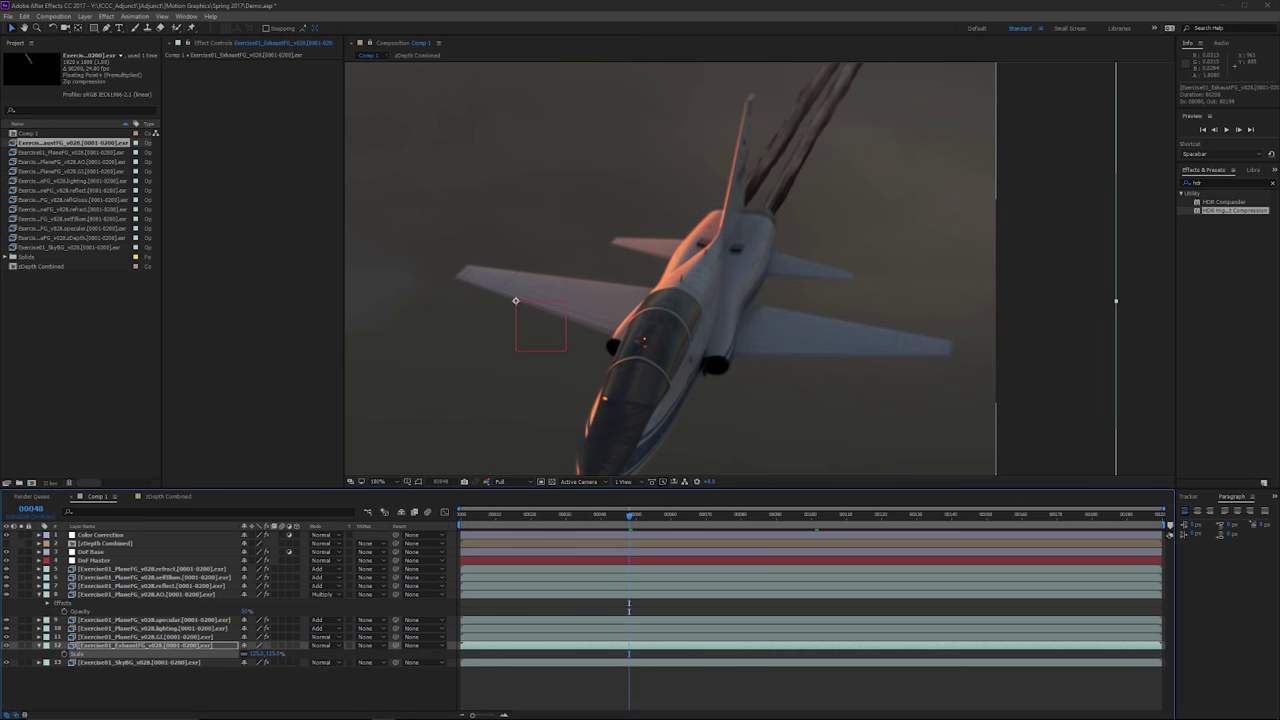
- Check the exhaust trails' alignment with the plane's engines at frames 14, 120 and 80
{"action": "left_click_drag", "start_coordinate": [629, 515], "coordinate": [509, 515]}
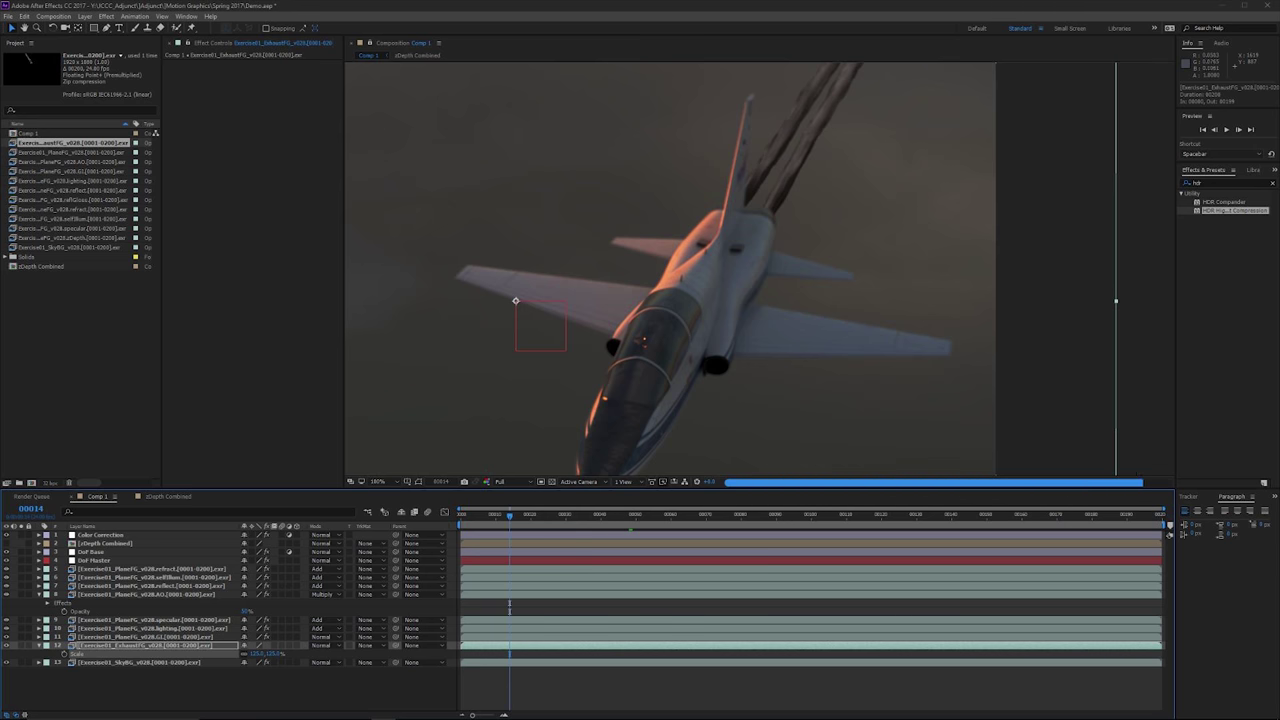
{"action": "left_click", "coordinate": [881, 515]}
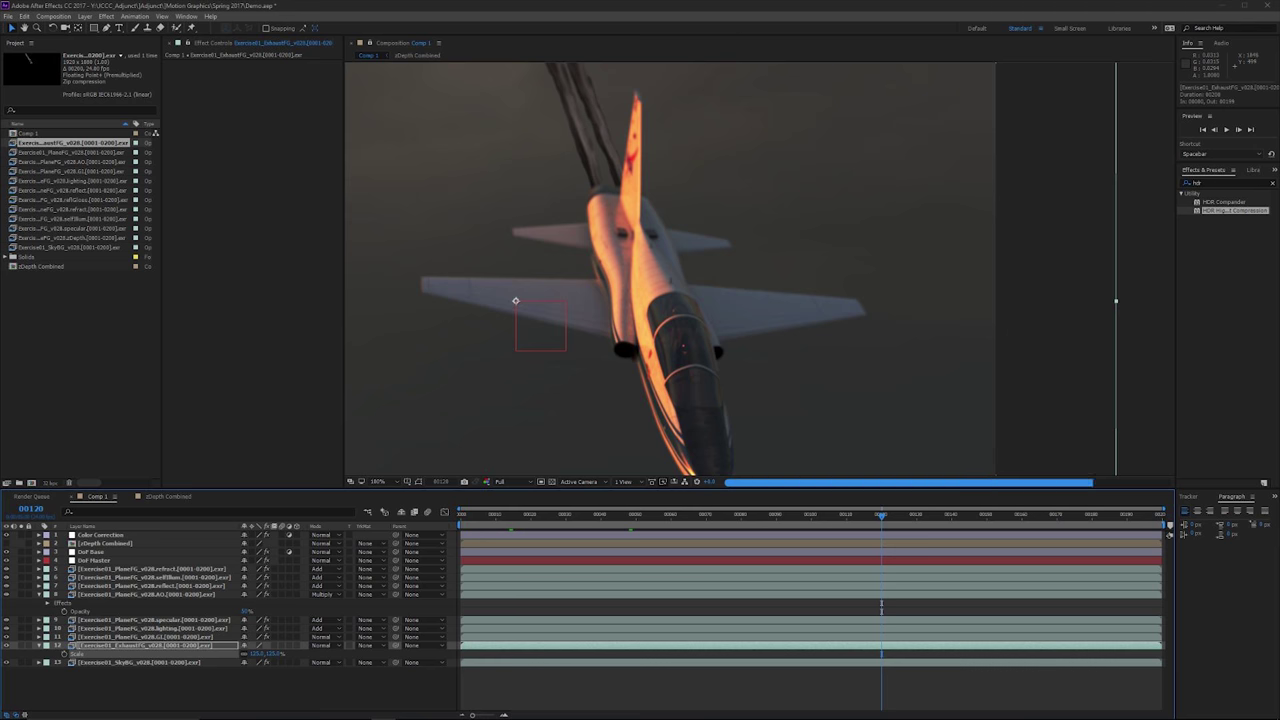
{"action": "left_click_drag", "start_coordinate": [921, 333], "coordinate": [806, 282]}
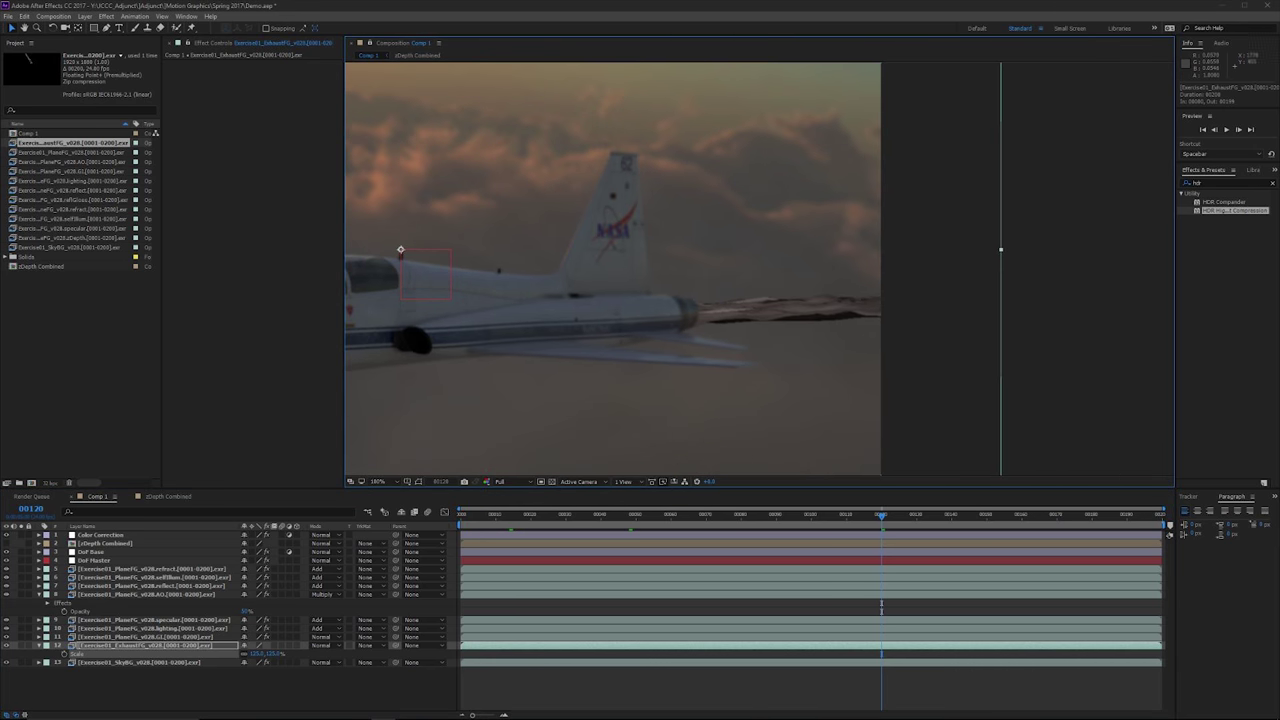
{"action": "key", "text": "space"}
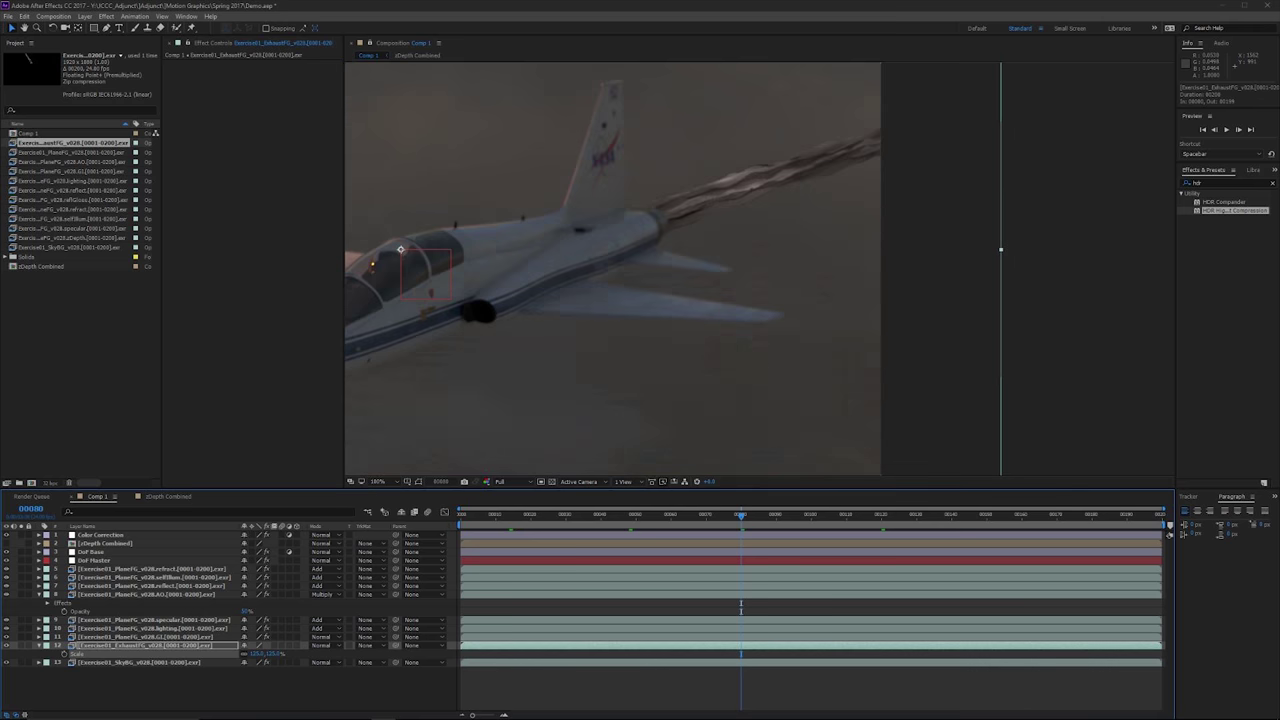
- Solo the exhaust layer at frame 80 and inspect its trails against transparent and black backgrounds
{"action": "left_click", "coordinate": [21, 645]}
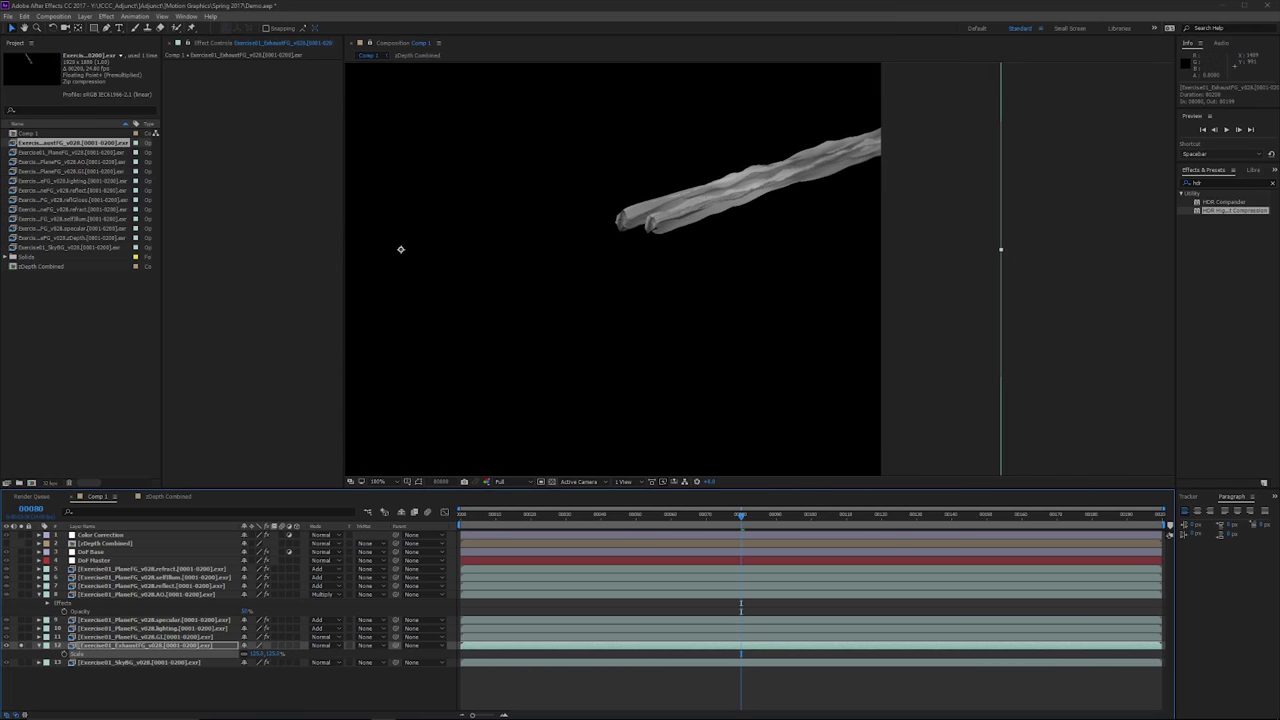
{"action": "left_click_drag", "start_coordinate": [400, 249], "coordinate": [646, 229]}
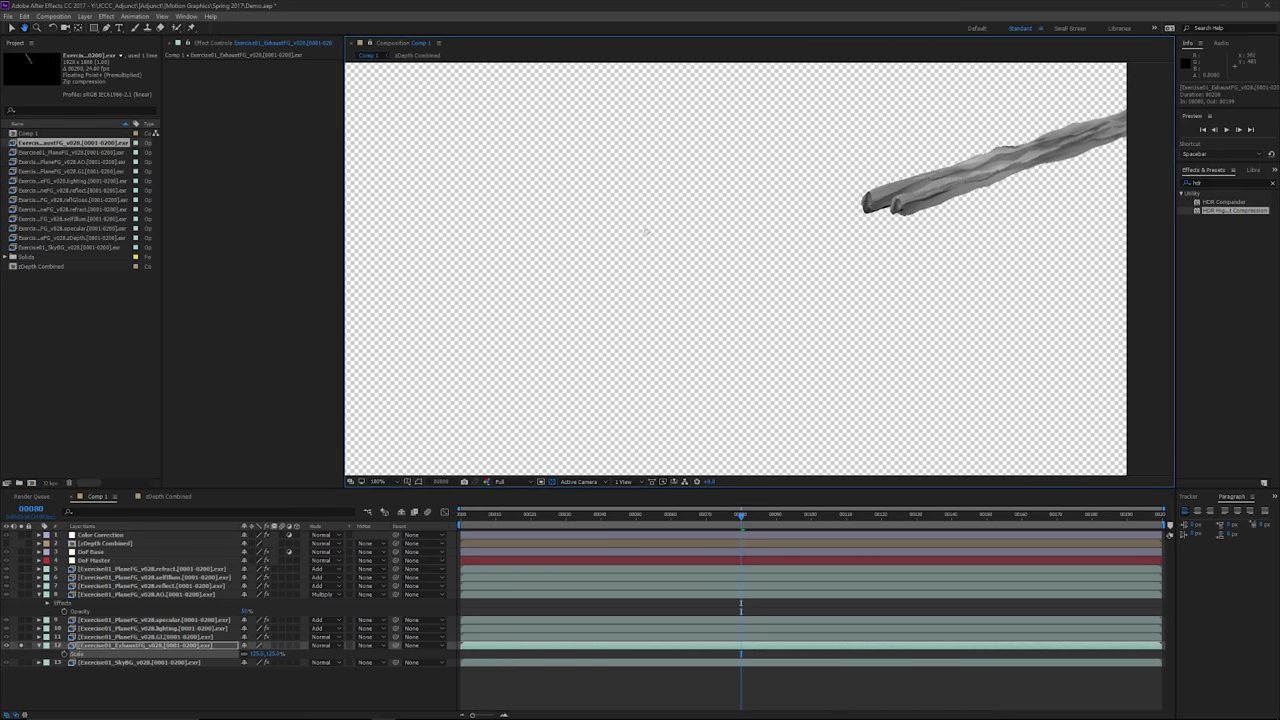
{"action": "scroll", "coordinate": [897, 240], "scroll_direction": "down", "scroll_amount": 1}
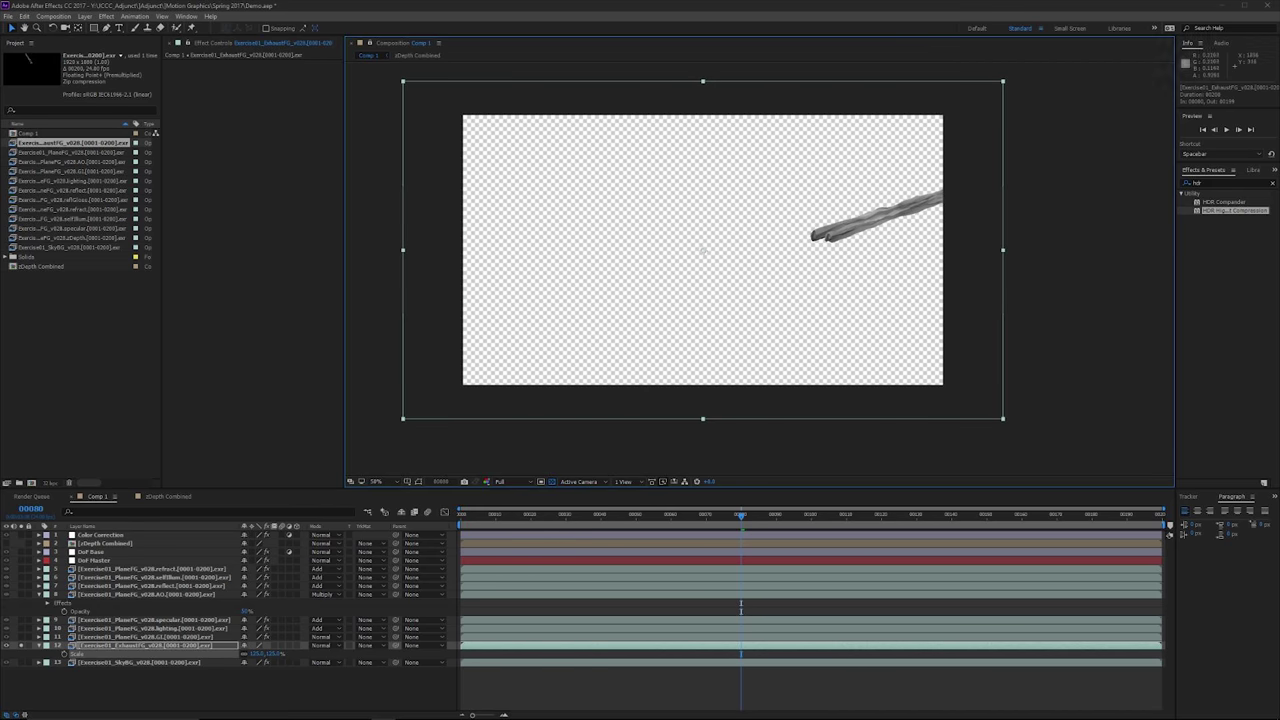
{"action": "key", "text": "period"}
{"action": "key", "text": "period"}
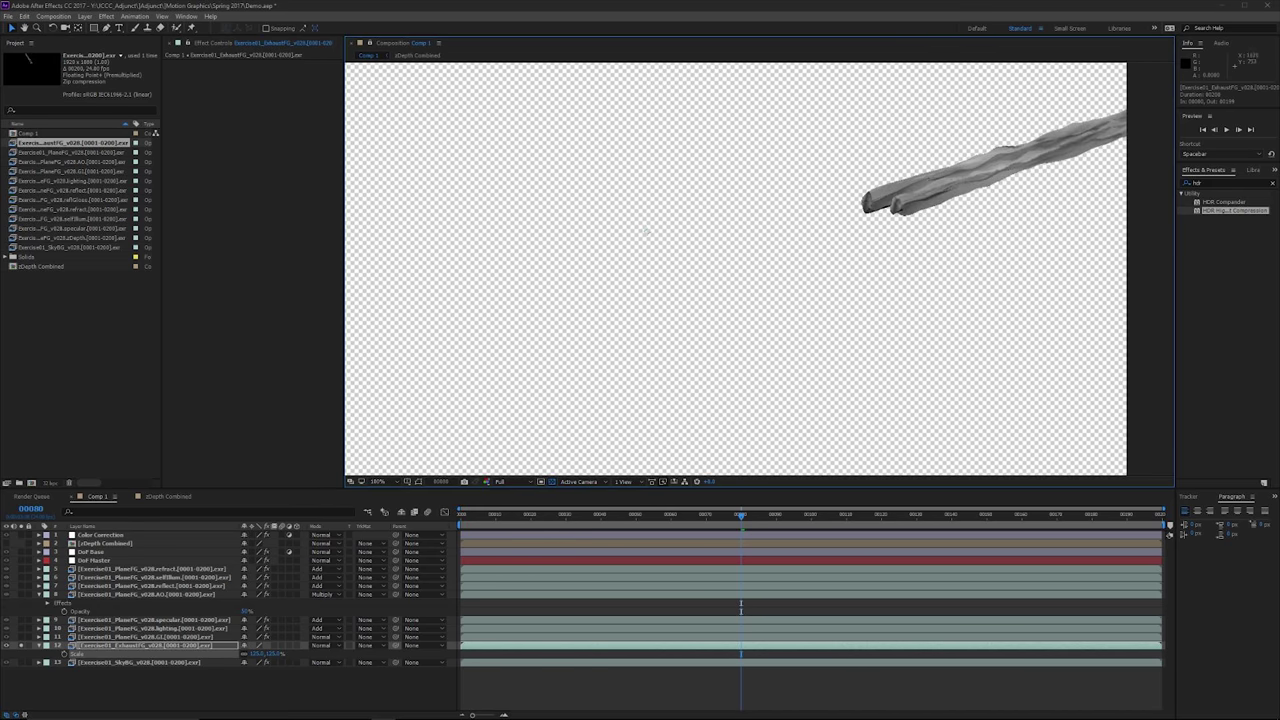
{"action": "left_click_drag", "start_coordinate": [646, 229], "coordinate": [514, 266]}
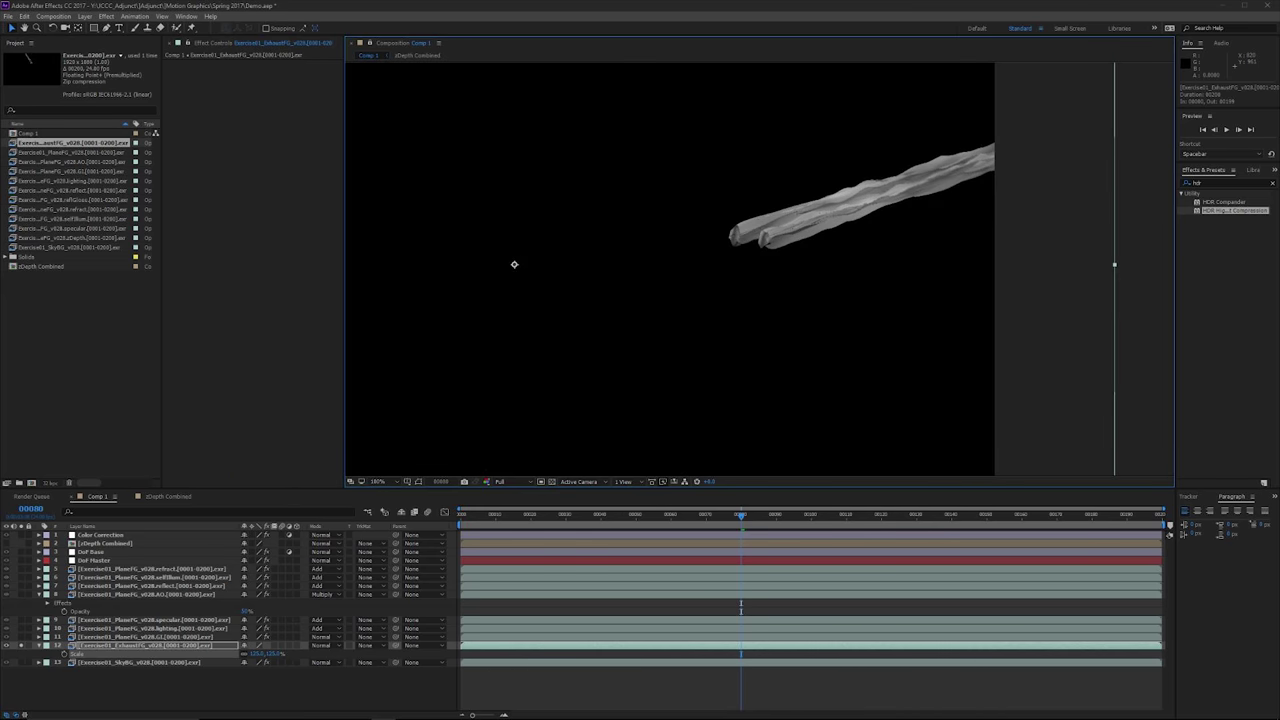
- Create an adjustment layer directly above the SkyBG layer and name it Heat Blur
{"action": "key", "text": "ctrl+Down"}
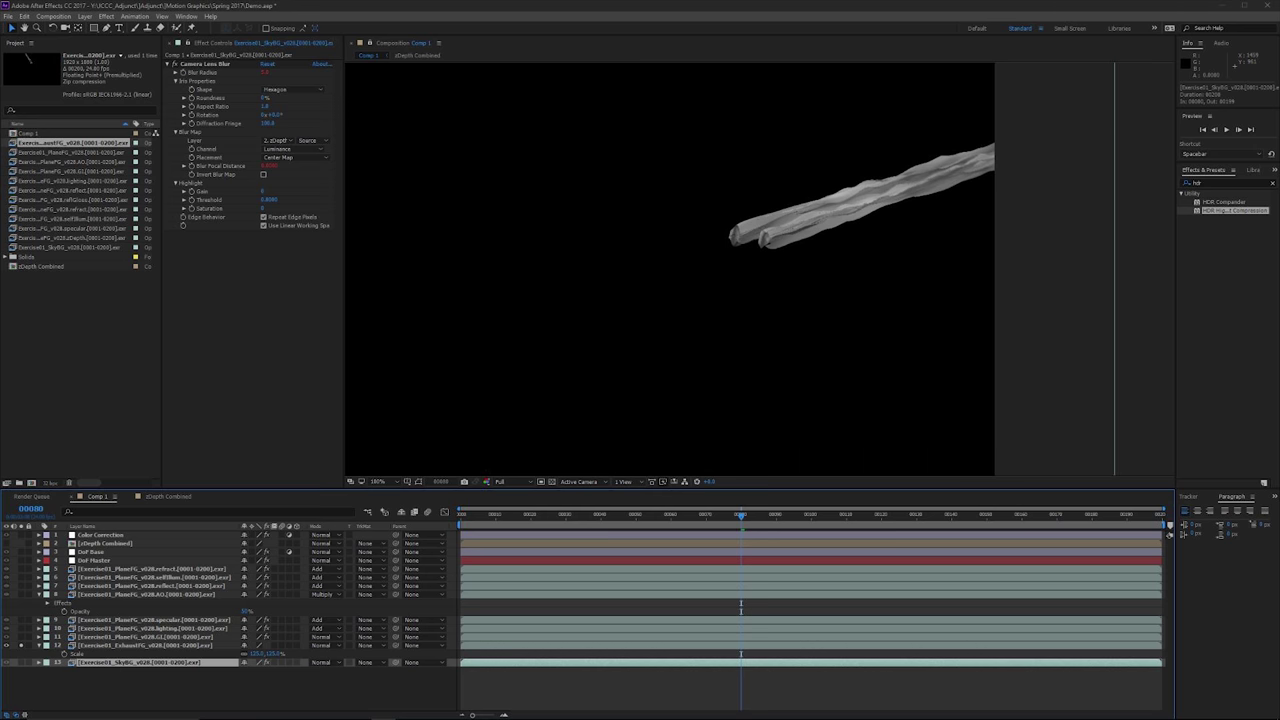
{"action": "mouse_move", "coordinate": [741, 515]}
{"action": "left_mouse_down"}
{"action": "mouse_move", "coordinate": [847, 515]}
{"action": "mouse_move", "coordinate": [748, 515]}
{"action": "left_mouse_up"}
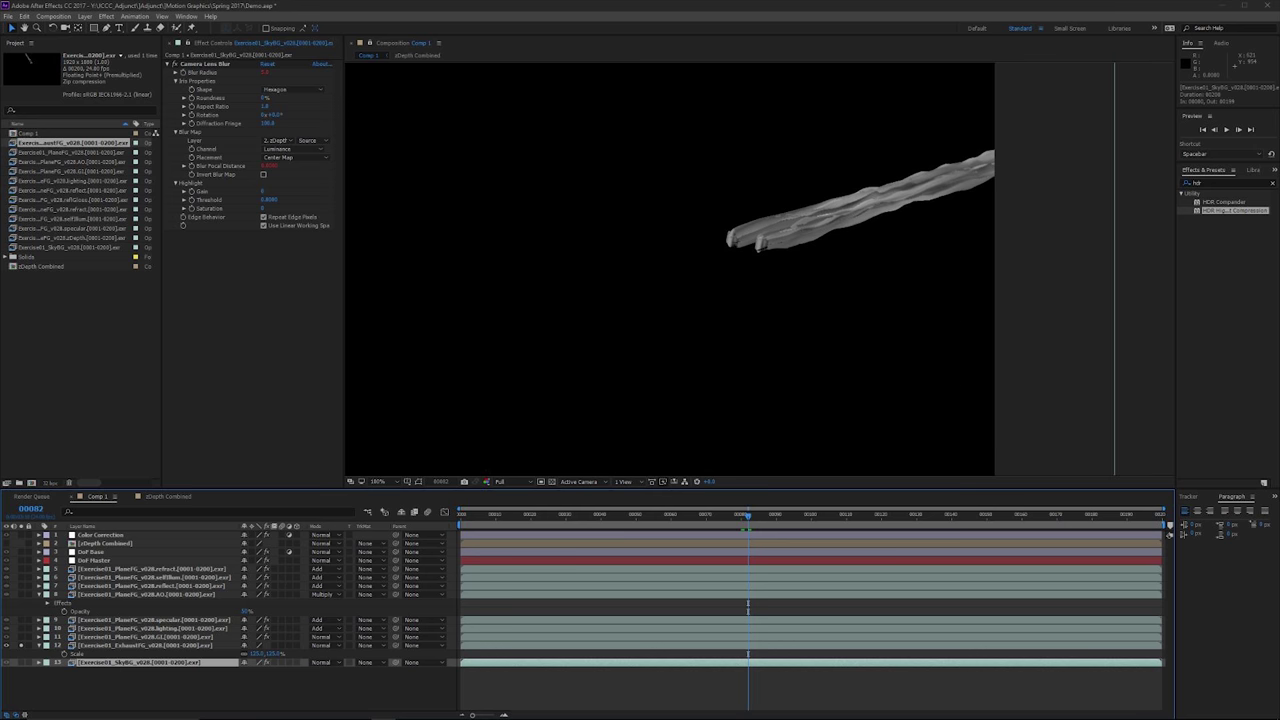
{"action": "left_click", "coordinate": [85, 16]}
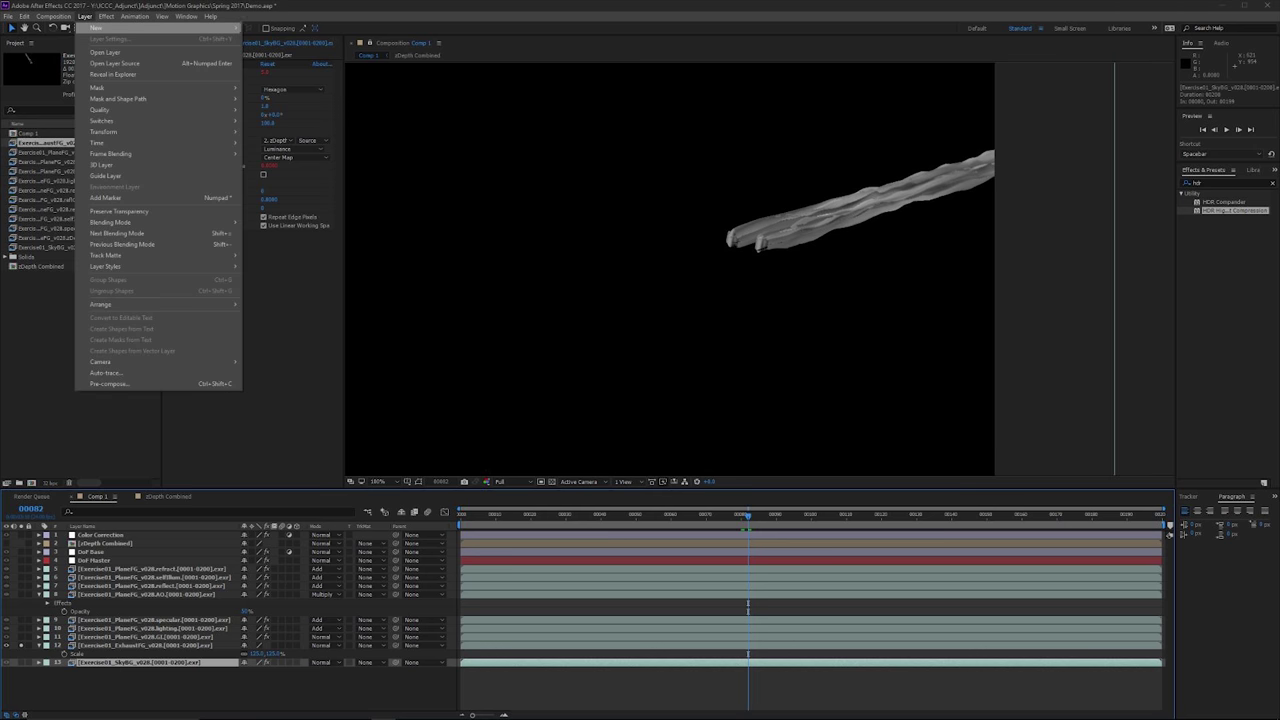
{"action": "mouse_move", "coordinate": [120, 28]}
{"action": "left_click", "coordinate": [278, 93]}
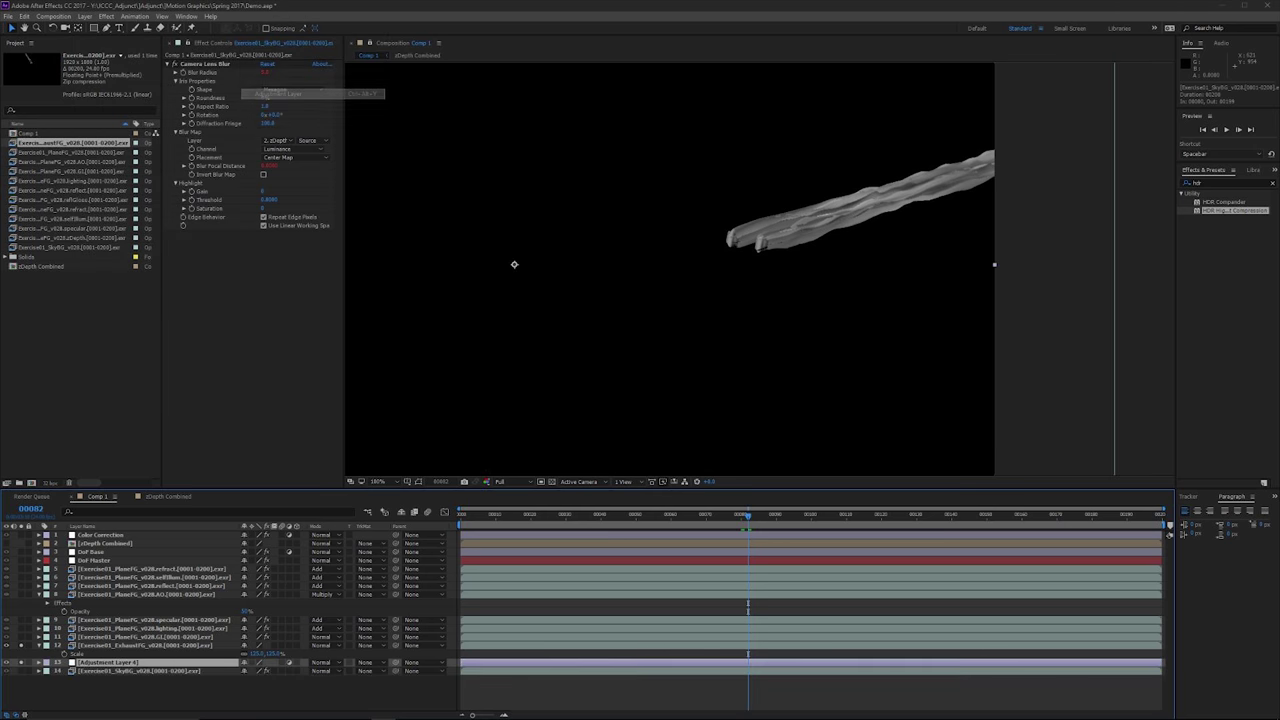
{"action": "key", "text": "Return"}
{"action": "type", "text": "Heat"}
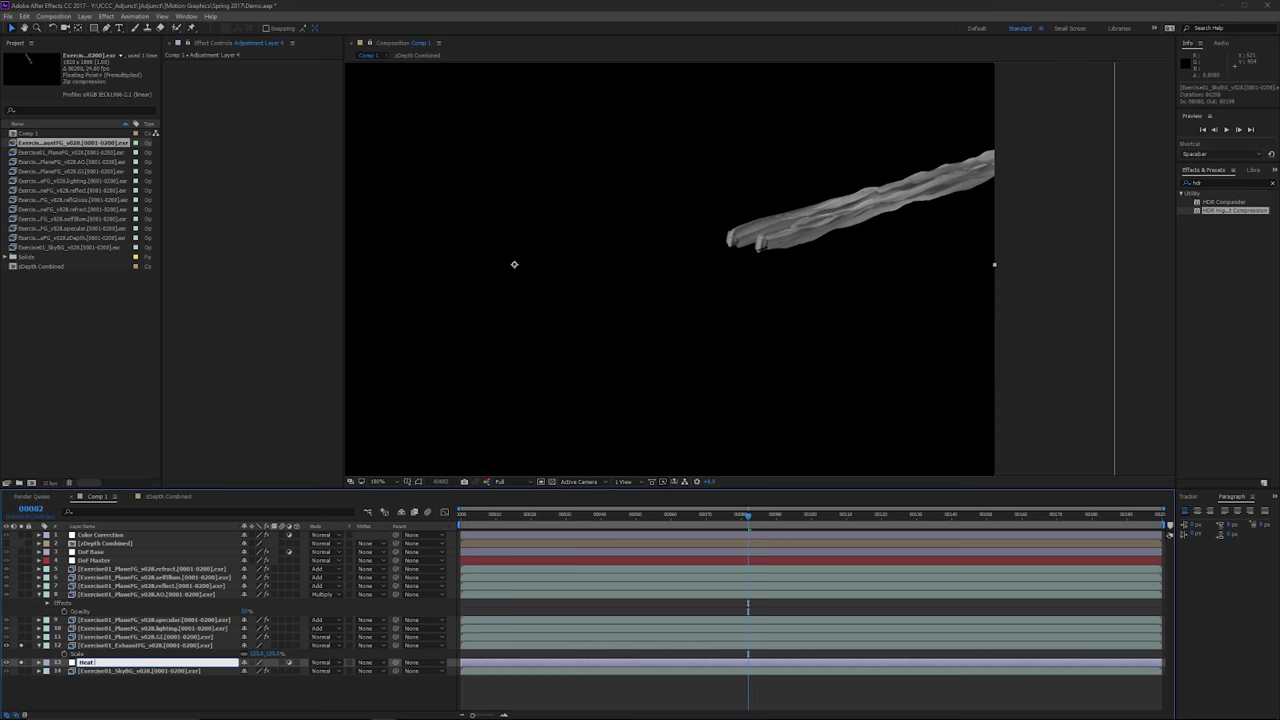
{"action": "type", "text": " Blur"}
{"action": "key", "text": "Return"}
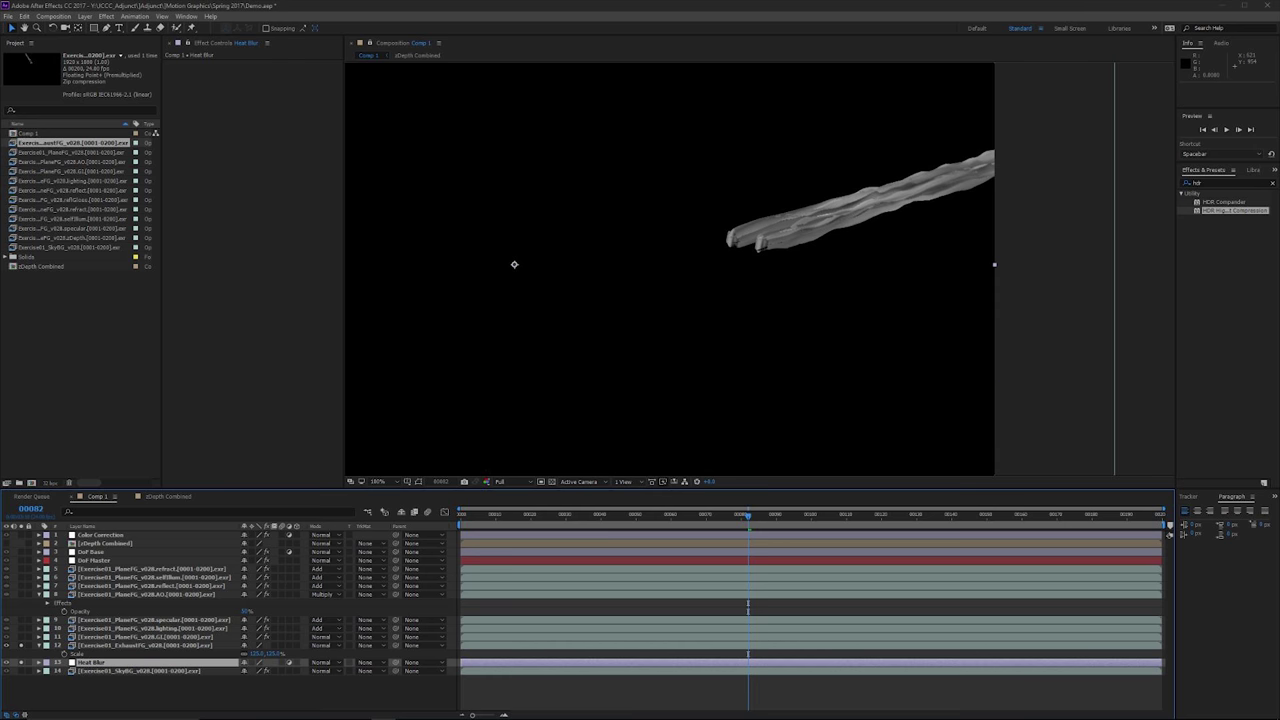
- Turn off solo on the exhaust and Heat Blur layers, and use the exhaust layer as Heat Blur's alpha matte
{"action": "left_click_drag", "start_coordinate": [21, 645], "coordinate": [21, 662]}
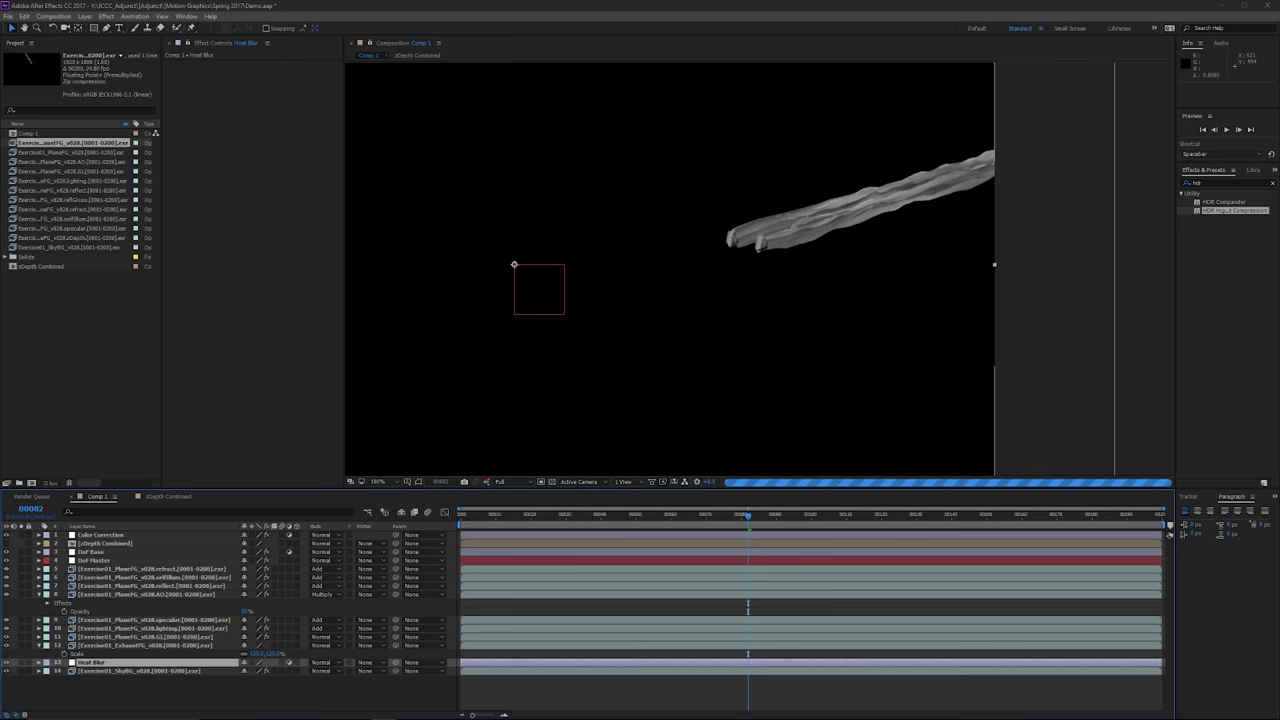
{"action": "left_click", "coordinate": [368, 662]}
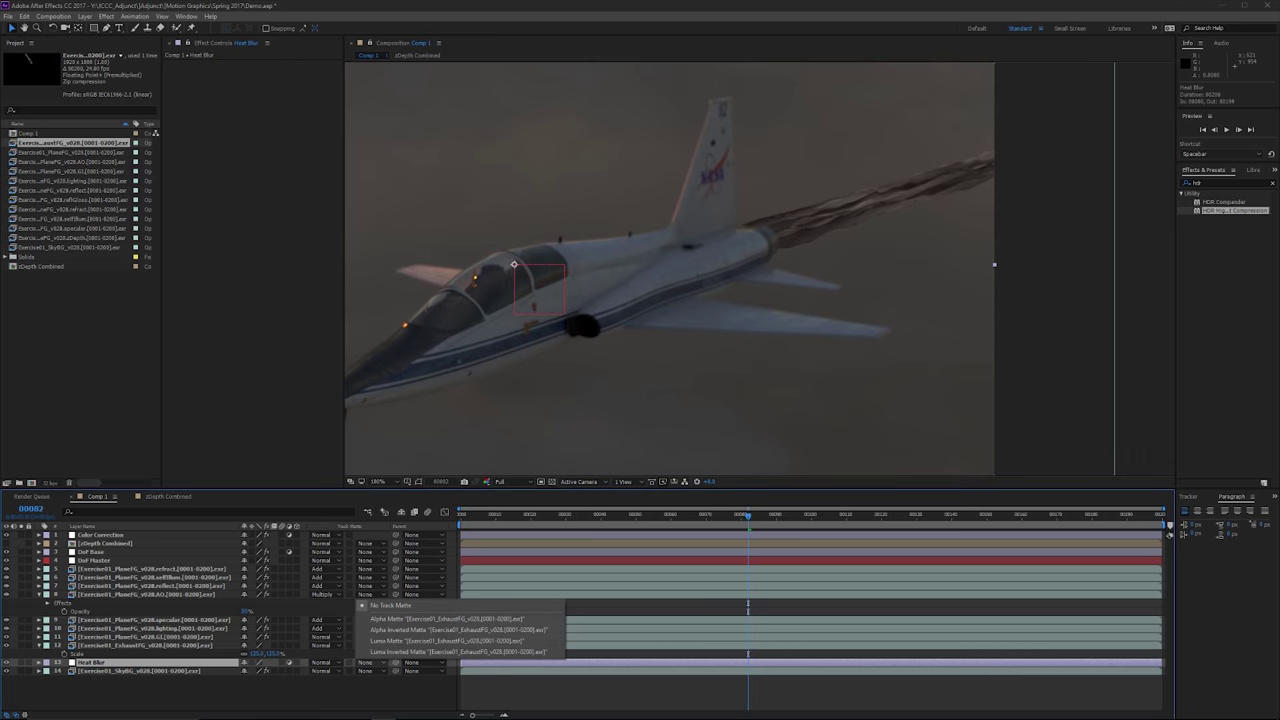
{"action": "left_click", "coordinate": [370, 693]}
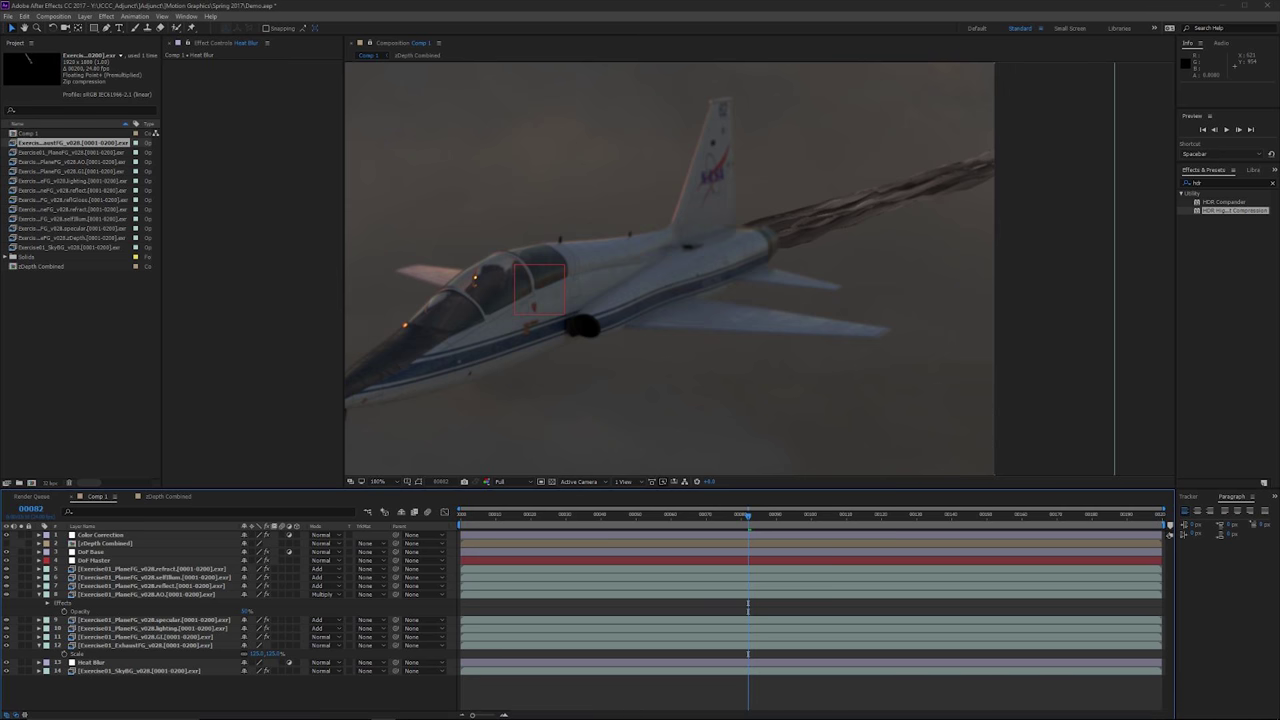
{"action": "left_click", "coordinate": [92, 662]}
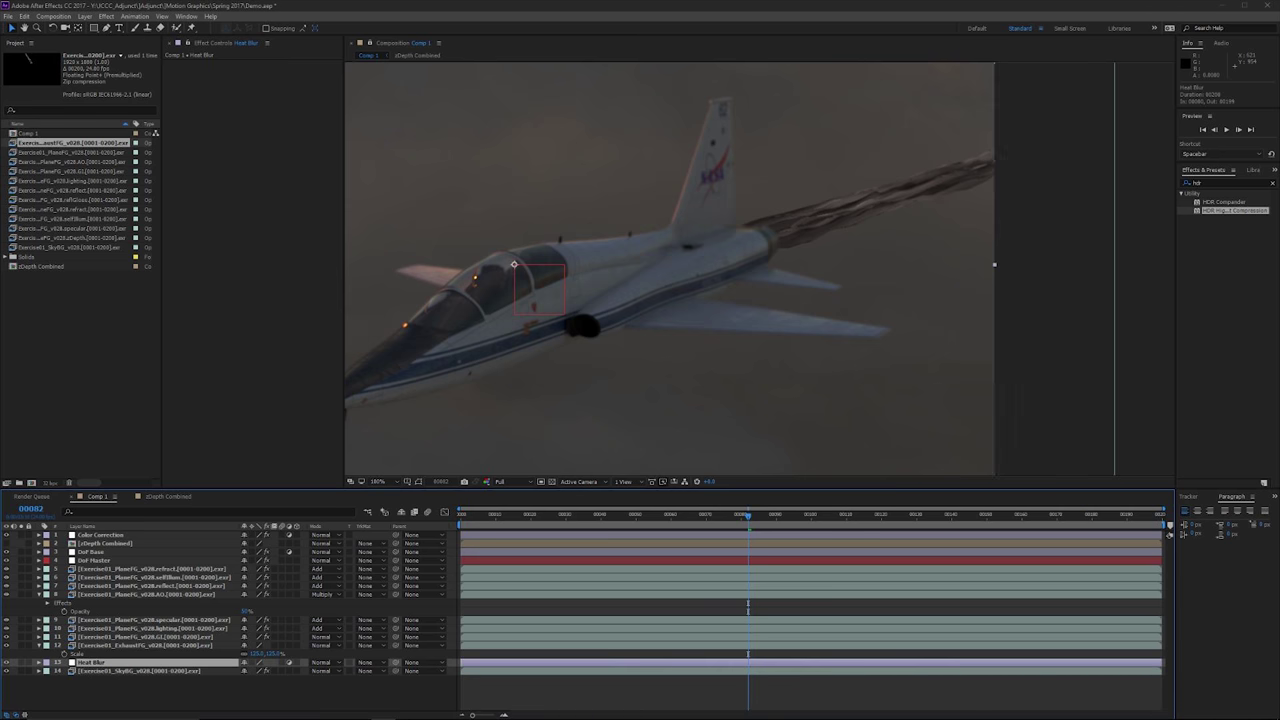
{"action": "left_click", "coordinate": [368, 662]}
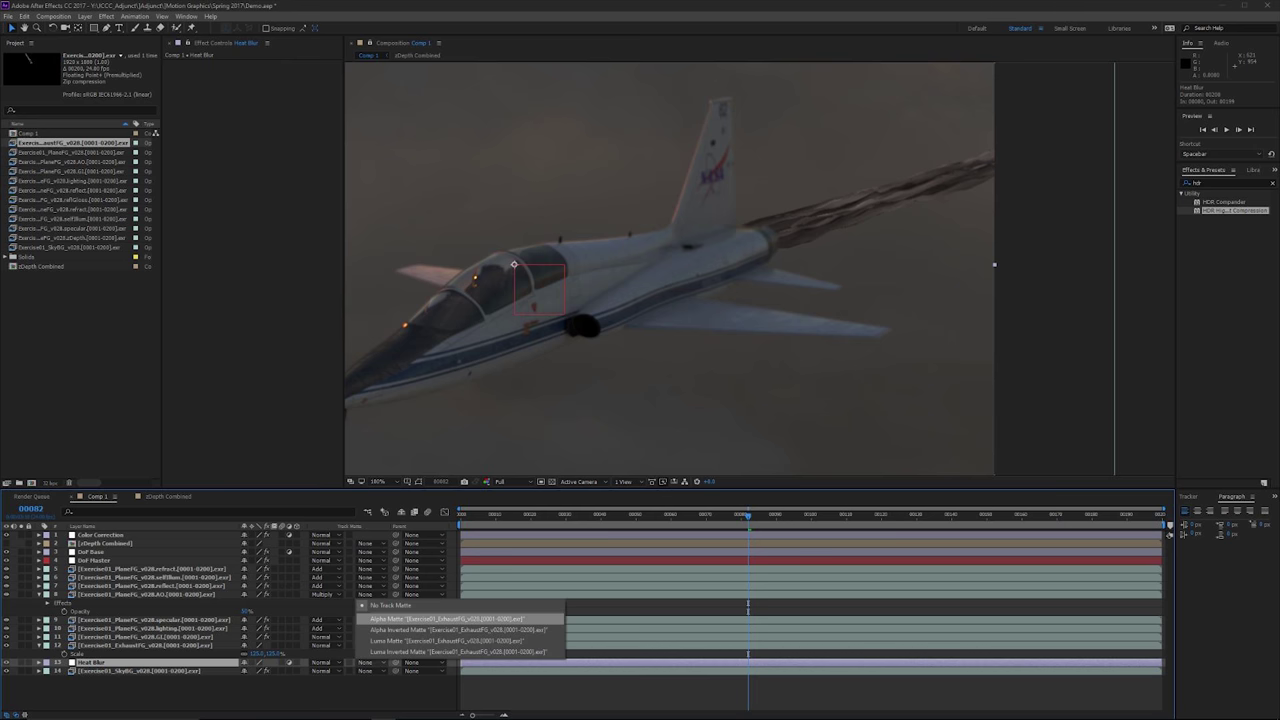
{"action": "left_click", "coordinate": [447, 619]}
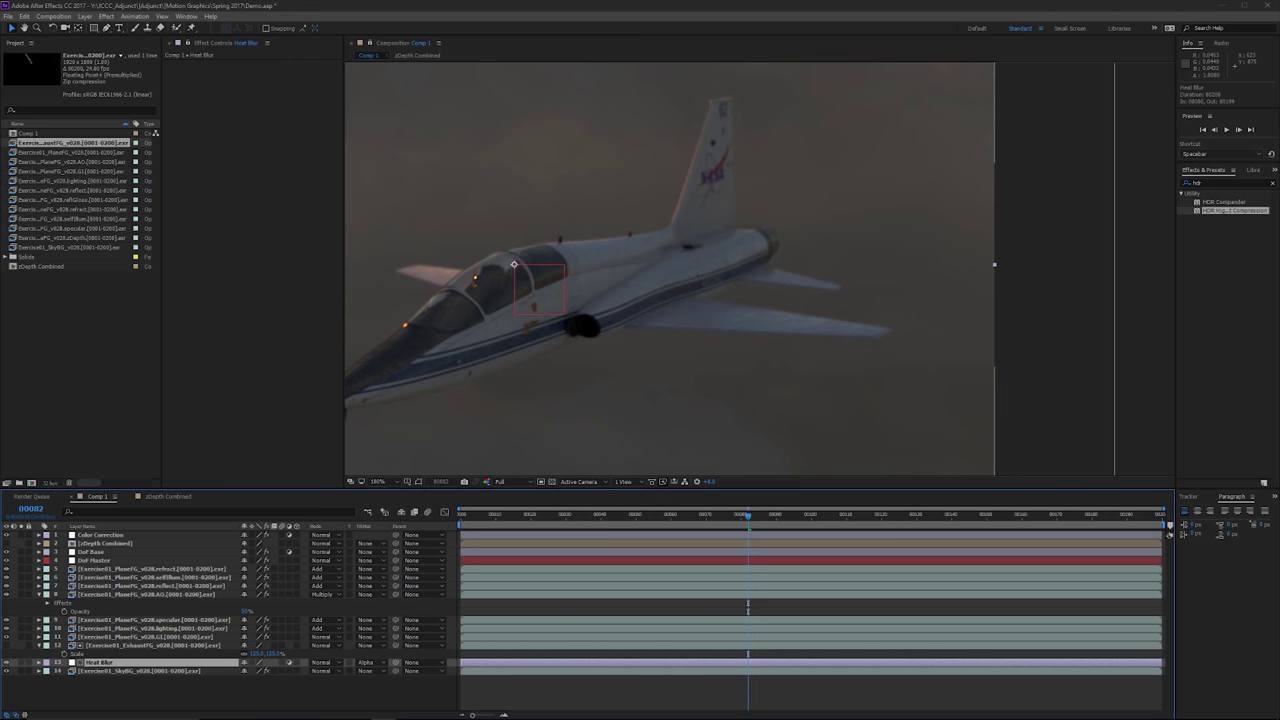
- Toggle the exhaust matte layer's visibility on and off to compare the result
{"action": "left_click", "coordinate": [152, 645]}
{"action": "key", "text": "ctrl+shift+a"}
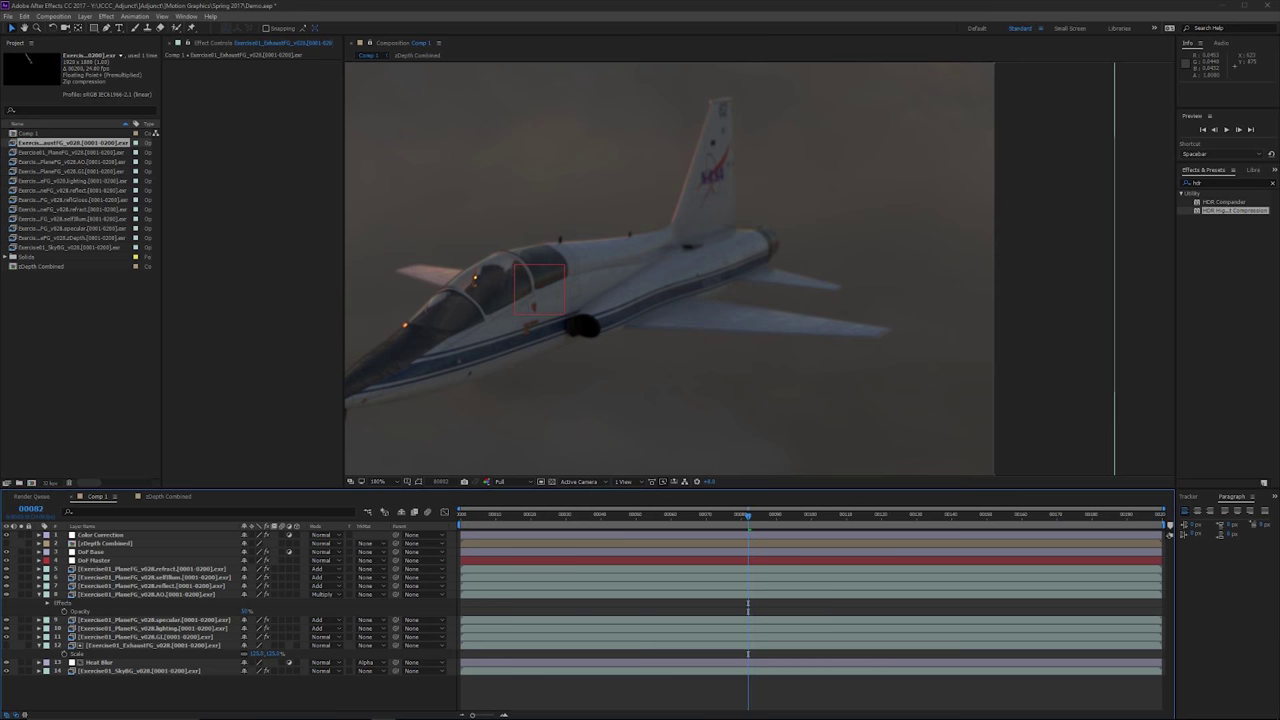
{"action": "left_click", "coordinate": [6, 645]}
{"action": "left_click", "coordinate": [6, 645]}
- Apply a Curves effect to the Heat Blur layer and bend the RGB curve slightly below the diagonal at its midpoint
{"action": "left_click", "coordinate": [99, 662]}
{"action": "double_click", "coordinate": [1199, 183]}
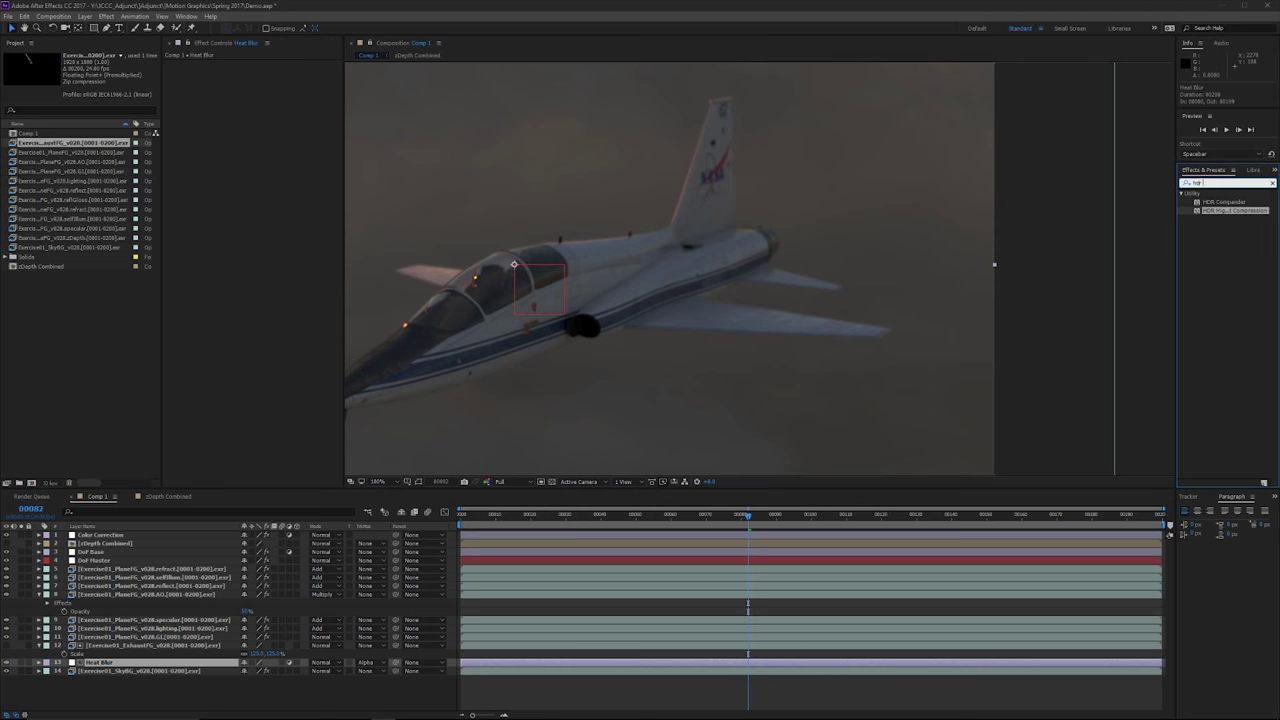
{"action": "type", "text": "curves"}
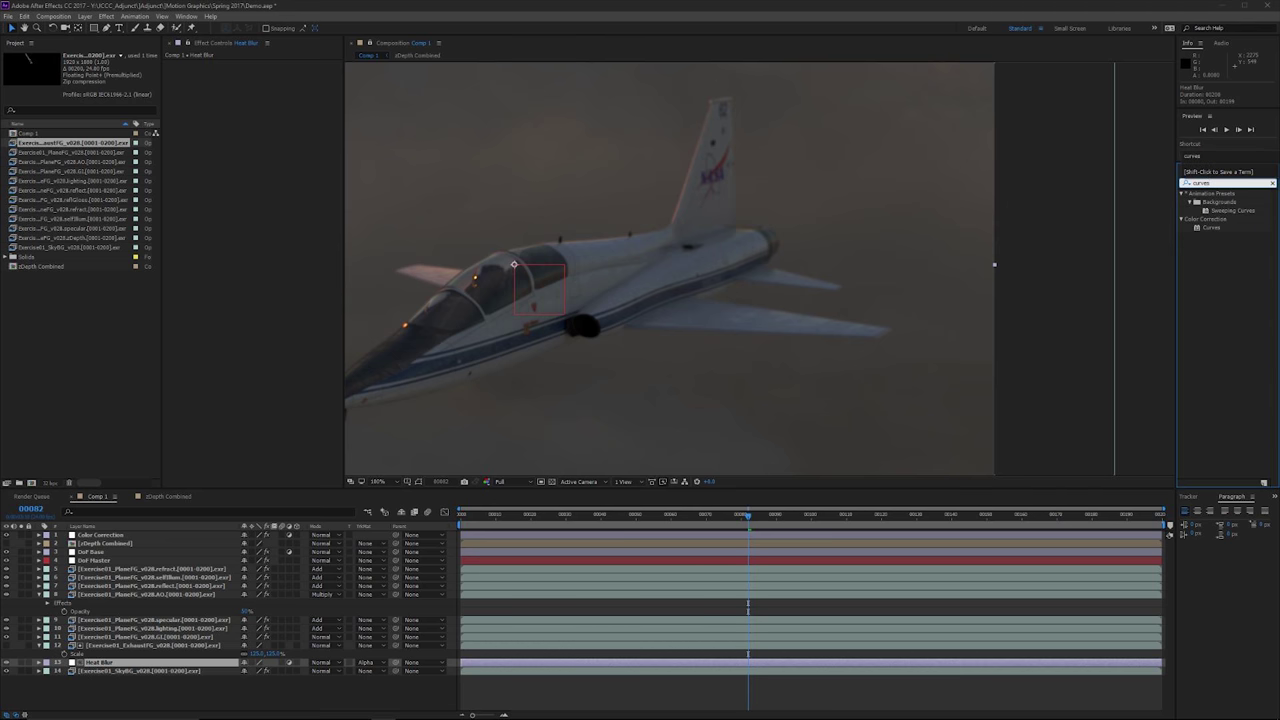
{"action": "double_click", "coordinate": [1211, 228]}
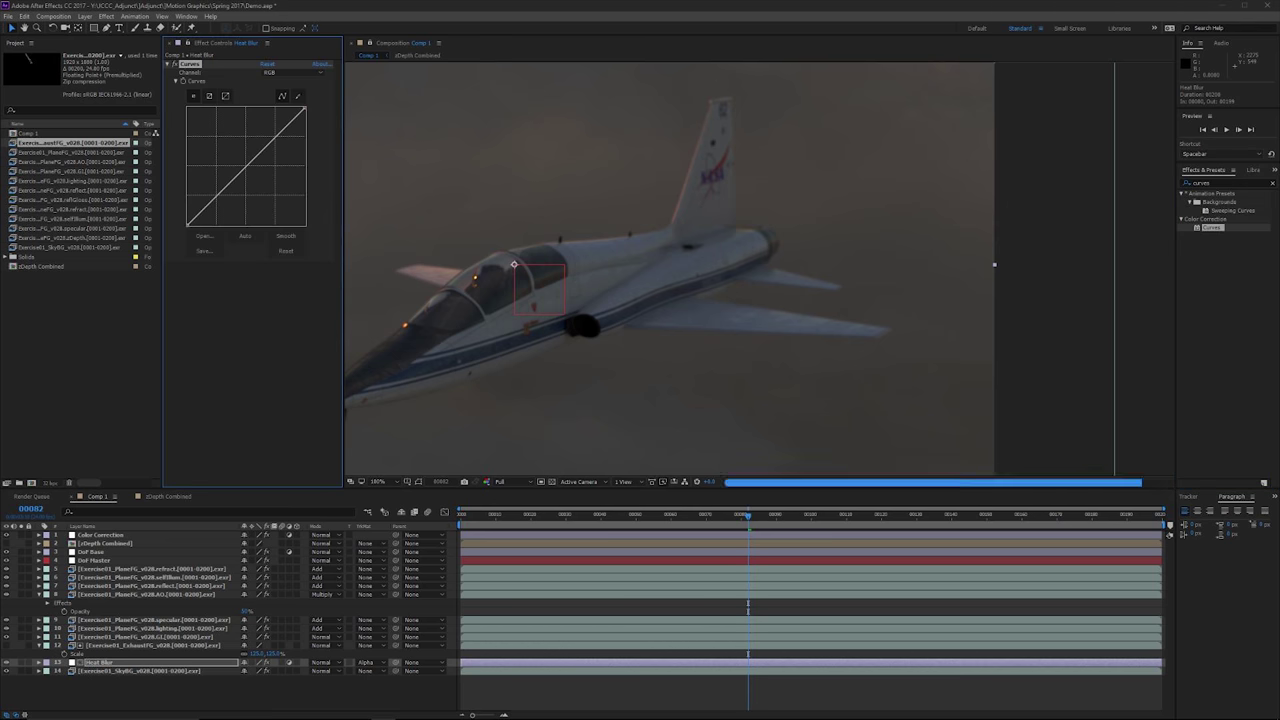
{"action": "left_click_drag", "start_coordinate": [247, 165], "coordinate": [250, 172]}
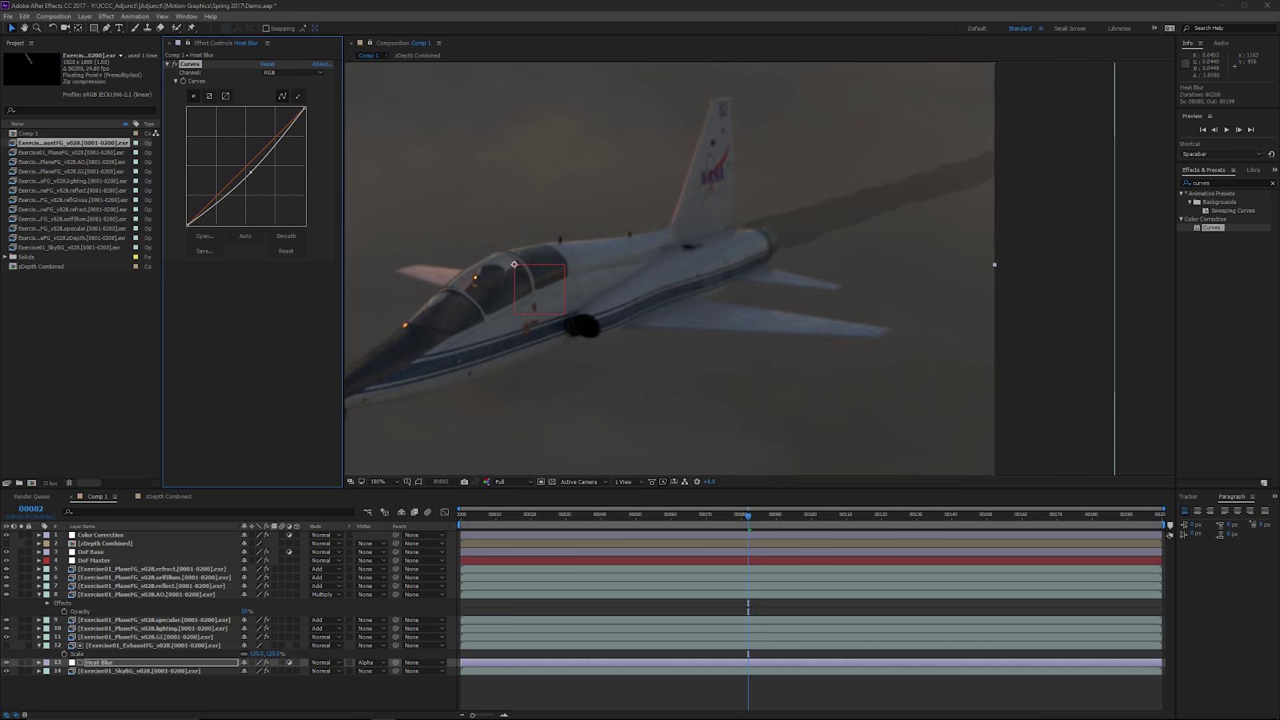
- Apply Fast Blur (Legacy) to the exhaust matte layer with a blurriness of 20
{"action": "key", "text": "ctrl+Up"}
{"action": "left_click", "coordinate": [152, 646]}
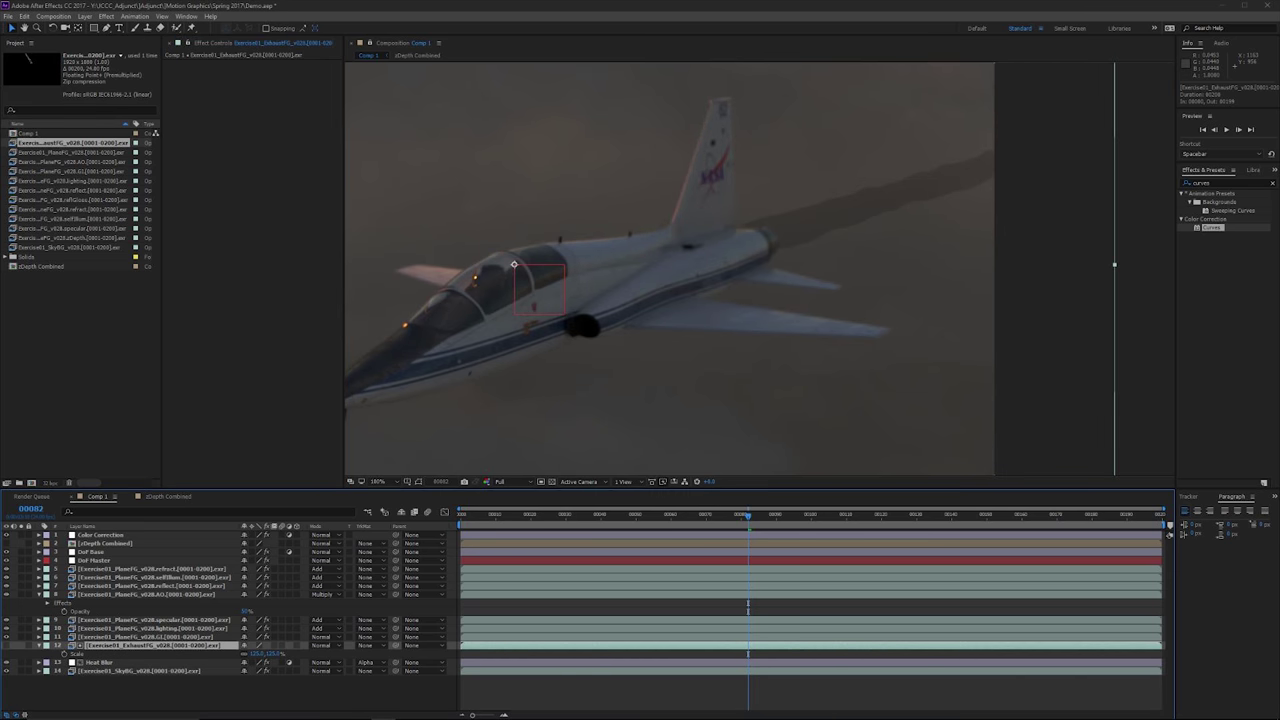
{"action": "double_click", "coordinate": [1202, 183]}
{"action": "type", "text": "fast"}
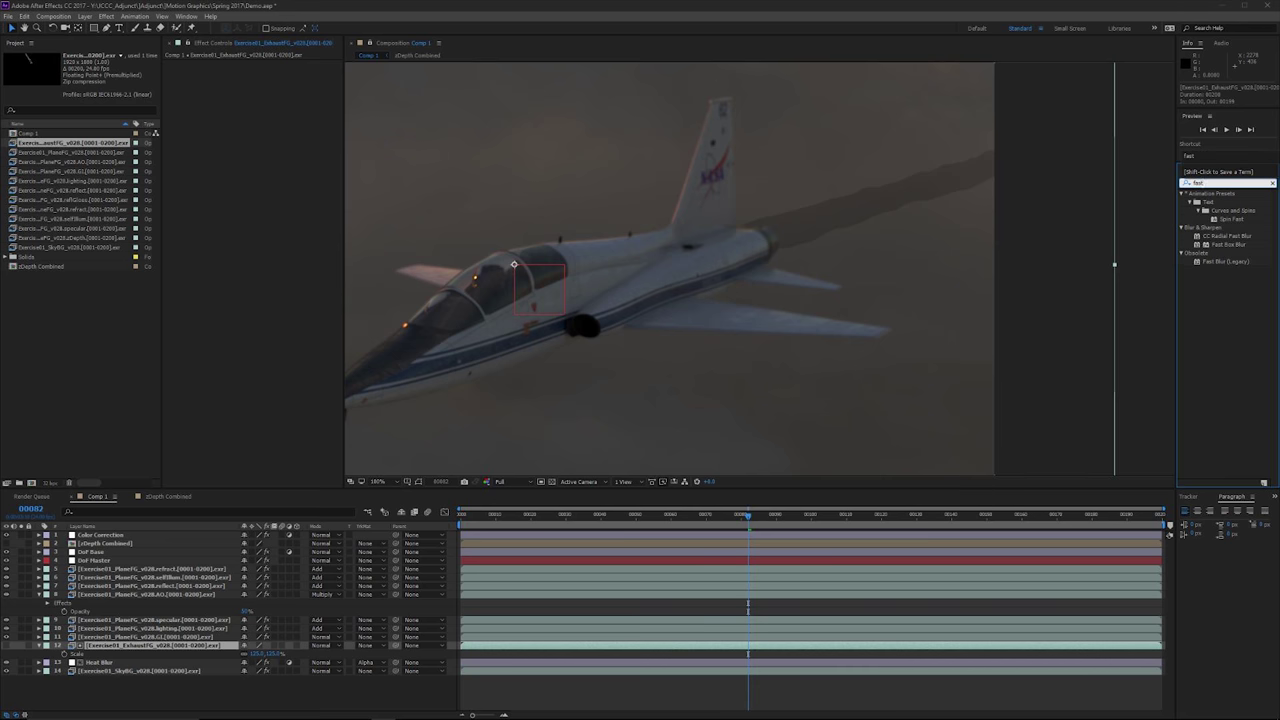
{"action": "left_click_drag", "start_coordinate": [1226, 261], "coordinate": [238, 206]}
{"action": "left_click", "coordinate": [265, 73]}
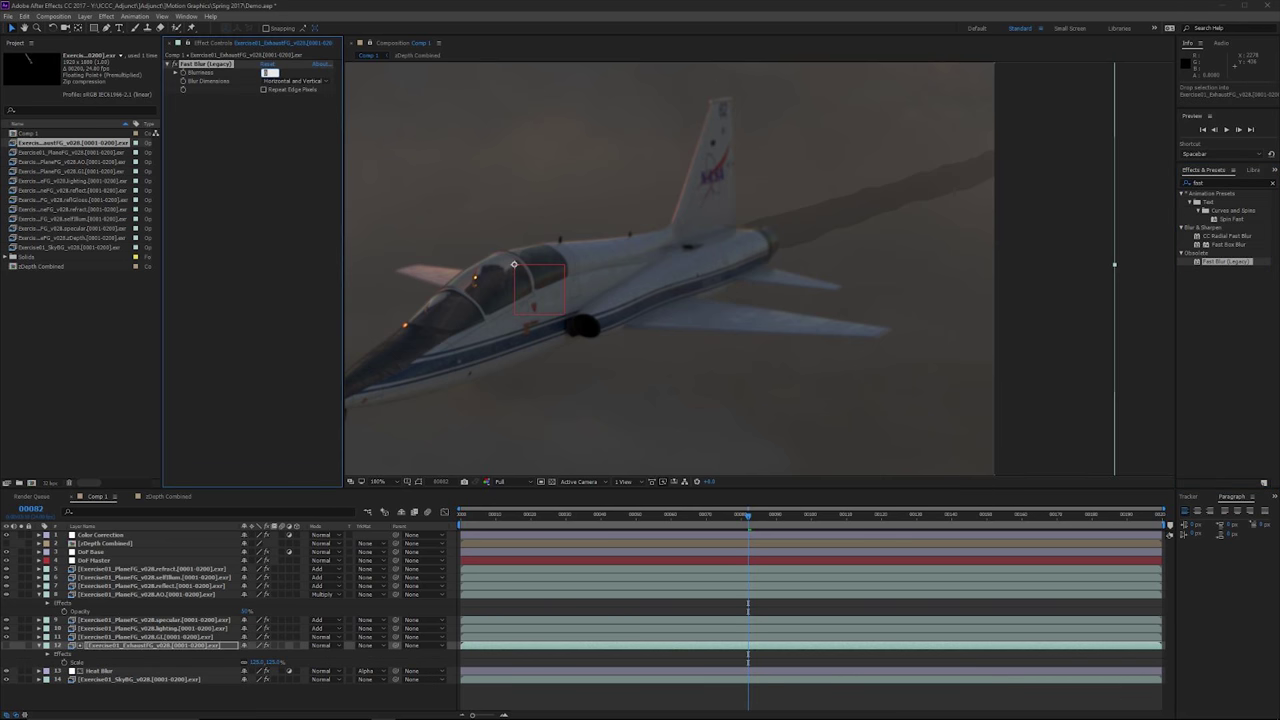
{"action": "type", "text": "20"}
{"action": "key", "text": "Return"}
- Raise the exhaust layer's blurriness to 40 and turn on Repeat Edge Pixels, checking around frames 38 and 90
{"action": "left_click", "coordinate": [594, 515]}
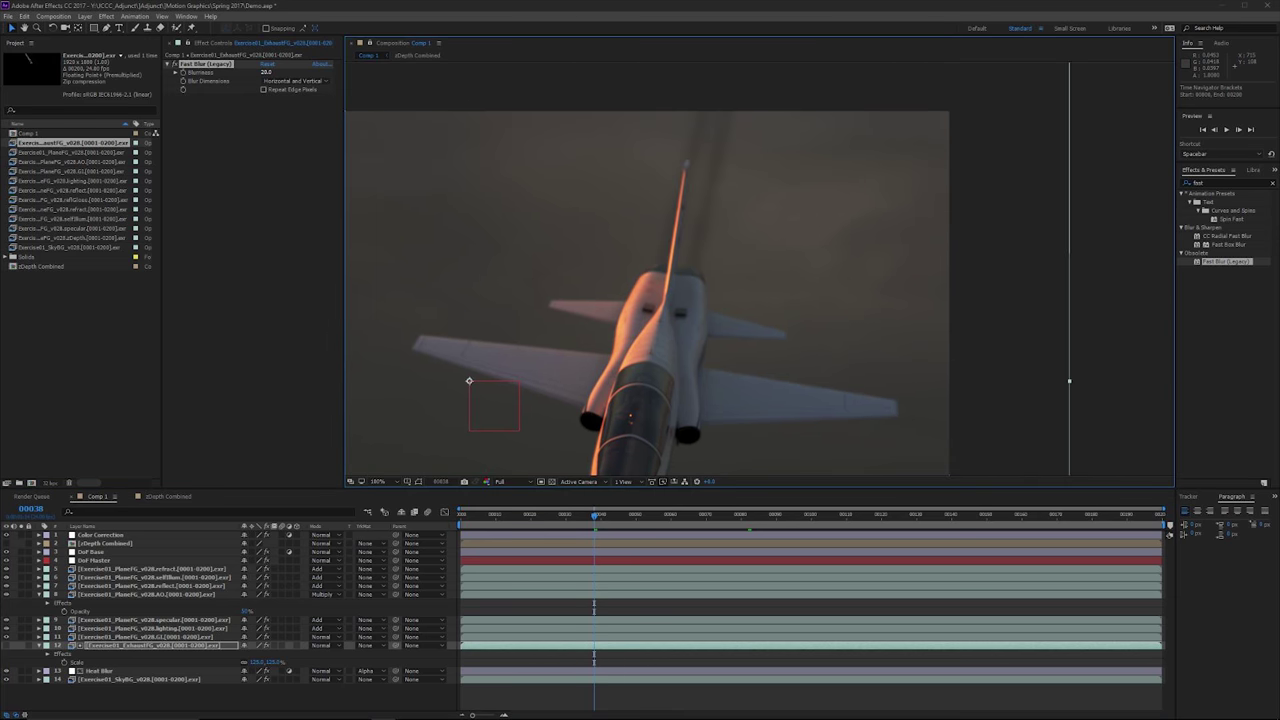
{"action": "left_click", "coordinate": [266, 72]}
{"action": "type", "text": "40"}
{"action": "key", "text": "Return"}
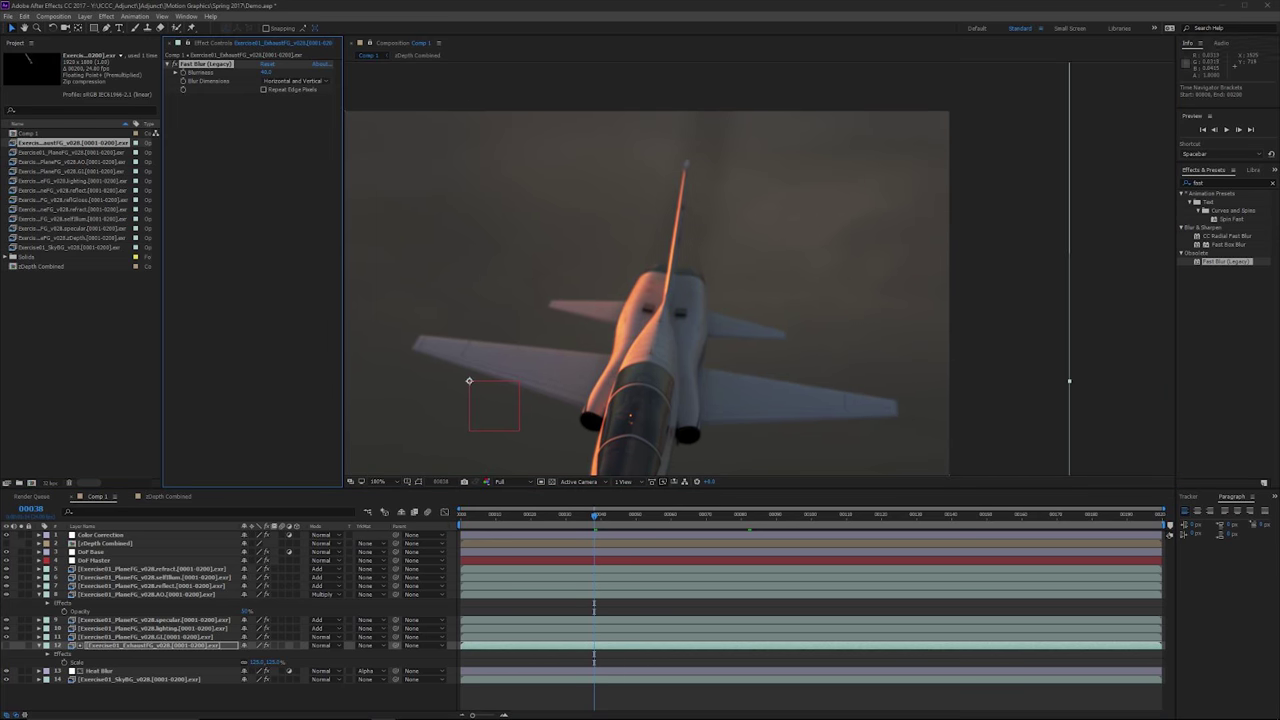
{"action": "left_click", "coordinate": [776, 515]}
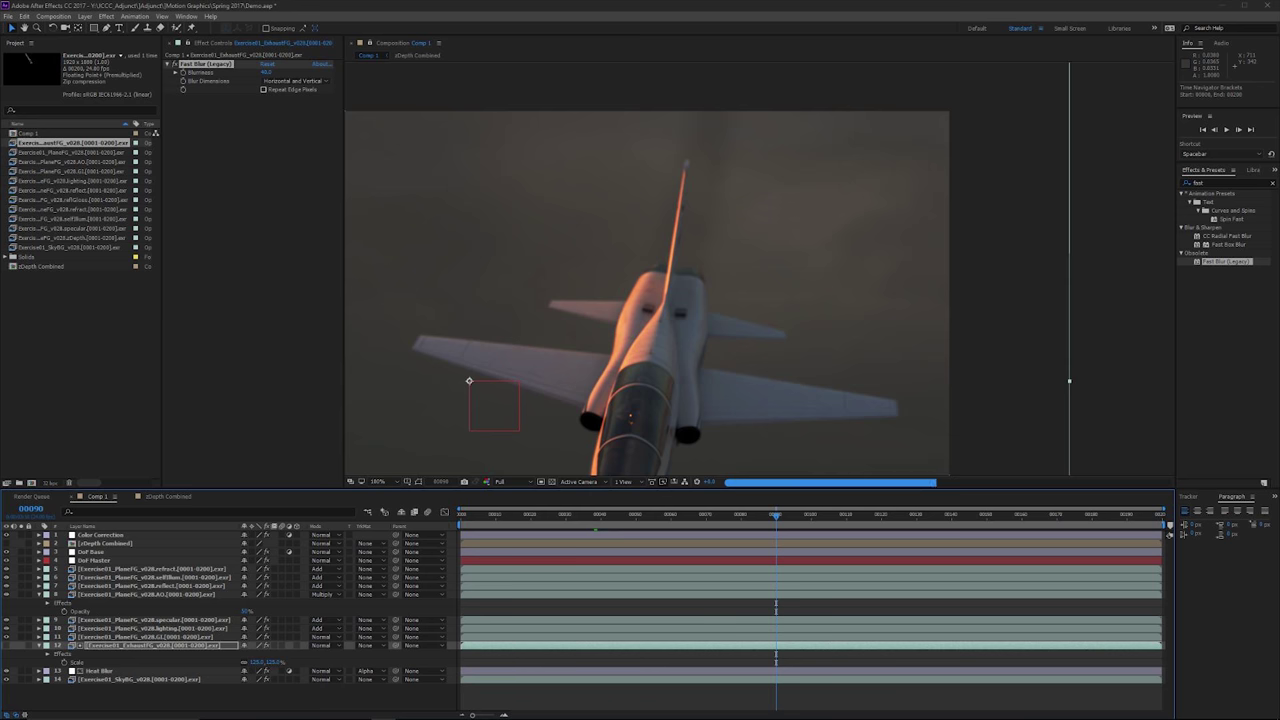
{"action": "left_click", "coordinate": [264, 90]}
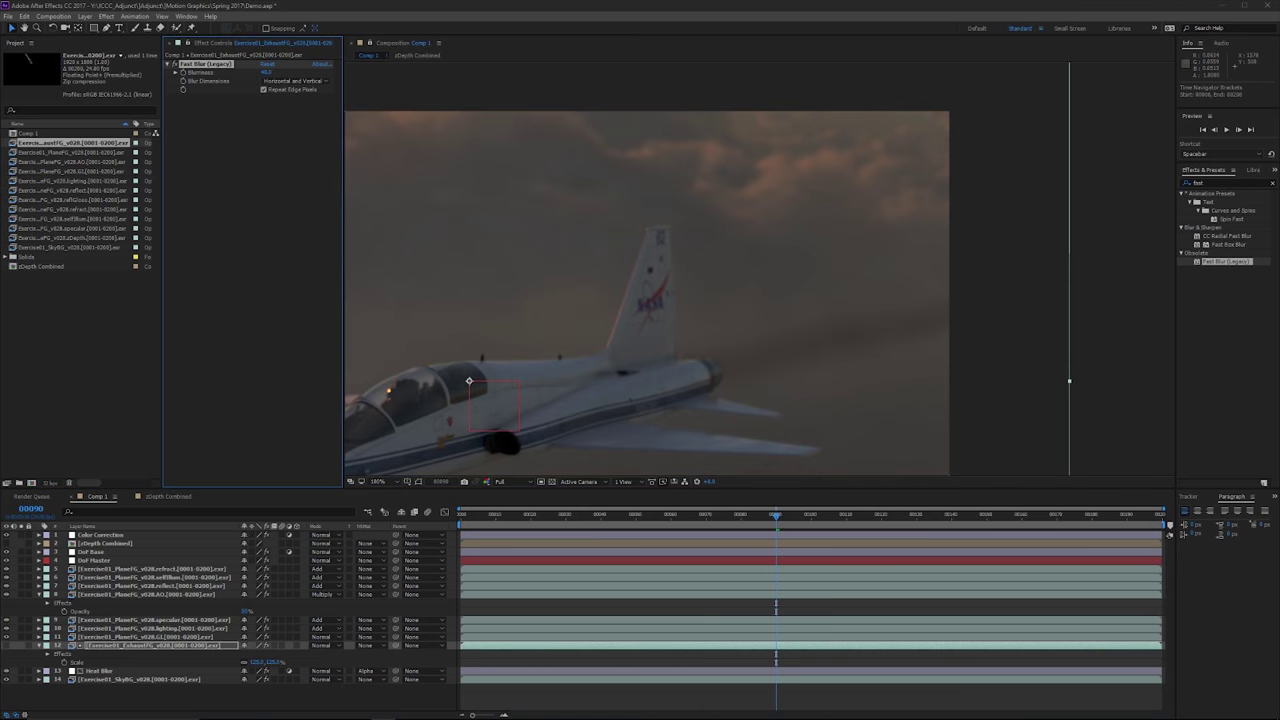
- Preview up to frame 111 and add Turbulent Displace after Curves on the Heat Blur layer
{"action": "left_click_drag", "start_coordinate": [941, 309], "coordinate": [834, 238]}
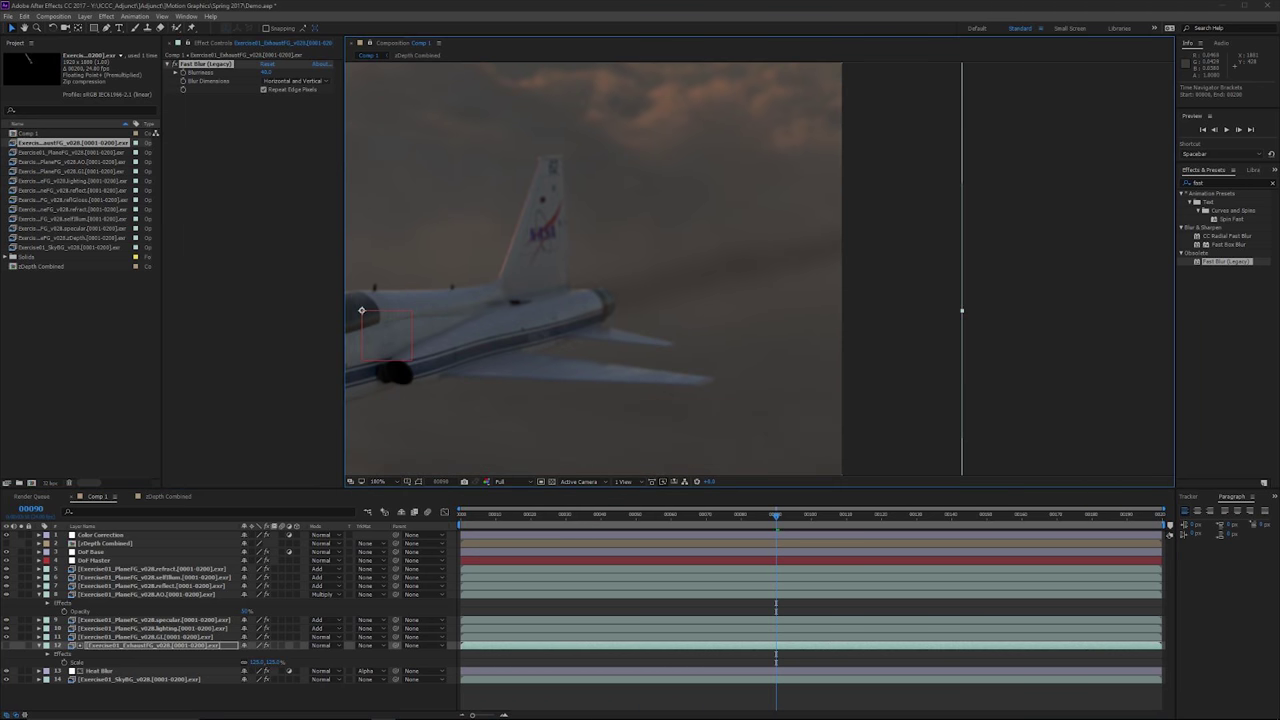
{"action": "scroll", "coordinate": [962, 310], "scroll_direction": "up", "scroll_amount": 2}
{"action": "scroll", "coordinate": [384, 355], "scroll_direction": "down", "scroll_amount": 1}
{"action": "left_click_drag", "start_coordinate": [384, 355], "coordinate": [434, 326]}
{"action": "left_click", "coordinate": [690, 671]}
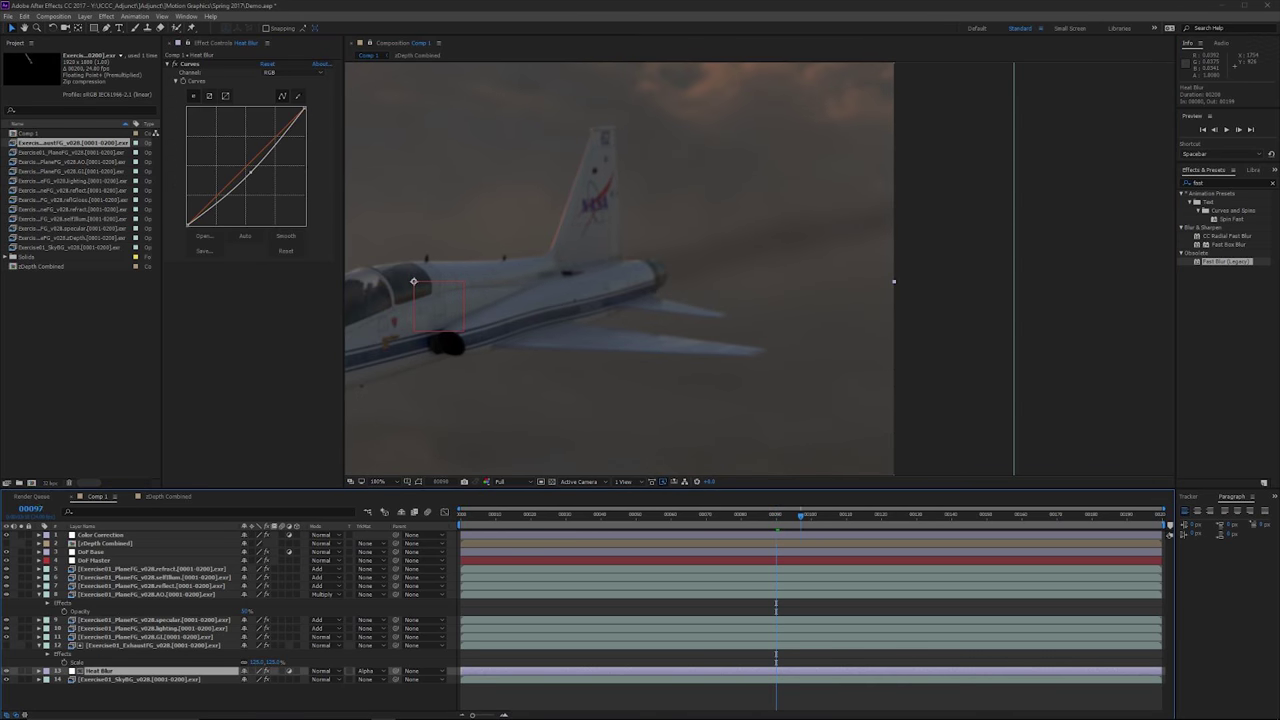
{"action": "key", "text": "space"}
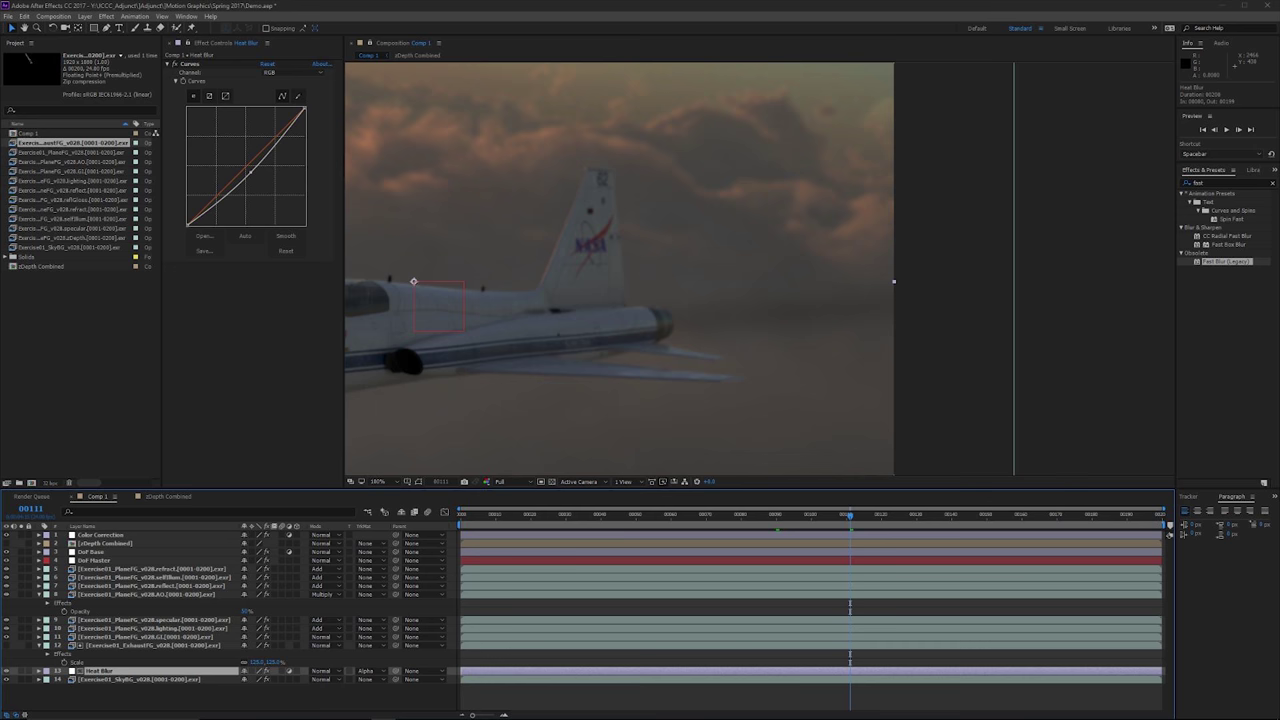
{"action": "double_click", "coordinate": [1199, 183]}
{"action": "type", "text": "tturbul"}
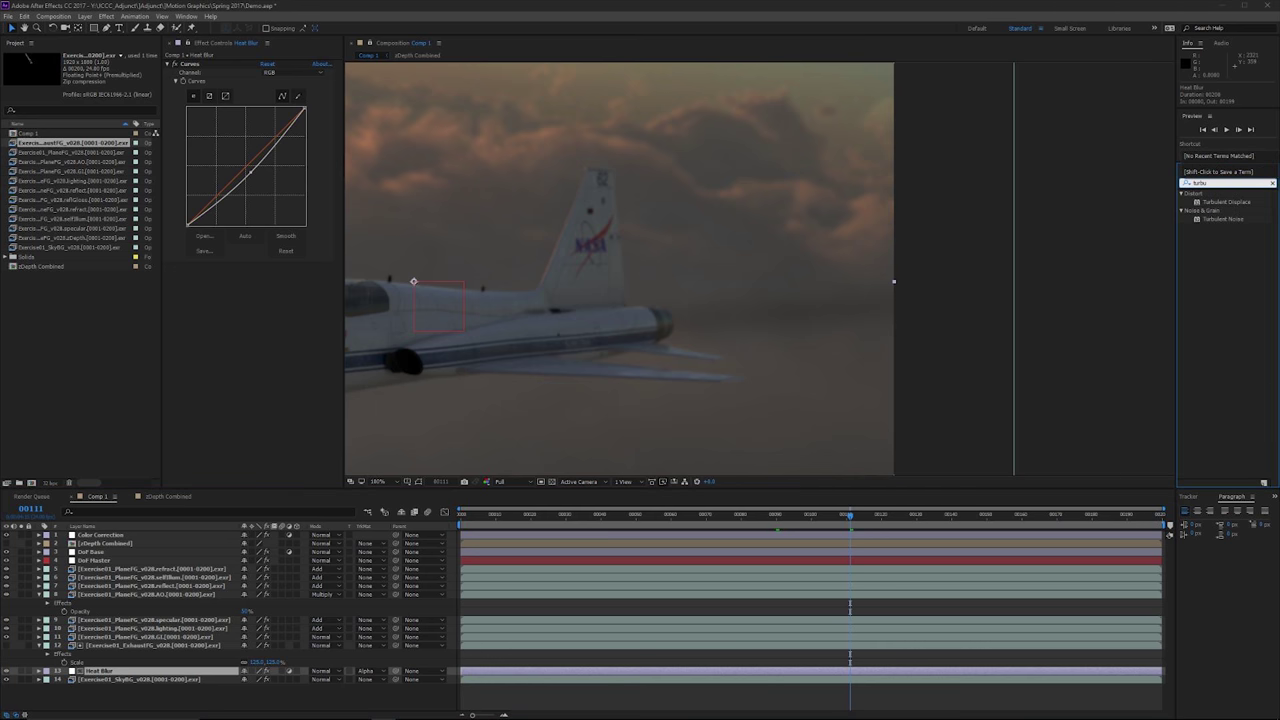
{"action": "left_click", "coordinate": [1226, 202]}
{"action": "left_click_drag", "start_coordinate": [1227, 202], "coordinate": [250, 300]}
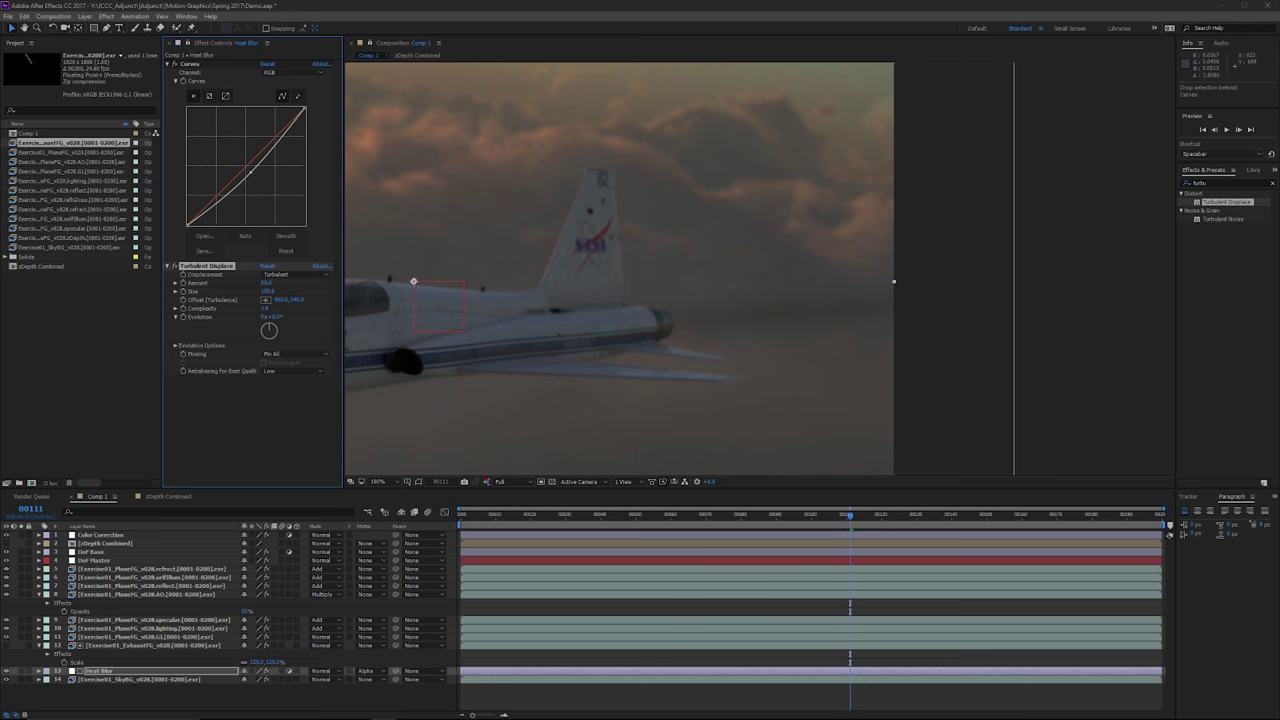
- Set the size of Heat Blur's Turbulent Displace to 10
{"action": "left_click", "coordinate": [266, 283]}
{"action": "key", "text": "Tab"}
{"action": "type", "text": "10"}
{"action": "key", "text": "Return"}
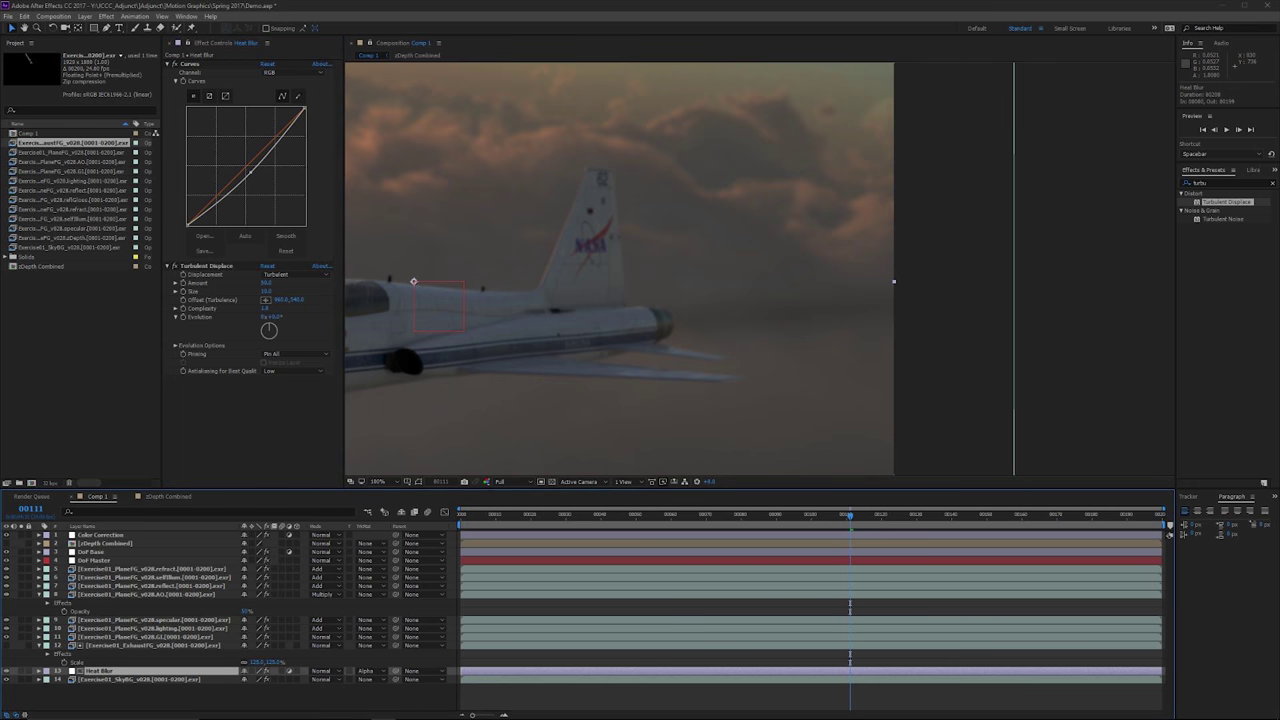
- Create a new adjustment layer, place it at the top of the layer stack and apply Turbulent Displace to it
{"action": "right_click", "coordinate": [234, 582]}
{"action": "mouse_move", "coordinate": [256, 588]}
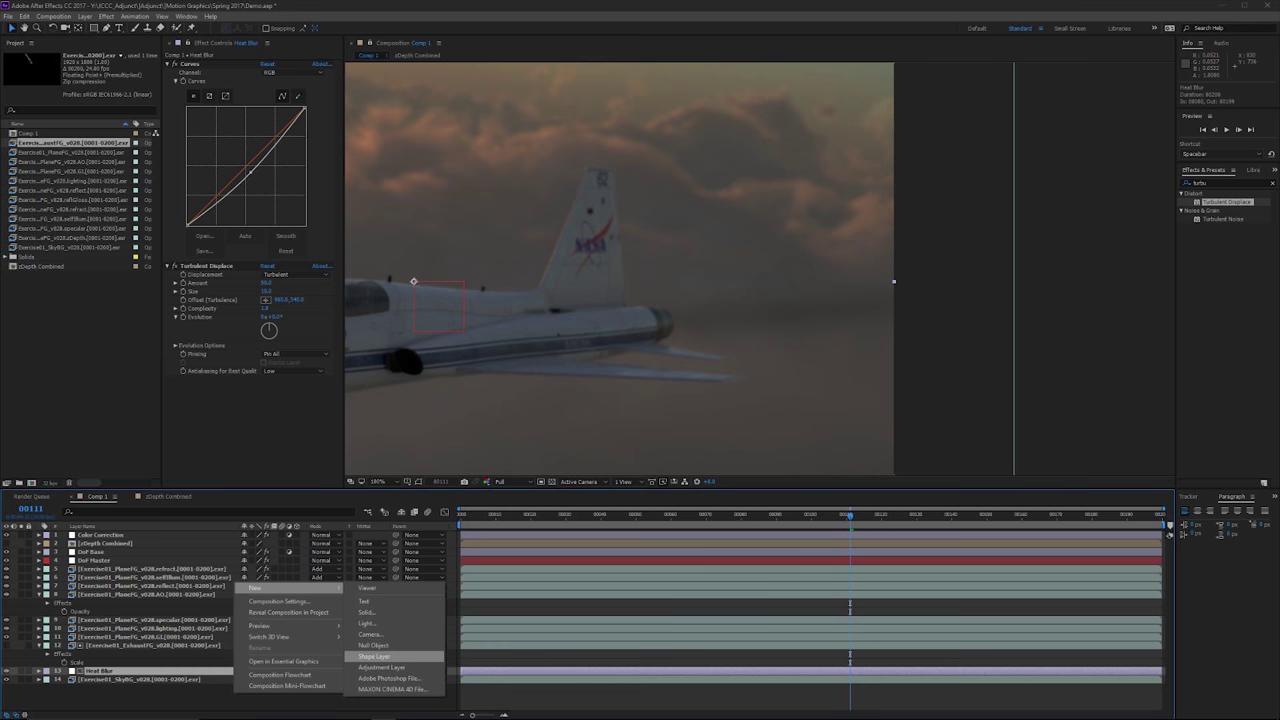
{"action": "left_click", "coordinate": [380, 656]}
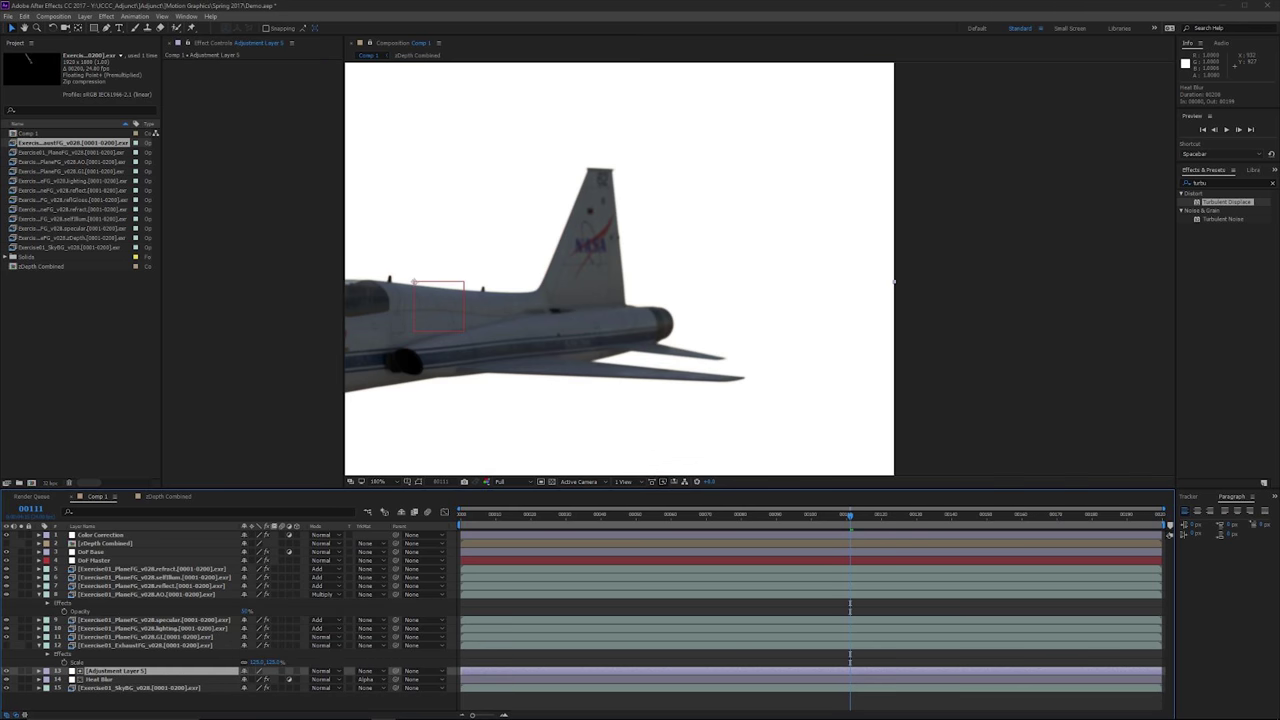
{"action": "left_click_drag", "start_coordinate": [116, 671], "coordinate": [120, 532]}
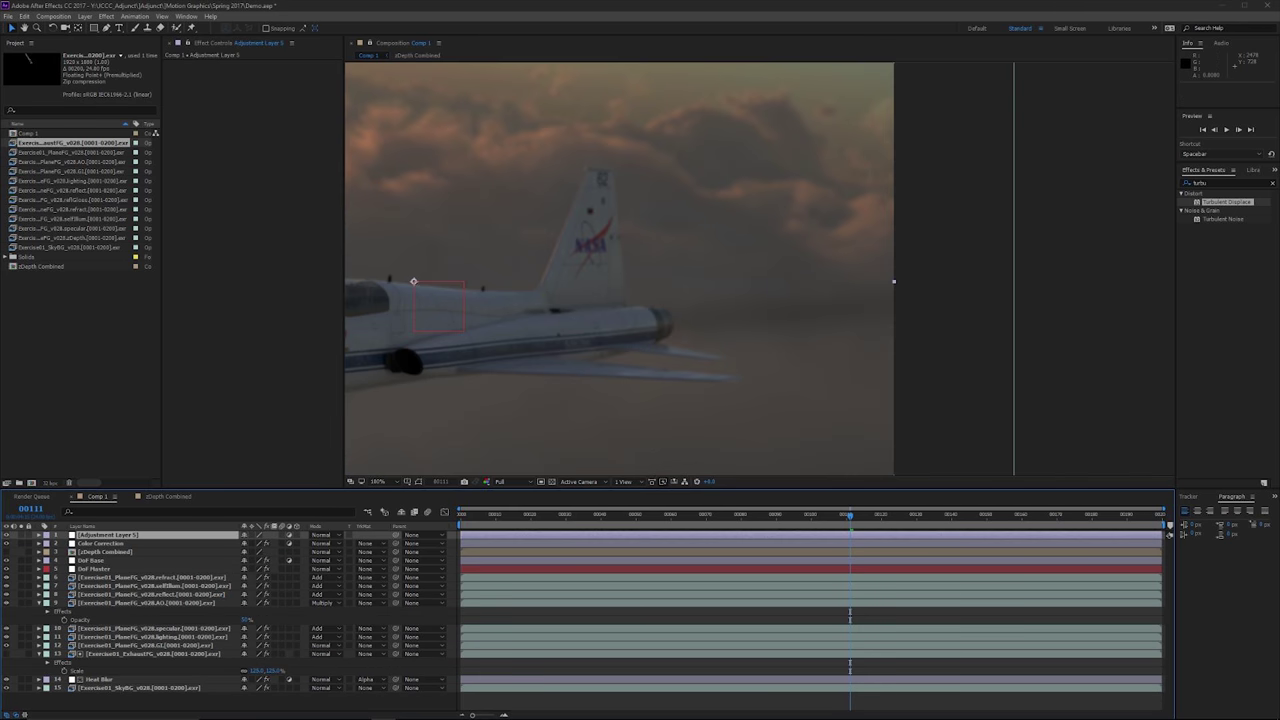
{"action": "double_click", "coordinate": [1226, 202]}
{"action": "key", "text": "space"}
{"action": "left_click_drag", "start_coordinate": [419, 308], "coordinate": [716, 294]}
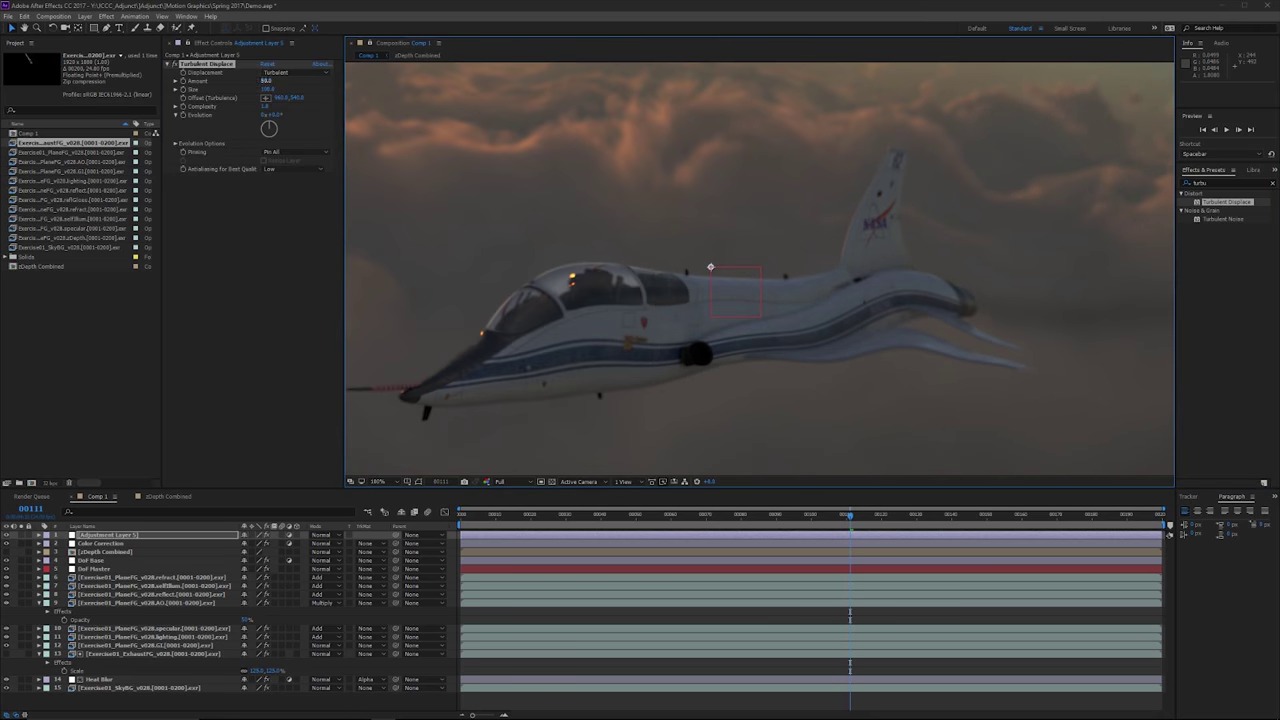
- Try a displacement amount of 10 on the top adjustment layer, and set the size to 10 and the amount to 50
{"action": "left_click", "coordinate": [266, 81]}
{"action": "type", "text": "10"}
{"action": "key", "text": "Return"}
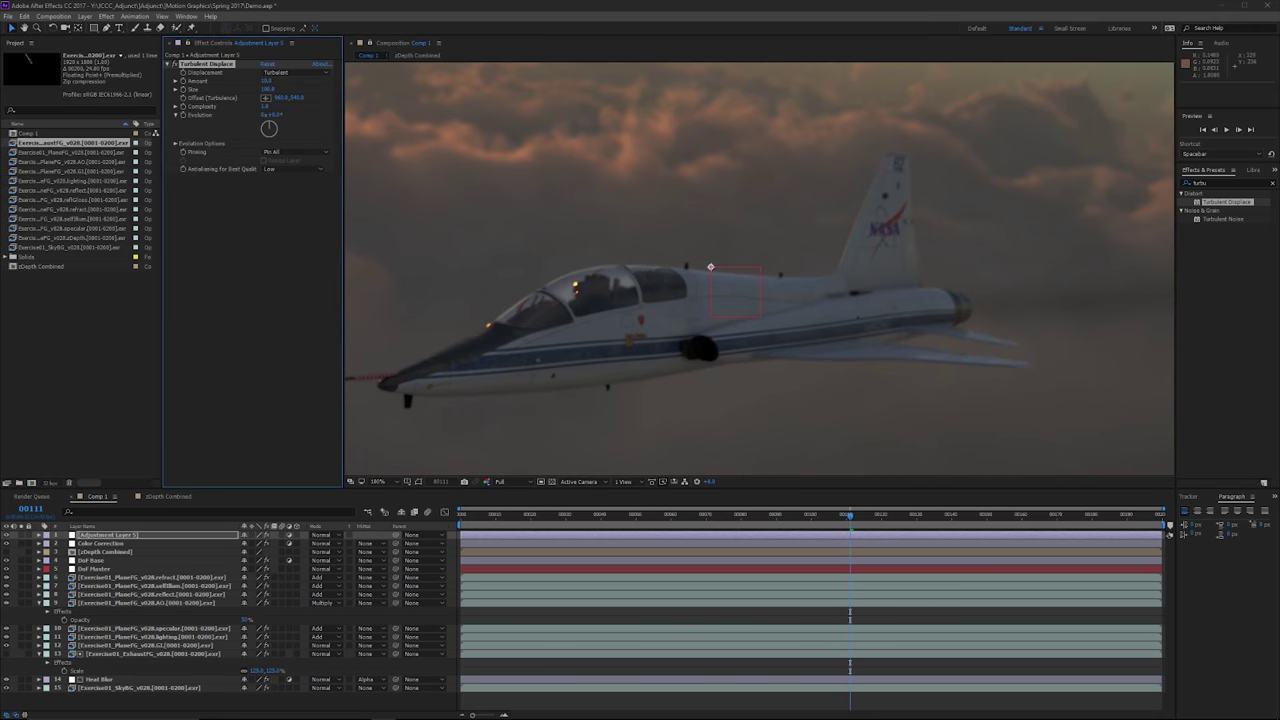
{"action": "left_click", "coordinate": [268, 89]}
{"action": "type", "text": "10"}
{"action": "key", "text": "Return"}
{"action": "left_click", "coordinate": [267, 81]}
{"action": "type", "text": "50"}
{"action": "key", "text": "Return"}
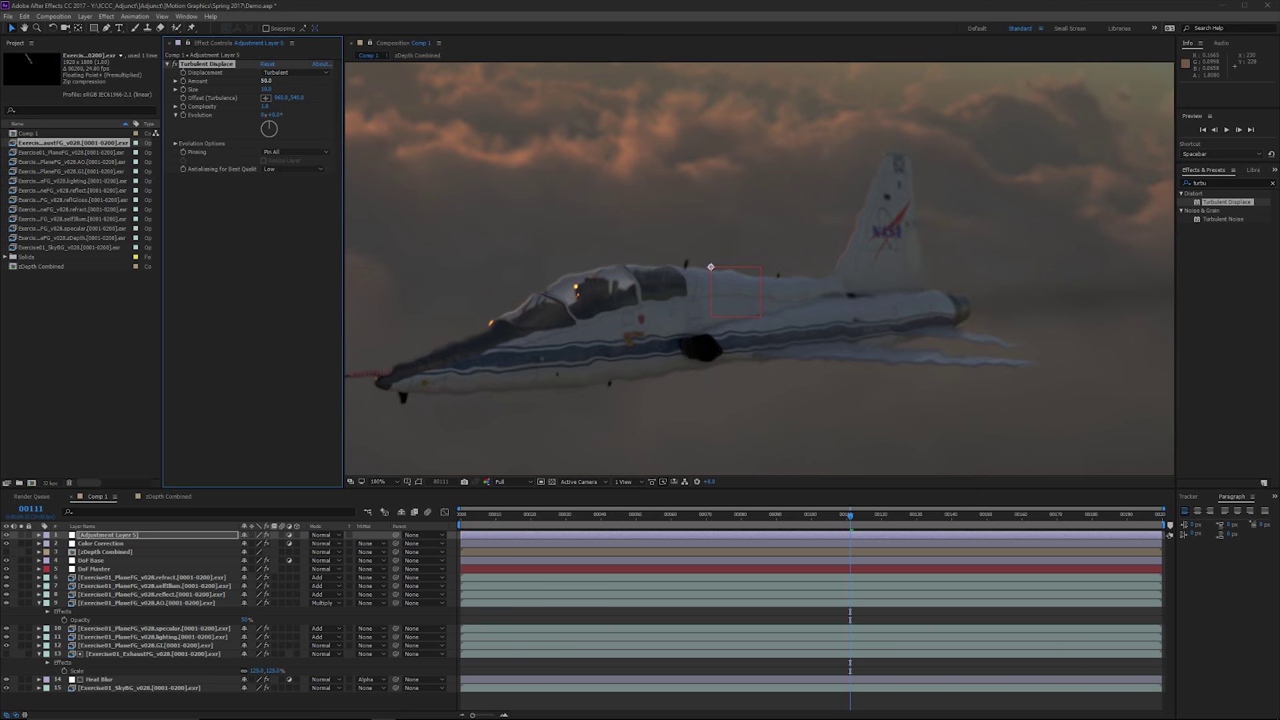
- Inspect the distortion on the cockpit up close, and raise the displacement's complexity to 2 and on to 3
{"action": "scroll", "coordinate": [661, 372], "scroll_direction": "up", "scroll_amount": 1}
{"action": "left_click_drag", "start_coordinate": [661, 372], "coordinate": [674, 361]}
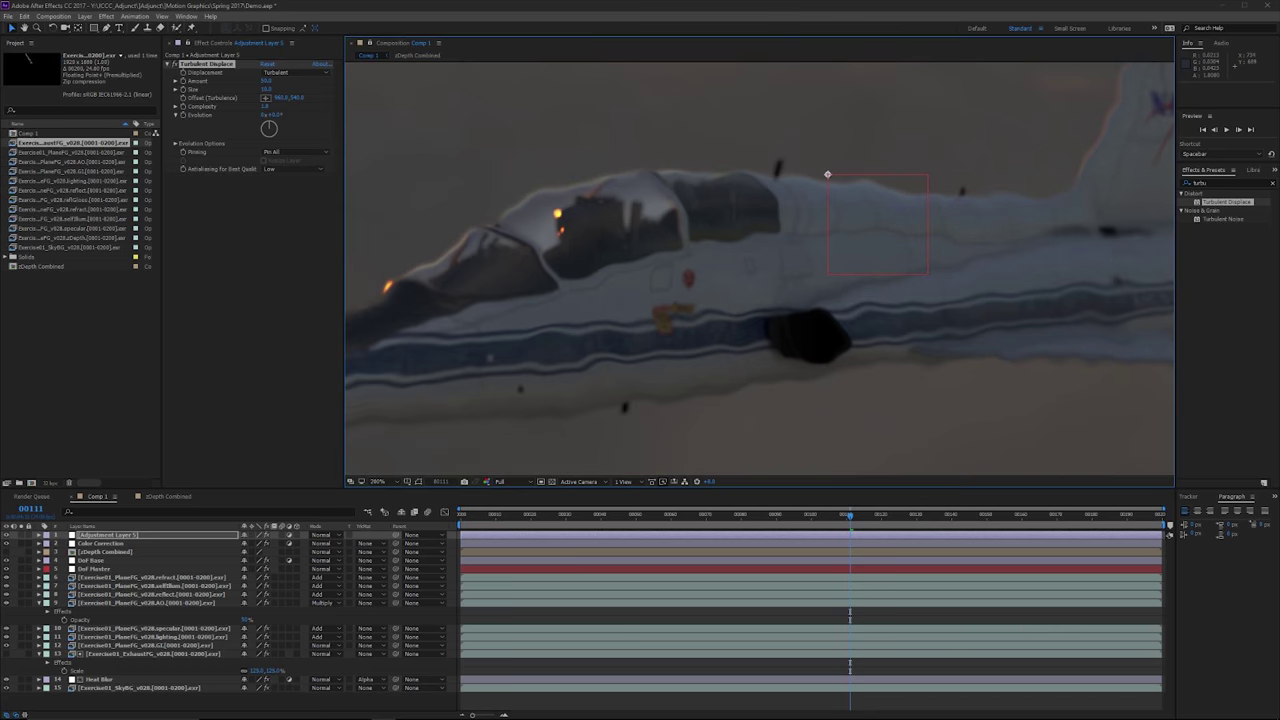
{"action": "key", "text": "comma"}
{"action": "left_click", "coordinate": [266, 106]}
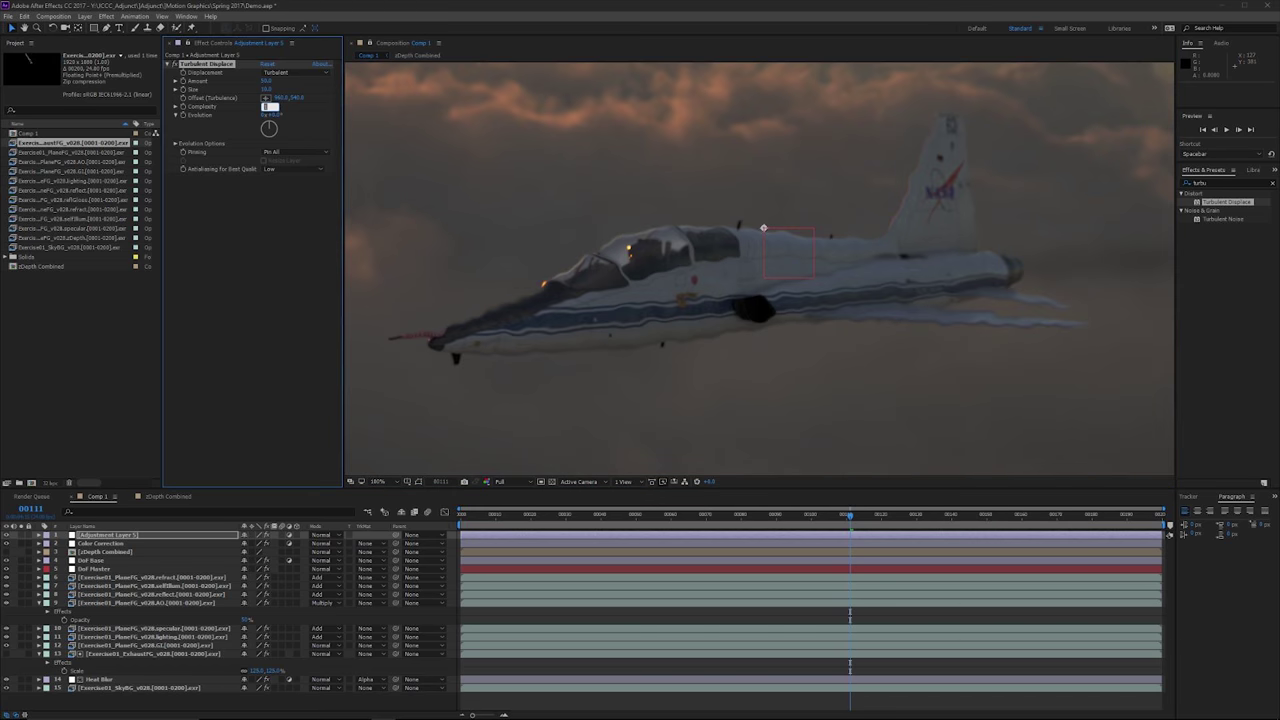
{"action": "type", "text": "2"}
{"action": "key", "text": "Return"}
{"action": "left_click", "coordinate": [265, 106]}
{"action": "type", "text": "3"}
{"action": "key", "text": "Return"}
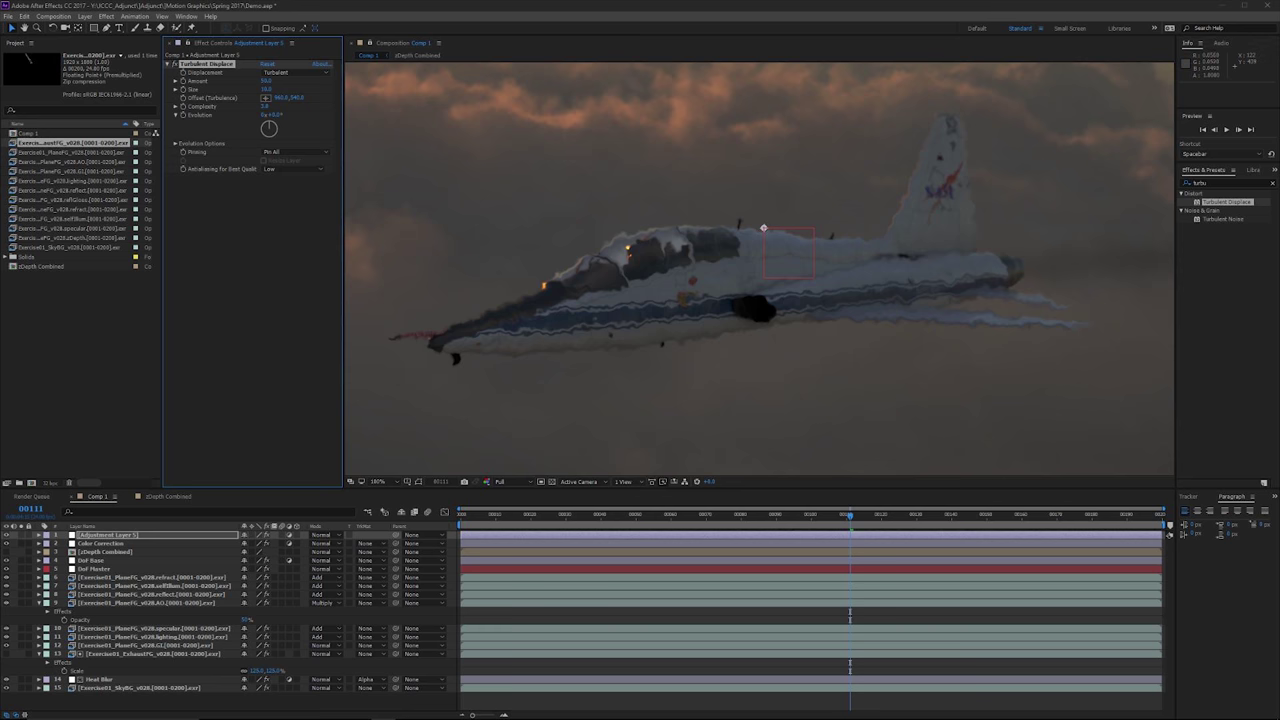
- Animate the top adjustment layer's Turbulent Displace Evolution with the expression time*180
{"action": "left_click_drag", "start_coordinate": [269, 124], "coordinate": [268, 120]}
{"action": "left_click", "coordinate": [183, 115], "text": "alt"}
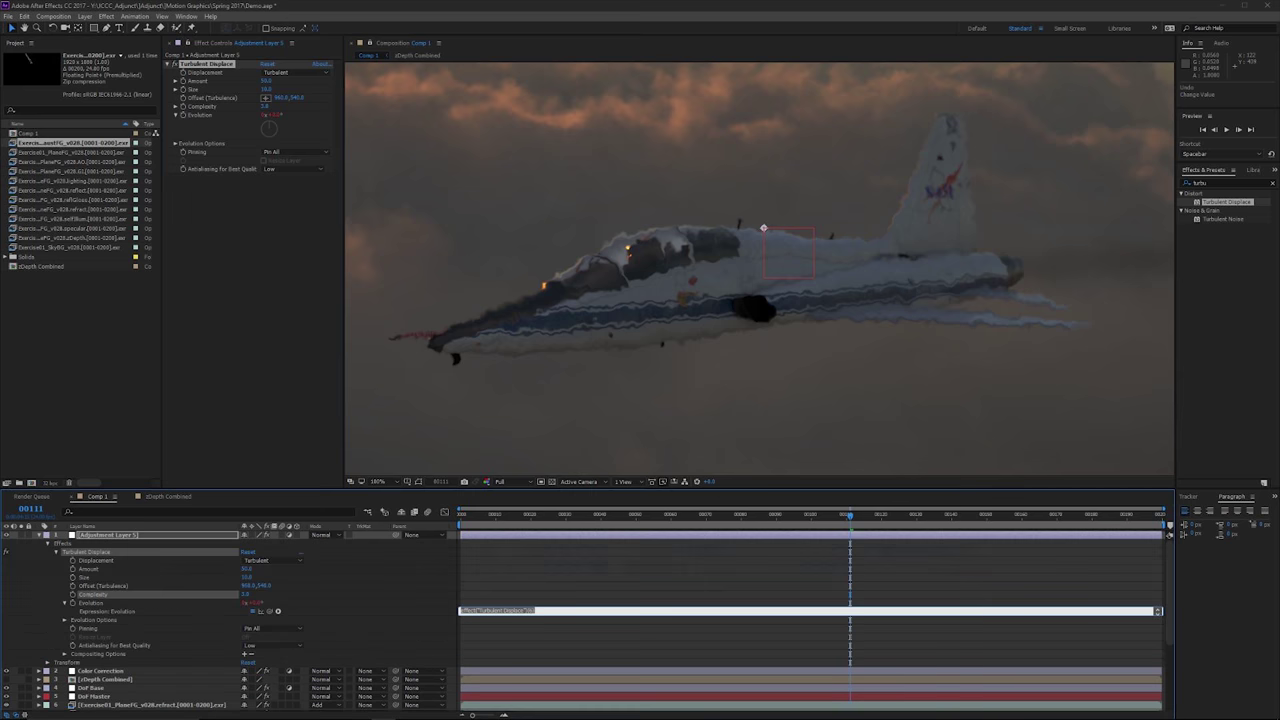
{"action": "type", "text": "time*180"}
{"action": "key", "text": "KP_Enter"}
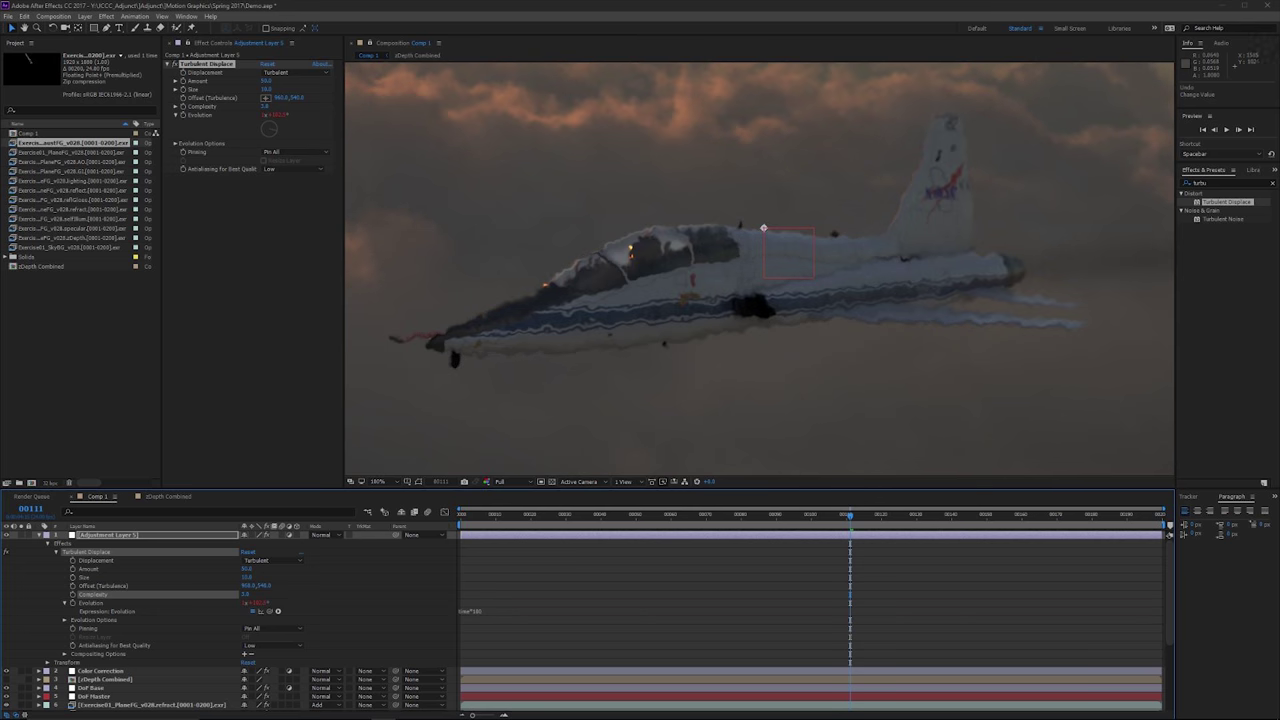
- Check the turbulence motion across frames 102 to 104 and change the Evolution expression to time*360
{"action": "left_click_drag", "start_coordinate": [850, 515], "coordinate": [818, 516]}
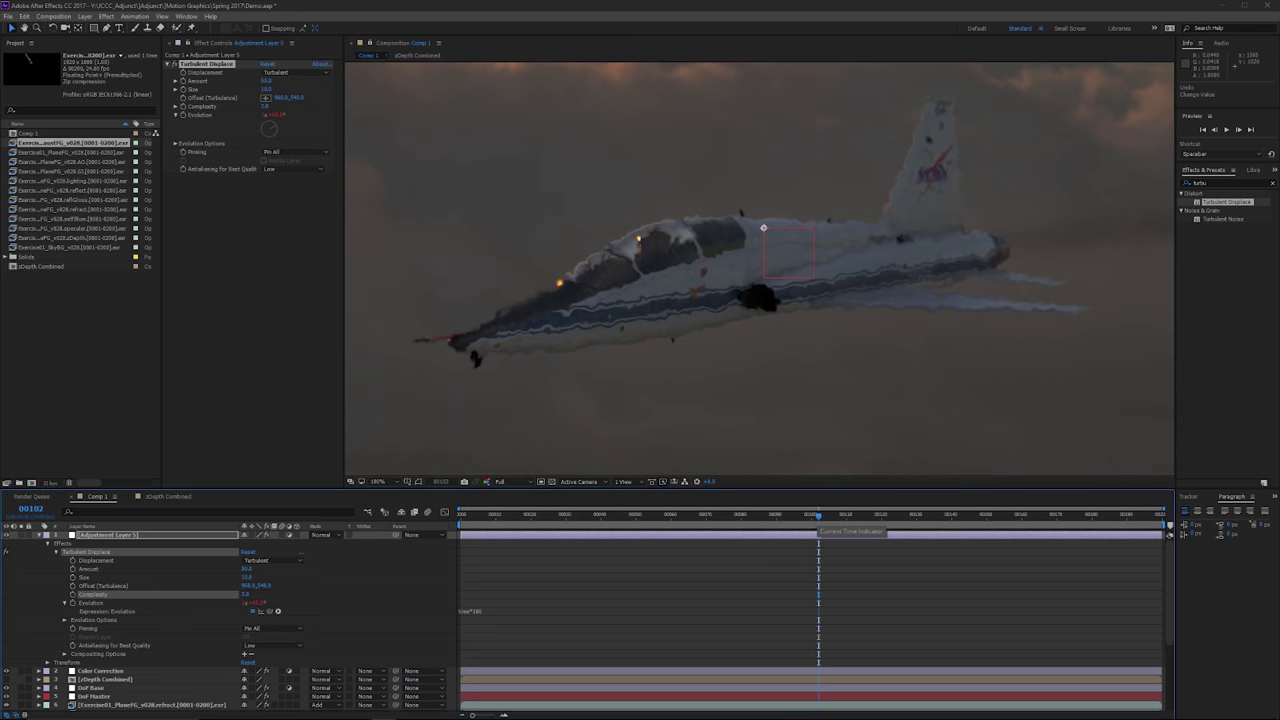
{"action": "key", "text": "Page_Down"}
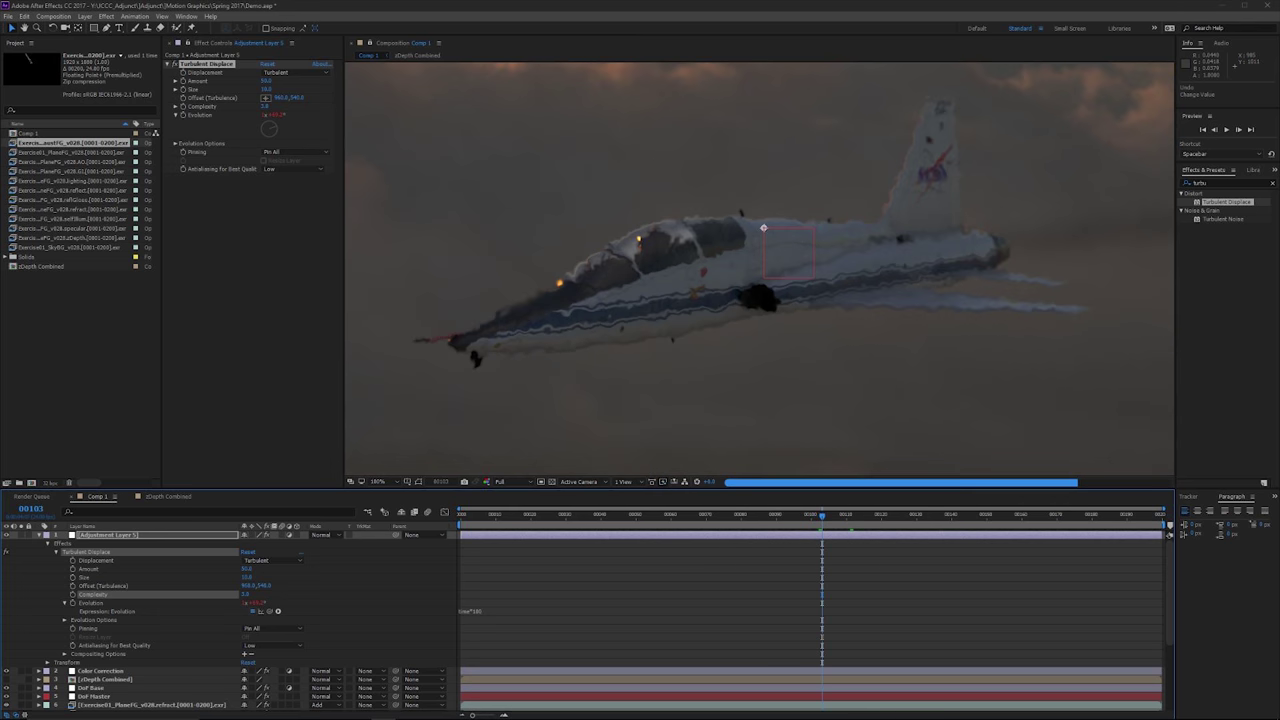
{"action": "key", "text": "Page_Up"}
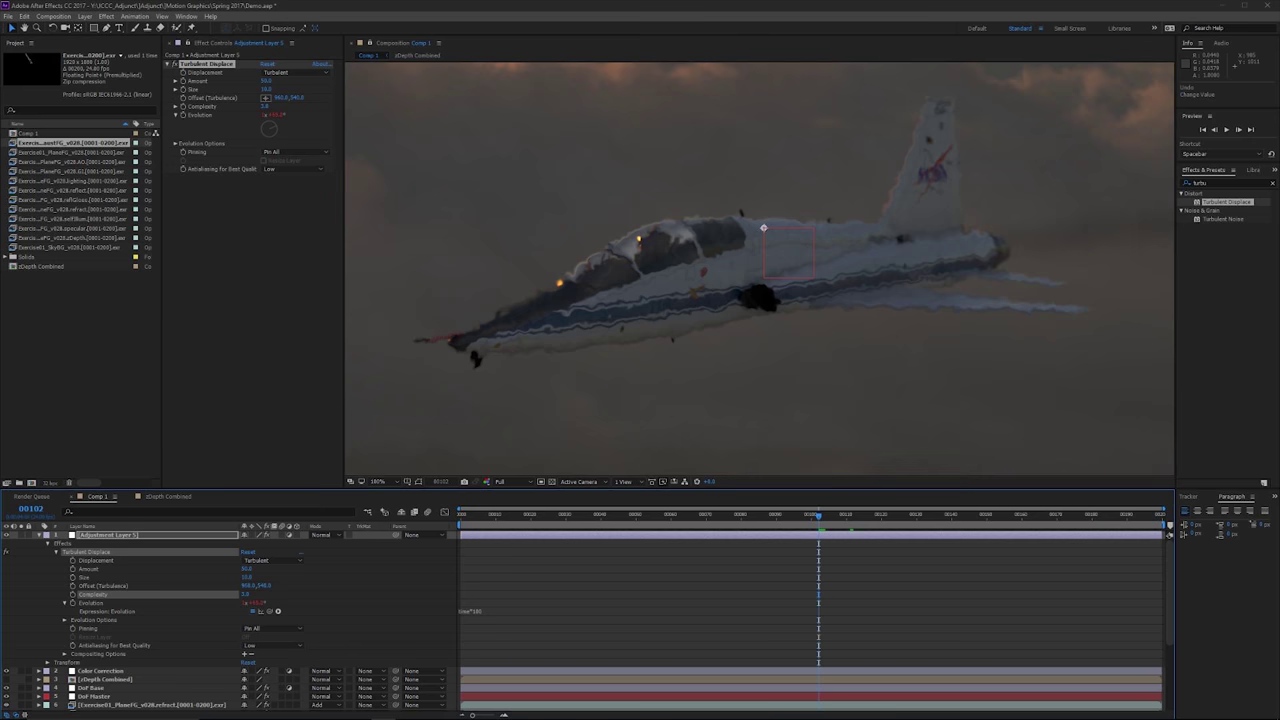
{"action": "key", "text": "Page_Down"}
{"action": "key", "text": "Page_Down"}
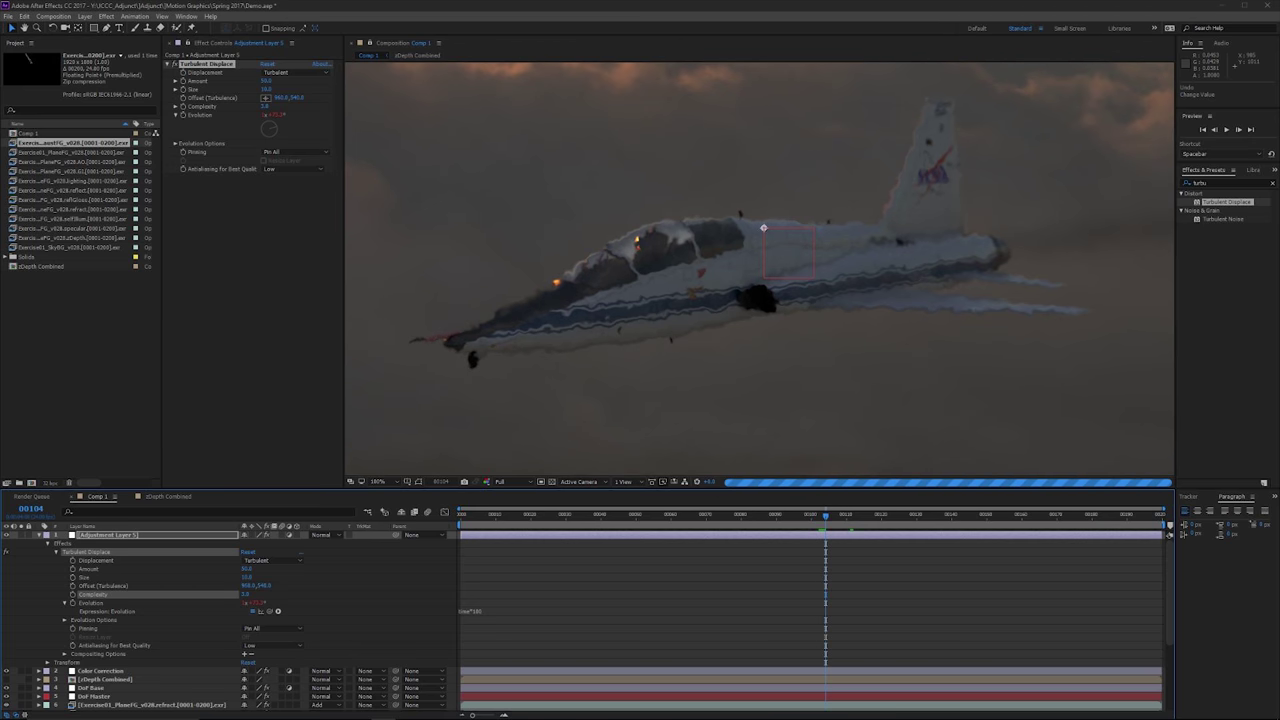
{"action": "left_click", "coordinate": [486, 619]}
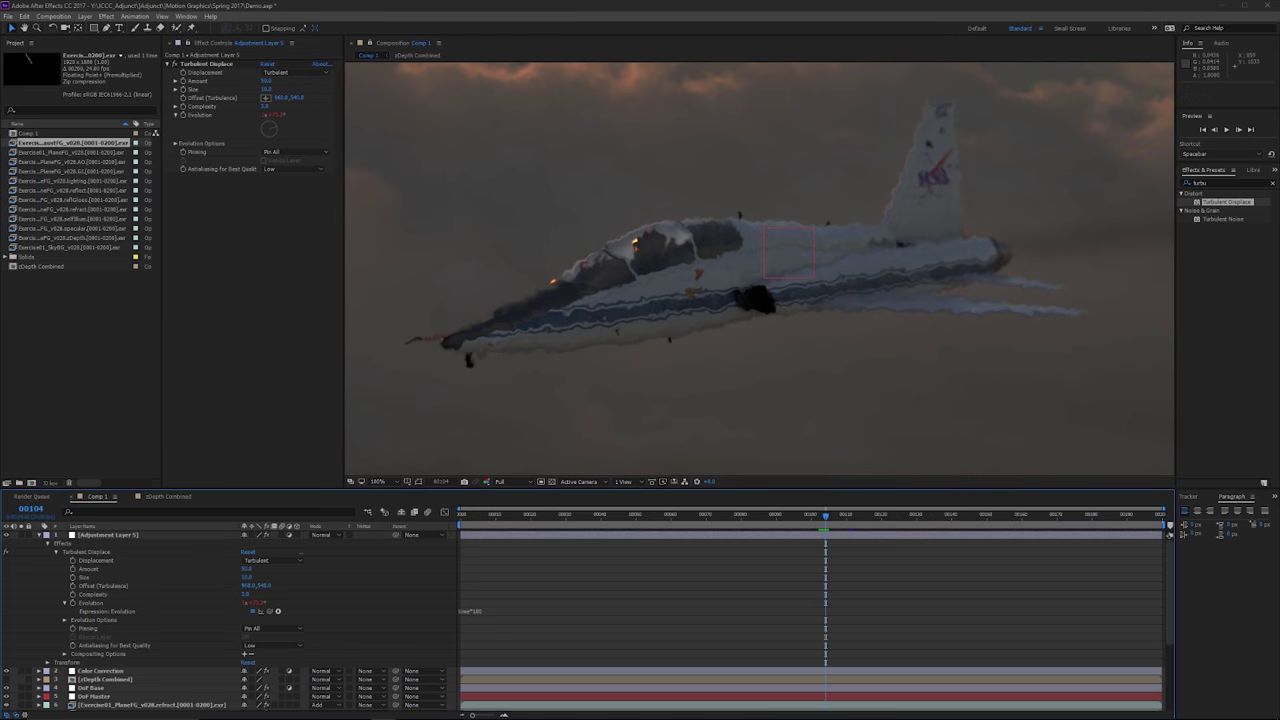
{"action": "left_click", "coordinate": [476, 611]}
{"action": "left_click", "coordinate": [483, 611]}
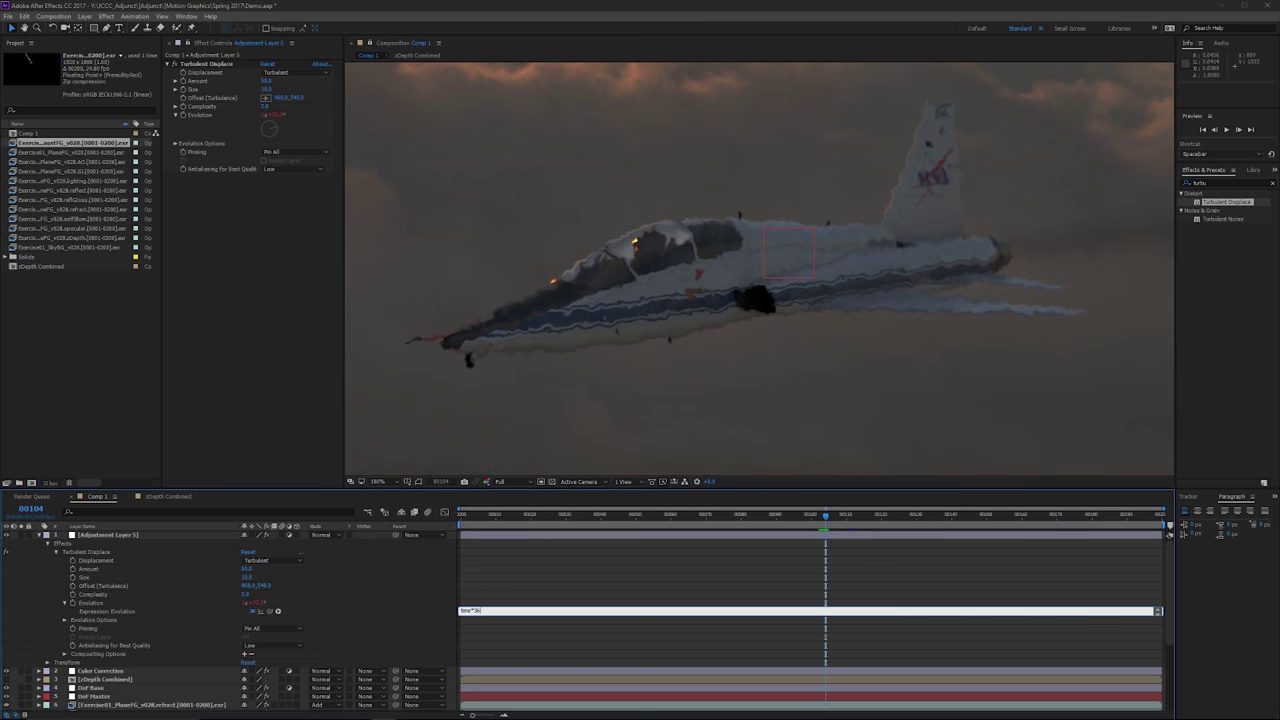
{"action": "key", "text": "KP_Enter"}
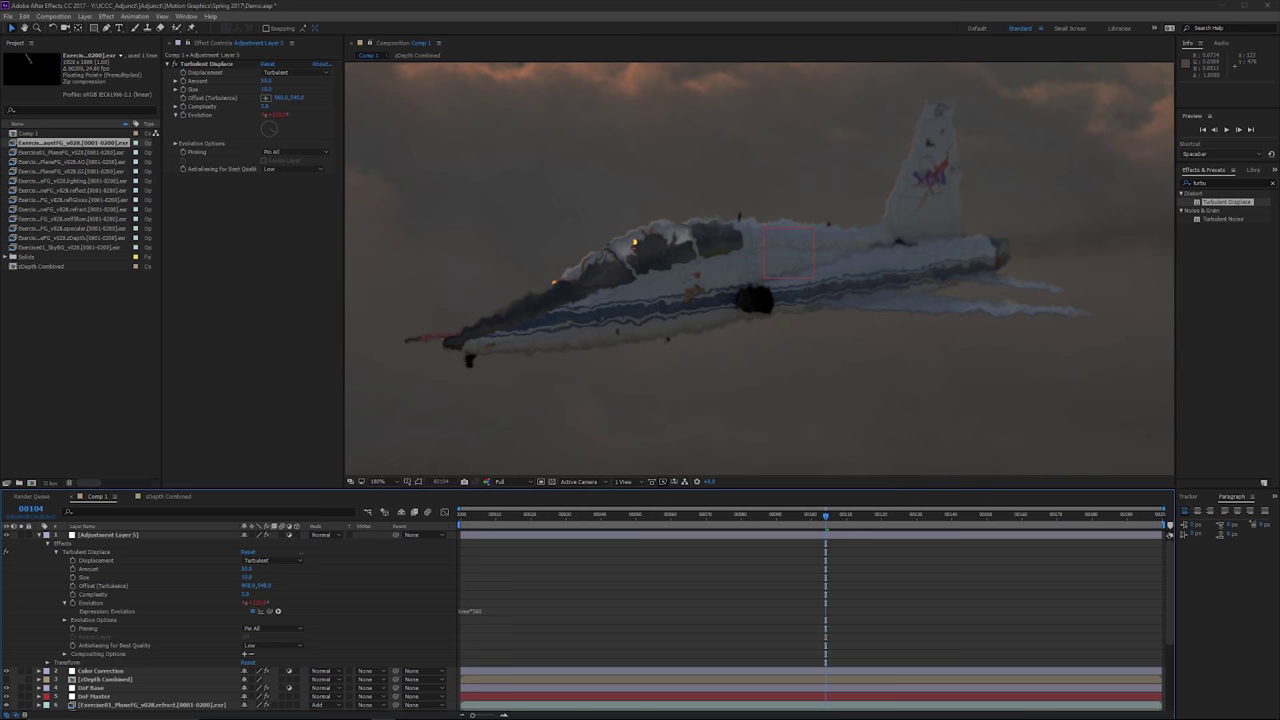
- Cut the Turbulent Displace effect from the top adjustment layer, then delete that test layer
{"action": "left_click", "coordinate": [207, 64]}
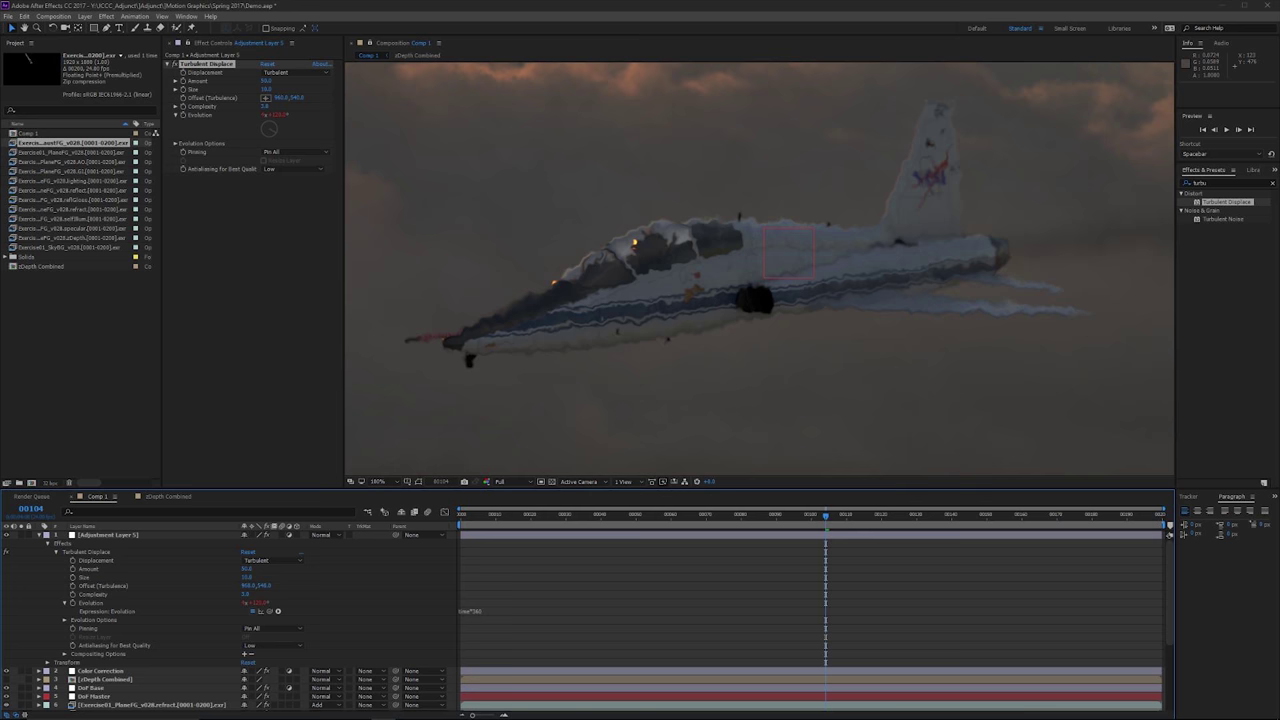
{"action": "key", "text": "Delete"}
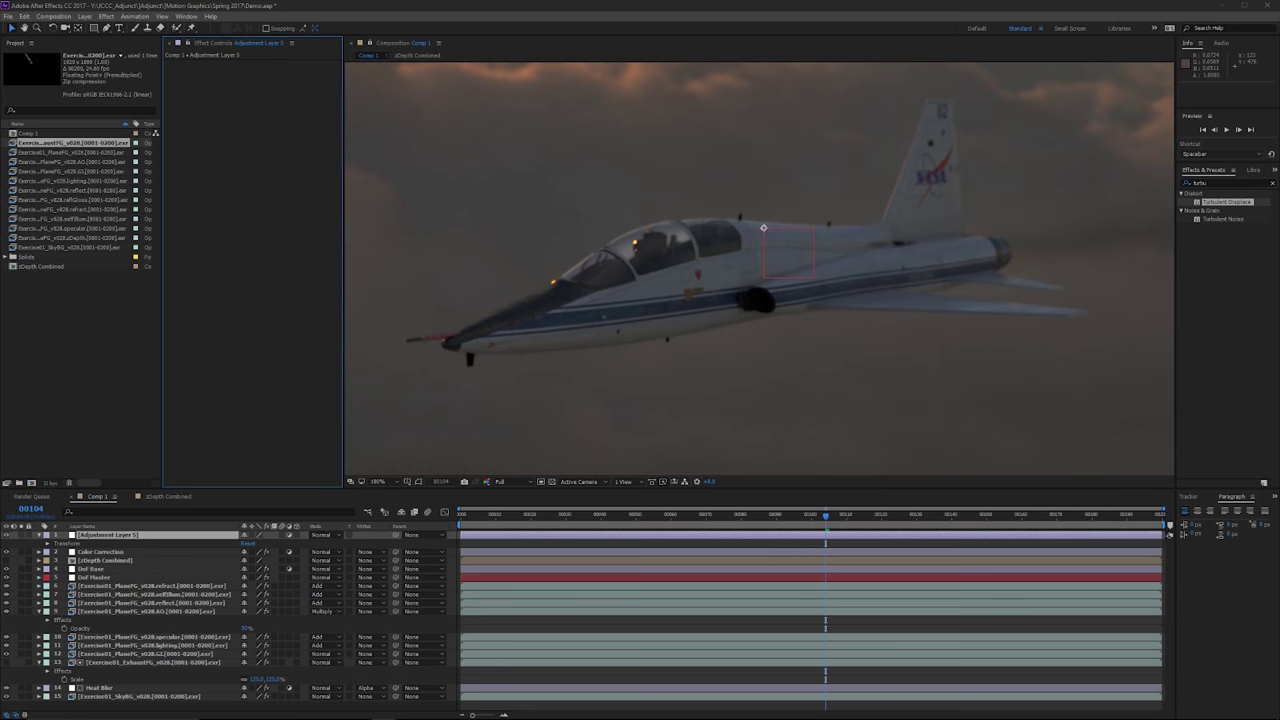
{"action": "left_click", "coordinate": [100, 543]}
{"action": "left_click", "coordinate": [108, 535]}
{"action": "key", "text": "Delete"}
- Paste the test layer's Turbulent Displace settings, including complexity 3 and the Evolution expression, onto the Heat Blur layer's Turbulent Displace
{"action": "left_click", "coordinate": [100, 671]}
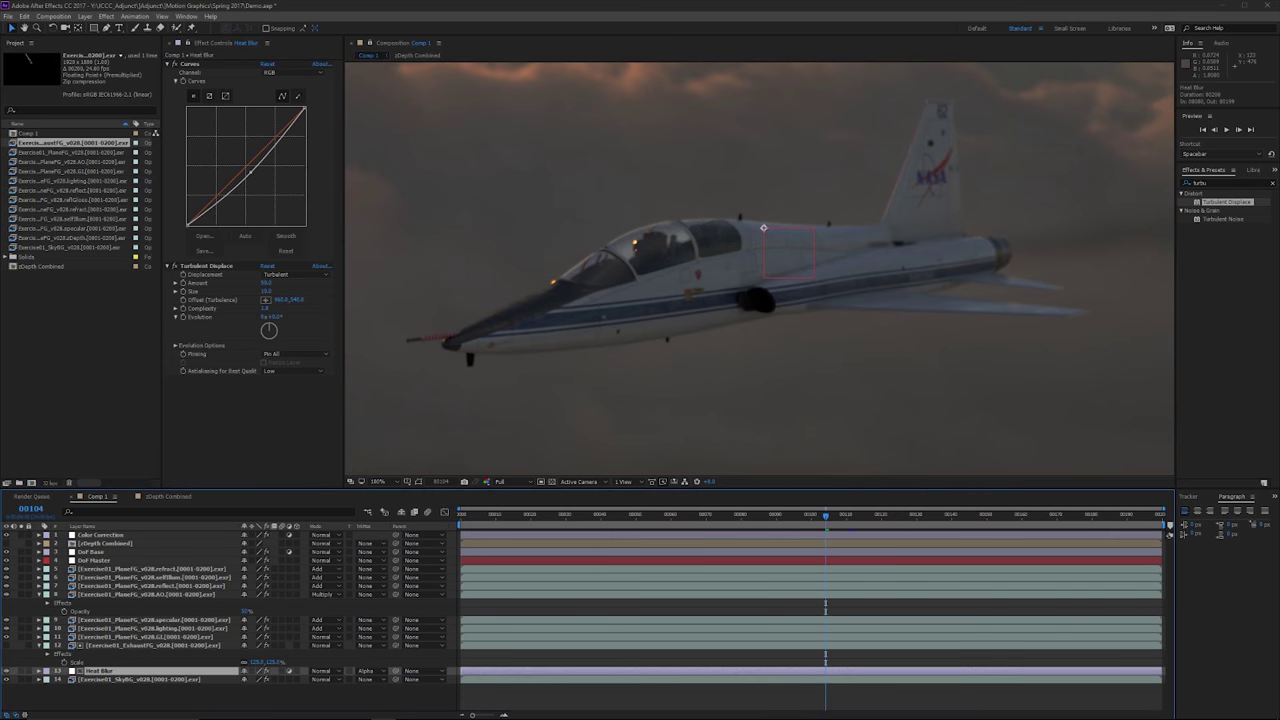
{"action": "left_click", "coordinate": [207, 266]}
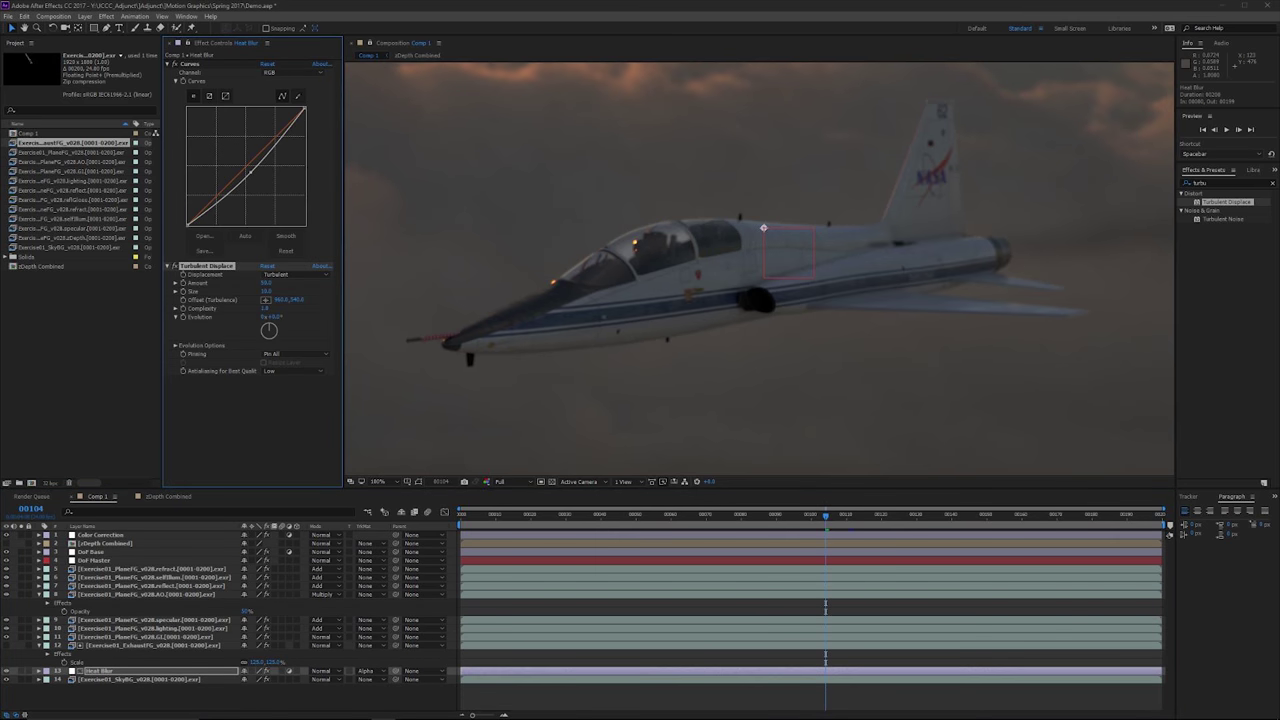
{"action": "key", "text": "ctrl+v"}
- Examine the heat distortion behind the plane's tail up close, then check the whole frame at frames 0 and 82
{"action": "left_click_drag", "start_coordinate": [1004, 262], "coordinate": [755, 315]}
{"action": "scroll", "coordinate": [755, 315], "scroll_direction": "up", "scroll_amount": 1}
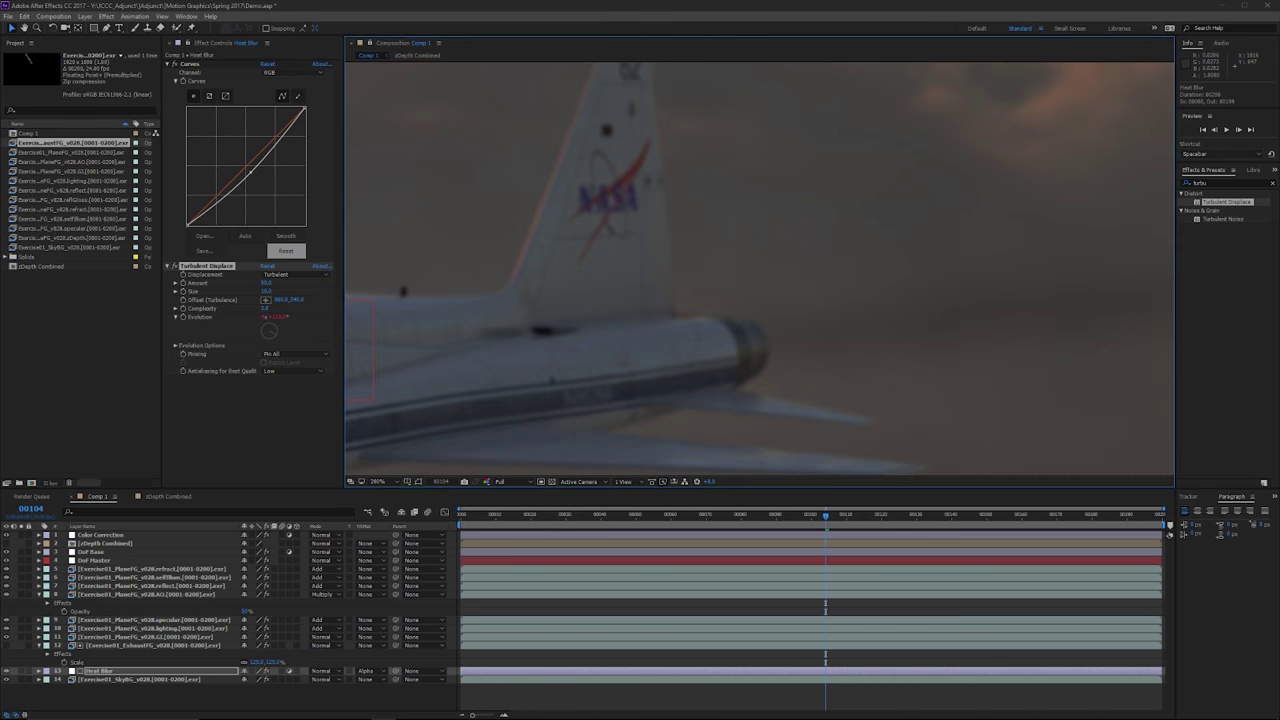
{"action": "scroll", "coordinate": [1165, 205], "scroll_direction": "down", "scroll_amount": 3}
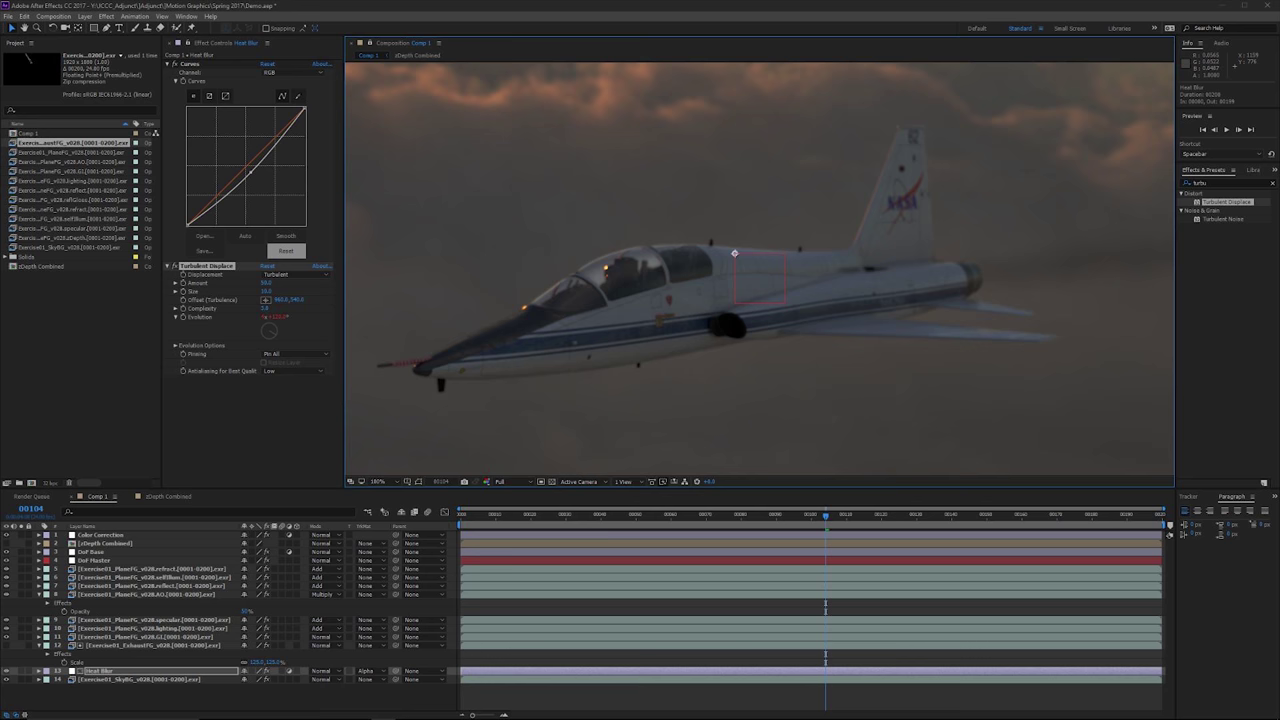
{"action": "left_click_drag", "start_coordinate": [834, 371], "coordinate": [896, 382]}
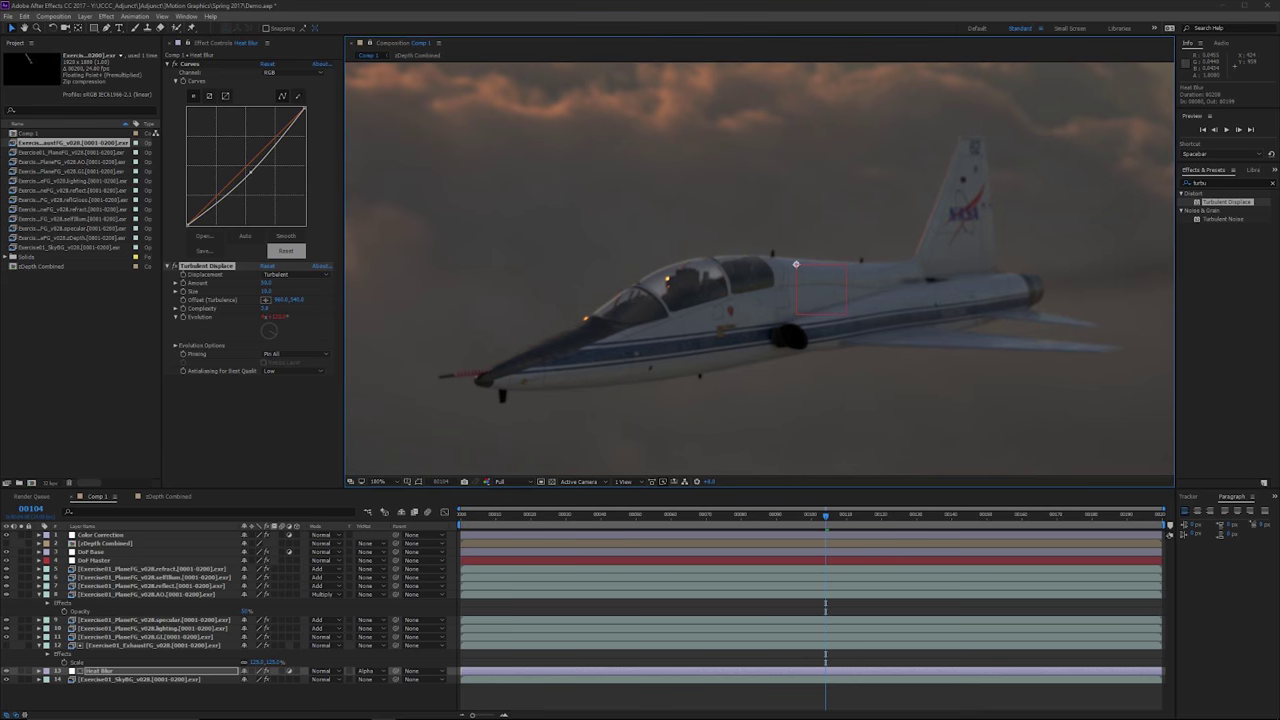
{"action": "left_click", "coordinate": [383, 482]}
{"action": "left_click", "coordinate": [393, 505]}
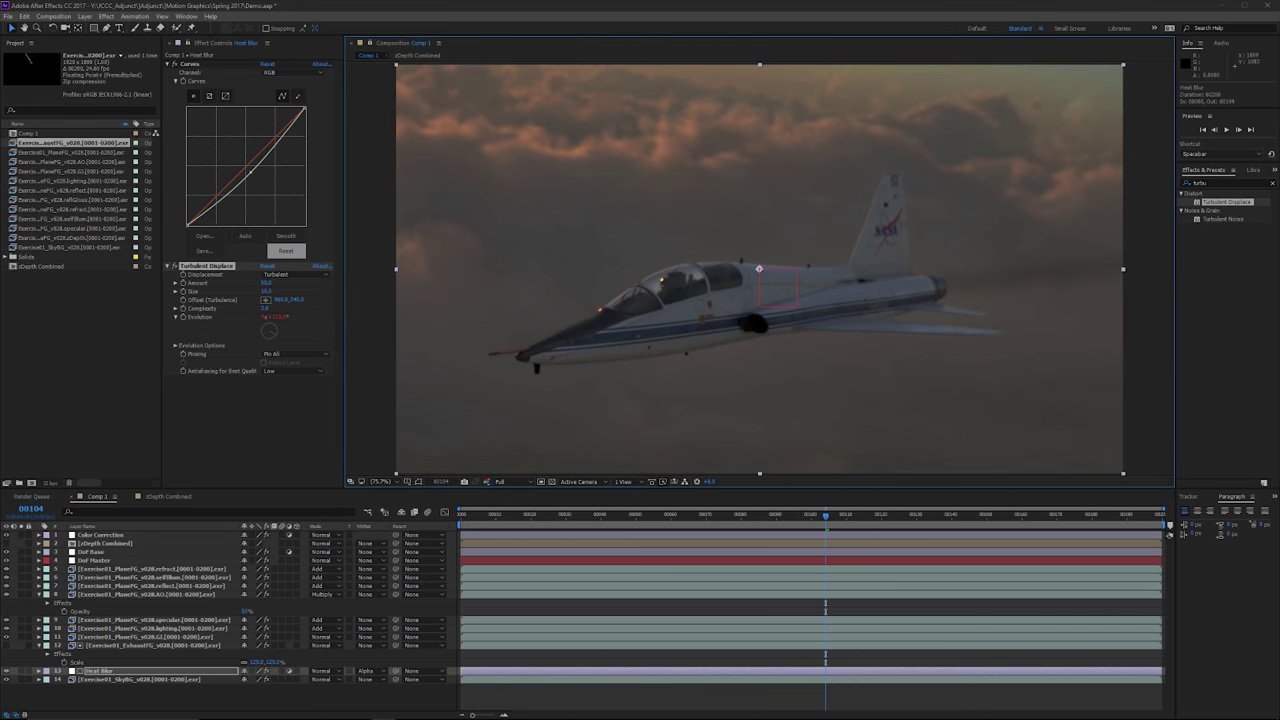
{"action": "left_click_drag", "start_coordinate": [740, 515], "coordinate": [460, 515]}
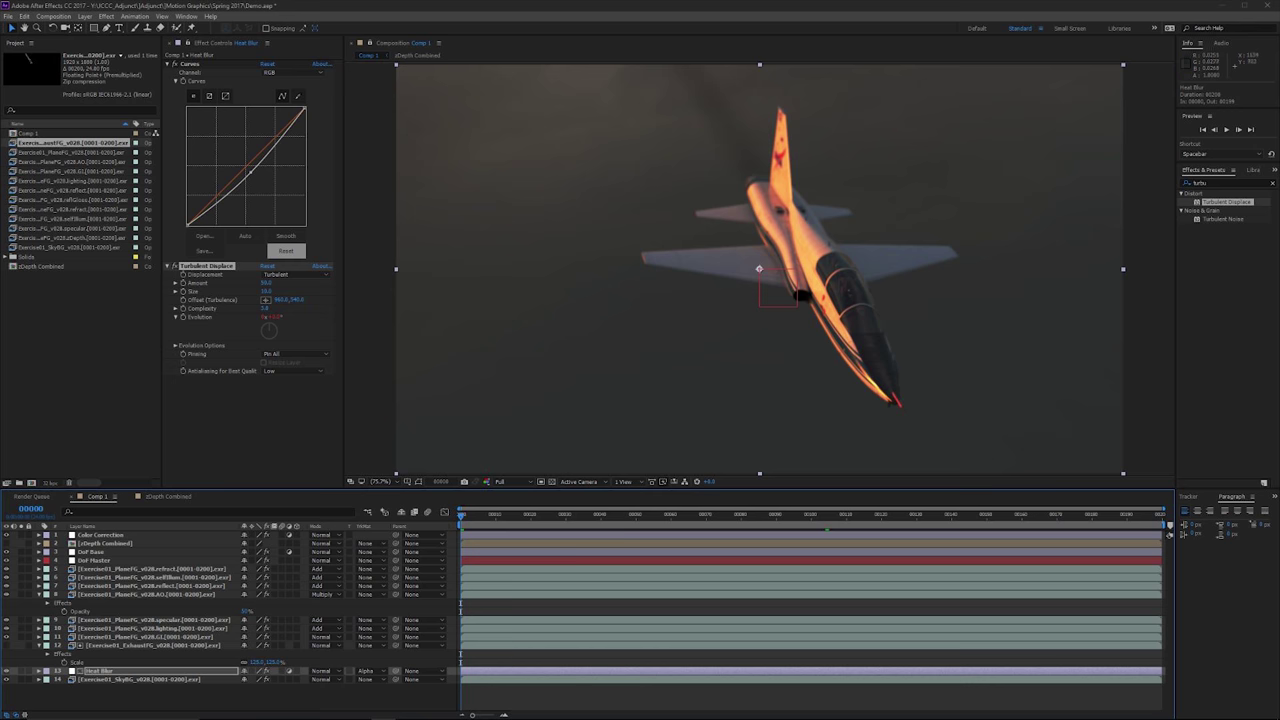
{"action": "mouse_move", "coordinate": [868, 391]}
{"action": "left_mouse_down"}
{"action": "mouse_move", "coordinate": [820, 414]}
{"action": "mouse_move", "coordinate": [862, 367]}
{"action": "left_mouse_up"}
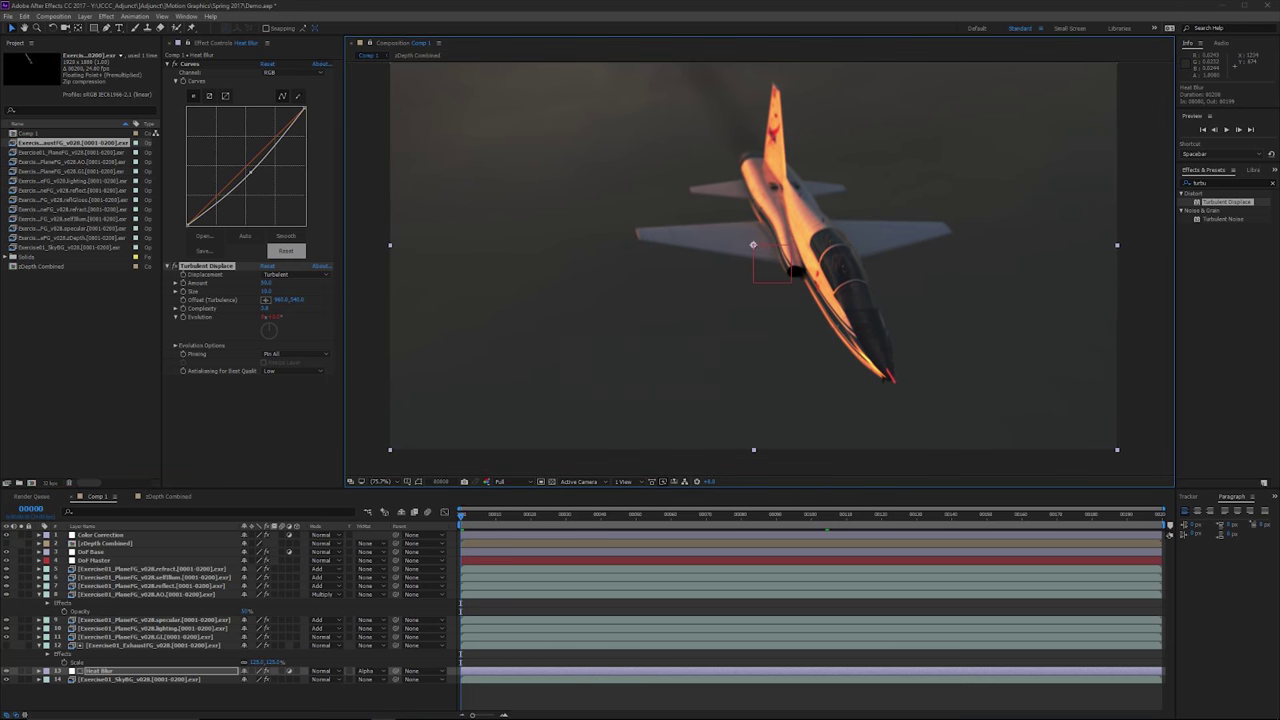
{"action": "left_click", "coordinate": [748, 515]}
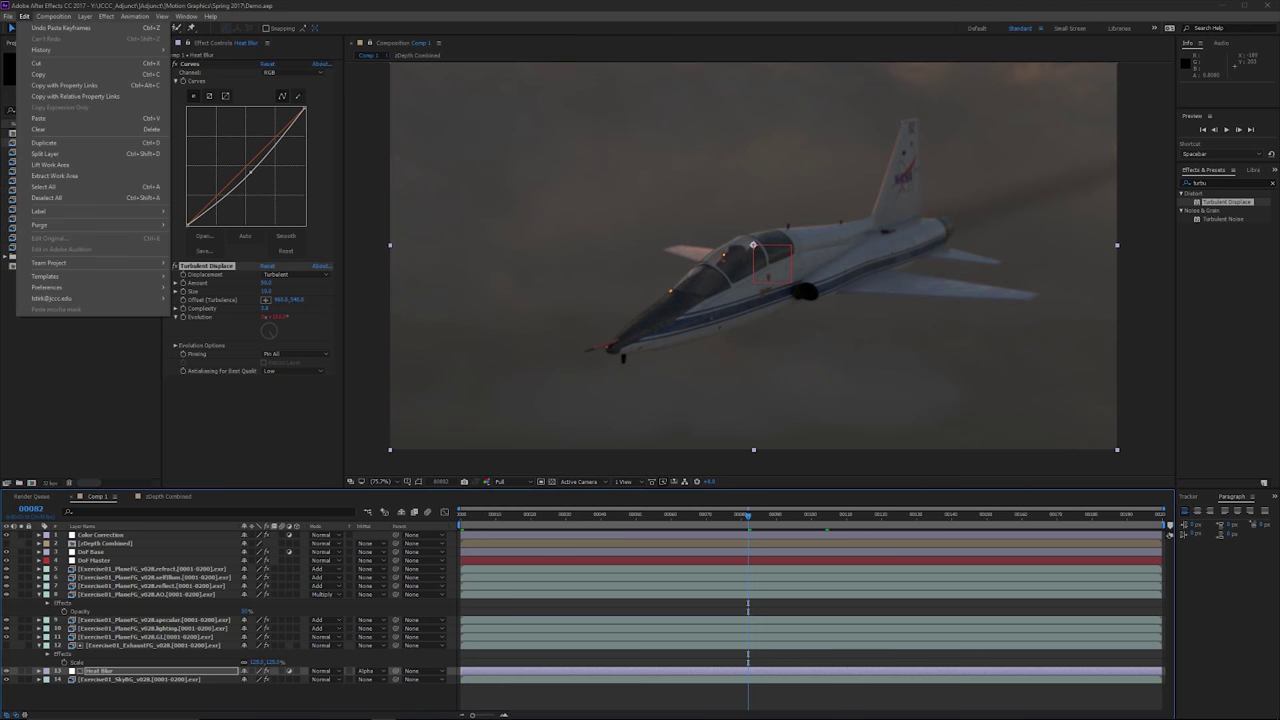
- Add Comp 1 to the render queue
{"action": "left_click", "coordinate": [24, 16]}
{"action": "left_click", "coordinate": [53, 16]}
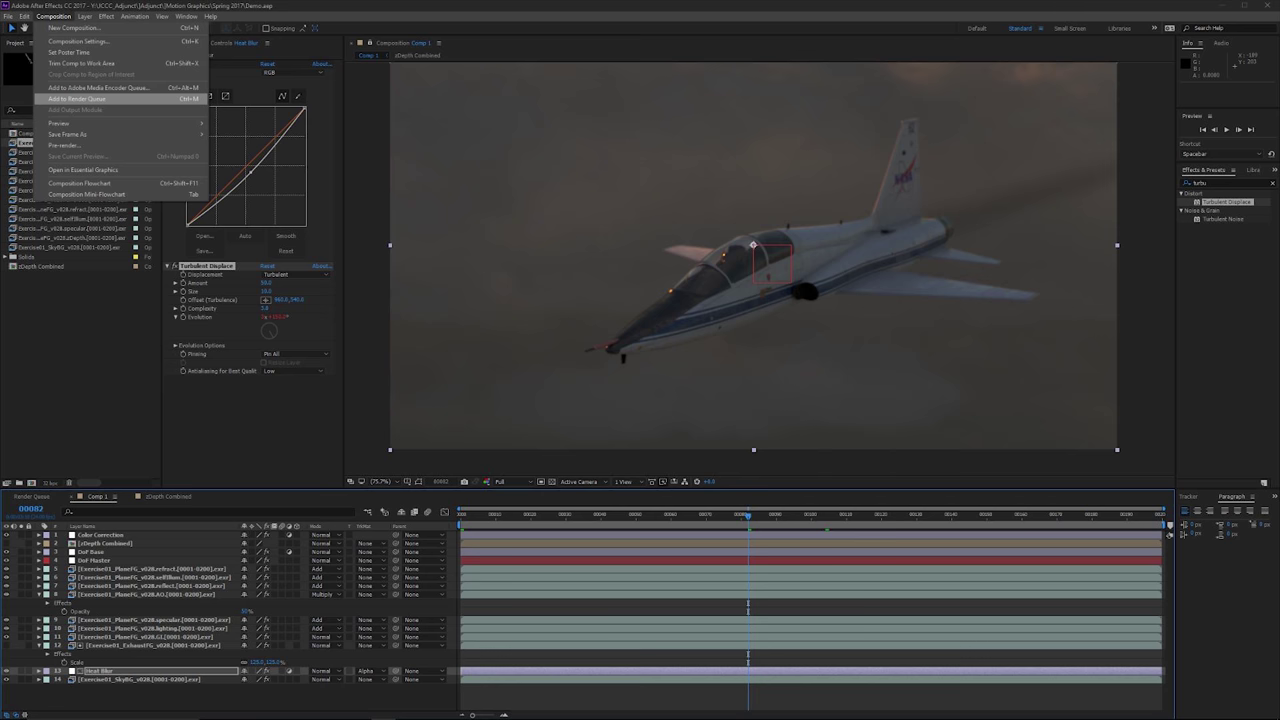
{"action": "left_click", "coordinate": [260, 698]}
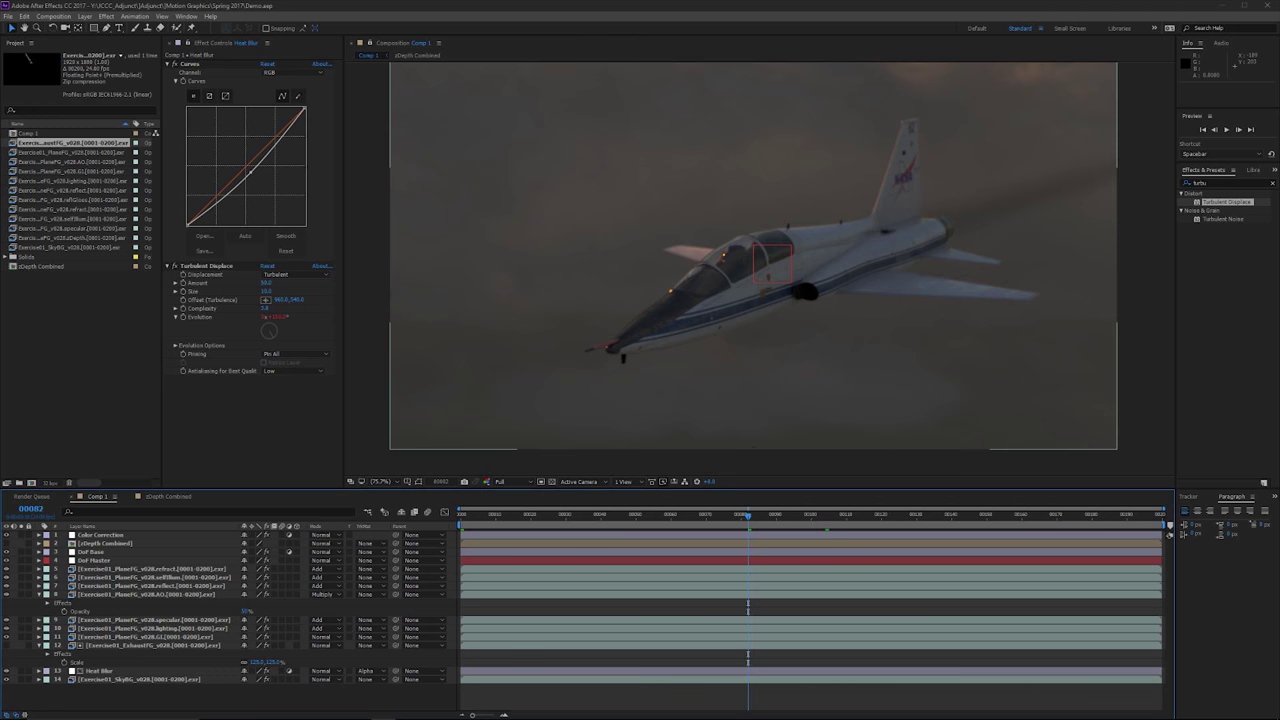
{"action": "key", "text": "ctrl+m"}
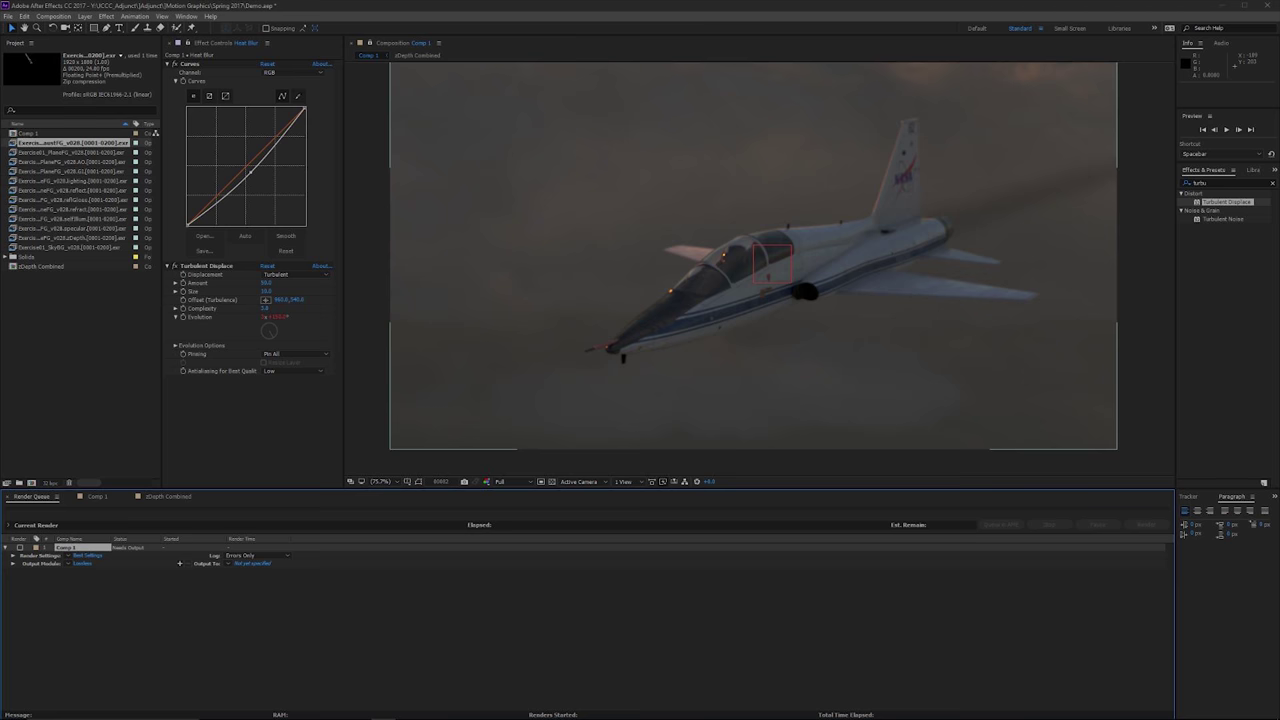
- Set Comp 1's output module to QuickTime with the DNxHR/DNxHD codec at 1080p DNxHD HQ 8-bit
{"action": "left_click", "coordinate": [82, 564]}
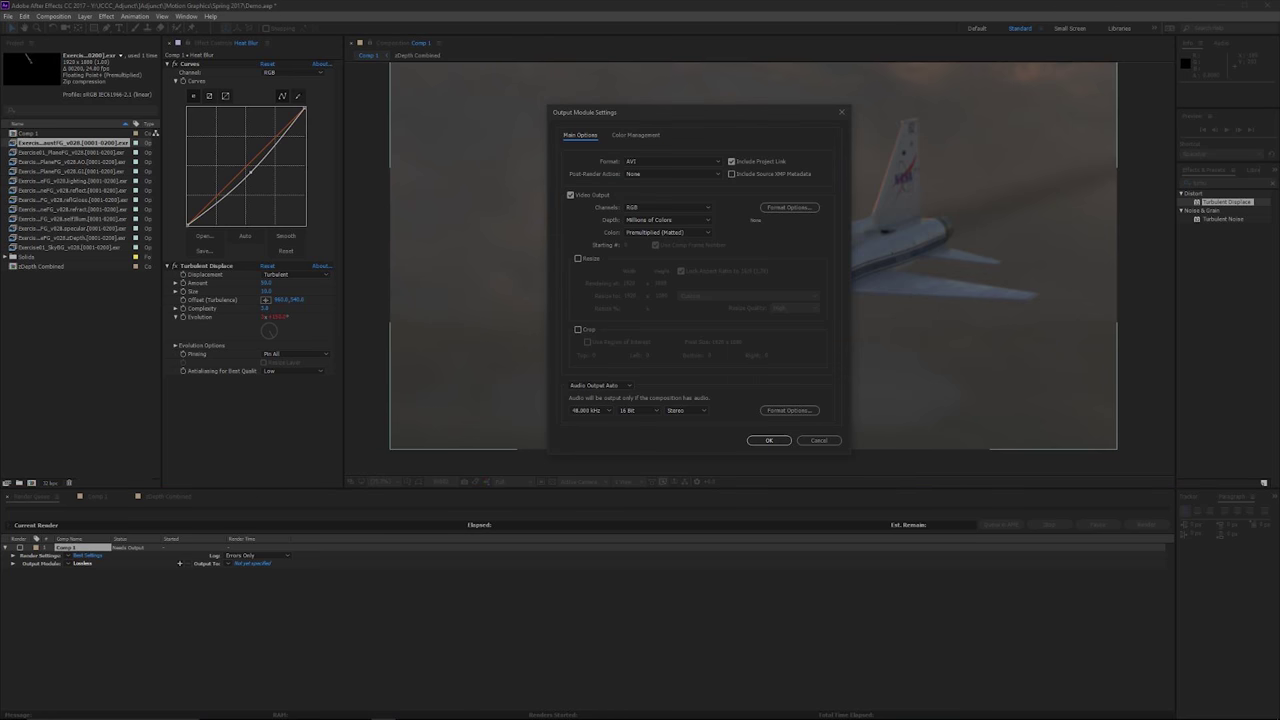
{"action": "left_click", "coordinate": [670, 161]}
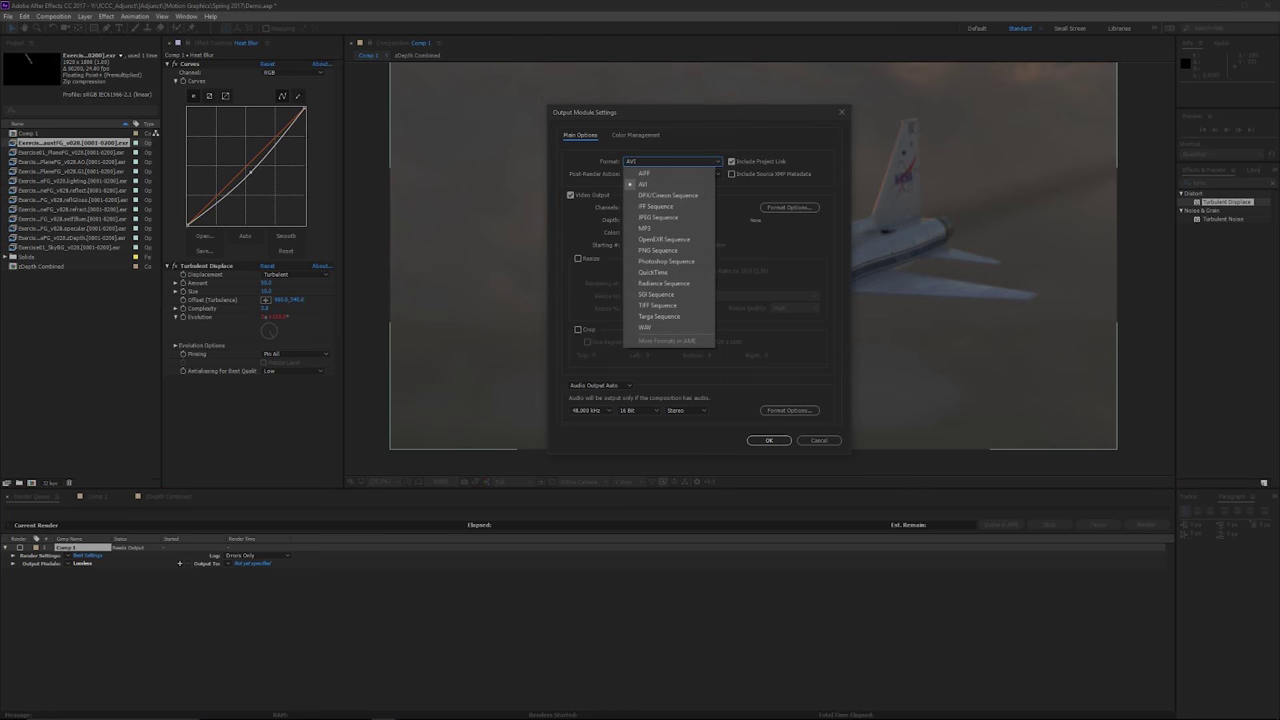
{"action": "left_click", "coordinate": [653, 272]}
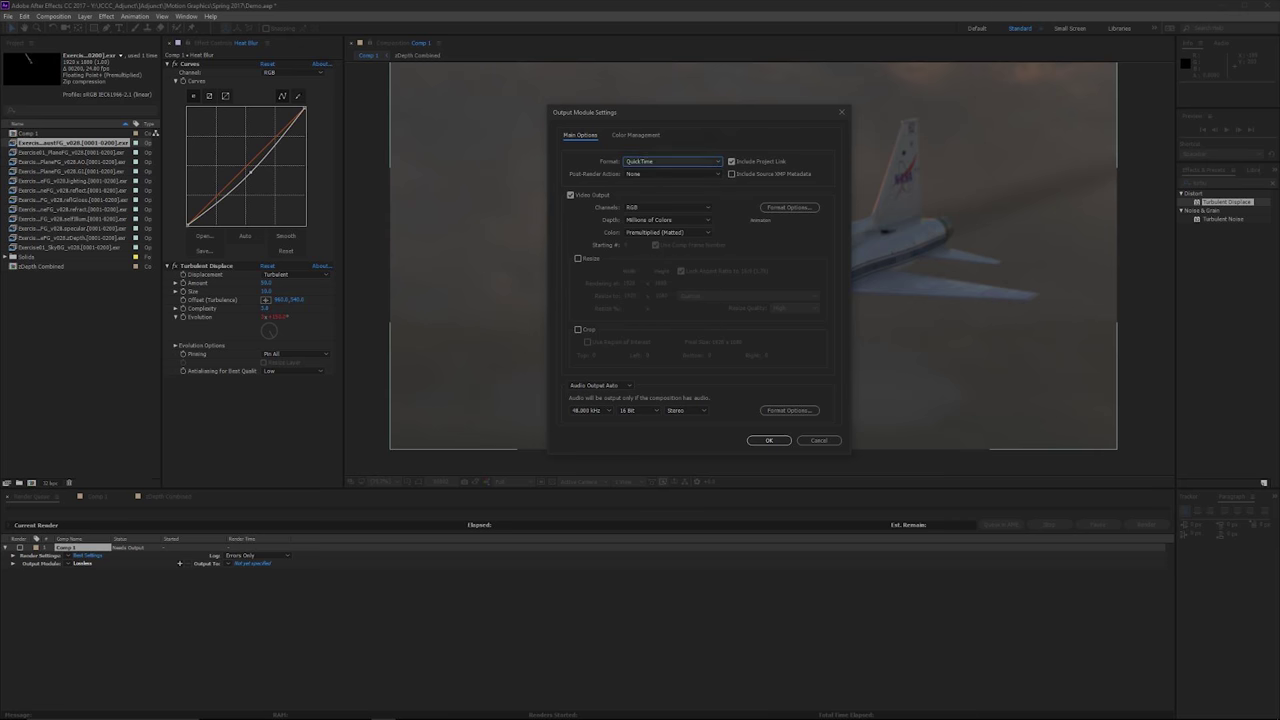
{"action": "left_click", "coordinate": [789, 207]}
{"action": "left_click", "coordinate": [497, 198]}
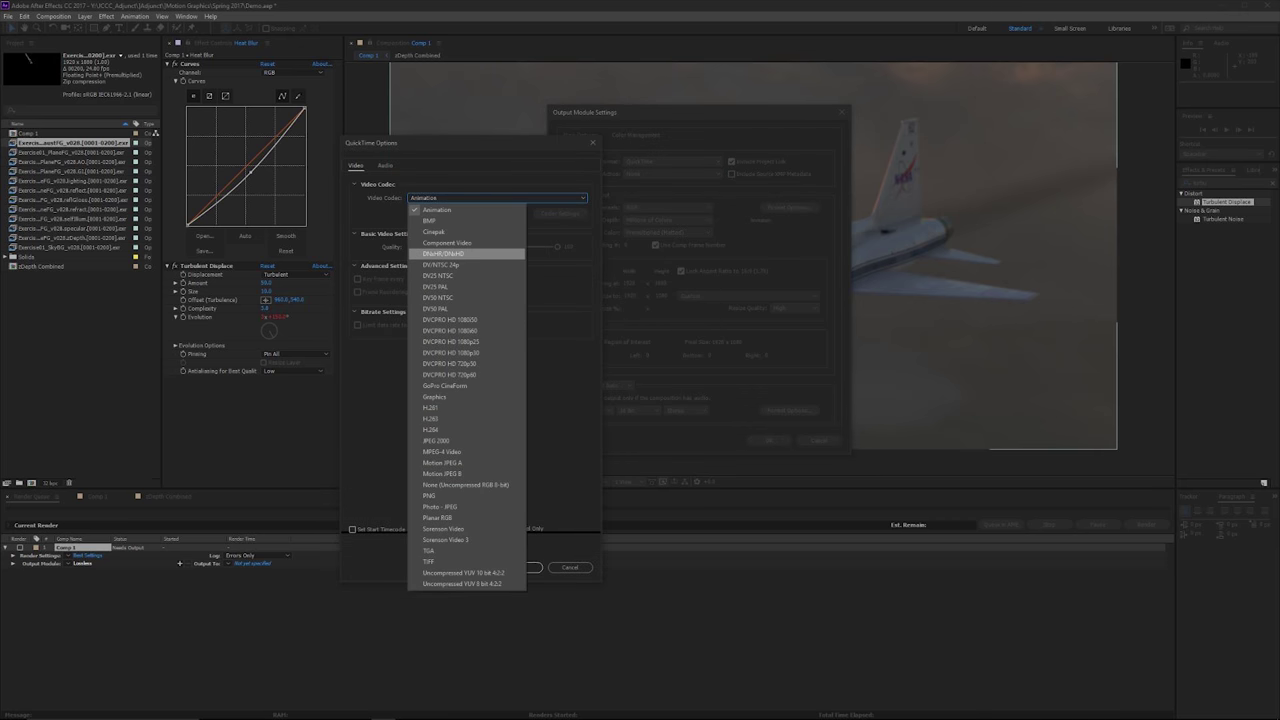
{"action": "left_click", "coordinate": [443, 253]}
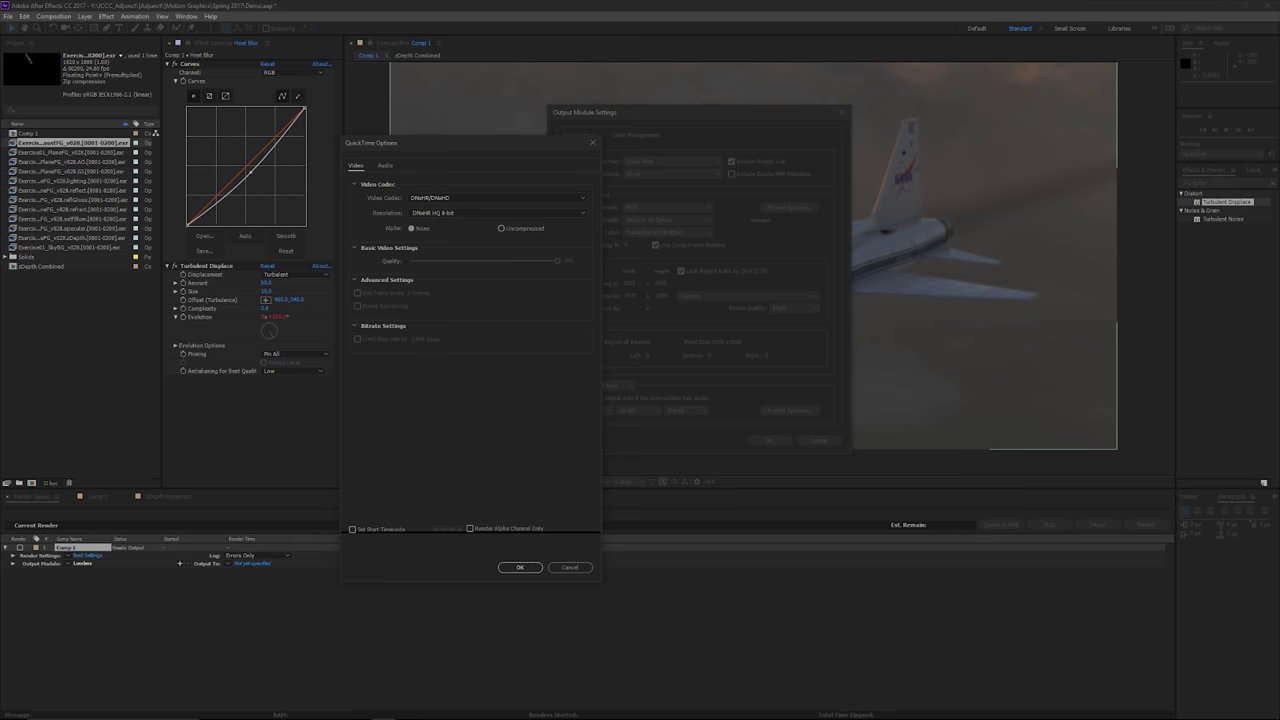
{"action": "left_click", "coordinate": [497, 213]}
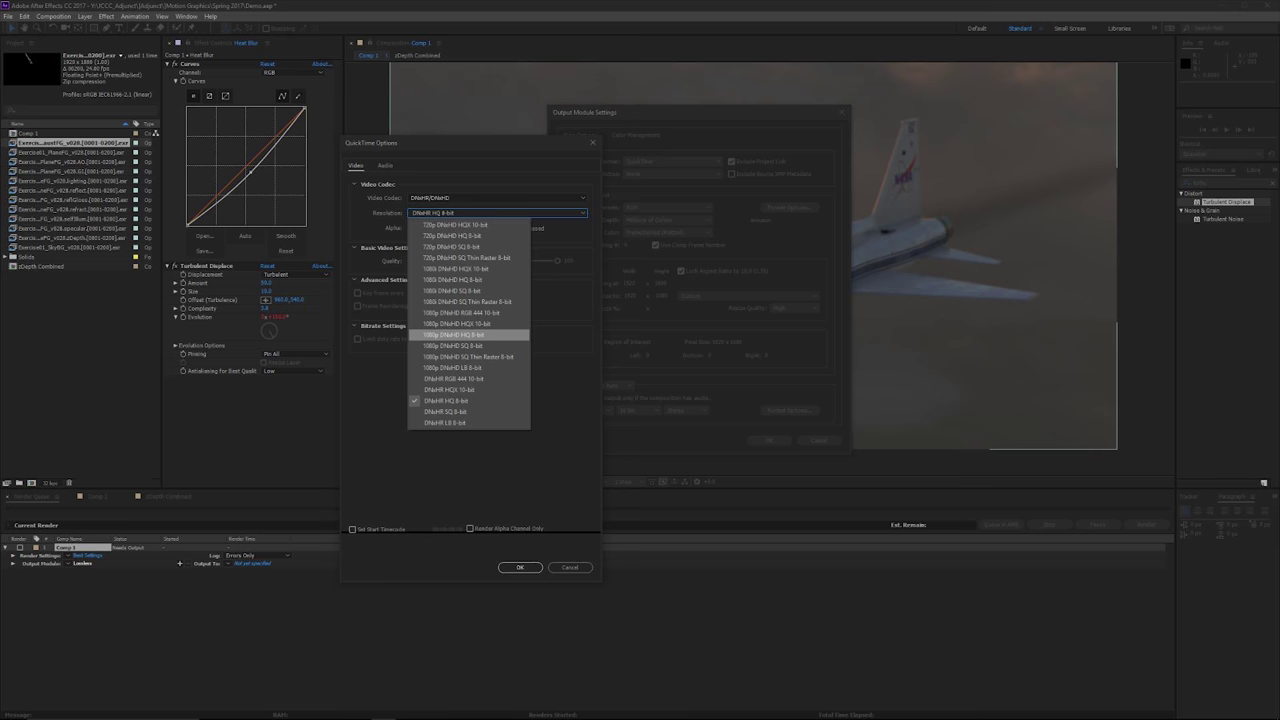
{"action": "left_click", "coordinate": [453, 334]}
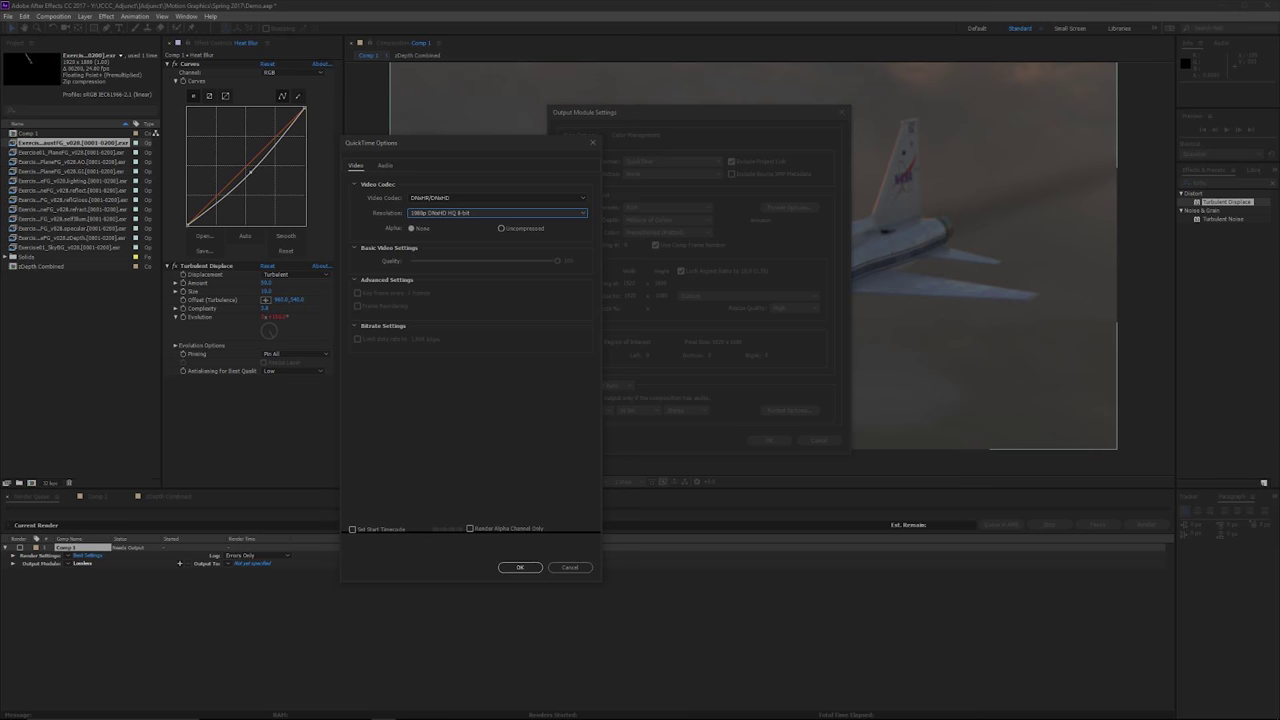
{"action": "left_click", "coordinate": [520, 567]}
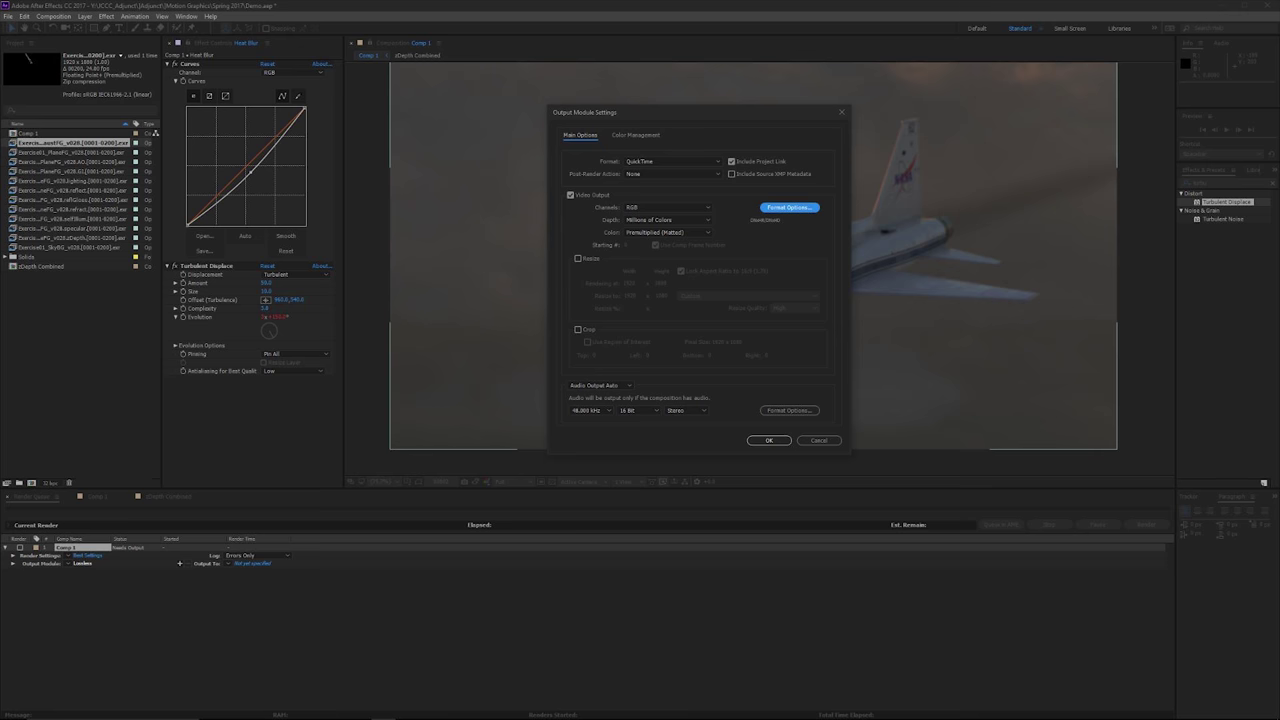
{"action": "left_click", "coordinate": [769, 440]}
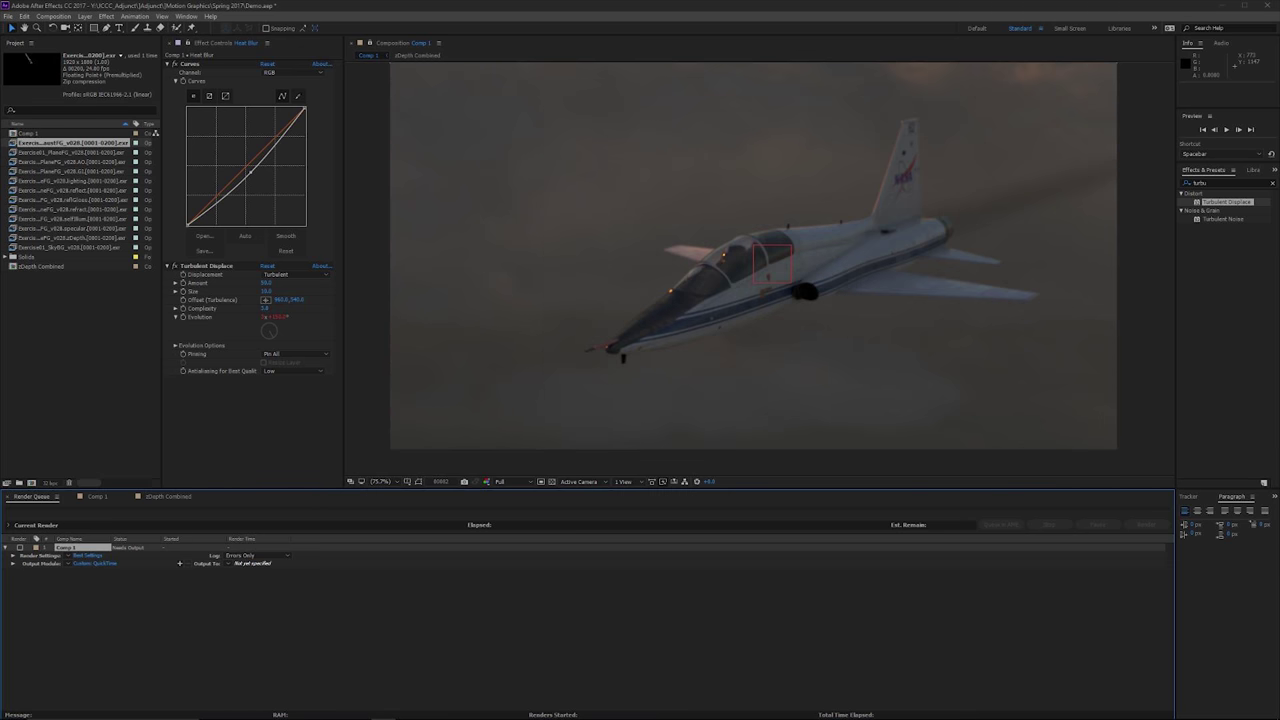
- Browse for the render's output location in the Visual Effects folder, under Fall 2017, Exercises, Exercise 01, Exercise 01 Instructor
{"action": "left_click", "coordinate": [252, 563]}
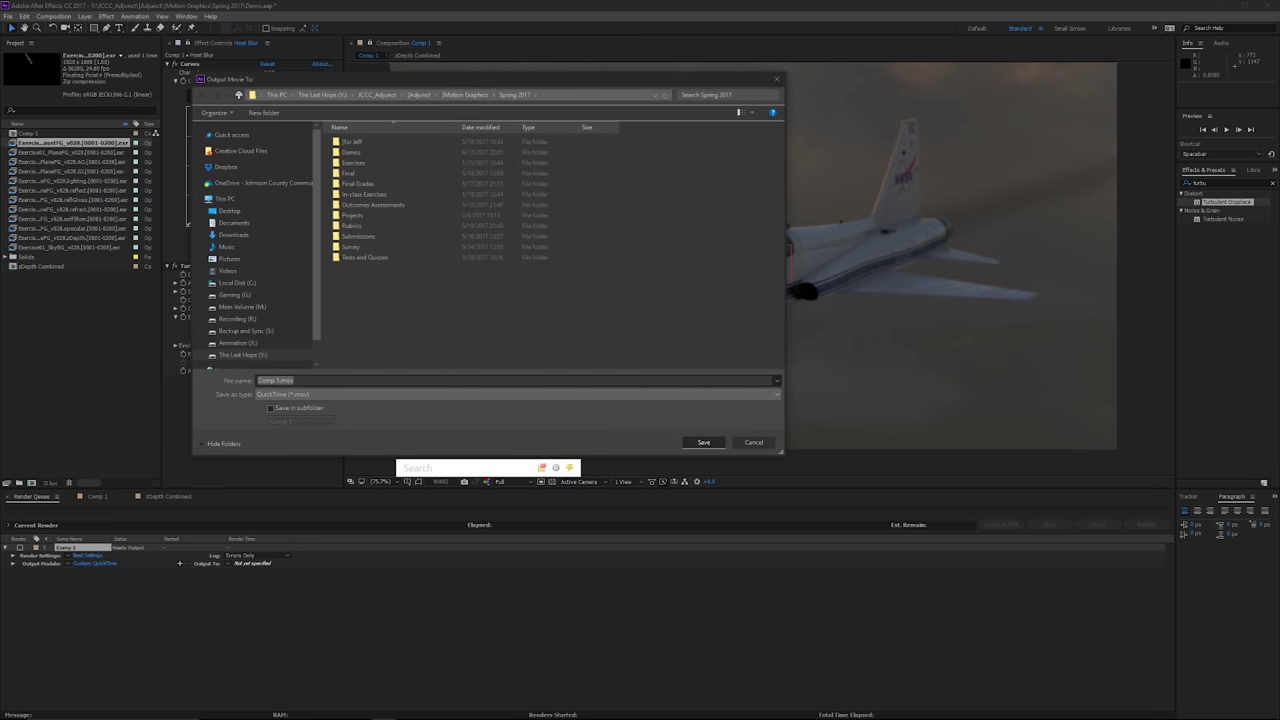
{"action": "left_click", "coordinate": [419, 95]}
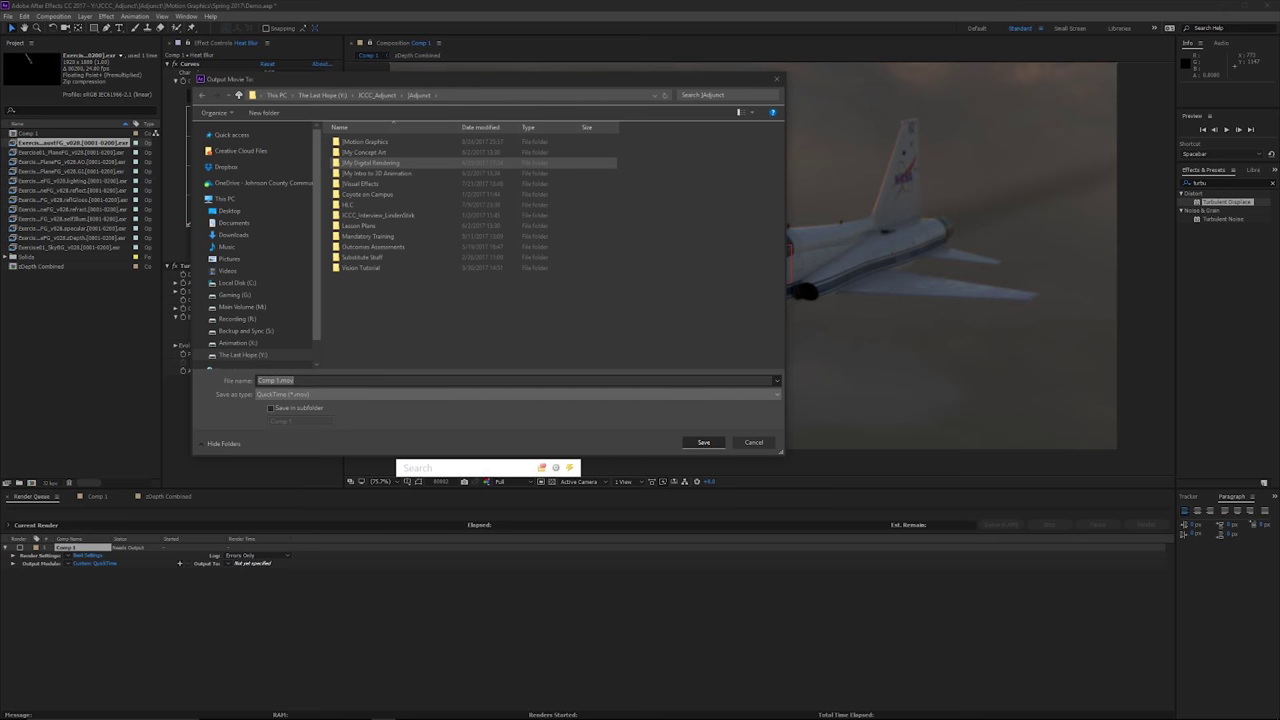
{"action": "left_click", "coordinate": [371, 163]}
{"action": "key", "text": "Down"}
{"action": "key", "text": "Down"}
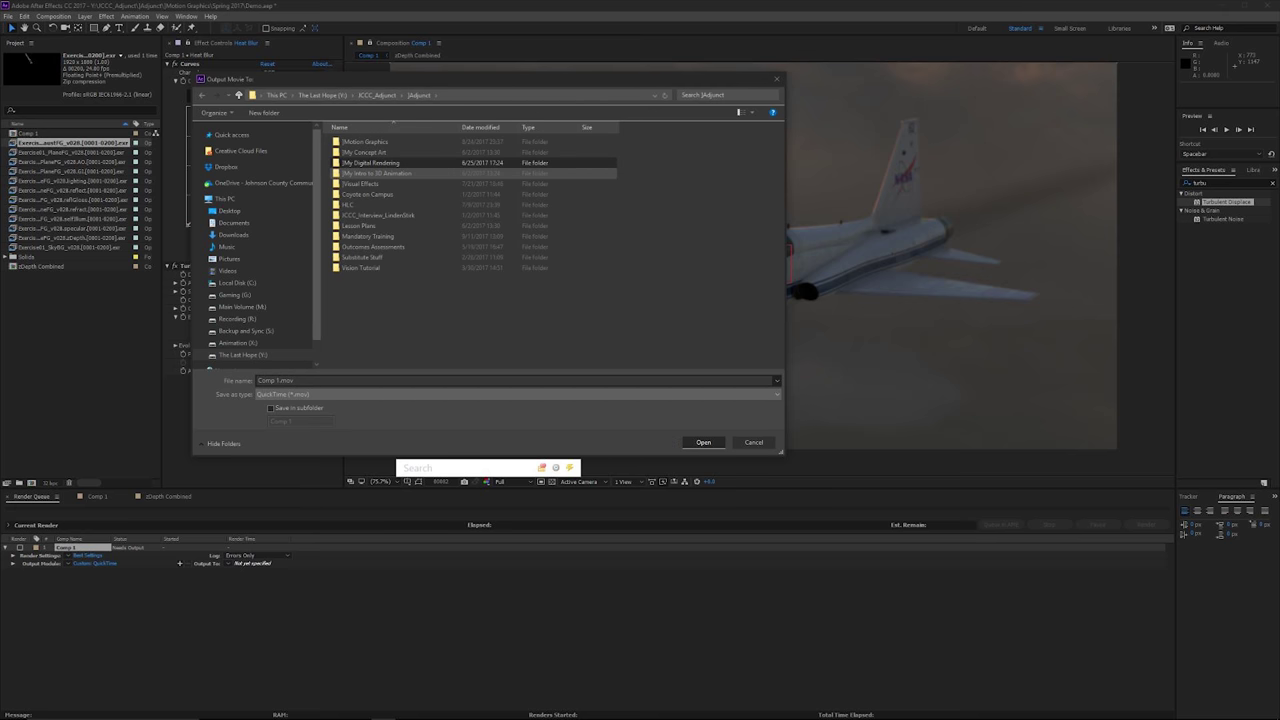
{"action": "double_click", "coordinate": [362, 184]}
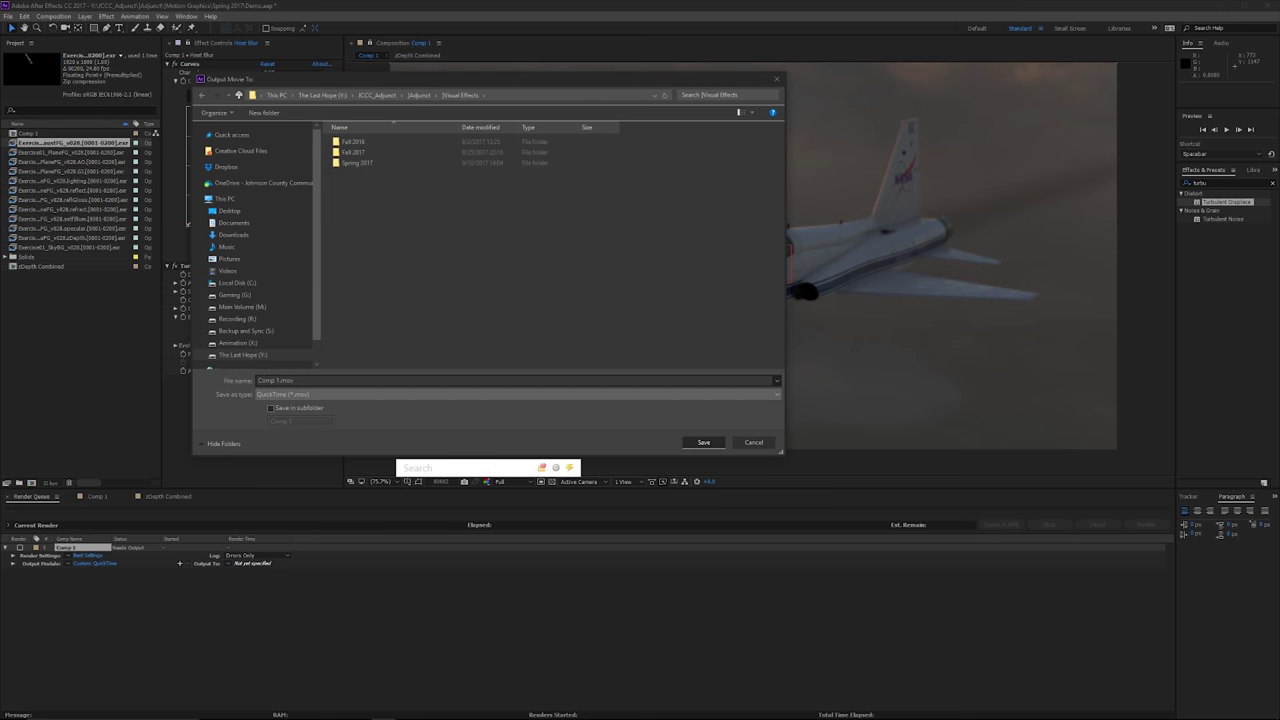
{"action": "left_click", "coordinate": [360, 142]}
{"action": "double_click", "coordinate": [360, 152]}
{"action": "key", "text": "Up"}
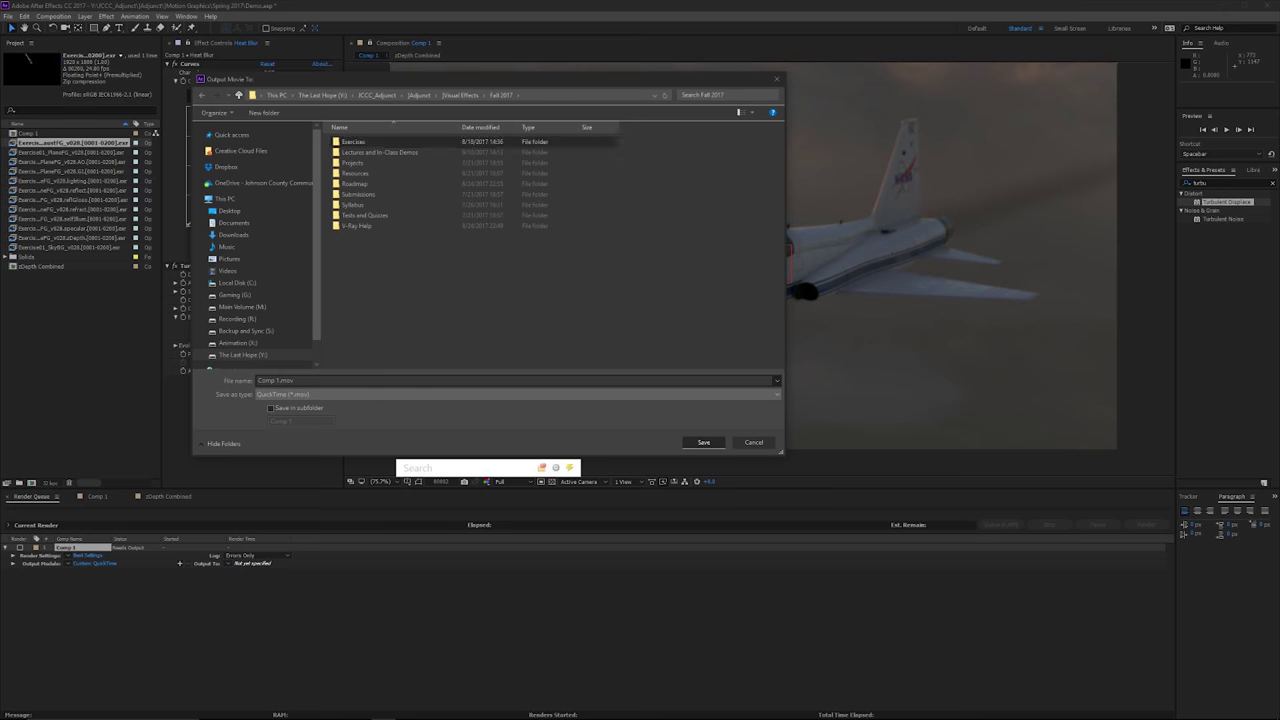
{"action": "key", "text": "Return"}
{"action": "key", "text": "Return"}
{"action": "key", "text": "Return"}
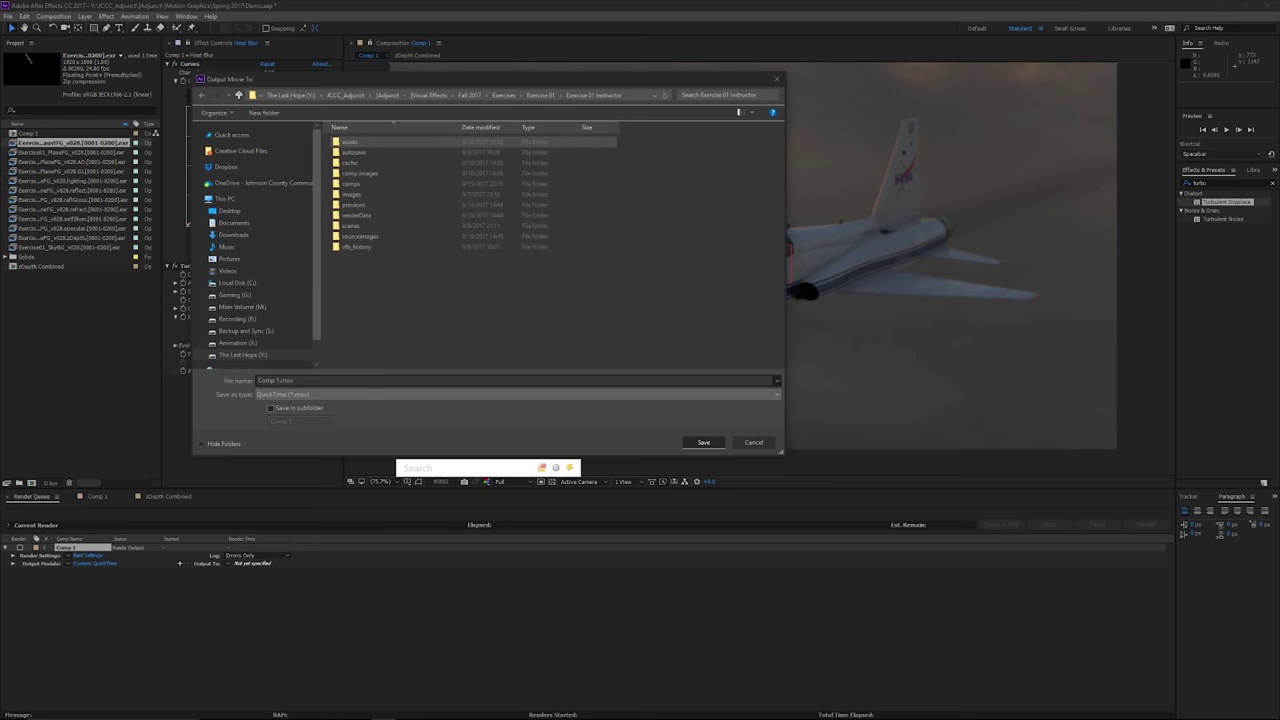
- Choose the previews folder inside Exercise 01 Instructor as the render's destination
{"action": "key", "text": "Down"}
{"action": "key", "text": "Down"}
{"action": "key", "text": "Down"}
{"action": "key", "text": "Down"}
{"action": "key", "text": "Down"}
{"action": "key", "text": "Down"}
{"action": "key", "text": "Down"}
{"action": "key", "text": "Up"}
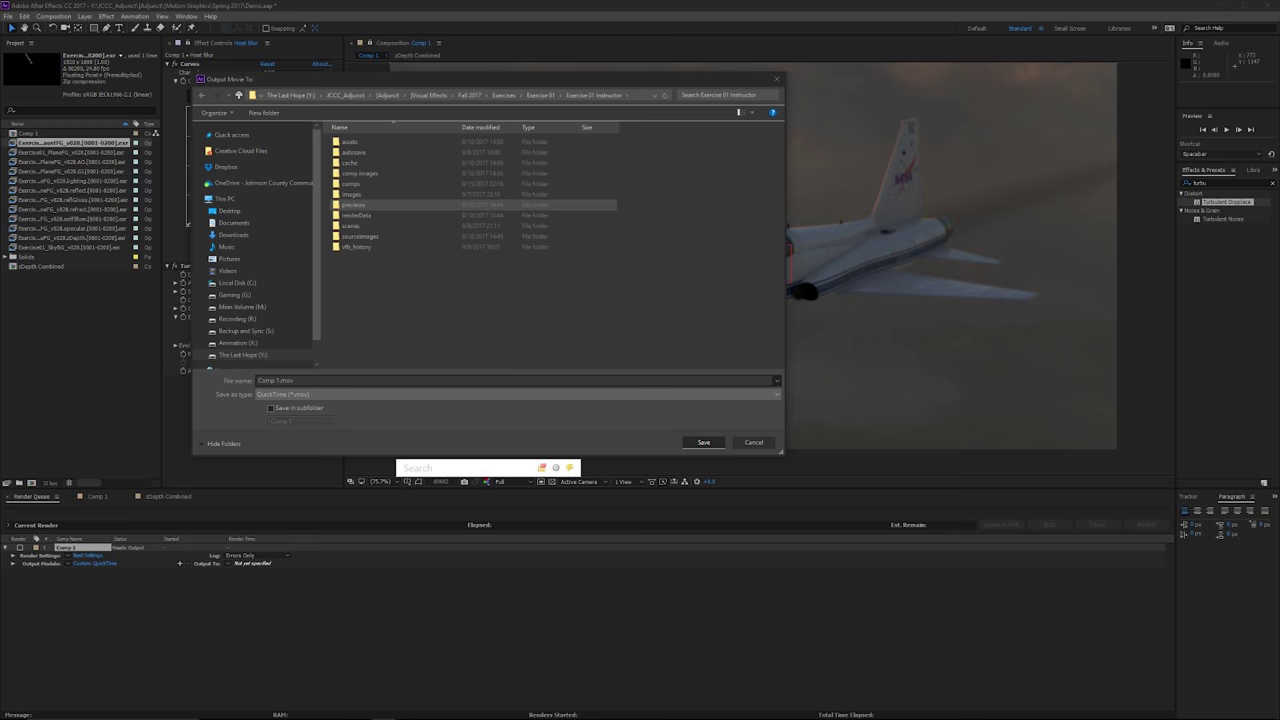
{"action": "key", "text": "Return"}
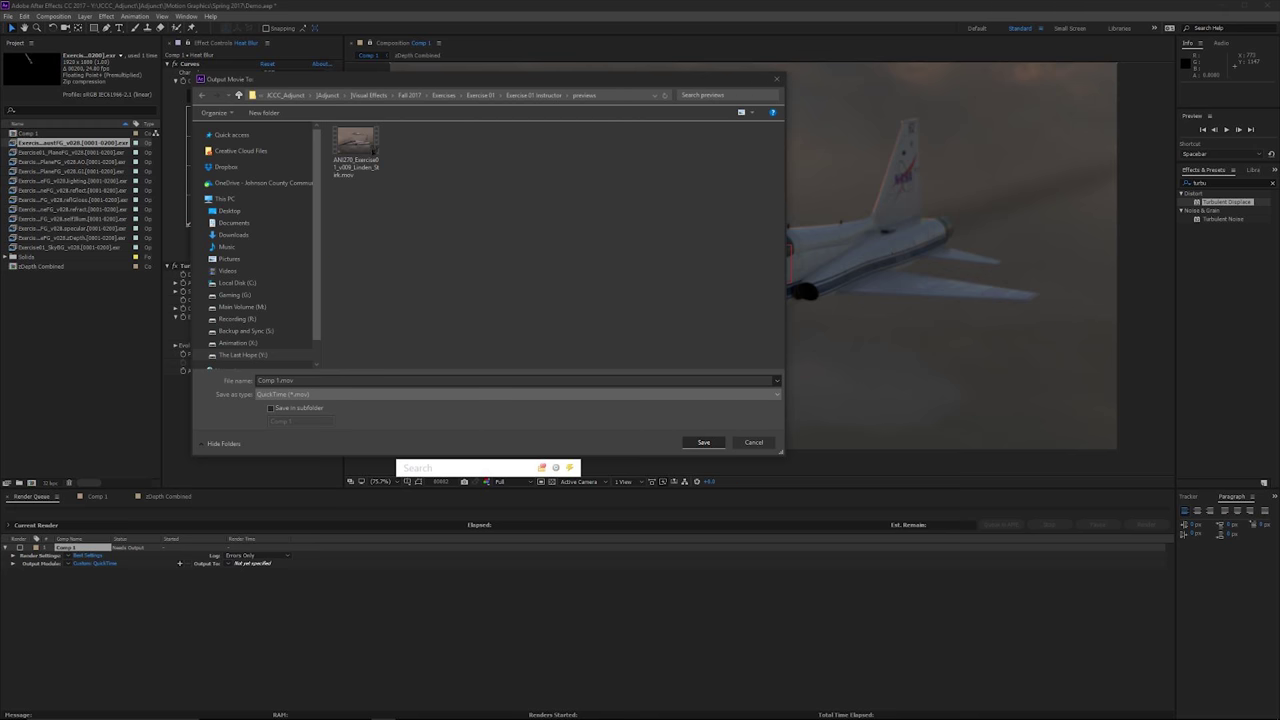
- Name the output movie after the existing preview file with its version changed to v028, and save the output path
{"action": "left_click", "coordinate": [356, 145]}
{"action": "left_click", "coordinate": [327, 380]}
{"action": "left_click", "coordinate": [327, 380]}
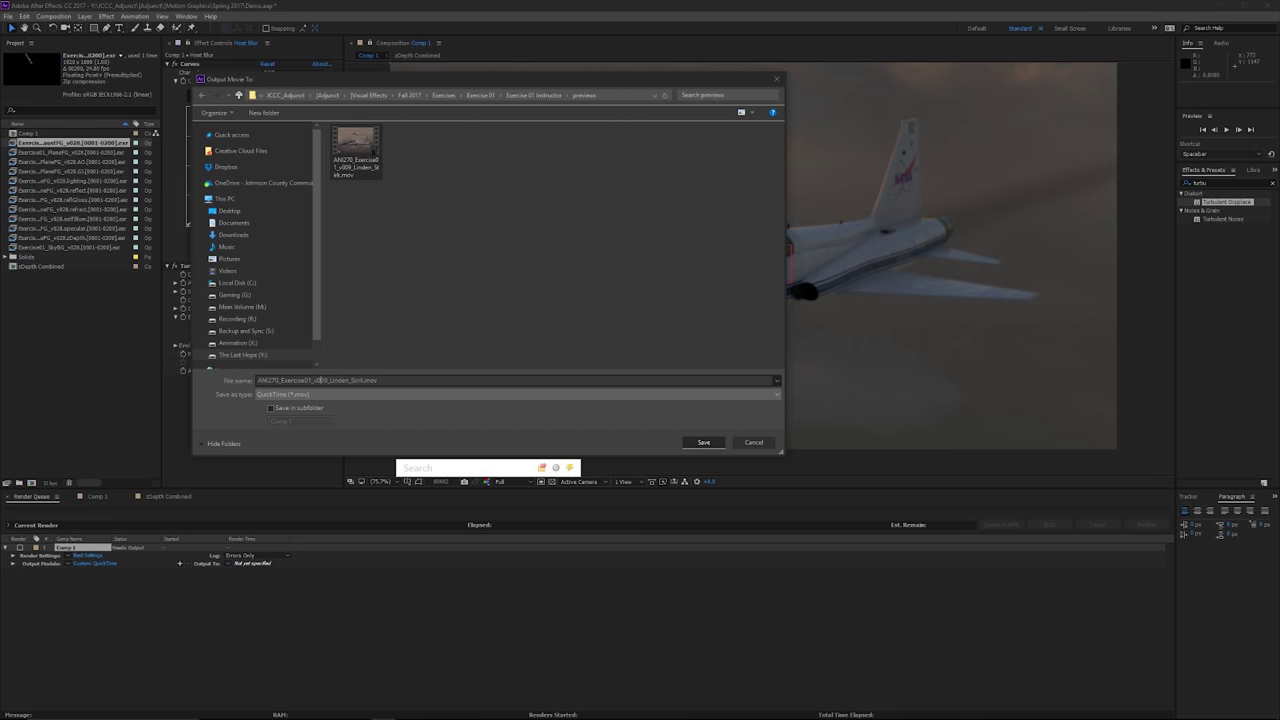
{"action": "key", "text": "BackSpace"}
{"action": "key", "text": "BackSpace"}
{"action": "type", "text": "28"}
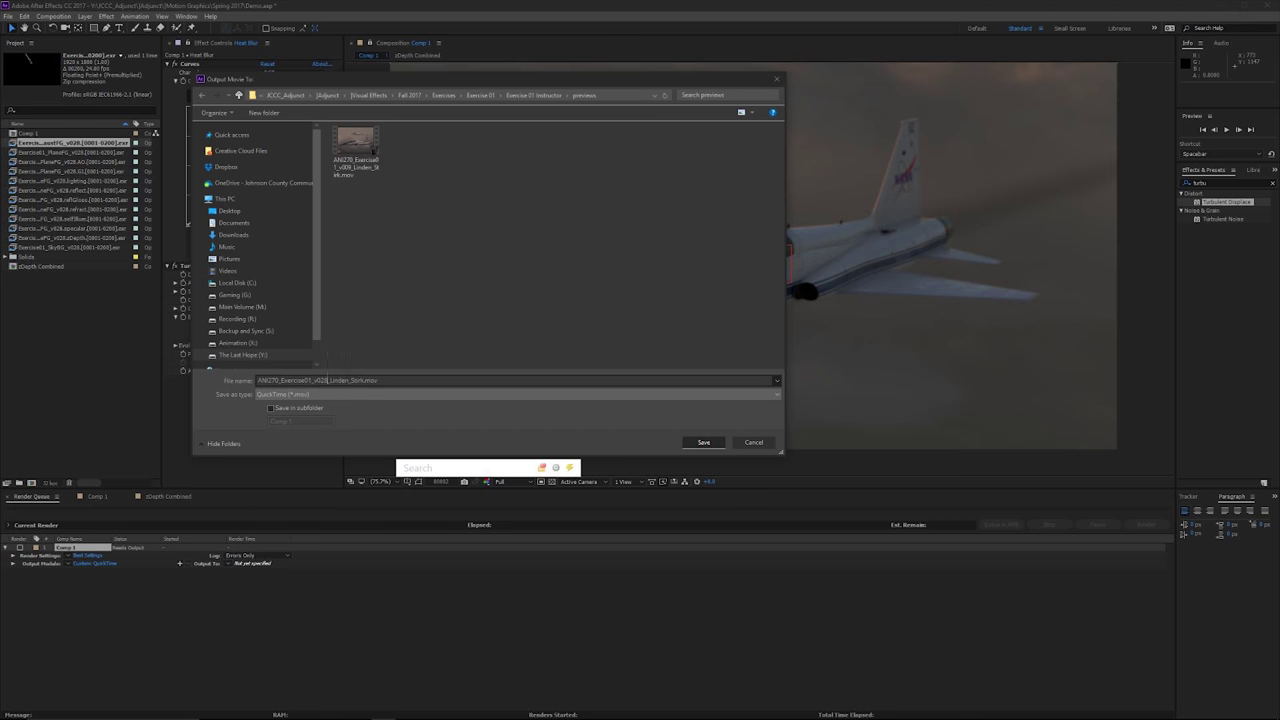
{"action": "left_click_drag", "start_coordinate": [379, 381], "coordinate": [257, 381]}
{"action": "left_click", "coordinate": [381, 381]}
{"action": "key", "text": "Return"}
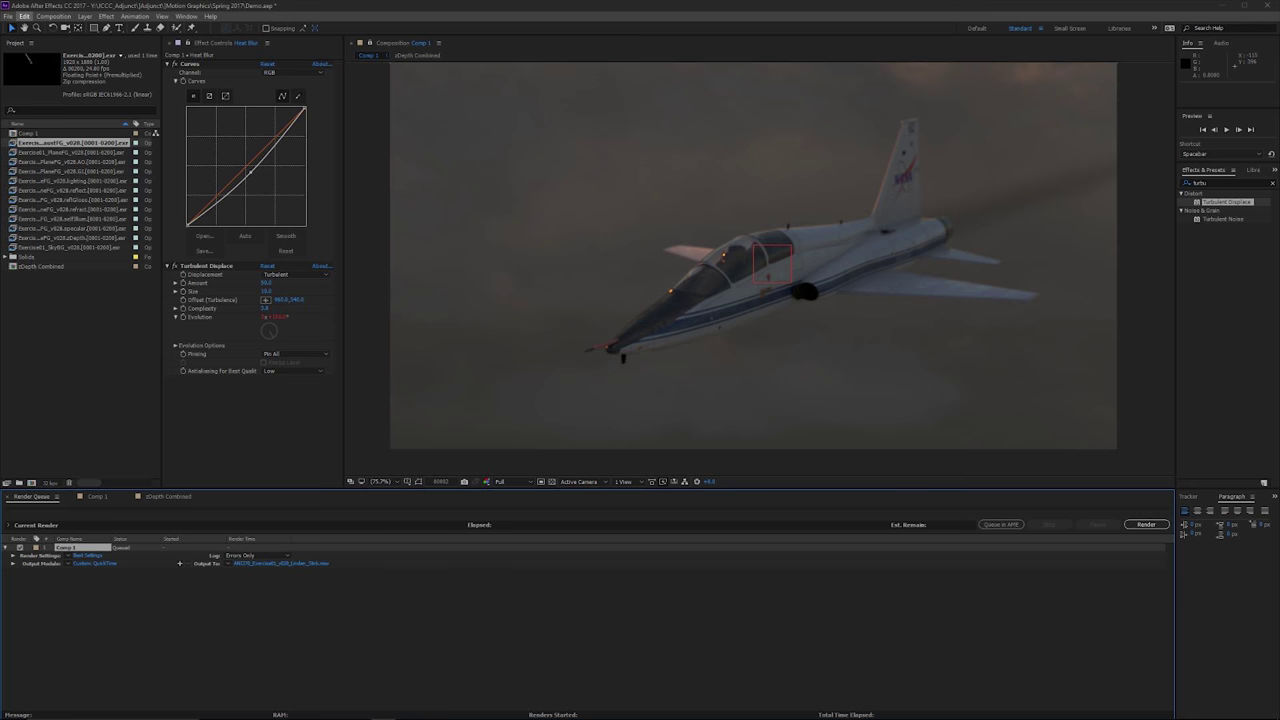
- Save the project and send Comp 1 to the Adobe Media Encoder queue
{"action": "left_click", "coordinate": [24, 16]}
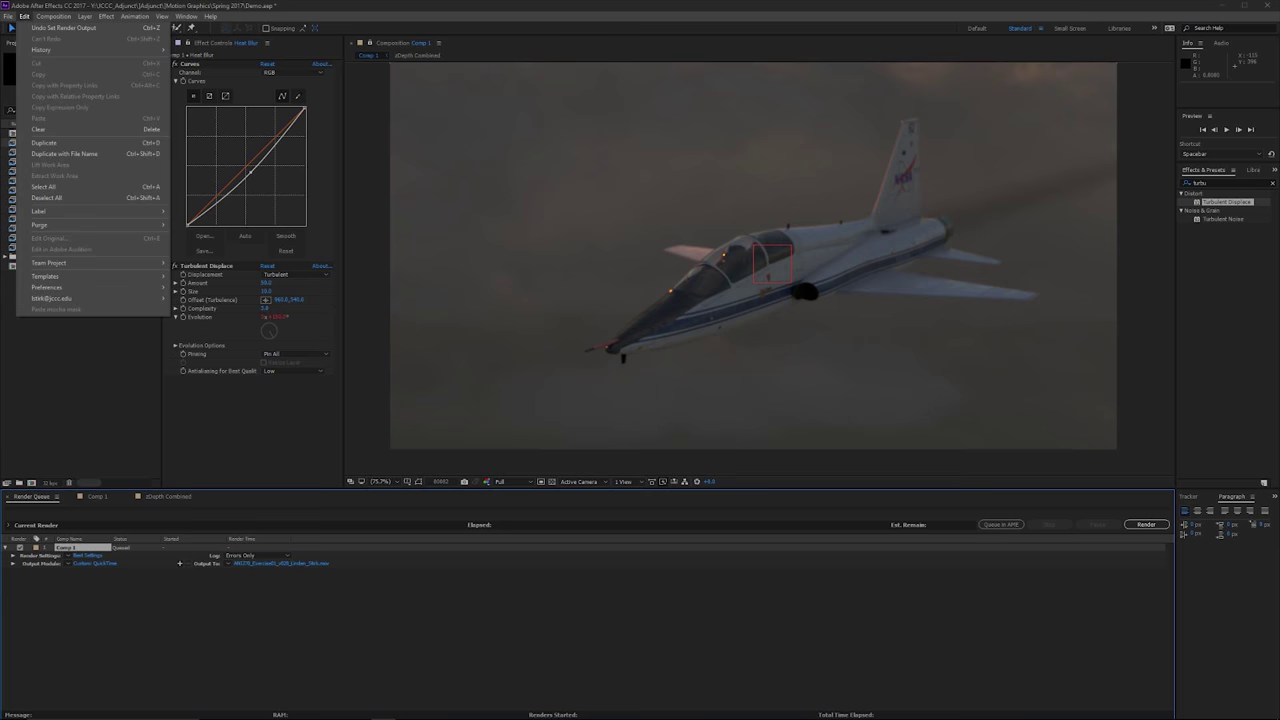
{"action": "left_click", "coordinate": [53, 16]}
{"action": "left_click", "coordinate": [97, 496]}
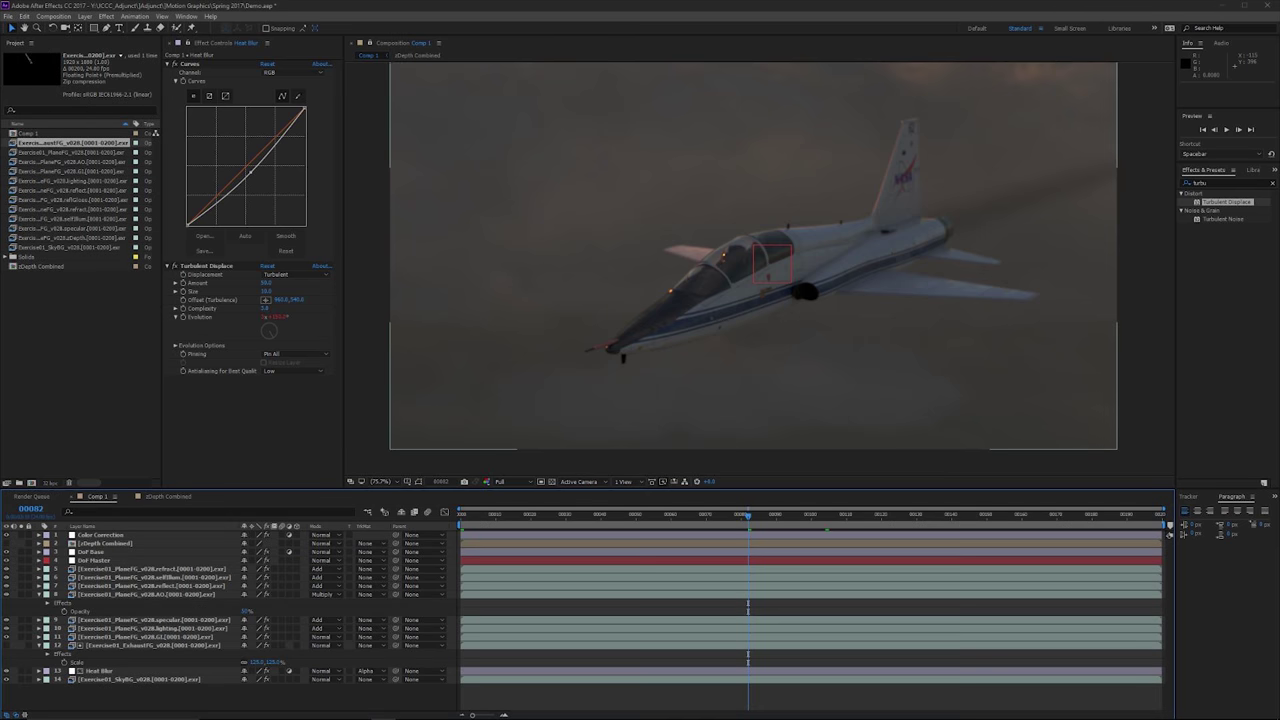
{"action": "left_click", "coordinate": [23, 16]}
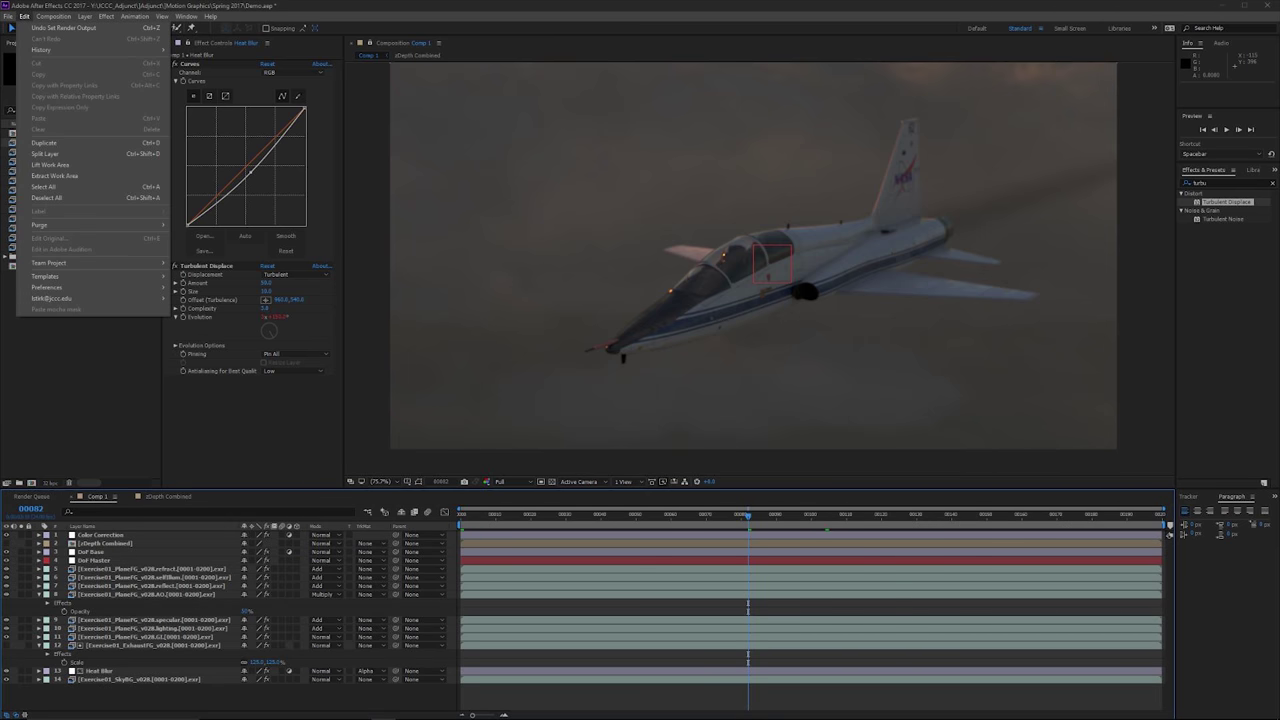
{"action": "mouse_move", "coordinate": [53, 16]}
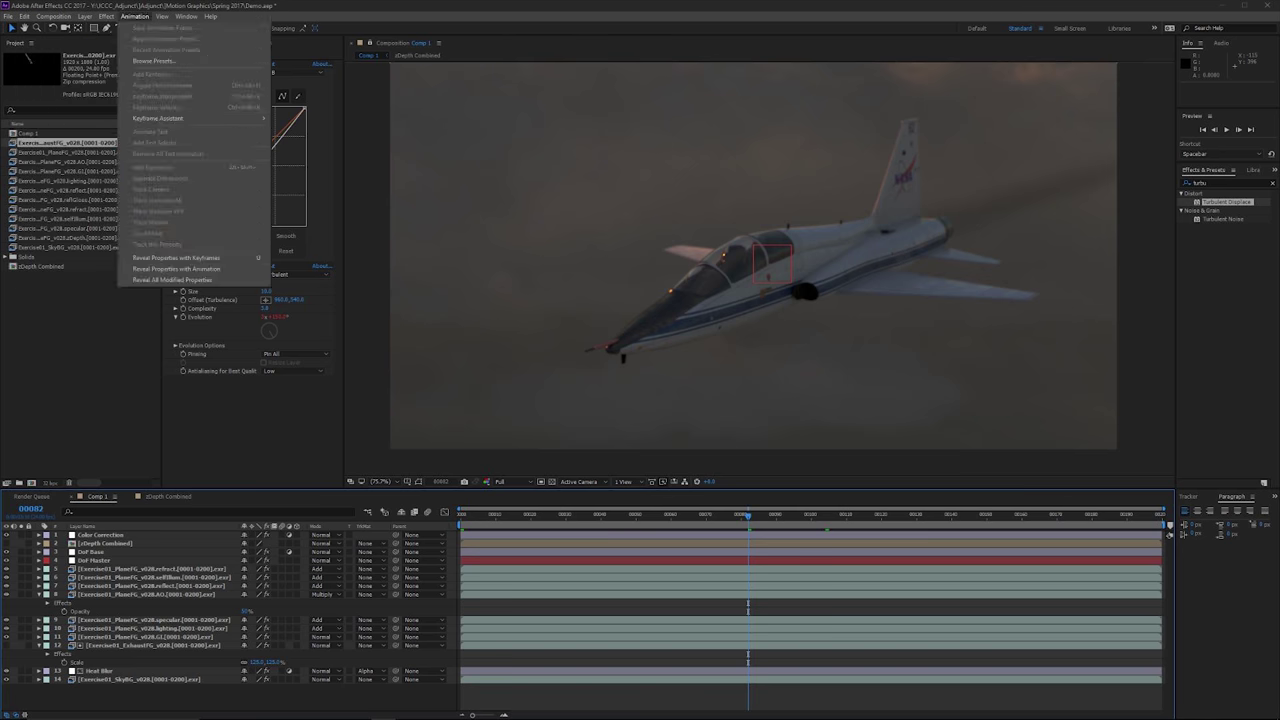
{"action": "left_click", "coordinate": [134, 16]}
{"action": "key", "text": "ctrl+s"}
{"action": "left_click", "coordinate": [53, 16]}
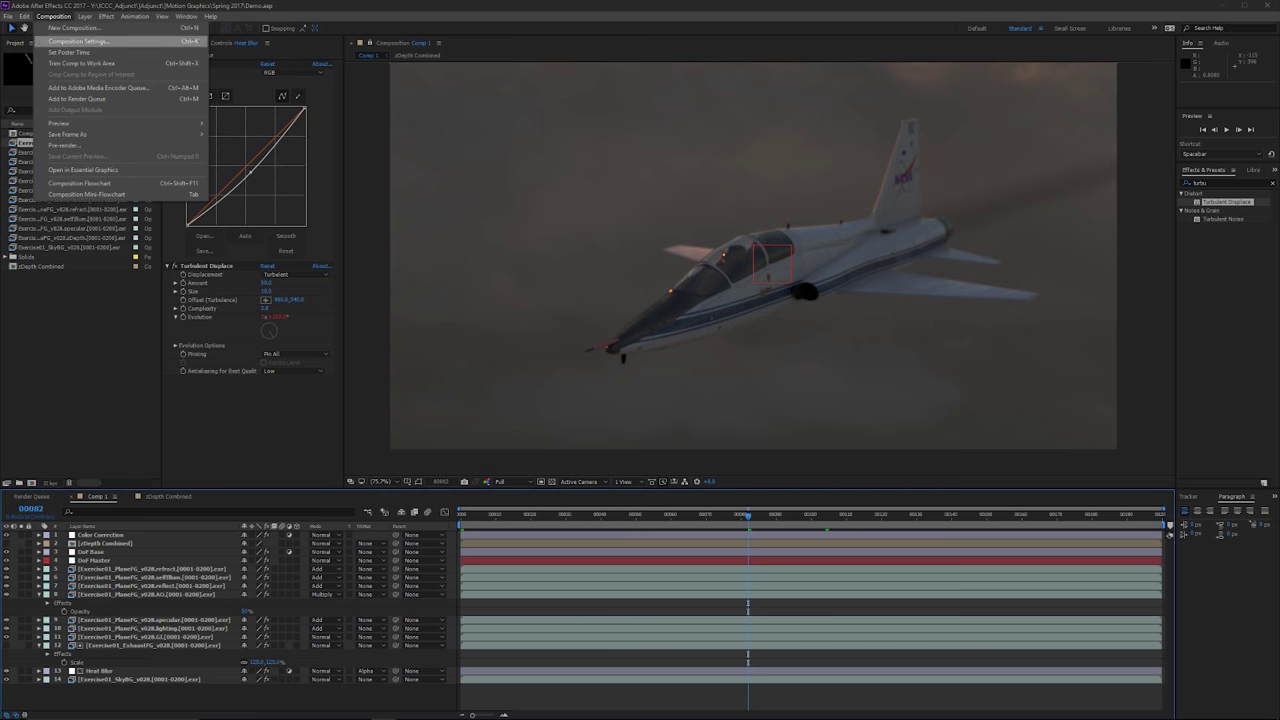
{"action": "left_click", "coordinate": [98, 87]}
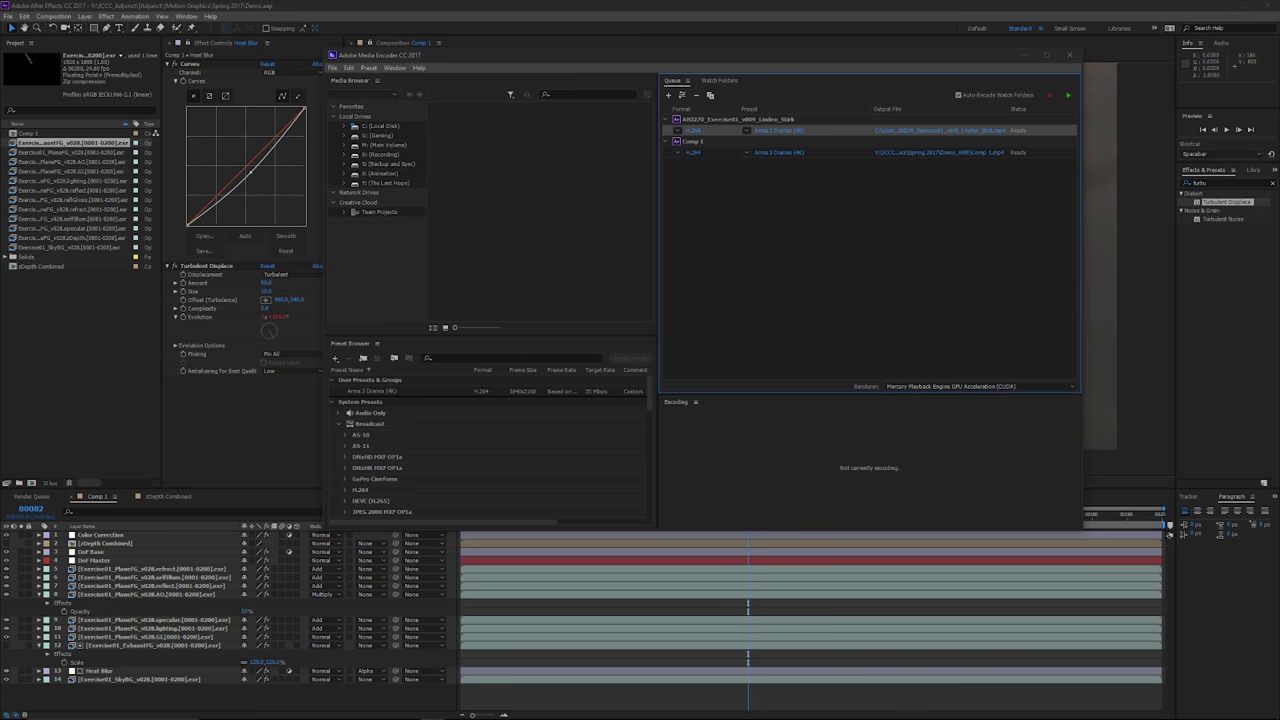
- Remove the old Exercise01 v009 job from the Media Encoder queue
{"action": "left_click", "coordinate": [760, 141]}
{"action": "left_click", "coordinate": [760, 119]}
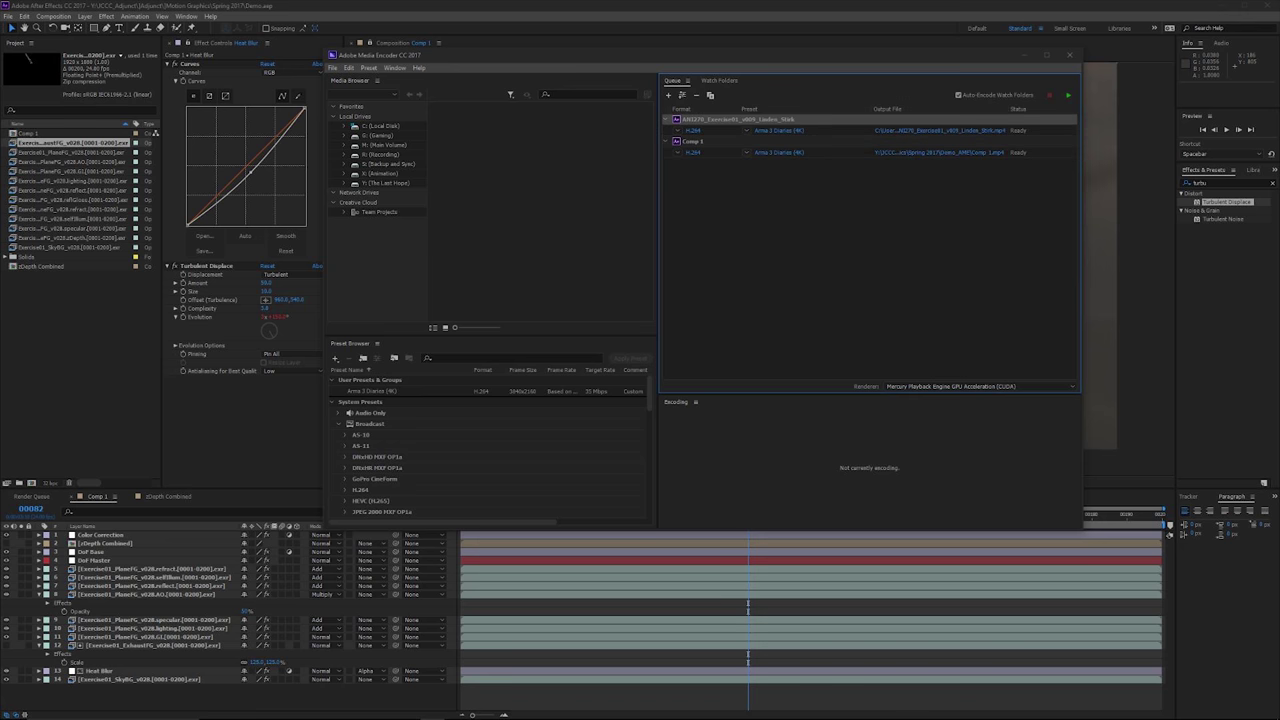
{"action": "key", "text": "Delete"}
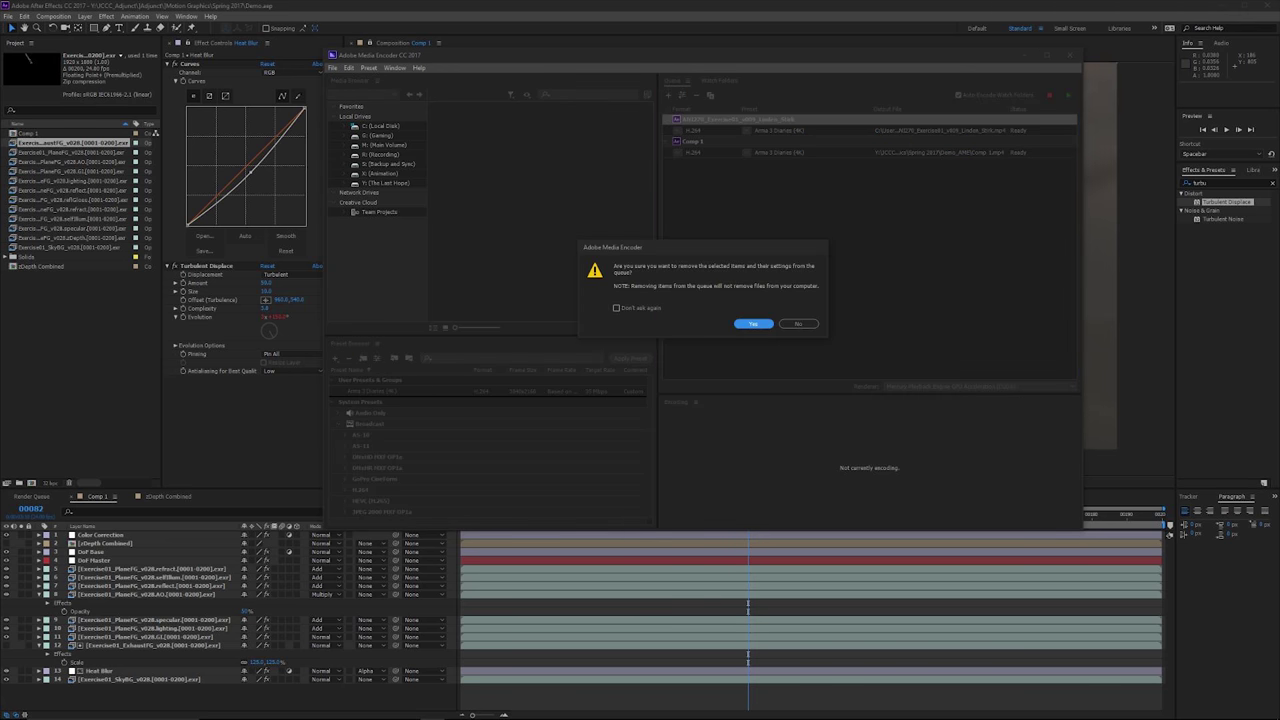
{"action": "key", "text": "Return"}
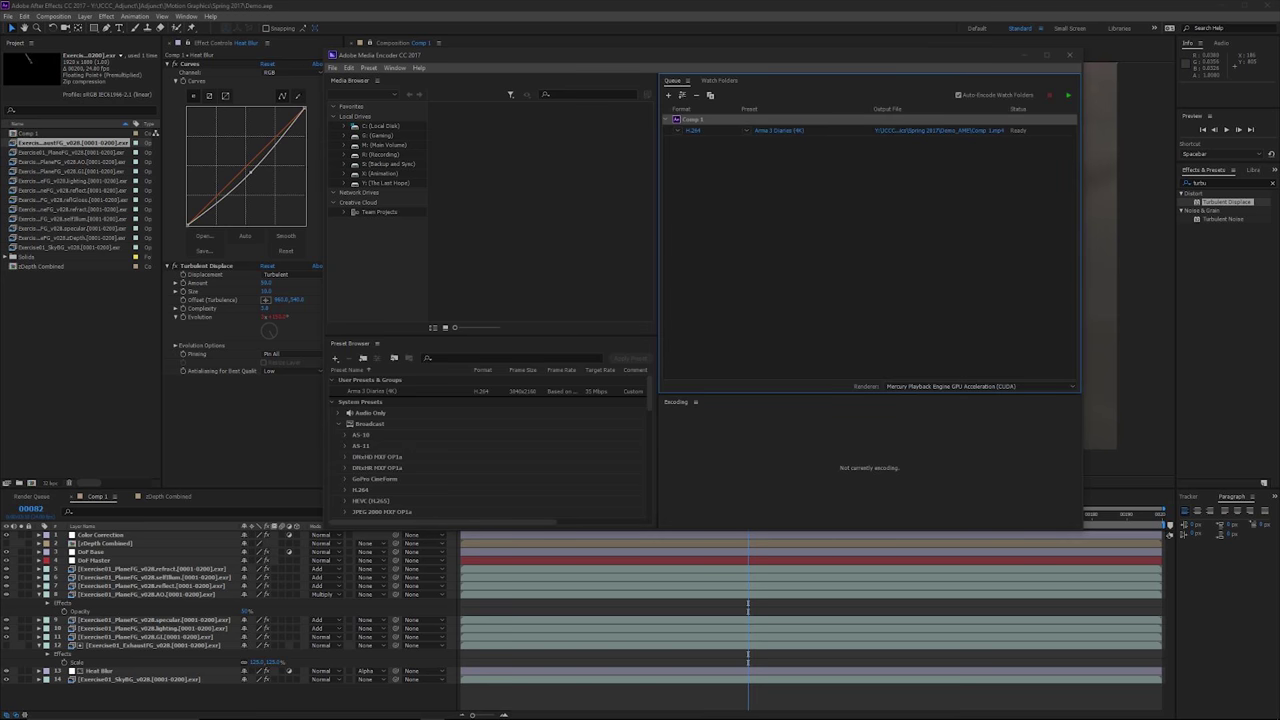
- Open Comp 1's H.264 export settings and match the video settings to the source
{"action": "left_click", "coordinate": [693, 131]}
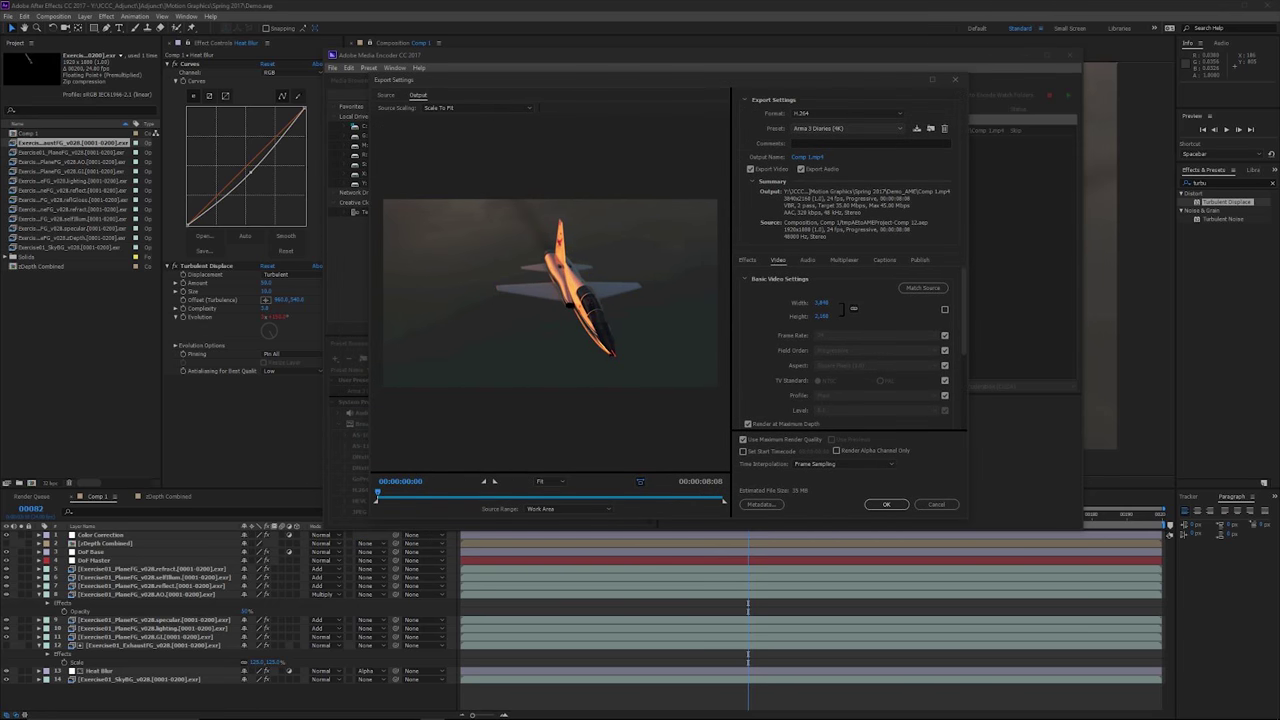
{"action": "left_click", "coordinate": [848, 128]}
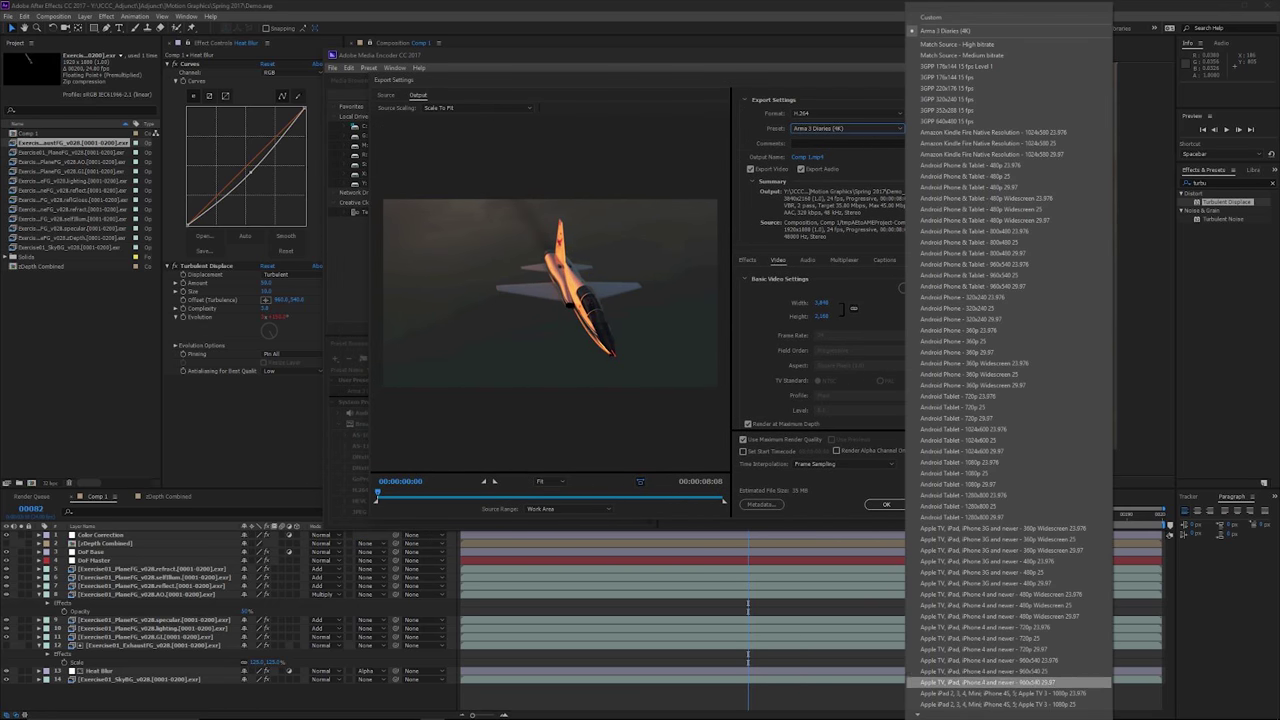
{"action": "left_click", "coordinate": [848, 128]}
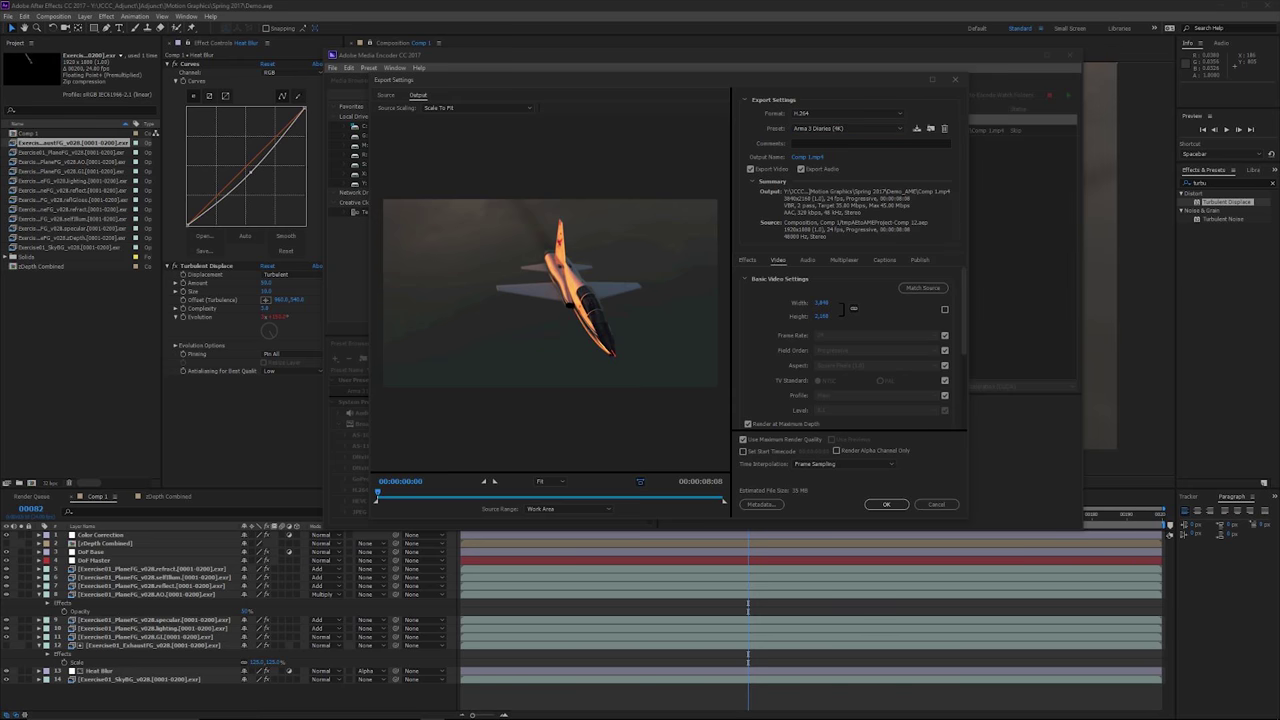
{"action": "left_click", "coordinate": [923, 287]}
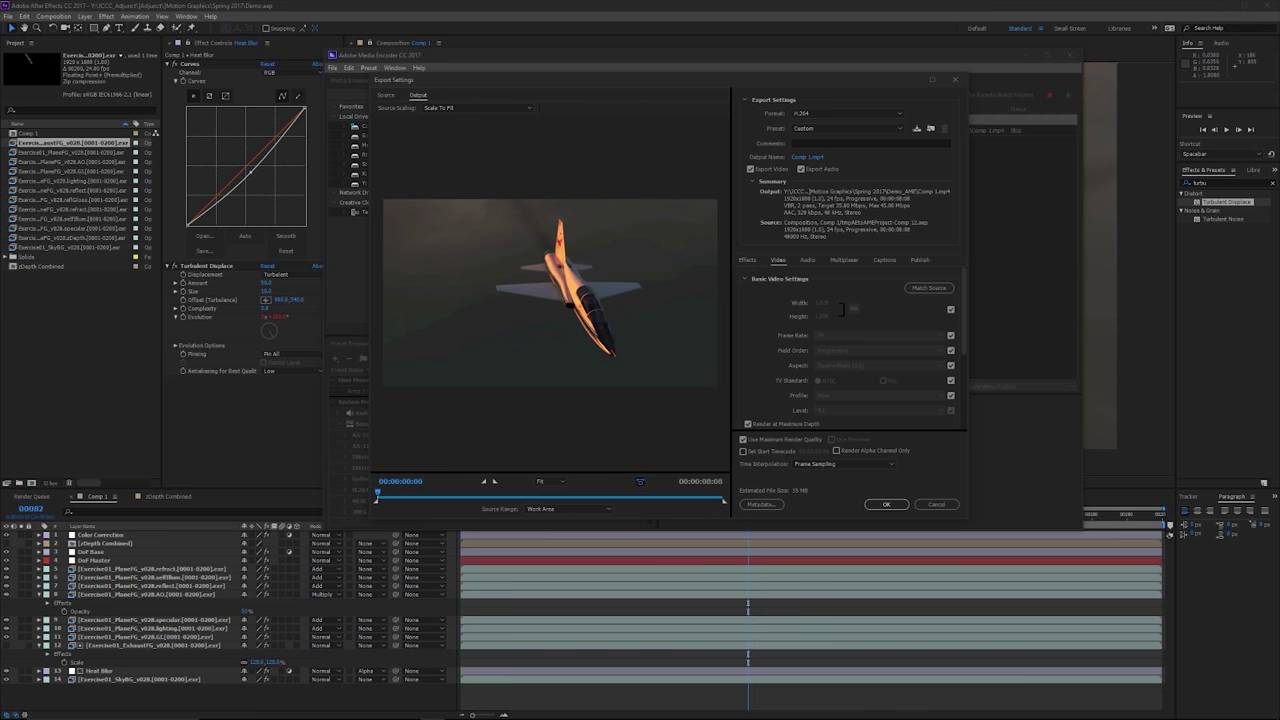
- Keep VBR, 2 pass bitrate encoding and set the target bitrate to 20 Mbps and the maximum to 25 Mbps
{"action": "scroll", "coordinate": [855, 345], "scroll_direction": "down", "scroll_amount": 2}
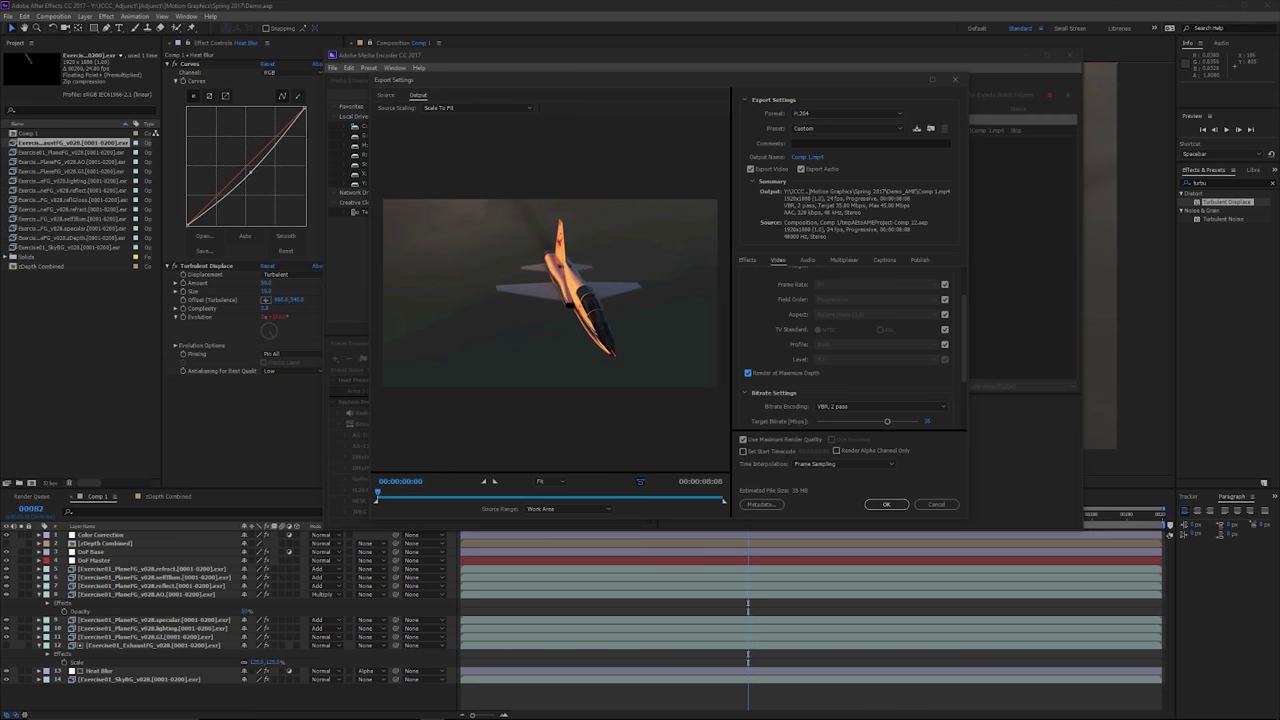
{"action": "scroll", "coordinate": [855, 350], "scroll_direction": "down", "scroll_amount": 3}
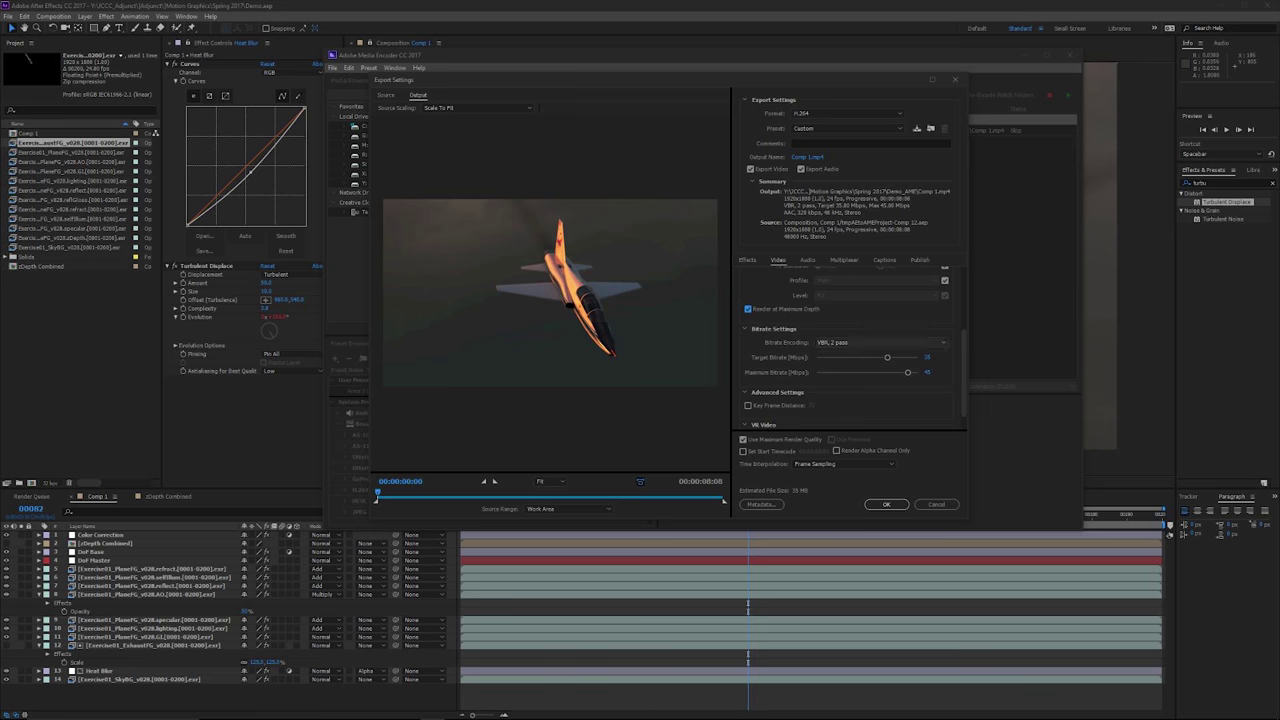
{"action": "left_click", "coordinate": [860, 342]}
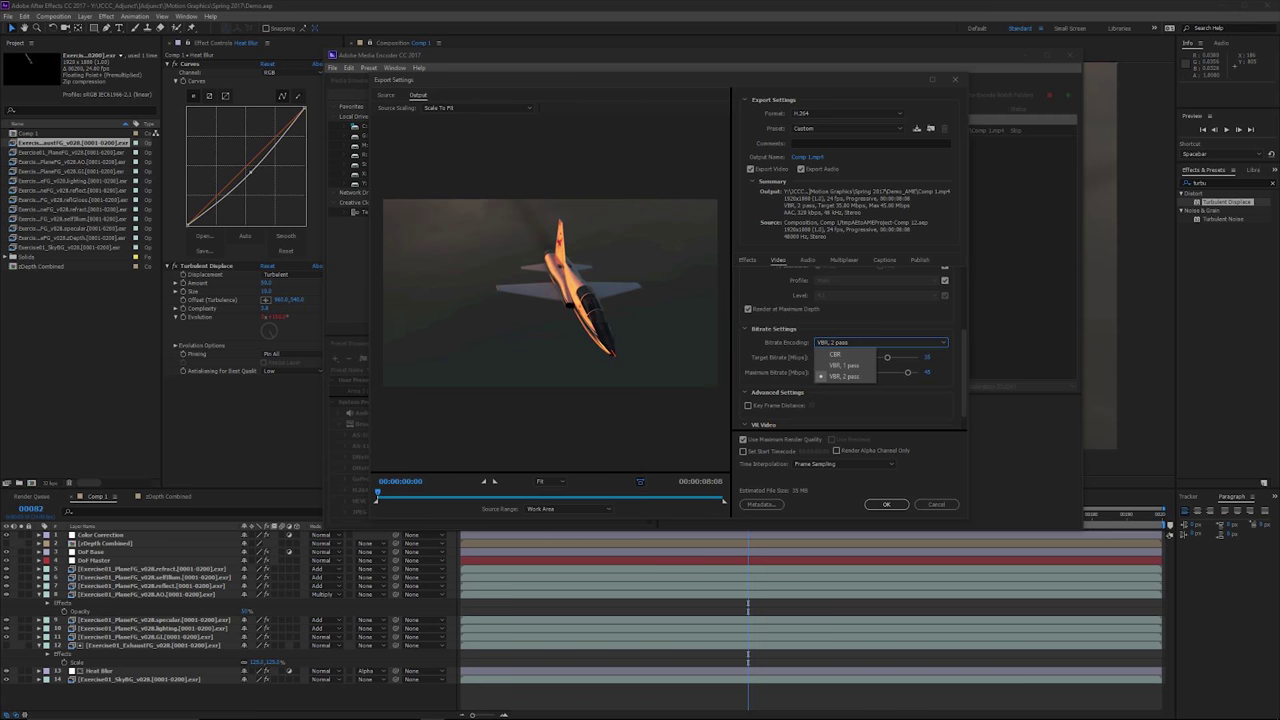
{"action": "left_click", "coordinate": [845, 376]}
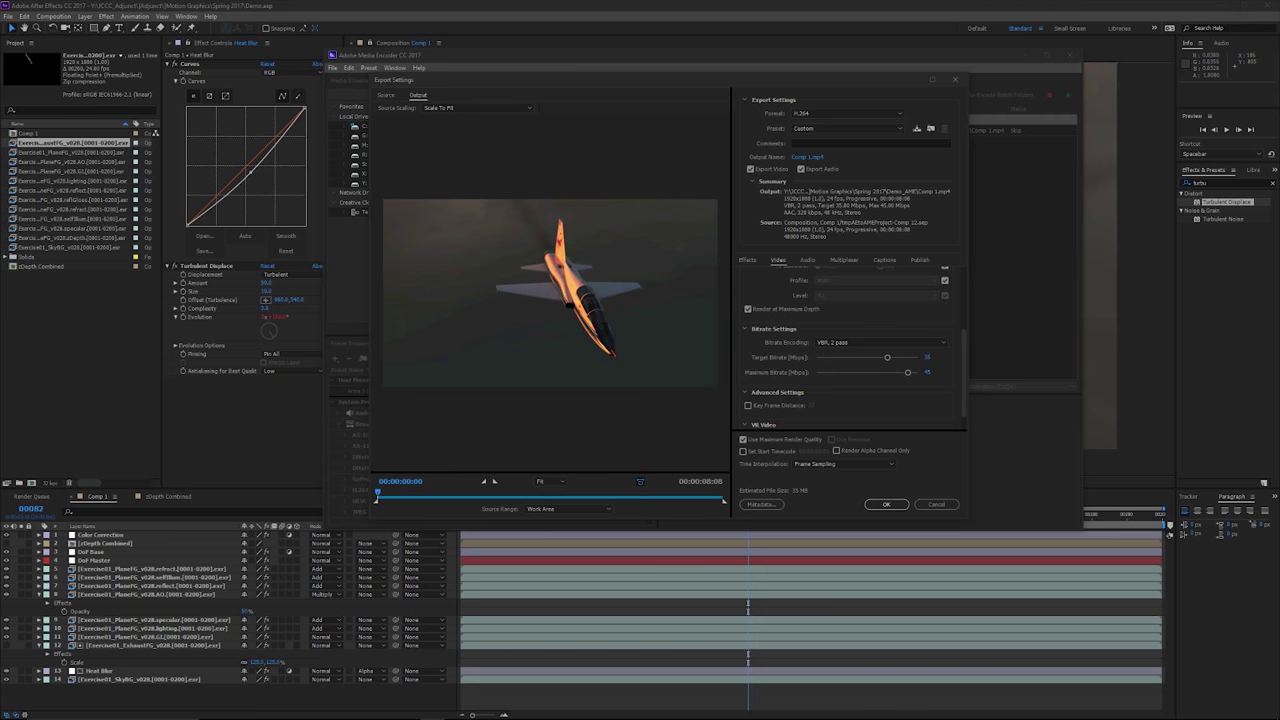
{"action": "left_click", "coordinate": [928, 372]}
{"action": "type", "text": "25"}
{"action": "key", "text": "Return"}
{"action": "left_click_drag", "start_coordinate": [887, 357], "coordinate": [861, 357]}
{"action": "left_click", "coordinate": [931, 357]}
{"action": "type", "text": "20"}
{"action": "key", "text": "Return"}
{"action": "left_click", "coordinate": [928, 372]}
{"action": "type", "text": "25"}
{"action": "key", "text": "Return"}
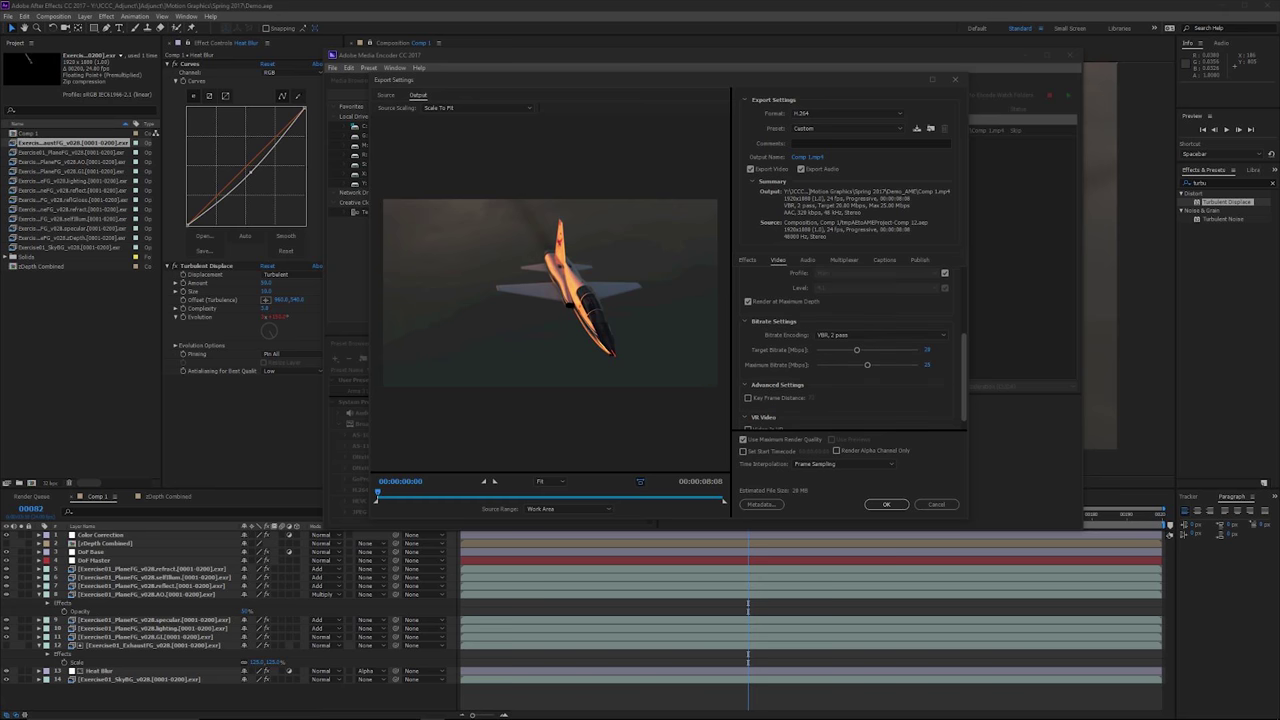
- Try a maximum bitrate of 50 Mbps and restore it to 25 Mbps
{"action": "scroll", "coordinate": [850, 350], "scroll_direction": "down", "scroll_amount": 1}
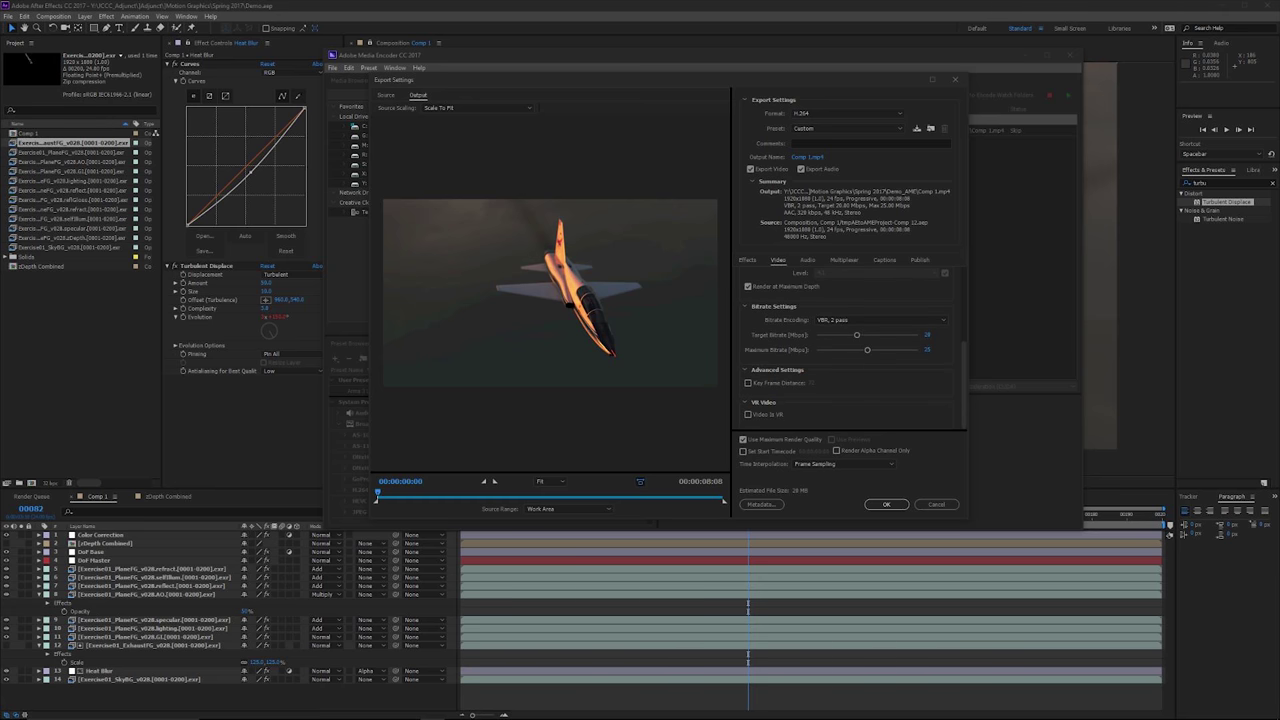
{"action": "left_click", "coordinate": [928, 350]}
{"action": "type", "text": "50"}
{"action": "left_click", "coordinate": [927, 350]}
{"action": "type", "text": "2"}
{"action": "key", "text": "Return"}
- Review the bitrate encoding choices, keep VBR, 2 pass, and accept the export settings for Comp 1
{"action": "left_click", "coordinate": [743, 440]}
{"action": "left_click", "coordinate": [747, 260]}
{"action": "left_click", "coordinate": [807, 260]}
{"action": "left_click", "coordinate": [778, 260]}
{"action": "left_click", "coordinate": [880, 320]}
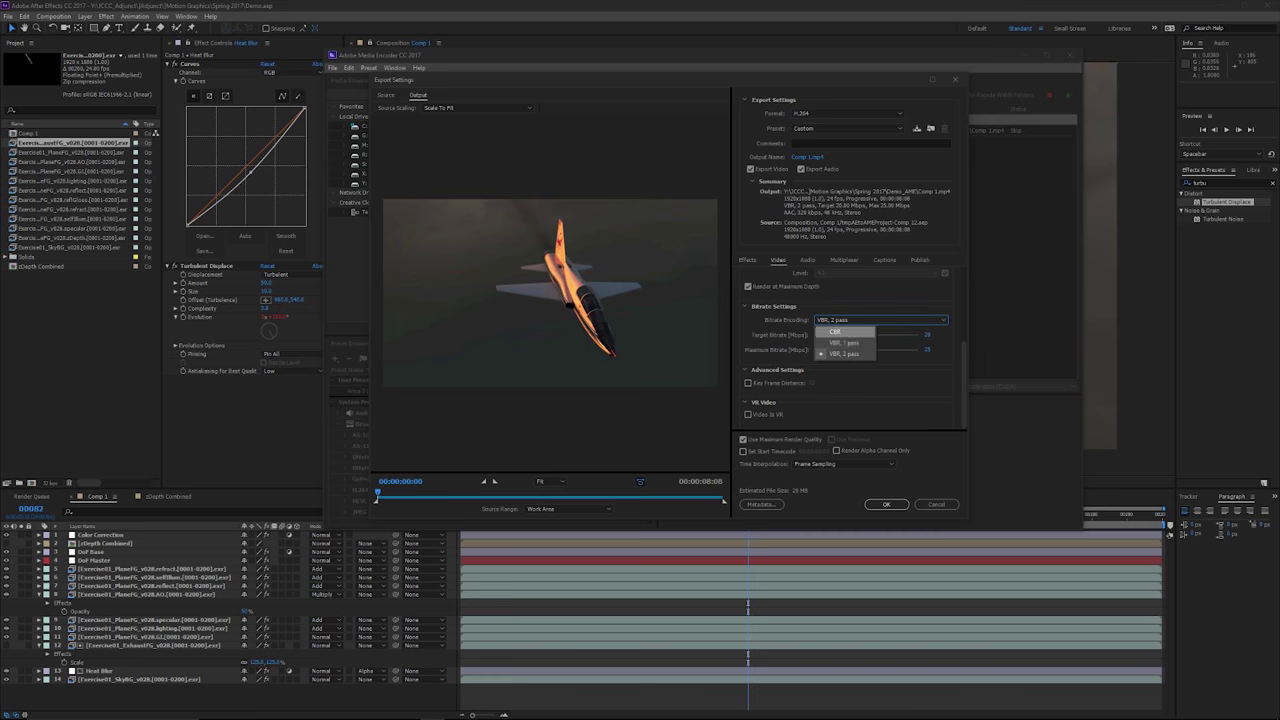
{"action": "left_click", "coordinate": [844, 354]}
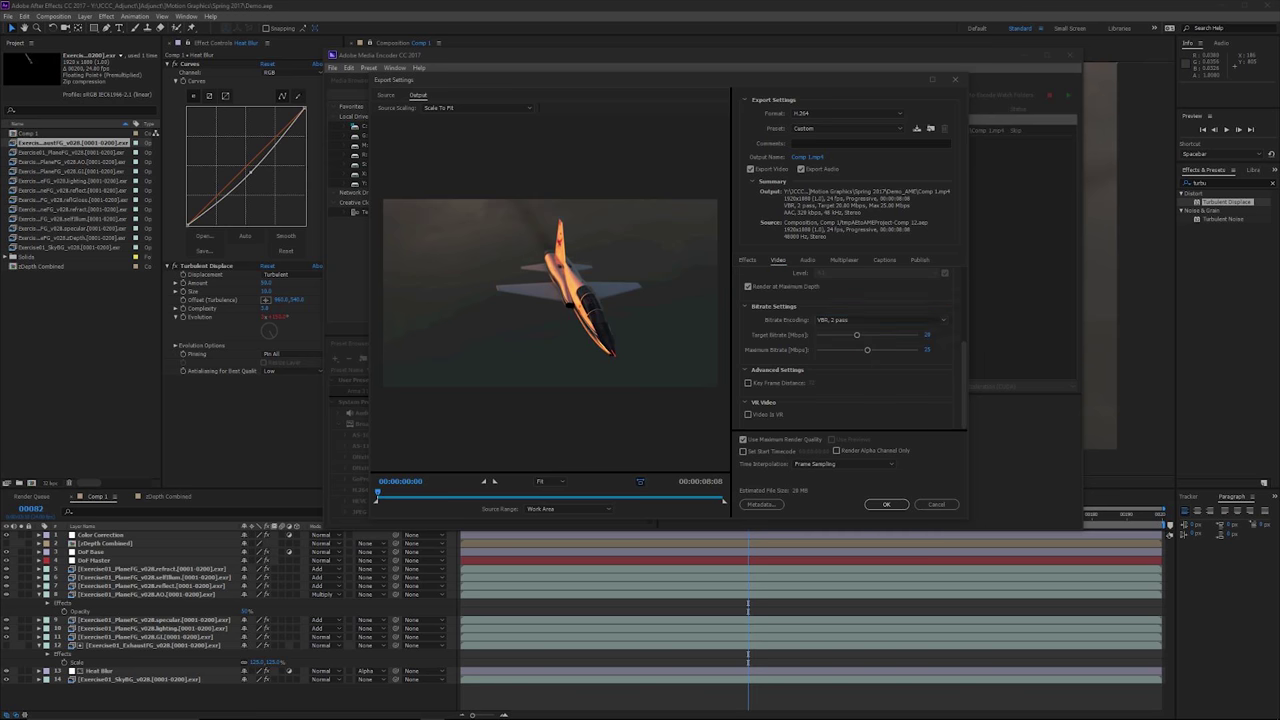
{"action": "left_click", "coordinate": [850, 320]}
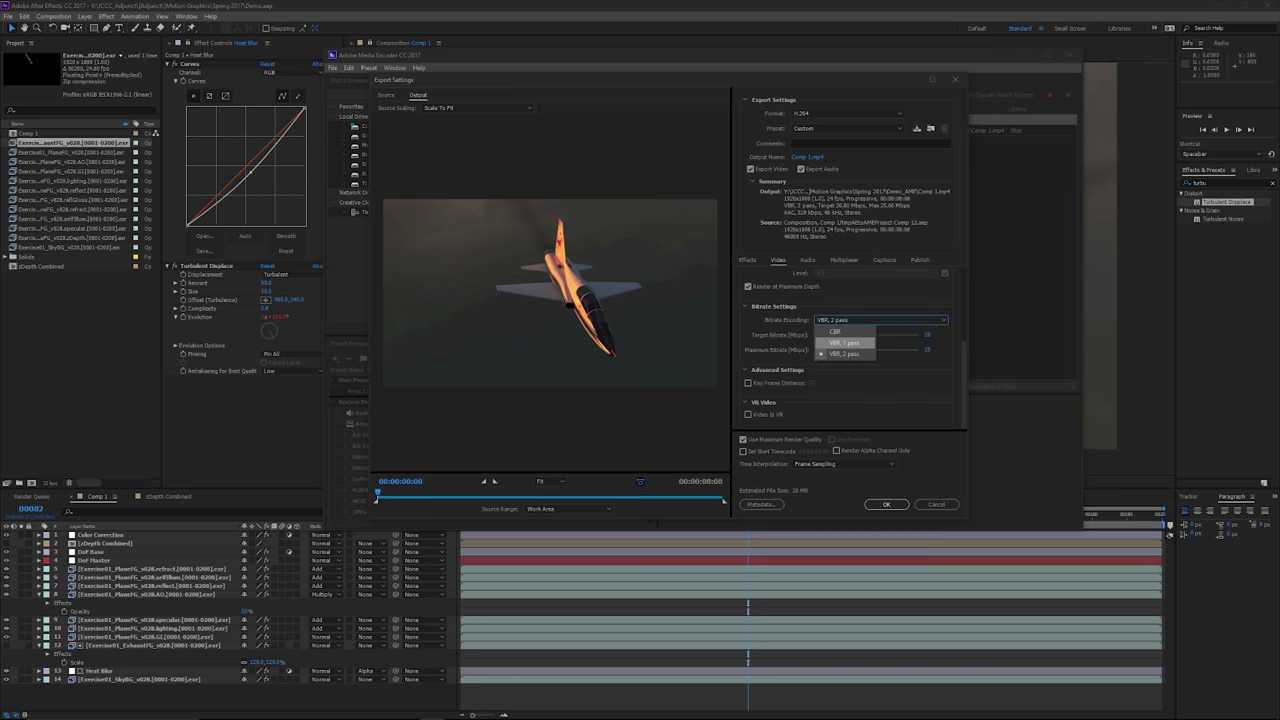
{"action": "left_click", "coordinate": [844, 354]}
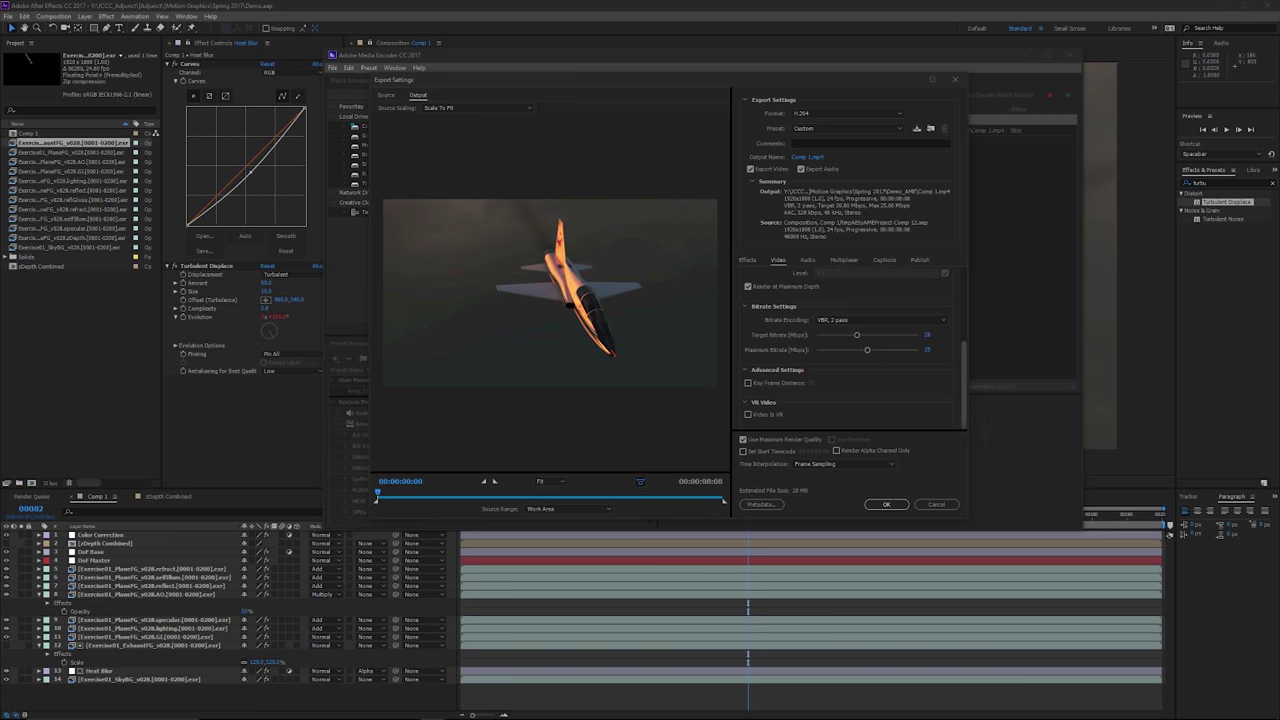
{"action": "scroll", "coordinate": [855, 348], "scroll_direction": "up", "scroll_amount": 3}
{"action": "left_click", "coordinate": [886, 504]}
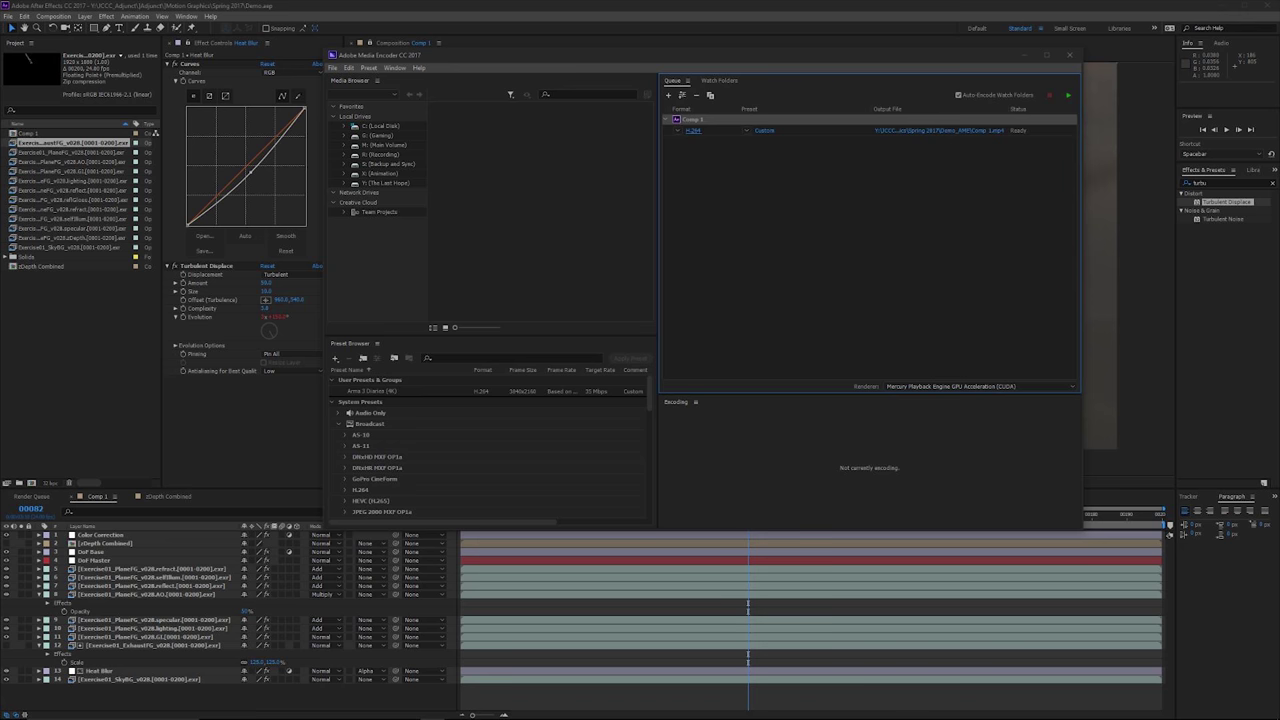
- Start encoding the Comp 1 job in Media Encoder and stop the encode
{"action": "left_click", "coordinate": [1068, 95]}
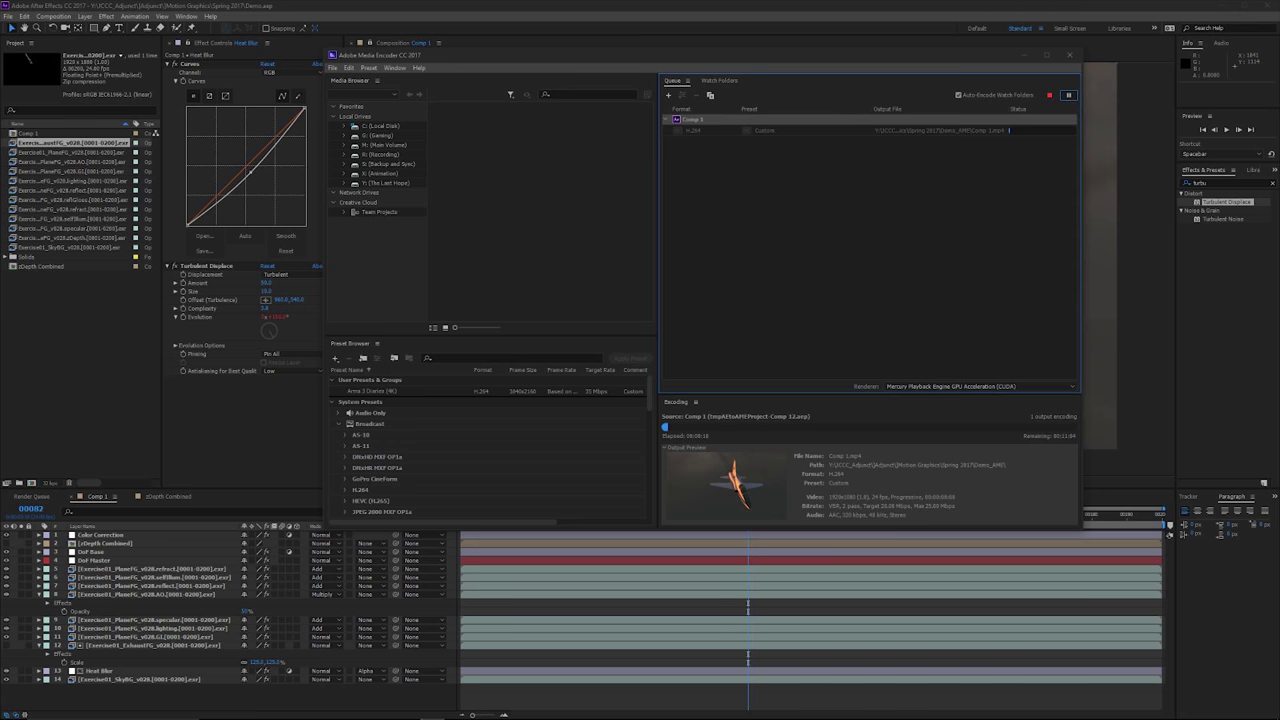
{"action": "left_click", "coordinate": [1049, 95]}
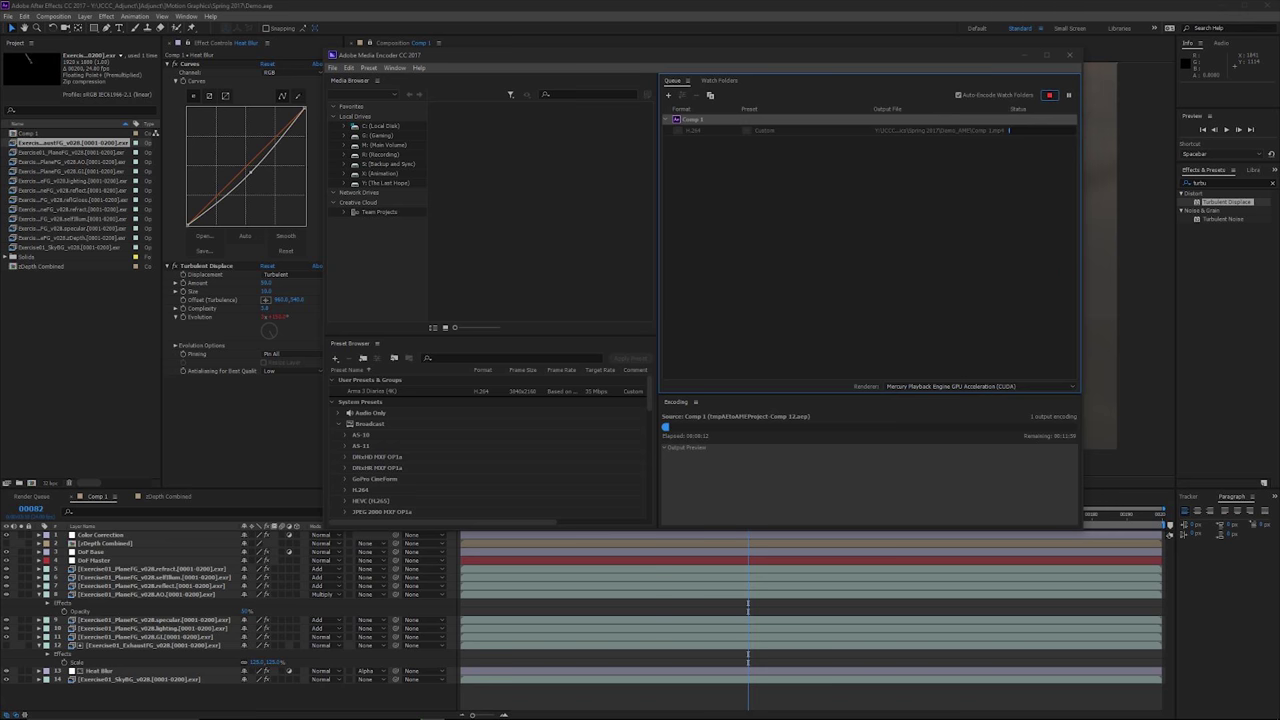
- Switch back to After Effects and start rendering the queued Comp 1 QuickTime movie from the render queue
{"action": "key", "text": "alt+Tab"}
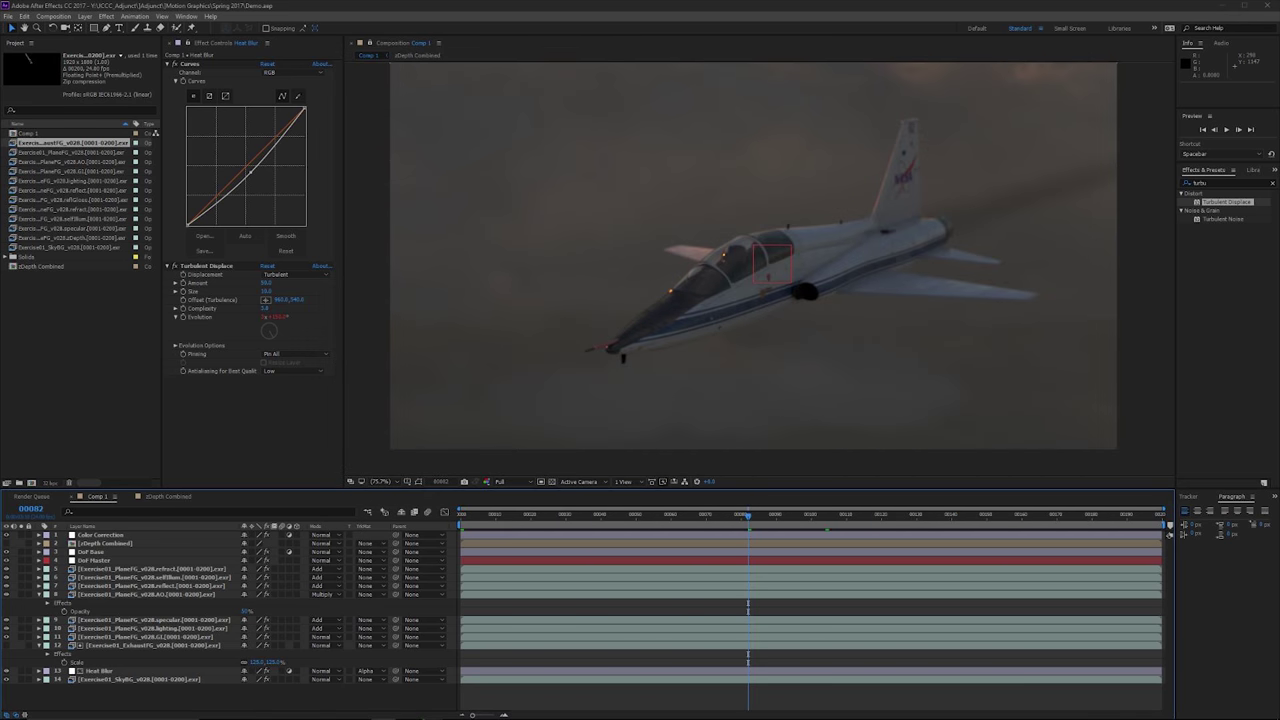
{"action": "key", "text": "ctrl+m"}
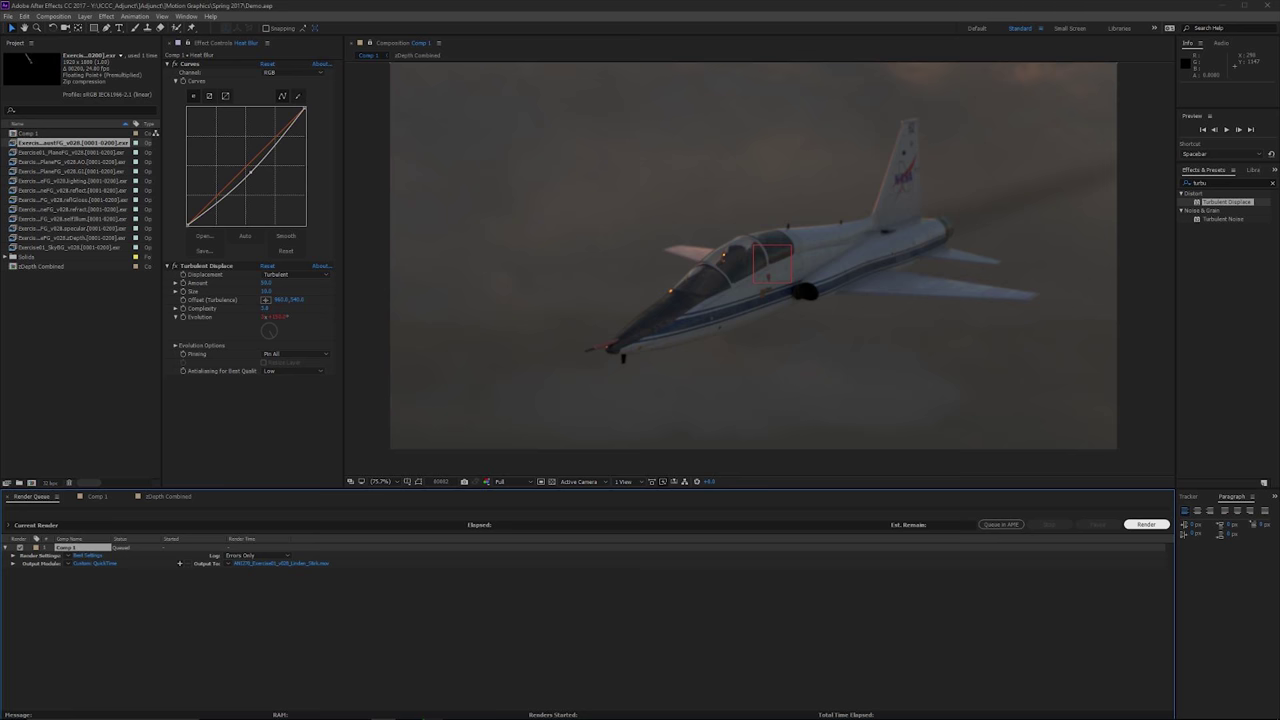
{"action": "left_click", "coordinate": [1146, 524]}
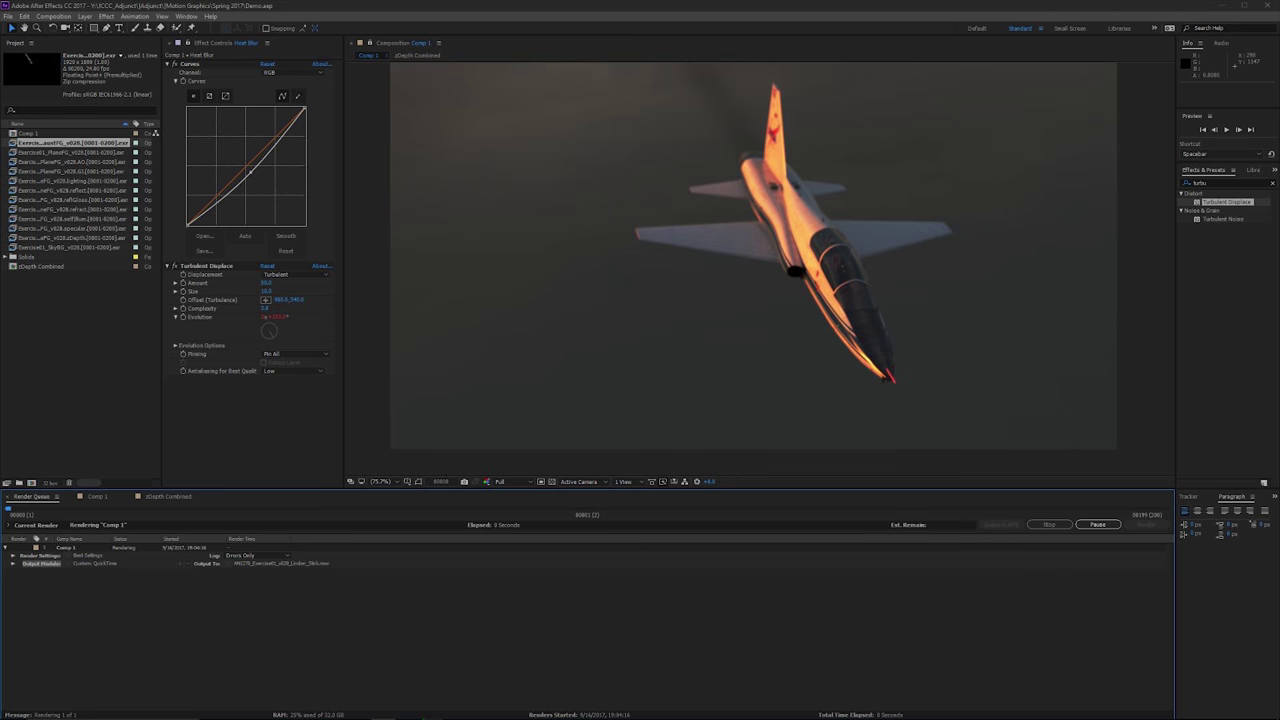